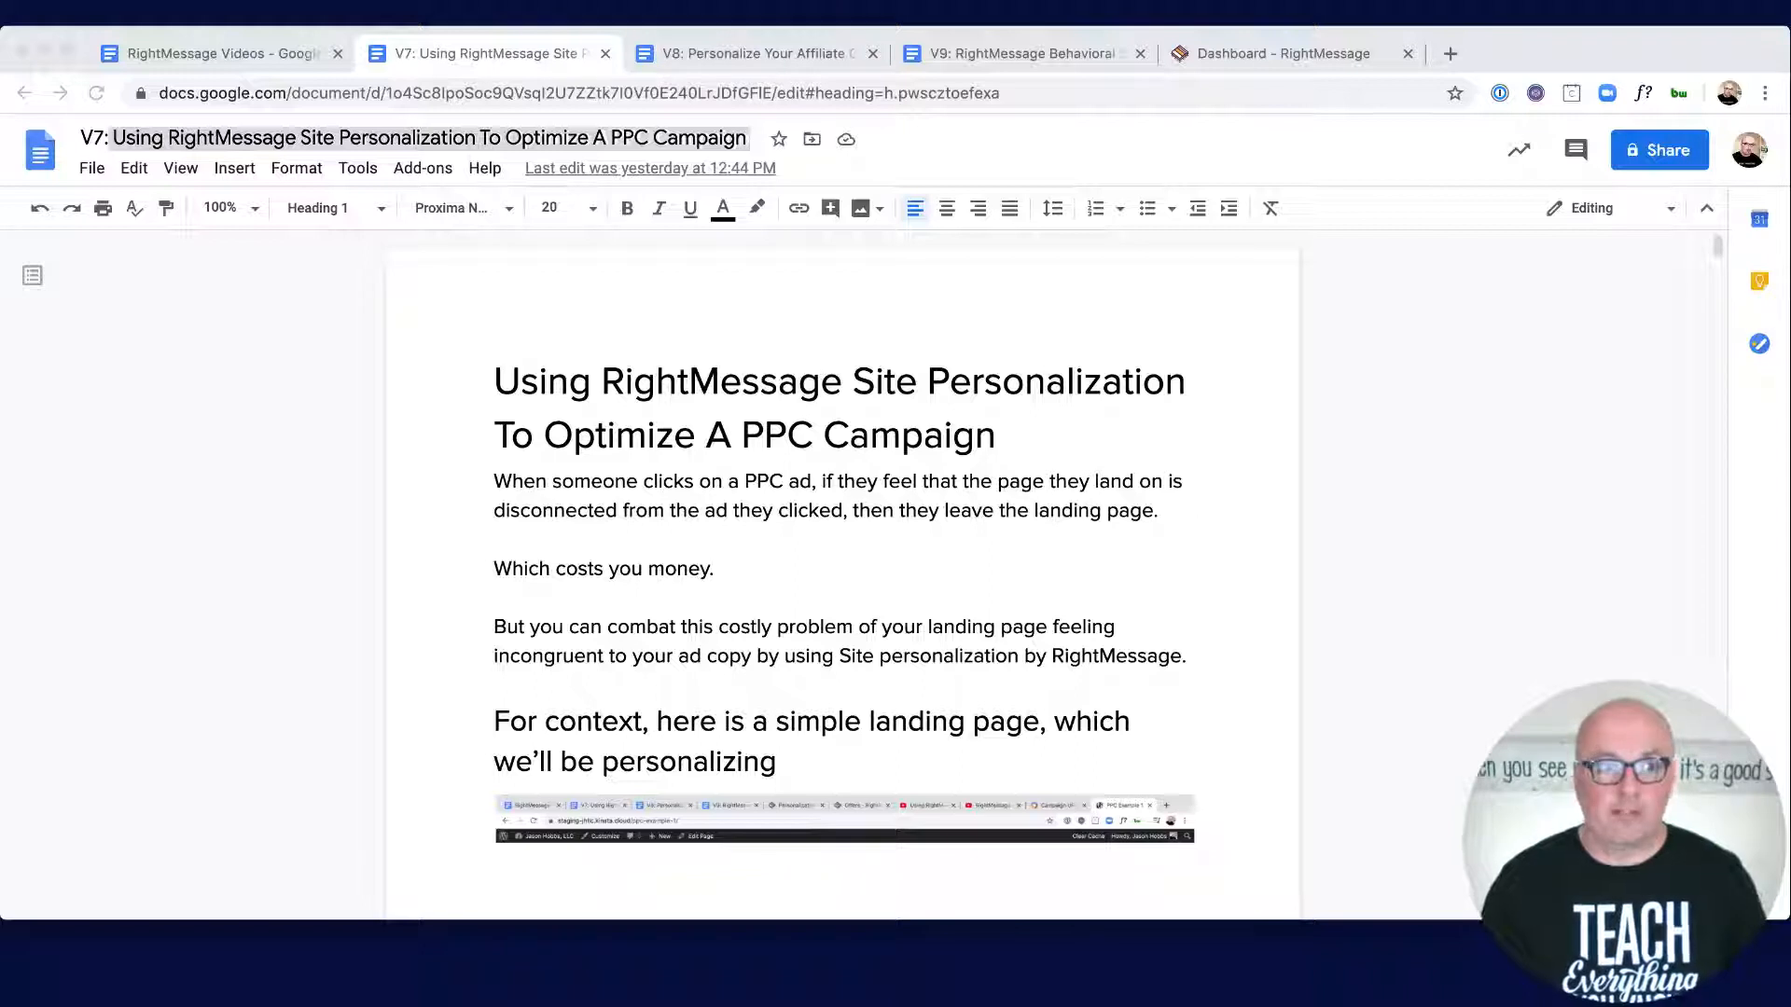
Step: Switch to the RightMessage dashboard and create a new custom segment group under segmentation and questions
{"action": "left_click", "coordinate": [1267, 49]}
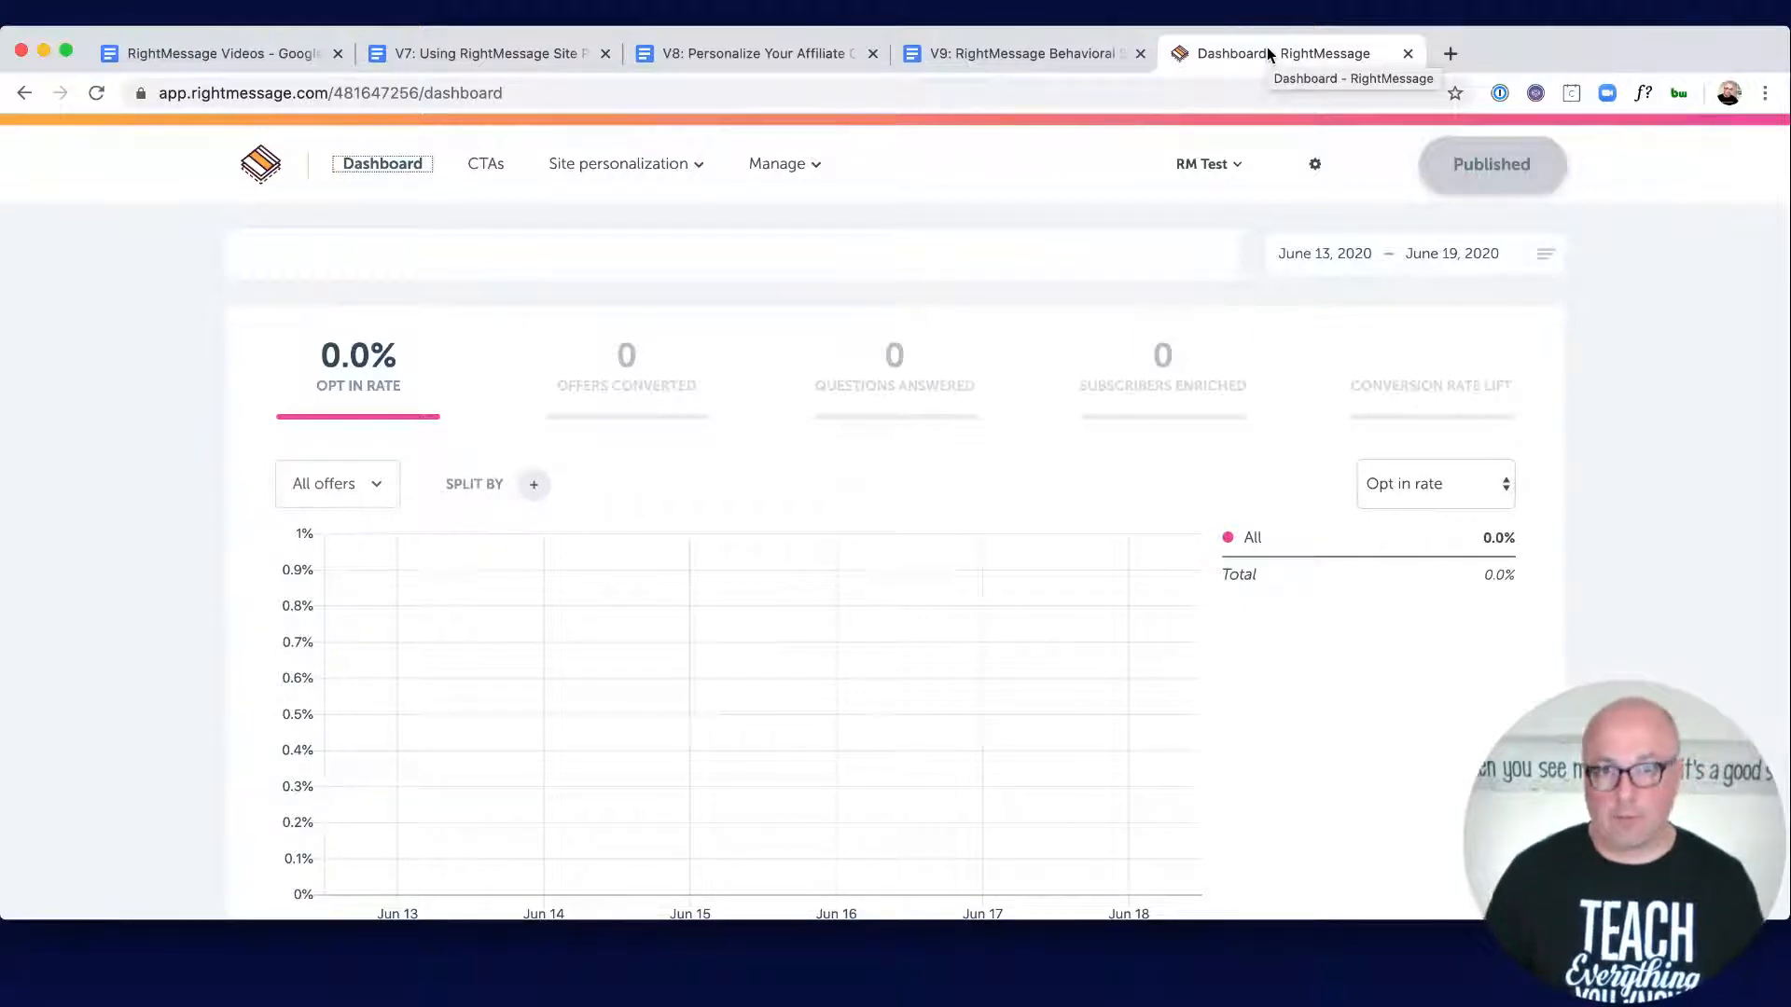
{"action": "left_click", "coordinate": [779, 164]}
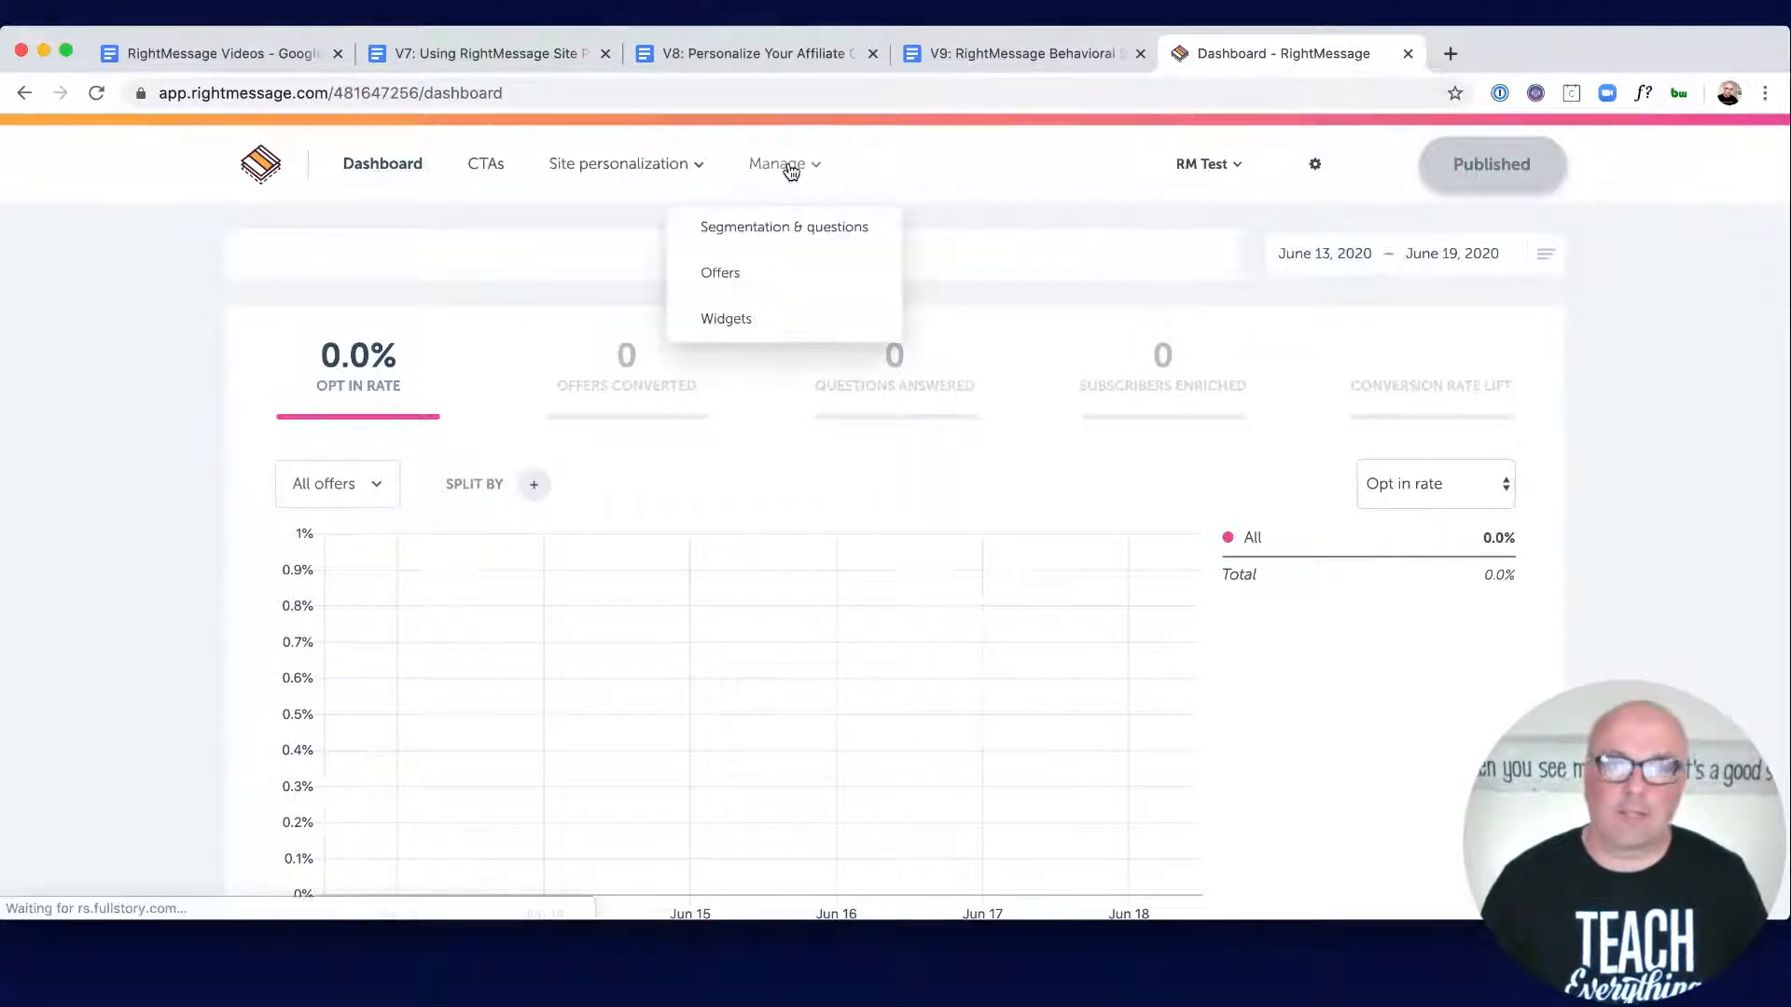
{"action": "left_click", "coordinate": [769, 240]}
{"action": "left_click", "coordinate": [157, 231]}
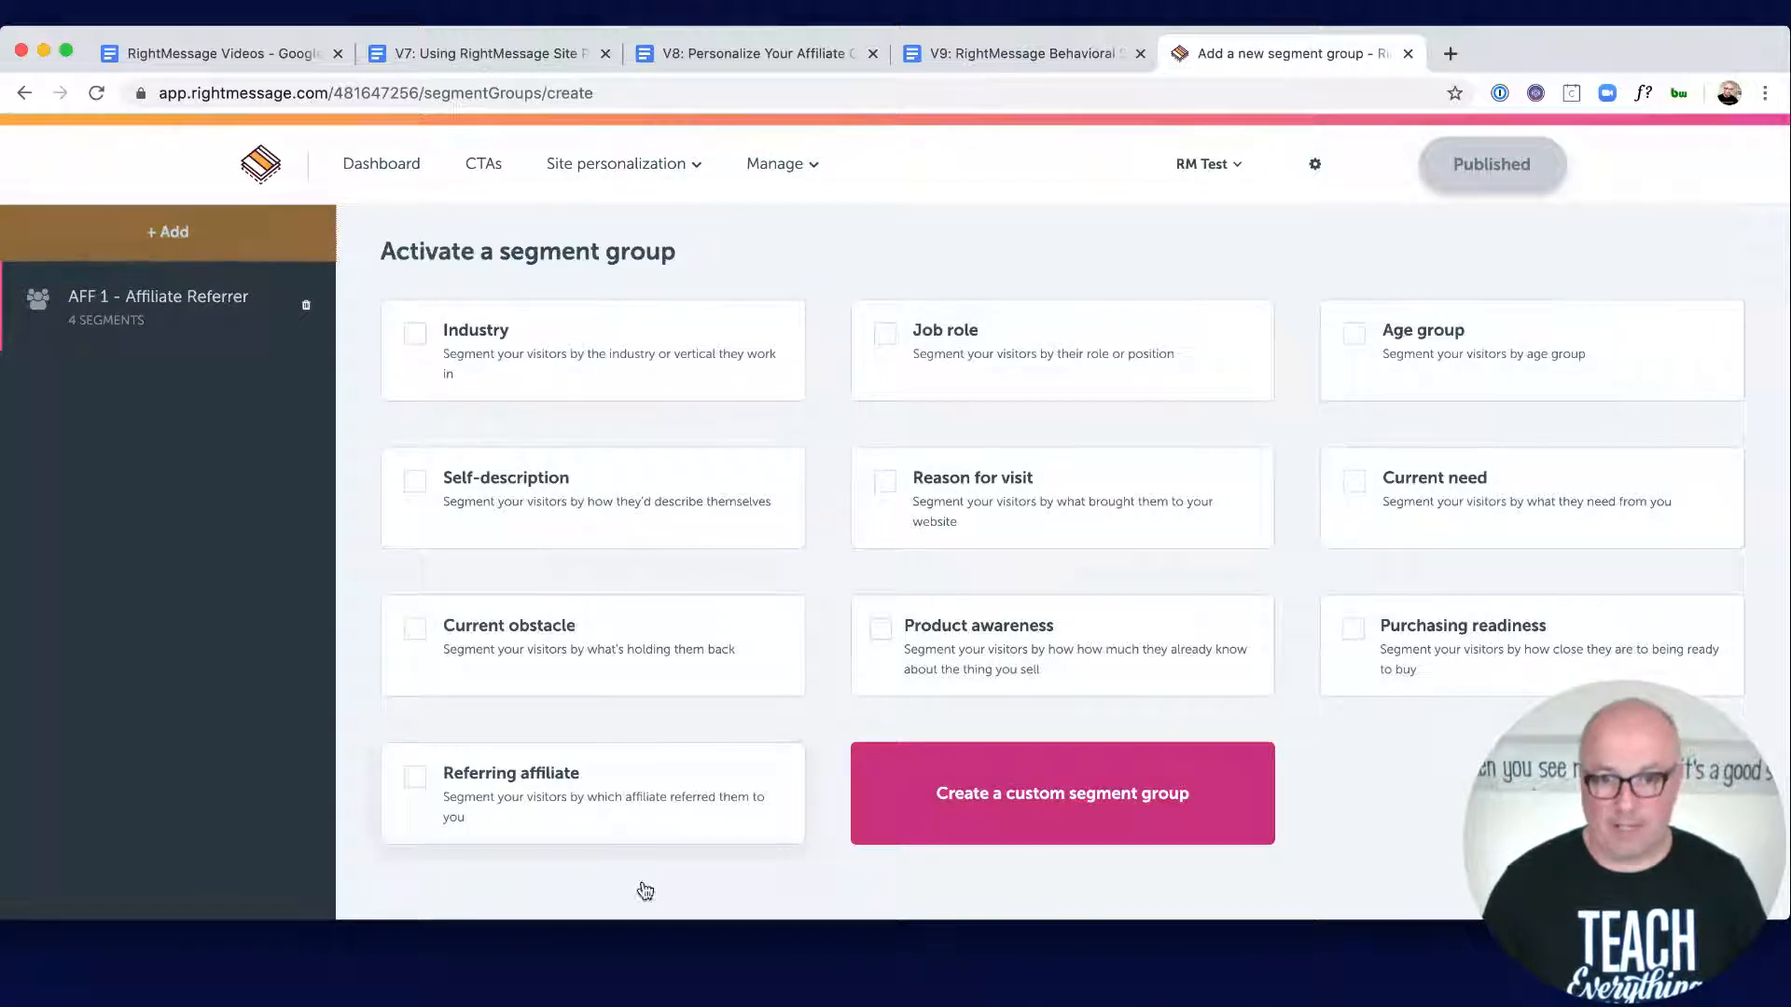
{"action": "left_click", "coordinate": [944, 793]}
Step: Name the new segment group "PPC 1"
{"action": "left_click", "coordinate": [476, 528]}
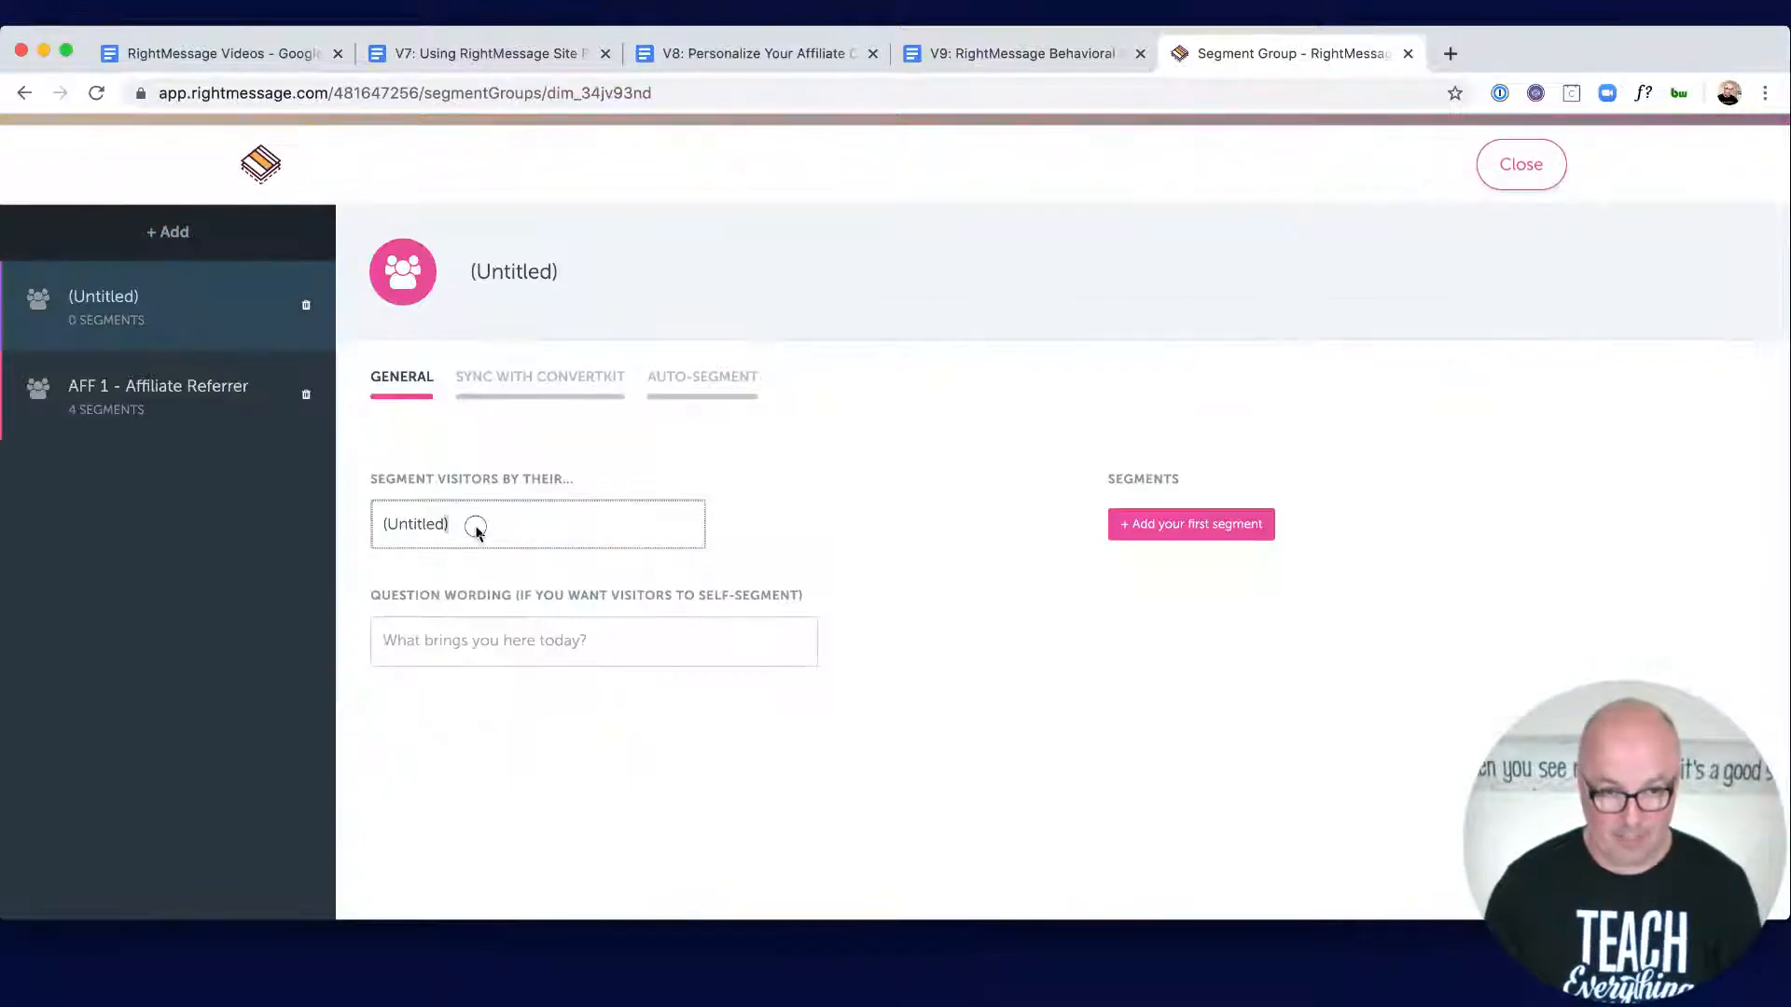
{"action": "key", "text": "super+a"}
{"action": "type", "text": "PPC "}
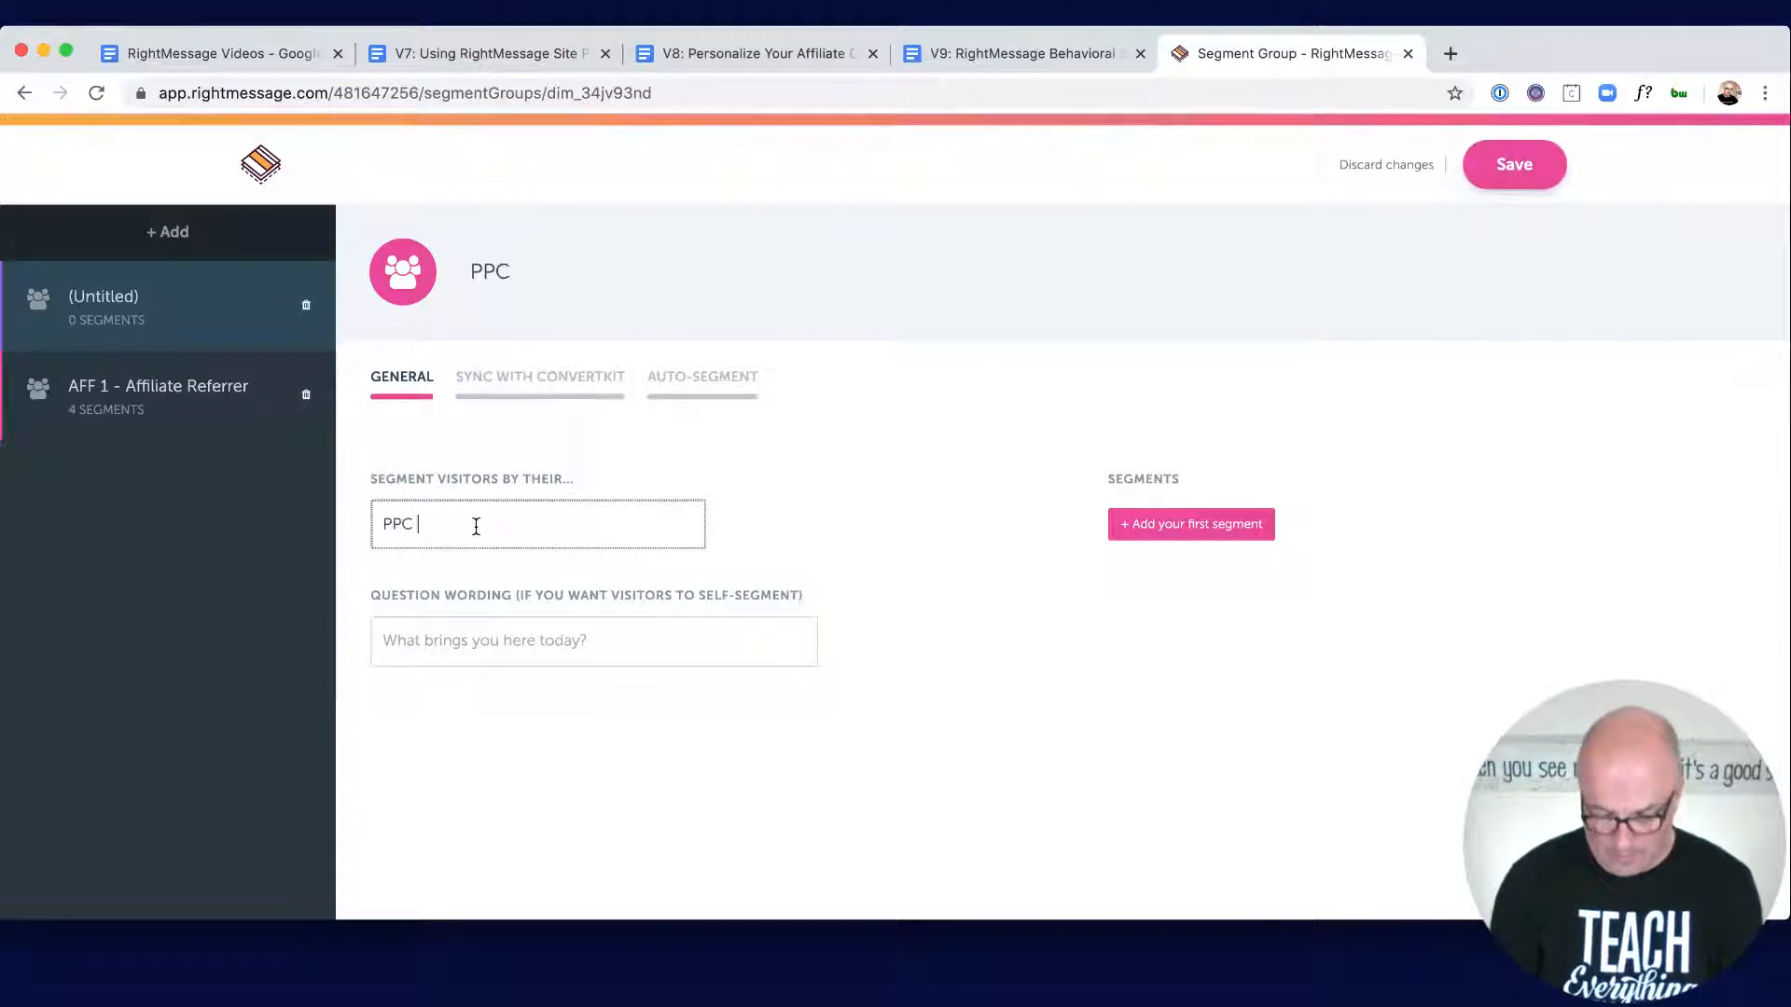
{"action": "type", "text": "1"}
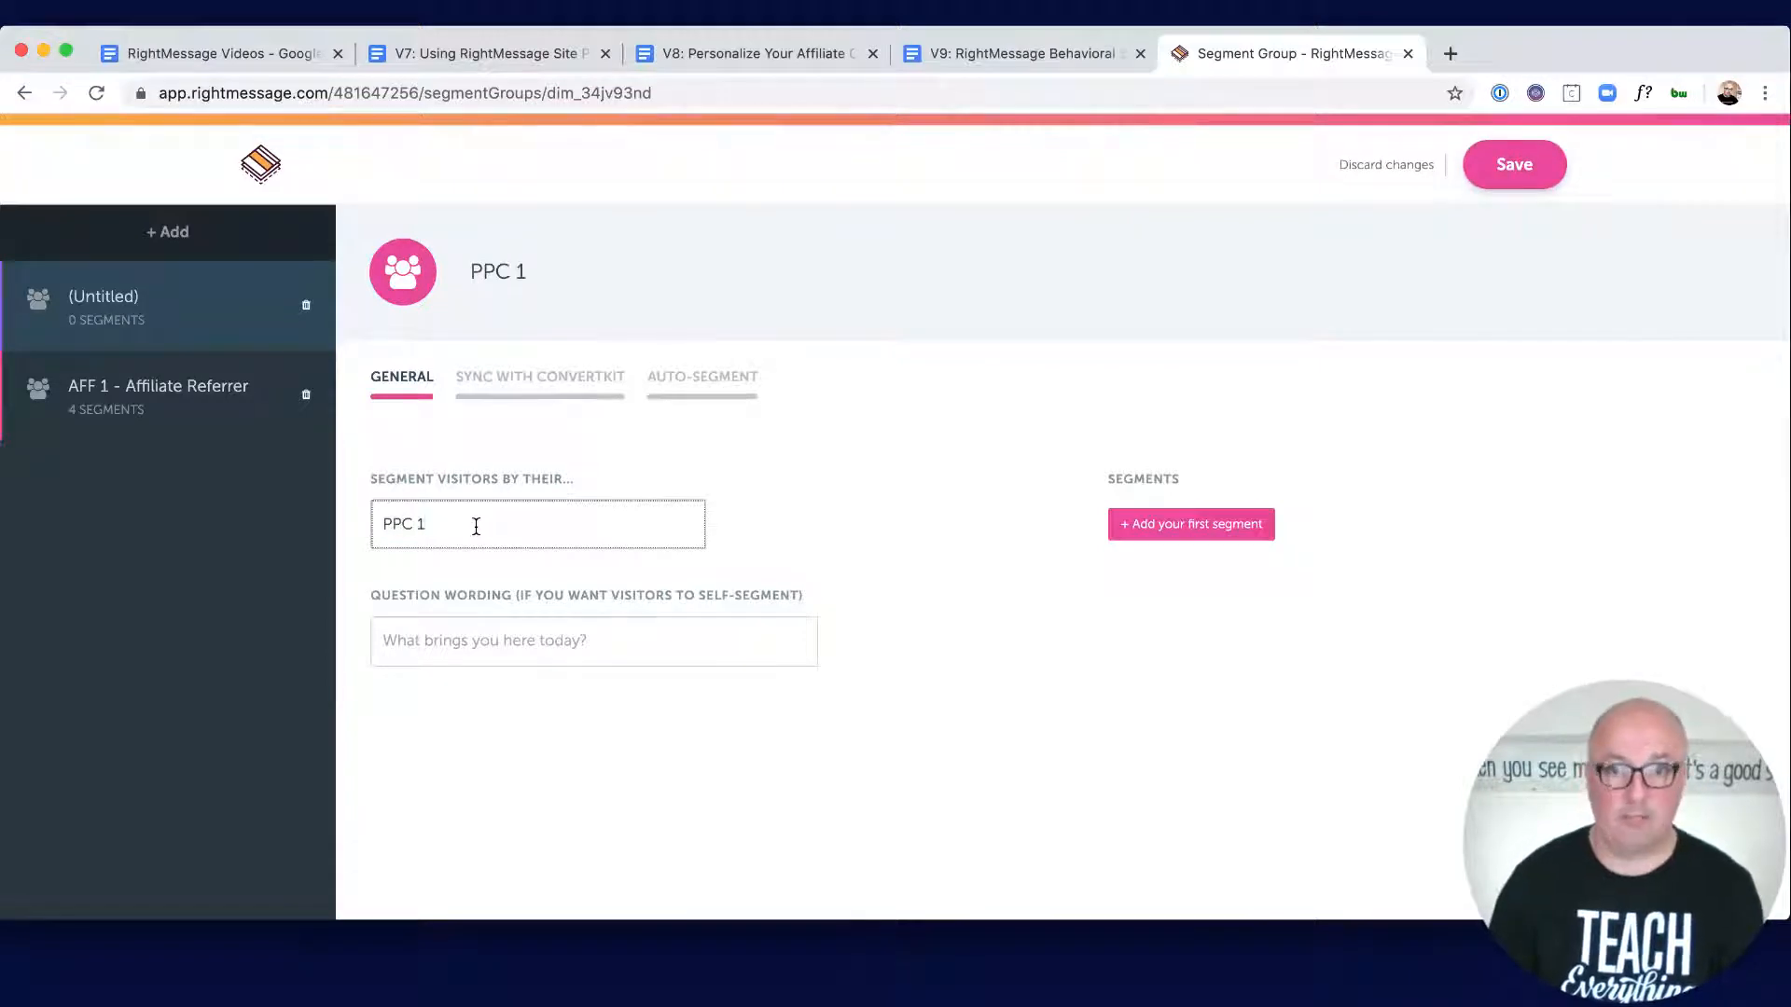
Step: Add two segments named "Law" and "Medical" to the PPC 1 group
{"action": "left_click", "coordinate": [1175, 531]}
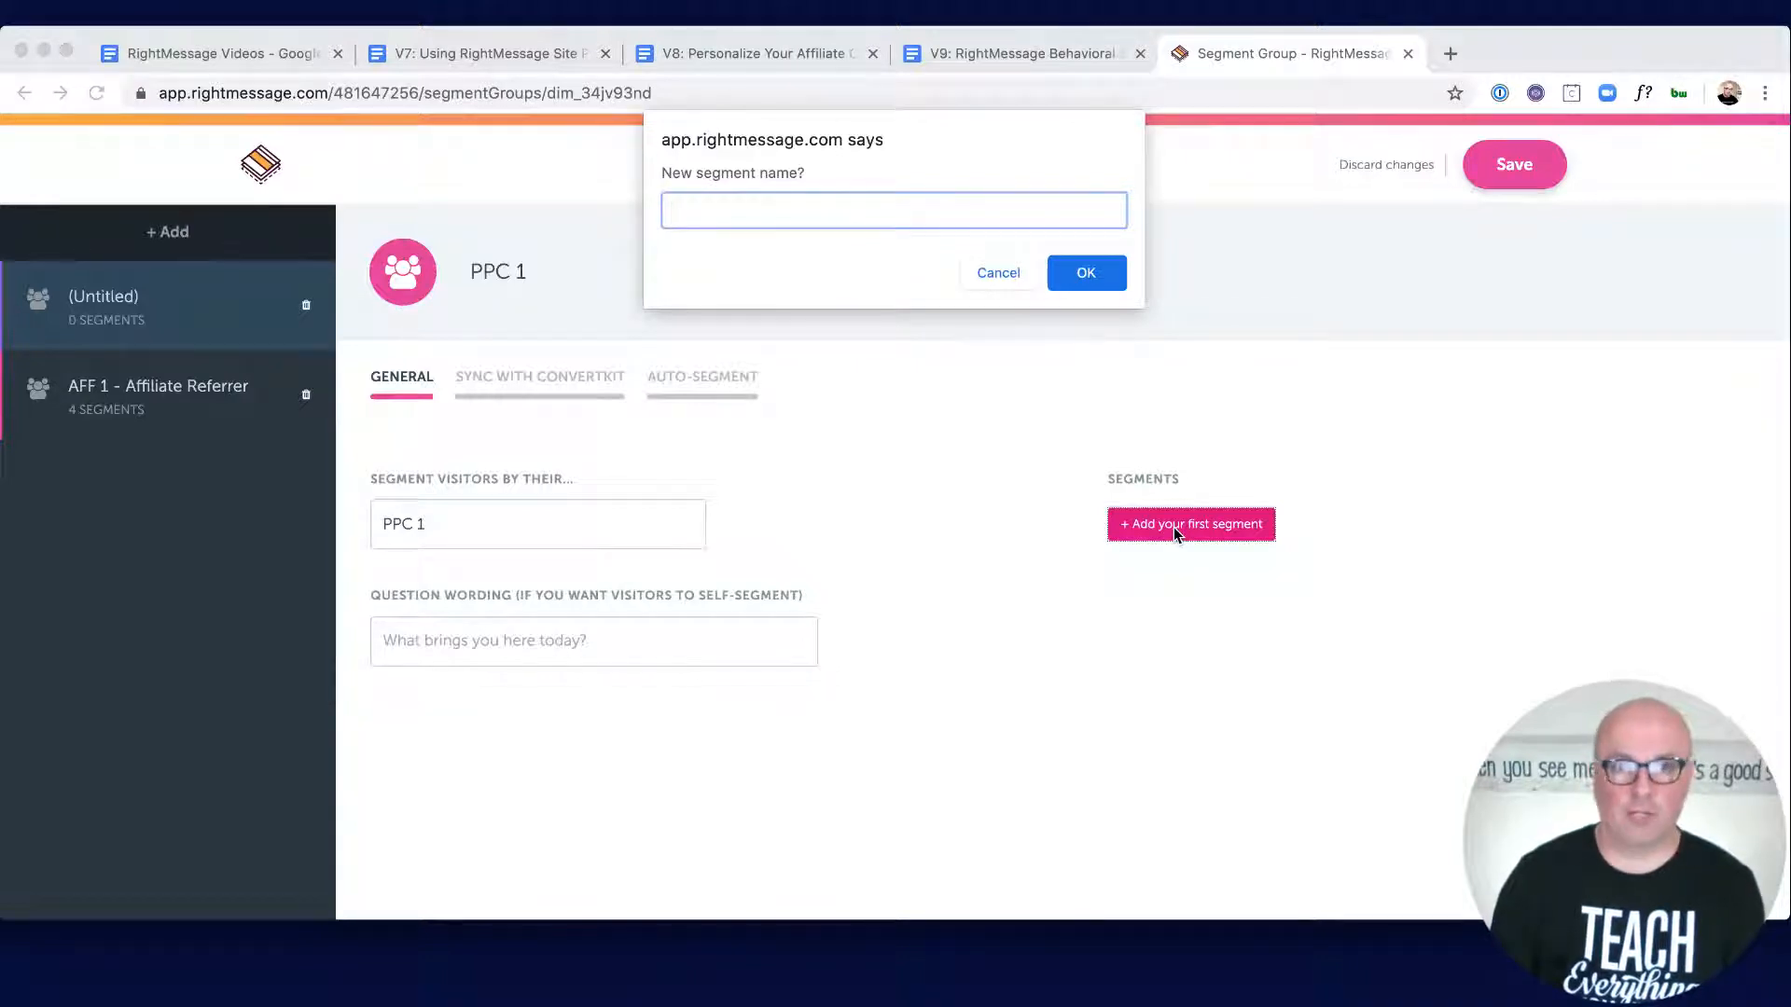
{"action": "type", "text": "LAw"}
{"action": "key", "text": "Return"}
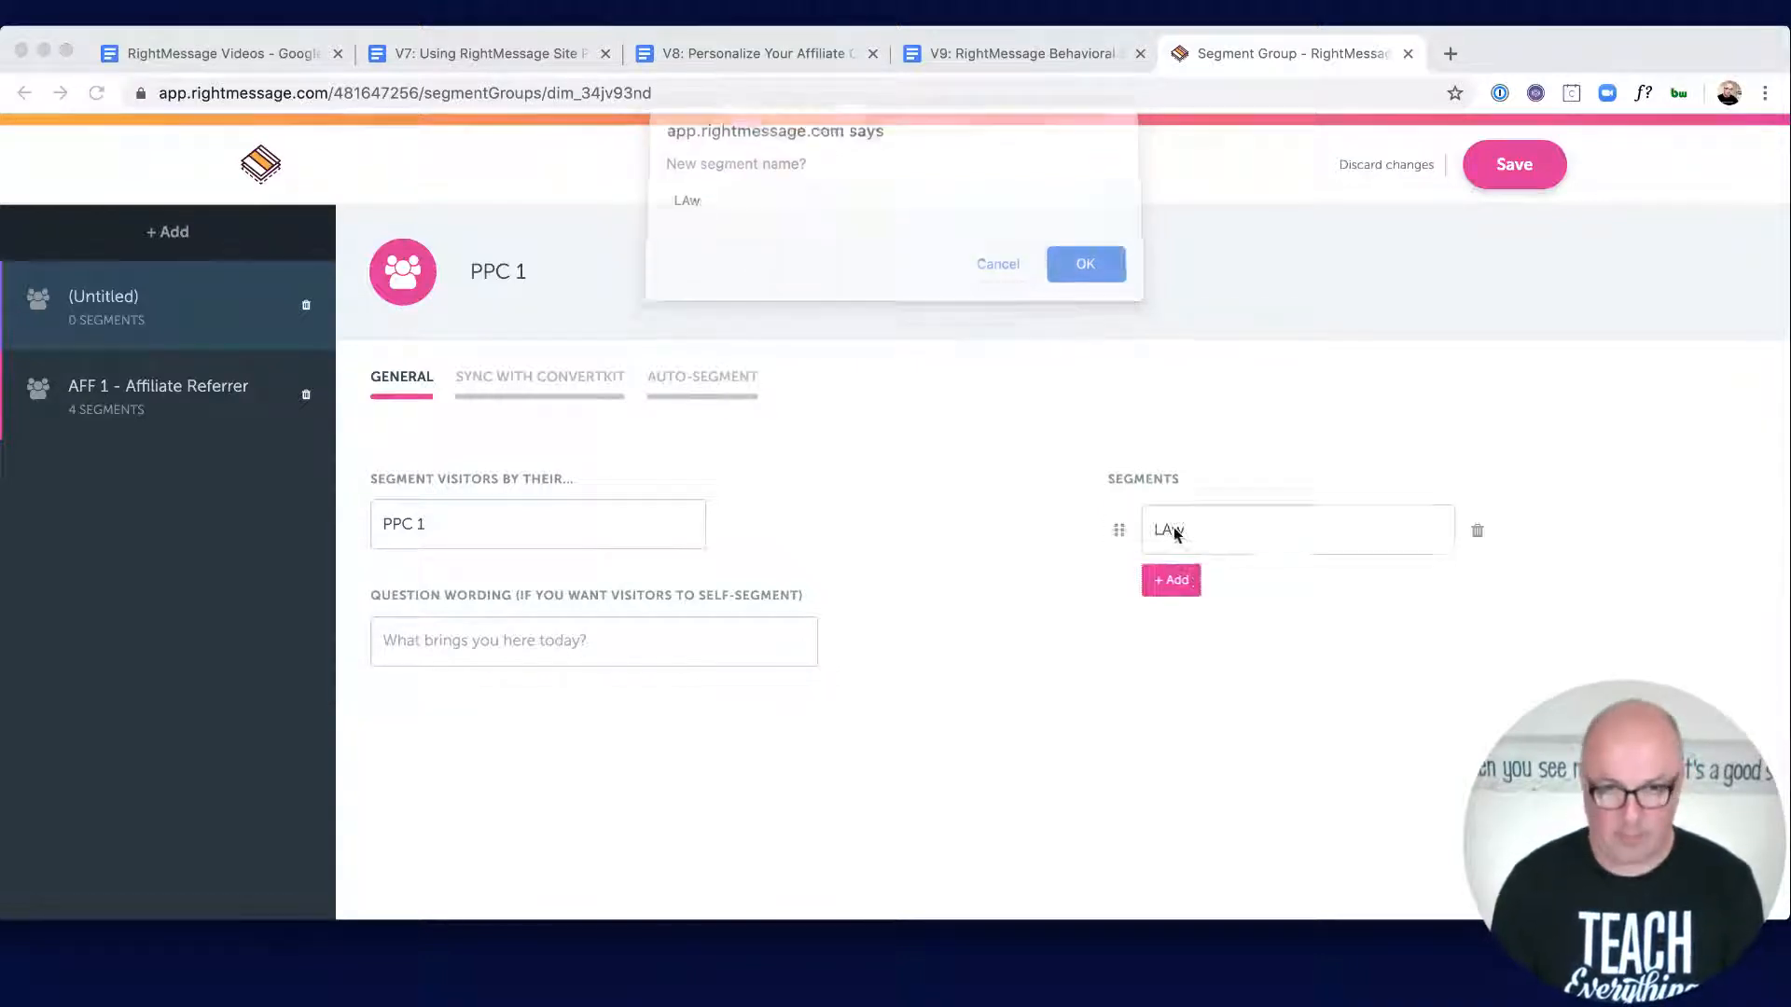
{"action": "double_click", "coordinate": [1173, 528]}
{"action": "type", "text": "Law"}
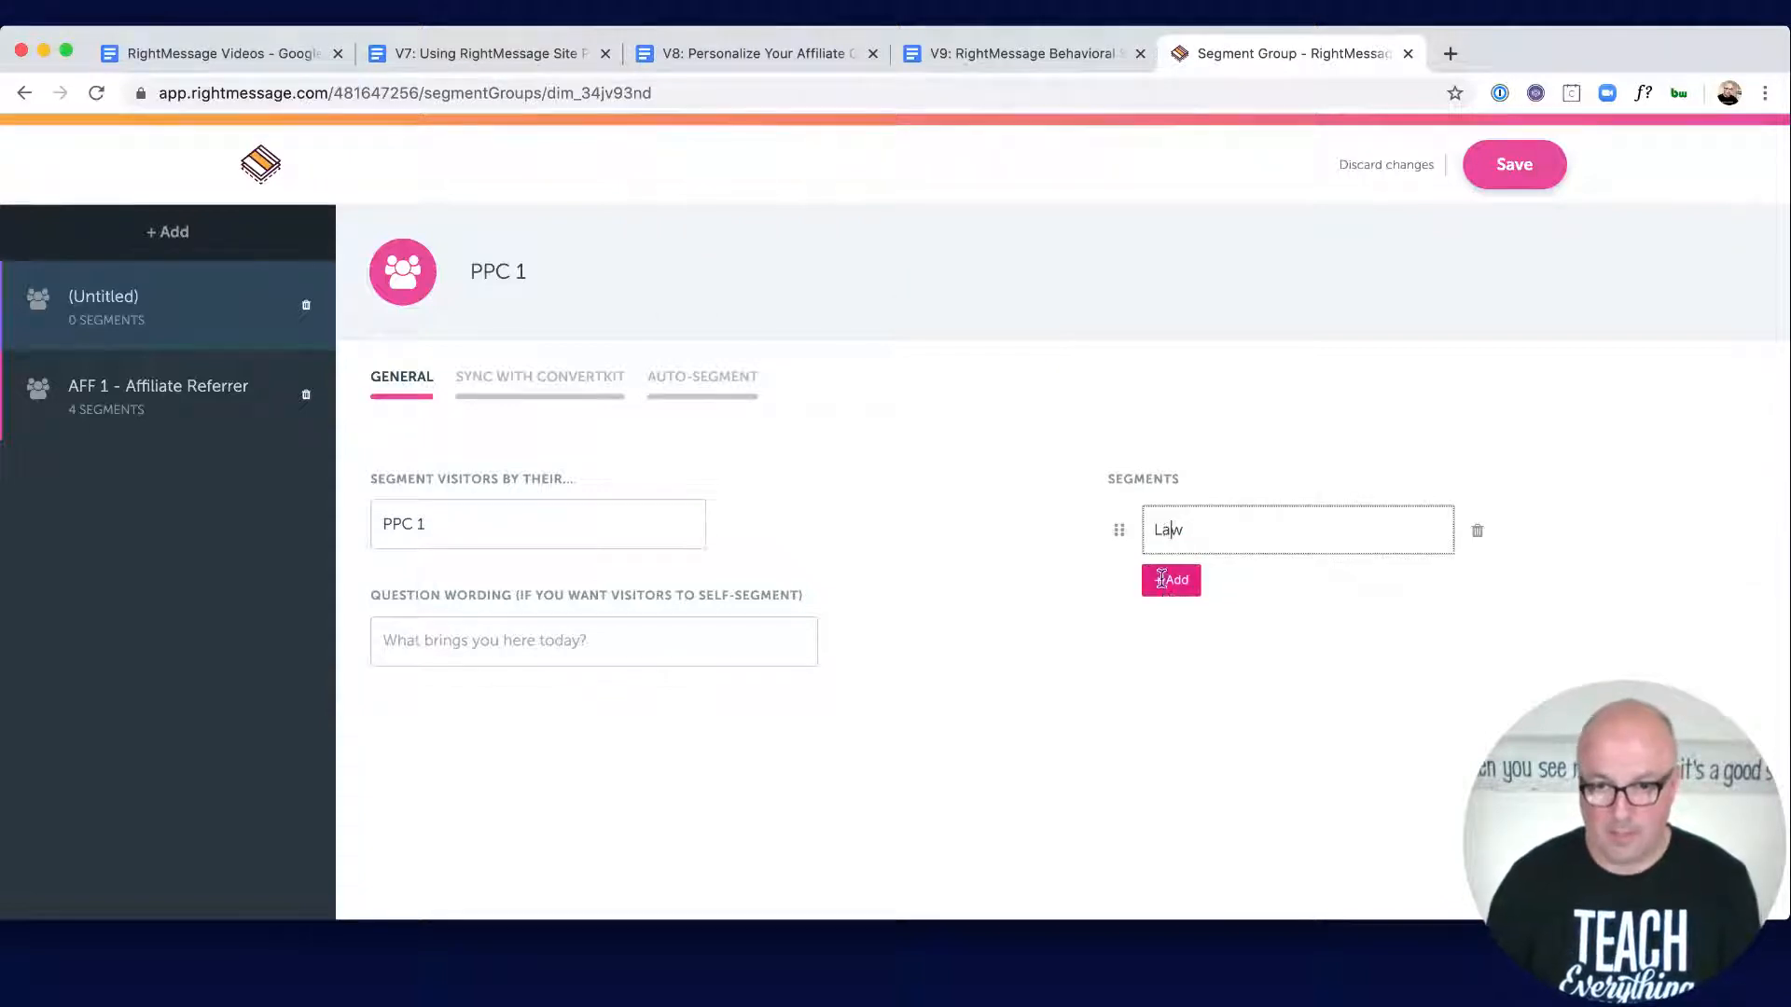
{"action": "left_click", "coordinate": [1171, 580]}
{"action": "type", "text": "Medical"}
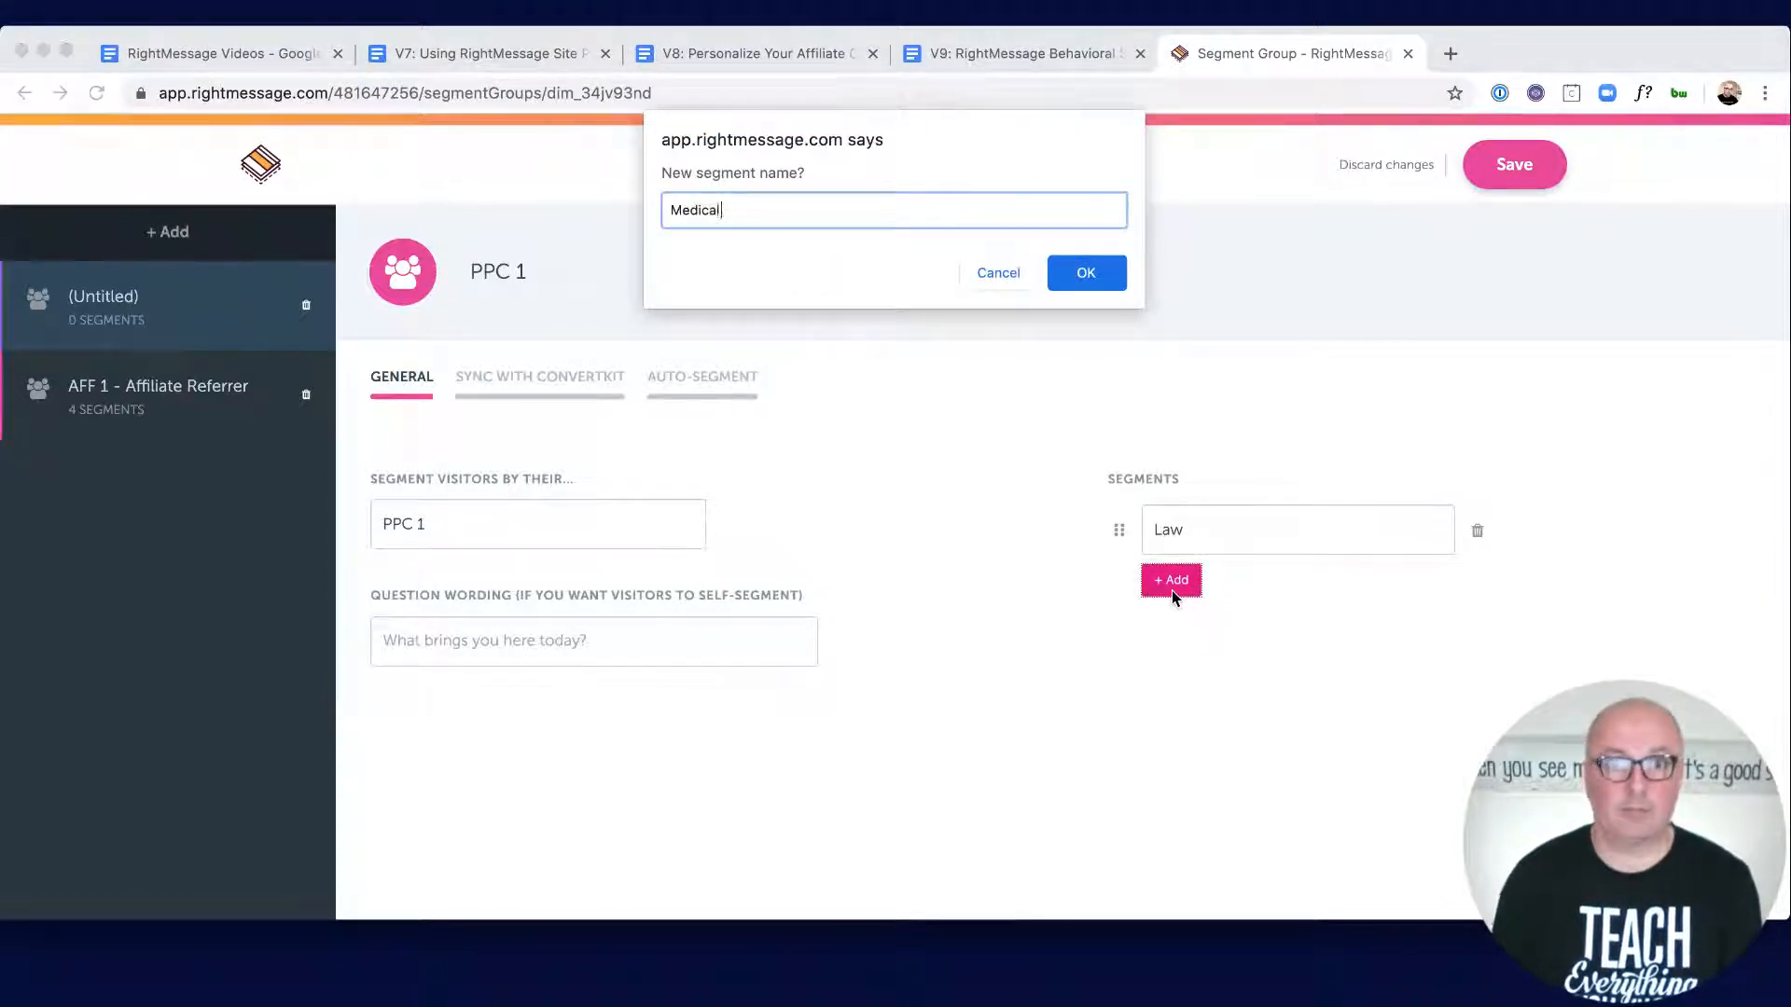
{"action": "key", "text": "Return"}
Step: Add two more segments named "Restaurant" and "Construction" to the PPC 1 group
{"action": "left_click", "coordinate": [1154, 645]}
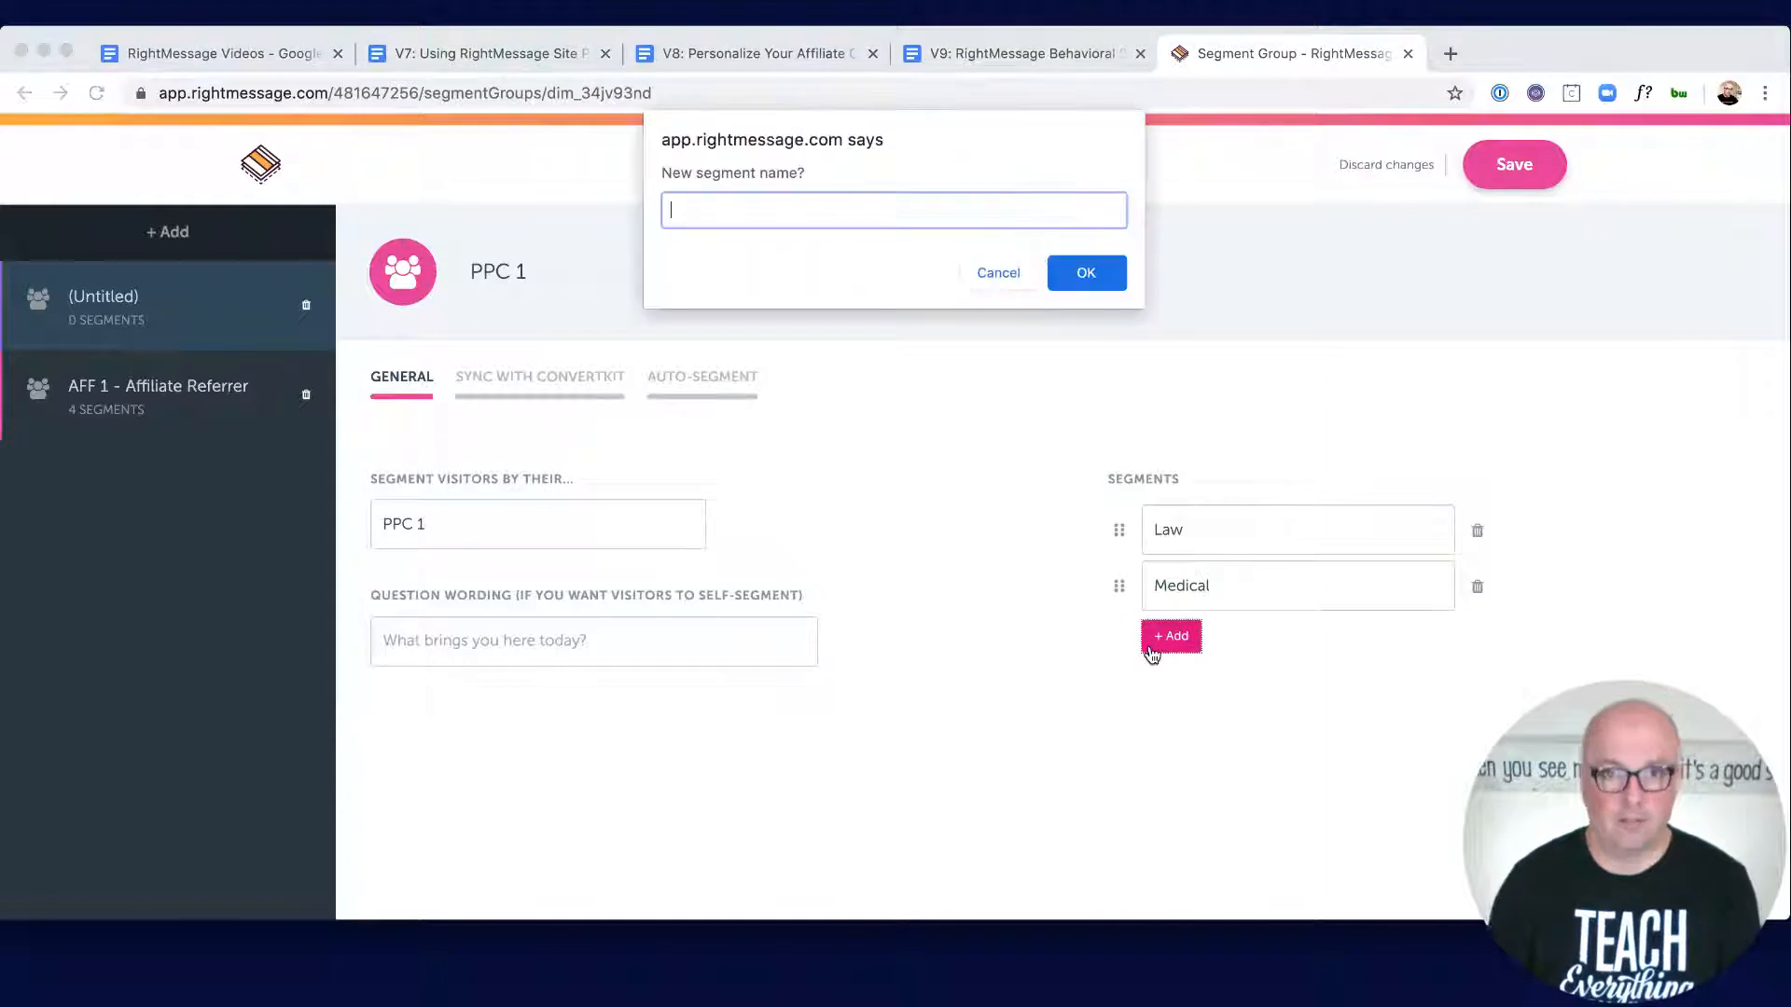
{"action": "type", "text": "Restau"}
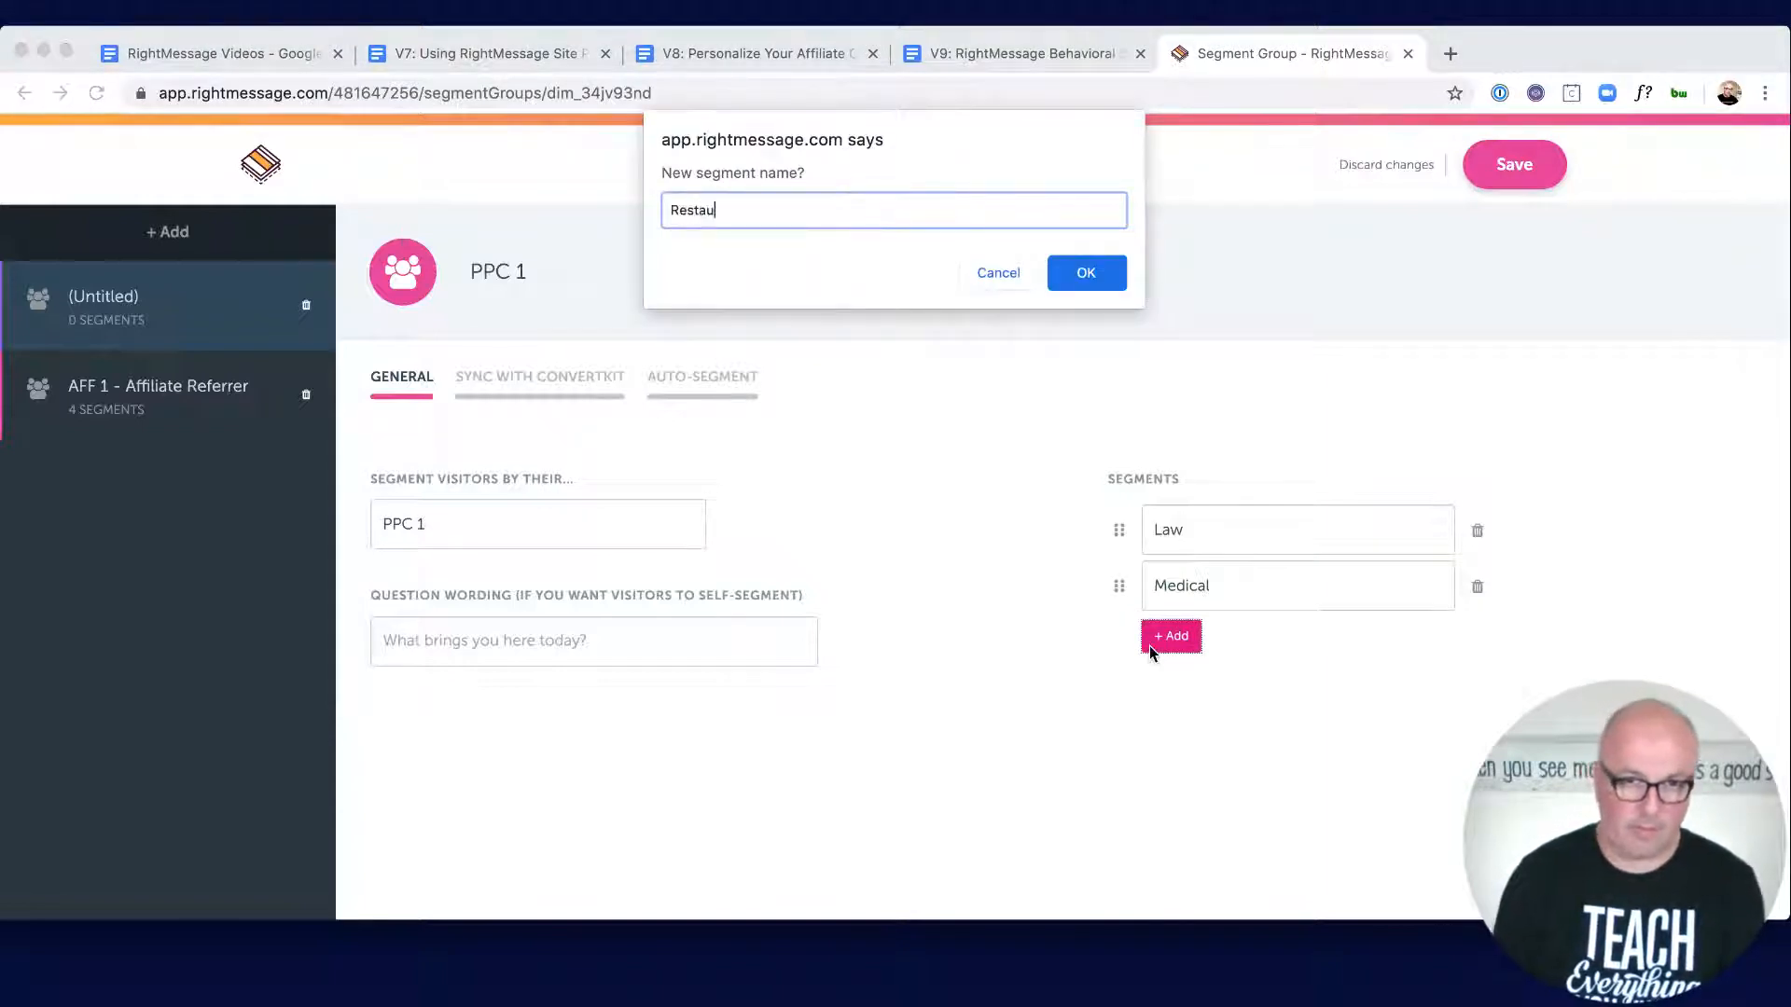
{"action": "type", "text": "rant"}
{"action": "key", "text": "Return"}
{"action": "left_click", "coordinate": [1154, 696]}
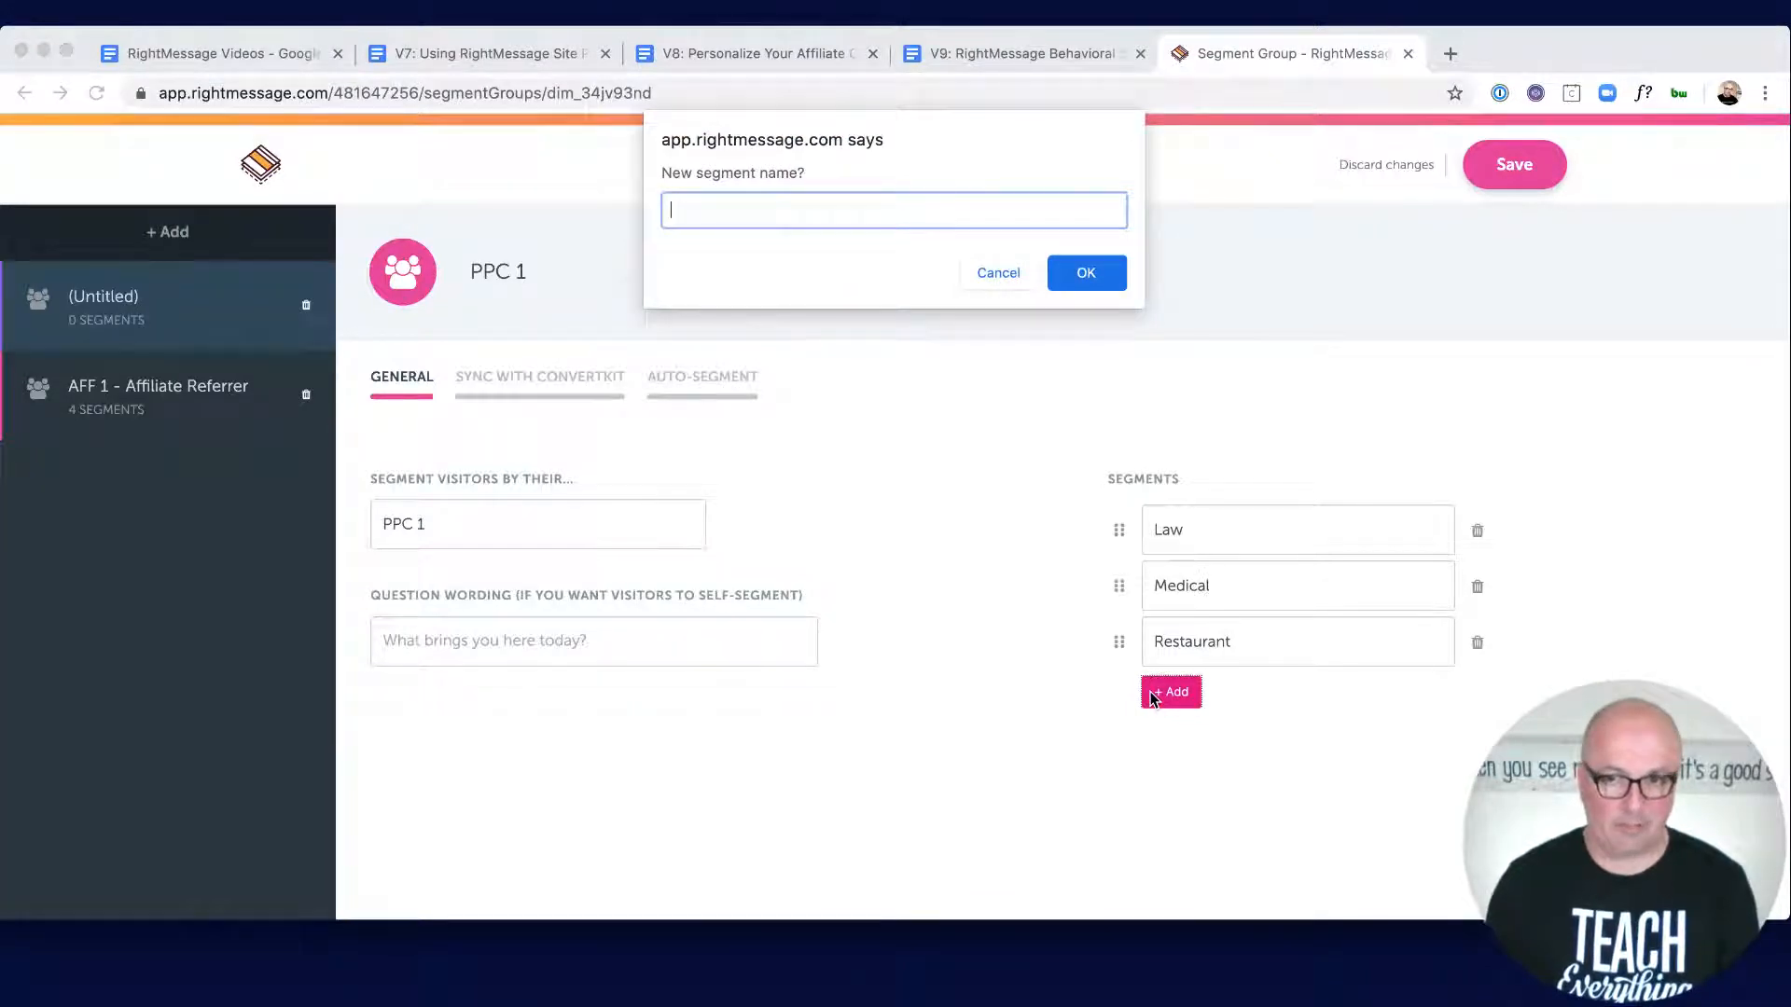
{"action": "type", "text": "Constructio"}
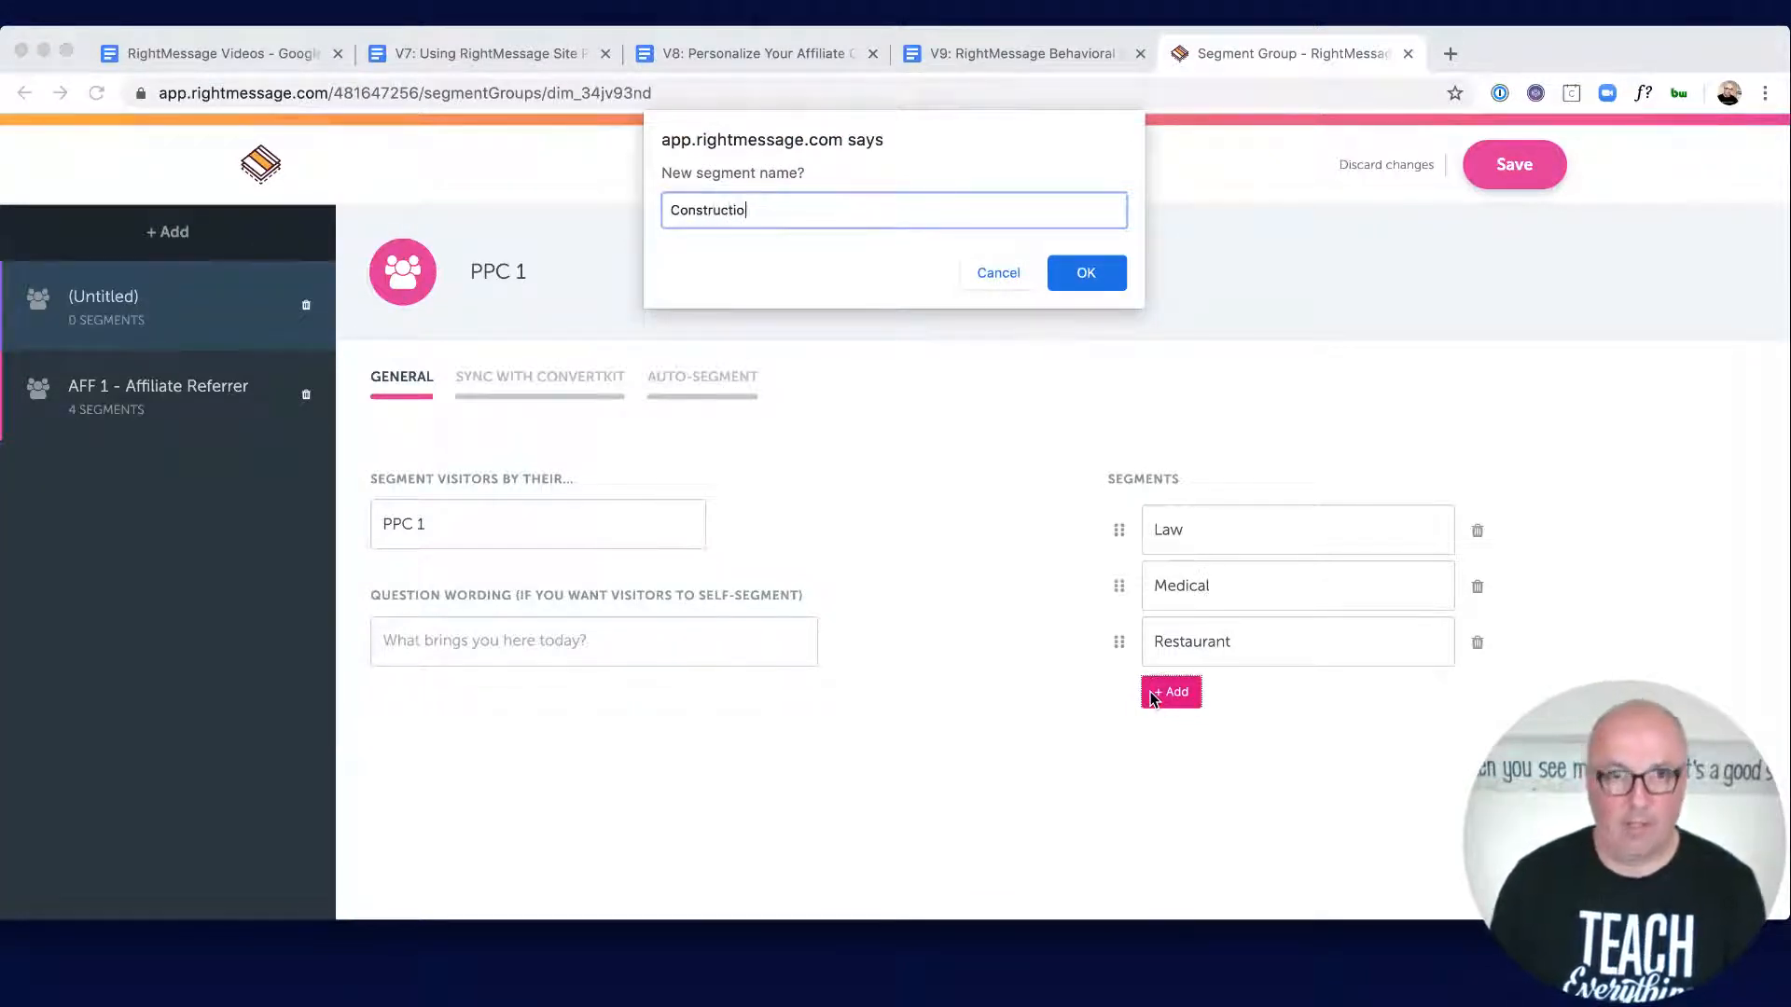
{"action": "type", "text": "n"}
{"action": "key", "text": "Return"}
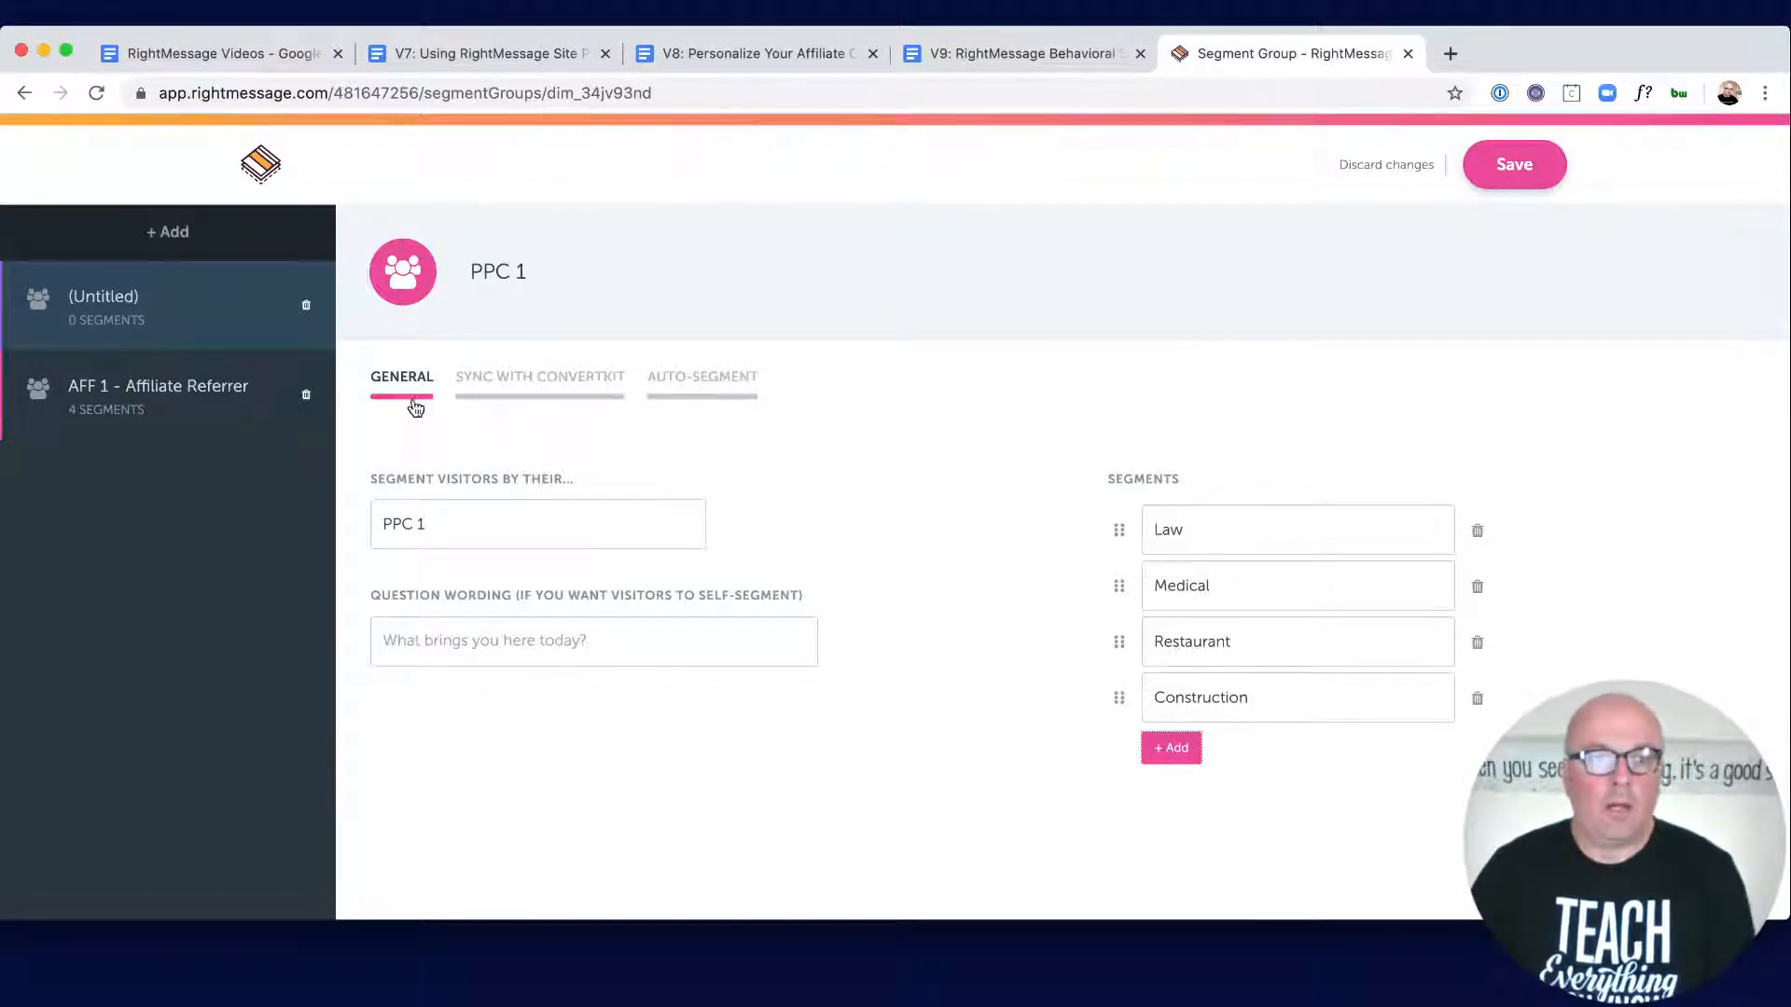
Step: Define the auto-segment rule for Law as utm_campaign on current page equals "law"
{"action": "left_click", "coordinate": [528, 395]}
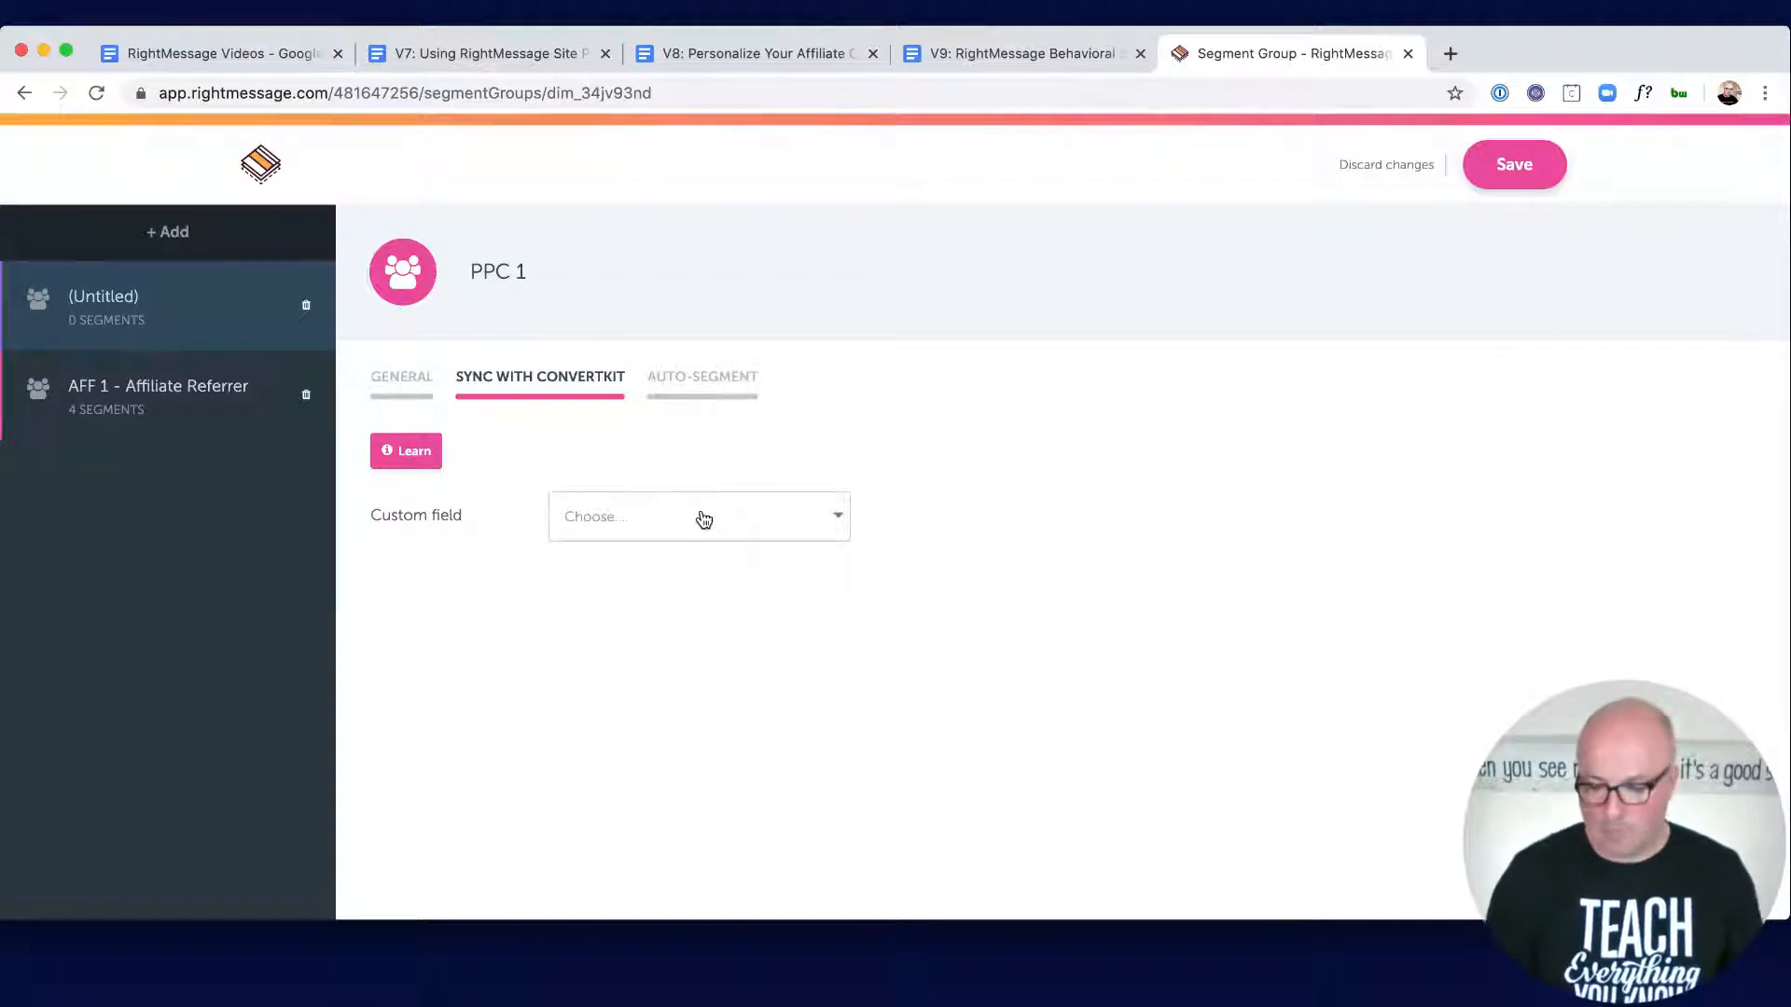
{"action": "left_click", "coordinate": [706, 380]}
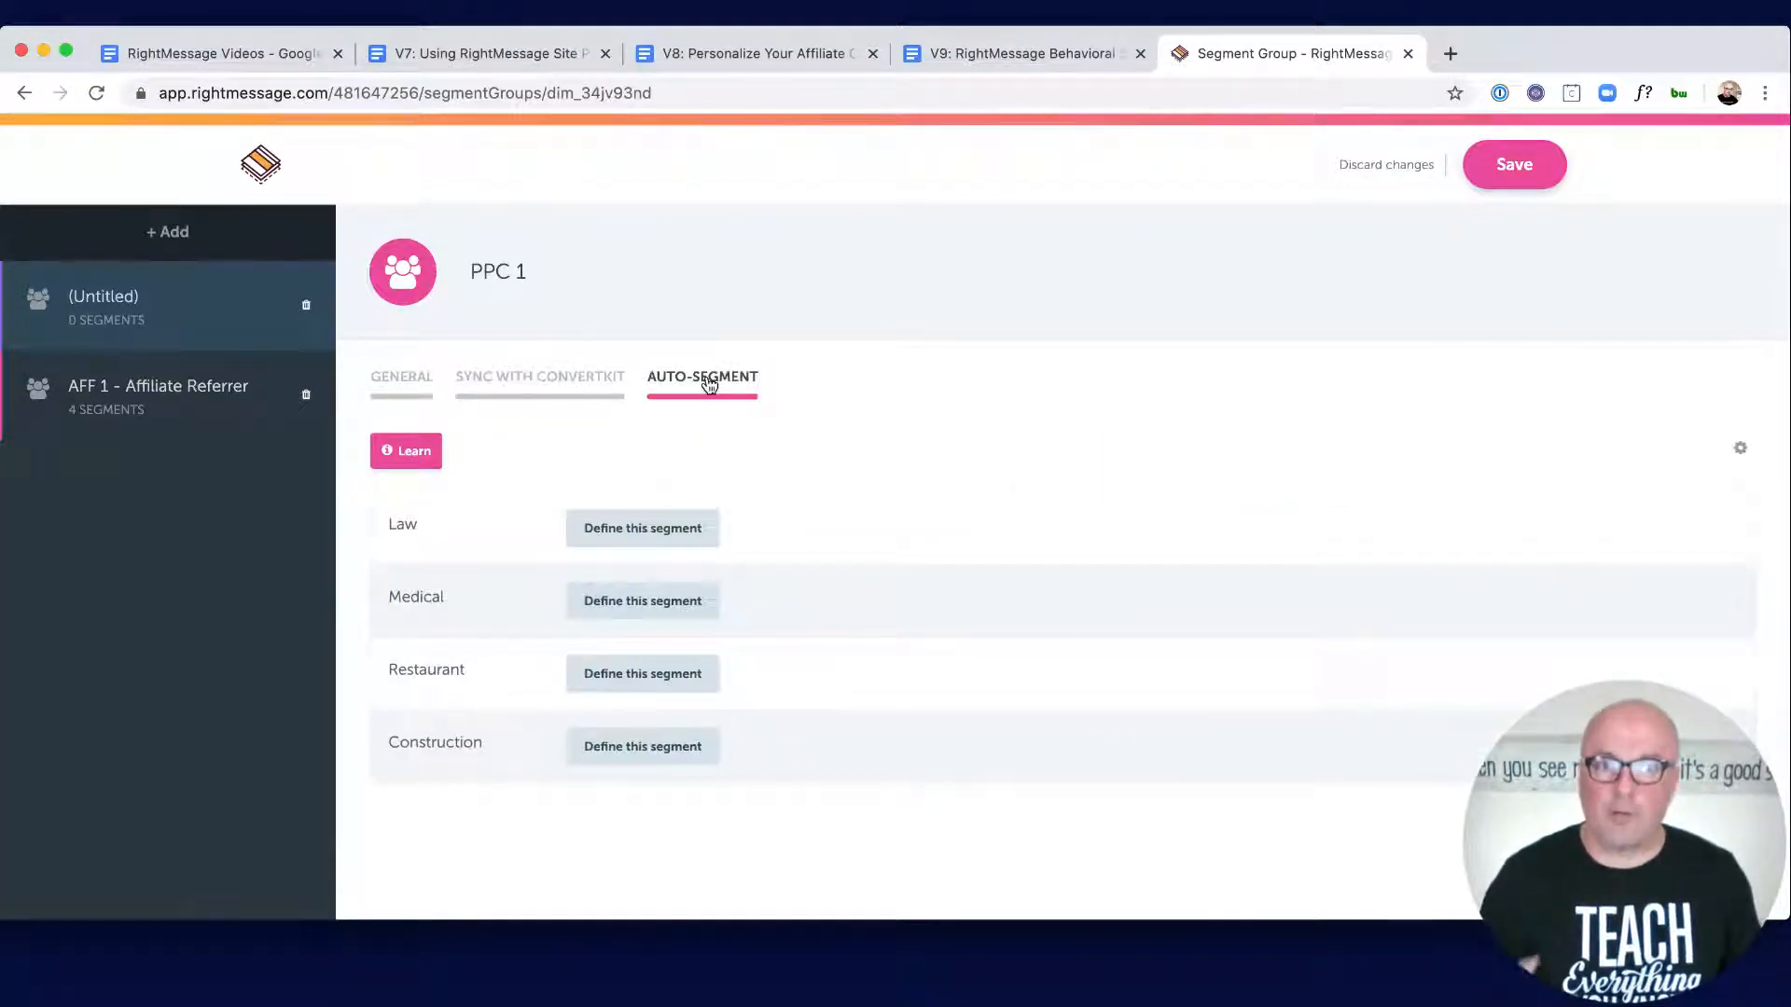
{"action": "left_click", "coordinate": [646, 530]}
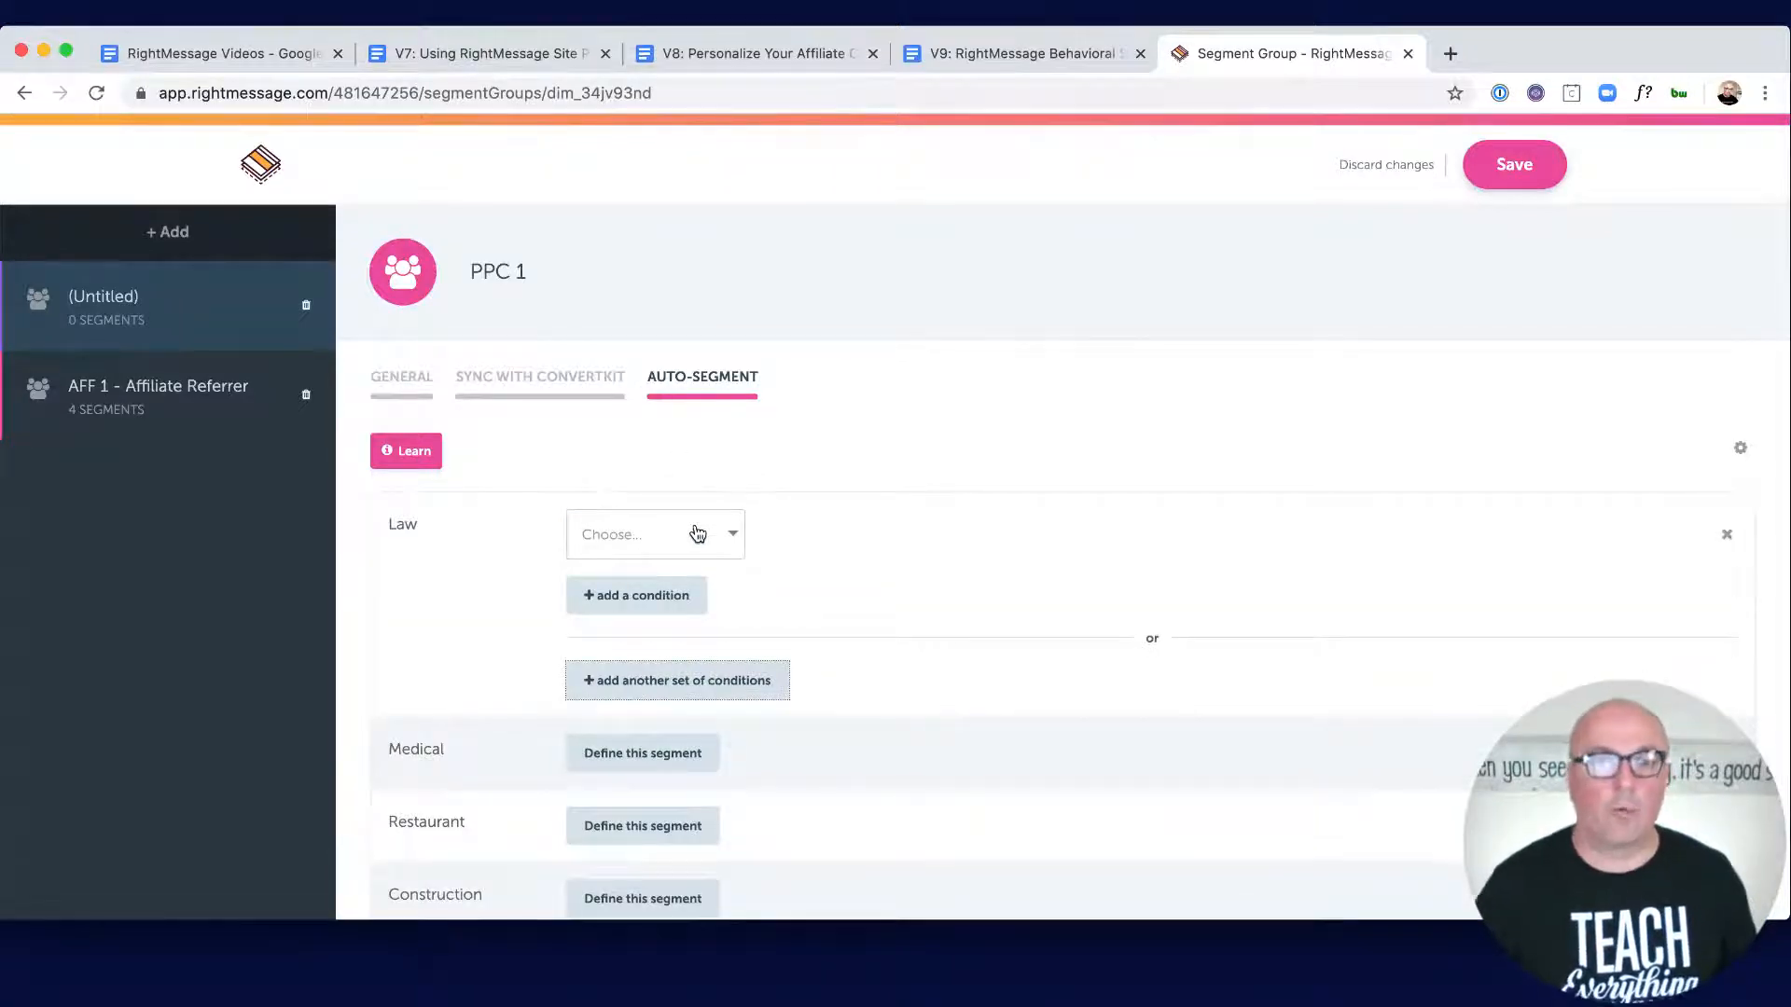
{"action": "left_click", "coordinate": [651, 550]}
{"action": "scroll", "coordinate": [663, 611], "scroll_direction": "down", "scroll_amount": 5}
{"action": "scroll", "coordinate": [663, 612], "scroll_direction": "down", "scroll_amount": 3}
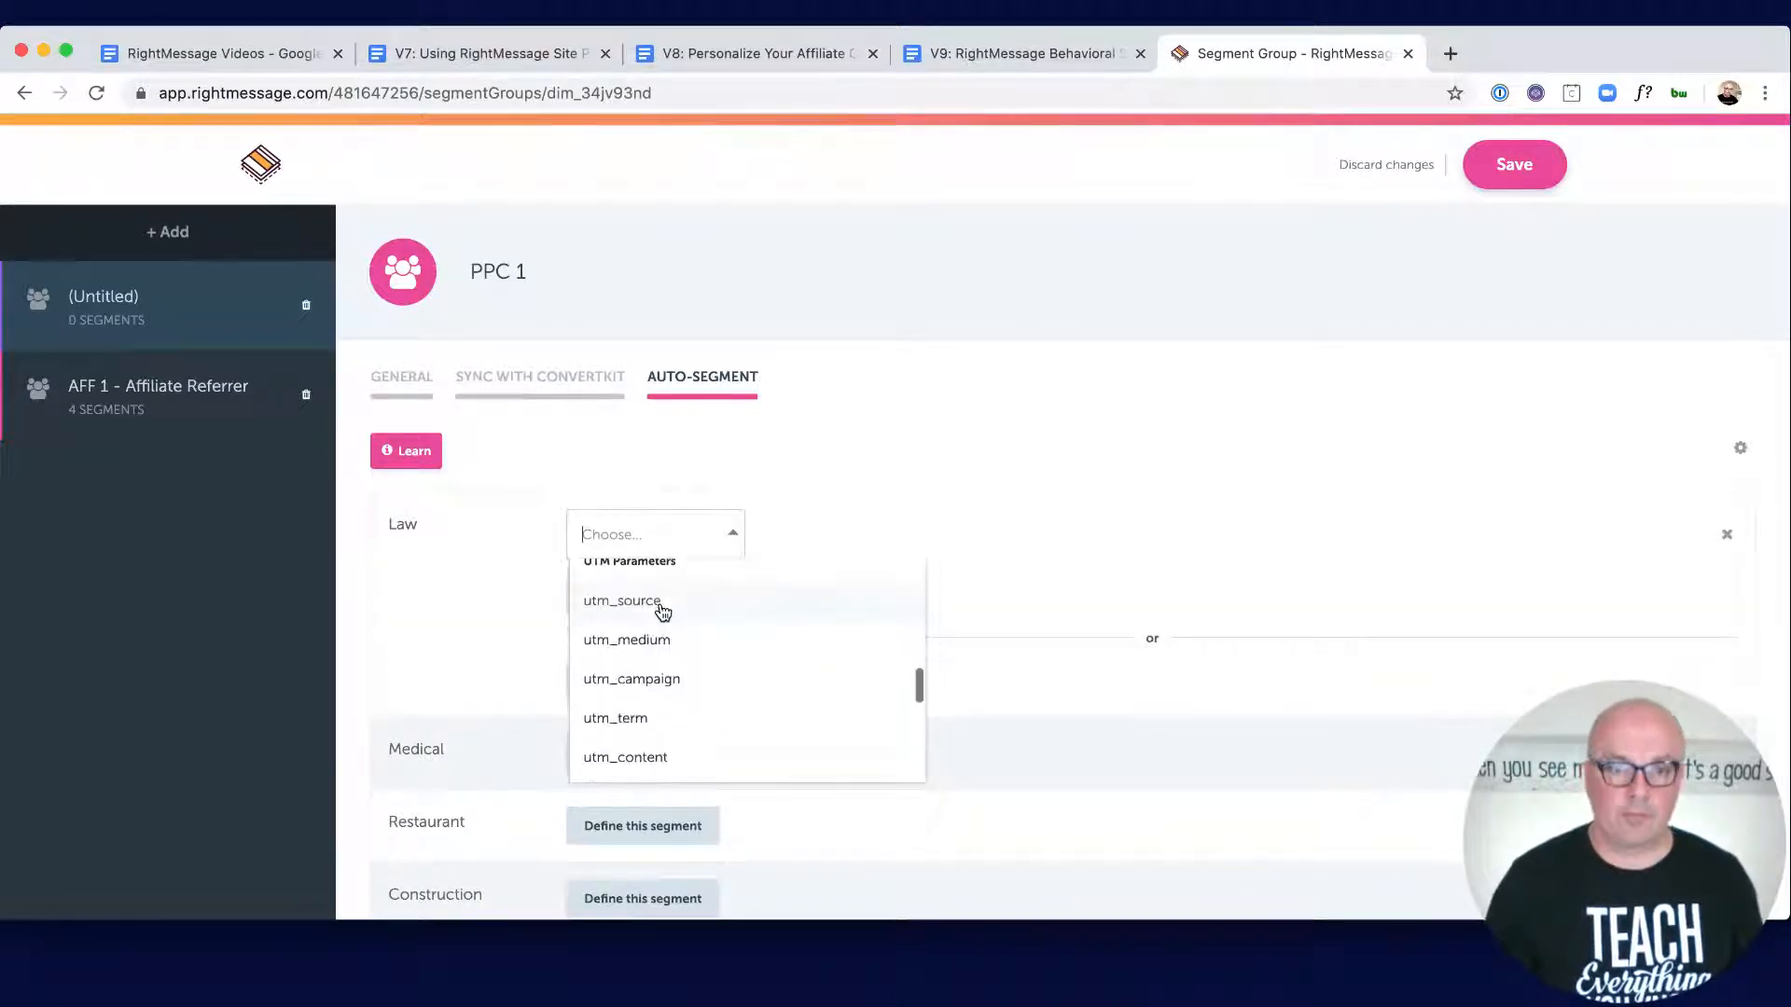
{"action": "left_click", "coordinate": [727, 683]}
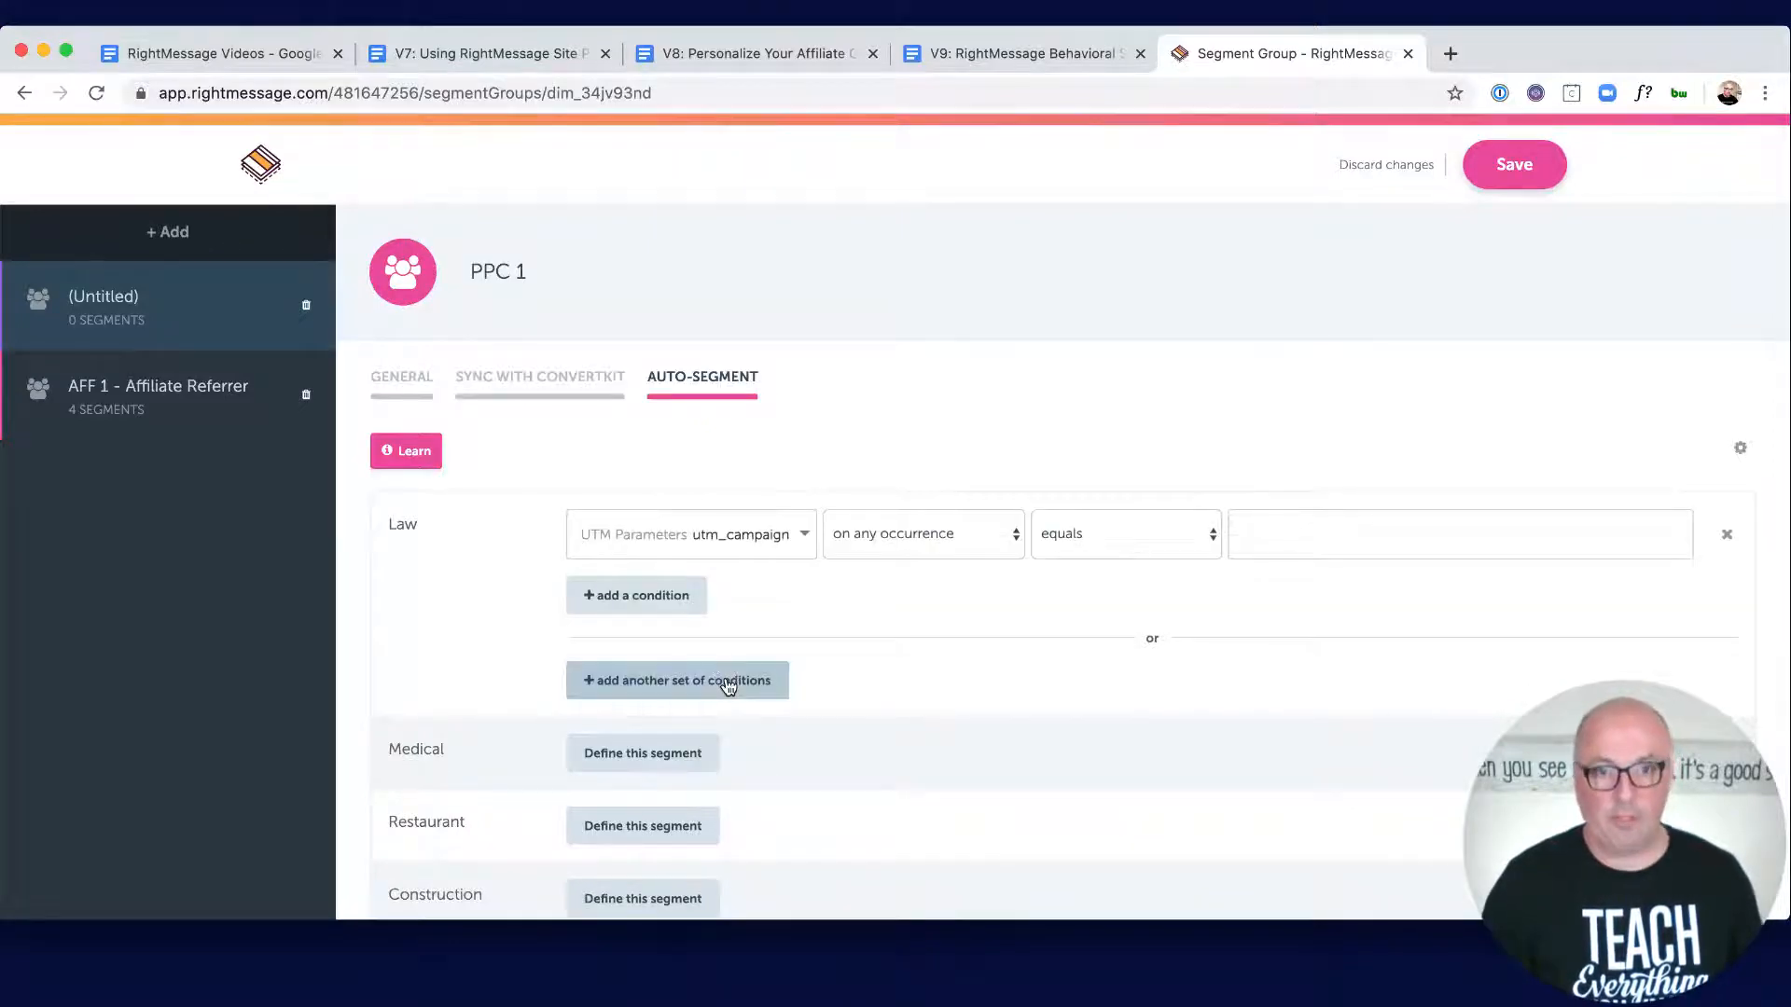
{"action": "left_click", "coordinate": [901, 553]}
{"action": "left_click", "coordinate": [912, 613]}
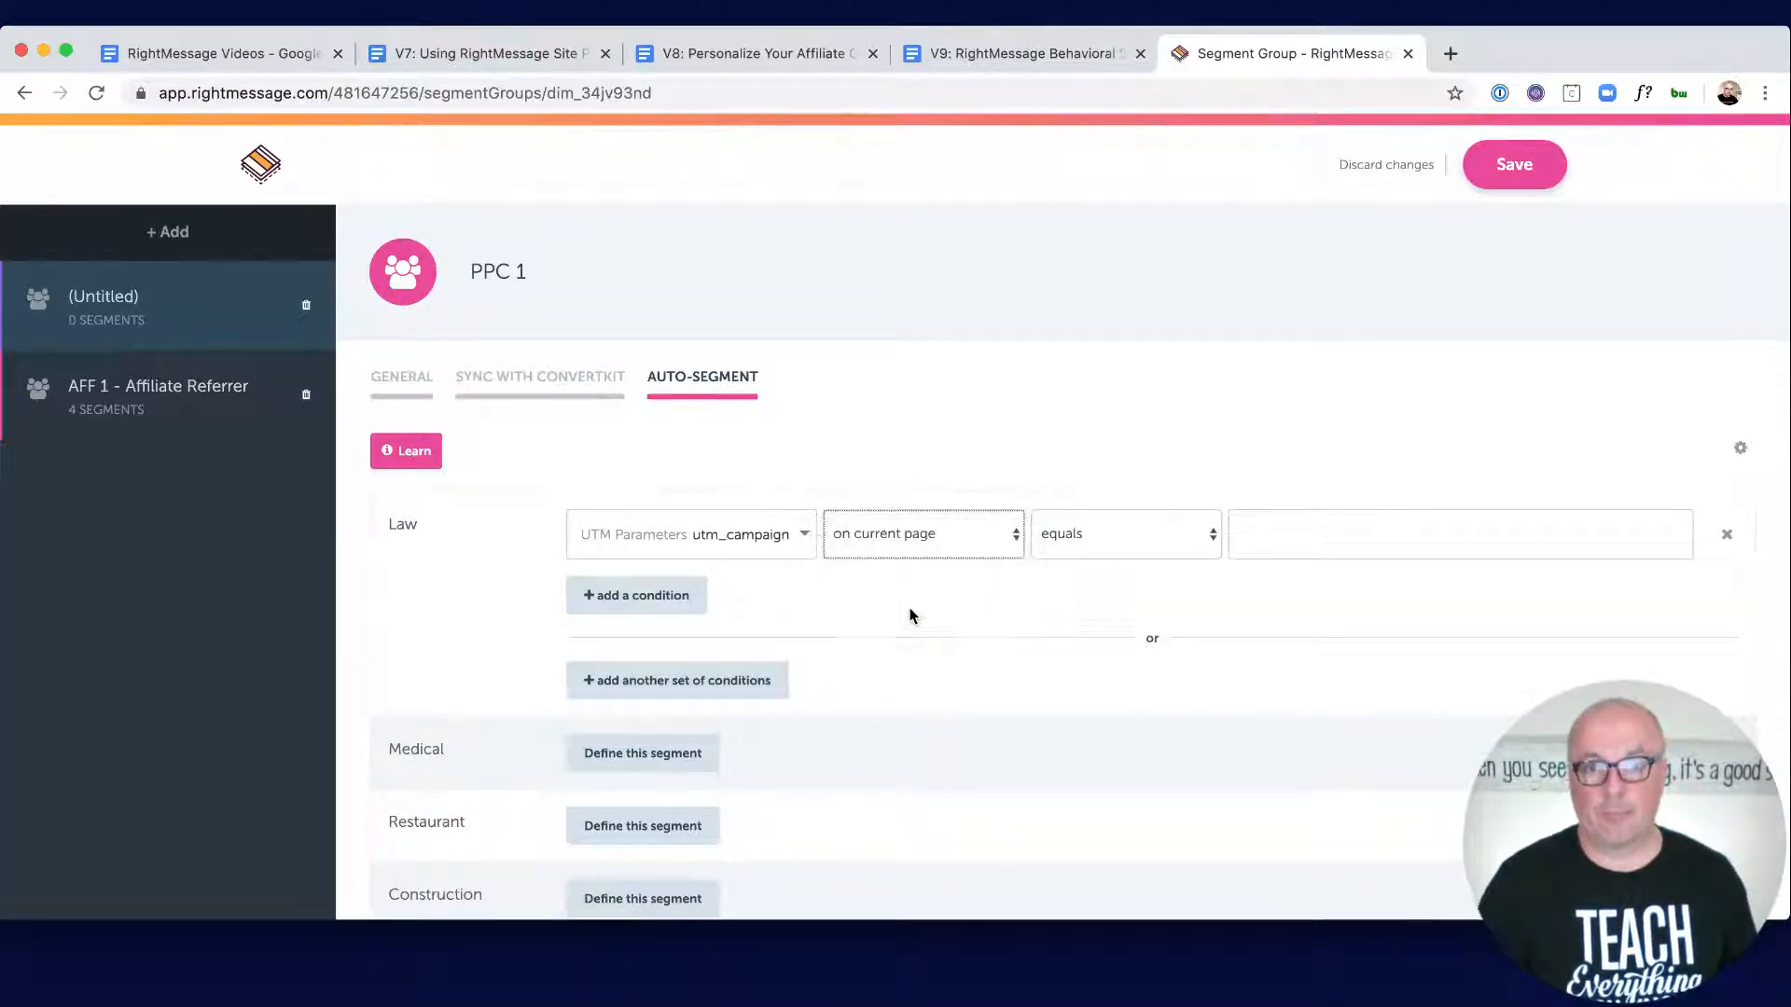
{"action": "left_click", "coordinate": [1340, 532]}
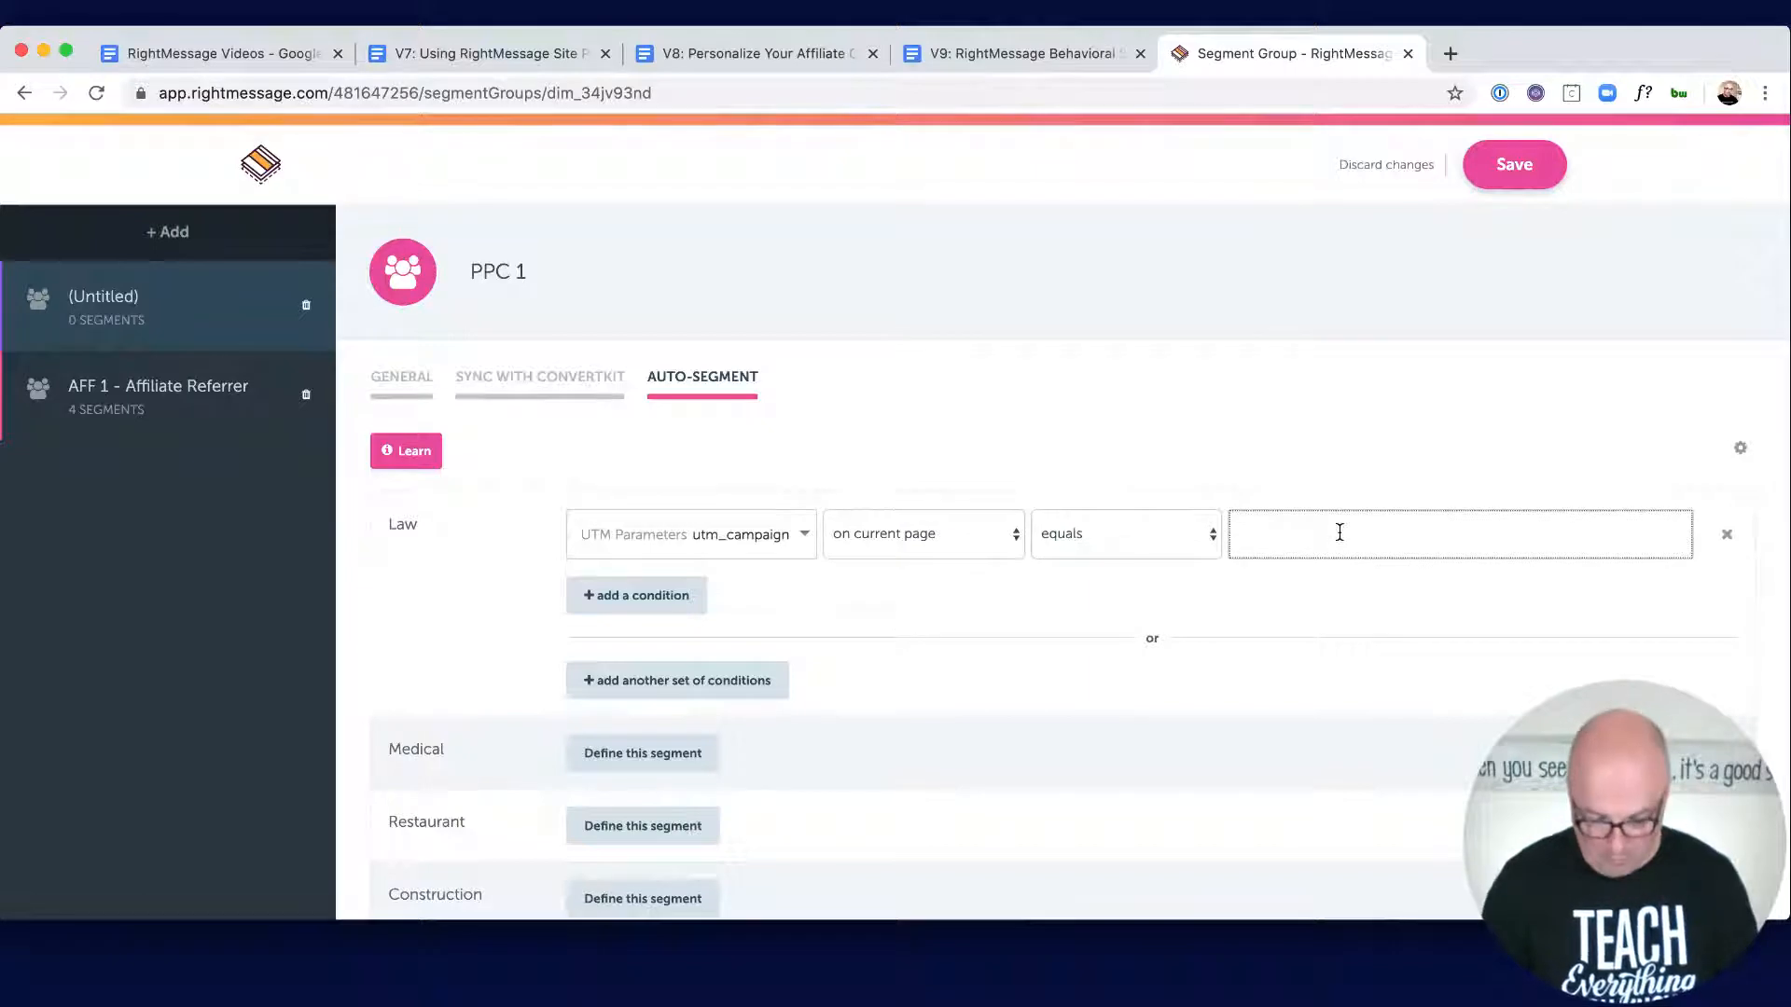
{"action": "type", "text": "law"}
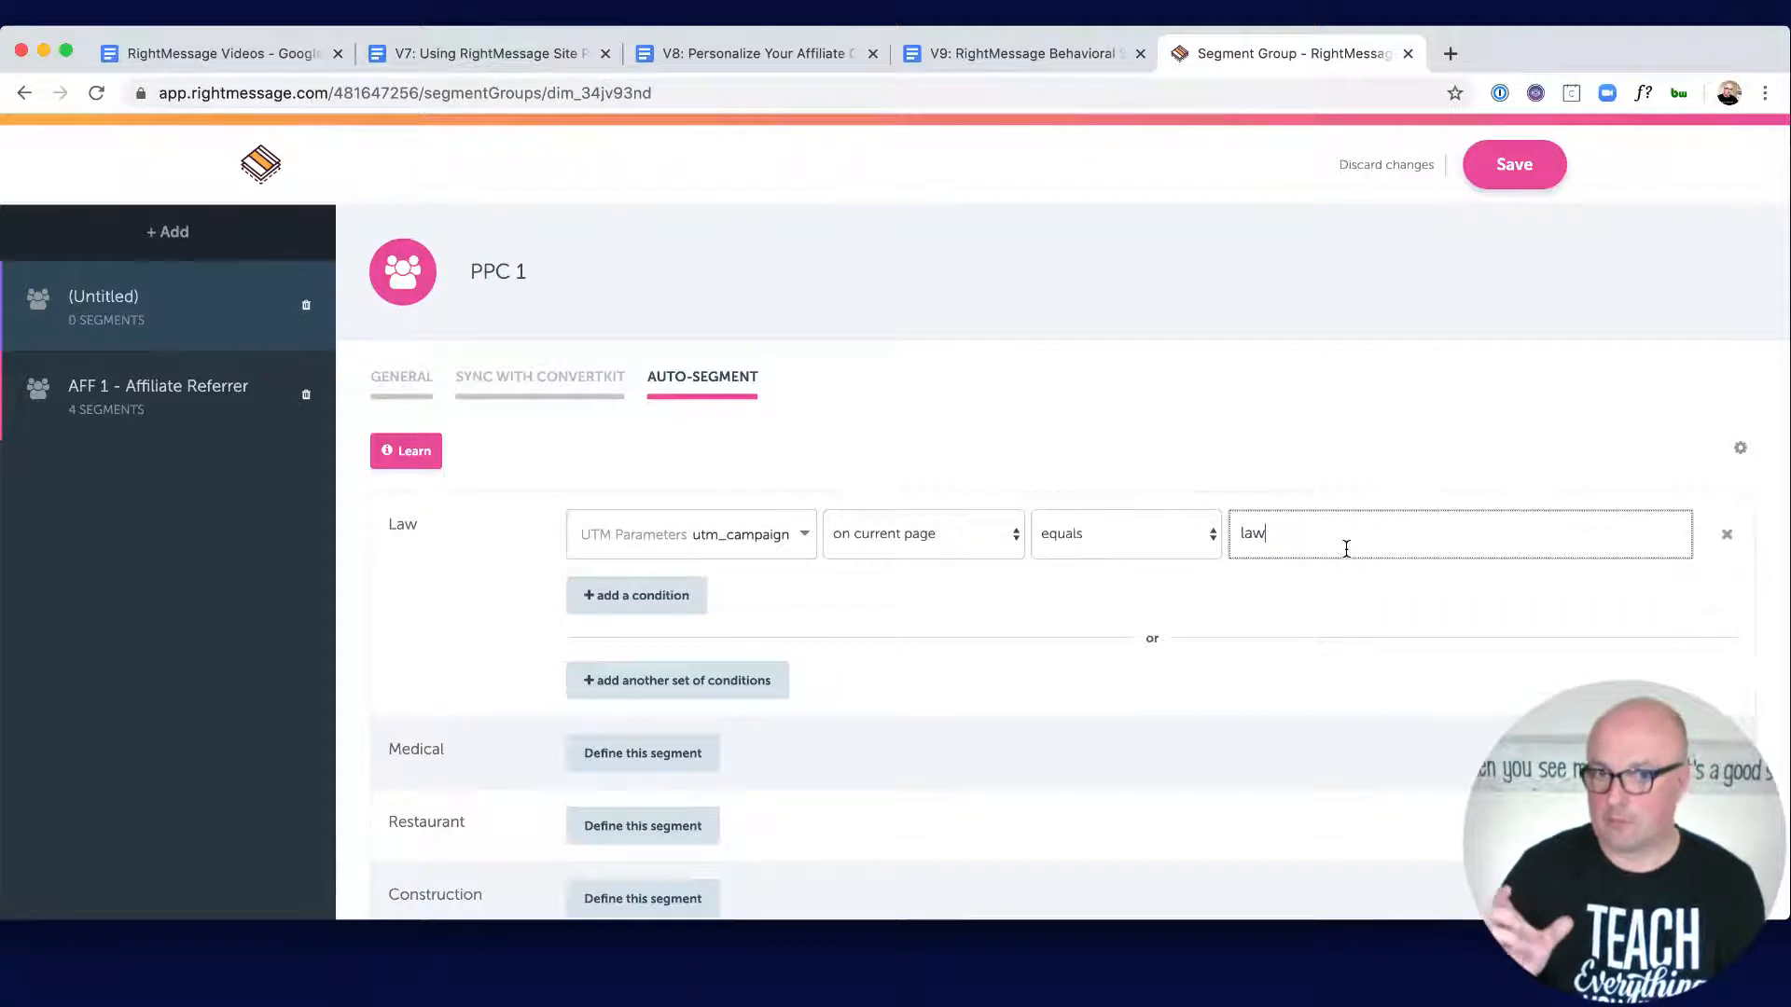
Step: Define the auto-segment rule for Medical as utm_campaign on current page equals "medical"
{"action": "scroll", "coordinate": [1241, 653], "scroll_direction": "down", "scroll_amount": 2}
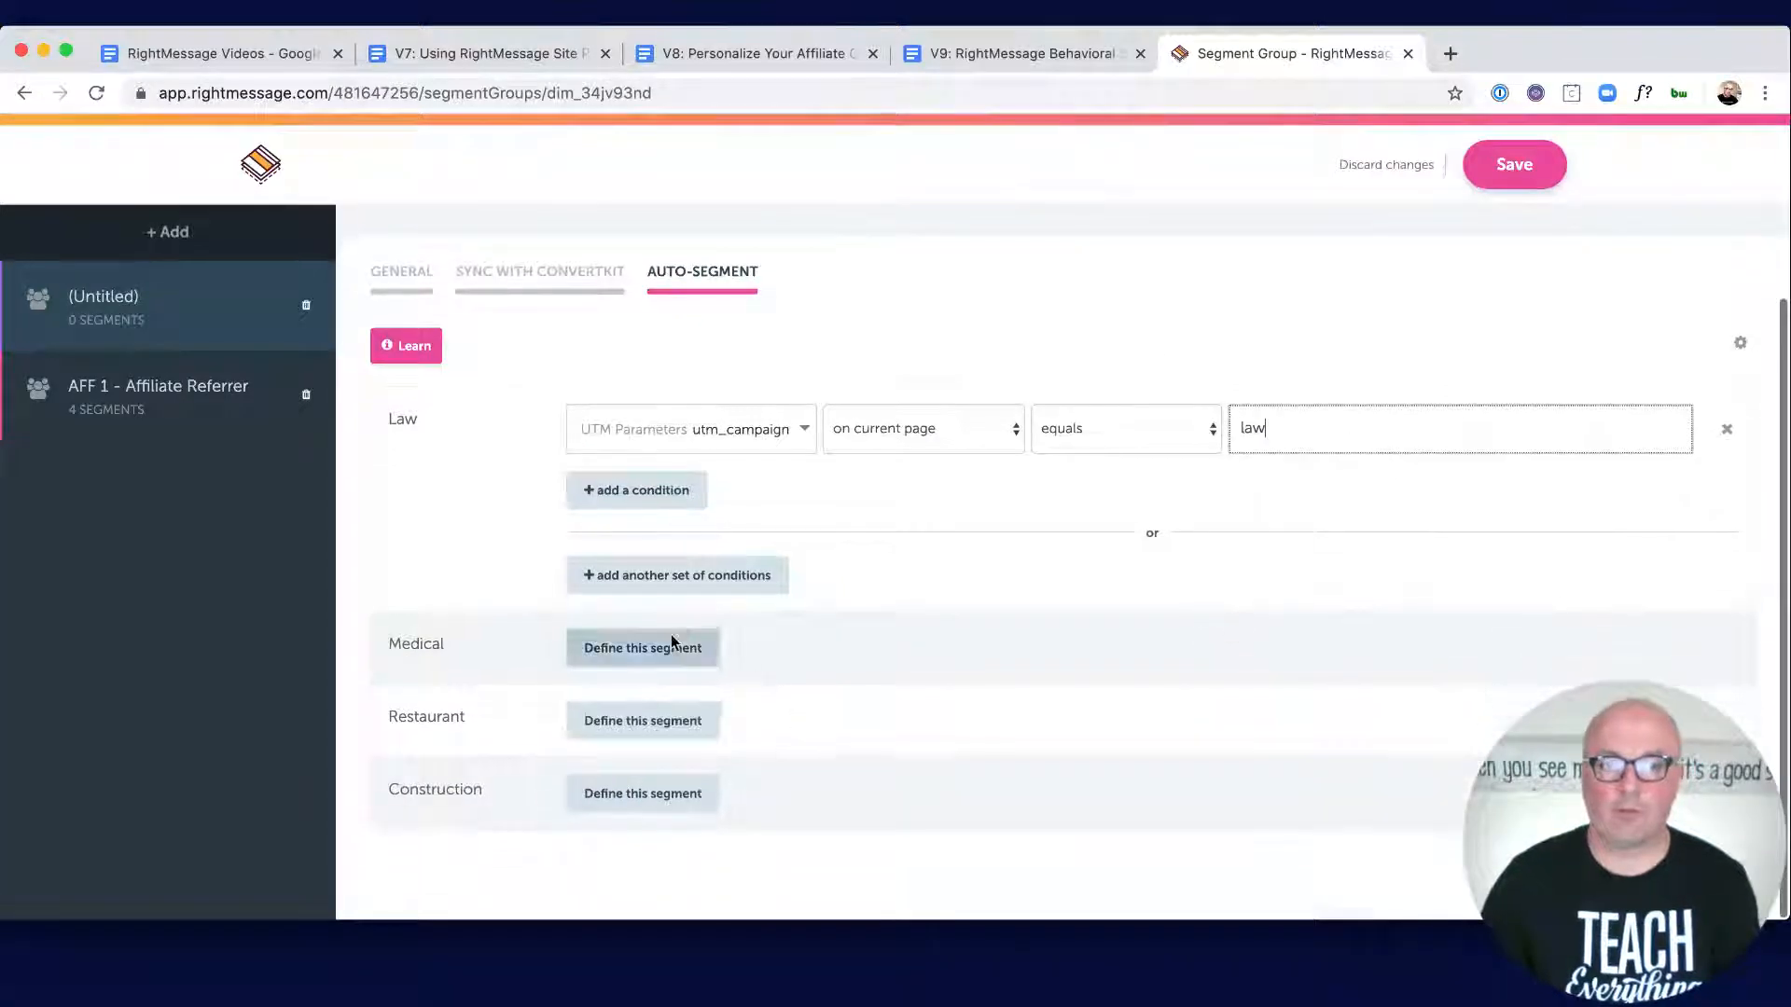
{"action": "left_click", "coordinate": [672, 644]}
{"action": "left_click", "coordinate": [681, 653]}
{"action": "scroll", "coordinate": [690, 793], "scroll_direction": "down", "scroll_amount": 3}
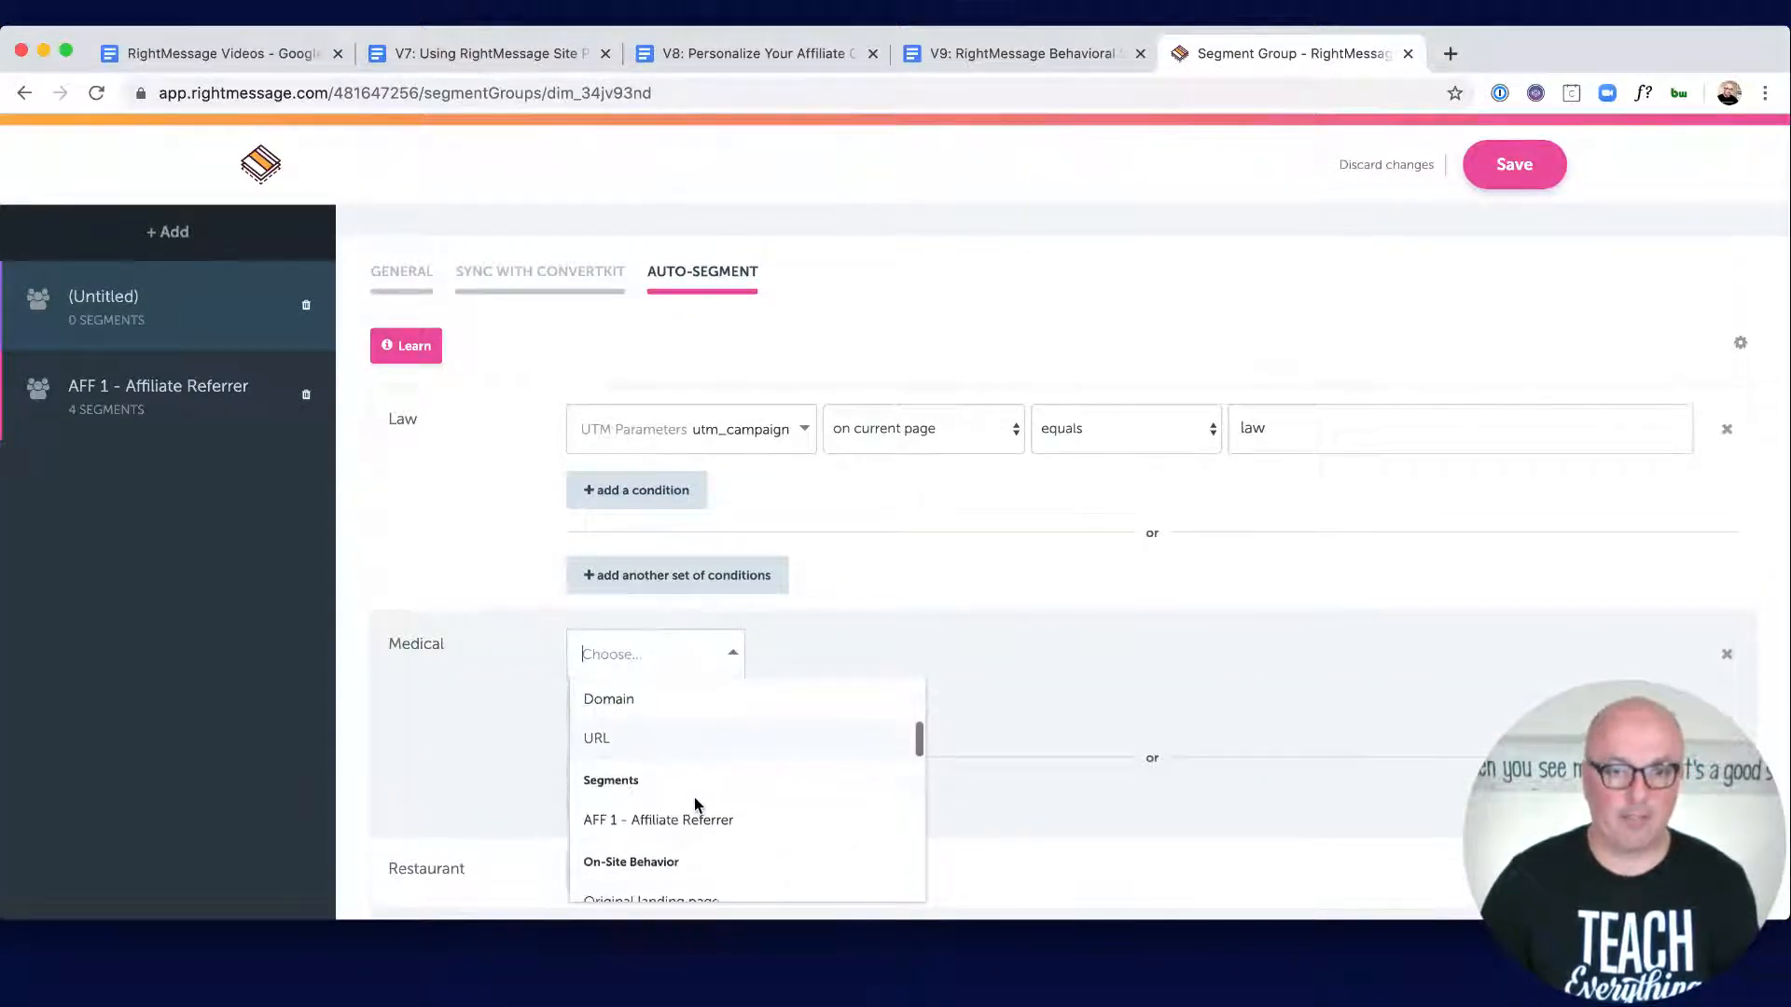
{"action": "scroll", "coordinate": [698, 798], "scroll_direction": "down", "scroll_amount": 5}
{"action": "left_click", "coordinate": [709, 711]}
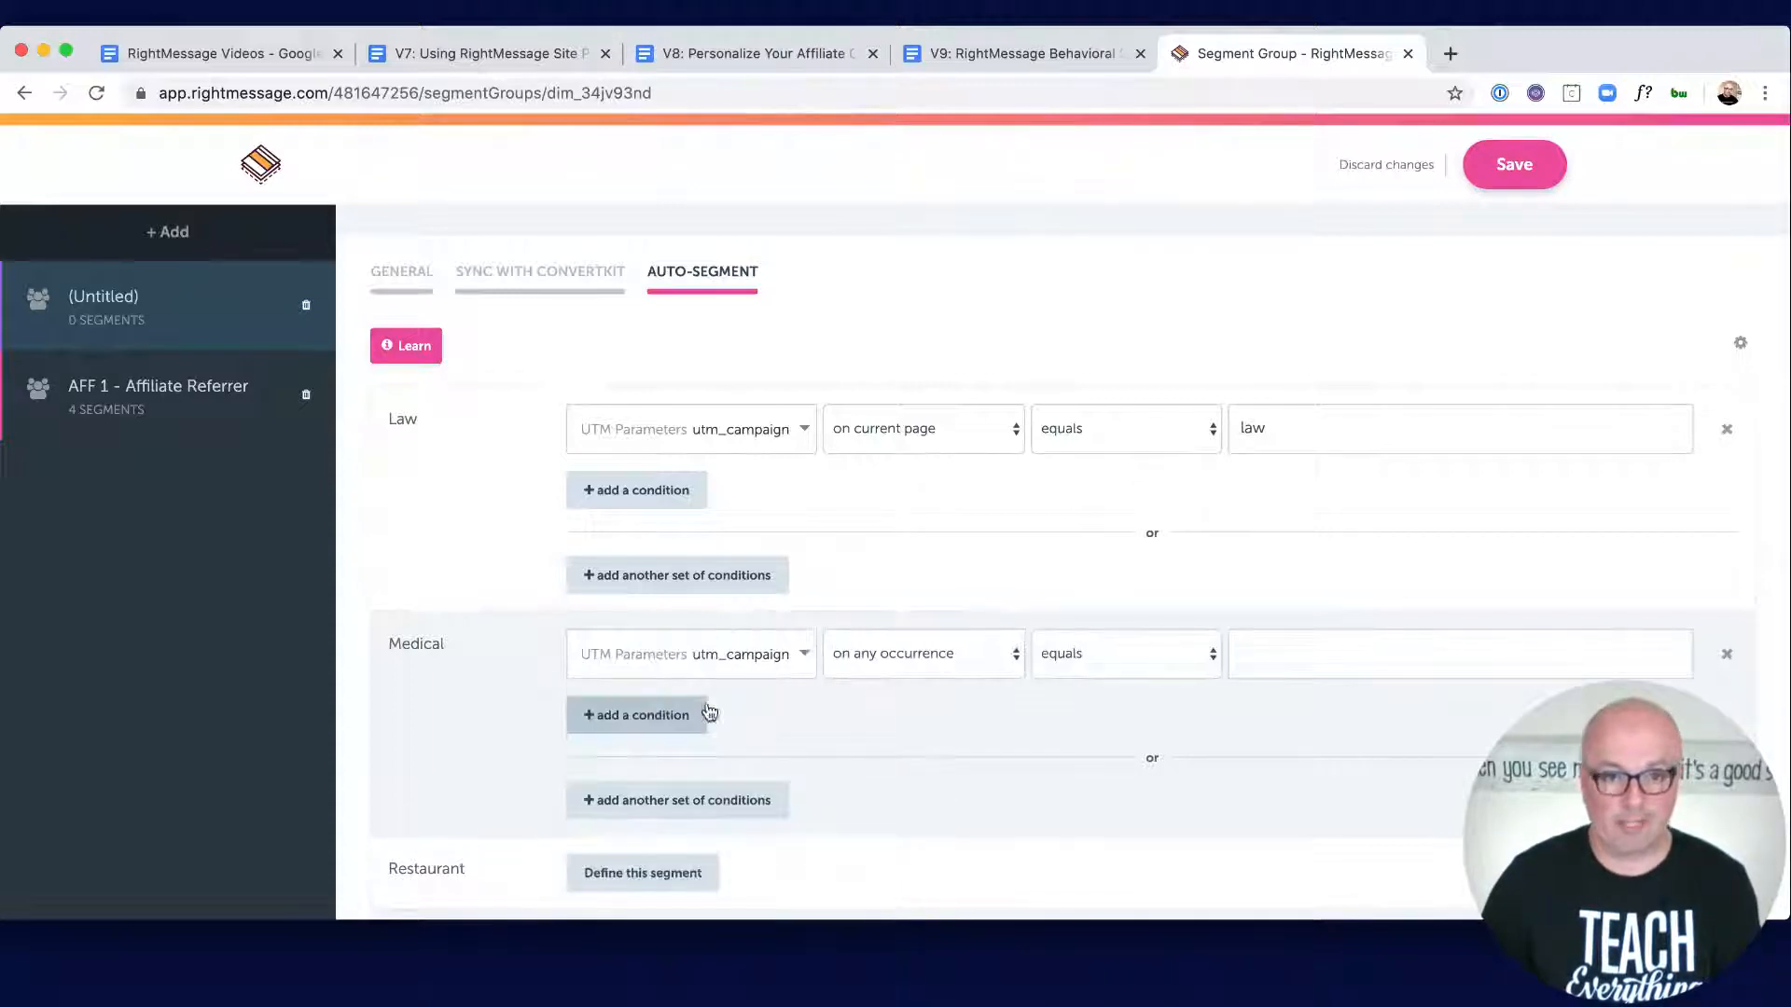
{"action": "left_click", "coordinate": [923, 652]}
{"action": "left_click", "coordinate": [911, 731]}
{"action": "left_click", "coordinate": [1326, 653]}
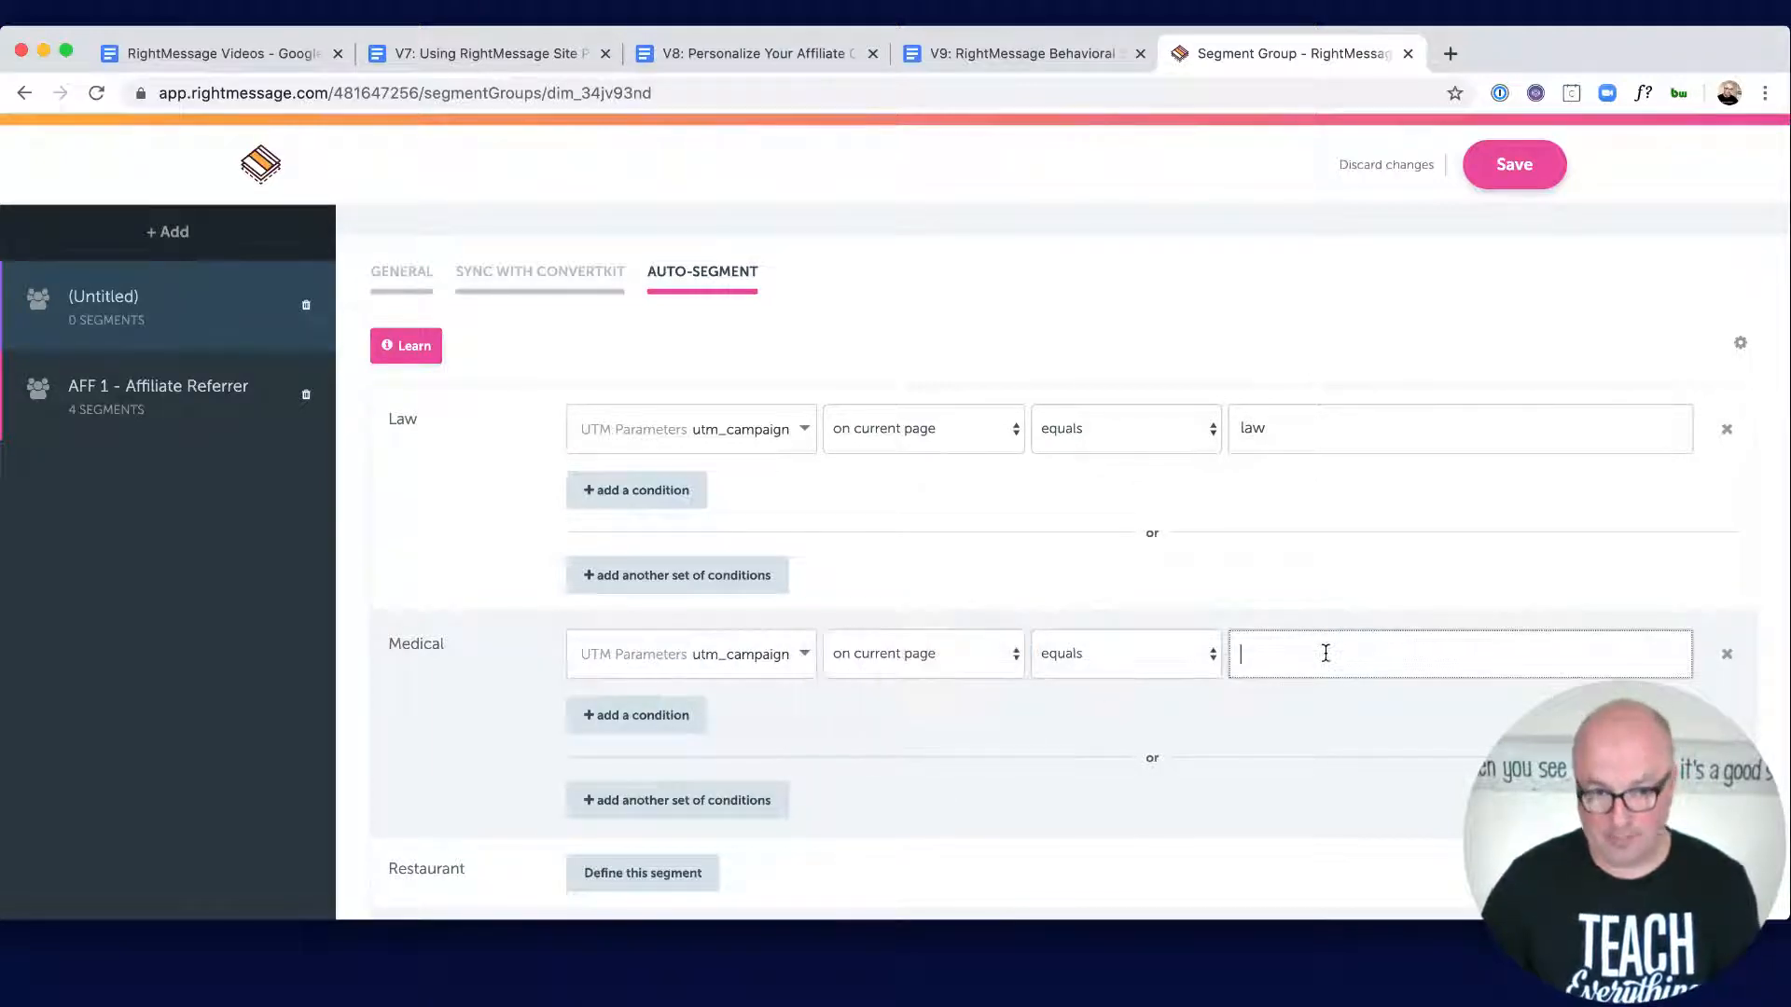
{"action": "type", "text": "medical"}
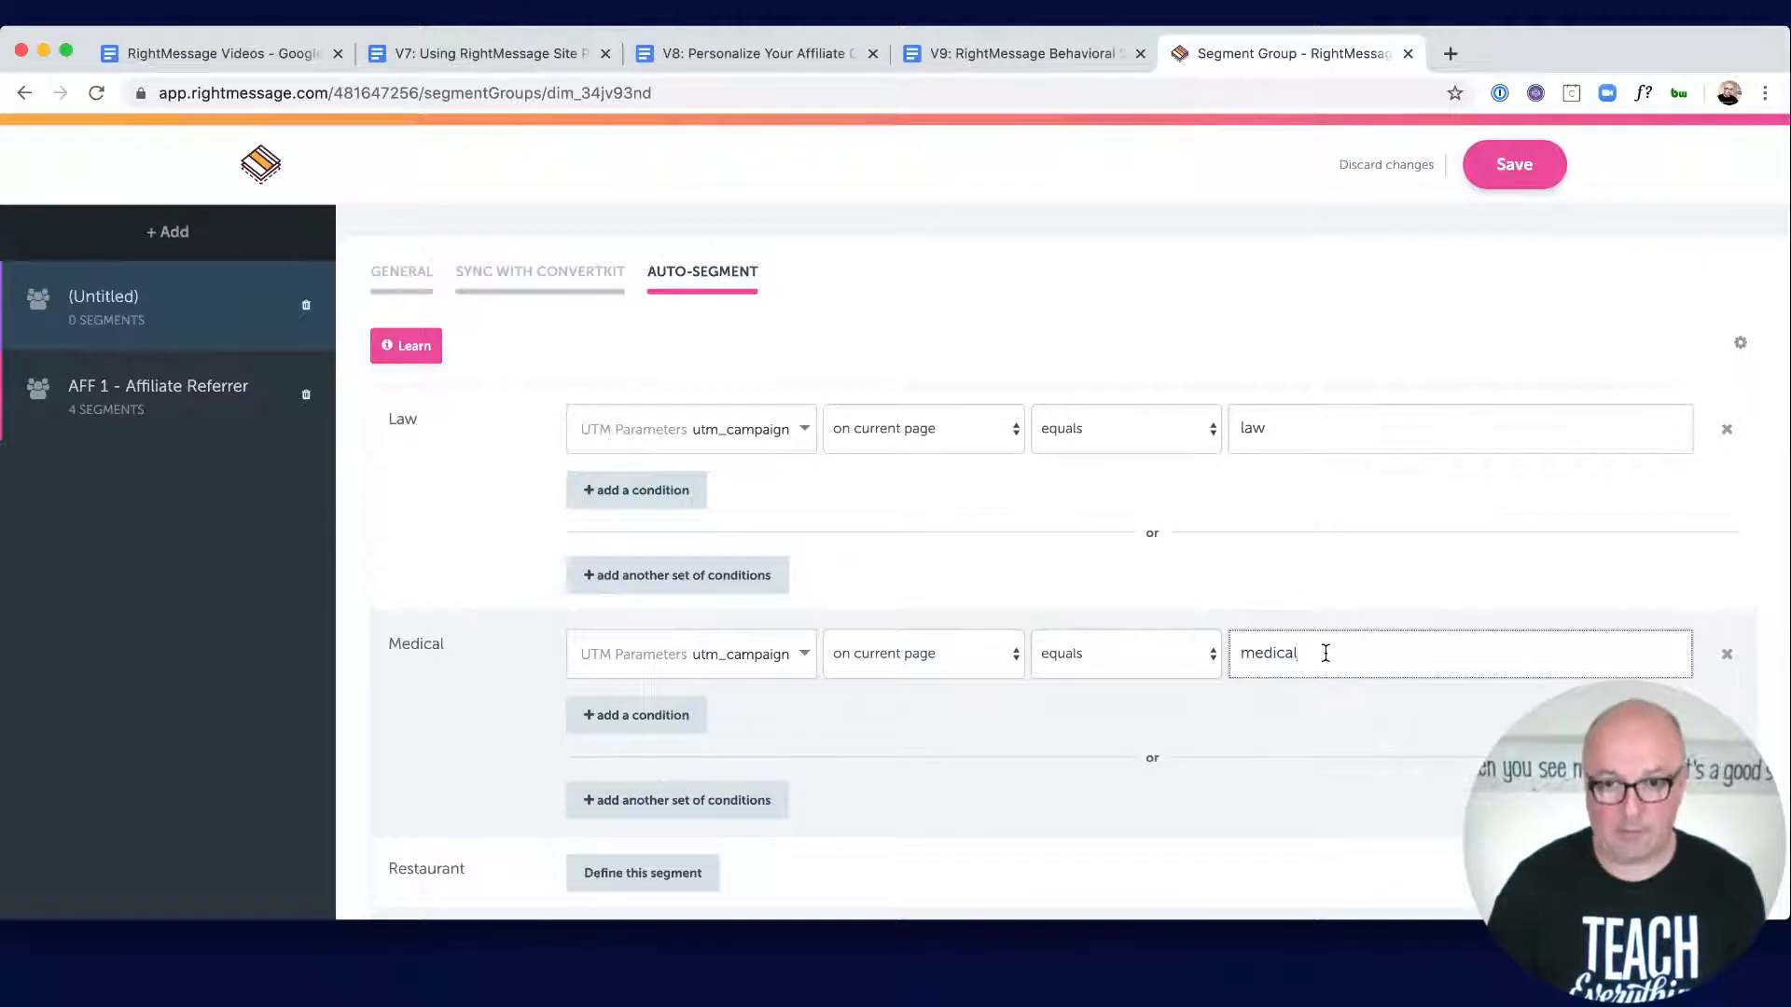
Step: Define the auto-segment rule for Restaurant as utm_campaign on current page equals "restaurant"
{"action": "left_click", "coordinate": [642, 872]}
{"action": "scroll", "coordinate": [615, 821], "scroll_direction": "down", "scroll_amount": 3}
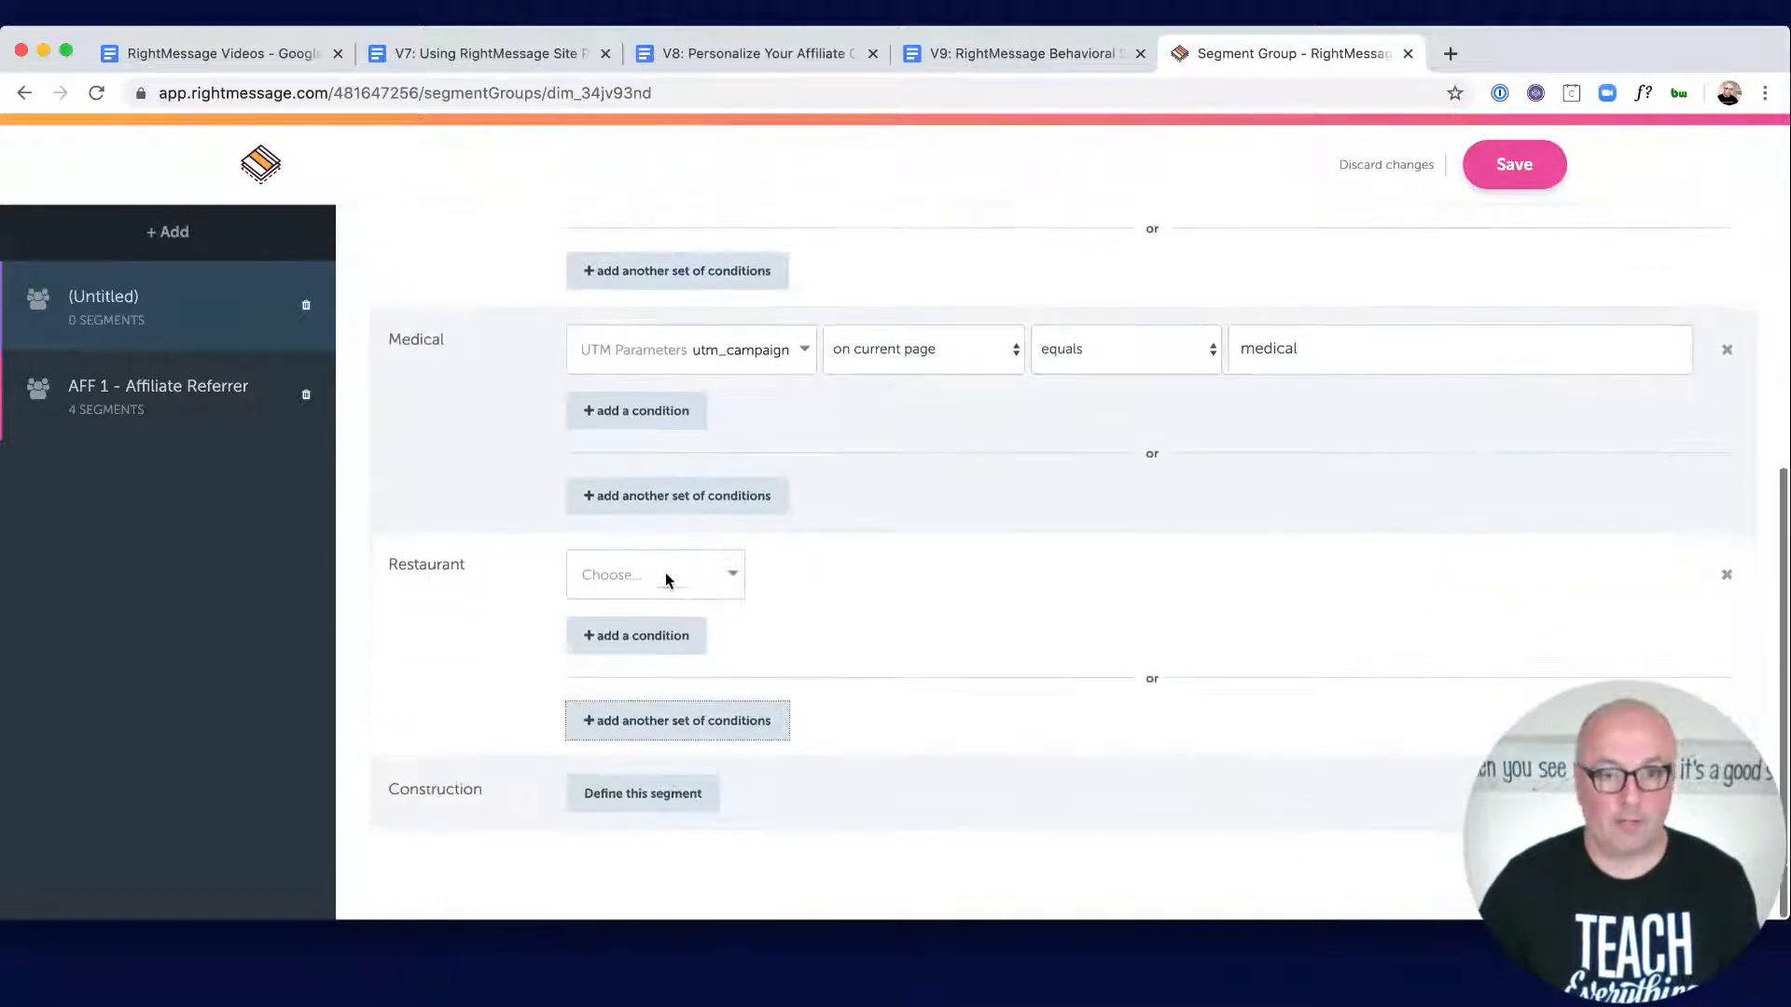
{"action": "left_click", "coordinate": [666, 579]}
{"action": "scroll", "coordinate": [676, 774], "scroll_direction": "down", "scroll_amount": 5}
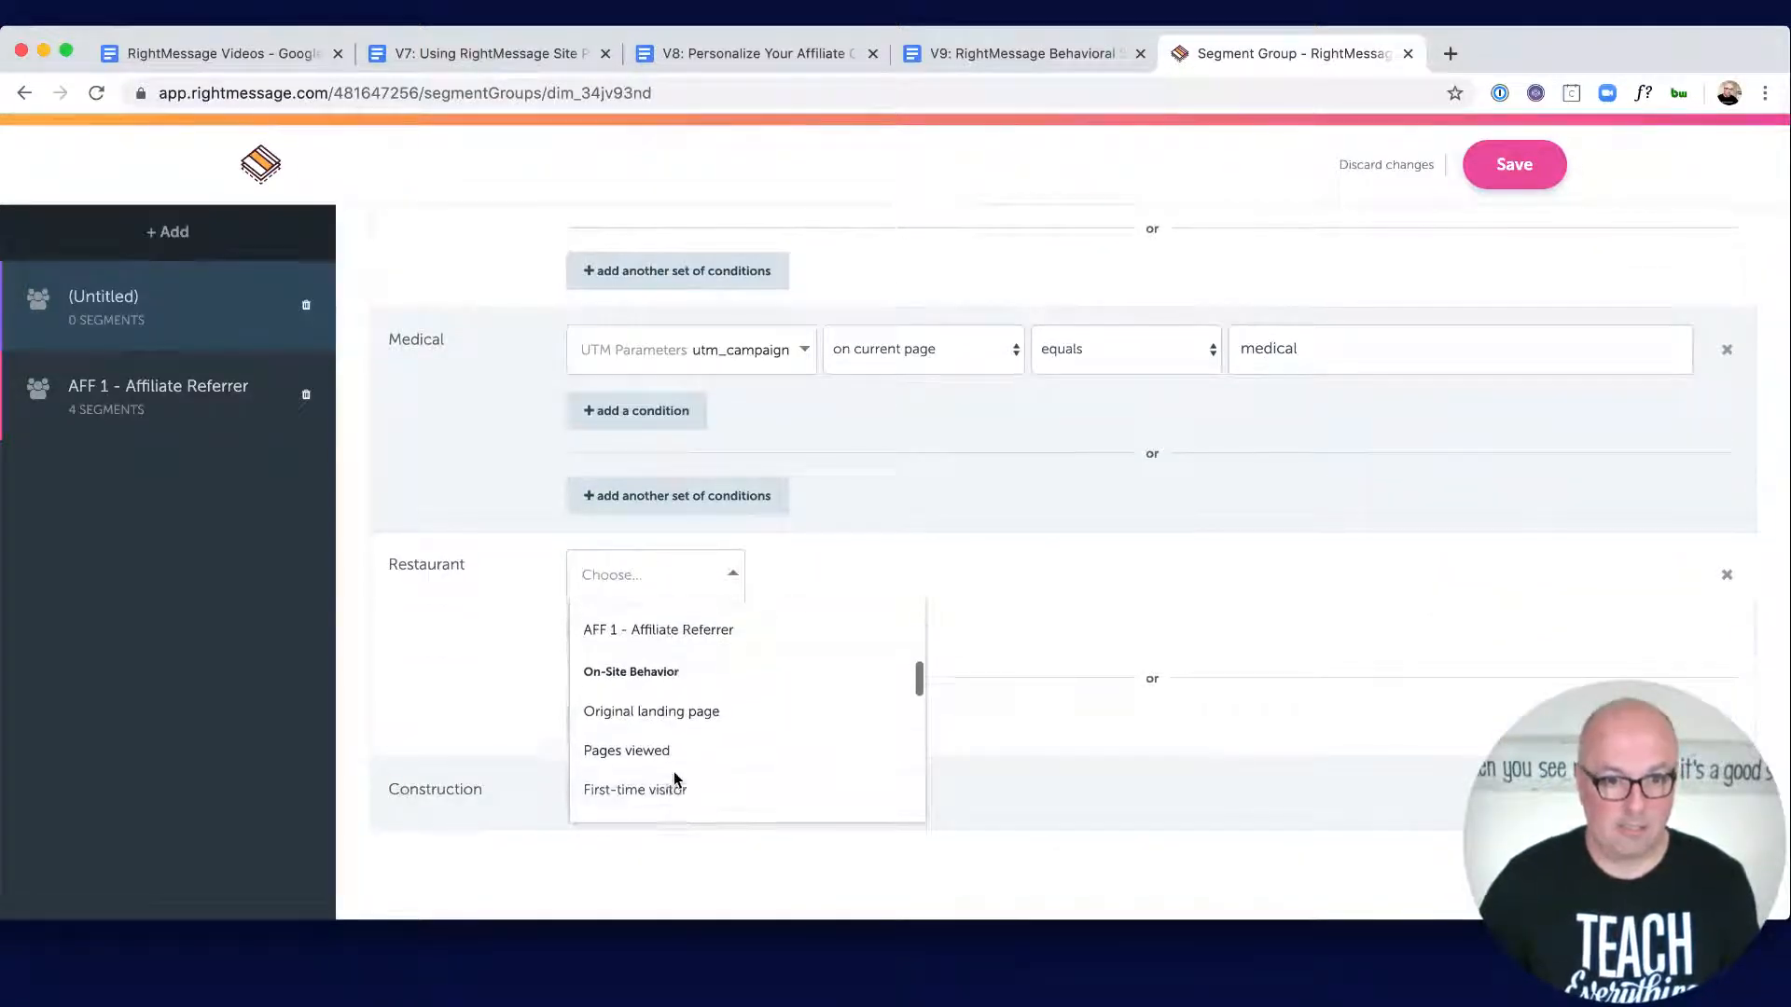
{"action": "scroll", "coordinate": [673, 770], "scroll_direction": "down", "scroll_amount": 5}
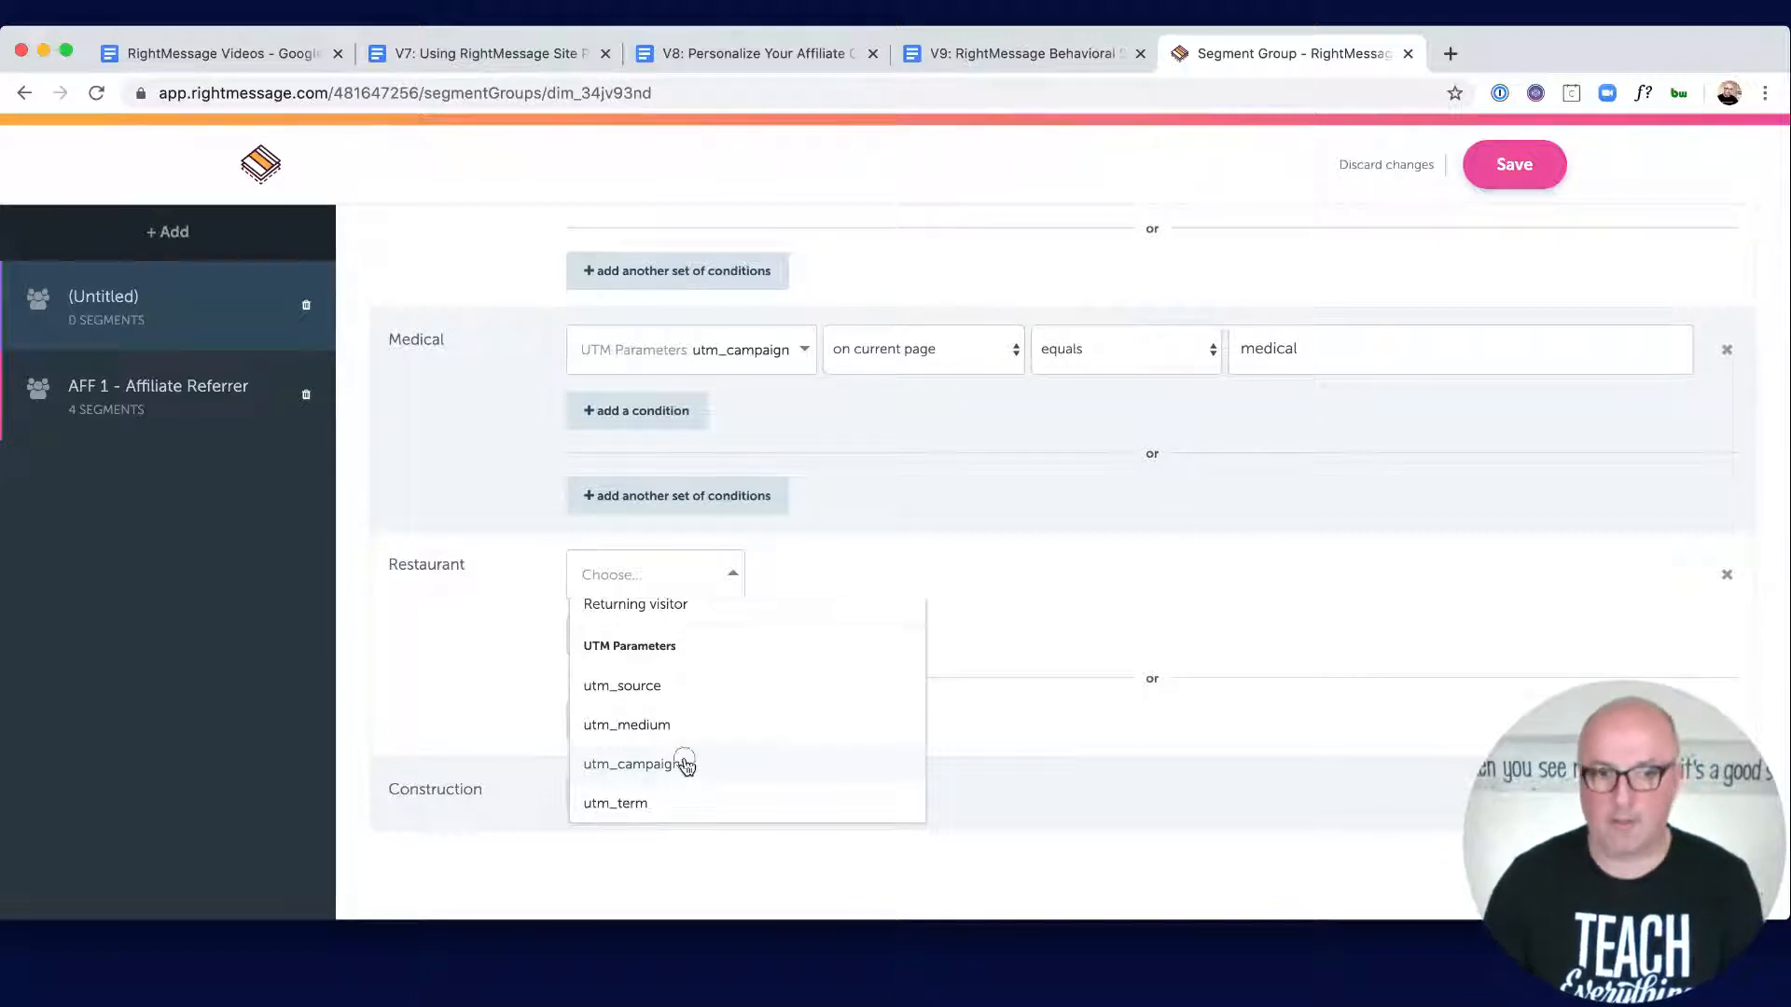
{"action": "left_click", "coordinate": [687, 772]}
{"action": "left_click", "coordinate": [928, 575]}
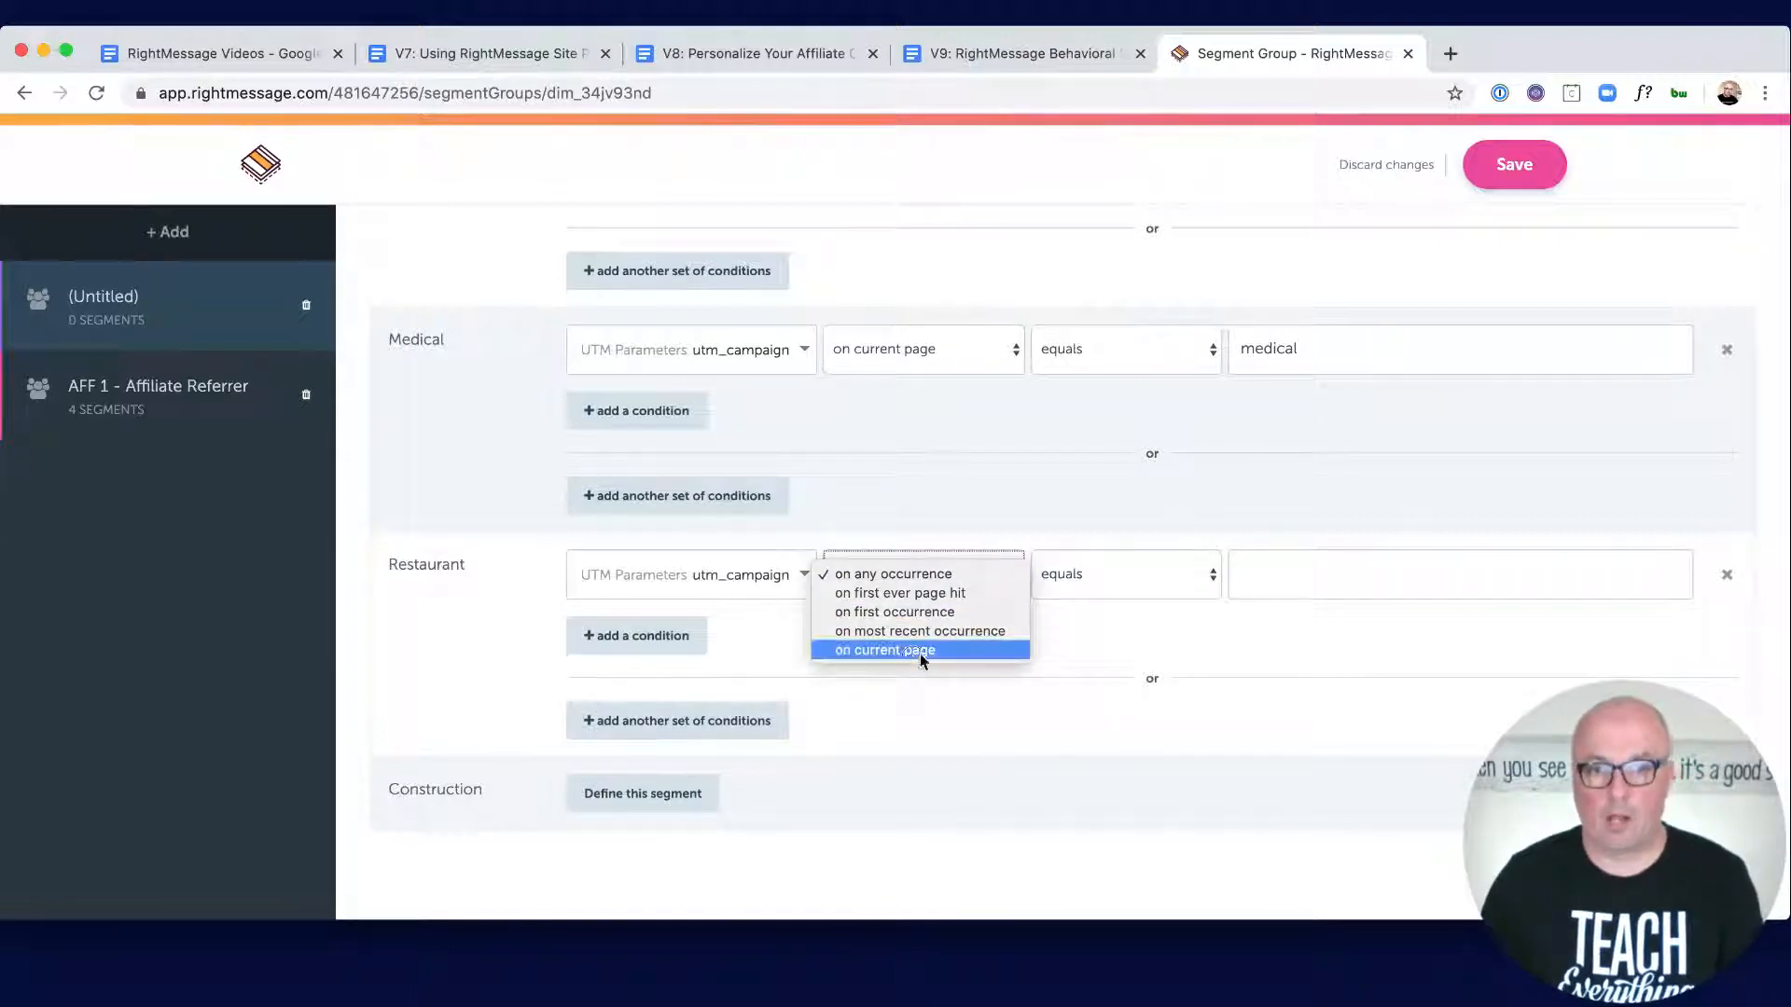
{"action": "left_click", "coordinate": [917, 651]}
{"action": "left_click", "coordinate": [1272, 583]}
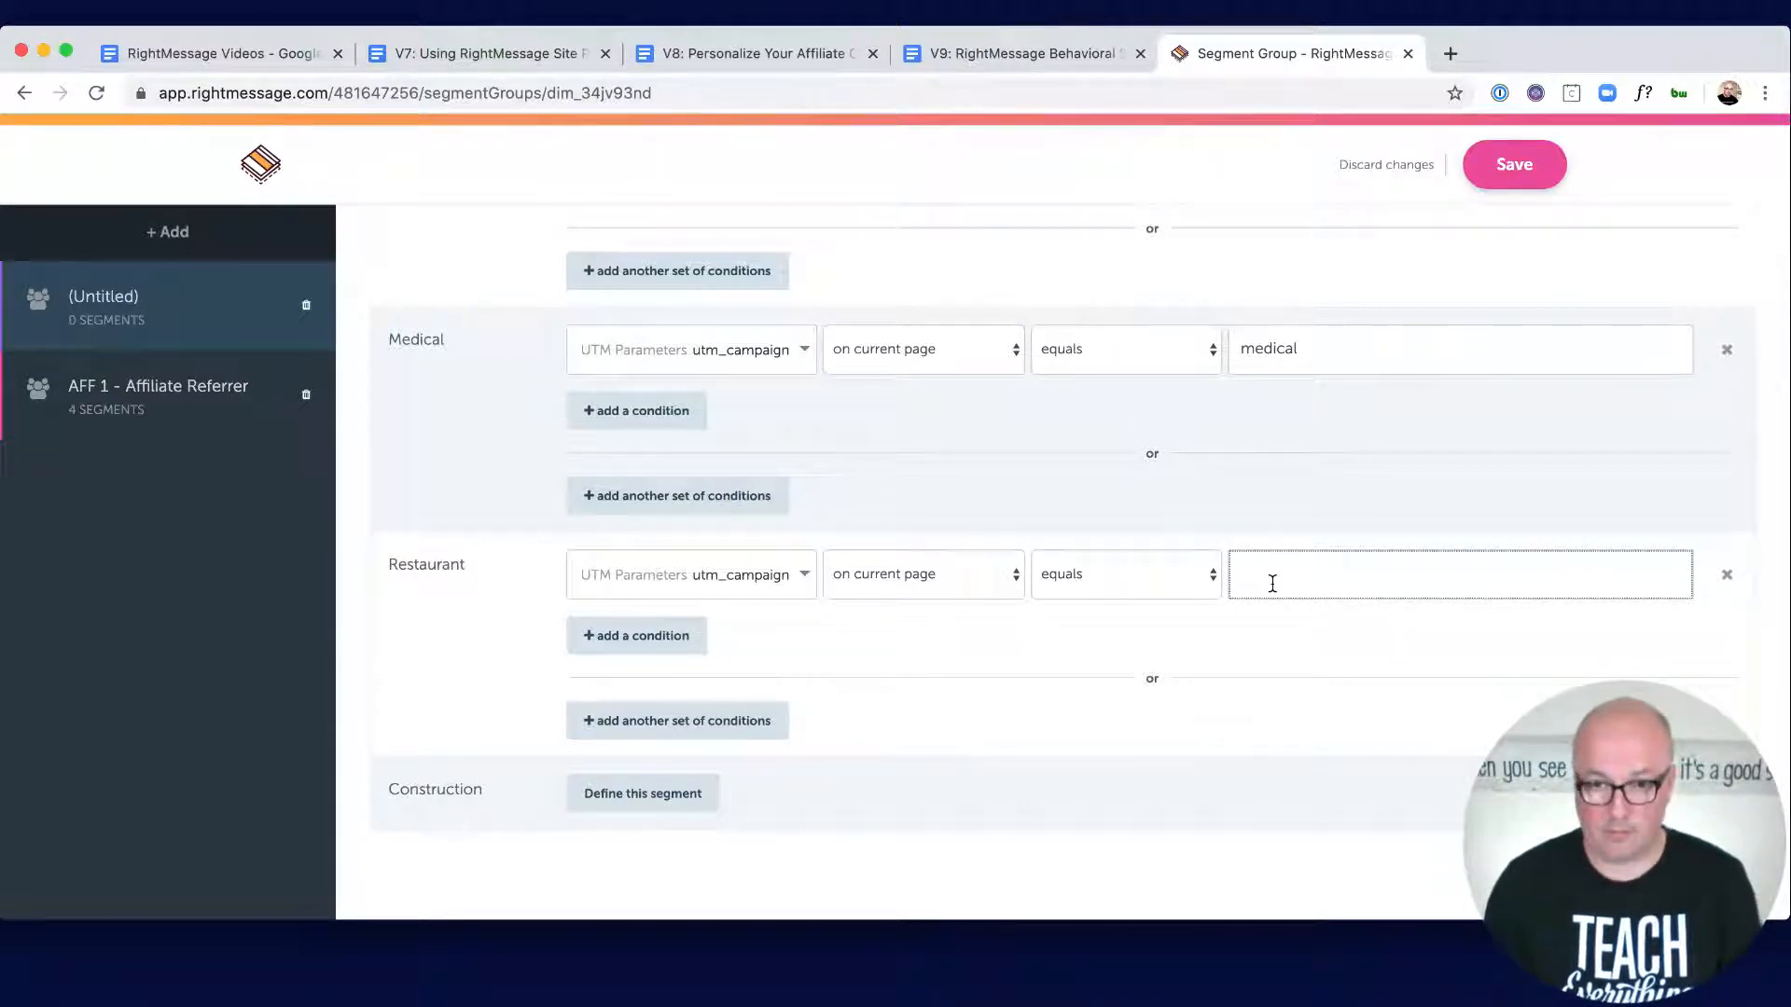
{"action": "type", "text": "restaurnat"}
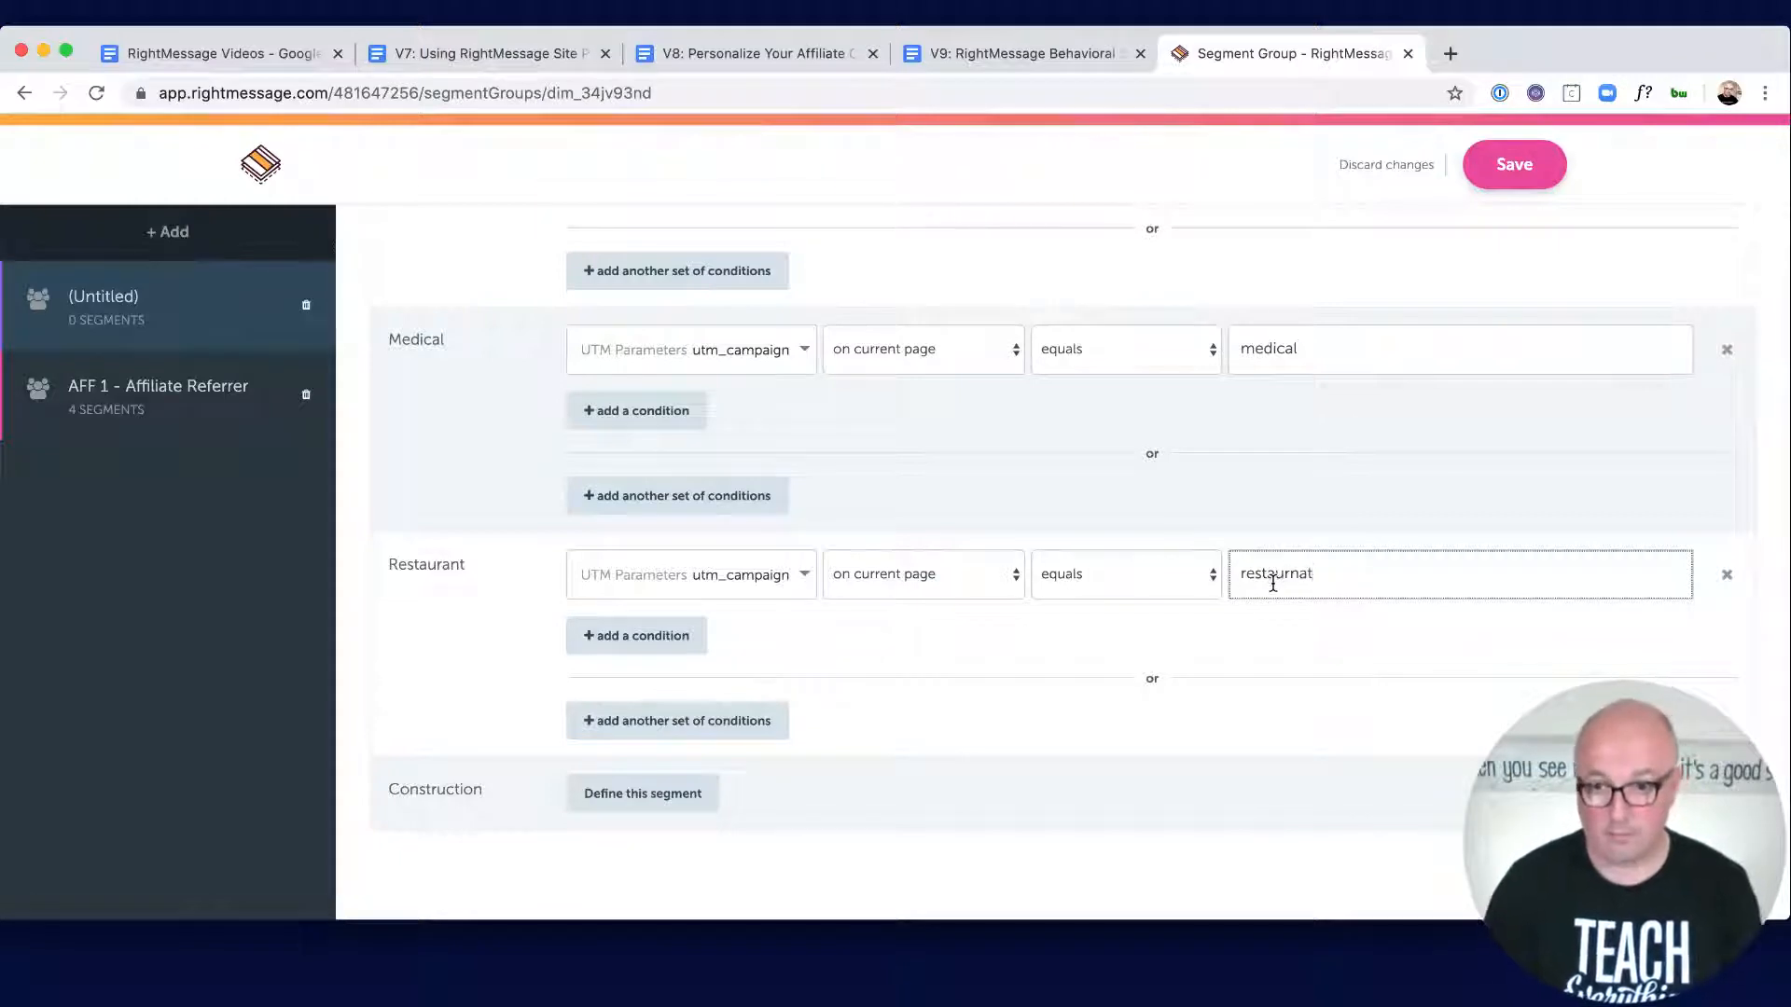
{"action": "double_click", "coordinate": [1273, 583]}
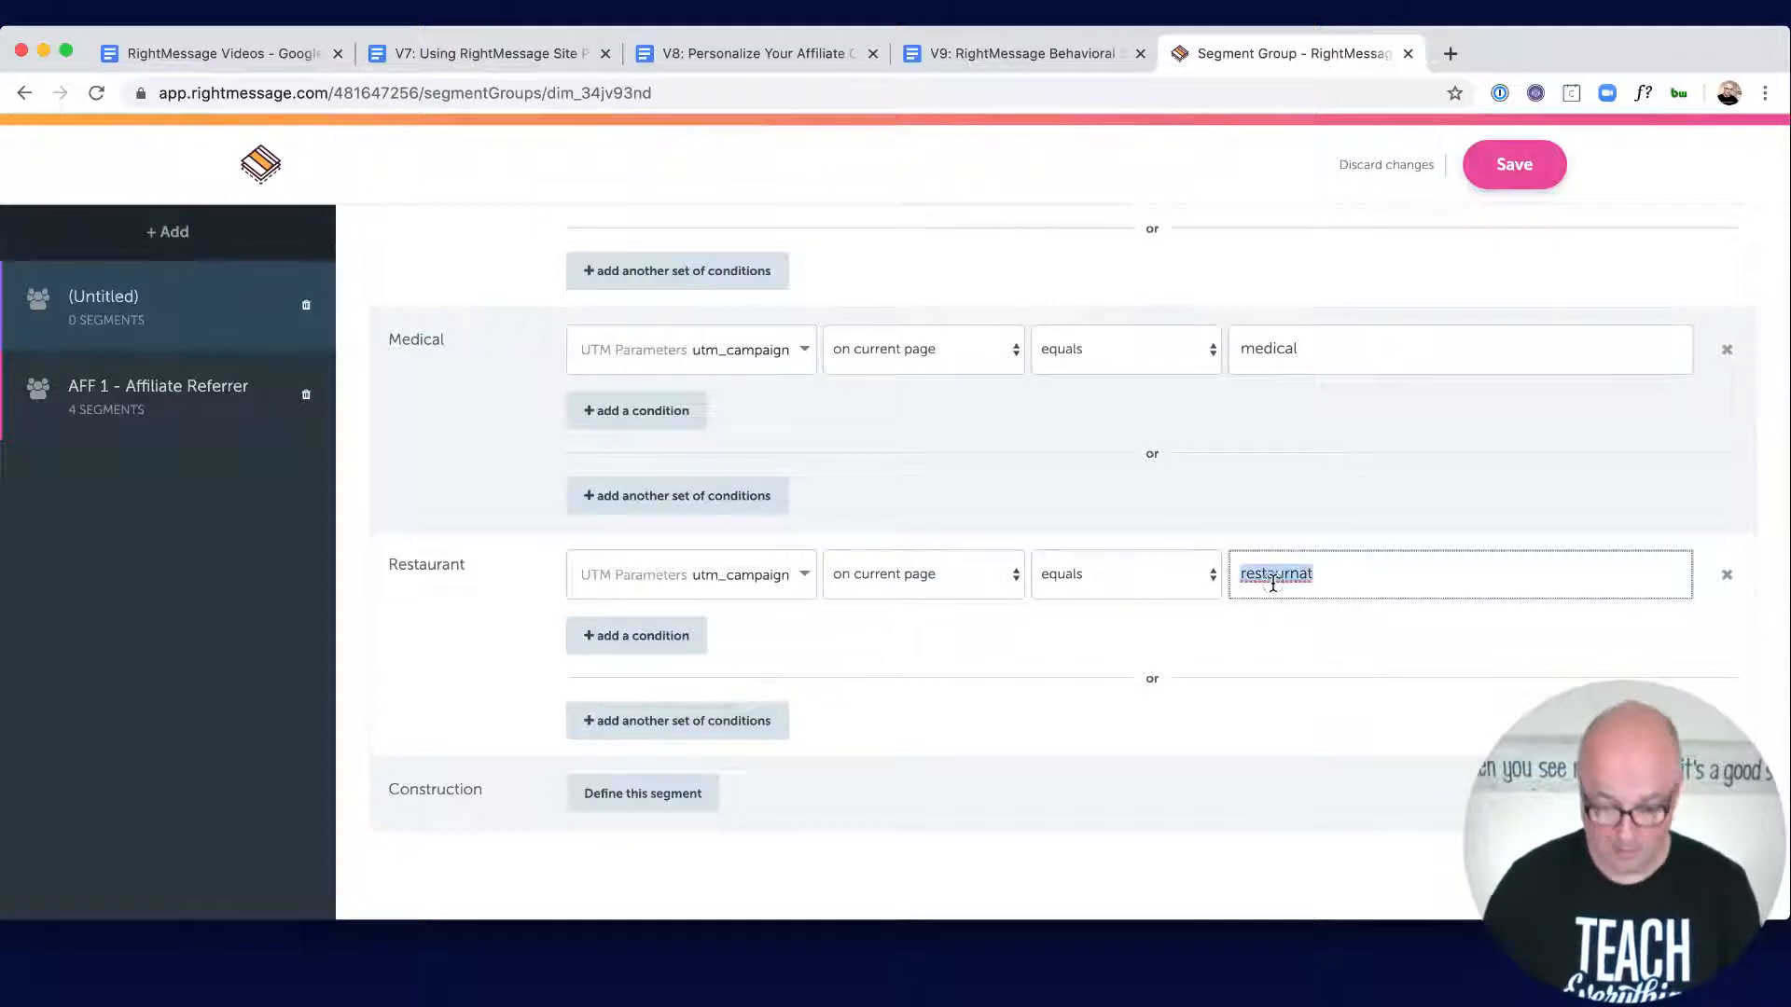
{"action": "type", "text": "restaurant"}
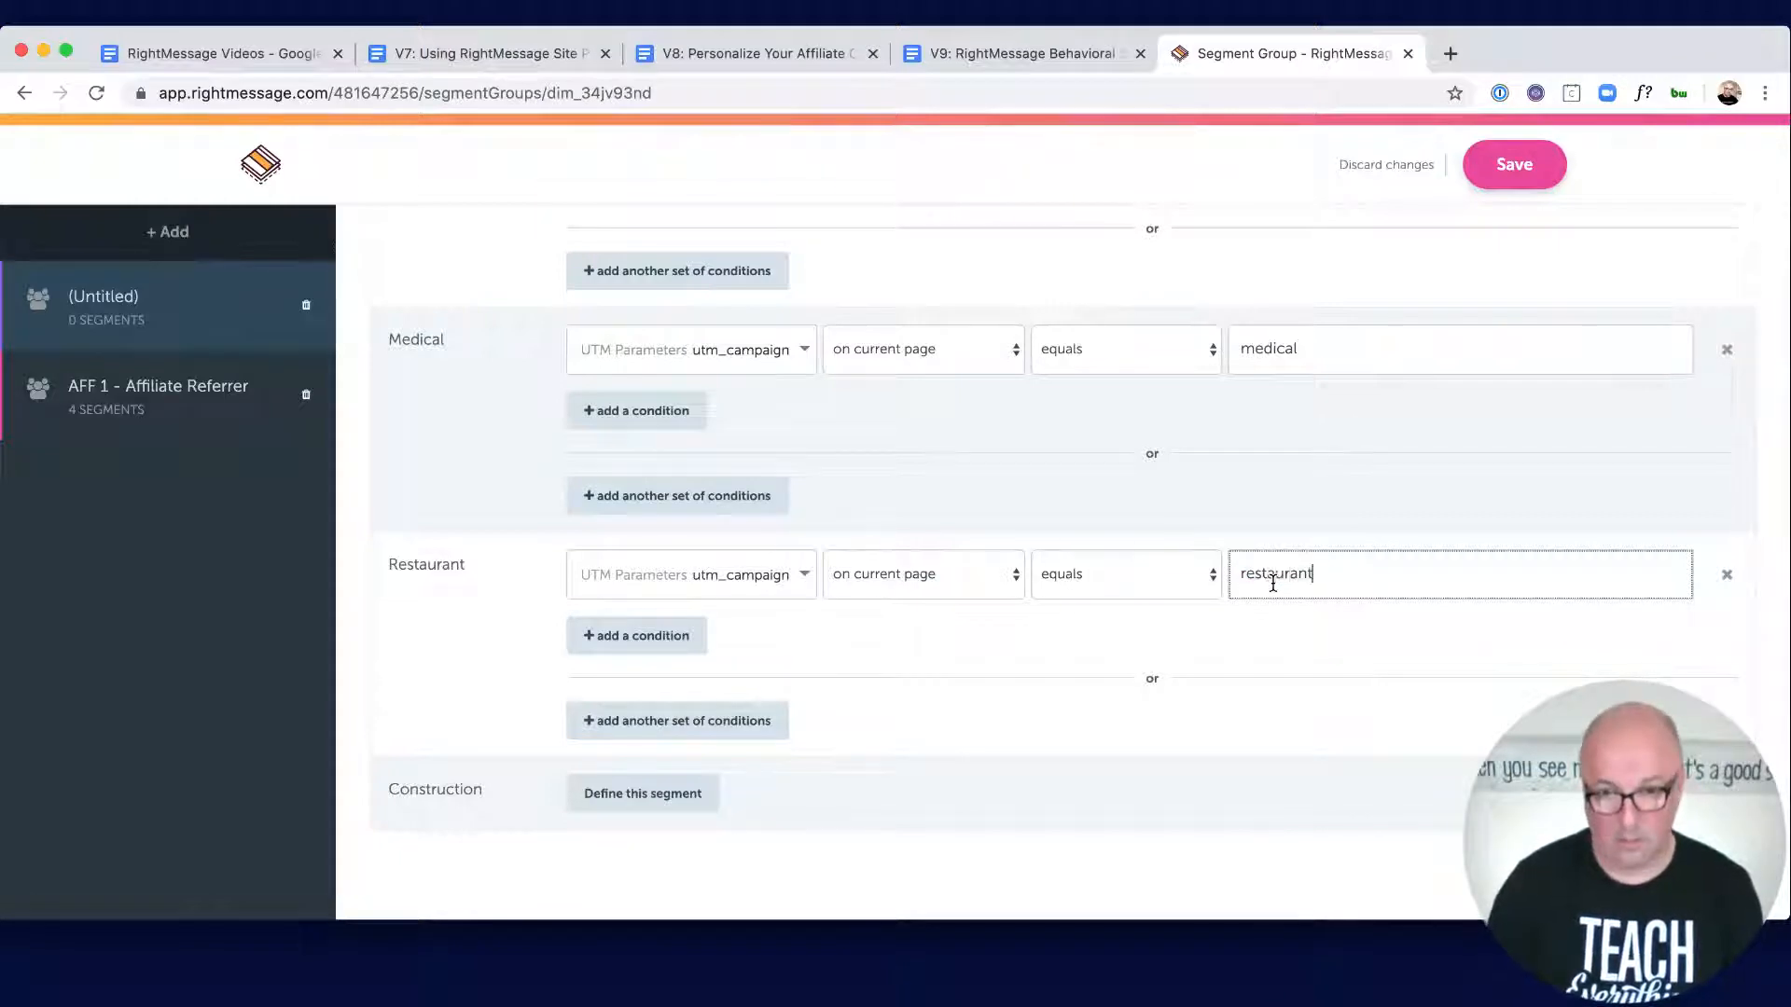
Step: Define the auto-segment rule for Construction as utm_campaign on current page equals "construction" and save the segment group
{"action": "left_click", "coordinate": [666, 817]}
{"action": "left_click", "coordinate": [658, 672]}
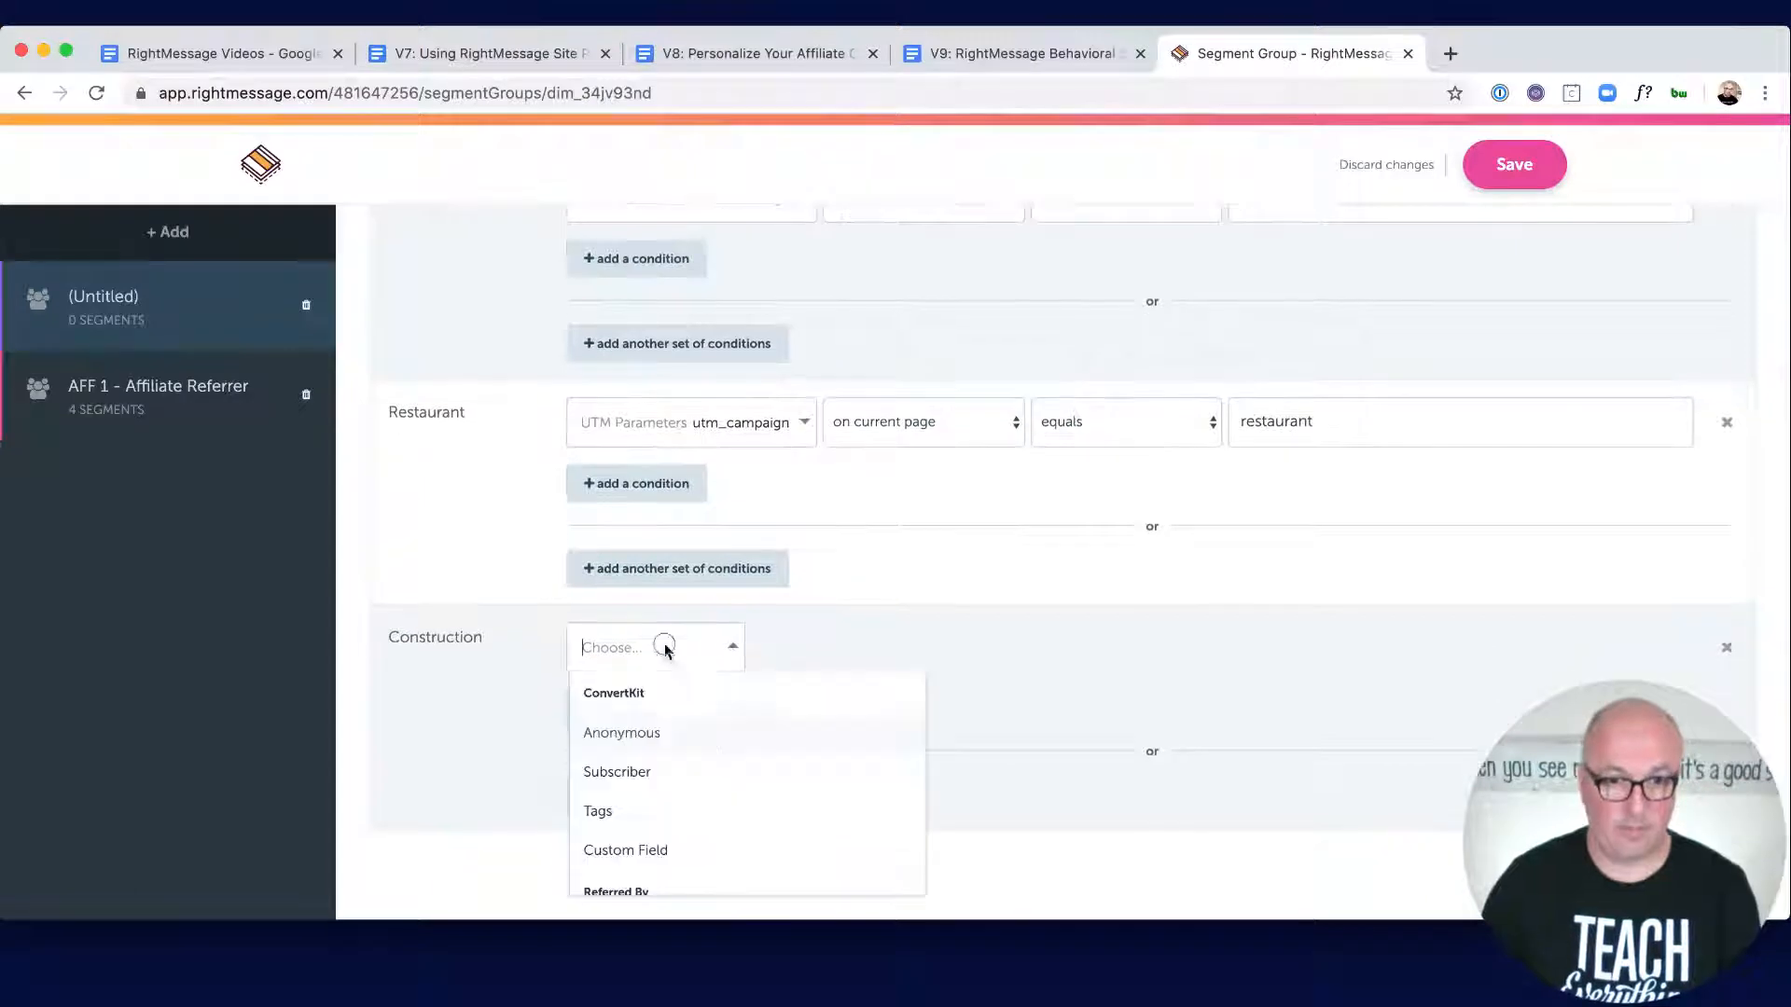
{"action": "scroll", "coordinate": [703, 748], "scroll_direction": "down", "scroll_amount": 2}
{"action": "scroll", "coordinate": [690, 836], "scroll_direction": "down", "scroll_amount": 5}
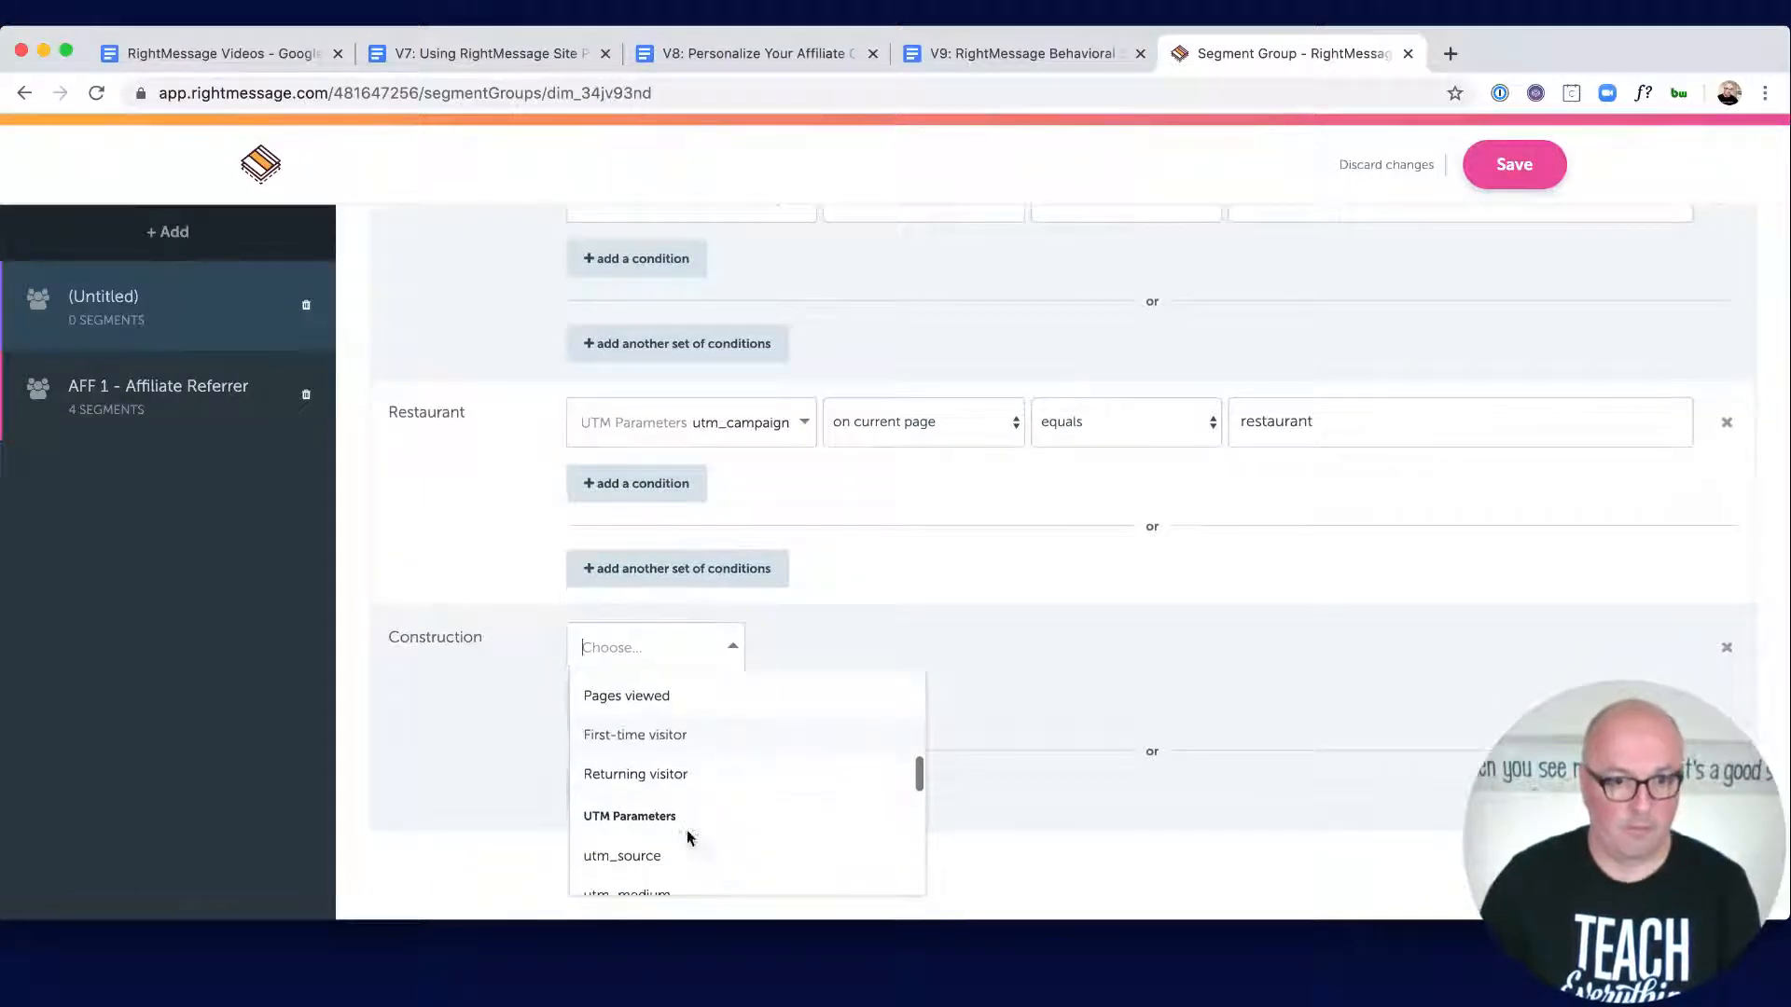
{"action": "left_click", "coordinate": [685, 808]}
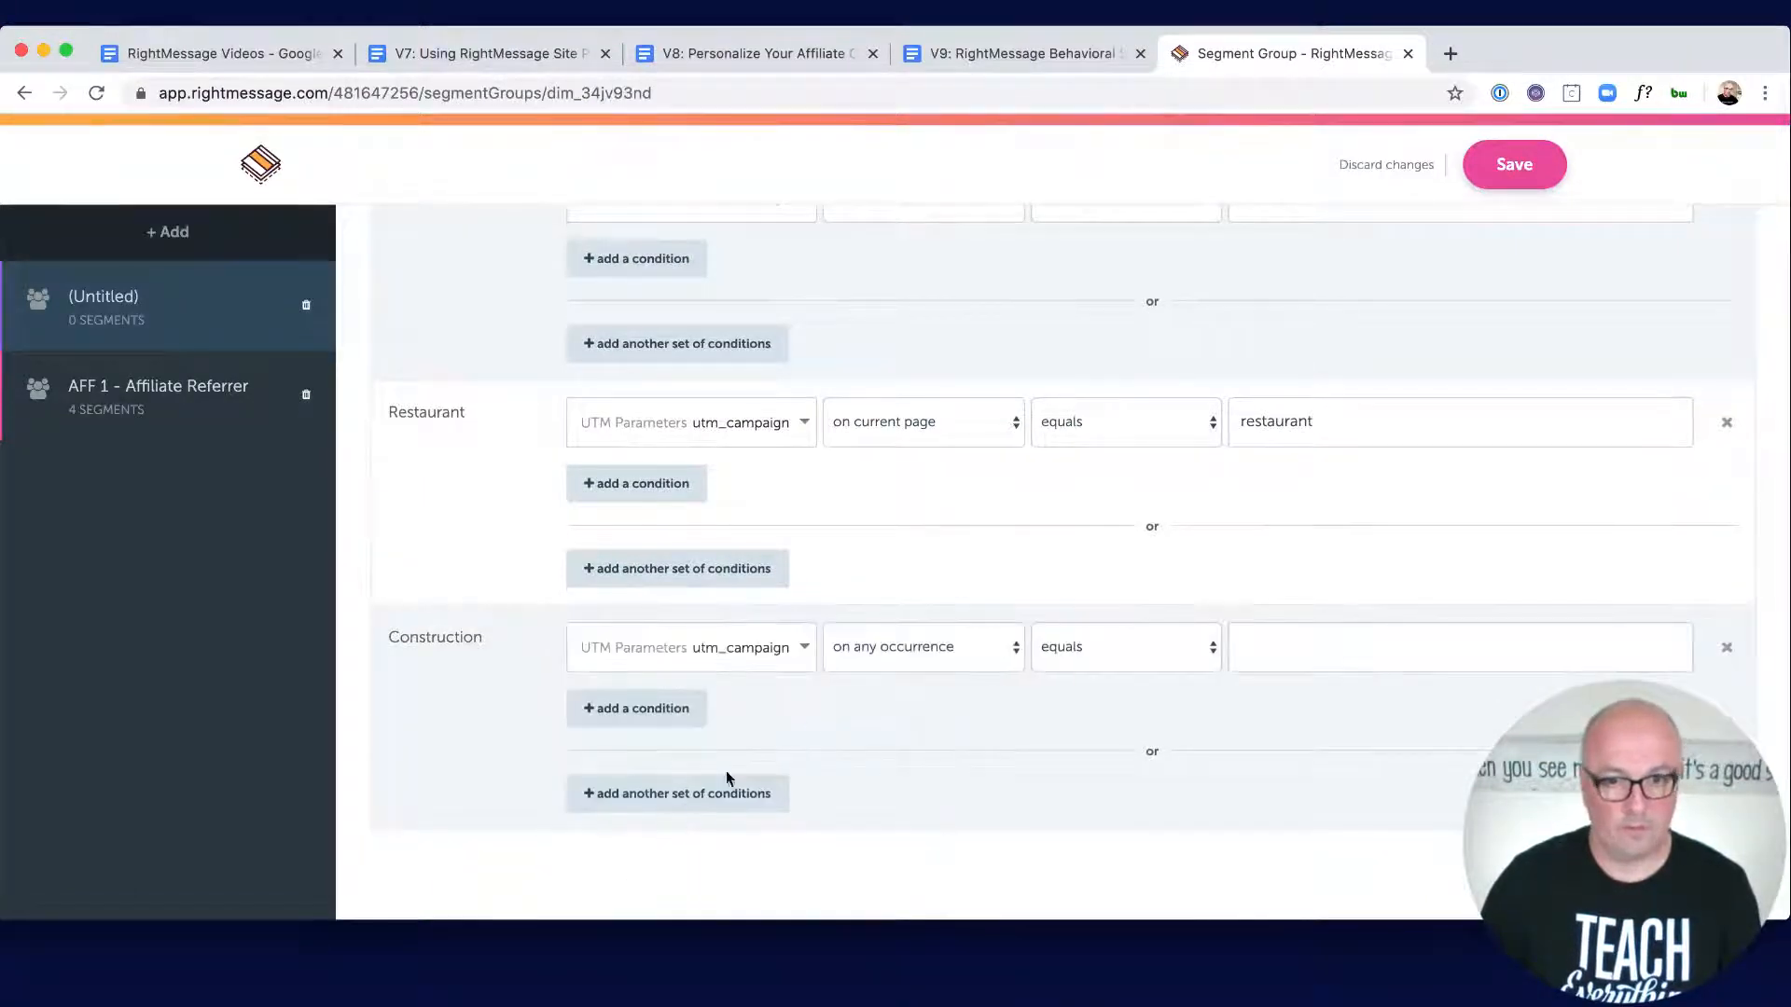
{"action": "left_click", "coordinate": [902, 658]}
{"action": "left_click", "coordinate": [905, 723]}
{"action": "left_click", "coordinate": [1303, 645]}
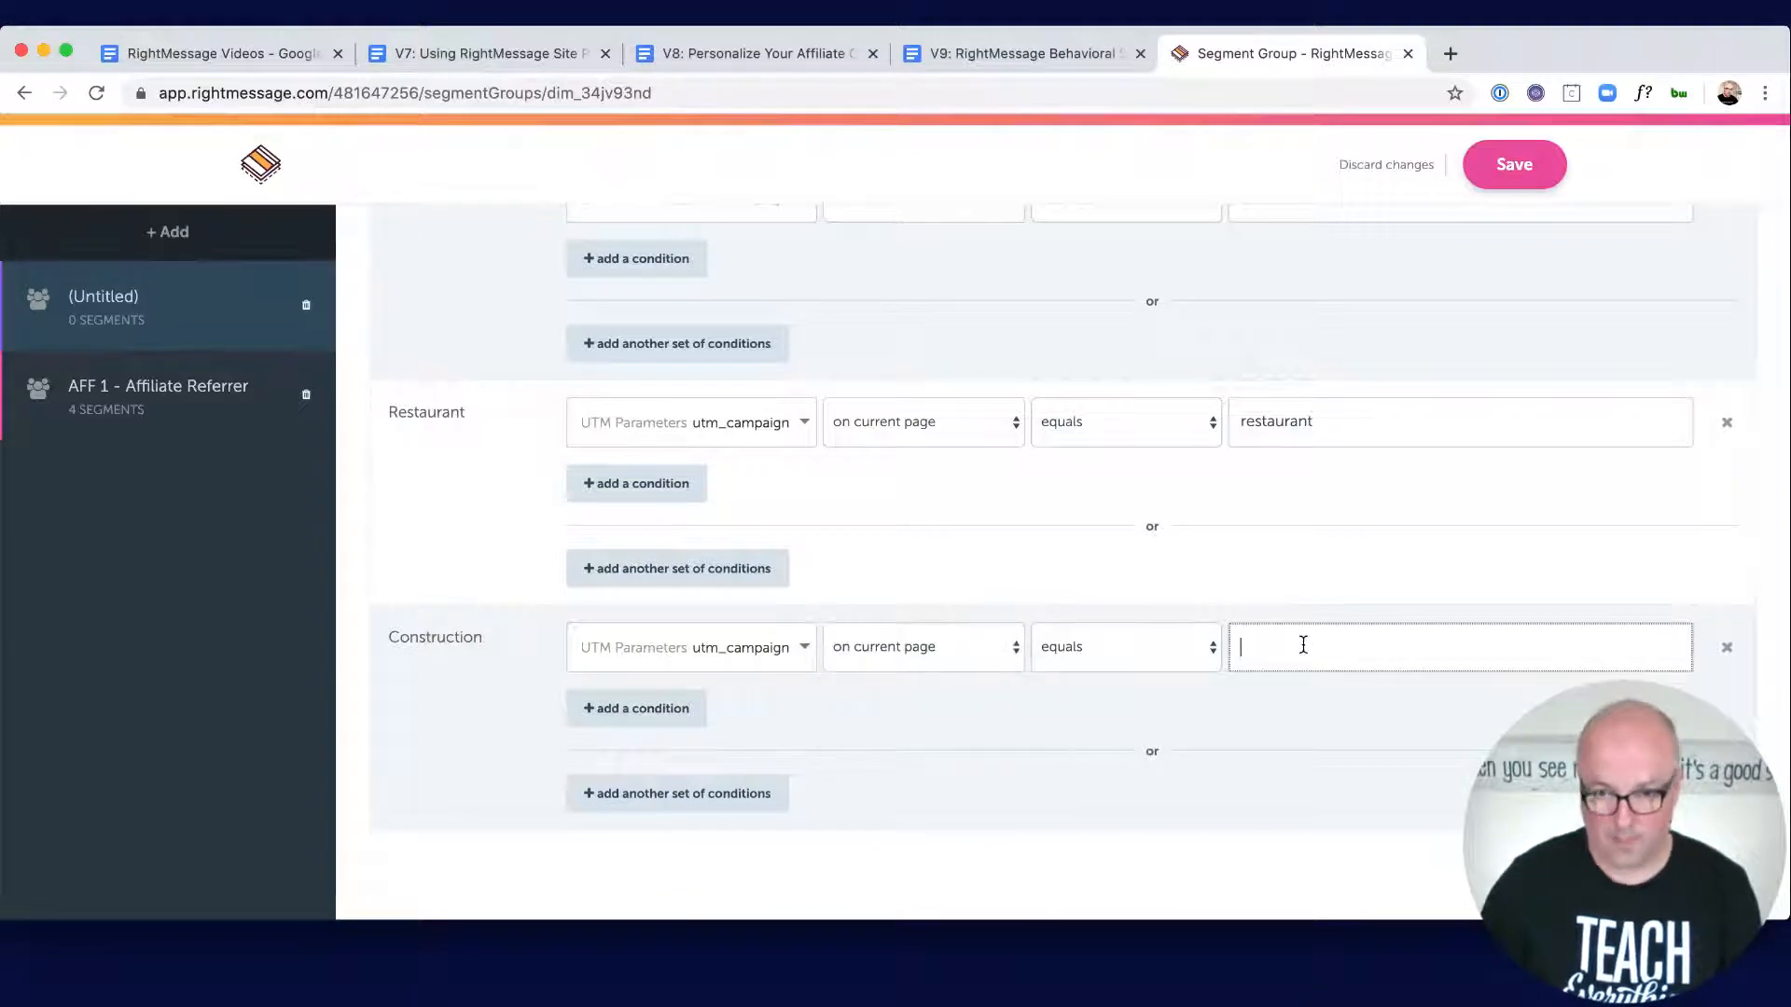
{"action": "type", "text": "construction"}
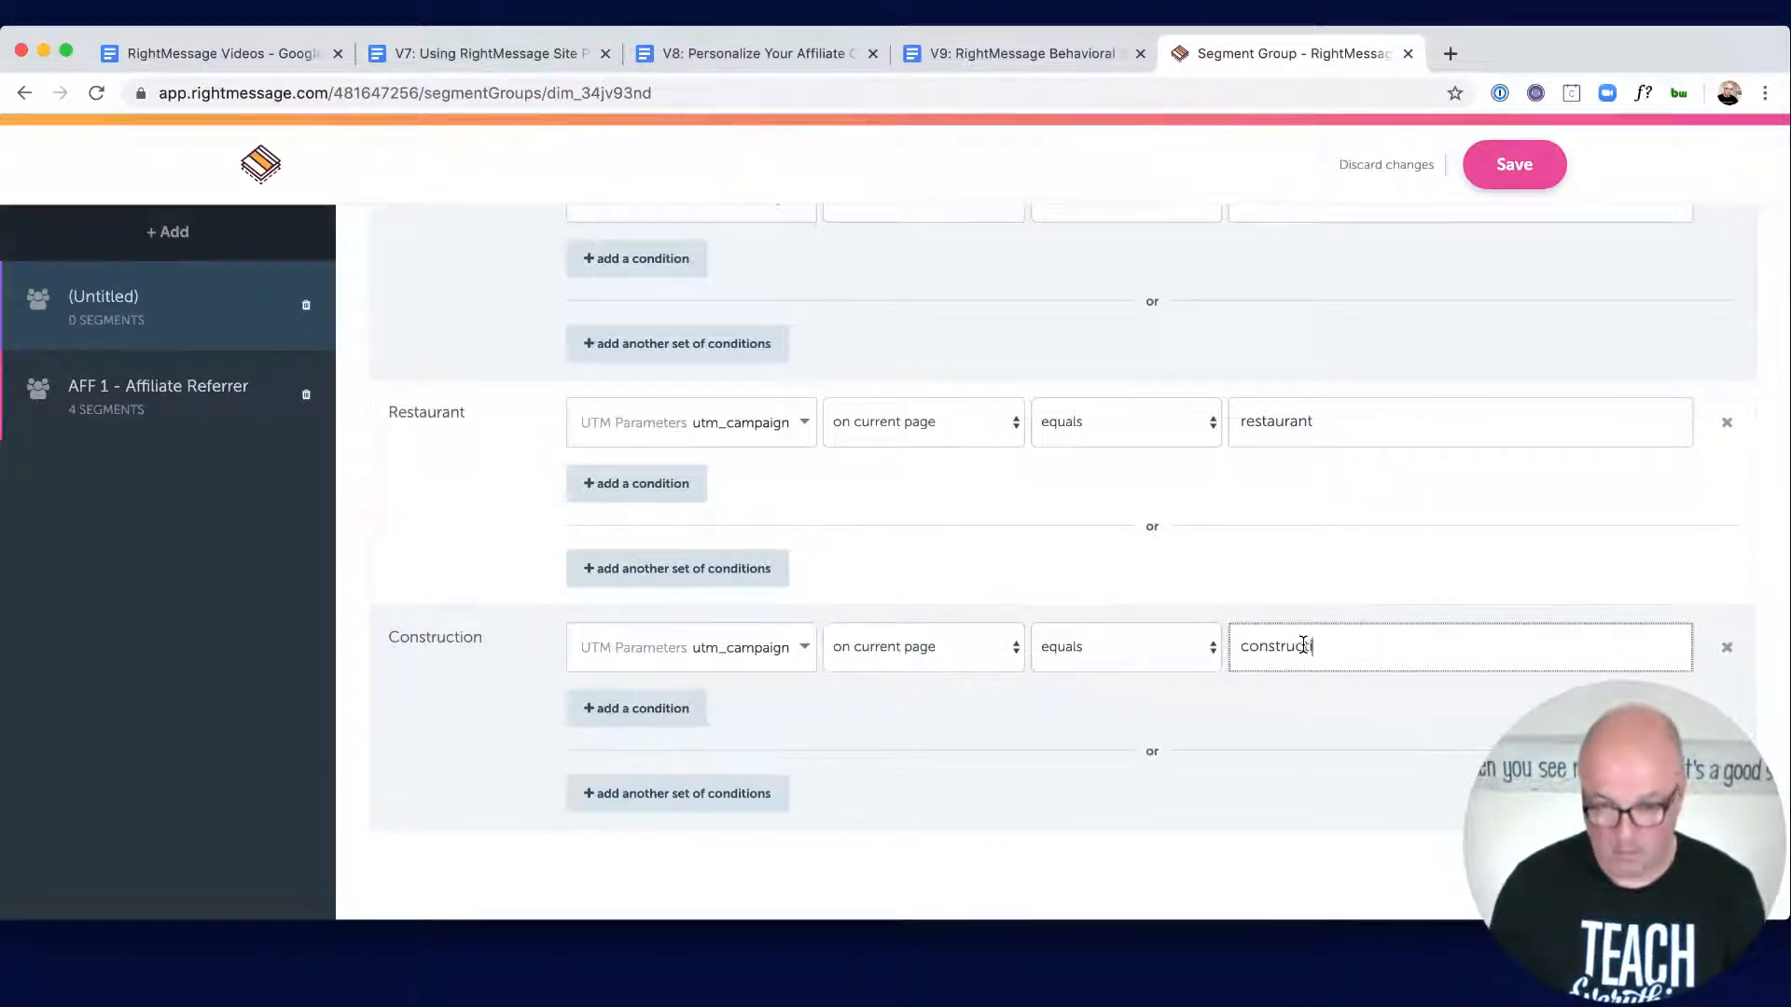
{"action": "left_click", "coordinate": [1530, 170]}
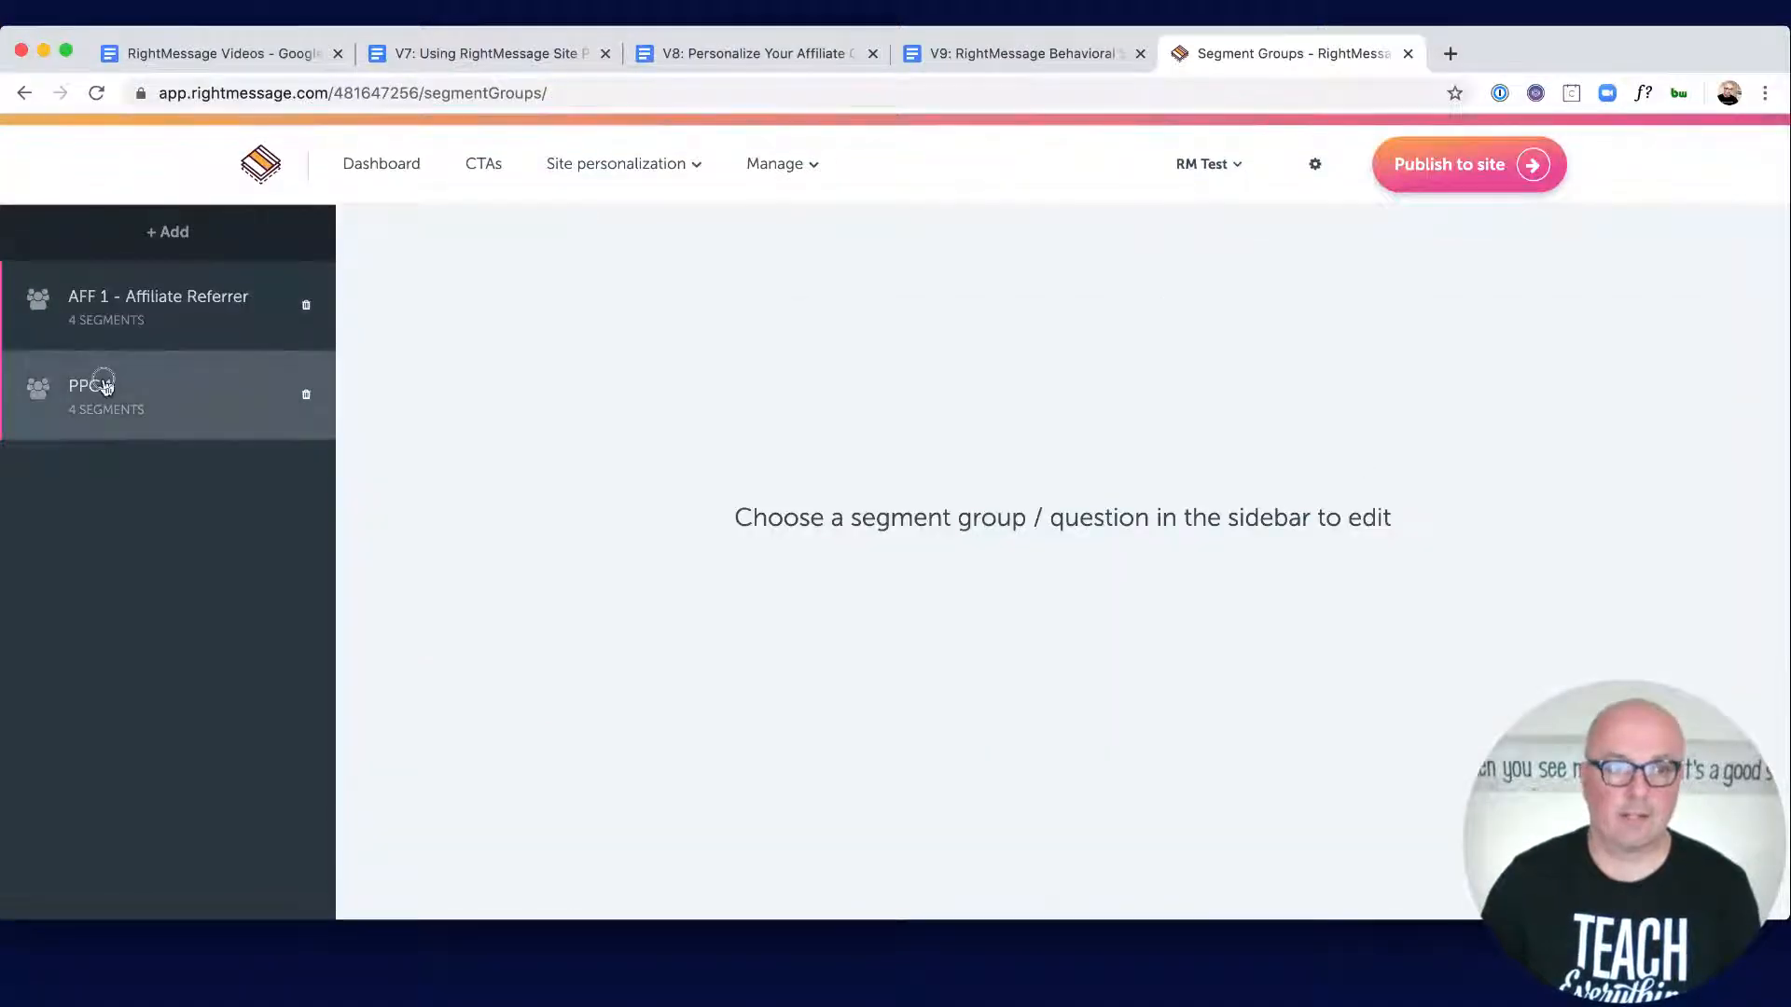
Step: Review the saved PPC 1 group's segments and auto-segment rules, and close the group
{"action": "left_click", "coordinate": [102, 390]}
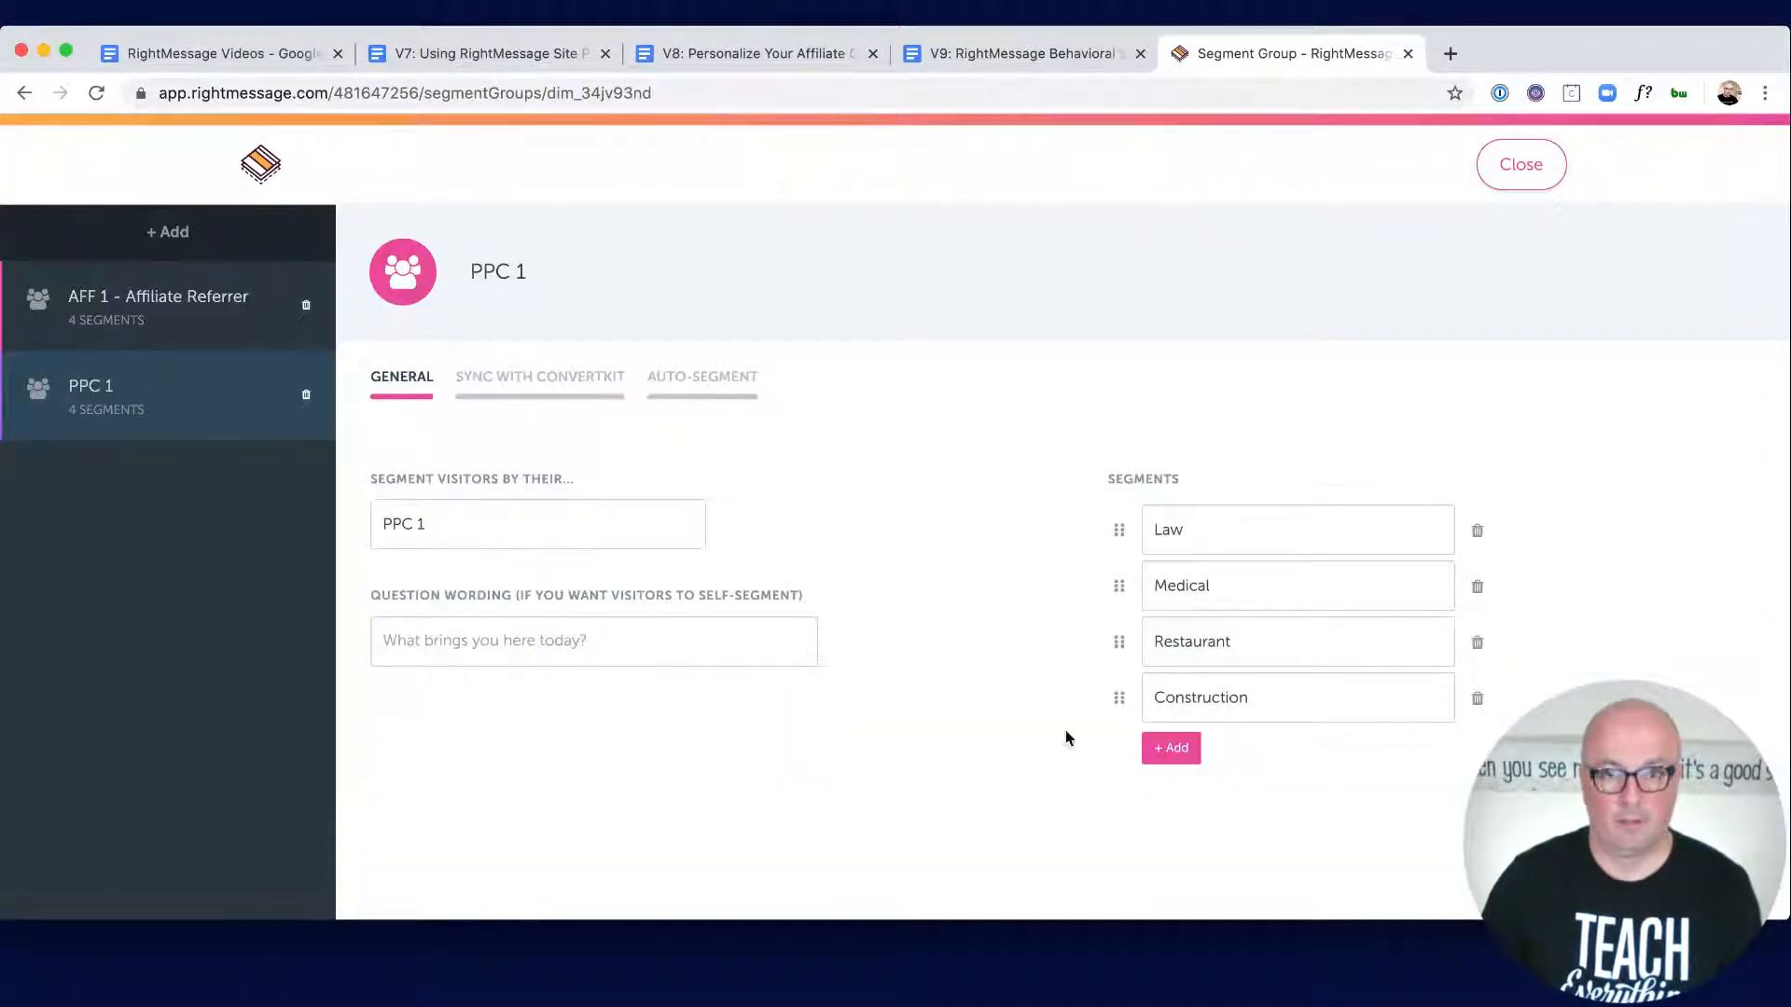
{"action": "left_click", "coordinate": [701, 378]}
{"action": "scroll", "coordinate": [929, 441], "scroll_direction": "down", "scroll_amount": 3}
{"action": "scroll", "coordinate": [930, 441], "scroll_direction": "up", "scroll_amount": 3}
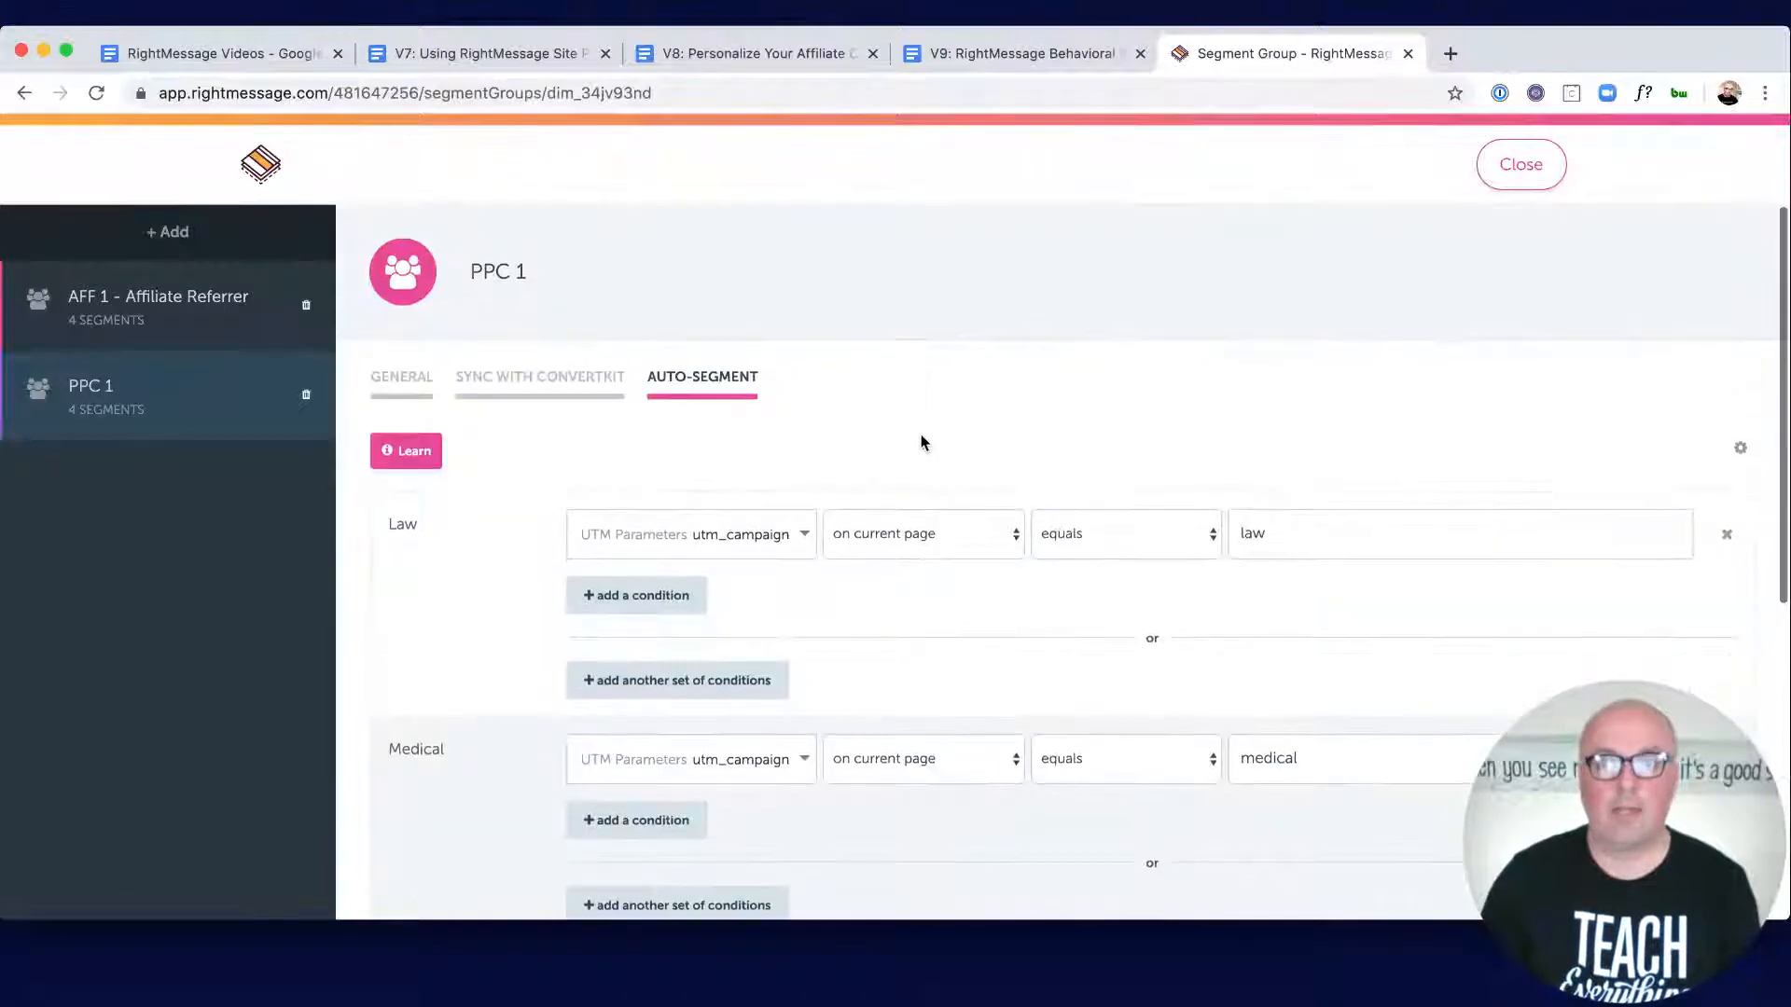
{"action": "left_click", "coordinate": [1522, 165]}
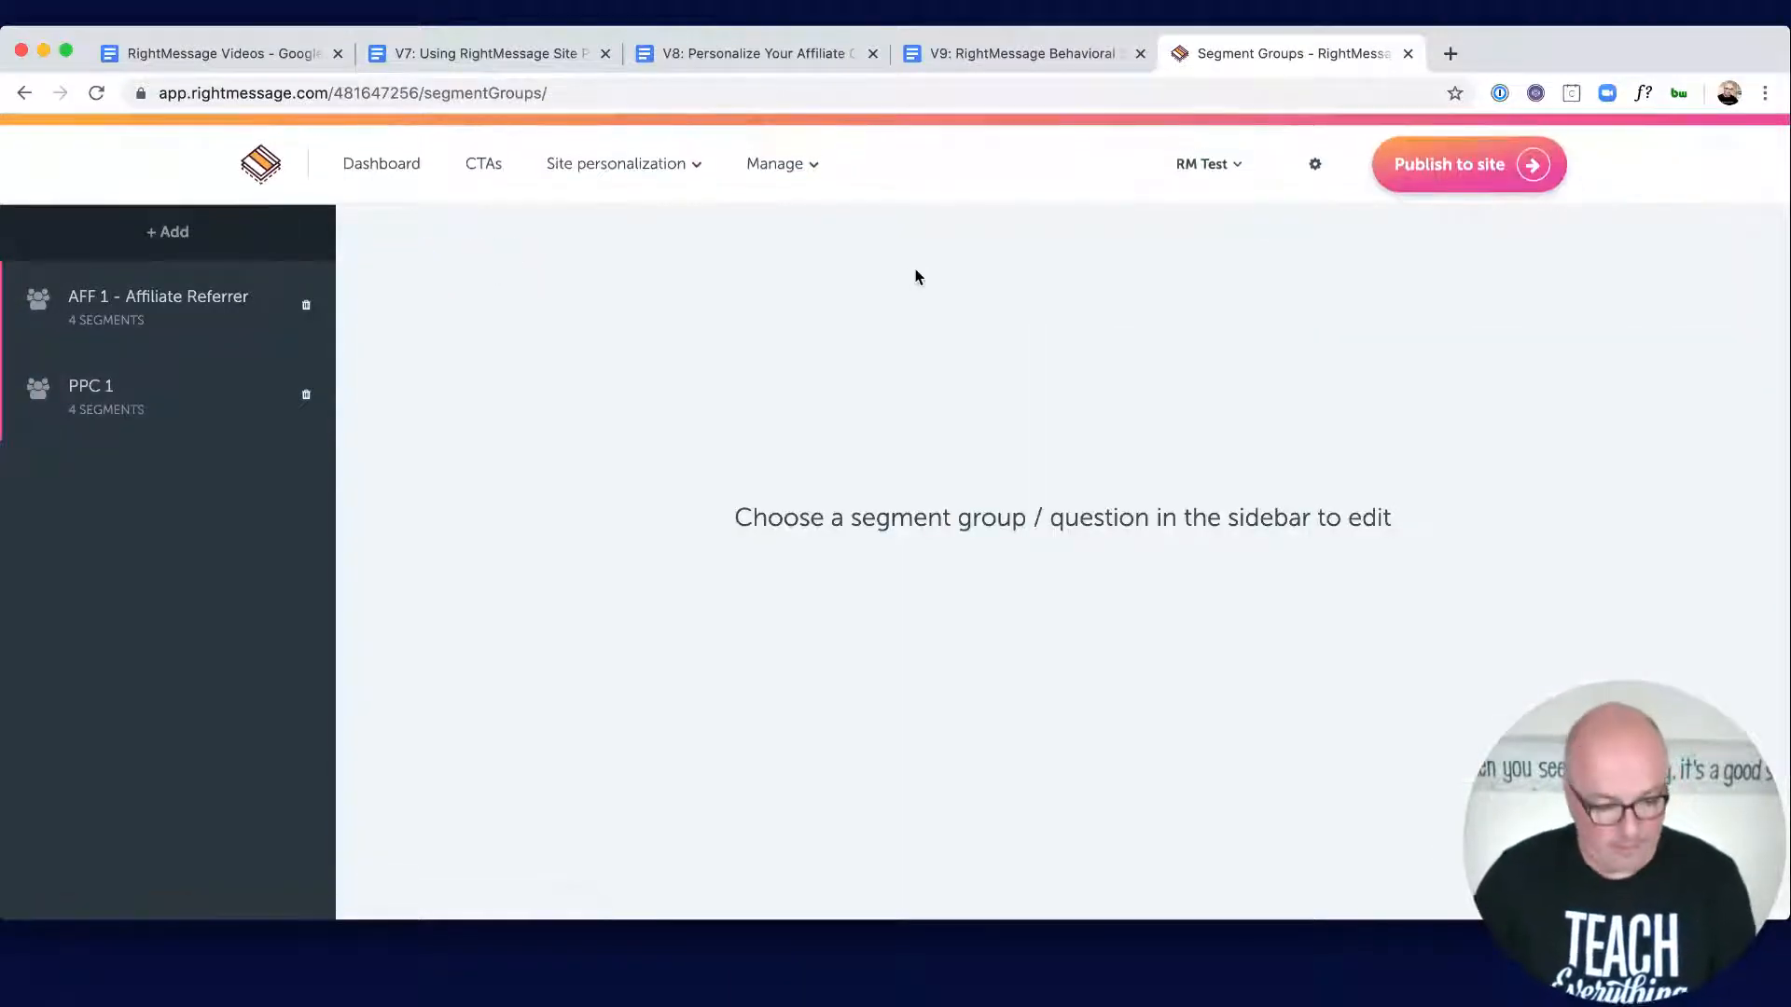
Step: Open staging-jhllc.kinsta.cloud in a new browser tab and go to its WordPress dashboard
{"action": "left_click", "coordinate": [810, 177]}
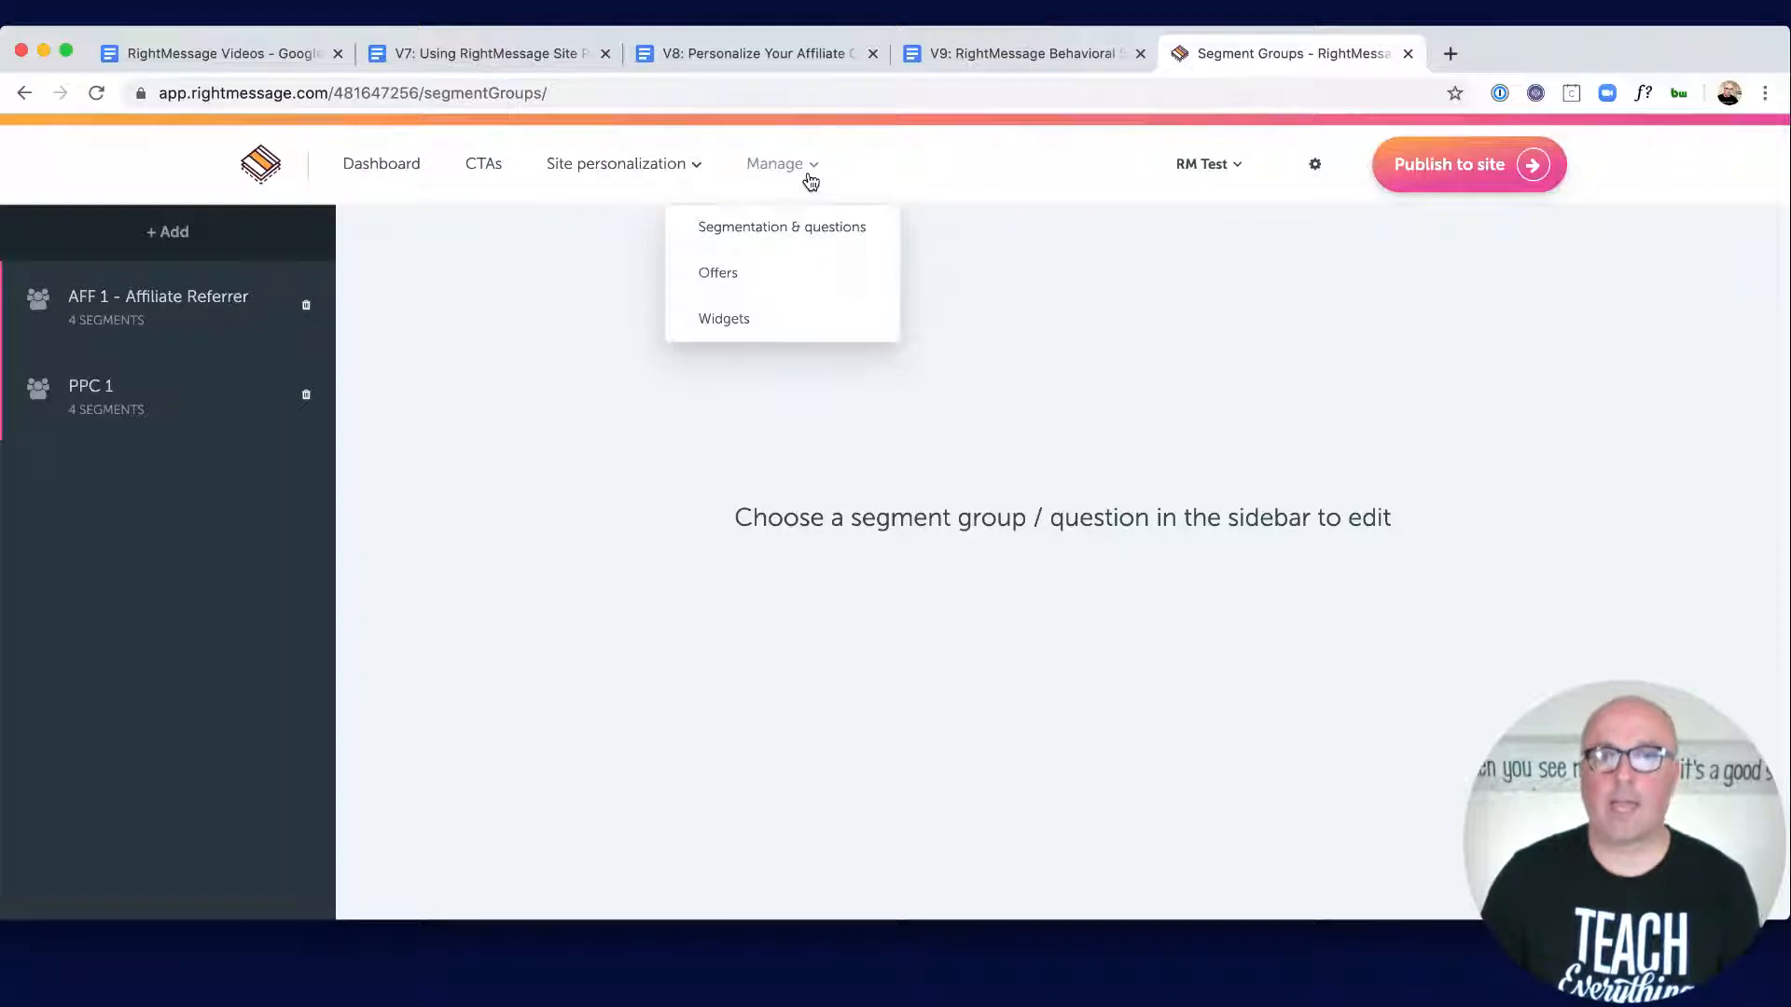
{"action": "left_click", "coordinate": [1449, 53]}
{"action": "type", "text": "st"}
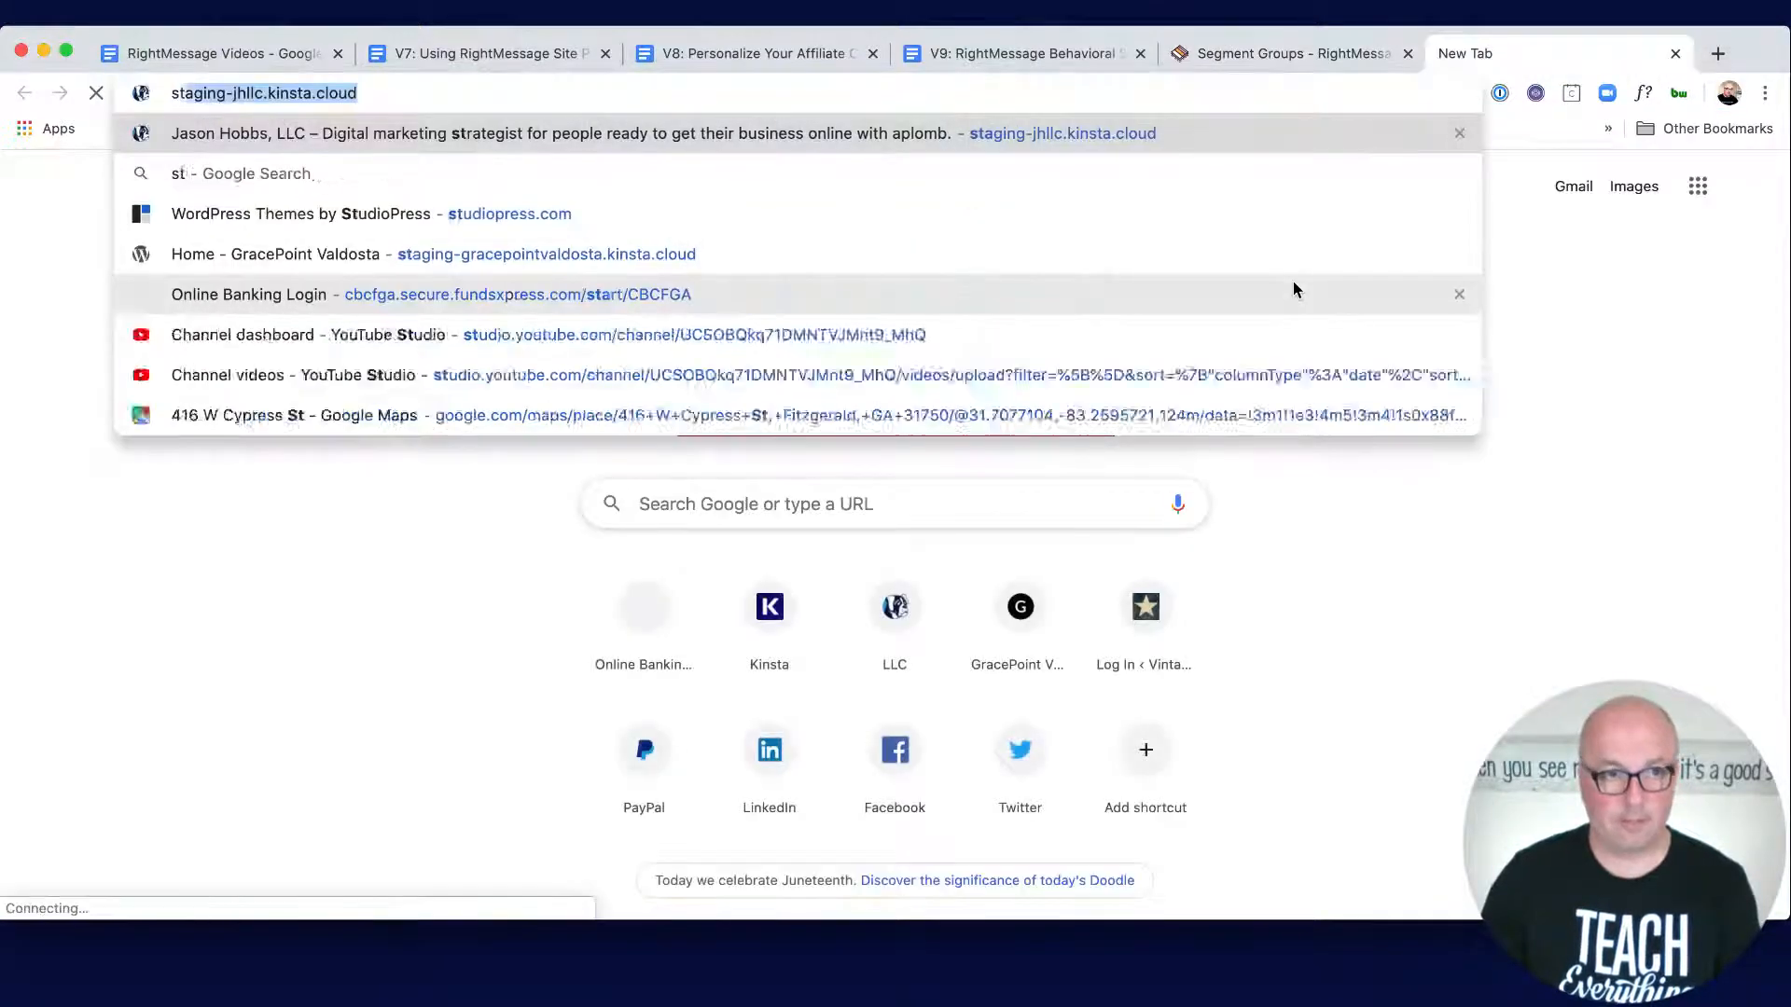
{"action": "type", "text": "a"}
{"action": "key", "text": "Return"}
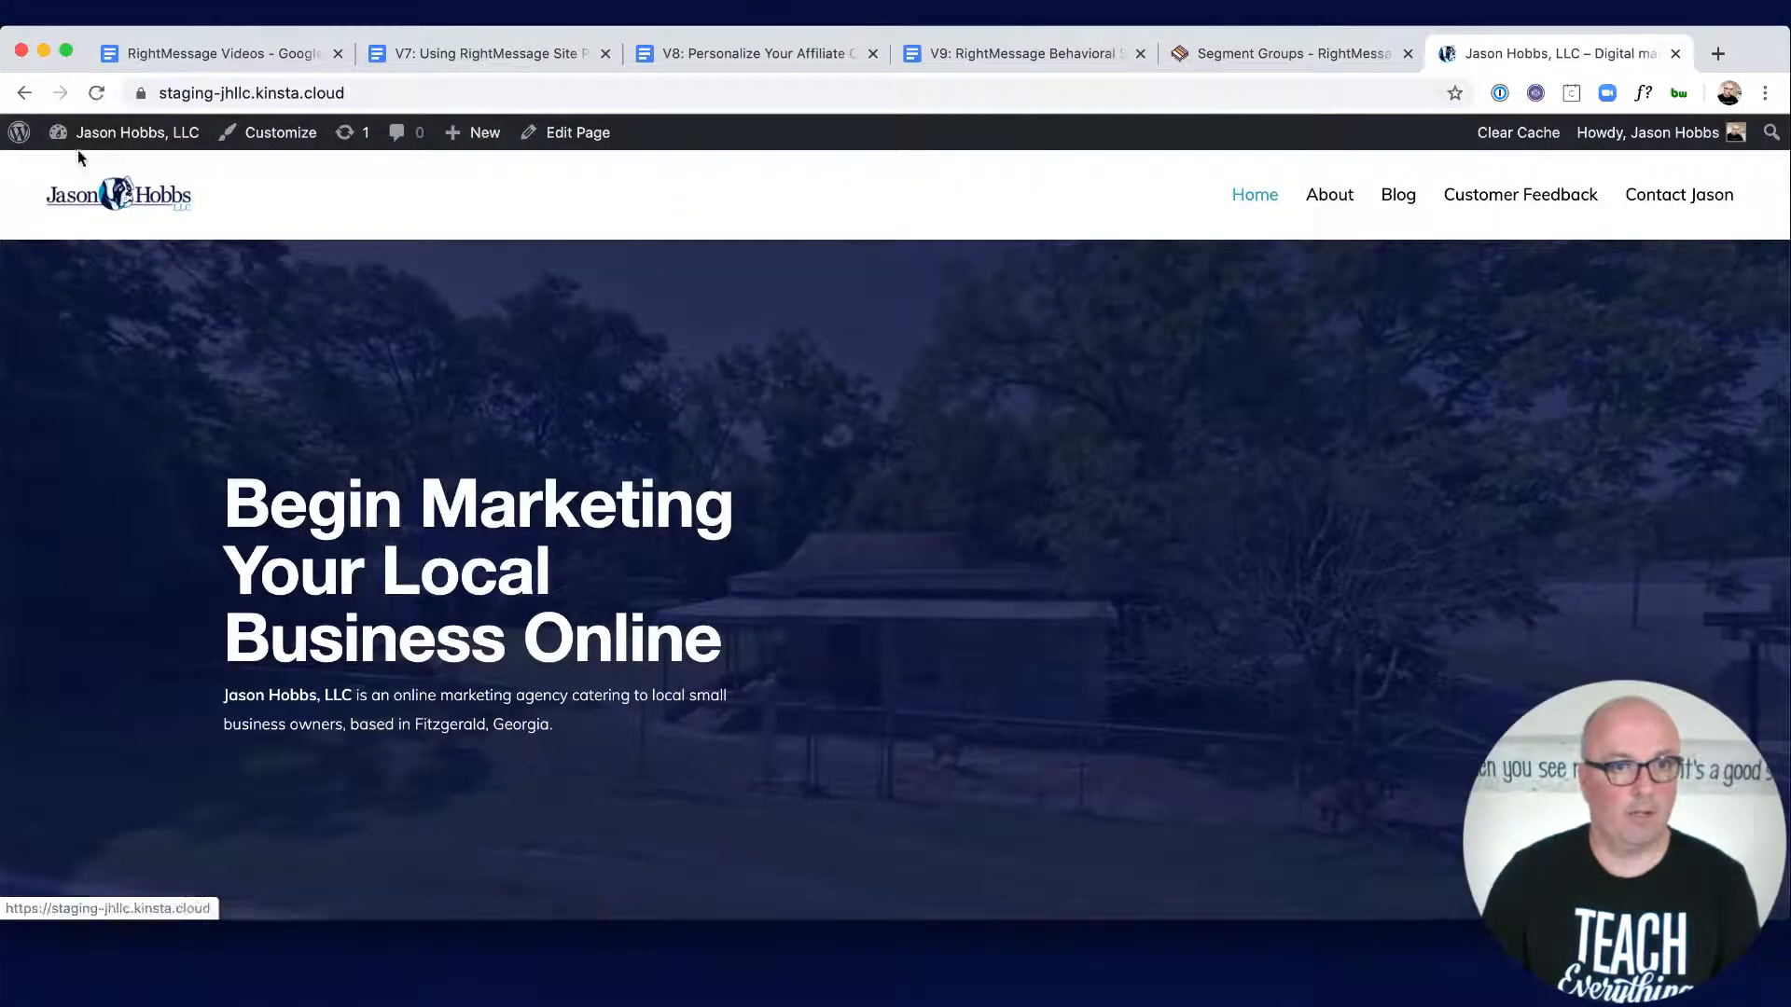
{"action": "left_click", "coordinate": [84, 168]}
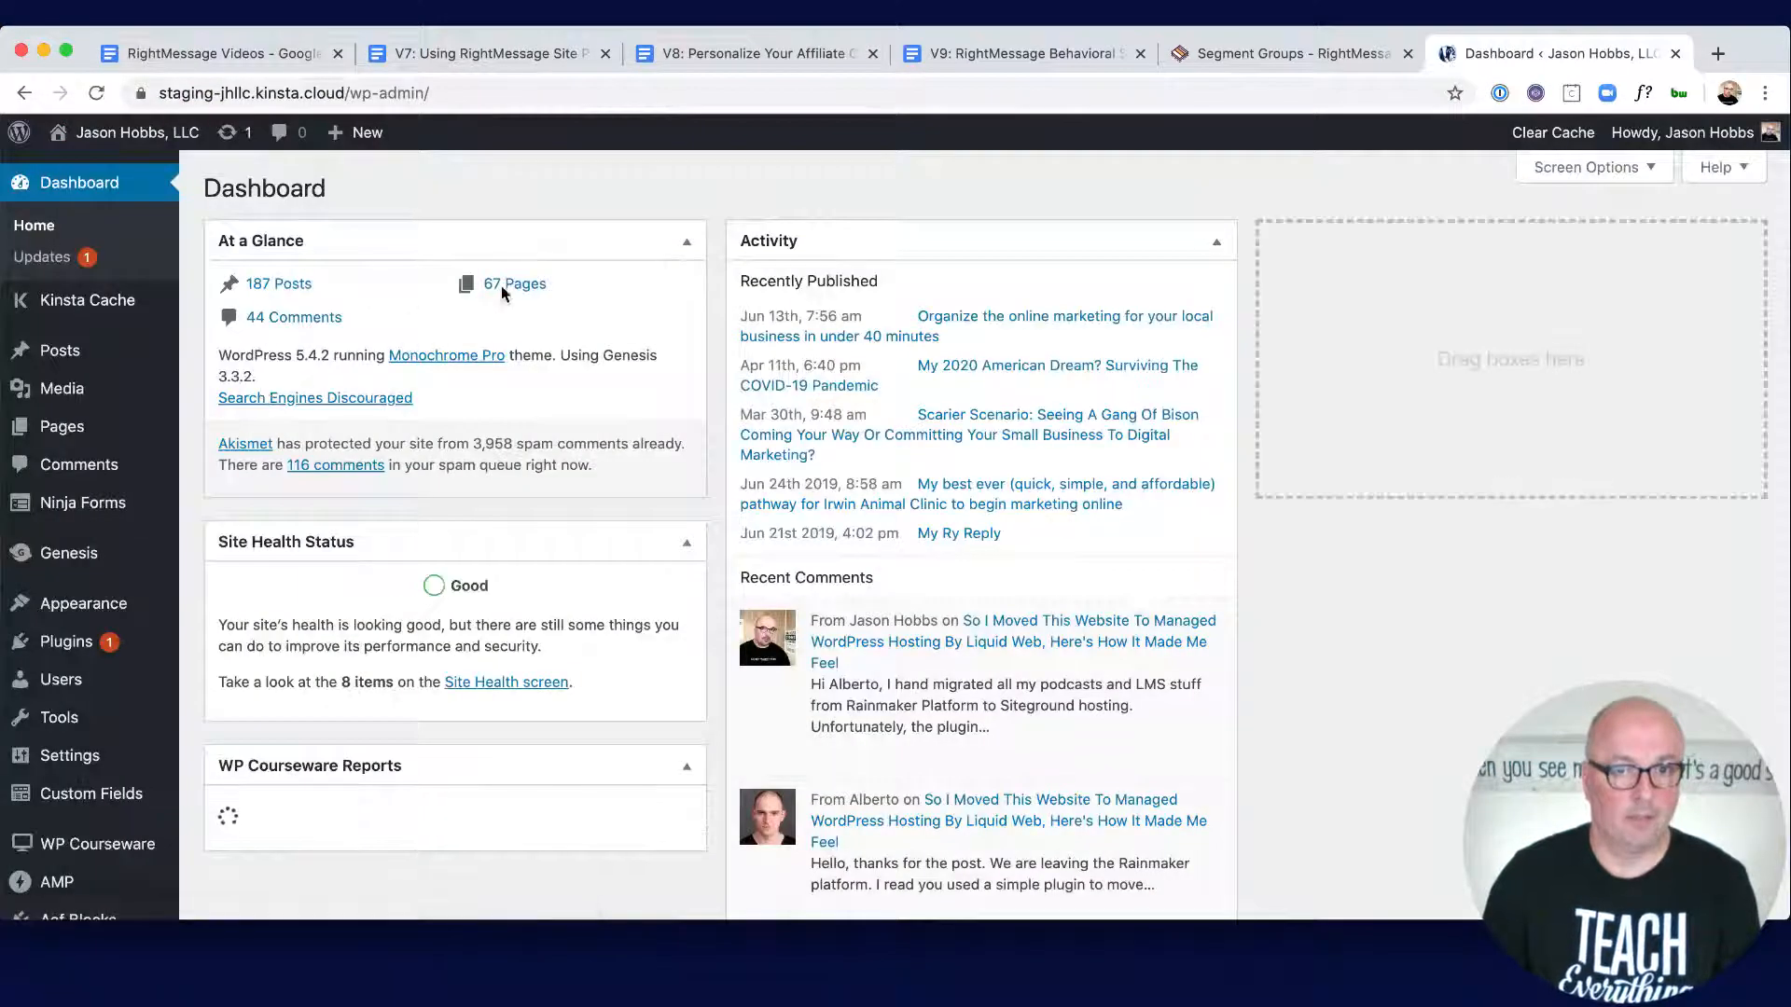
Step: List the site's pages by newest date and view the PPC Example 1 page
{"action": "left_click", "coordinate": [501, 283]}
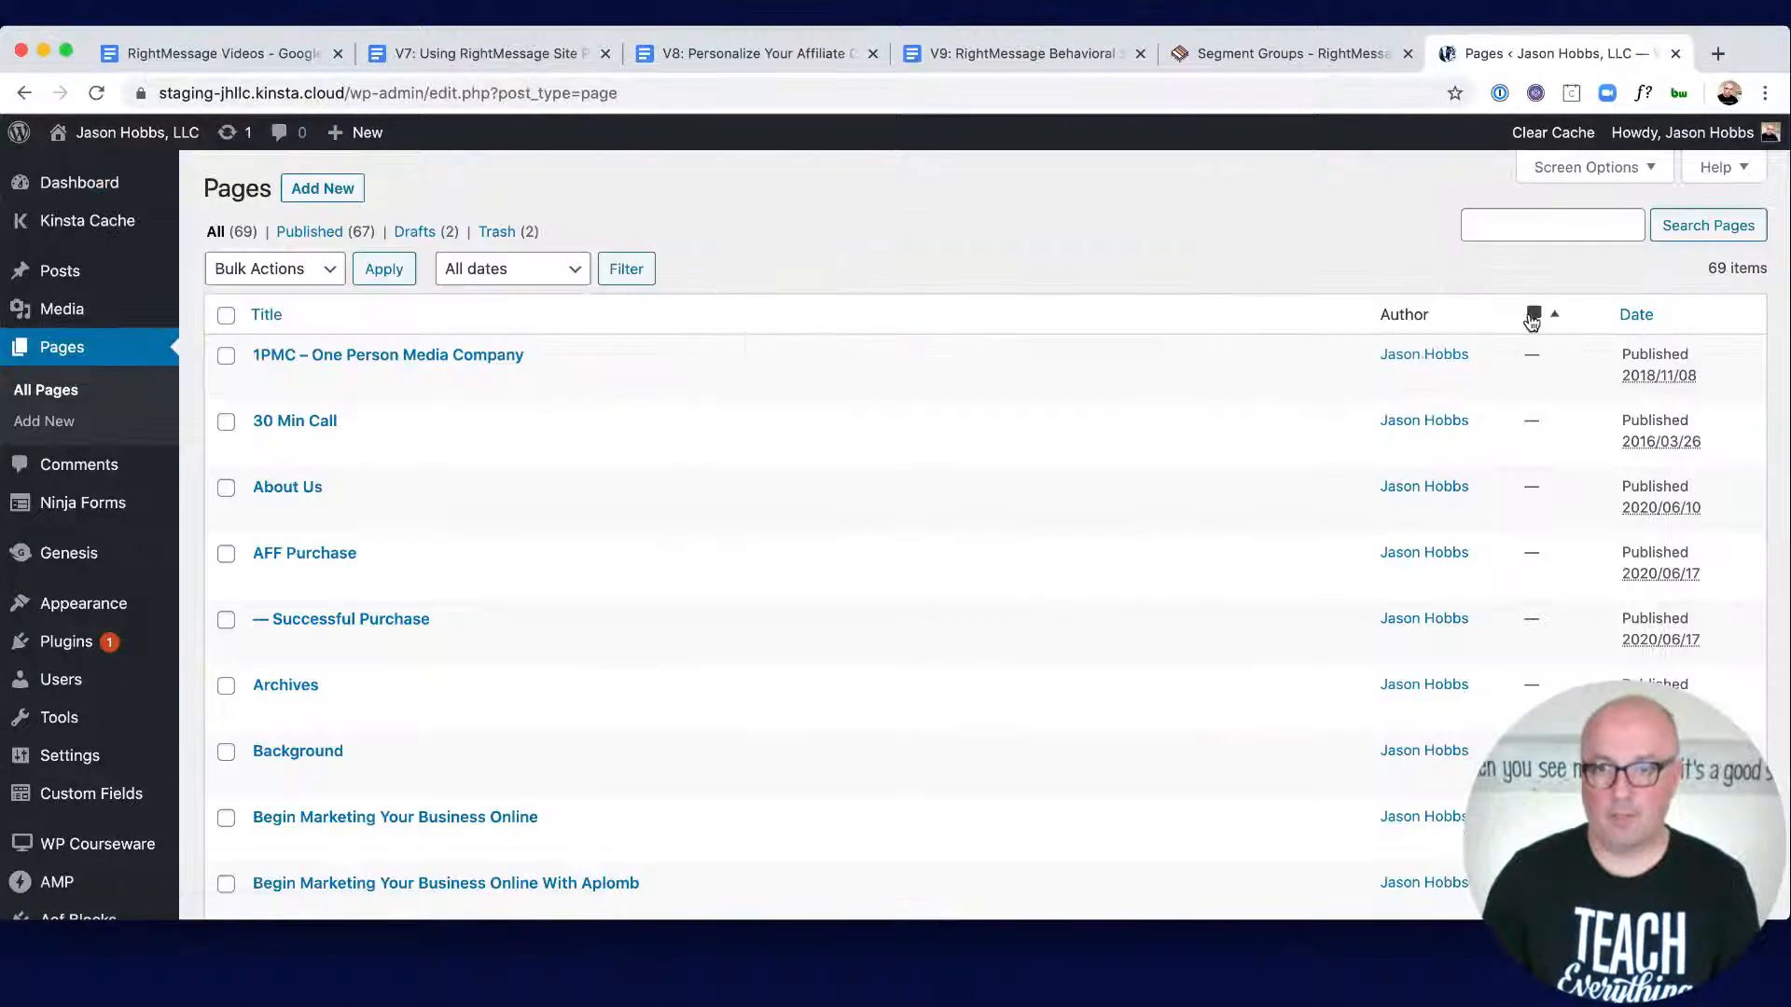
{"action": "left_click", "coordinate": [1532, 317]}
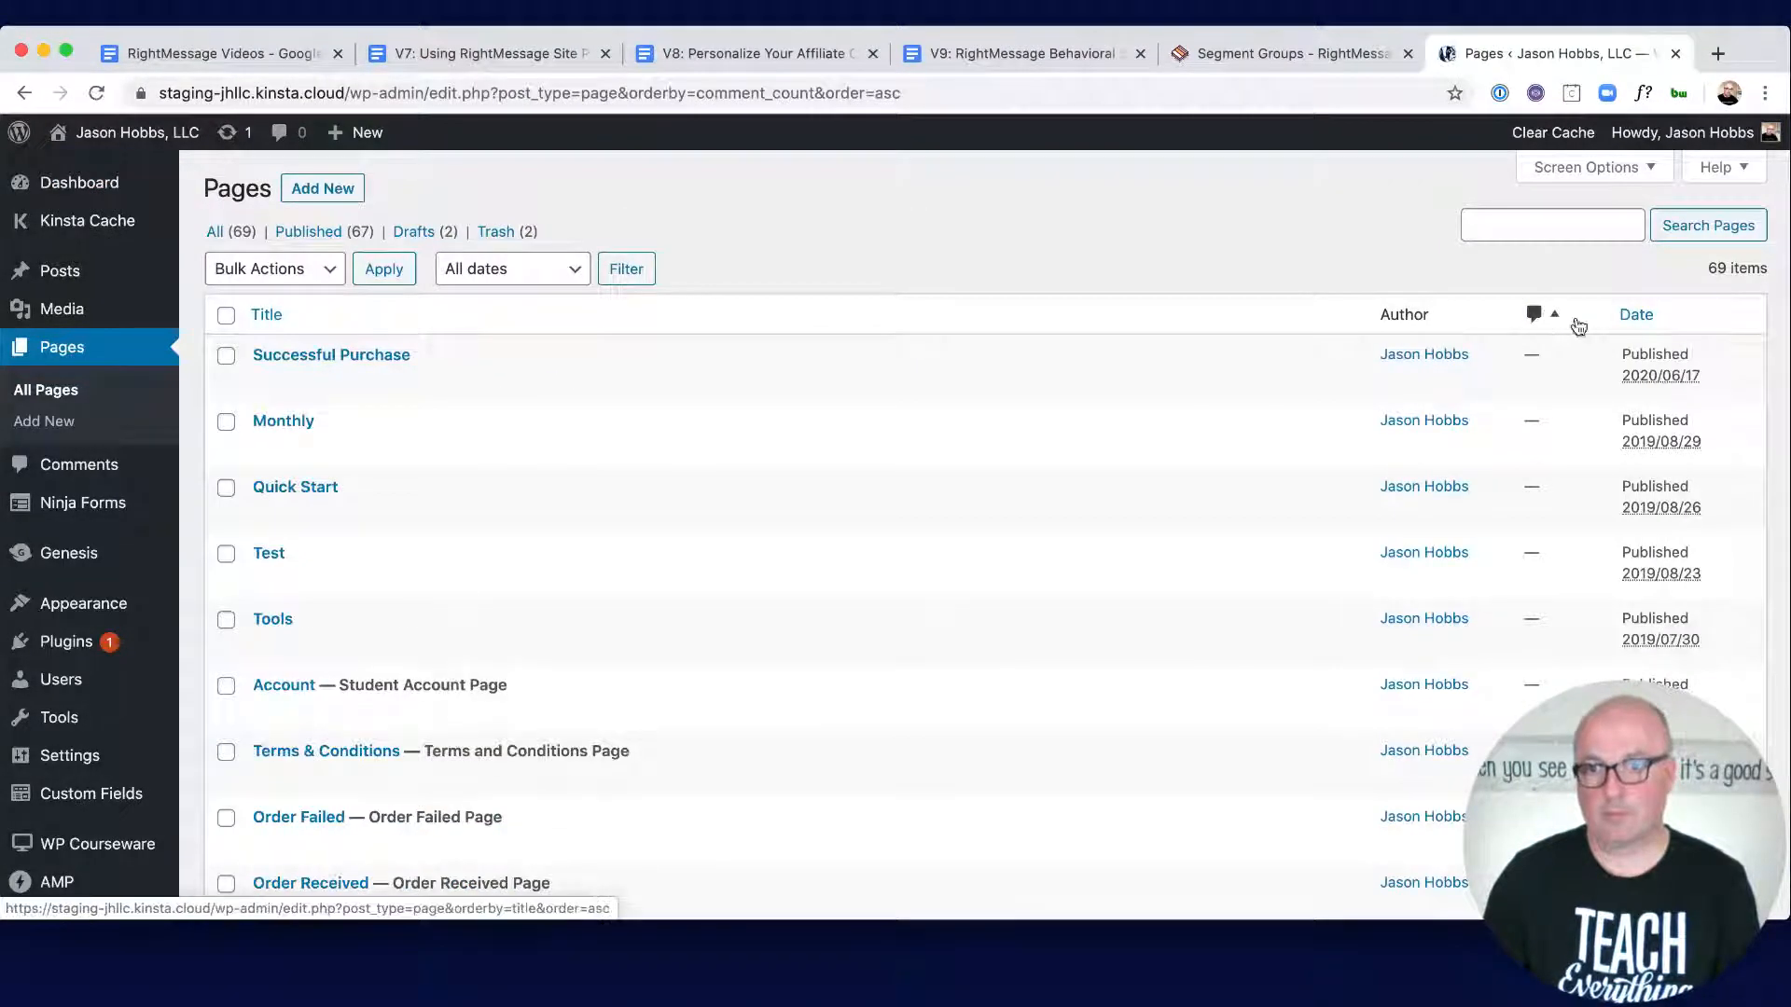
{"action": "left_click", "coordinate": [1647, 326]}
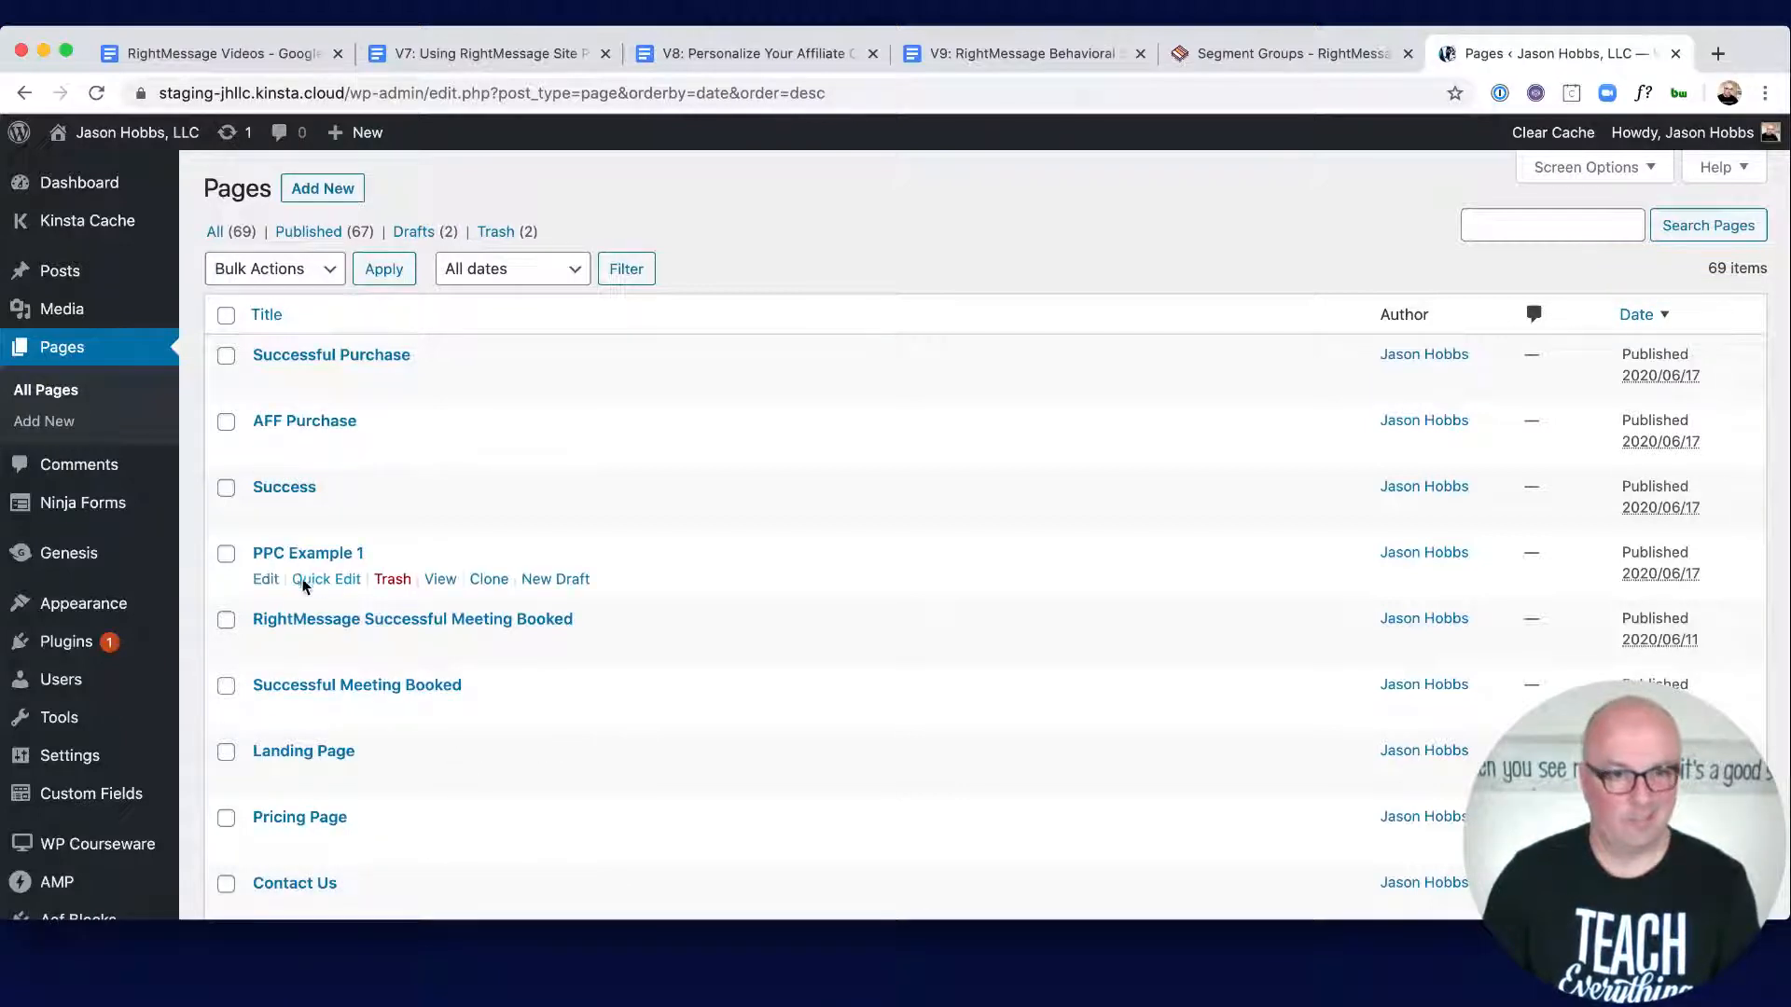
{"action": "left_click", "coordinate": [440, 579]}
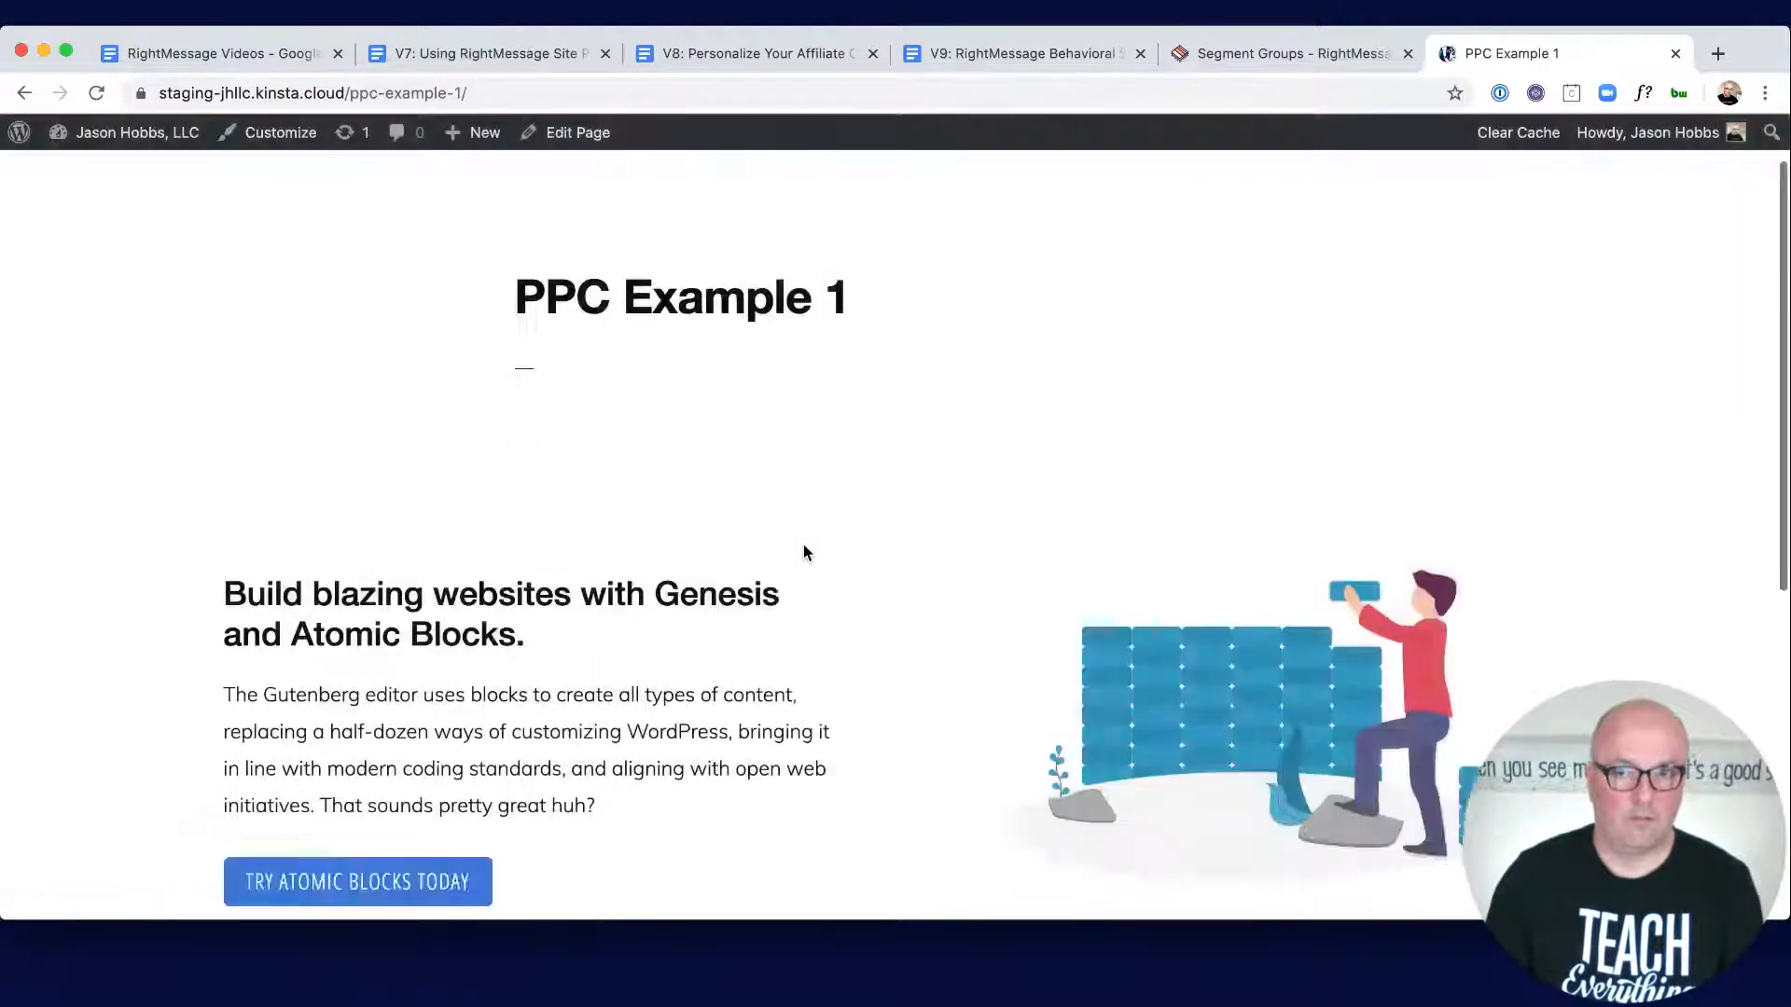
{"action": "scroll", "coordinate": [803, 550], "scroll_direction": "down", "scroll_amount": 6}
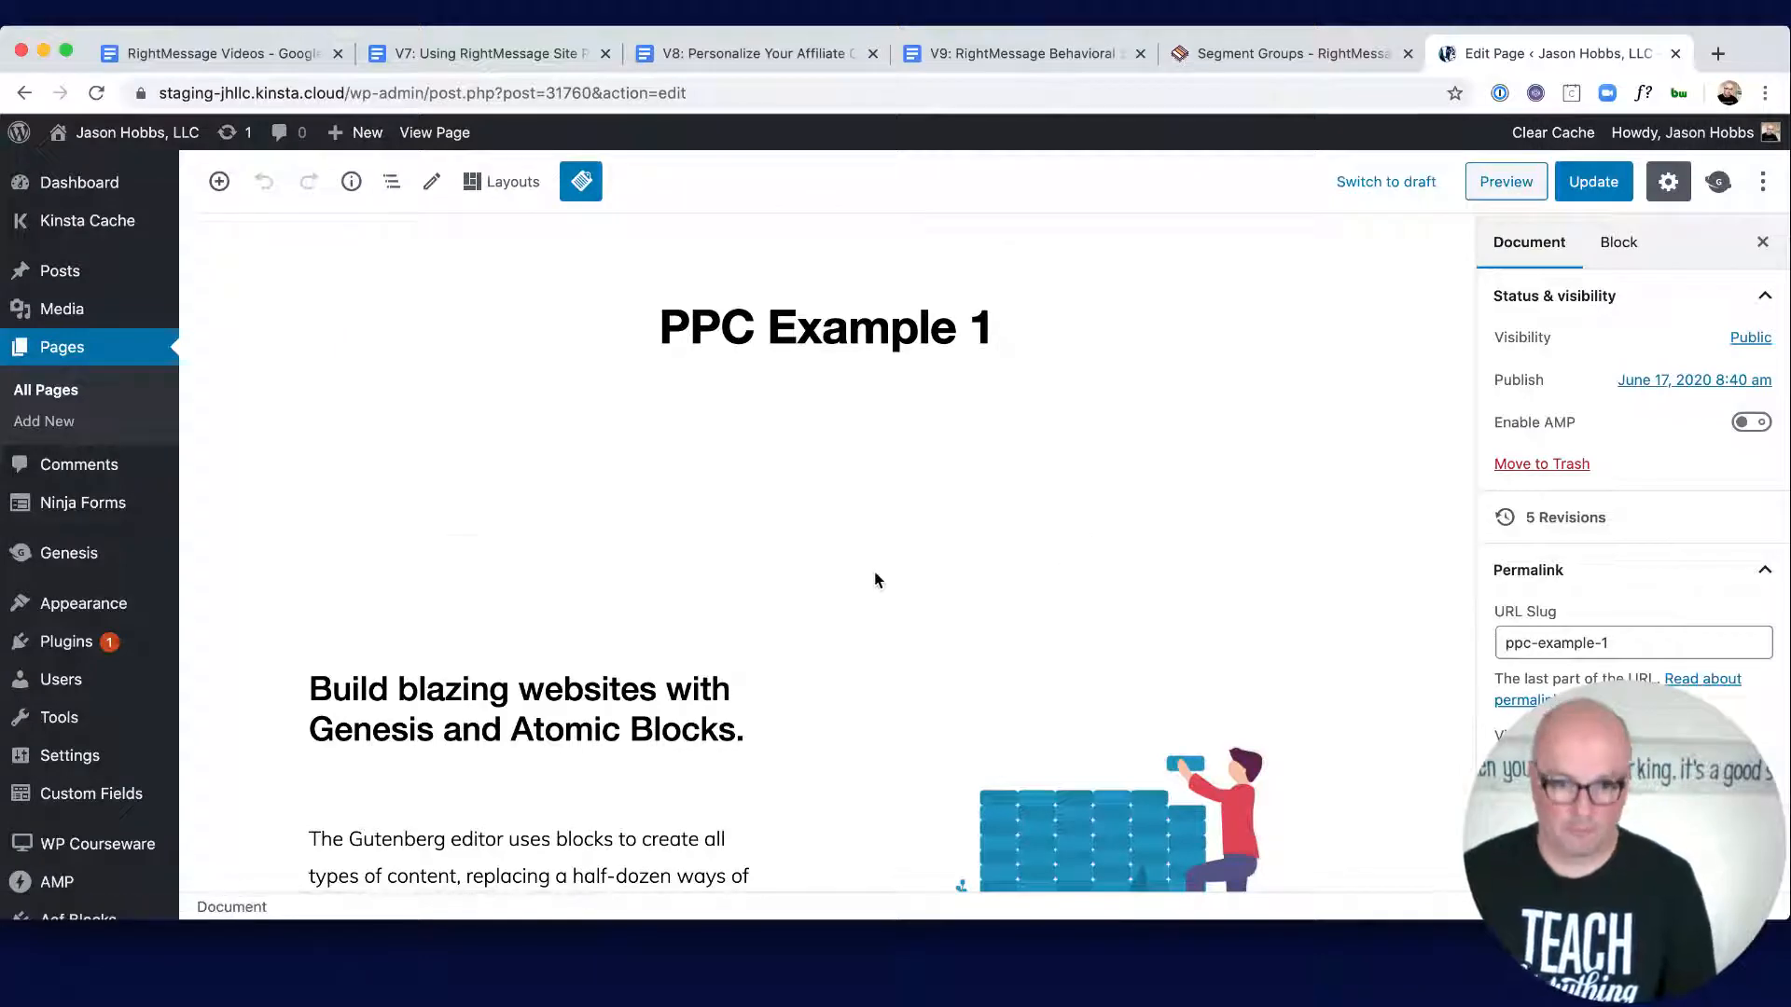
Step: Delete the rm-area-ppc1 div code from the Custom HTML block in the PPC Example 1 page editor and update the page
{"action": "triple_click", "coordinate": [794, 566]}
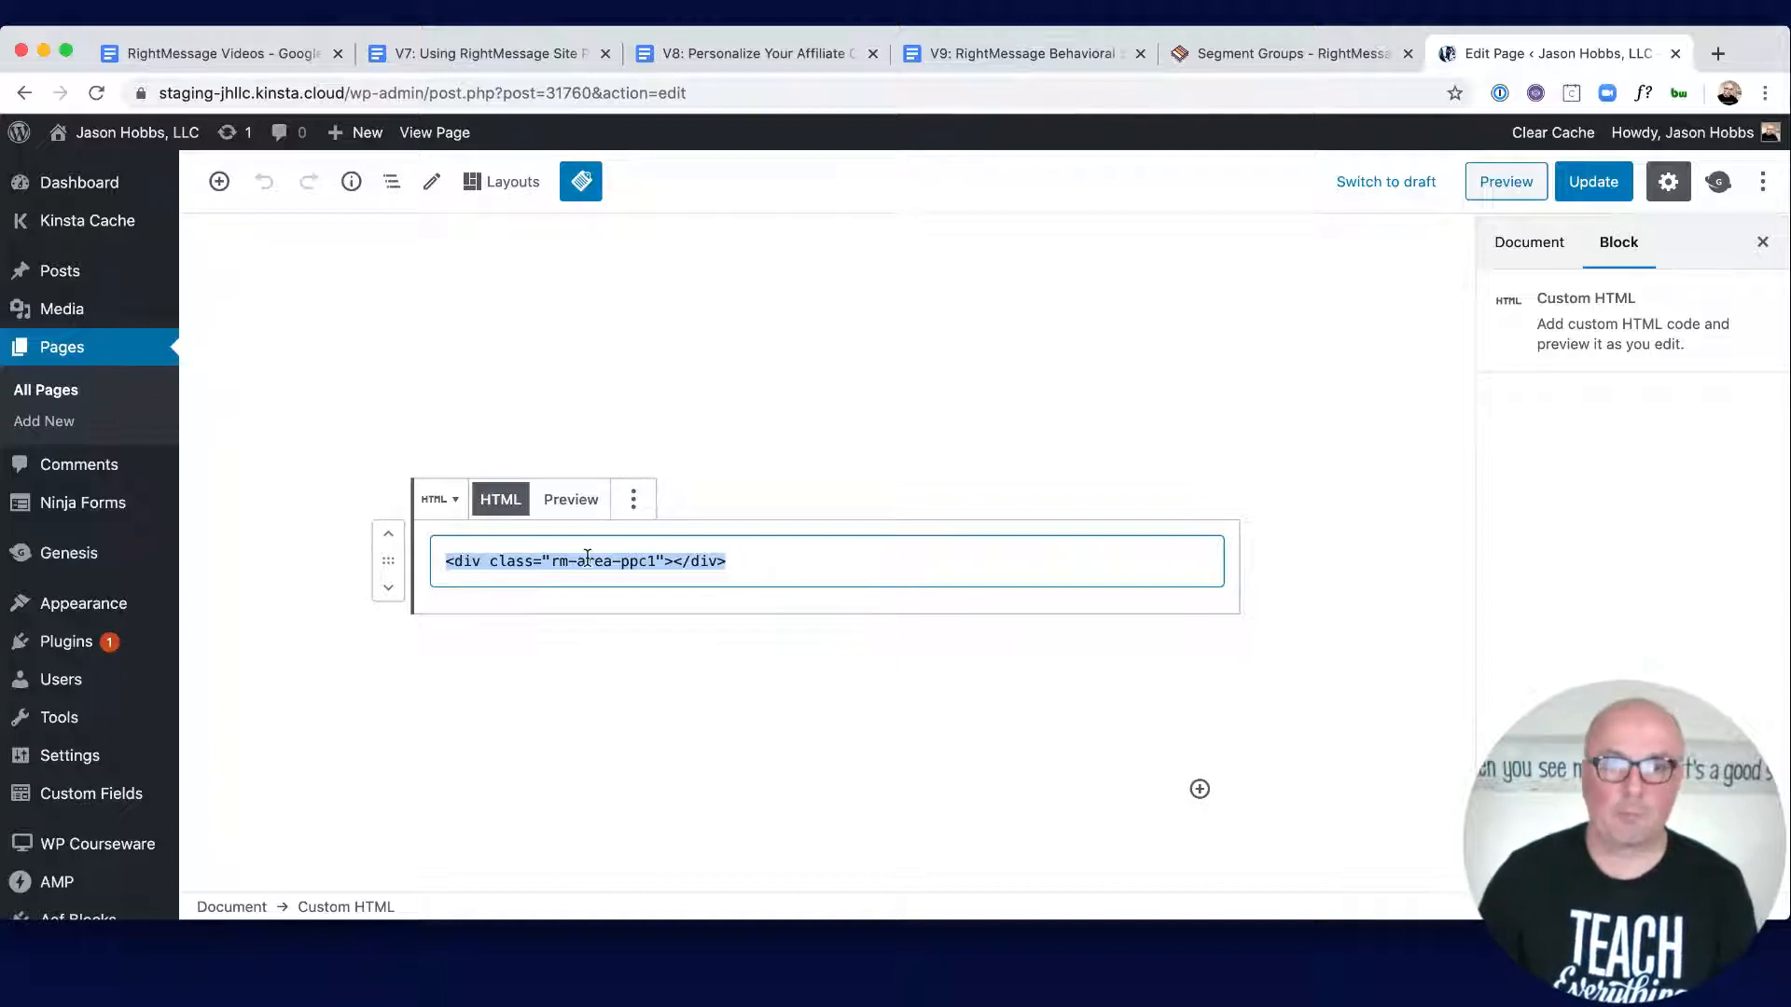
{"action": "key", "text": "BackSpace"}
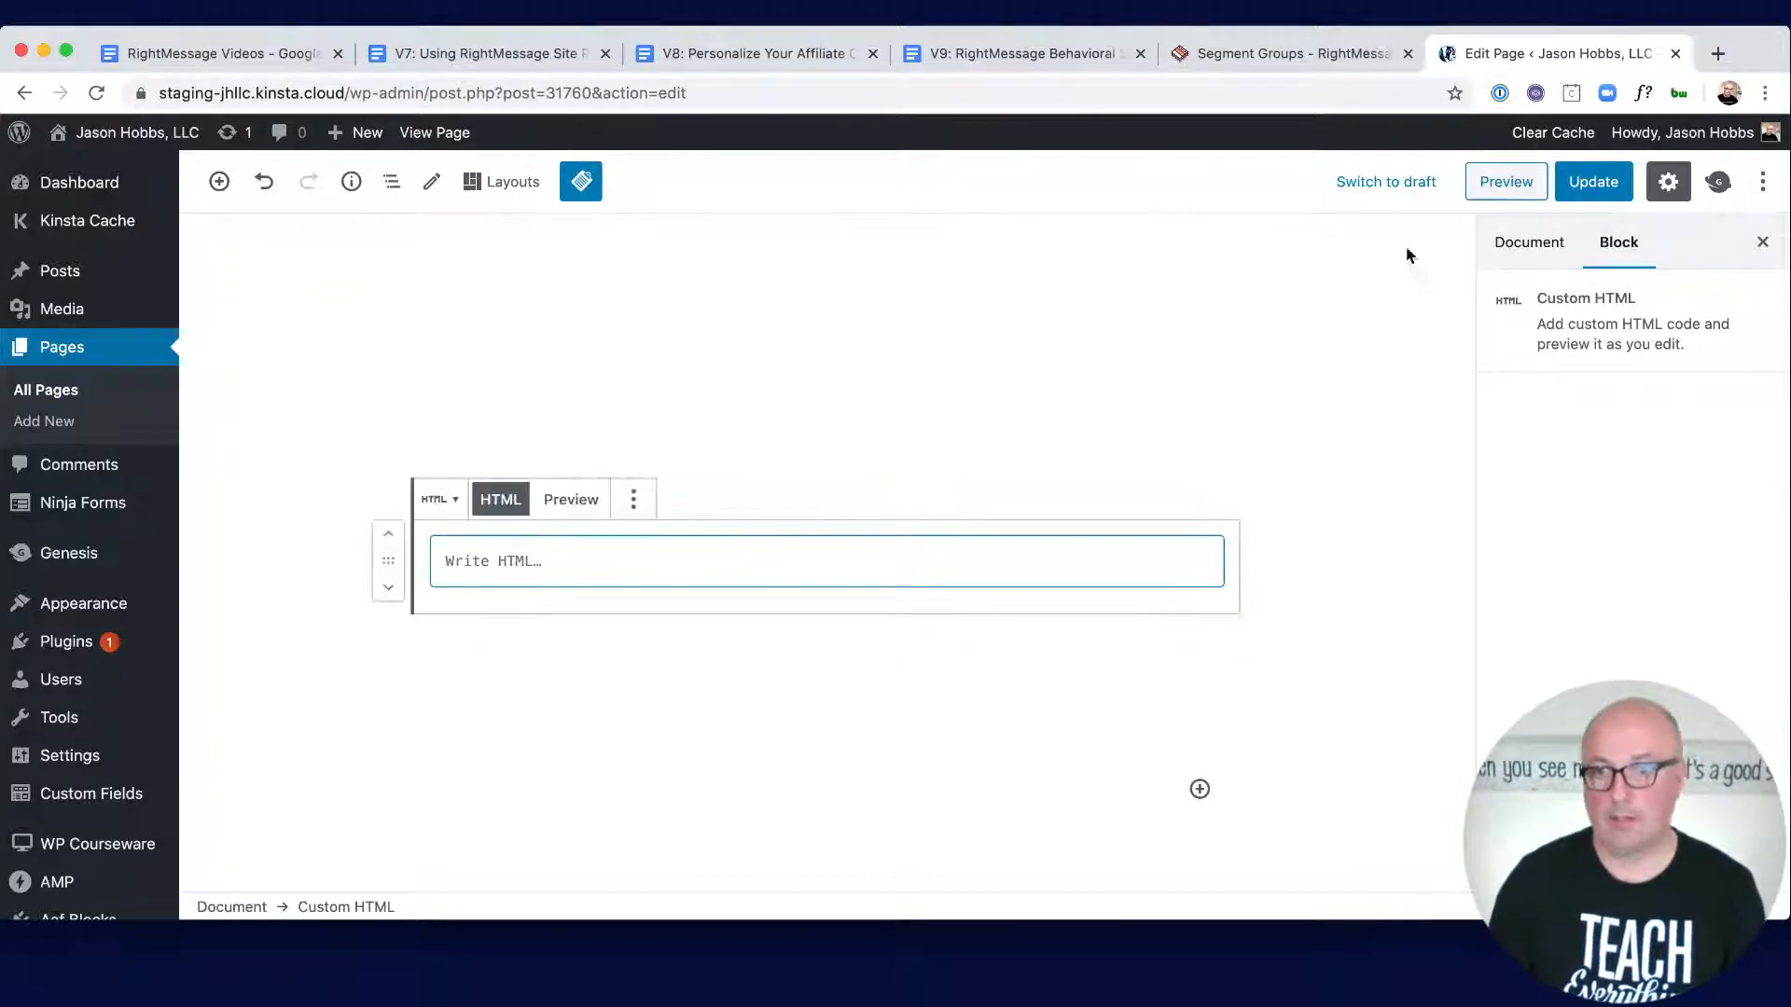
{"action": "left_click", "coordinate": [1582, 189]}
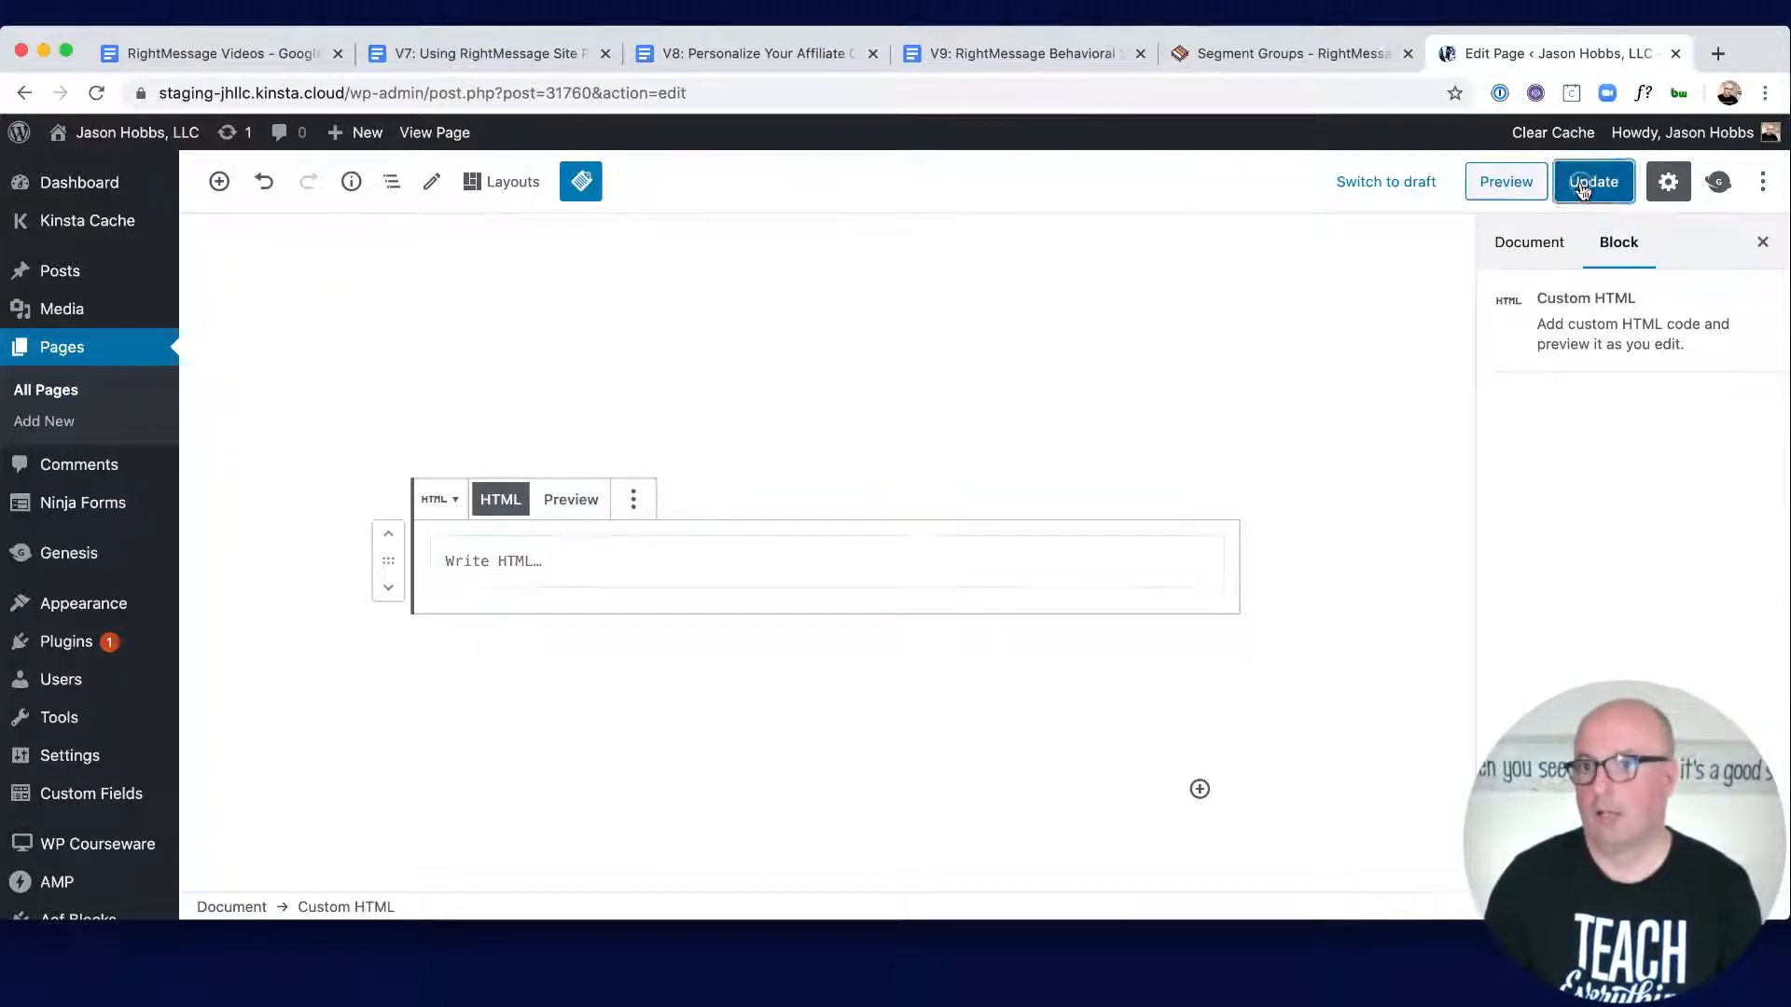
Step: Switch back to RightMessage and create a new offer named "PPC 1"
{"action": "left_click", "coordinate": [1252, 67]}
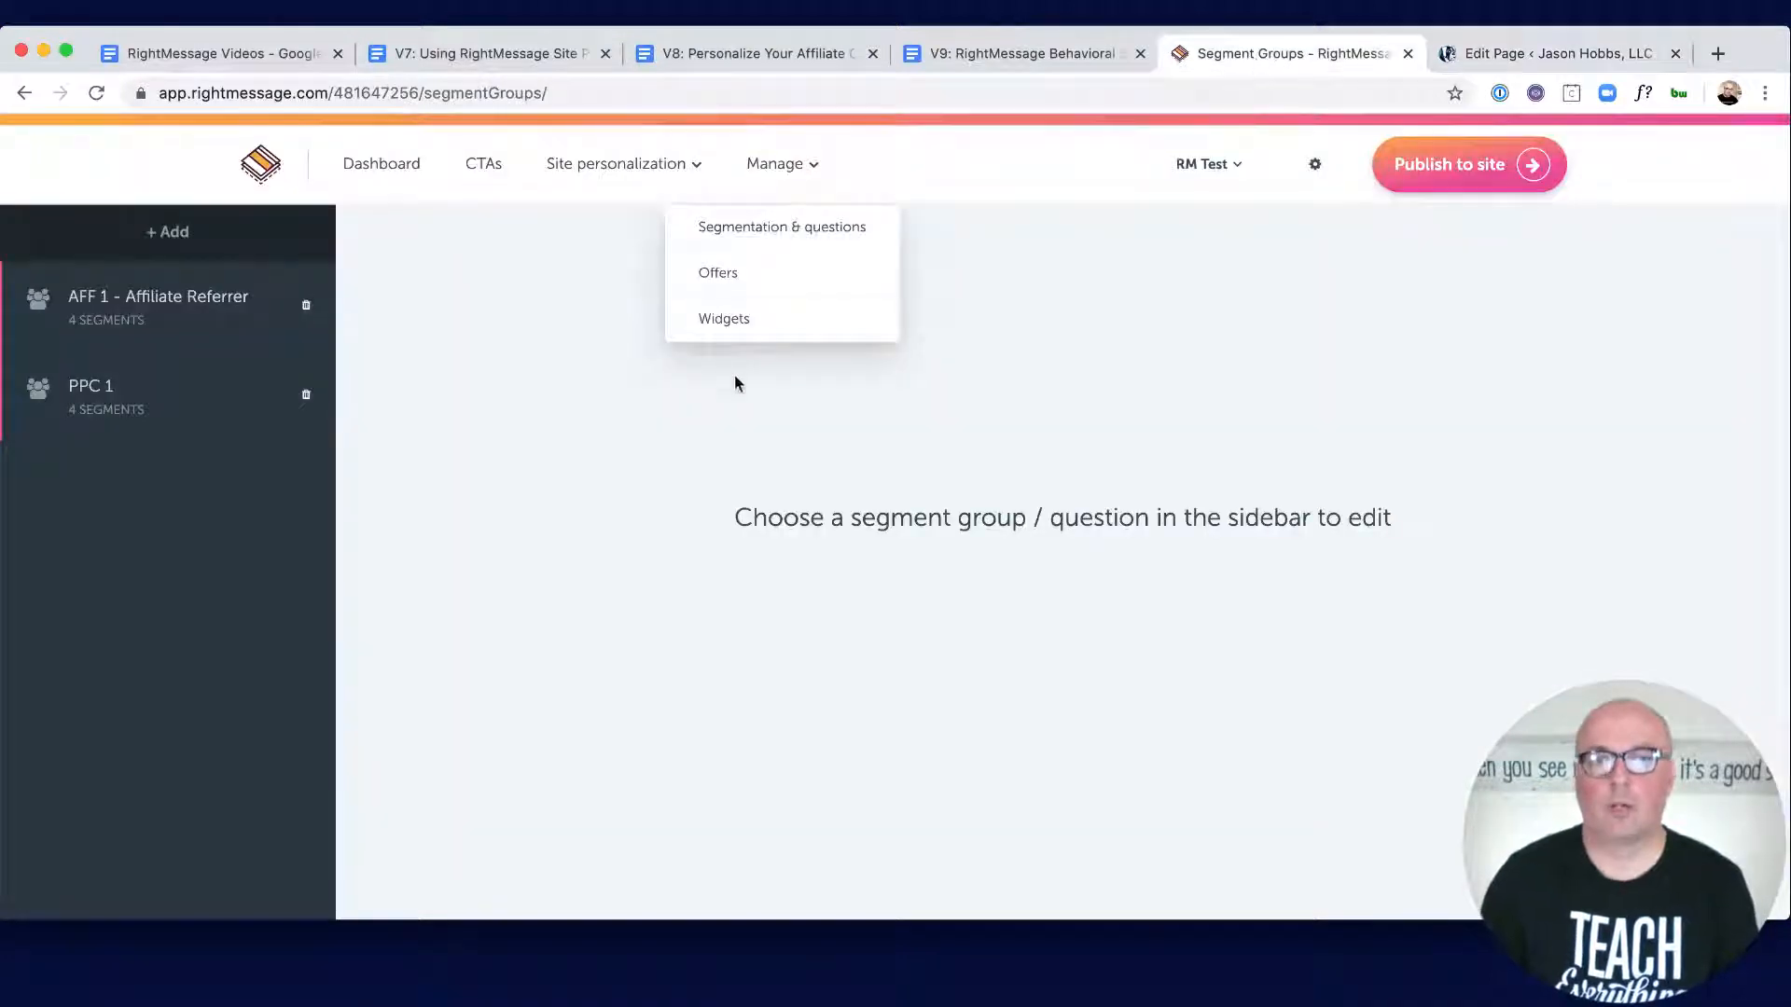
{"action": "left_click", "coordinate": [762, 274]}
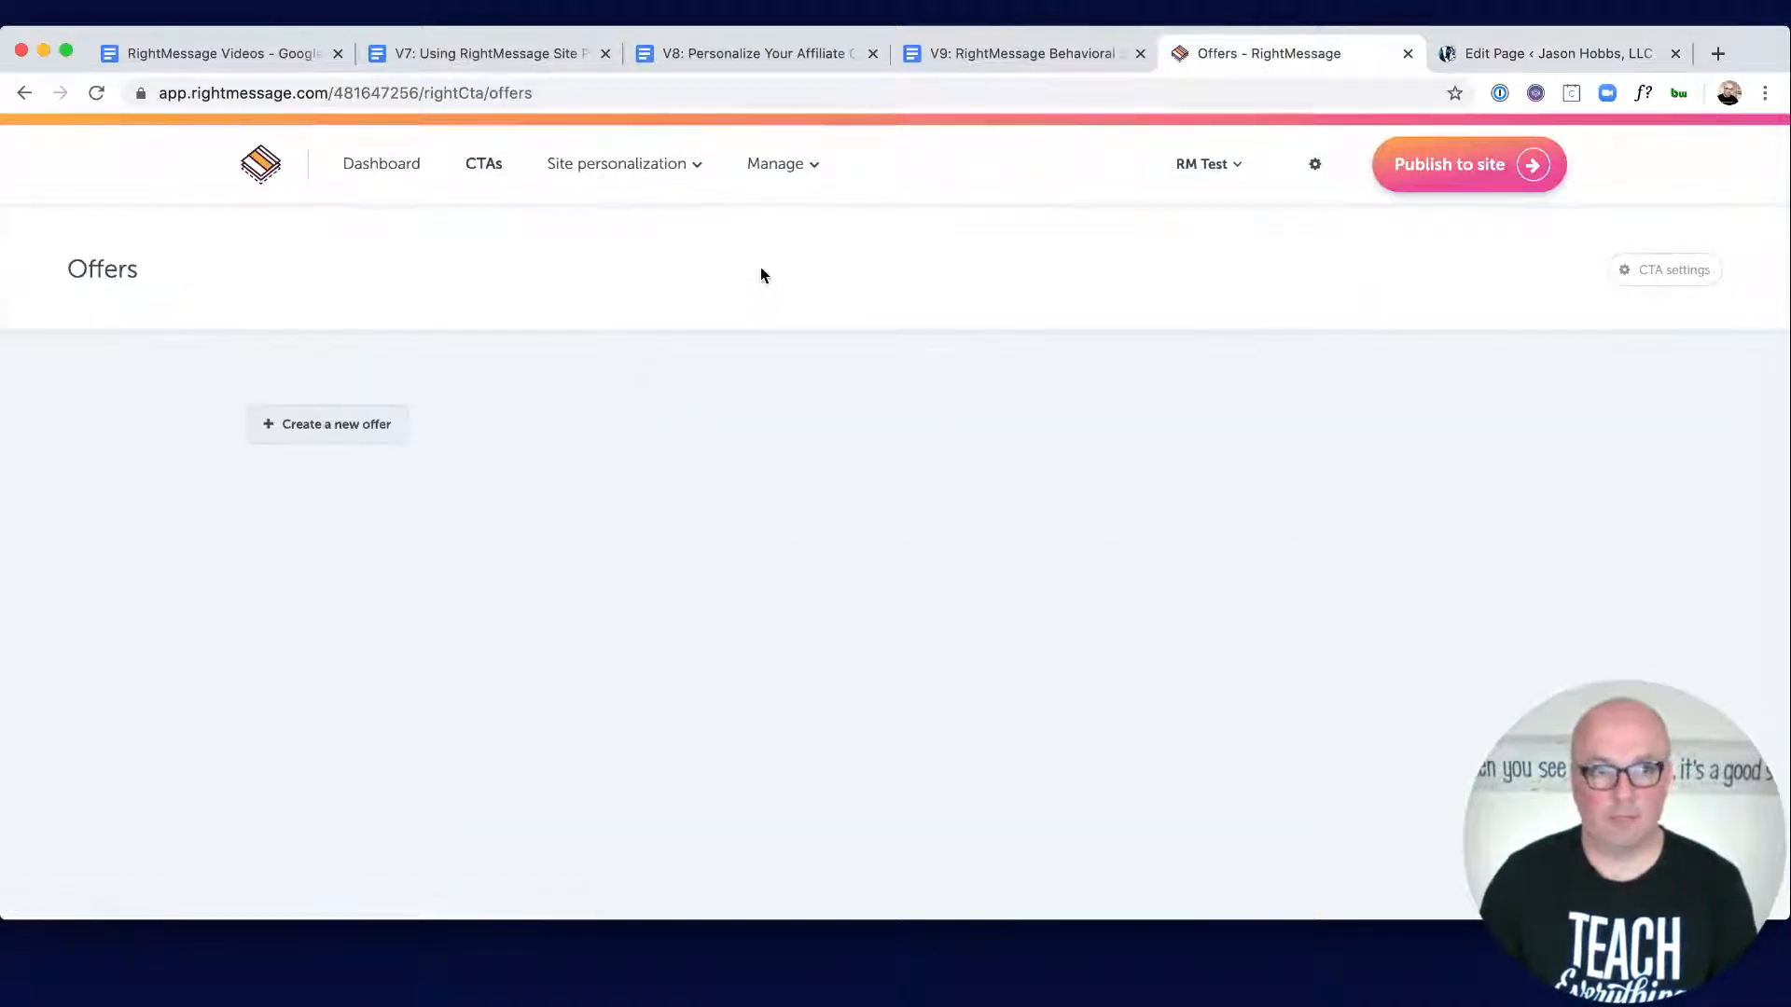
{"action": "left_click", "coordinate": [289, 435]}
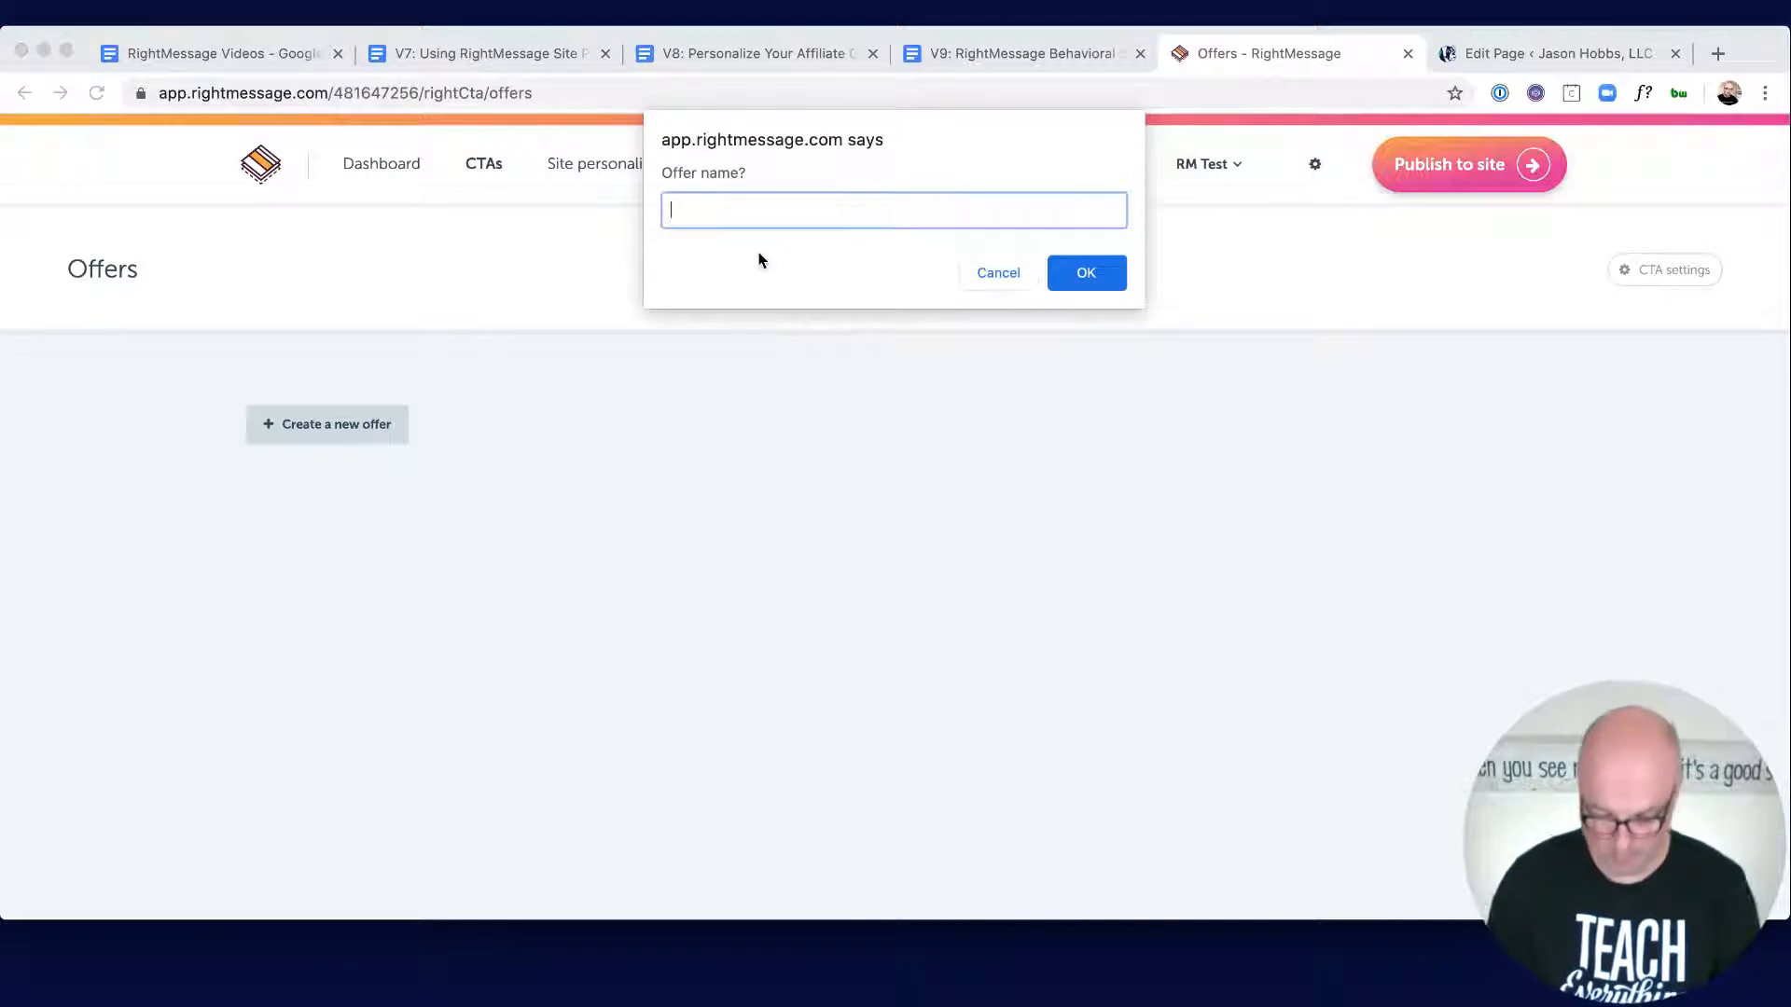
{"action": "key", "text": "Return"}
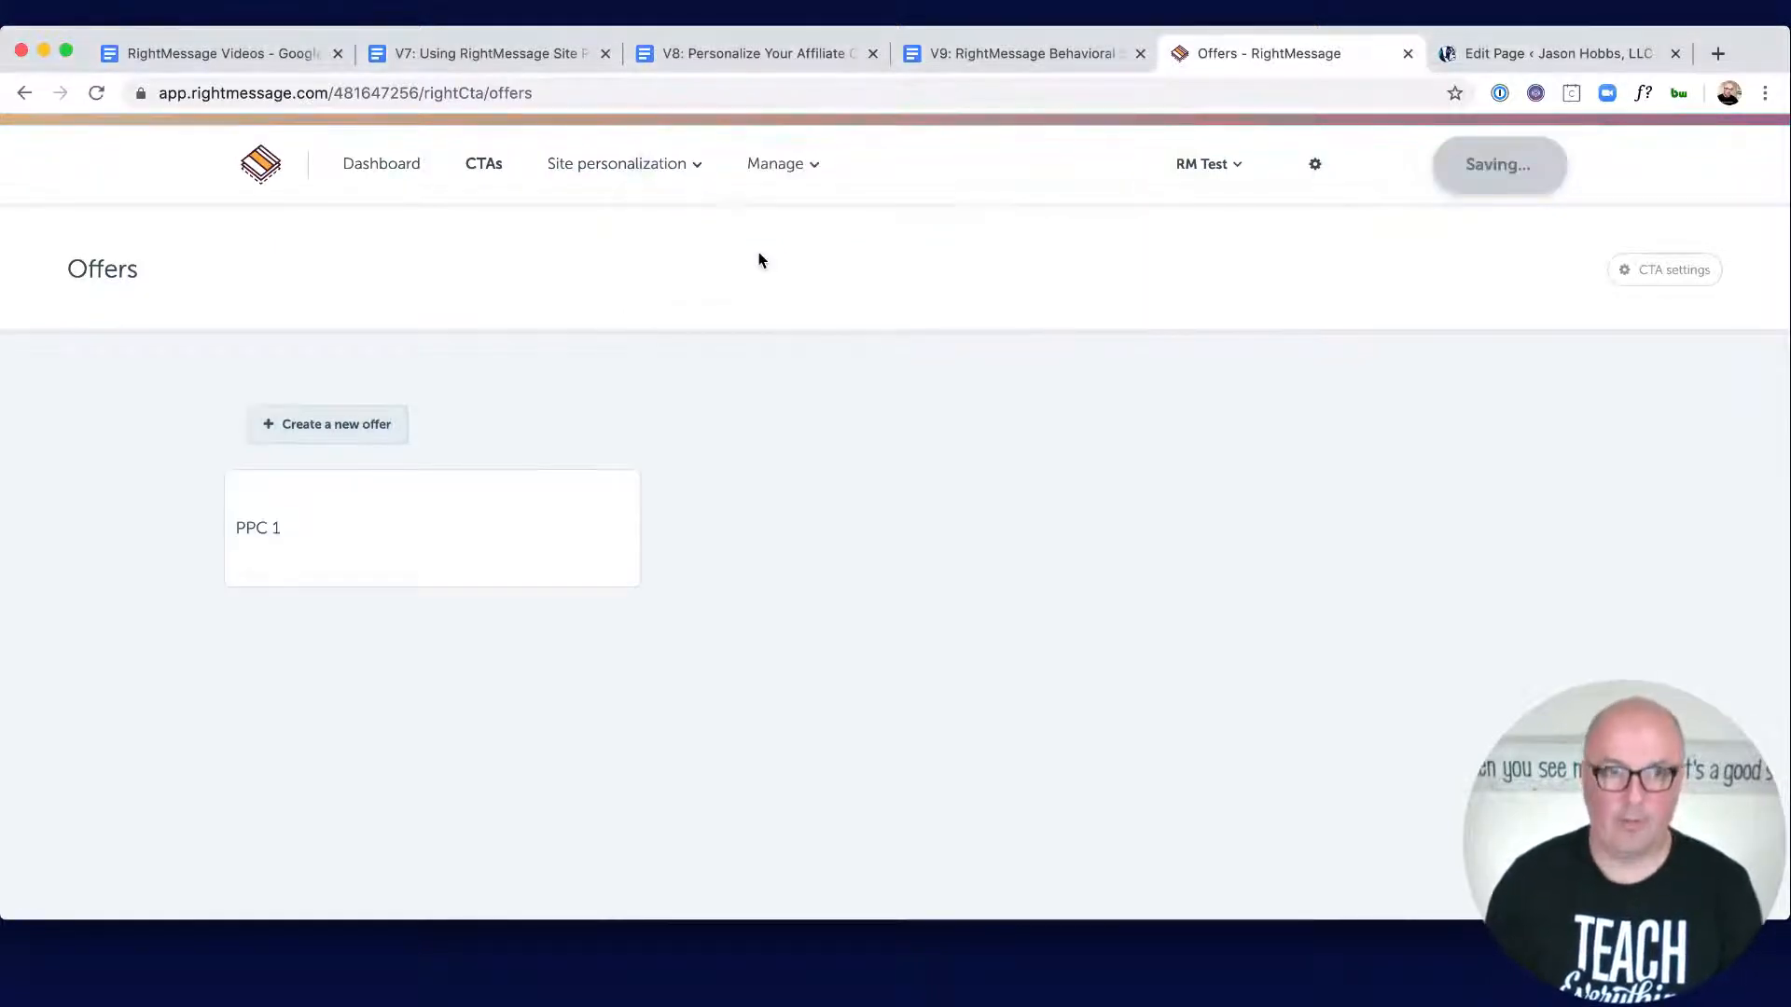
Step: Open the PPC 1 offer and set its submit action to submit the PPC Example ConvertKit form
{"action": "left_click", "coordinate": [419, 525]}
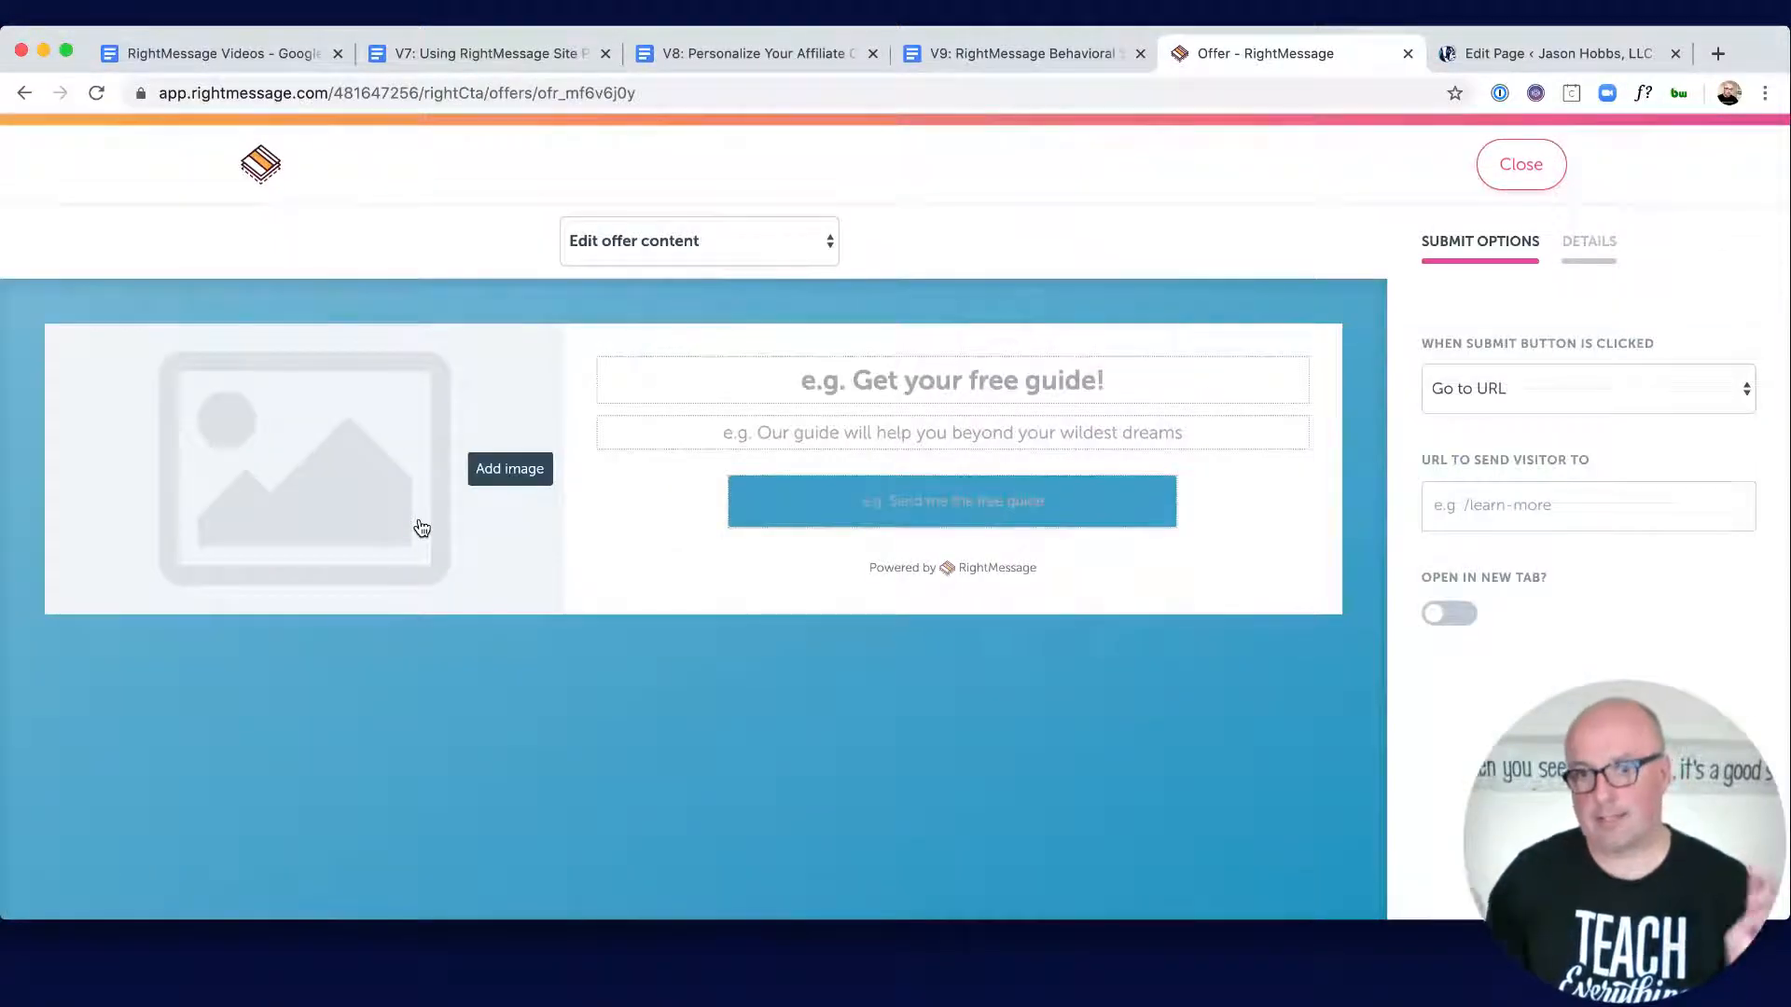
{"action": "left_click", "coordinate": [1667, 382]}
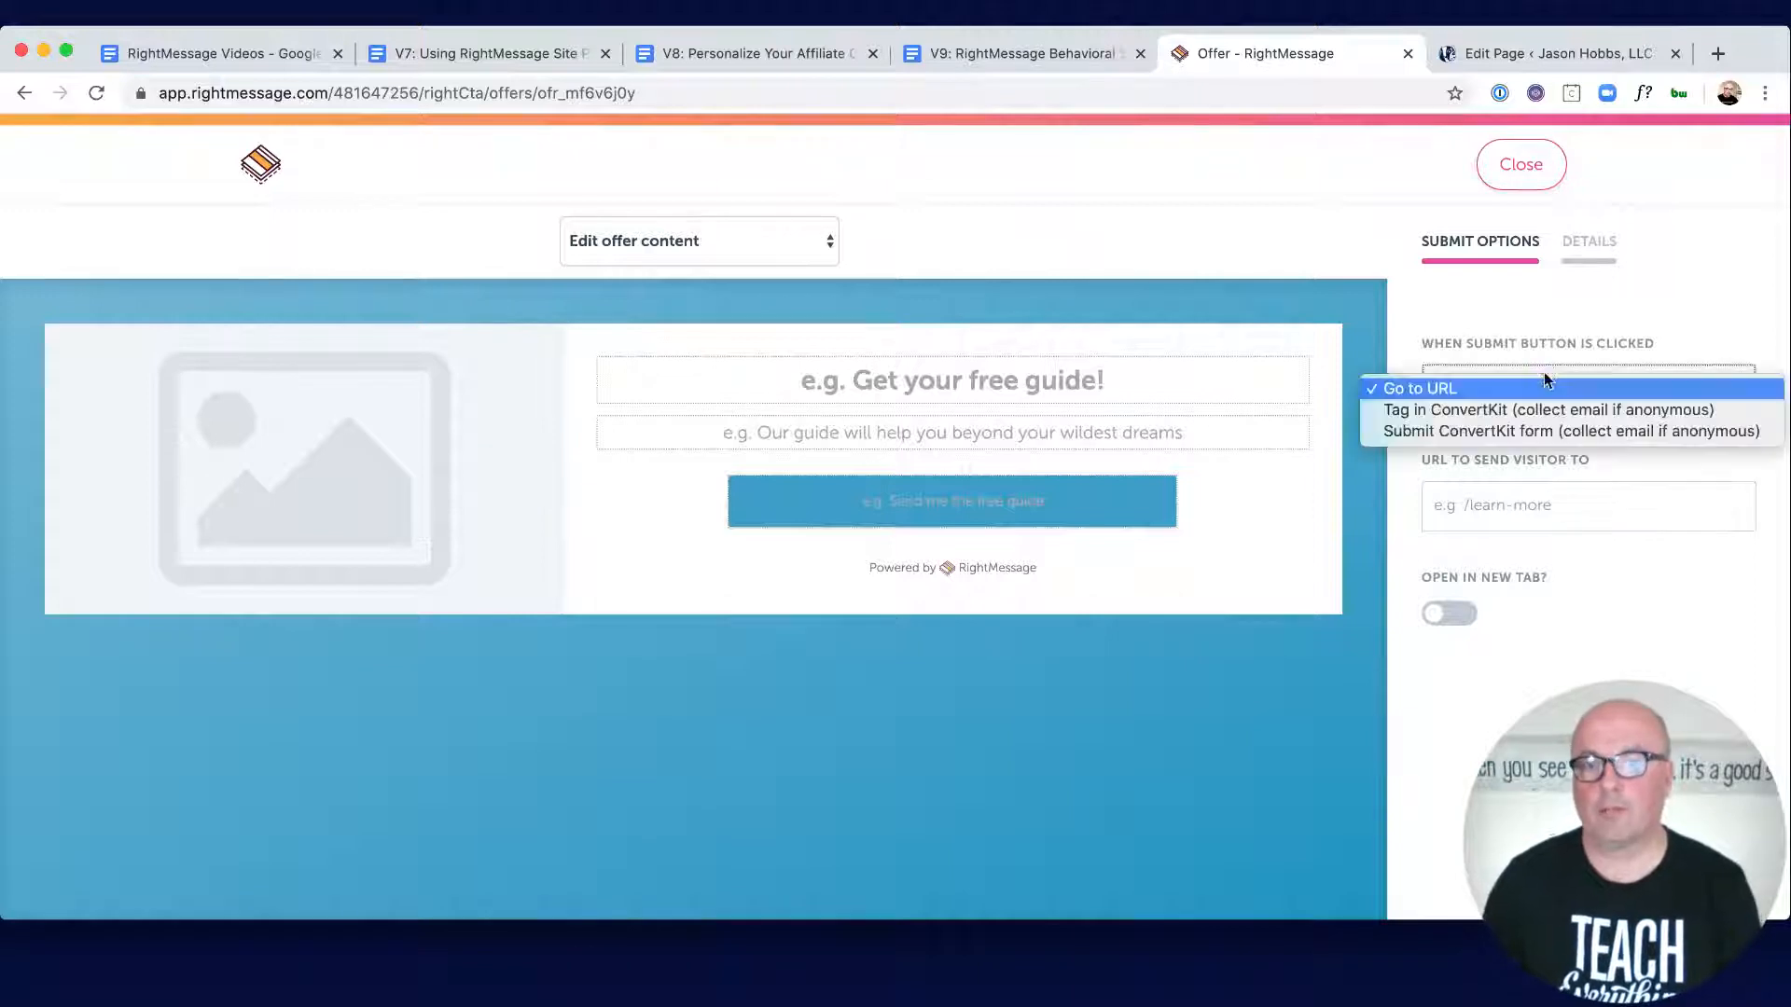
{"action": "left_click", "coordinate": [1531, 432]}
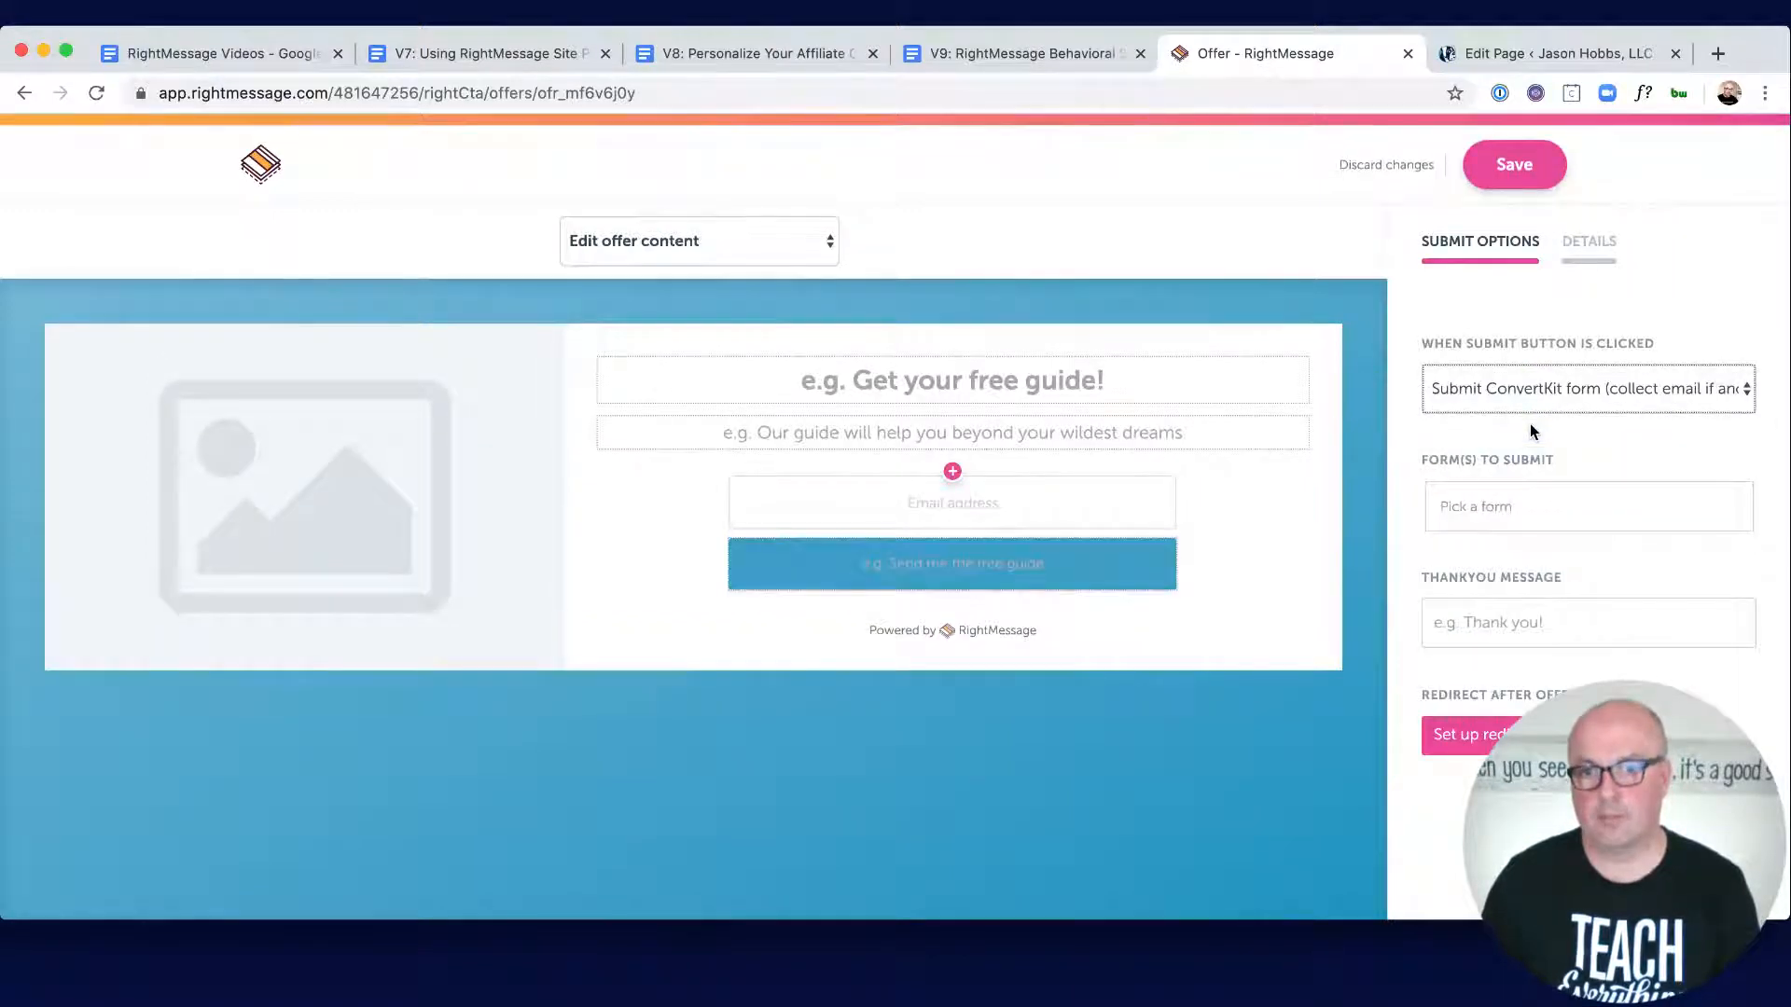
{"action": "left_click", "coordinate": [1485, 517]}
{"action": "left_click", "coordinate": [1487, 628]}
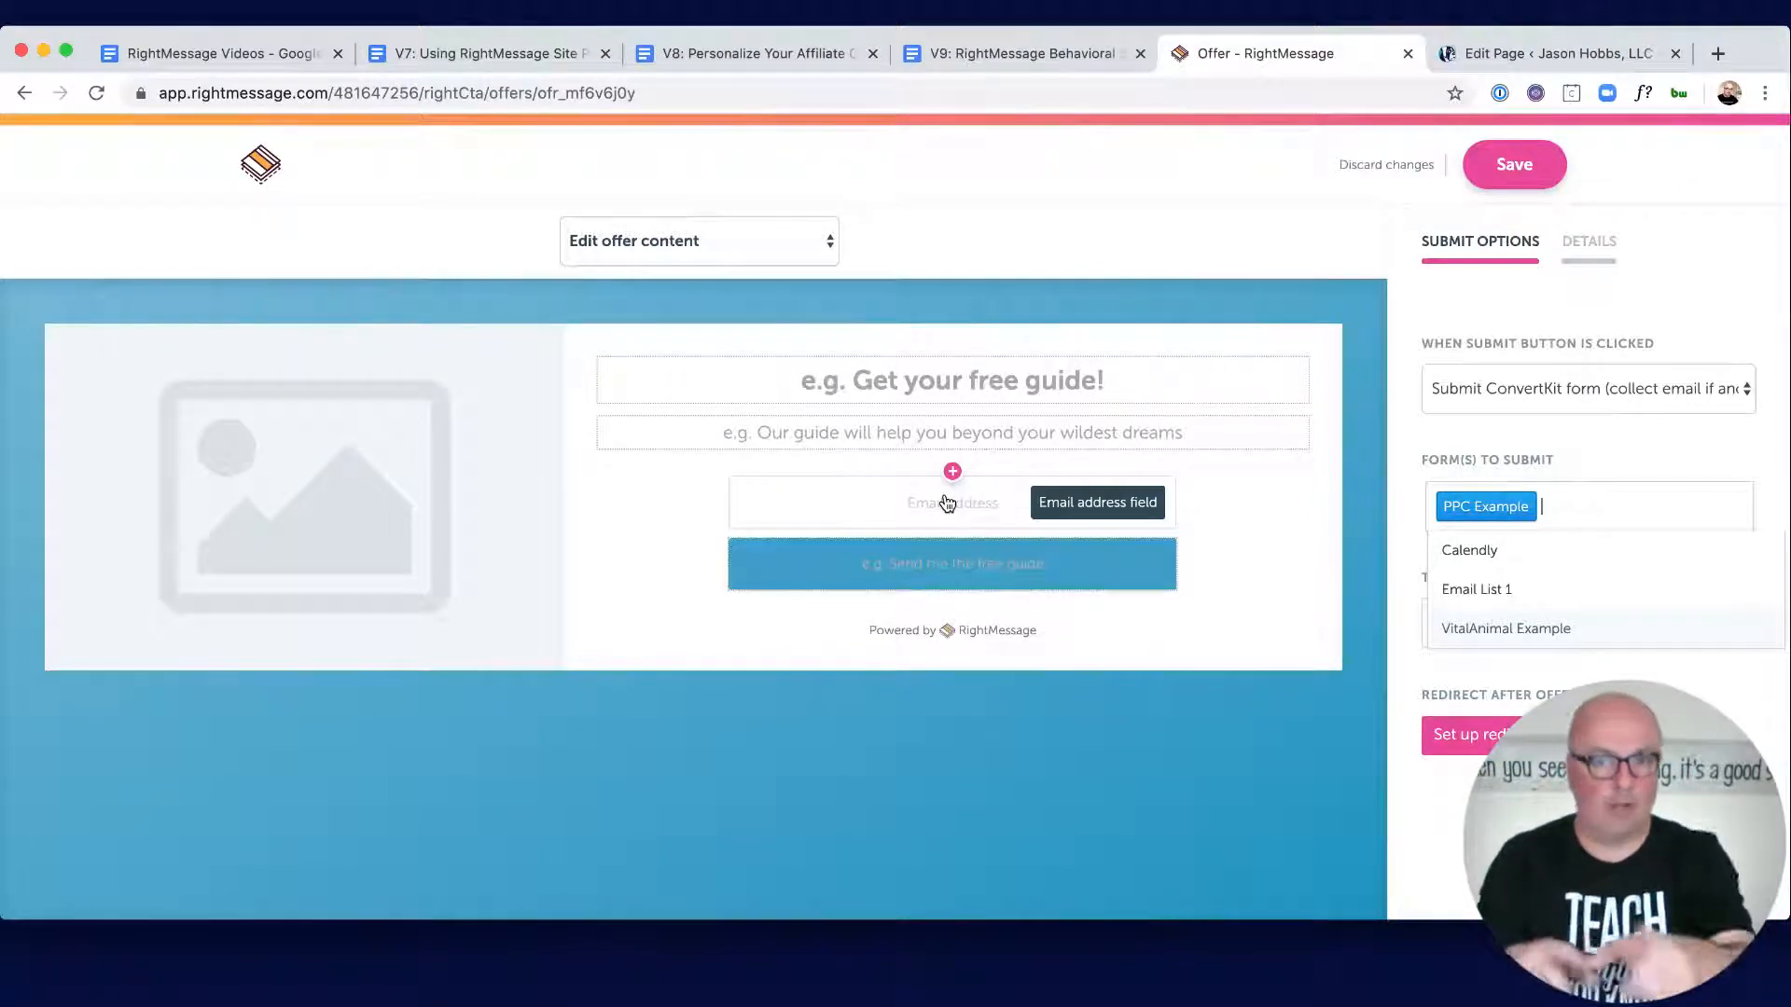
Step: Enter "Get Your Business Rolling Online" as the offer's headline
{"action": "left_click", "coordinate": [937, 390]}
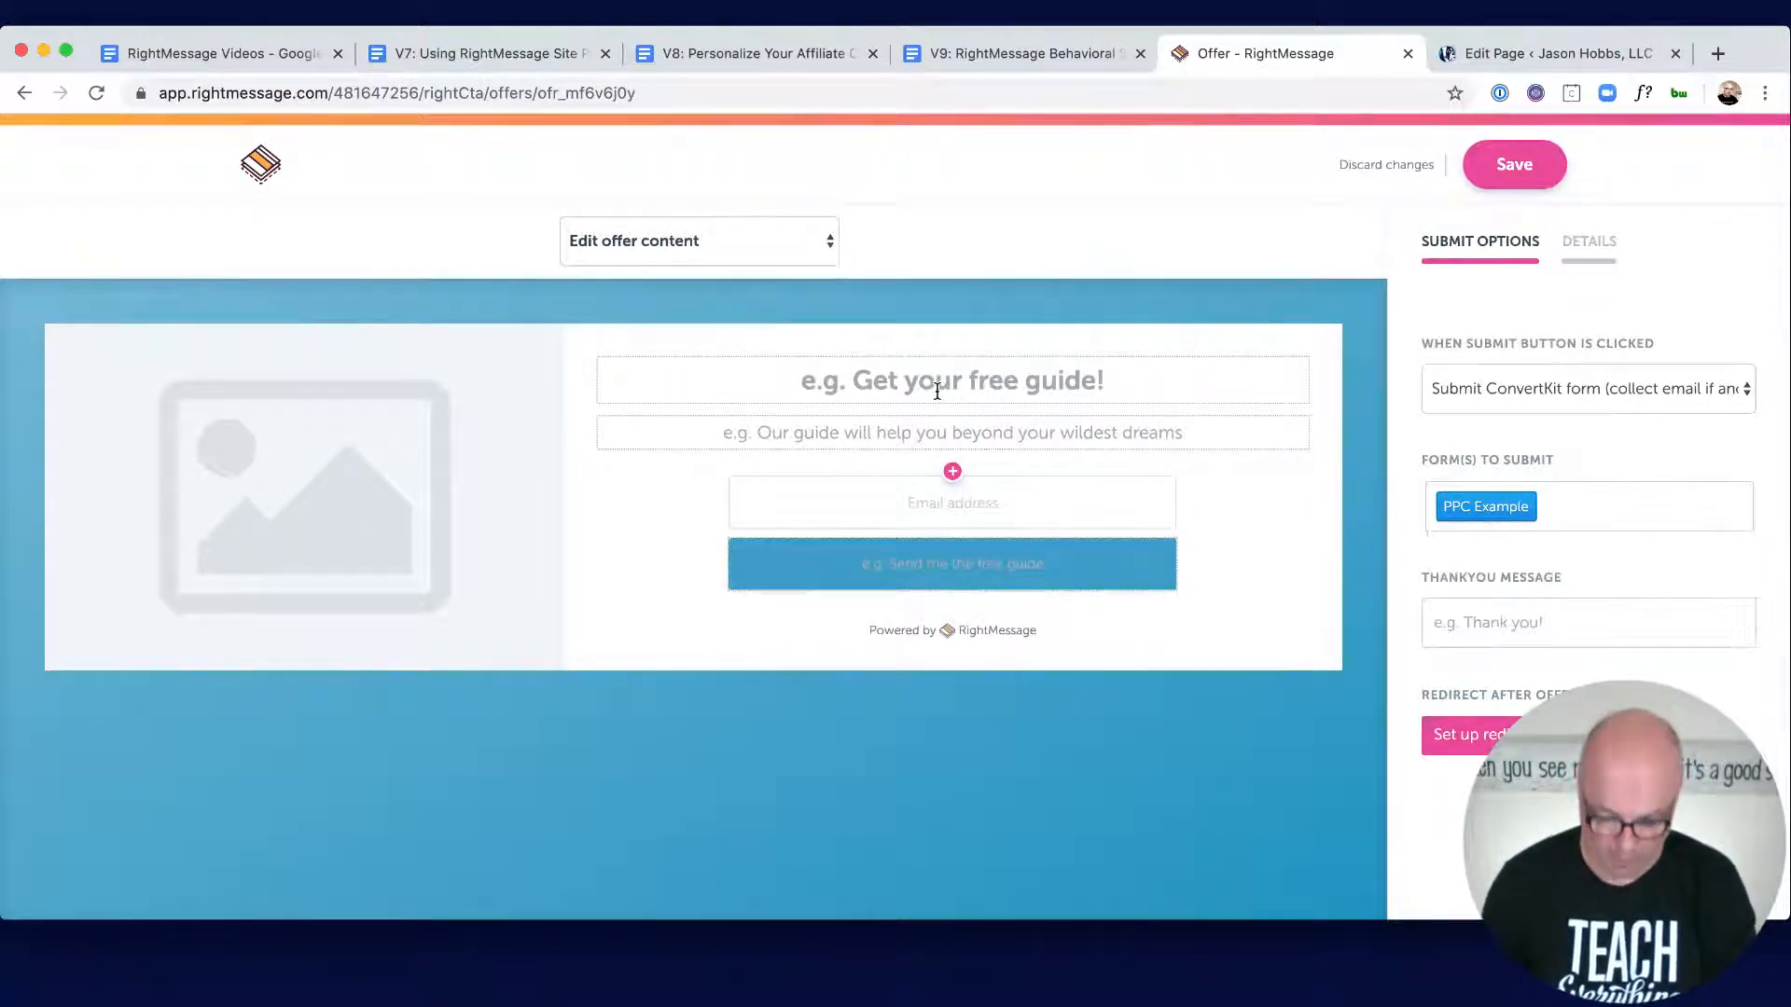
{"action": "type", "text": "Get "}
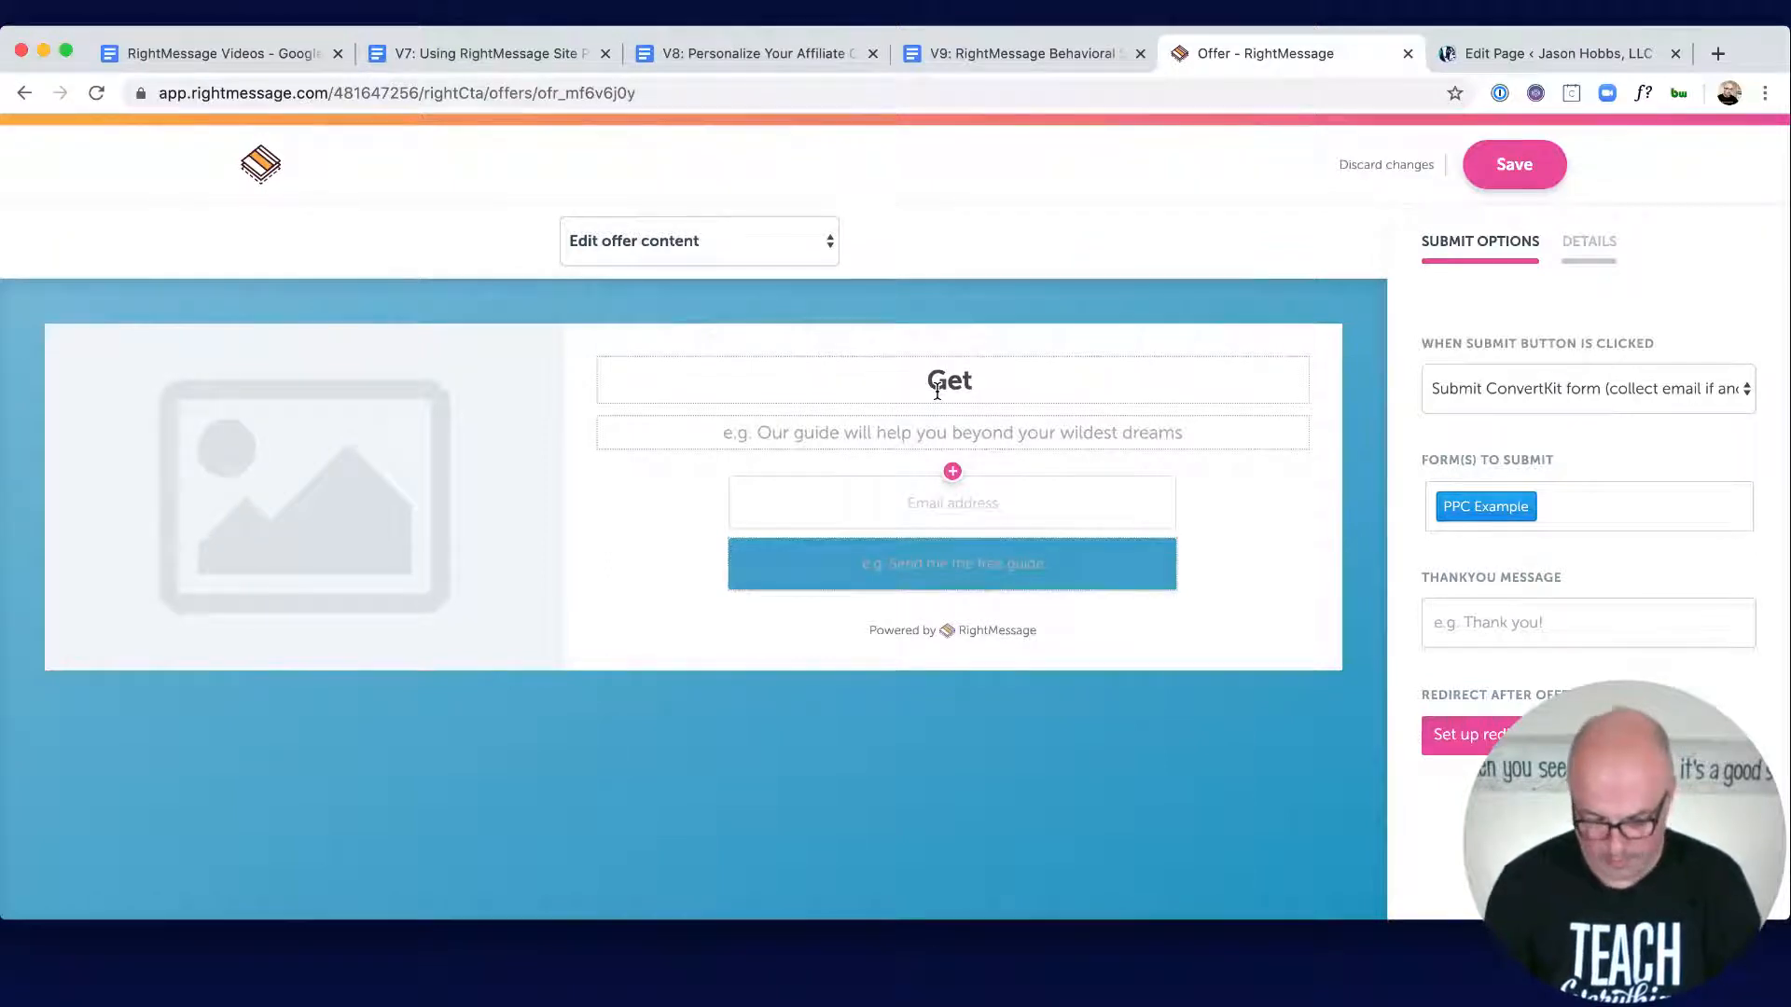
{"action": "type", "text": "Your "}
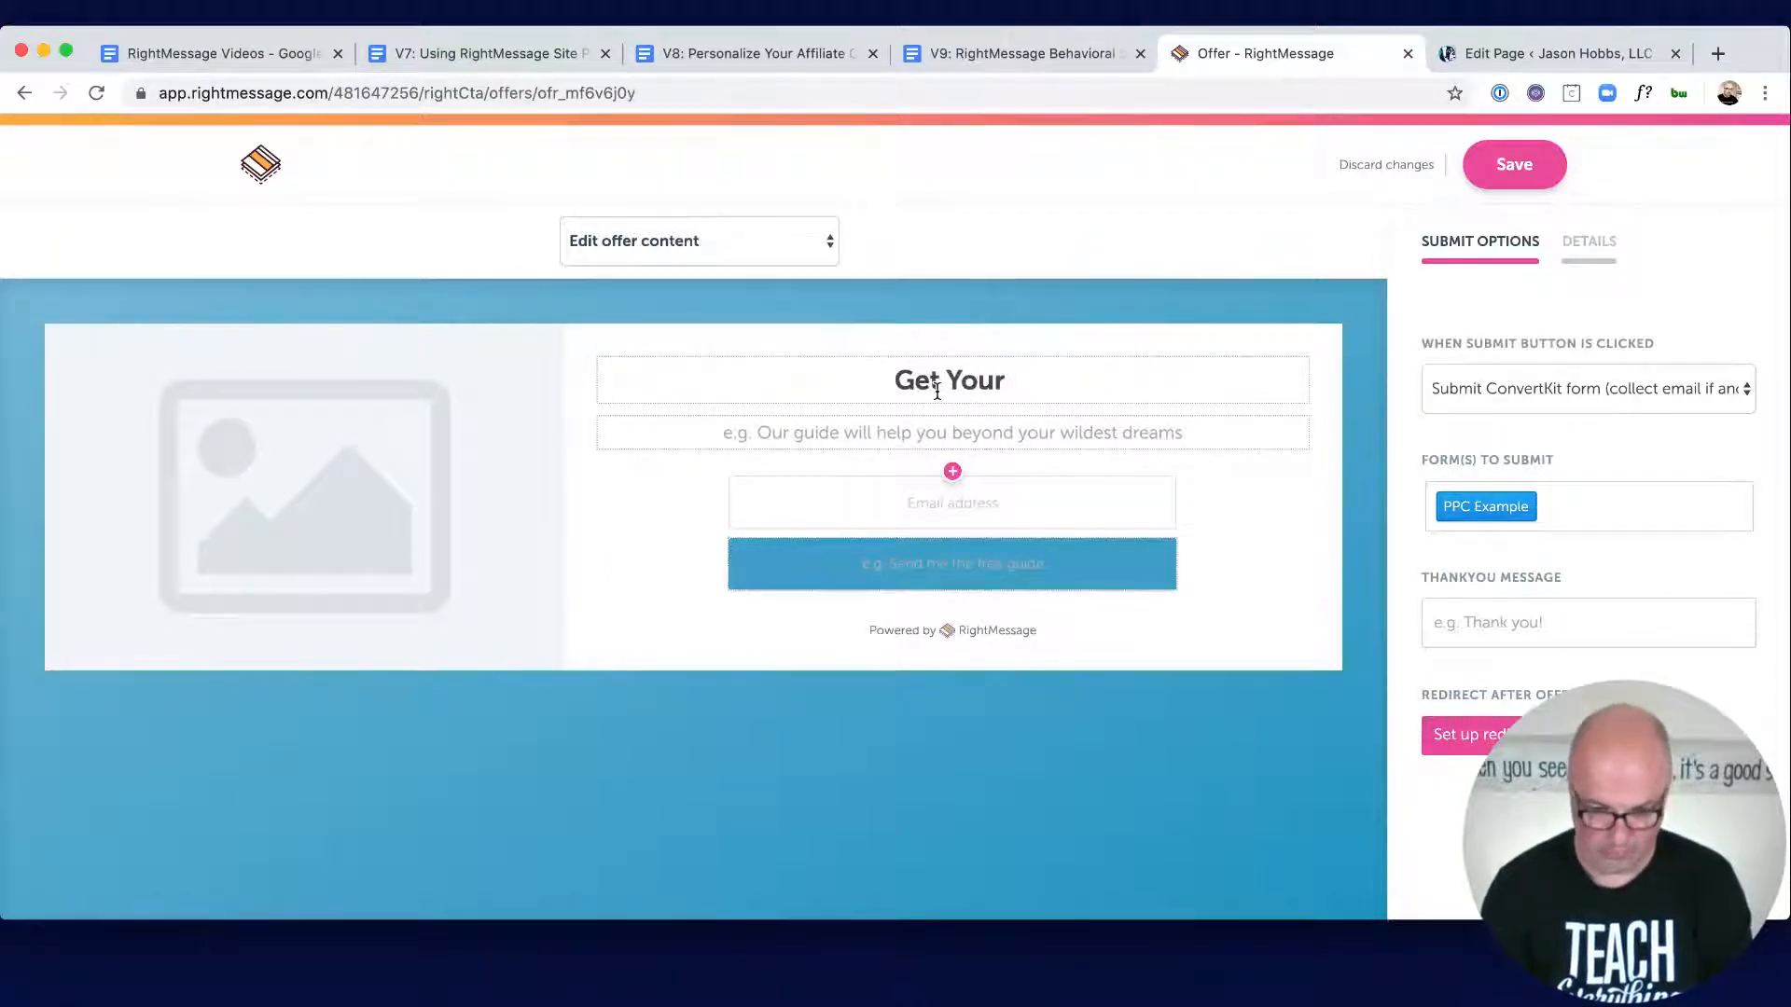
{"action": "type", "text": "Business"}
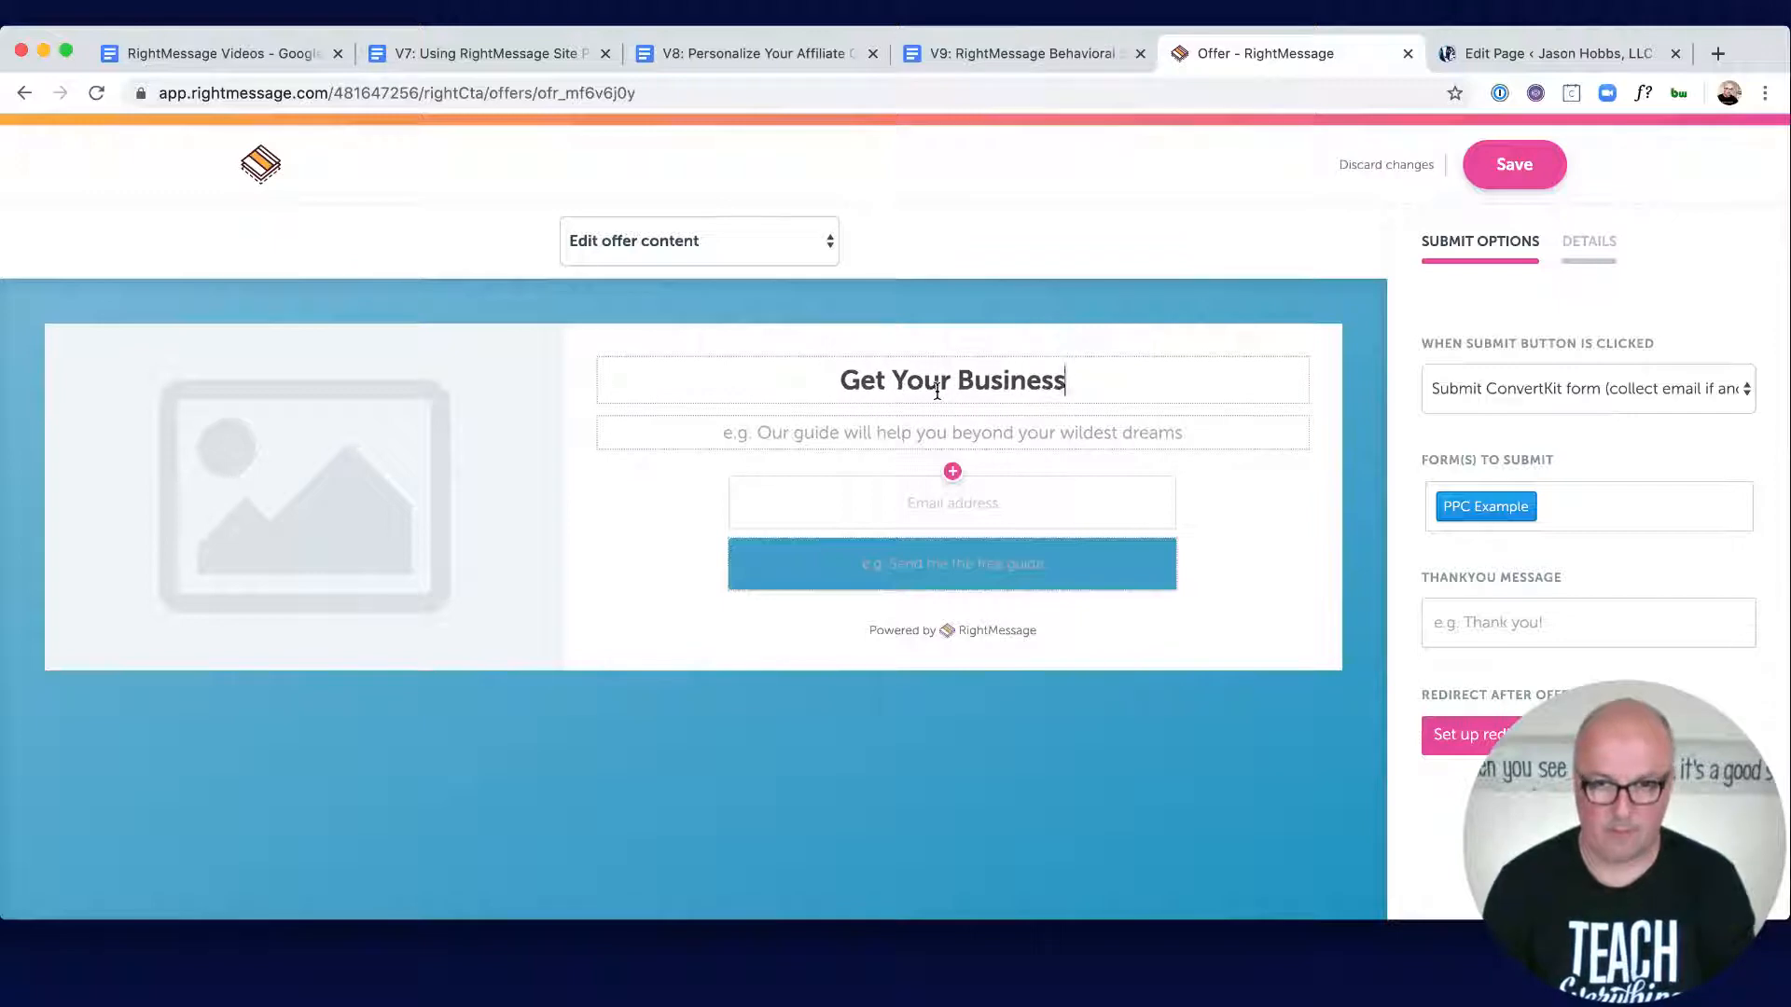
{"action": "type", "text": " Rolling Online"}
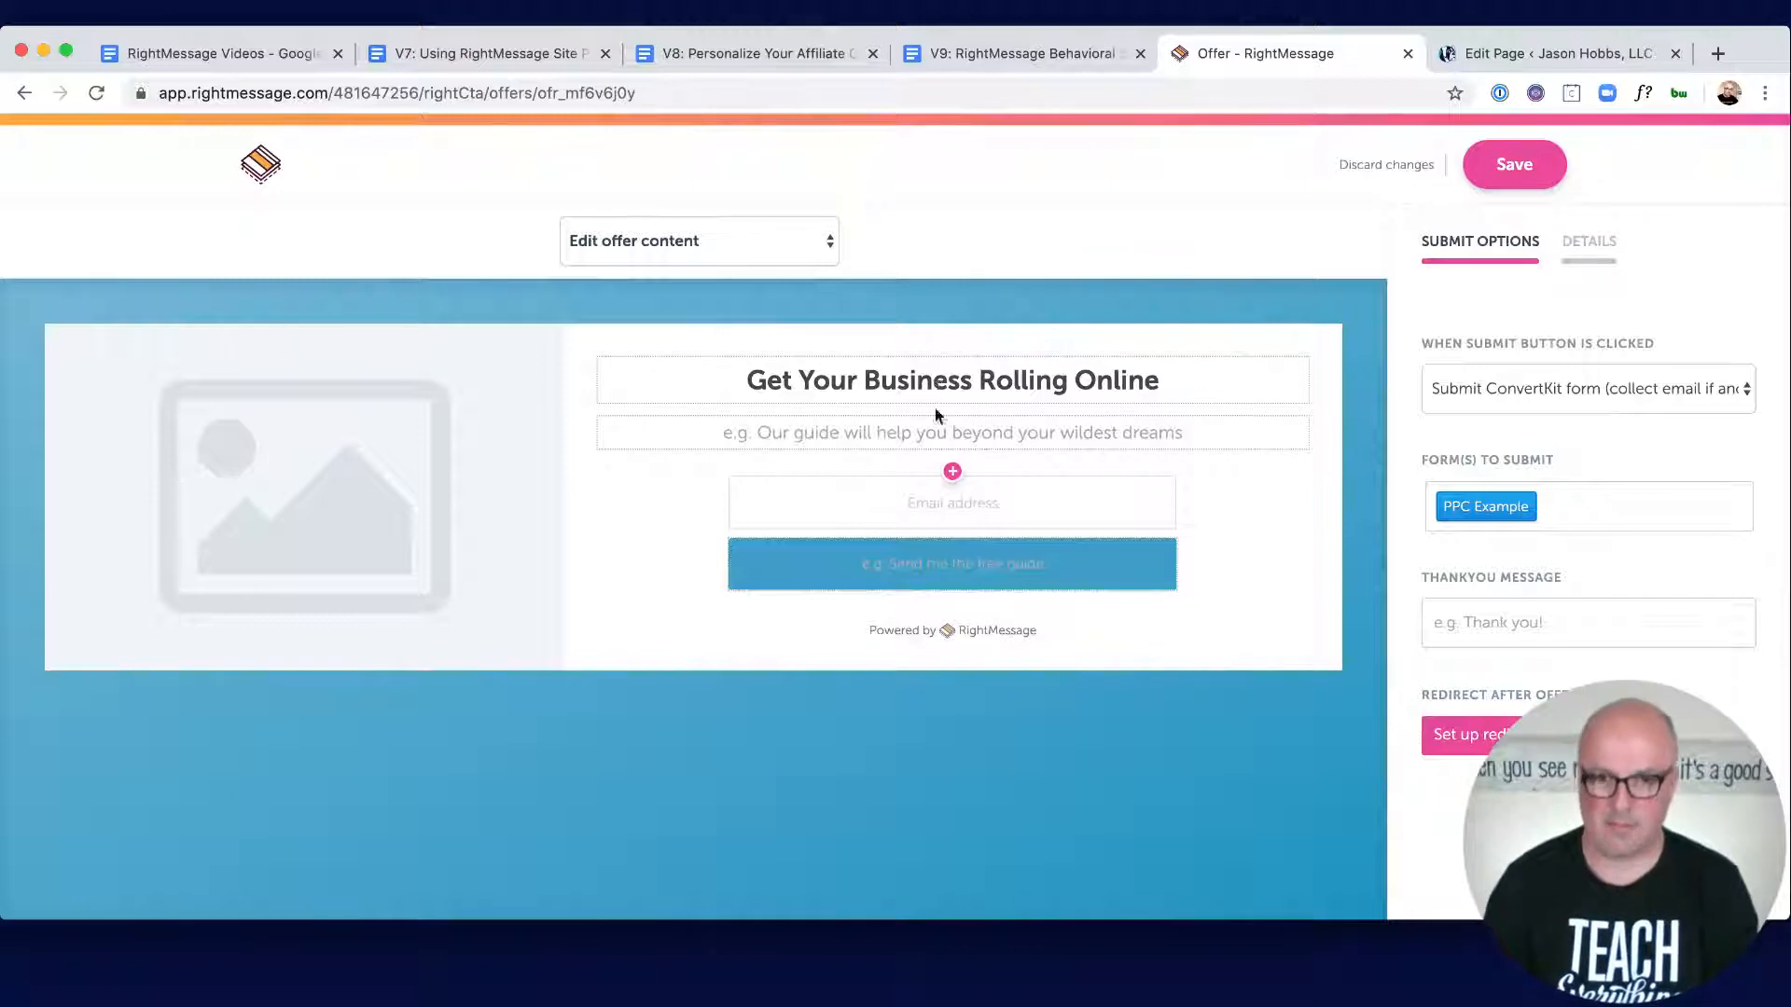
Step: Set the offer's submit button text to "I'm ready to get rolling!"
{"action": "left_click", "coordinate": [931, 567]}
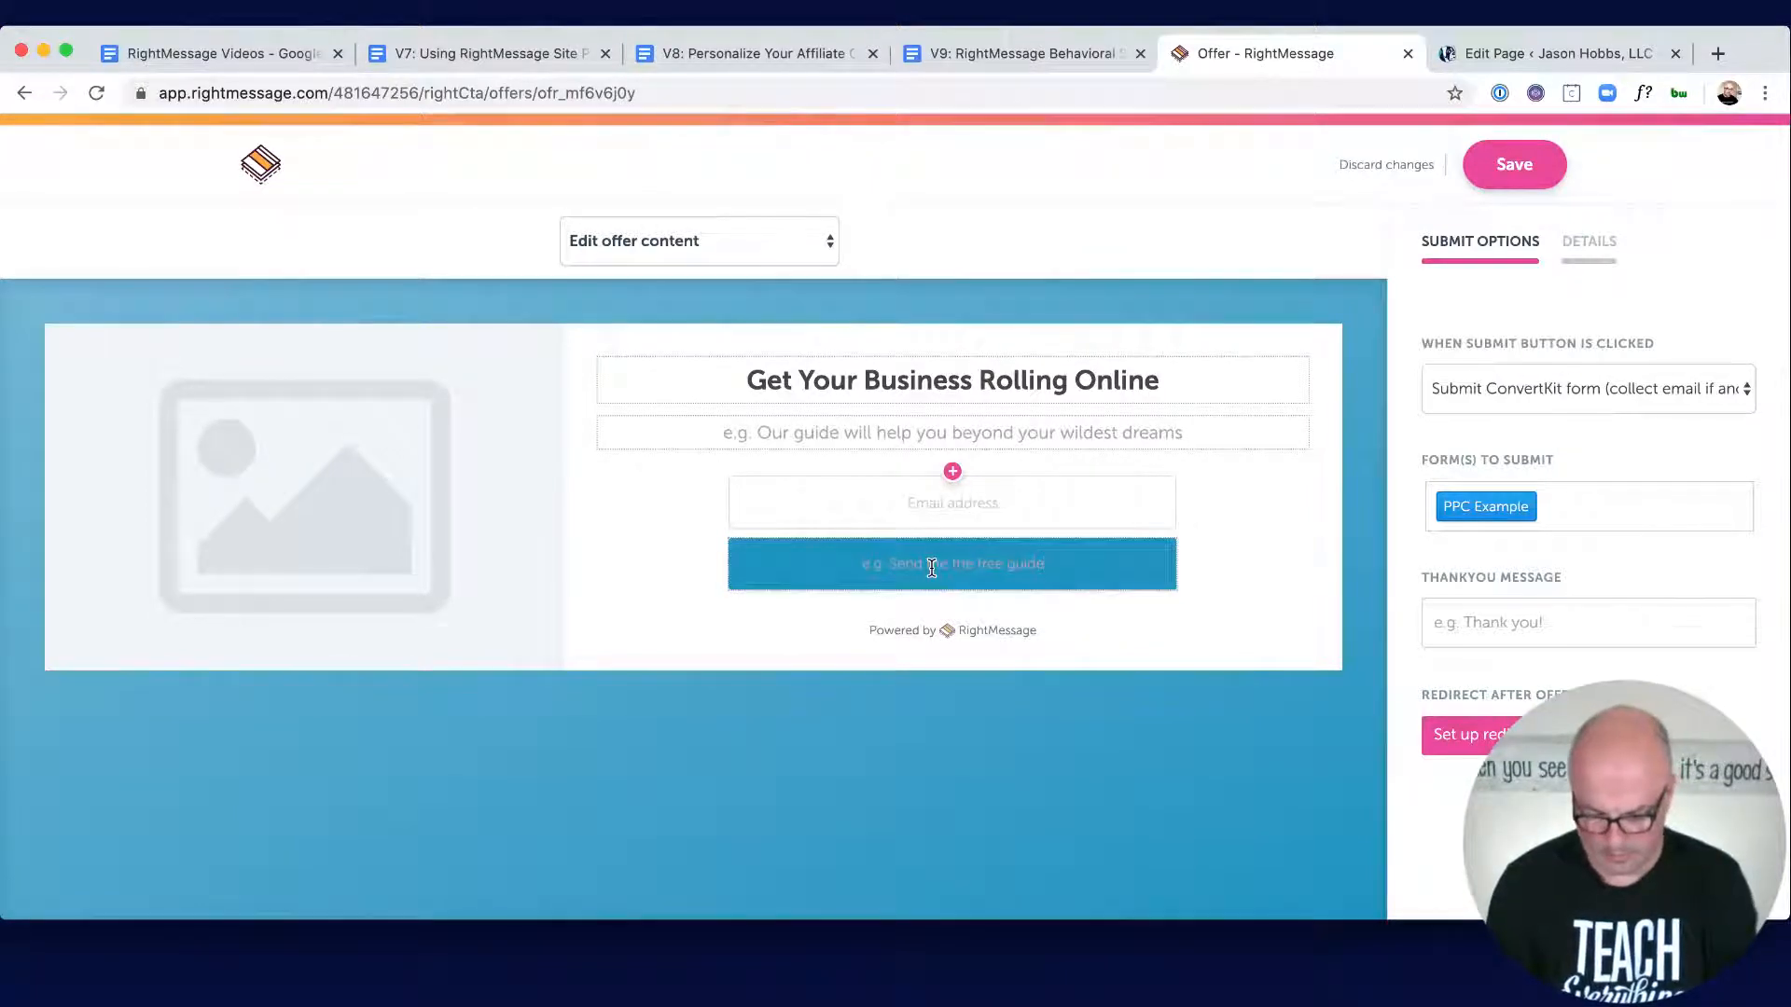
{"action": "type", "text": "I'm read"}
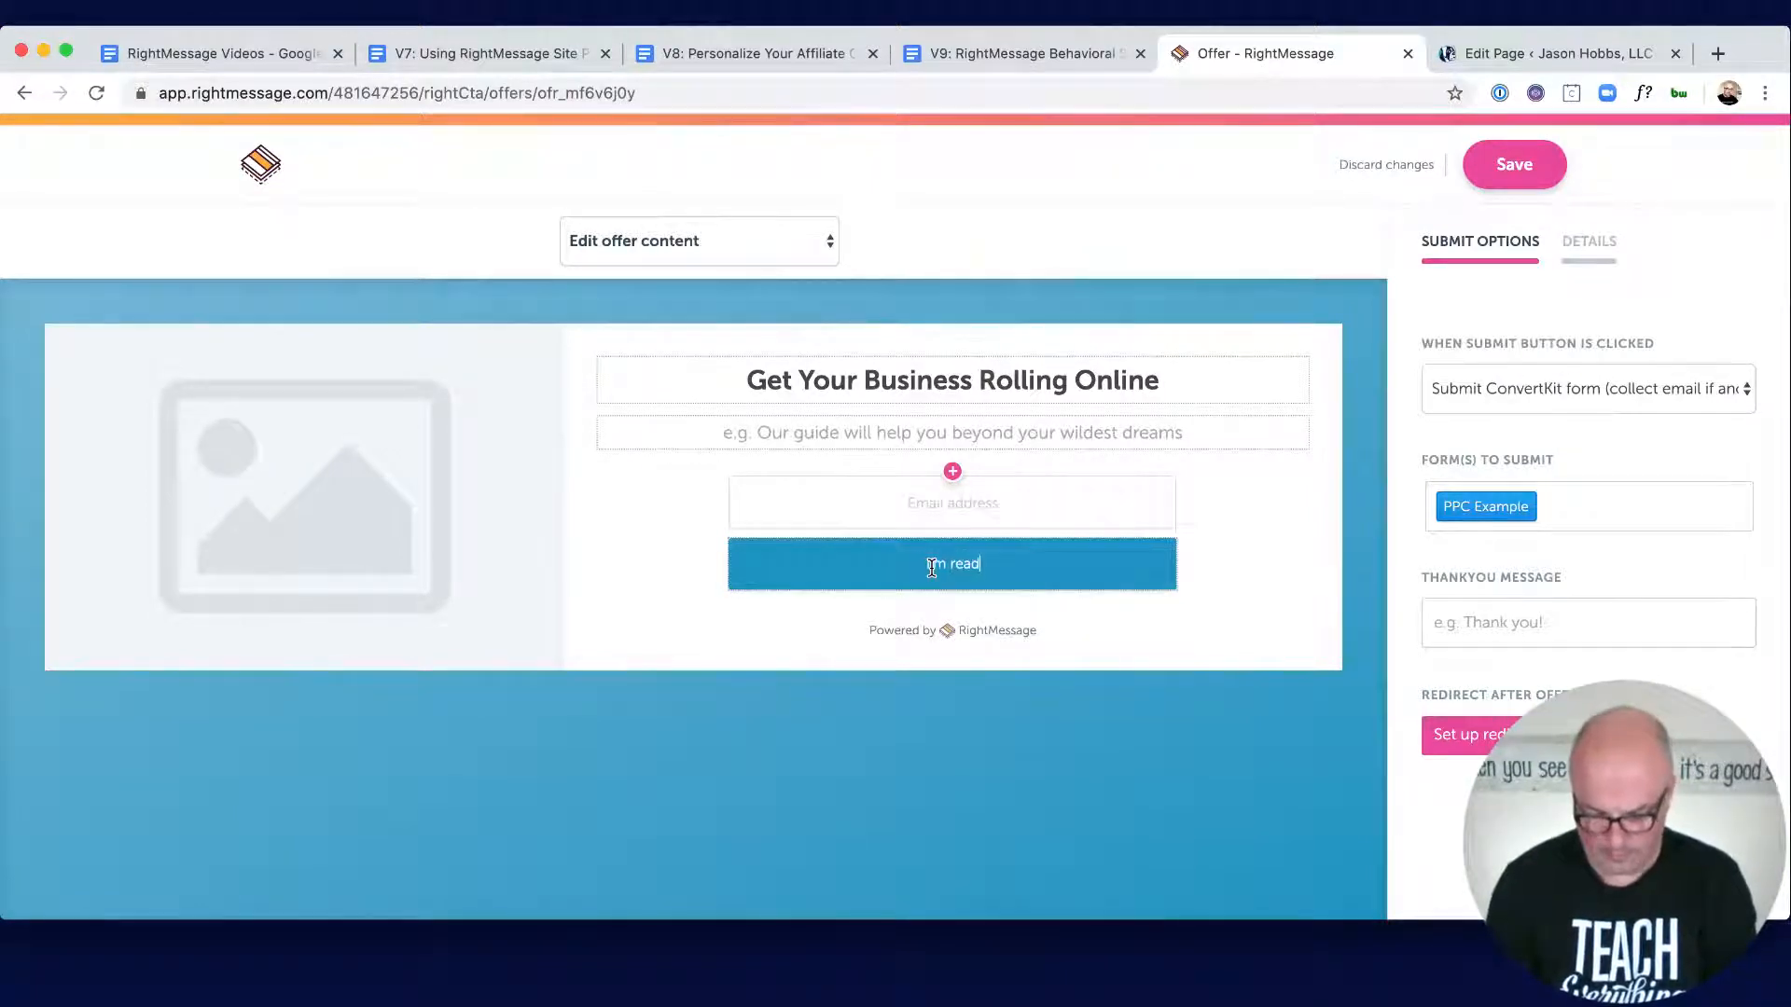
{"action": "type", "text": "y to get rolling!"}
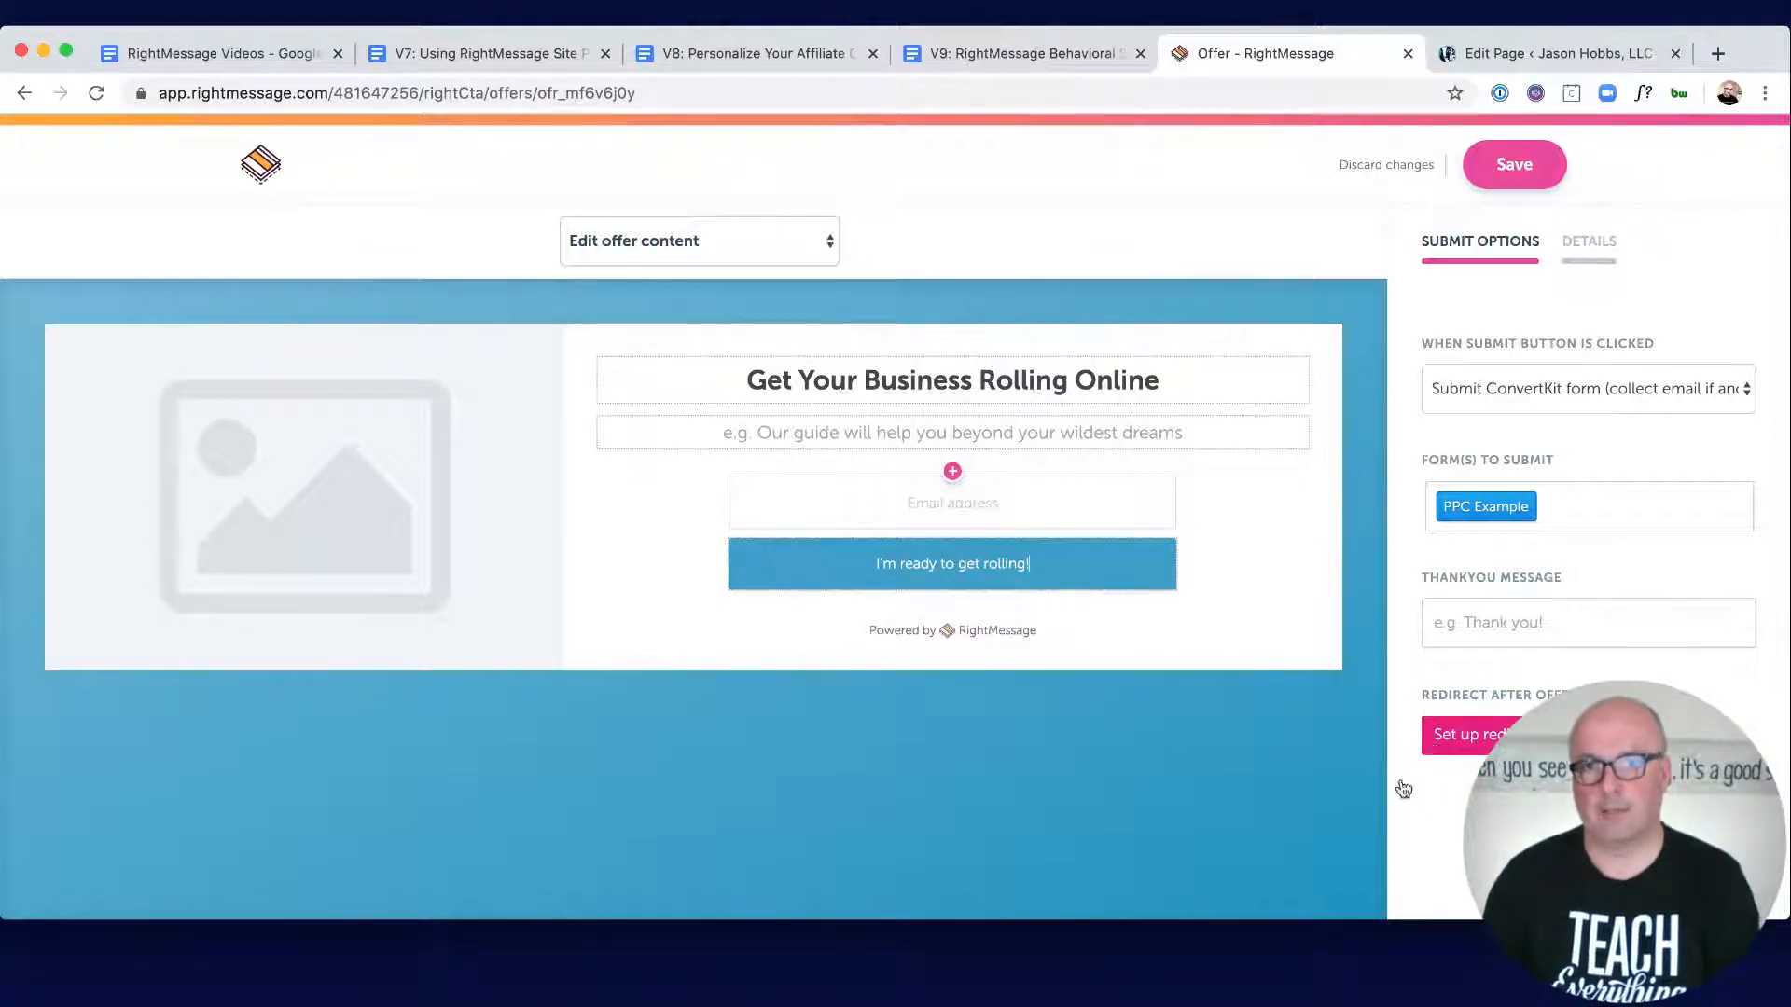
Step: Switch to the WordPress page editor and view the PPC Example 1 page in a new browser tab
{"action": "left_click", "coordinate": [1530, 53]}
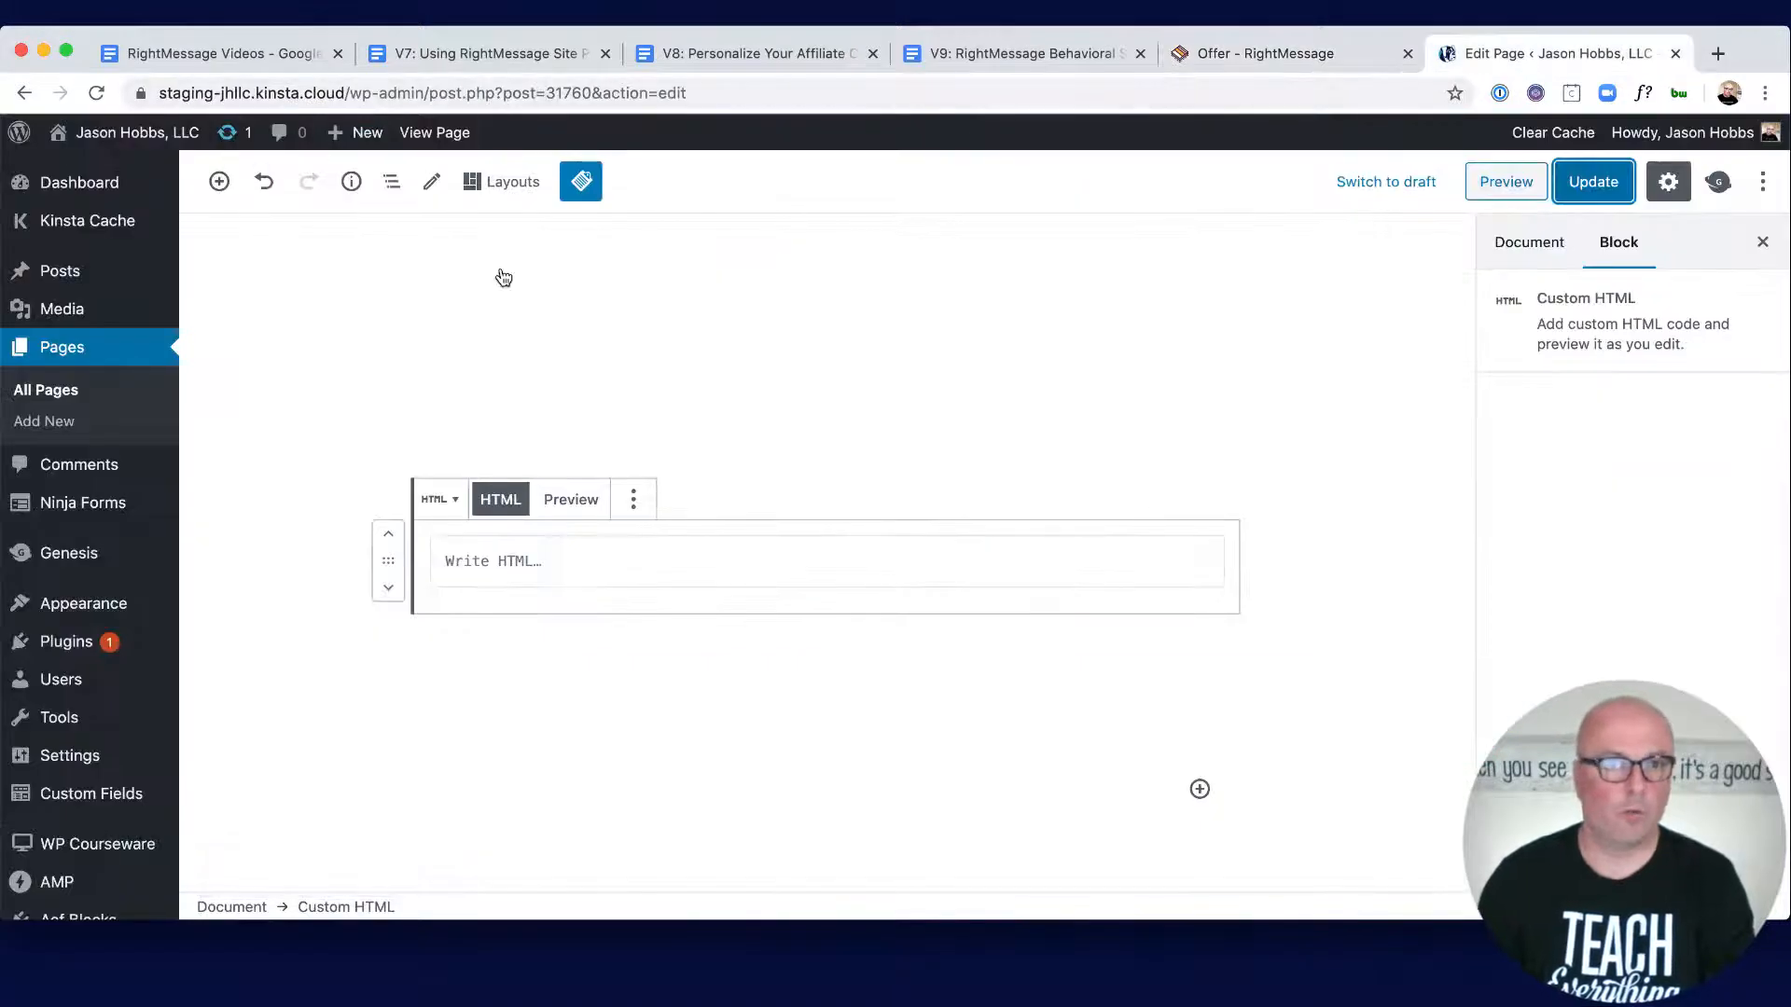
{"action": "right_click", "coordinate": [434, 132]}
{"action": "left_click", "coordinate": [500, 144]}
{"action": "left_click", "coordinate": [1548, 56]}
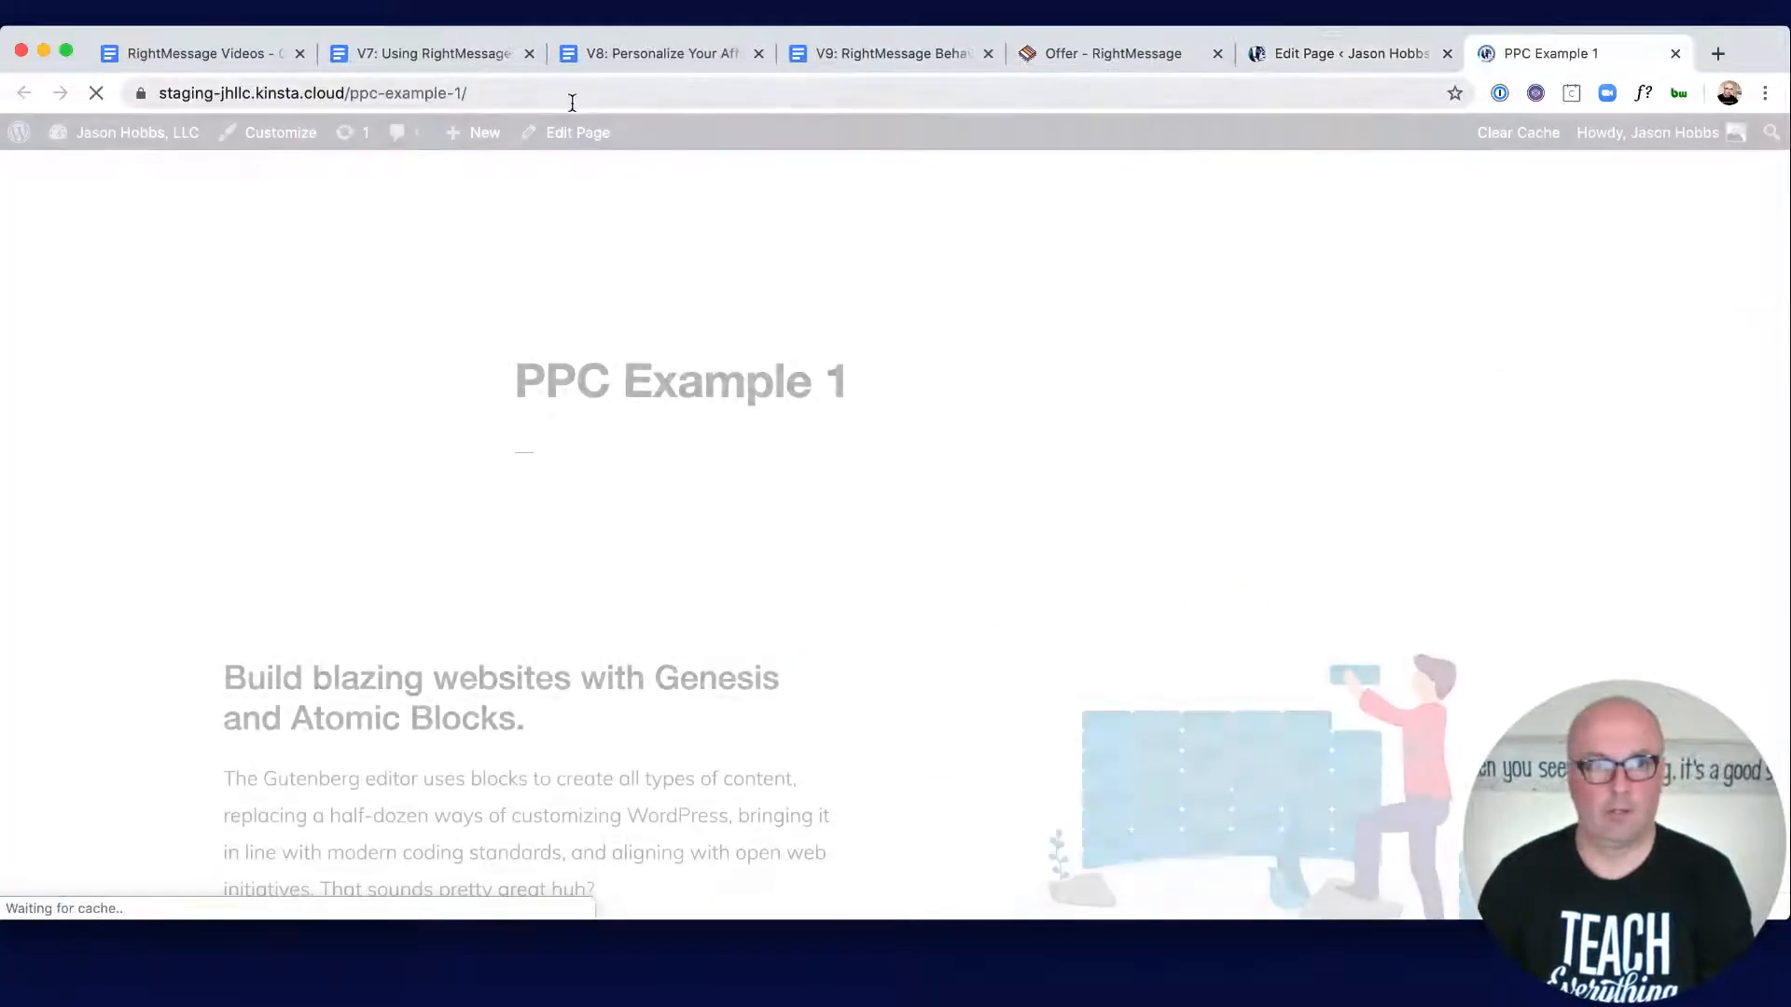
Step: Go to the ppc-example-1/success page on the staging site and copy its URL
{"action": "left_click", "coordinate": [583, 94]}
{"action": "left_click", "coordinate": [586, 93]}
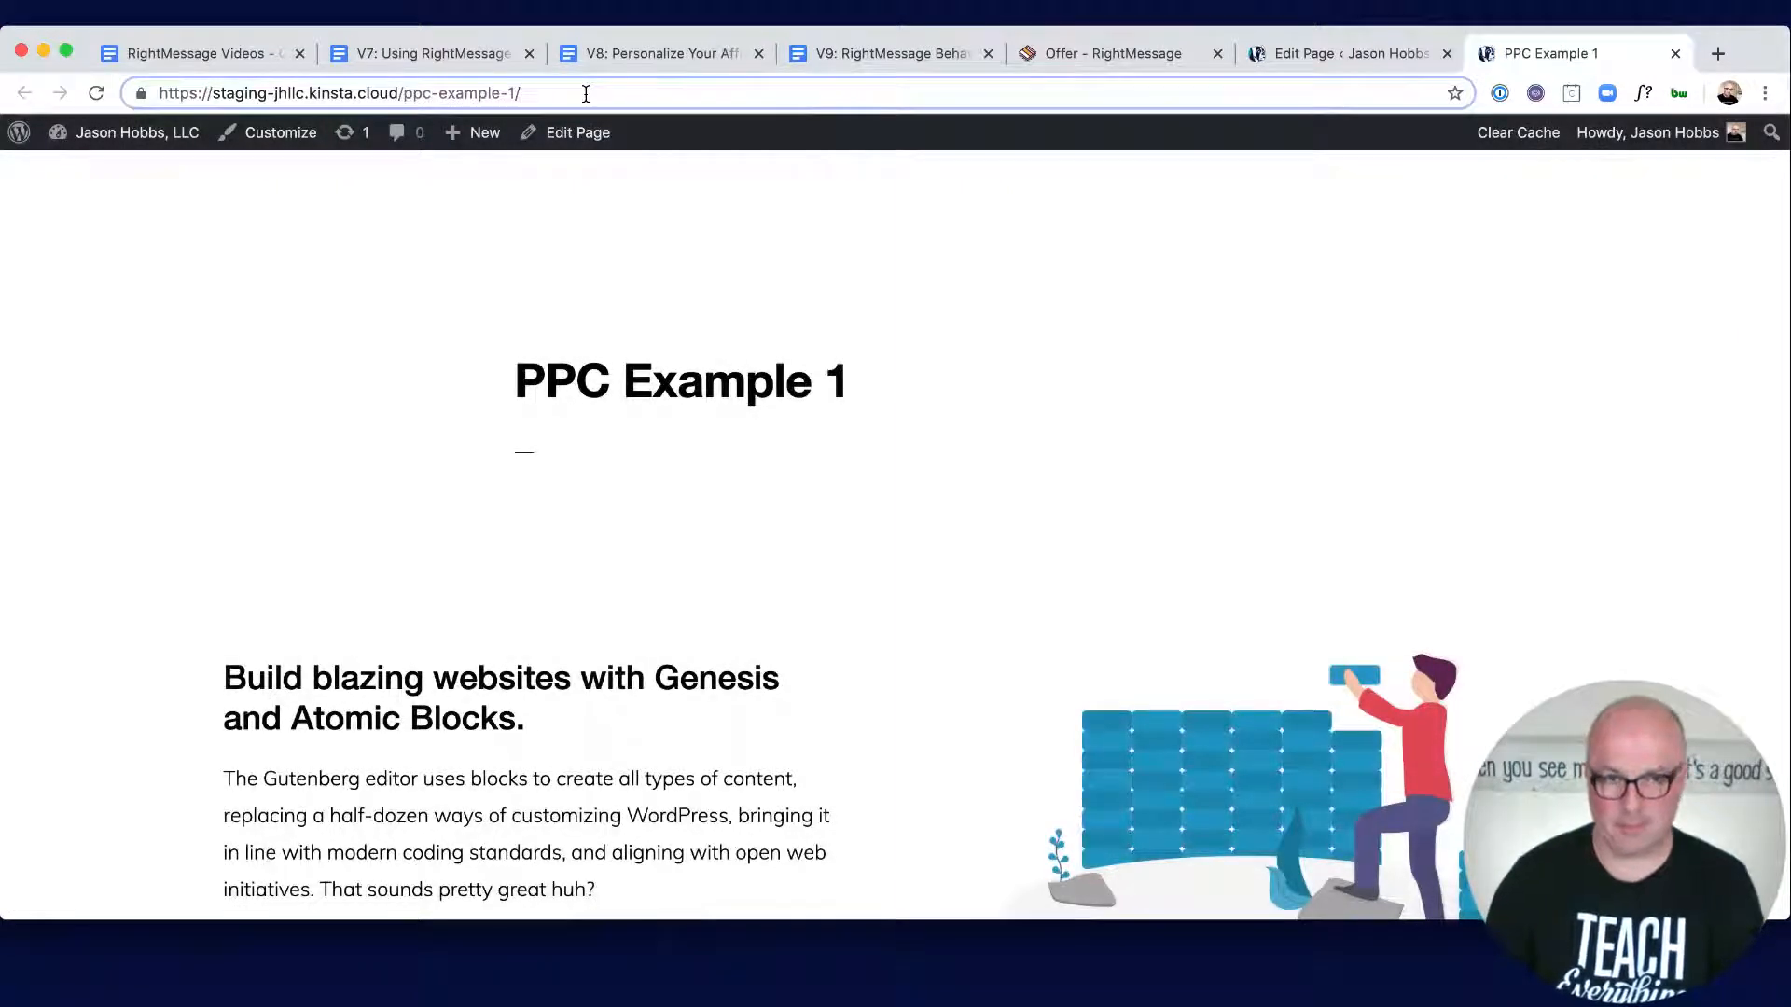
{"action": "type", "text": "success"}
{"action": "key", "text": "Return"}
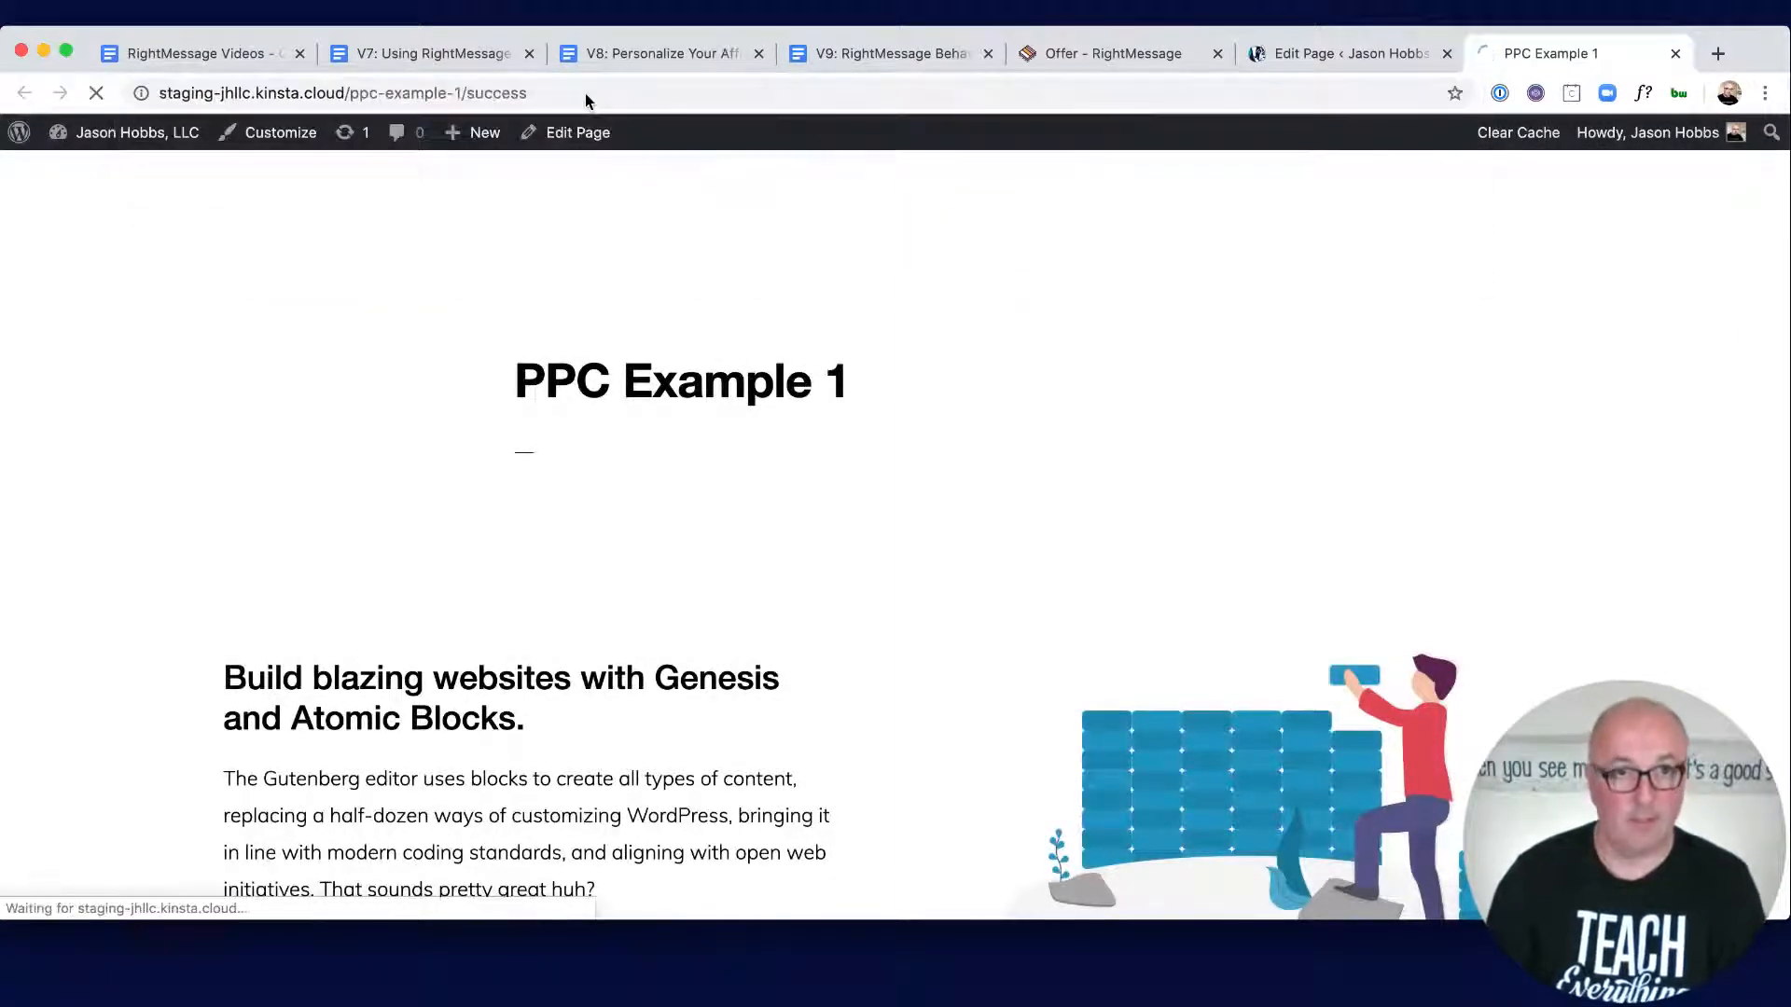
{"action": "left_click", "coordinate": [586, 90]}
{"action": "key", "text": "super+c"}
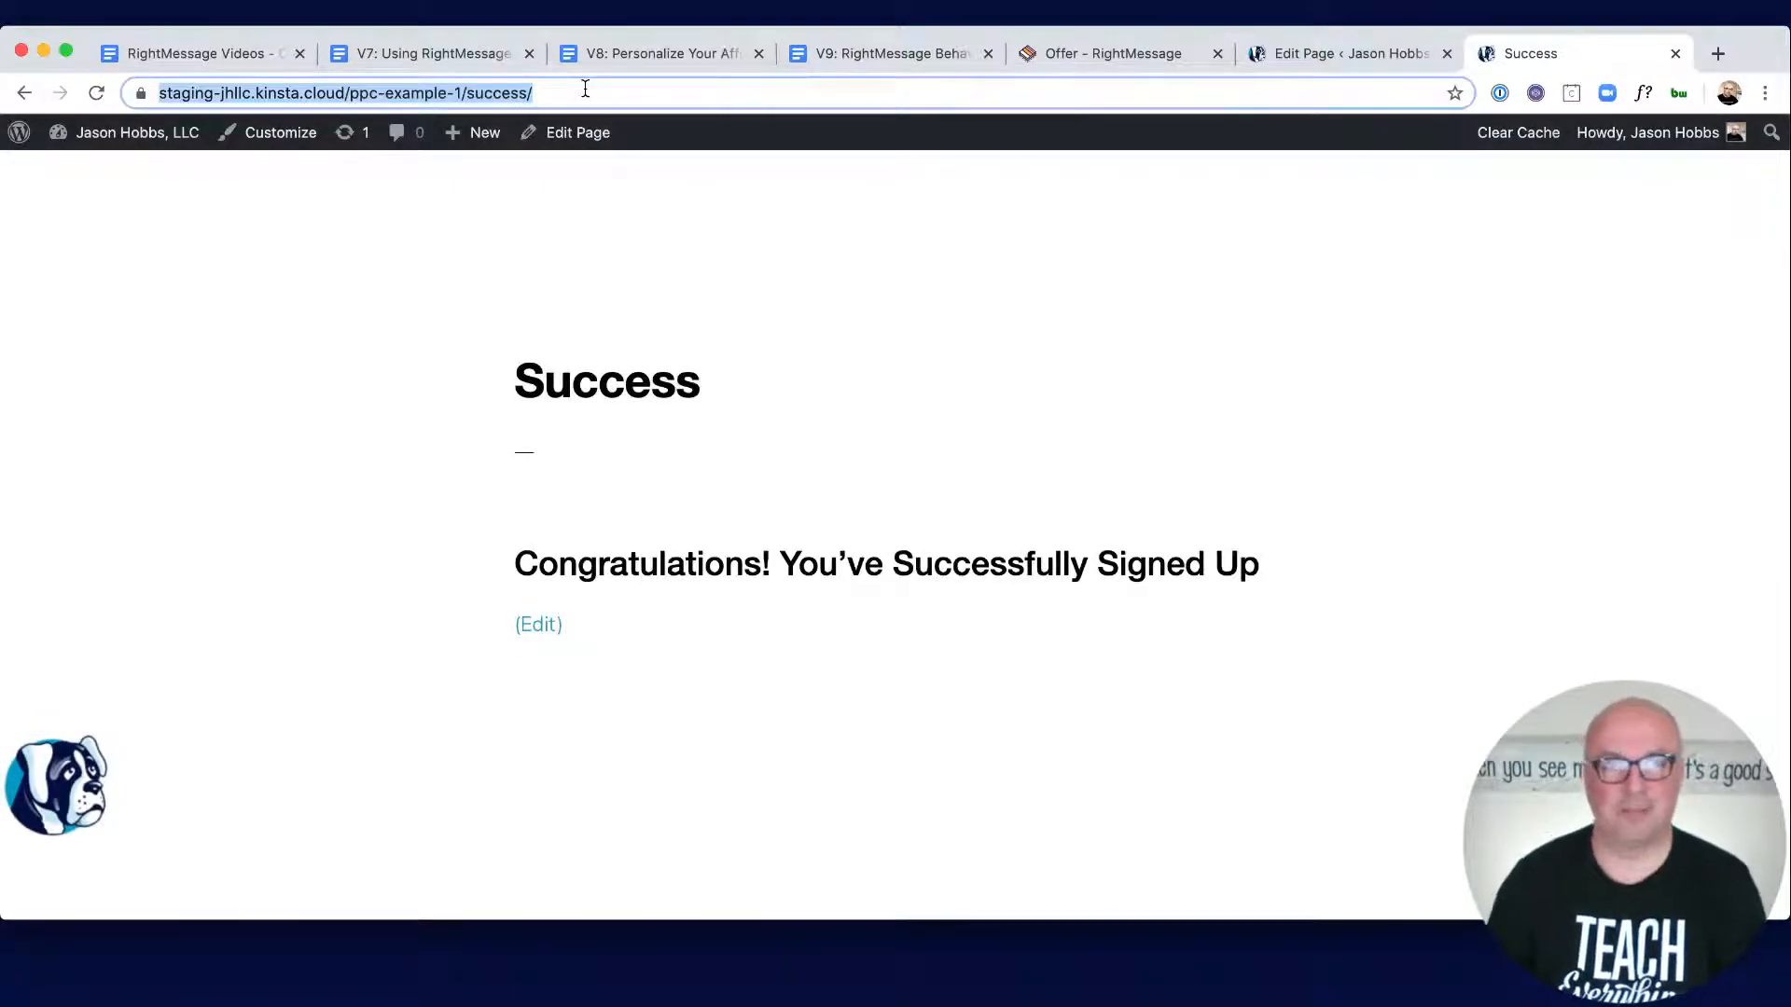
{"action": "left_click", "coordinate": [1082, 54]}
{"action": "left_click", "coordinate": [1475, 735]}
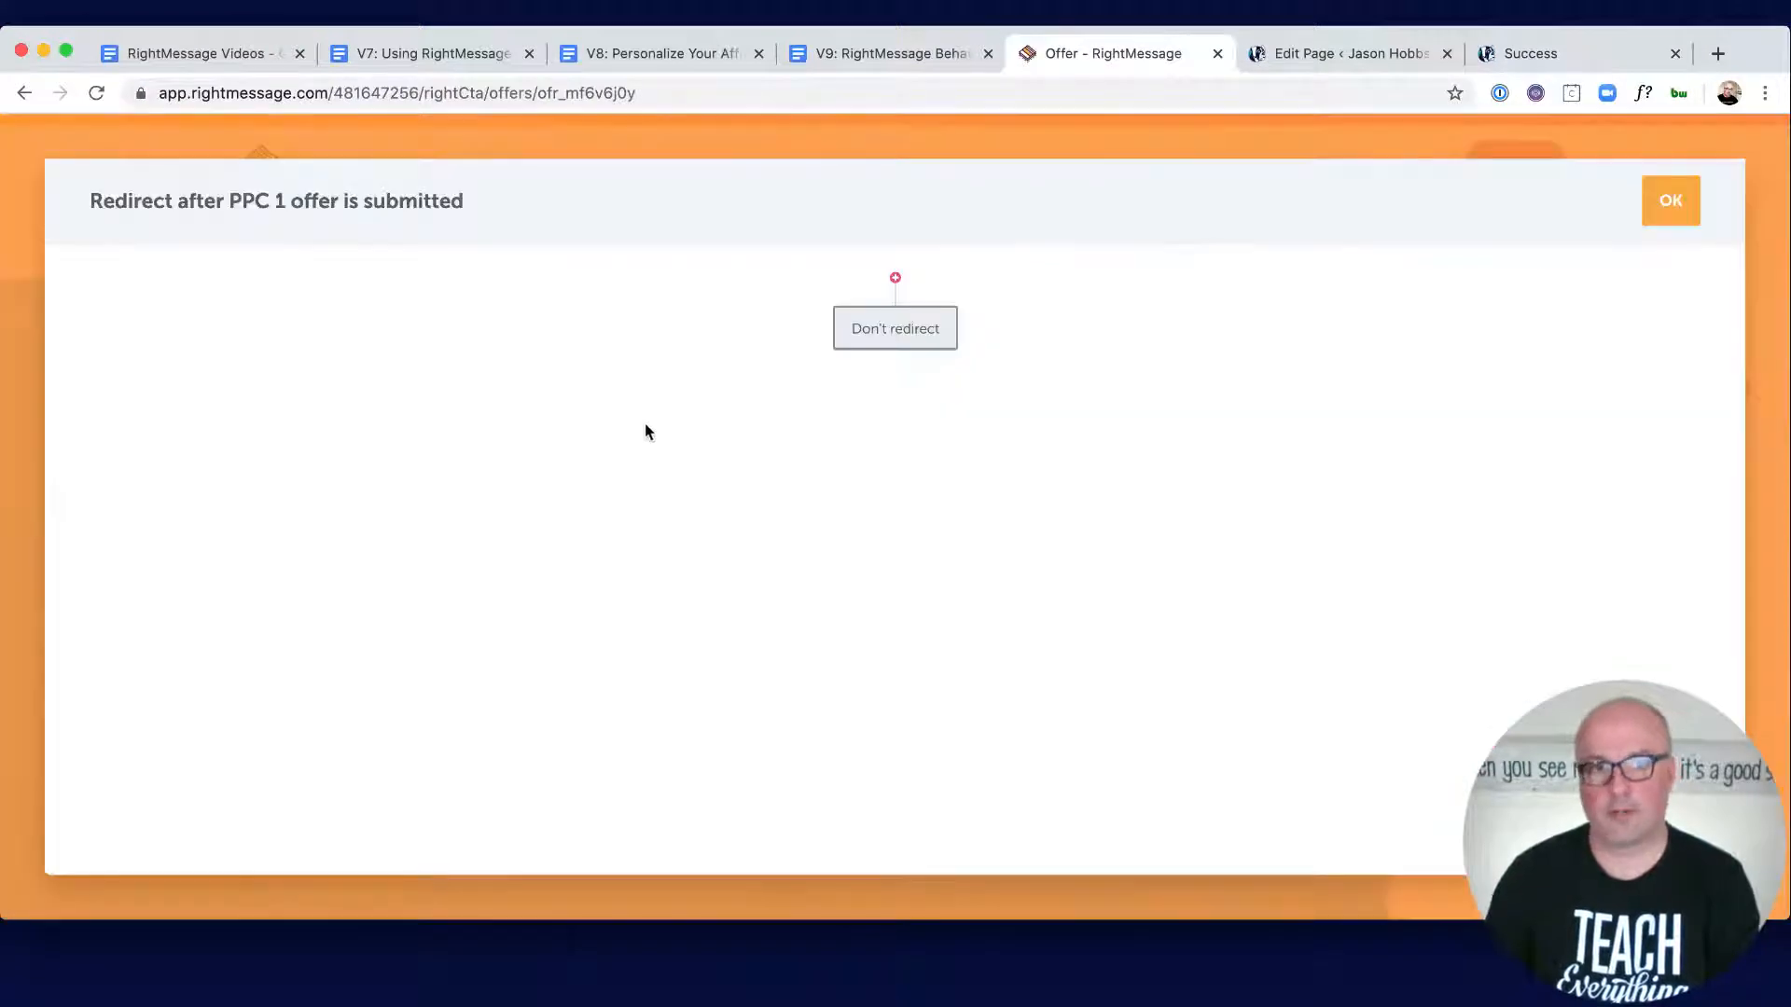
{"action": "left_click", "coordinate": [919, 324]}
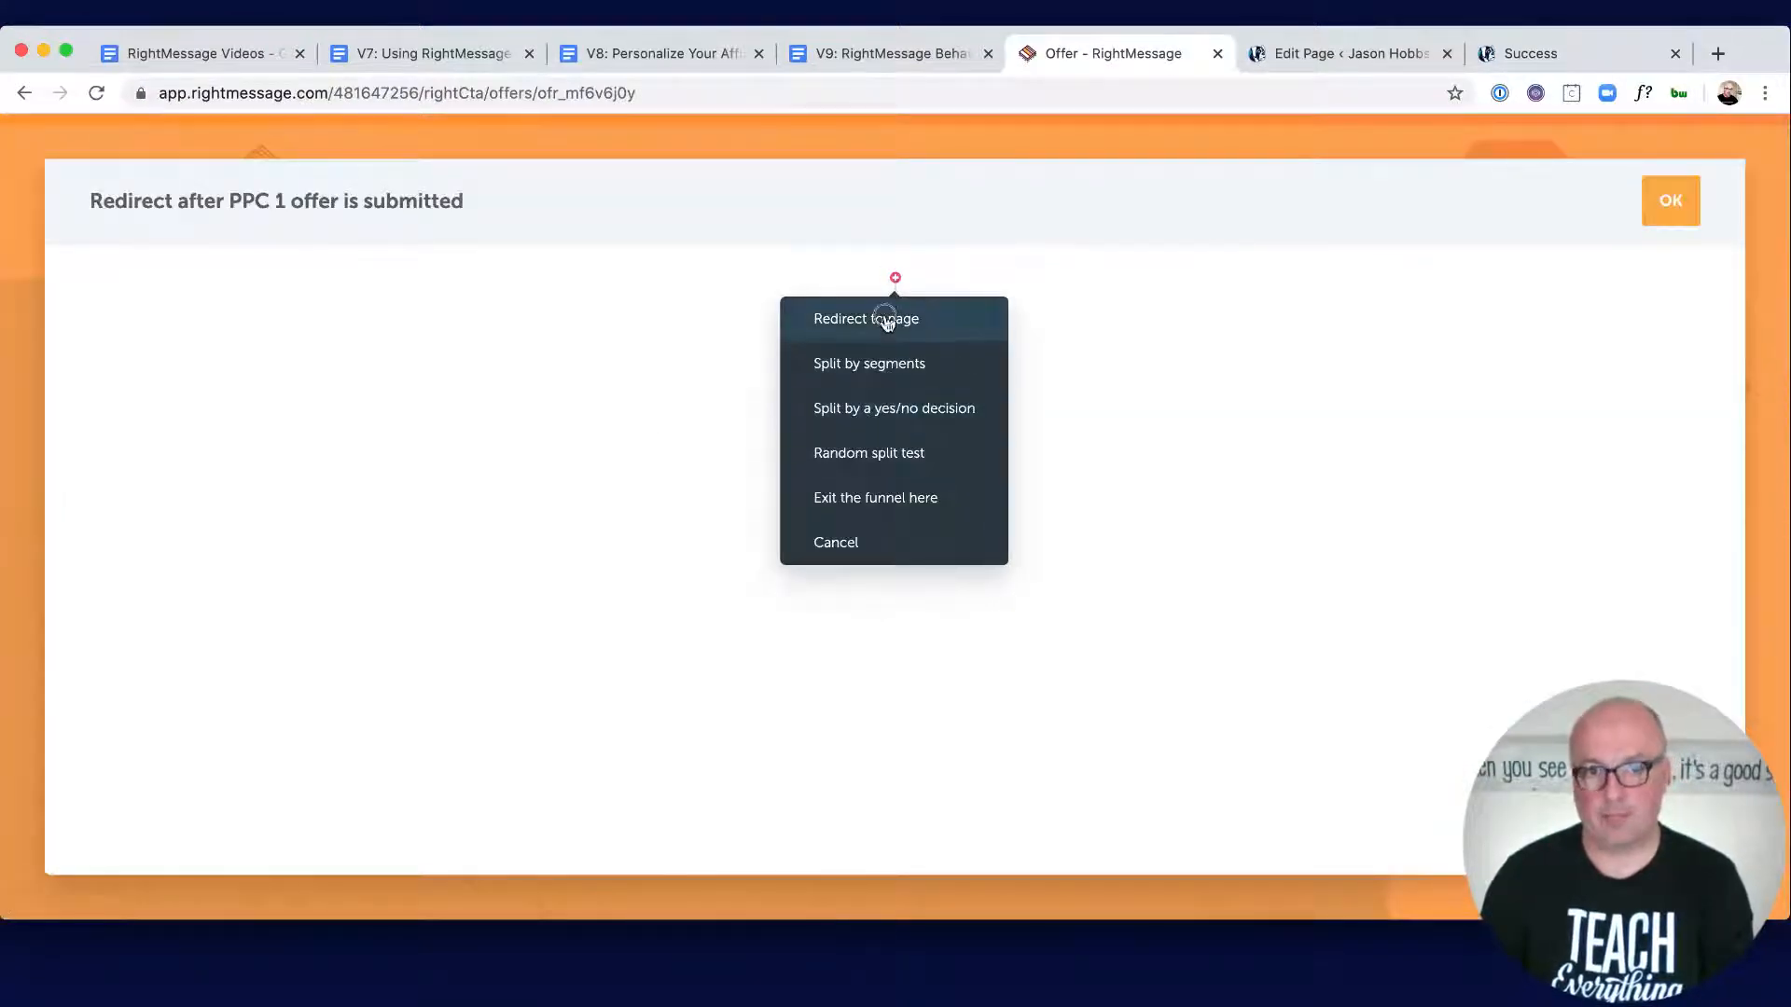
{"action": "left_click", "coordinate": [887, 320]}
{"action": "left_click", "coordinate": [856, 288]}
{"action": "key", "text": "super+v"}
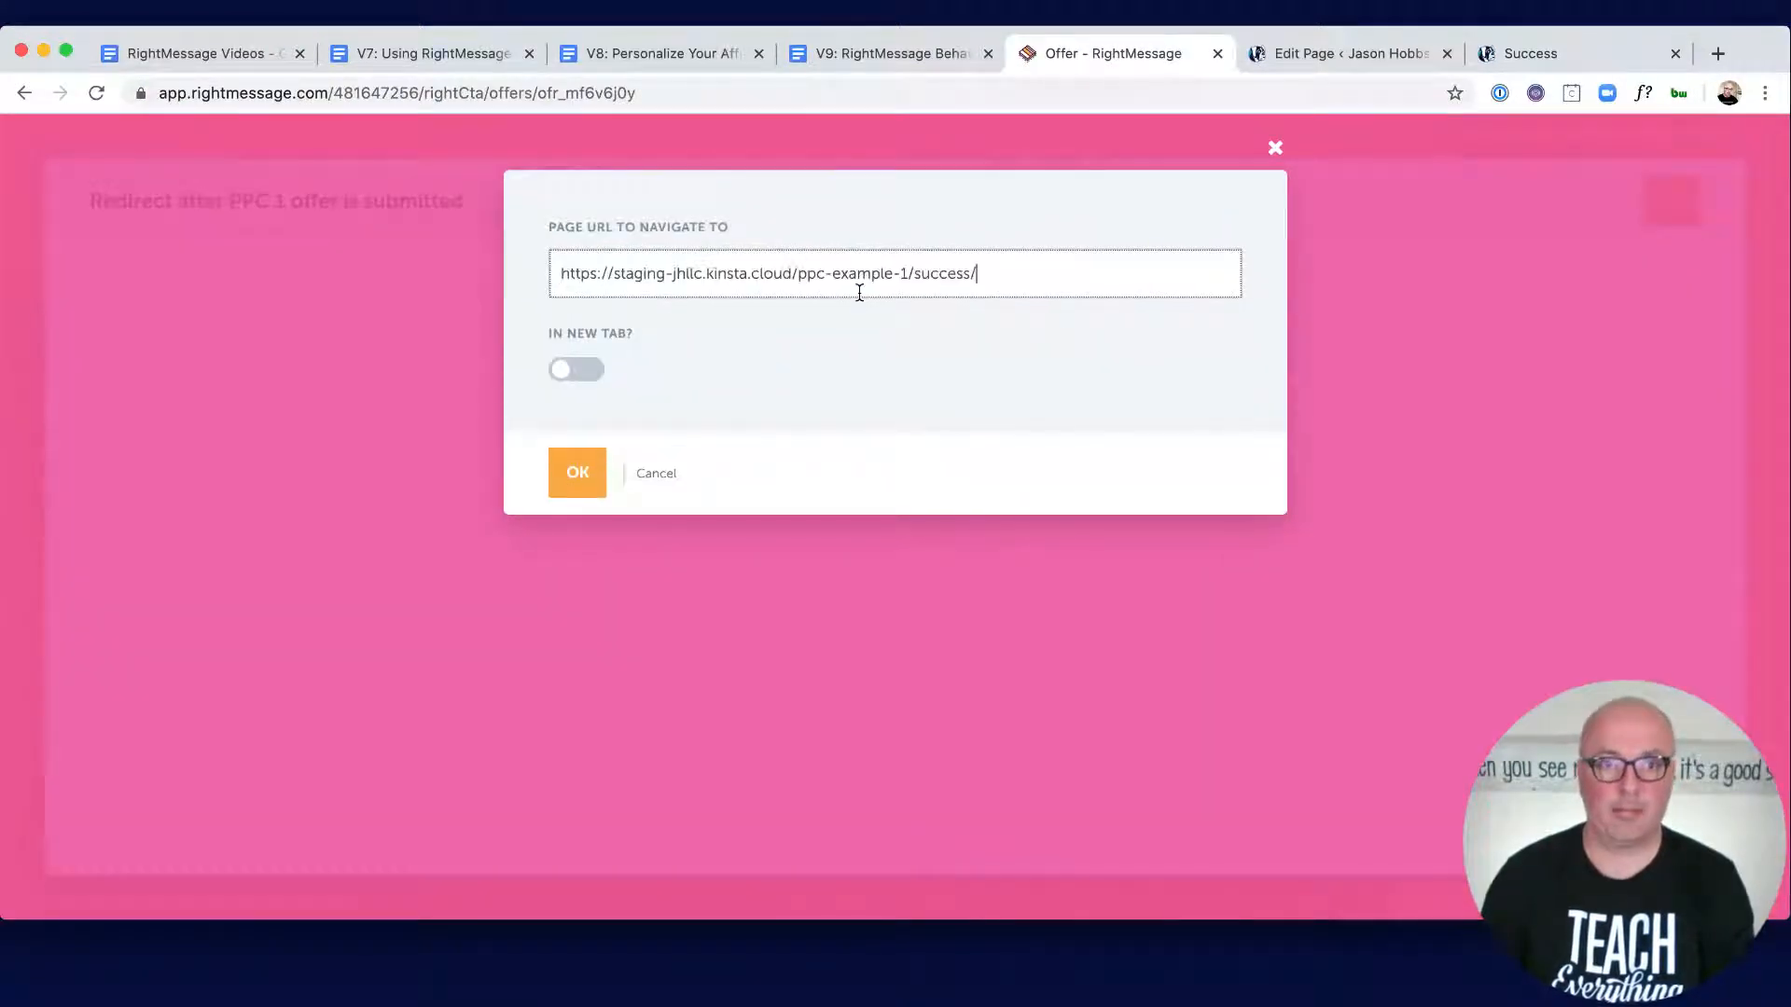
{"action": "left_click", "coordinate": [582, 369]}
{"action": "left_click", "coordinate": [572, 481]}
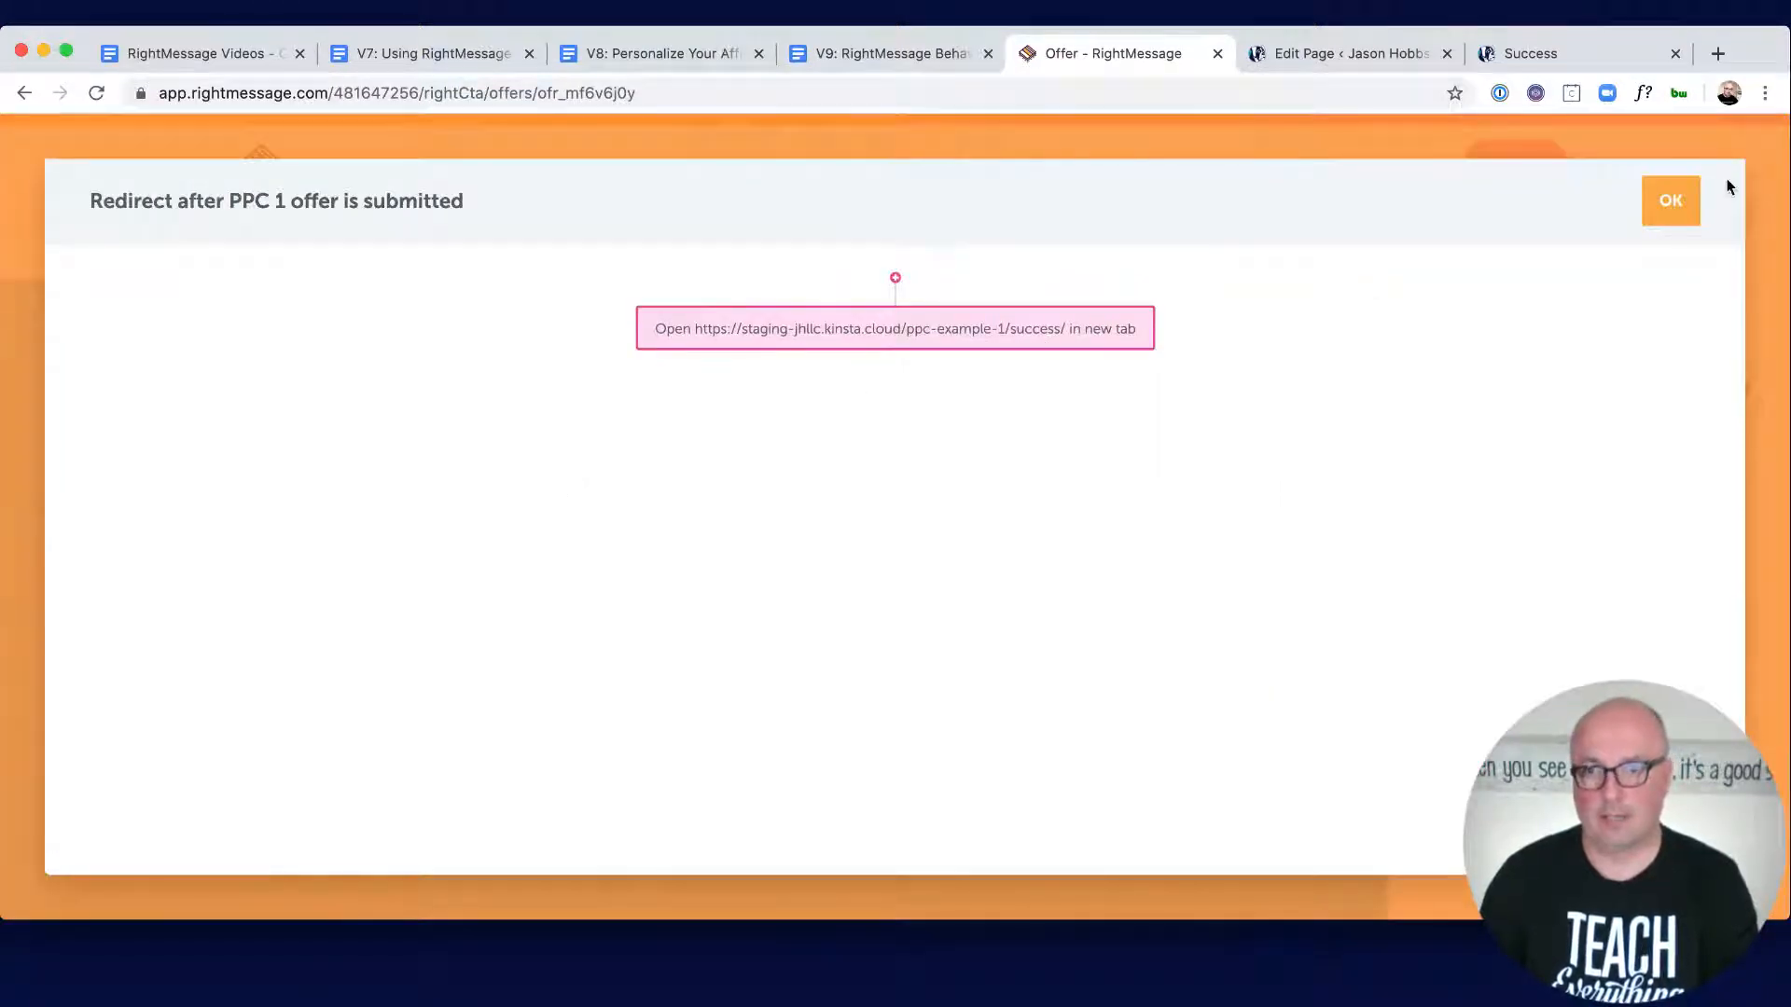
{"action": "left_click", "coordinate": [1665, 206]}
{"action": "scroll", "coordinate": [1509, 720], "scroll_direction": "down", "scroll_amount": 1}
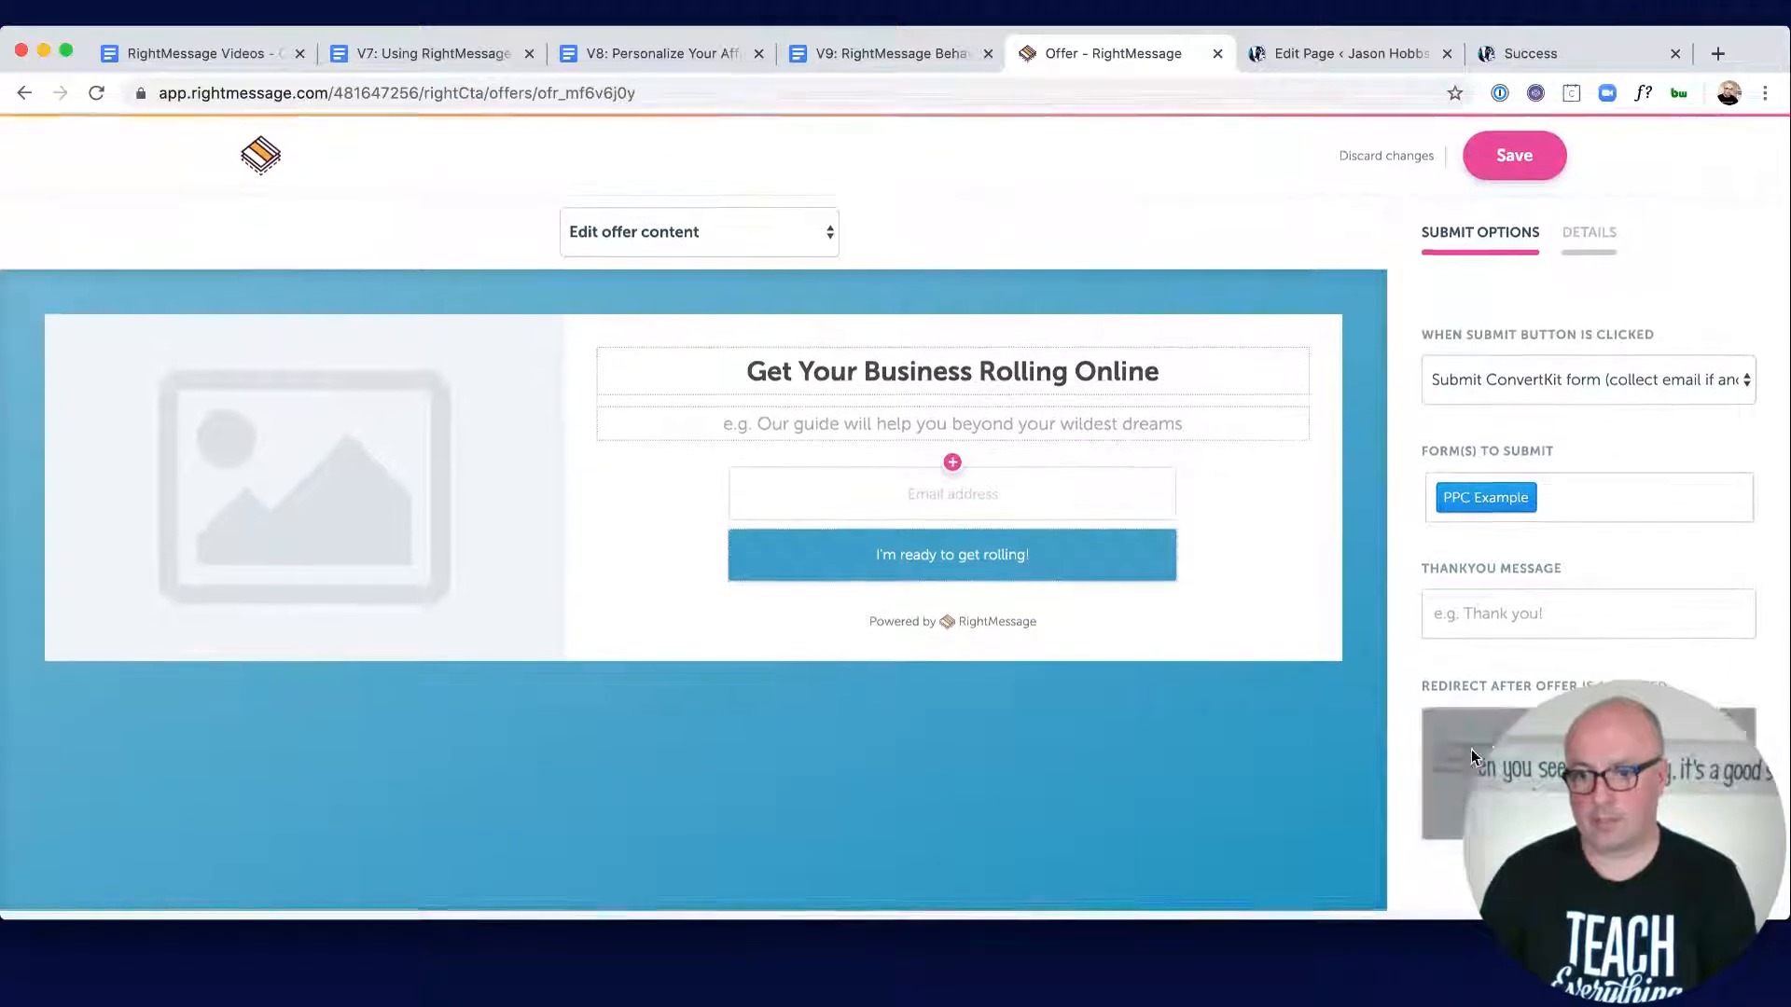
{"action": "left_click", "coordinate": [1454, 797]}
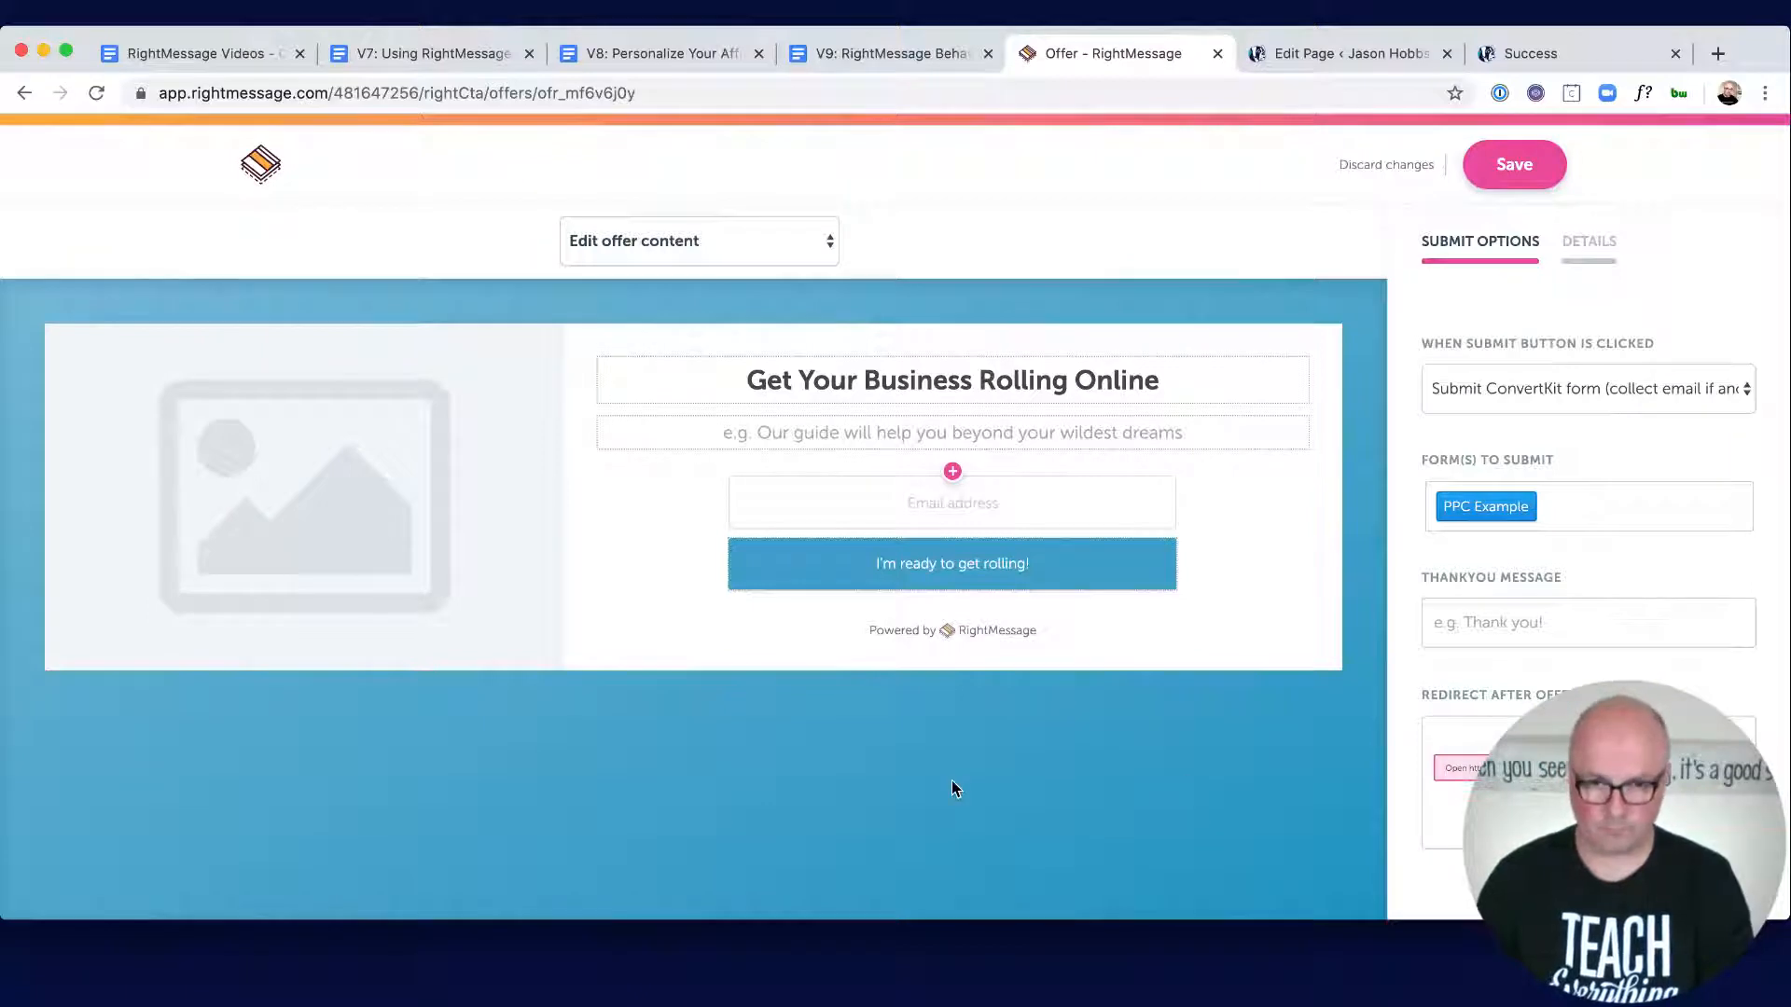
Step: Add the existing dog photo as the offer's image
{"action": "left_click", "coordinate": [264, 448]}
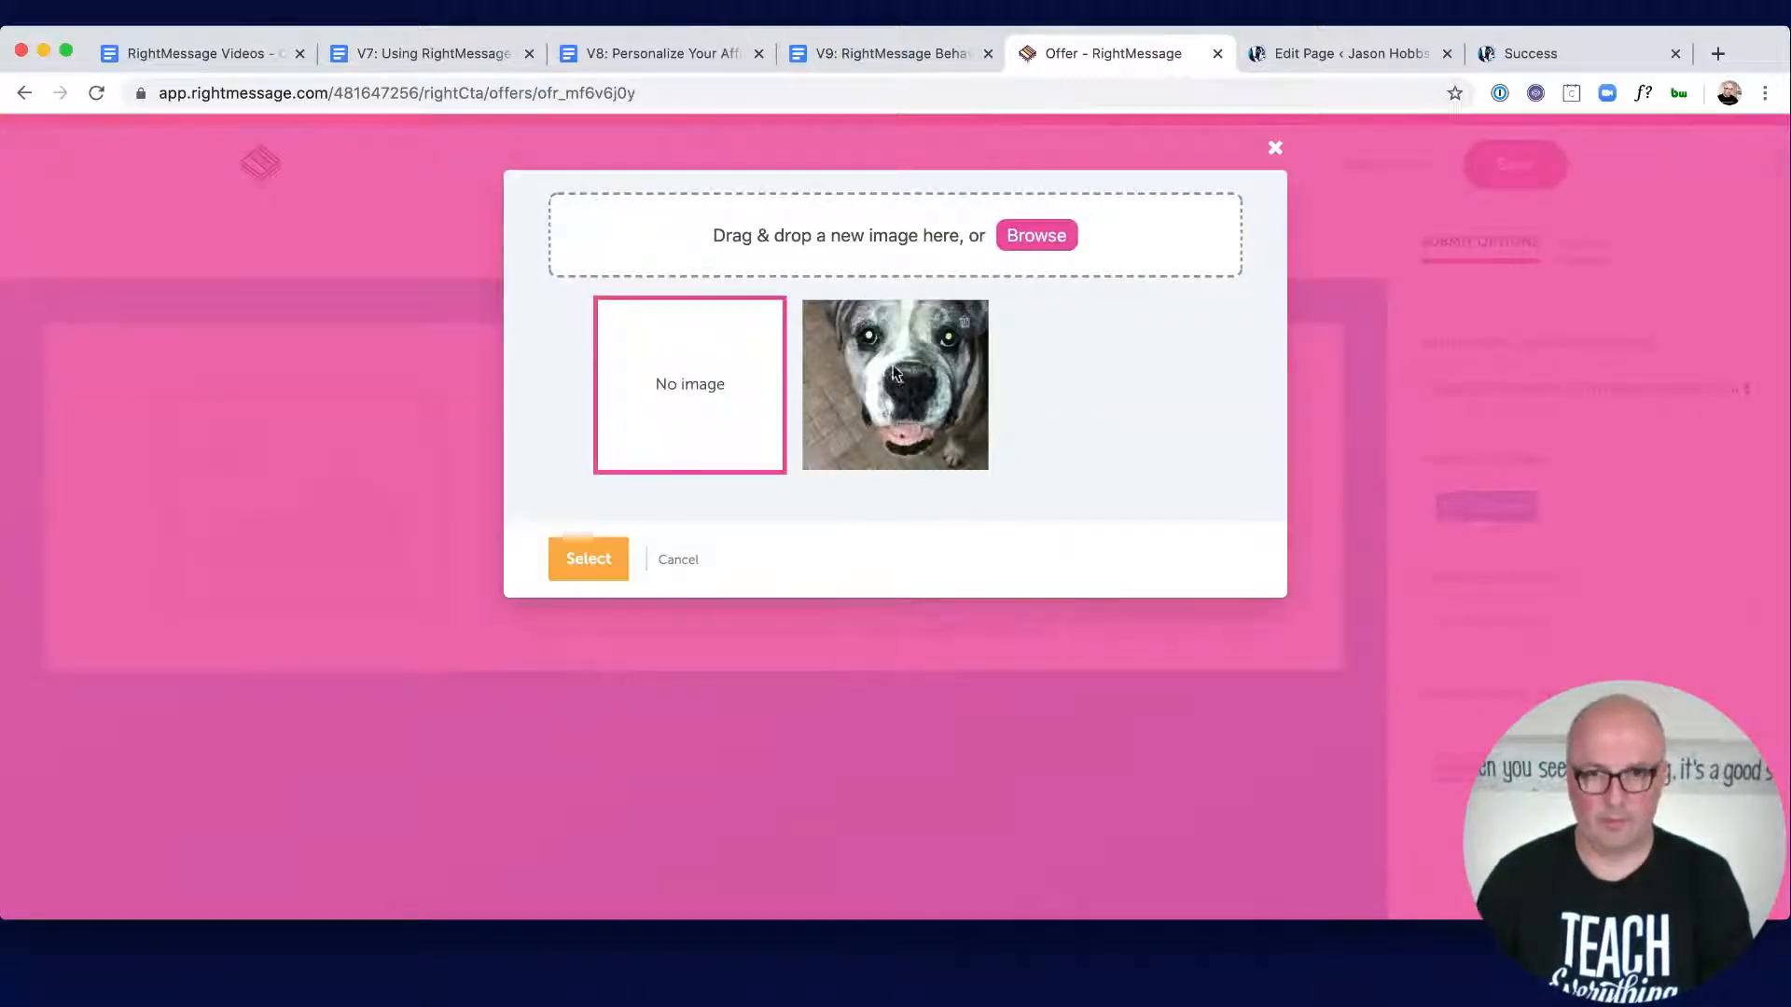
{"action": "left_click", "coordinate": [953, 313]}
{"action": "left_click", "coordinate": [562, 564]}
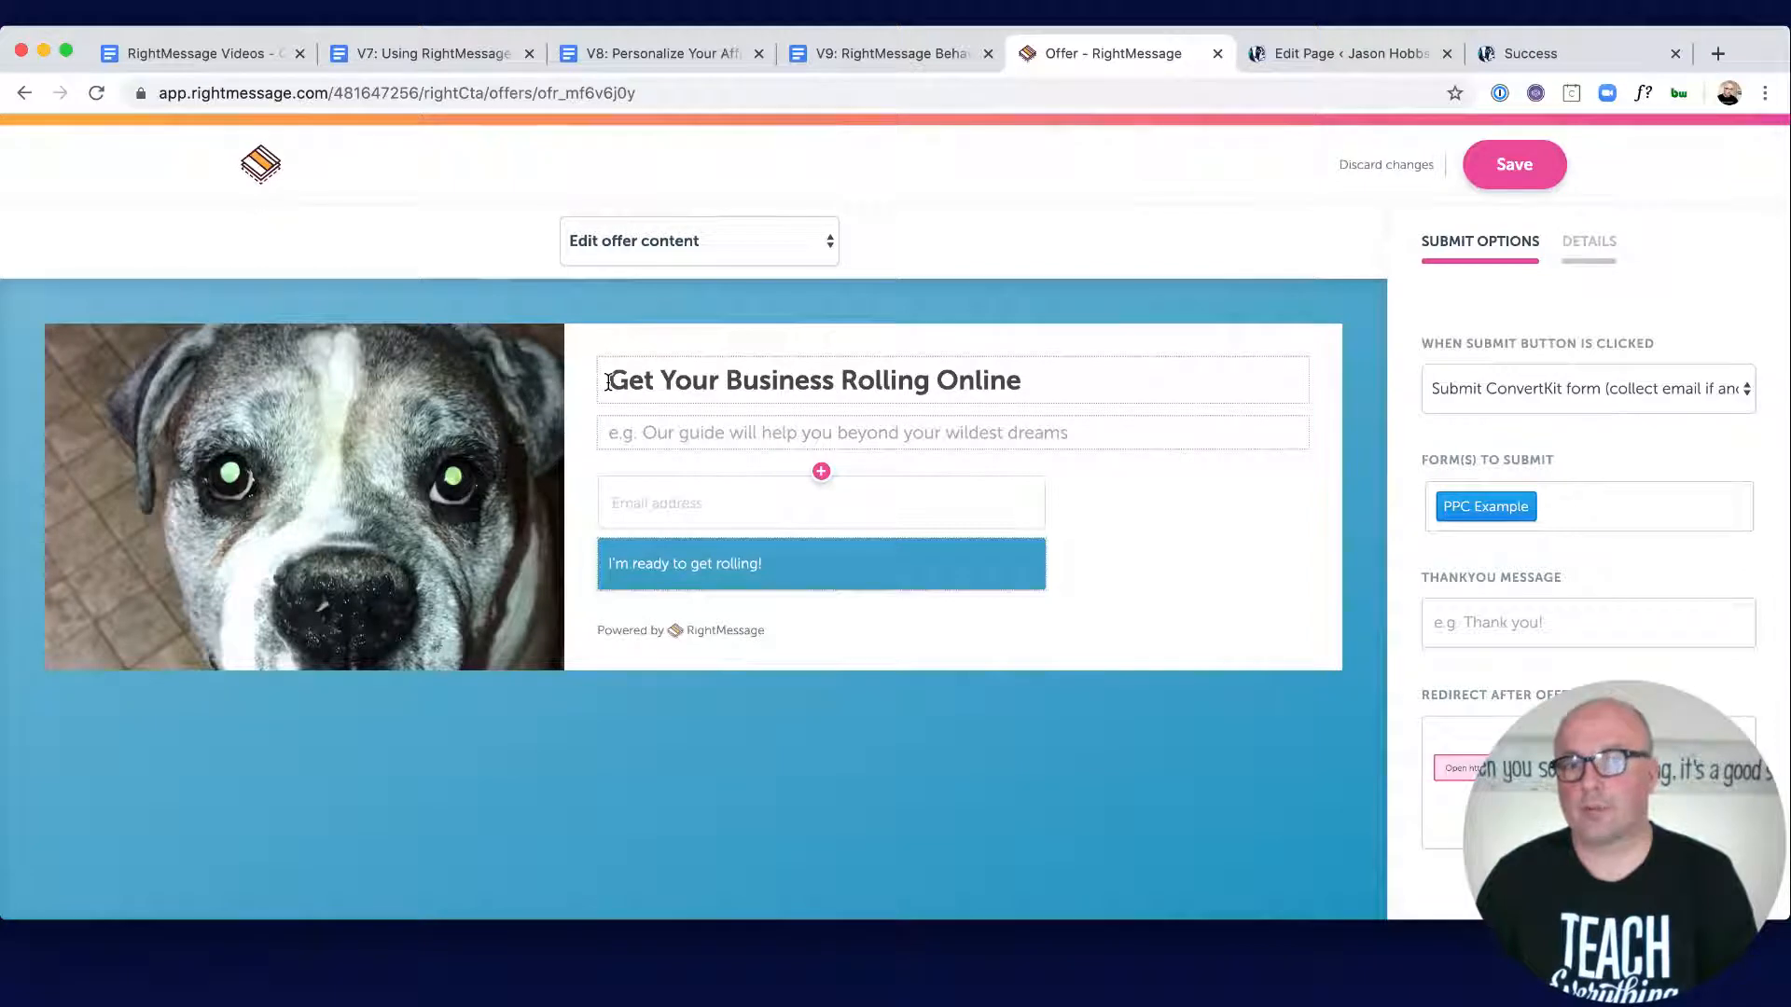
Step: Personalize the whole headline of the offer depending on the PPC 1 segment group
{"action": "left_click_drag", "start_coordinate": [608, 381], "coordinate": [1059, 376]}
{"action": "left_click", "coordinate": [850, 343]}
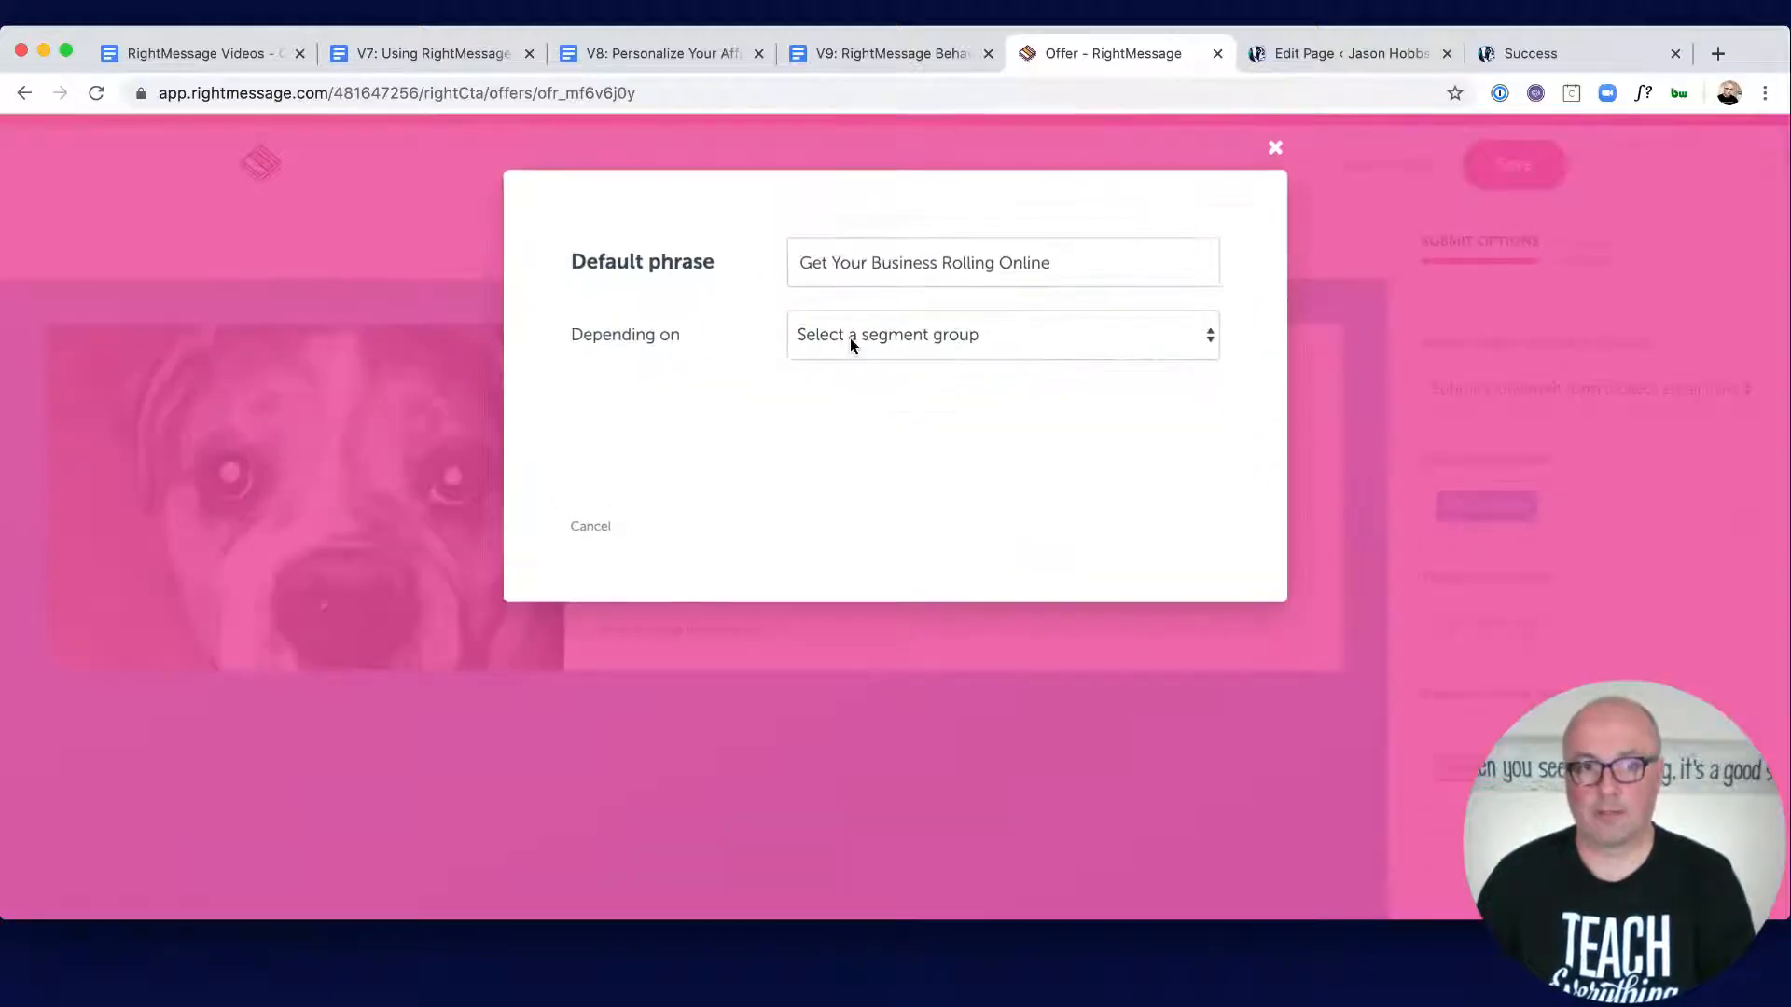
{"action": "left_click", "coordinate": [849, 339]}
{"action": "left_click", "coordinate": [863, 392]}
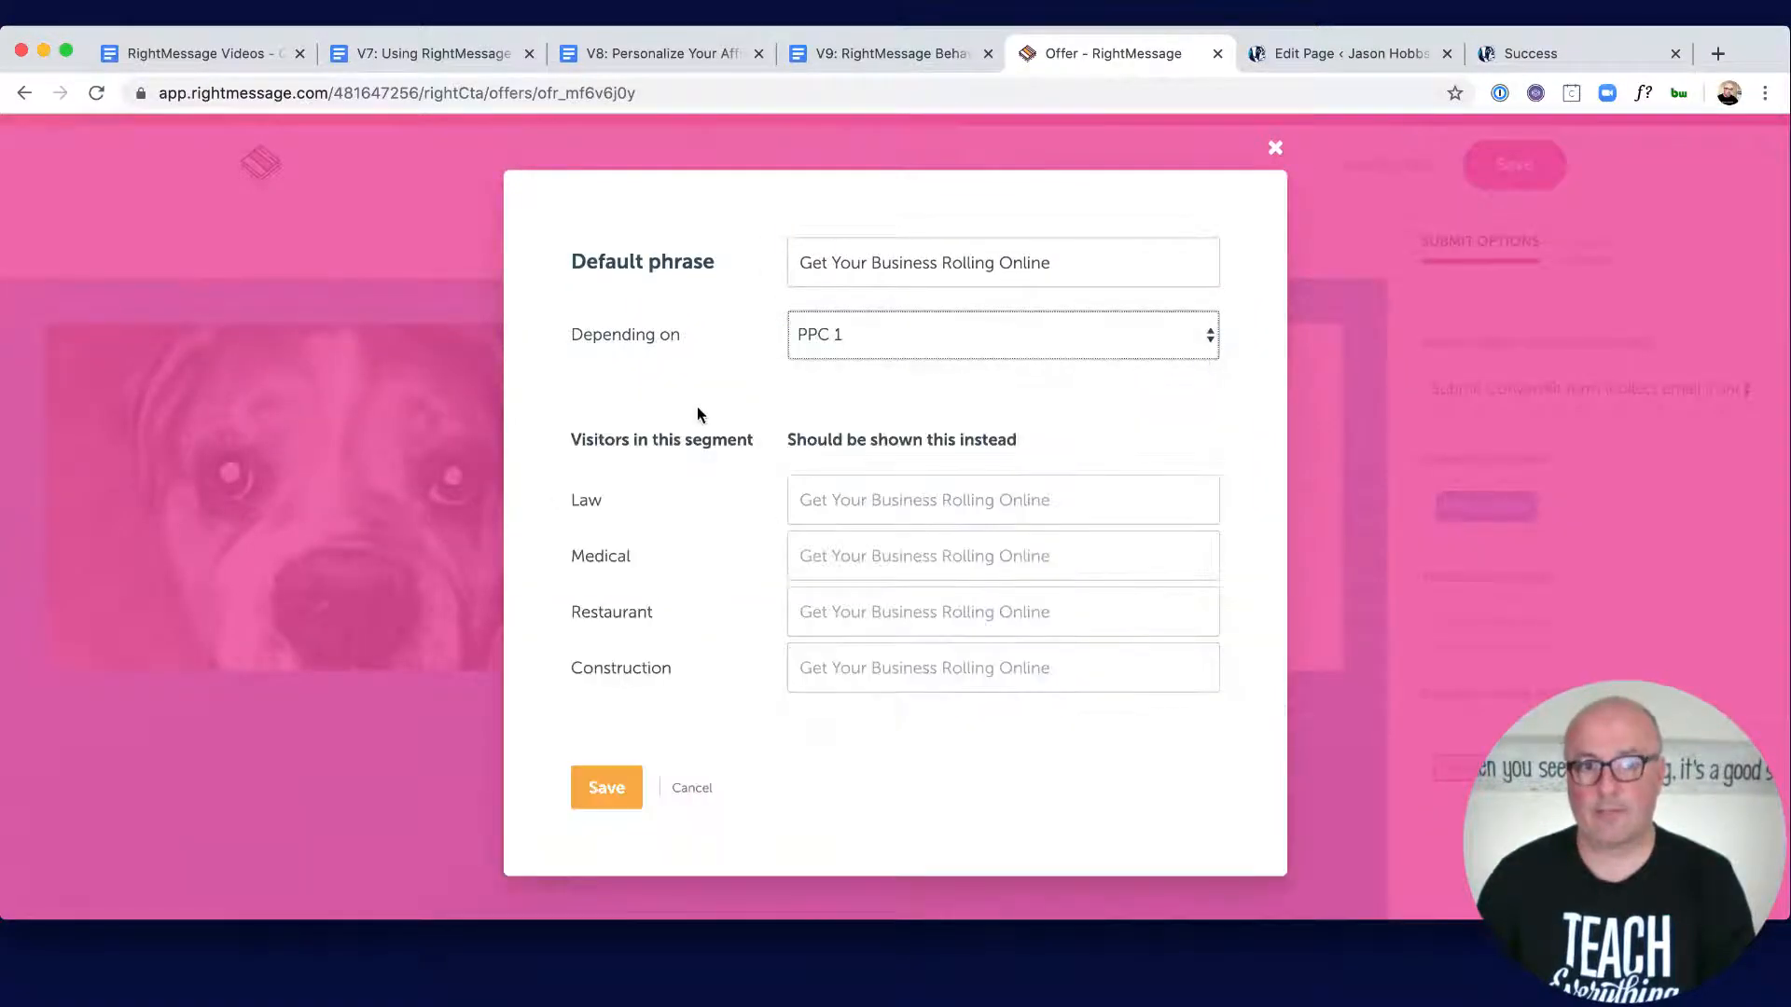
Step: Enter "Get Your Law Practice Rolling" as the headline shown to visitors in the Law segment
{"action": "left_click", "coordinate": [887, 500]}
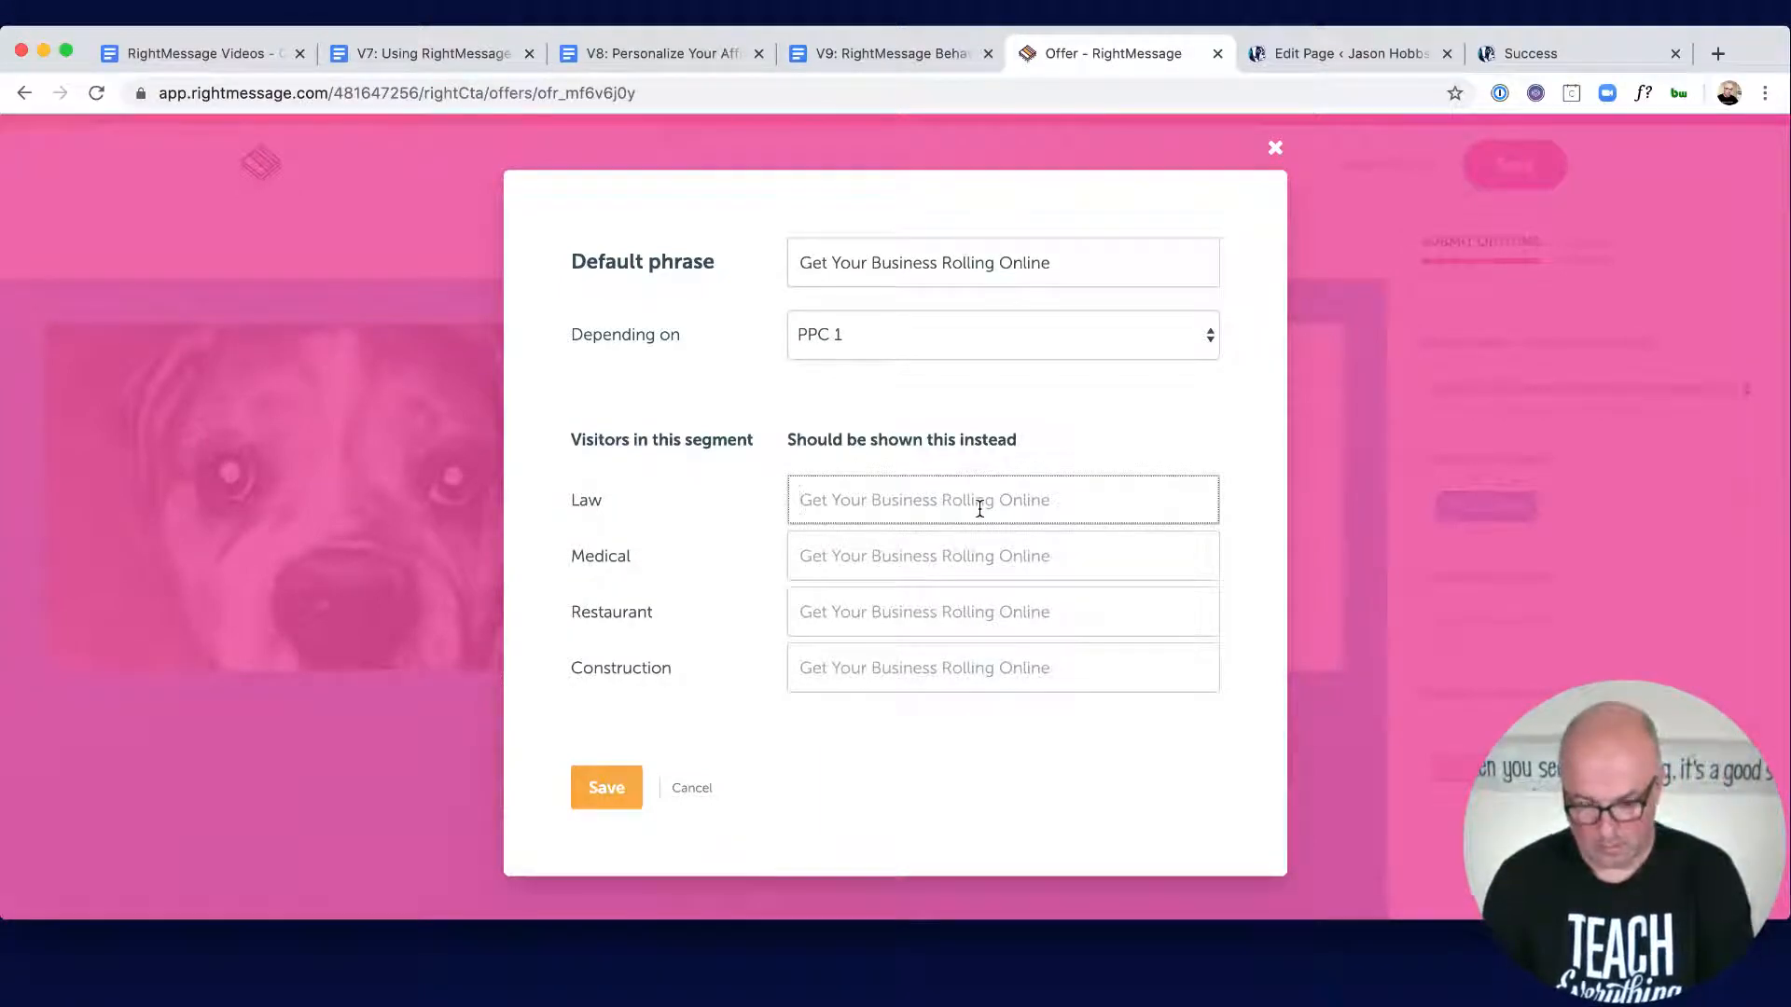
{"action": "type", "text": "Get Your Law"}
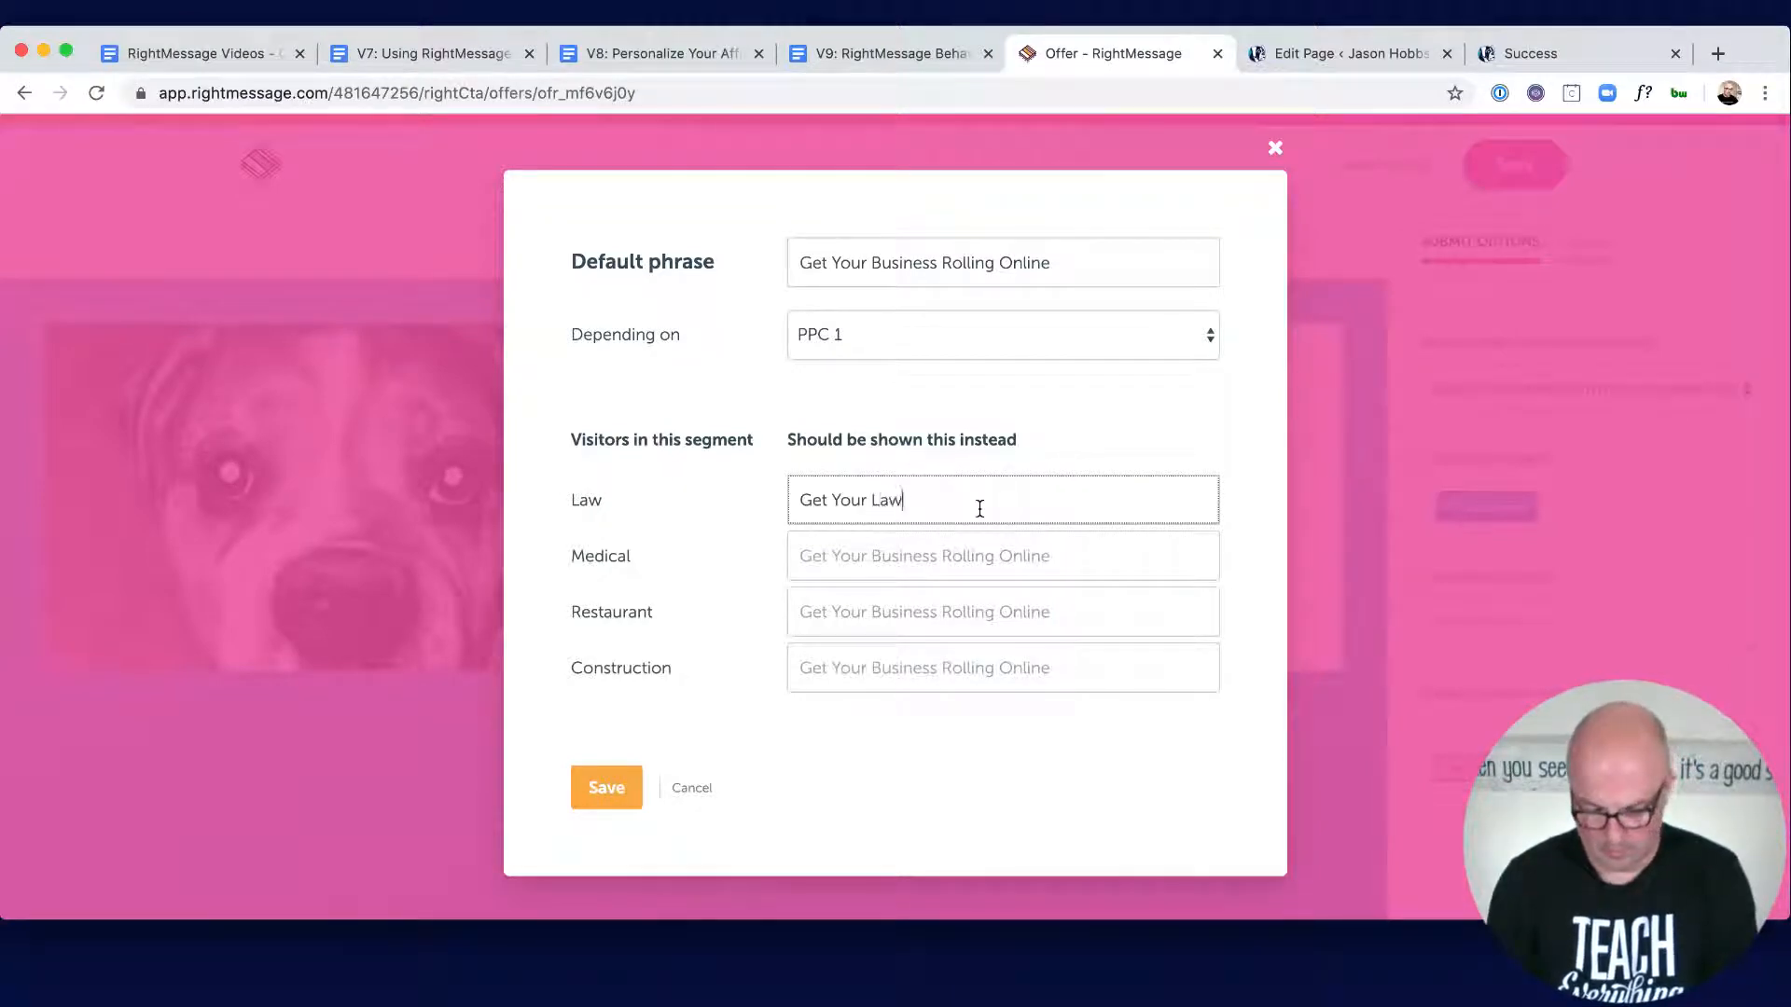
{"action": "type", "text": "actice R"}
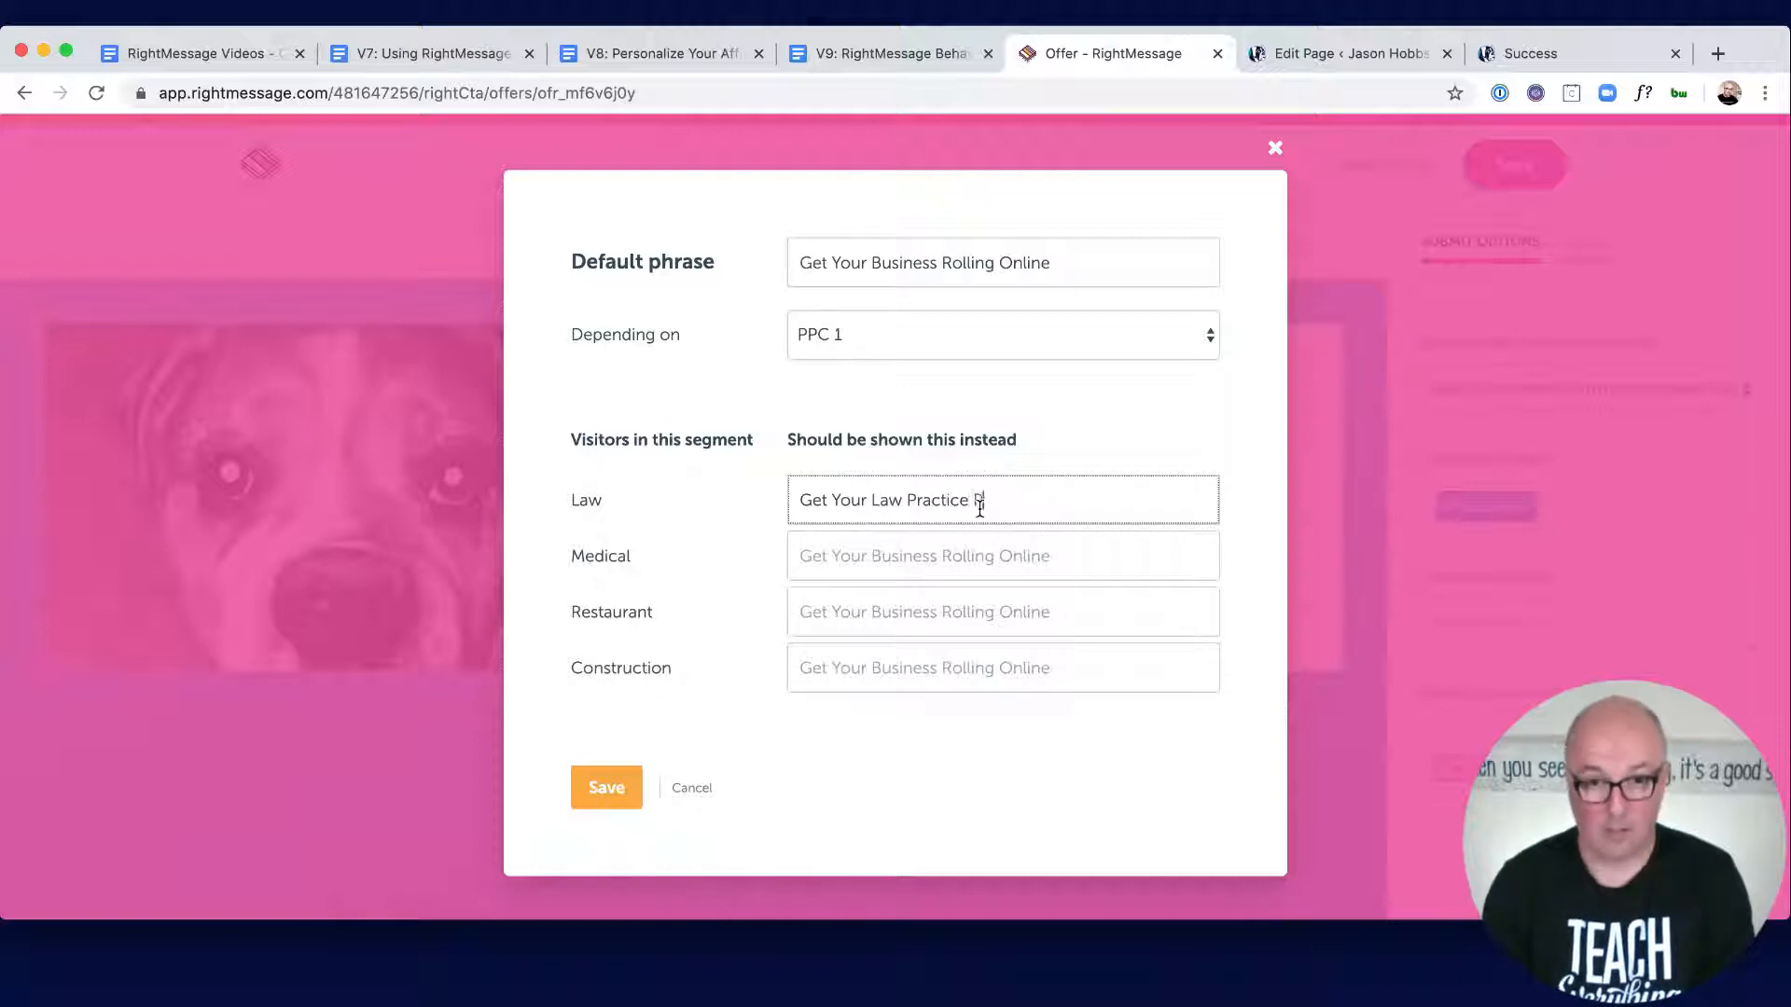
{"action": "type", "text": "olling"}
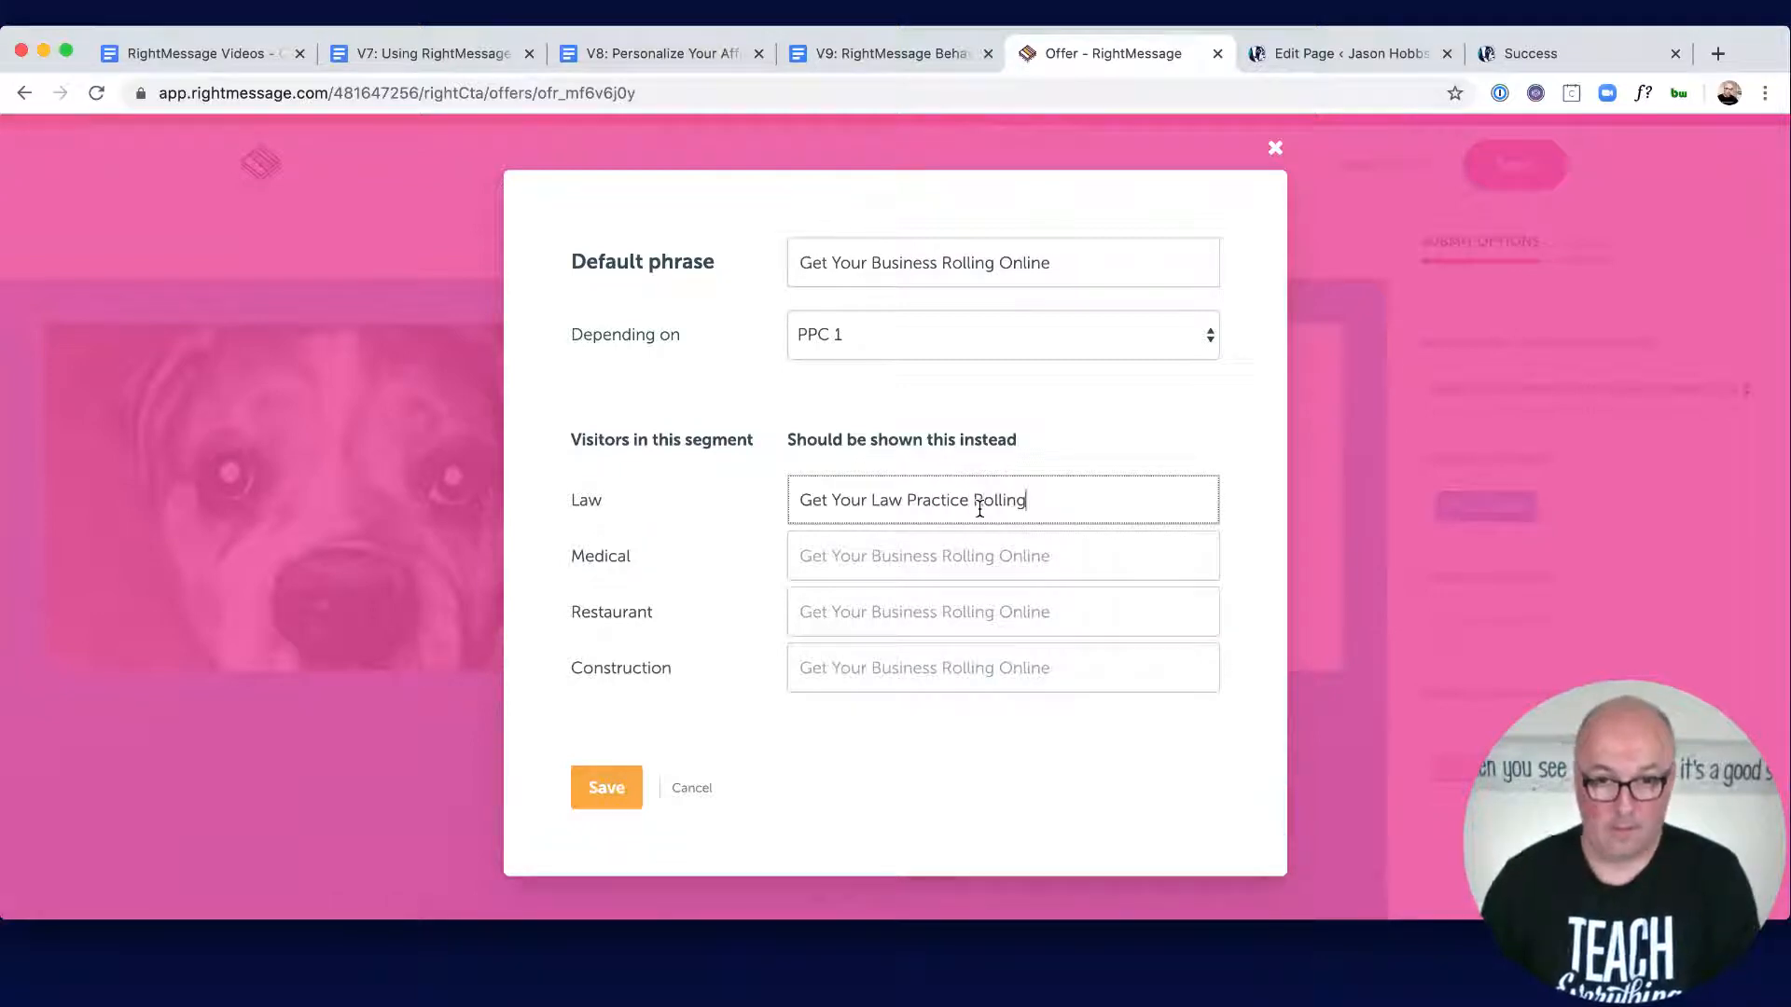
Step: Copy the Law phrase to the Medical segment and change it to "Get Your Medical Practice Rolling"
{"action": "triple_click", "coordinate": [979, 509]}
{"action": "key", "text": "cmd+c"}
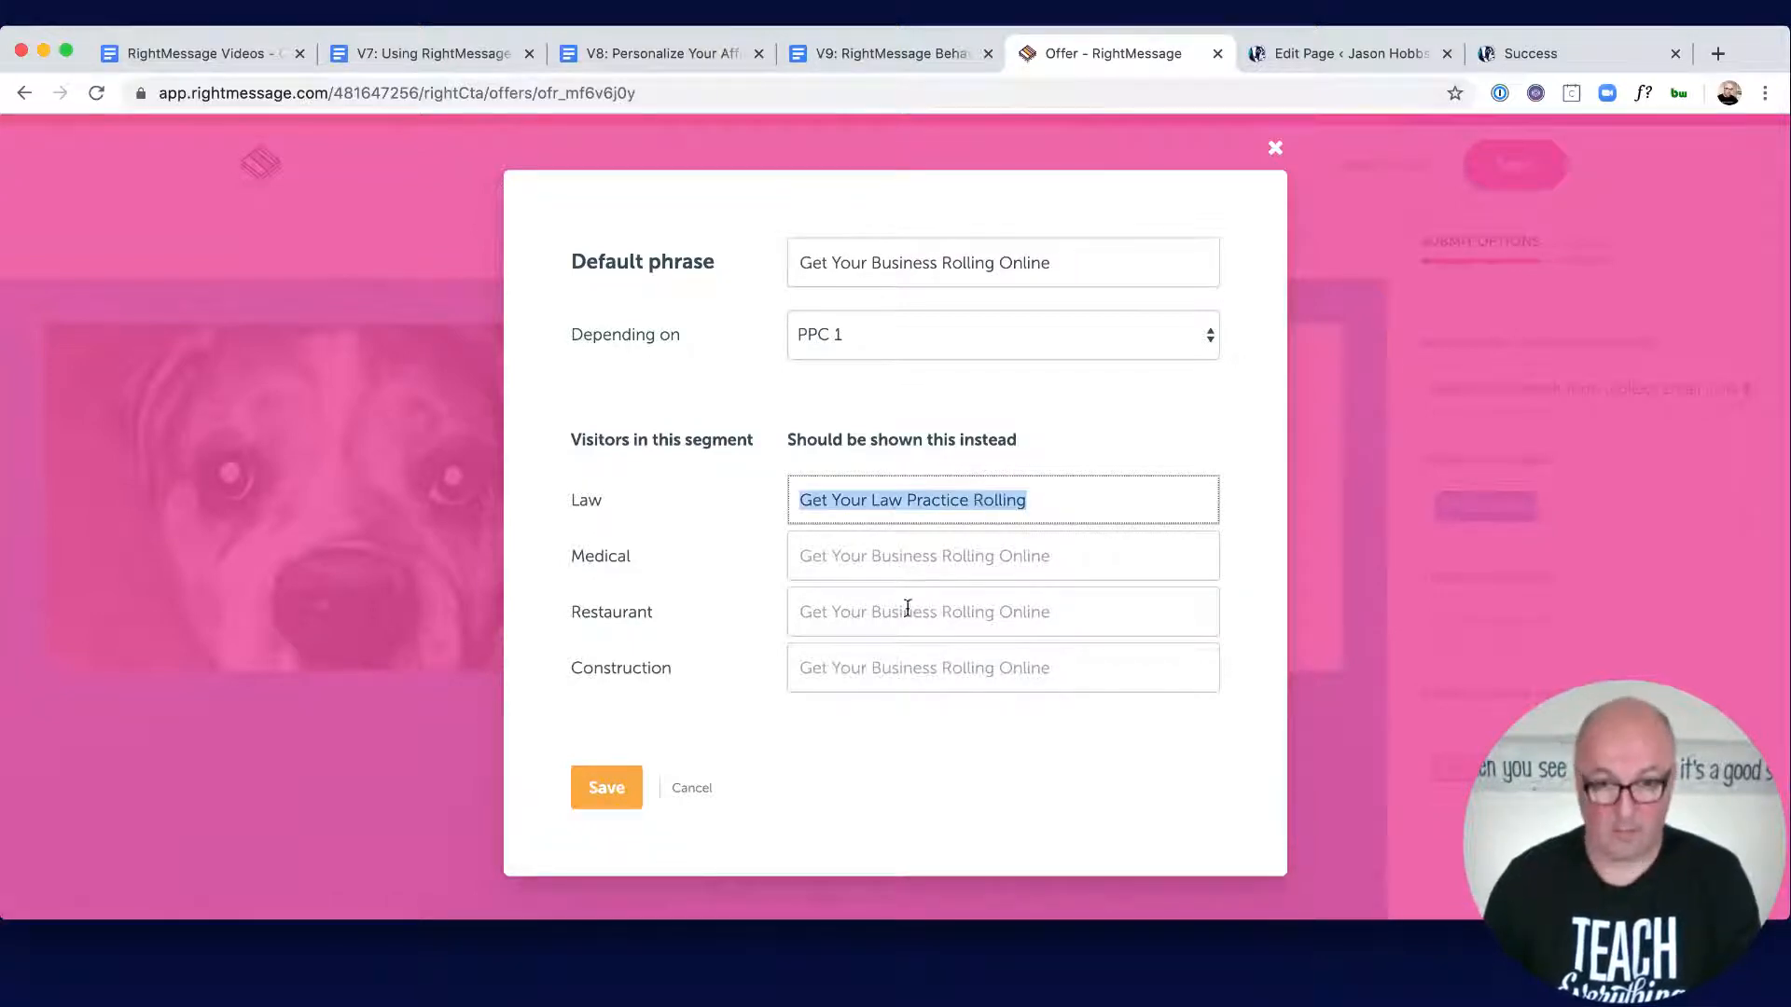
{"action": "left_click", "coordinate": [888, 560]}
{"action": "key", "text": "cmd+v"}
{"action": "double_click", "coordinate": [889, 557]}
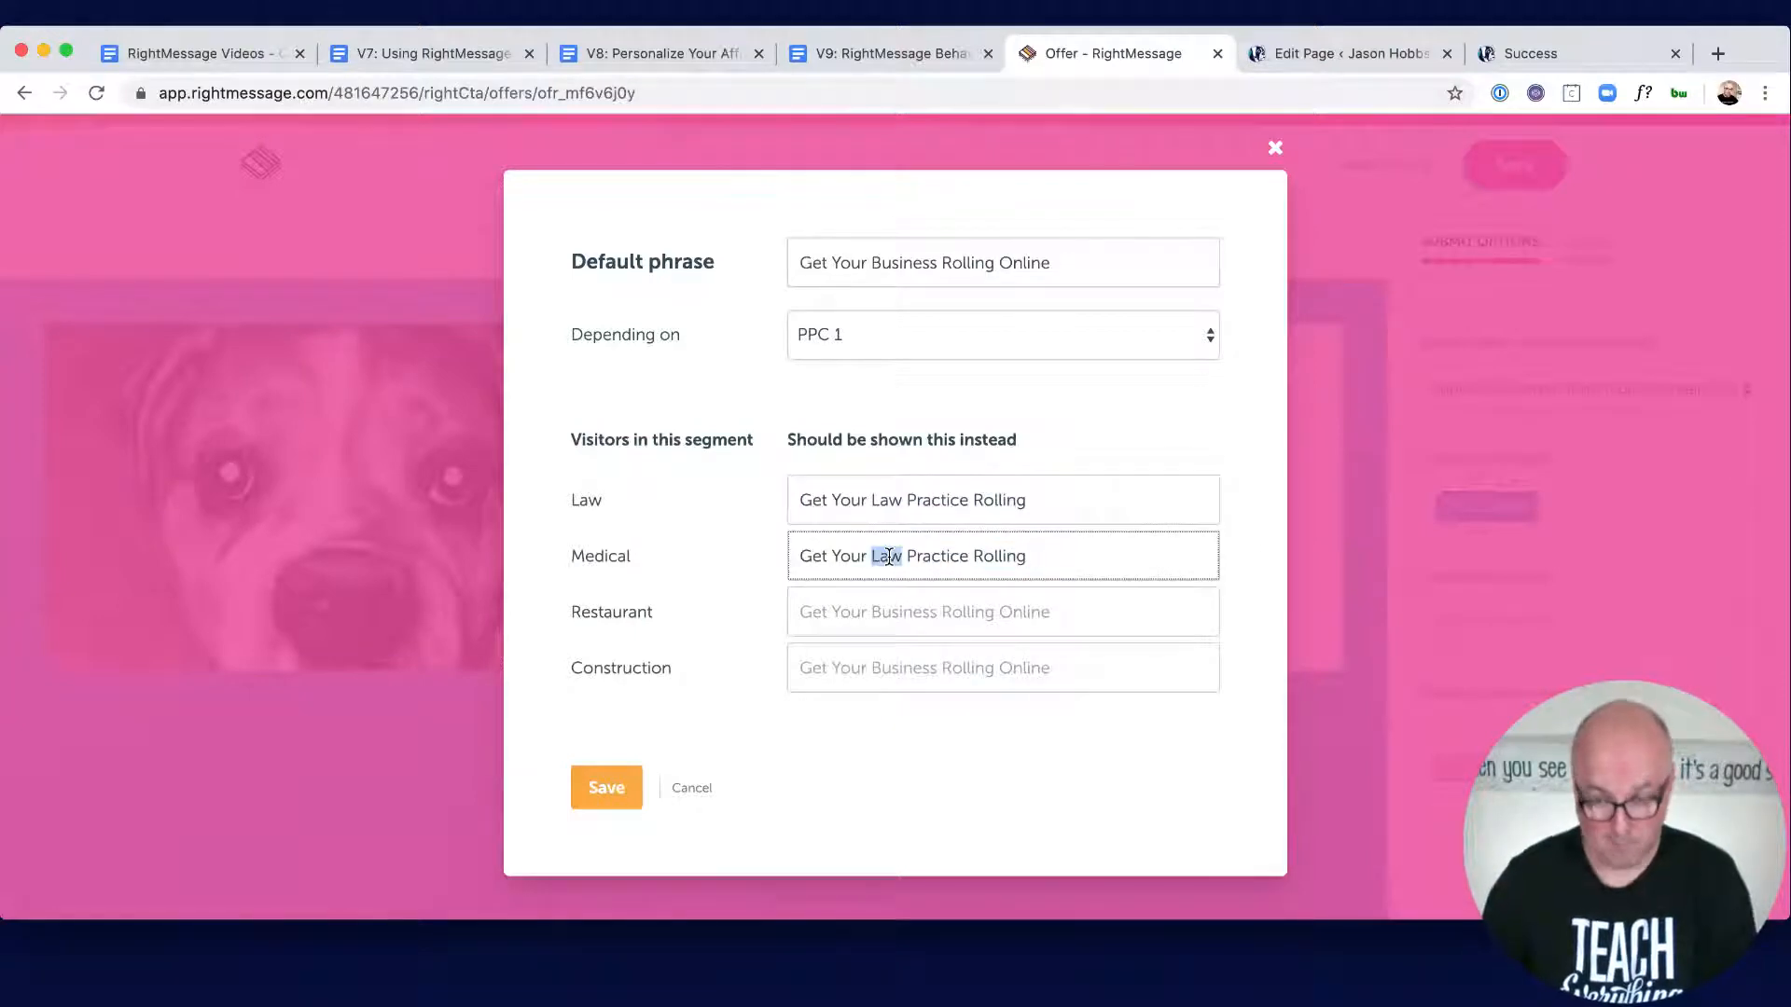
{"action": "type", "text": "Medical"}
{"action": "key", "text": "BackSpace"}
{"action": "key", "text": "BackSpace"}
{"action": "key", "text": "BackSpace"}
{"action": "key", "text": "BackSpace"}
{"action": "key", "text": "BackSpace"}
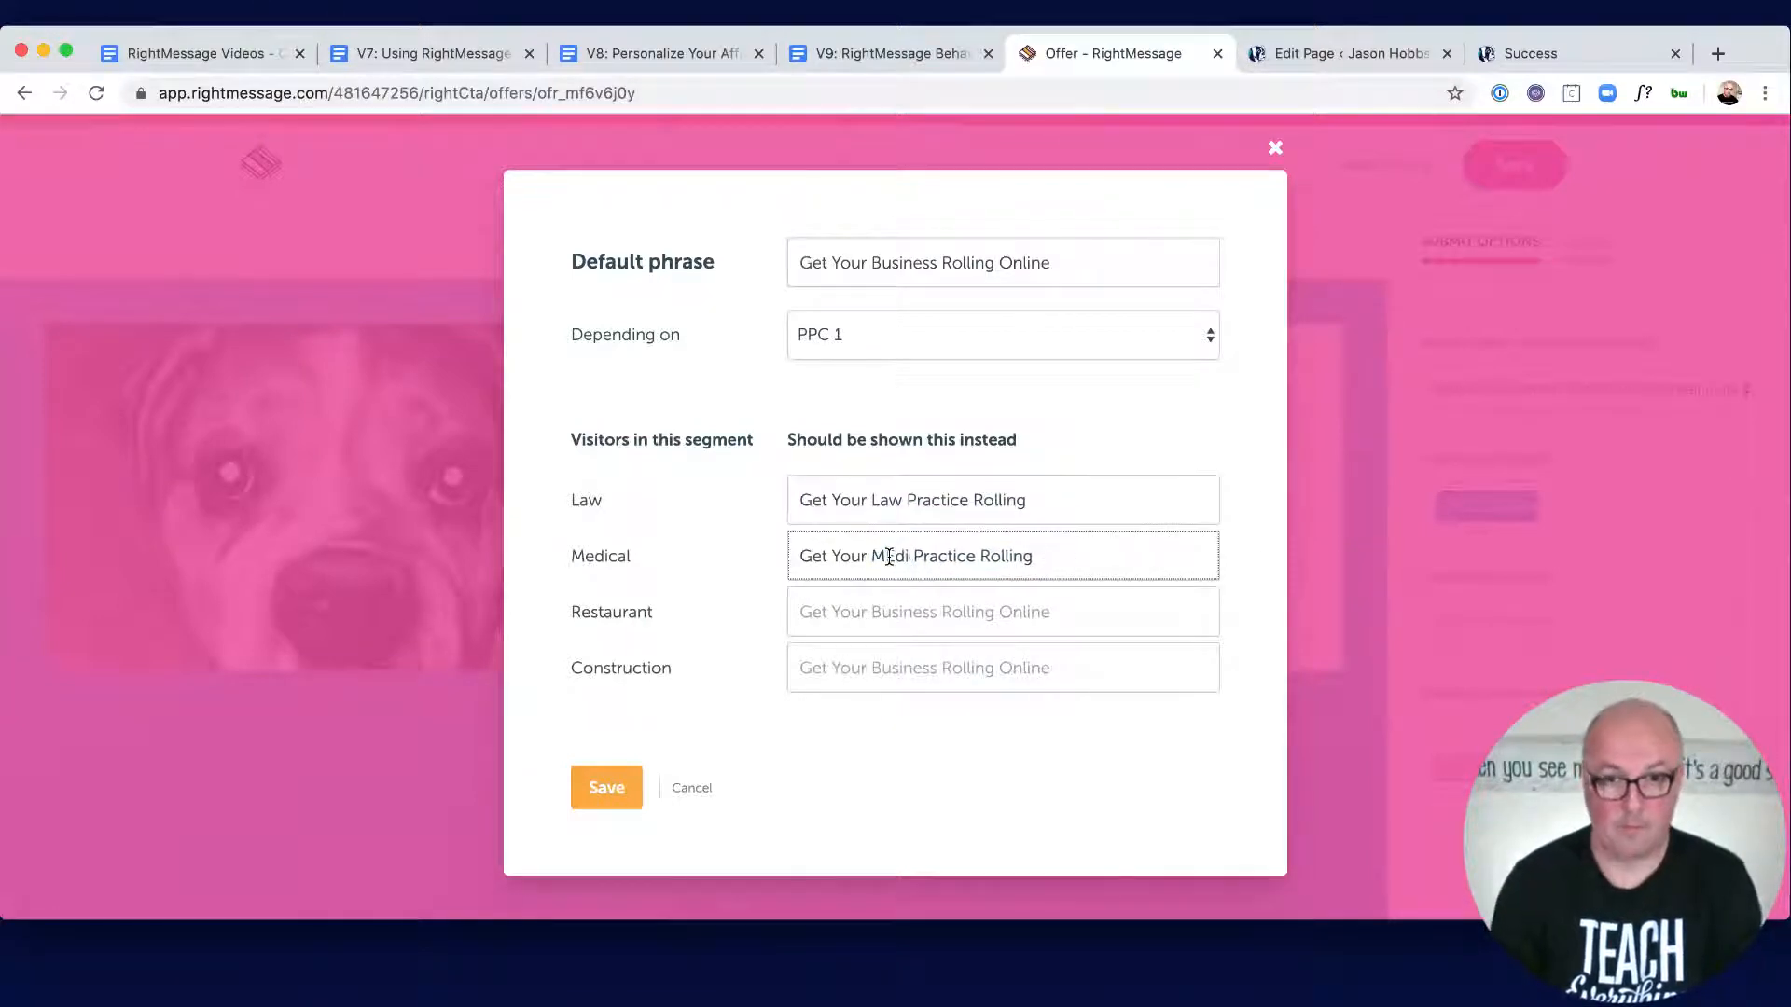
{"action": "type", "text": "dical"}
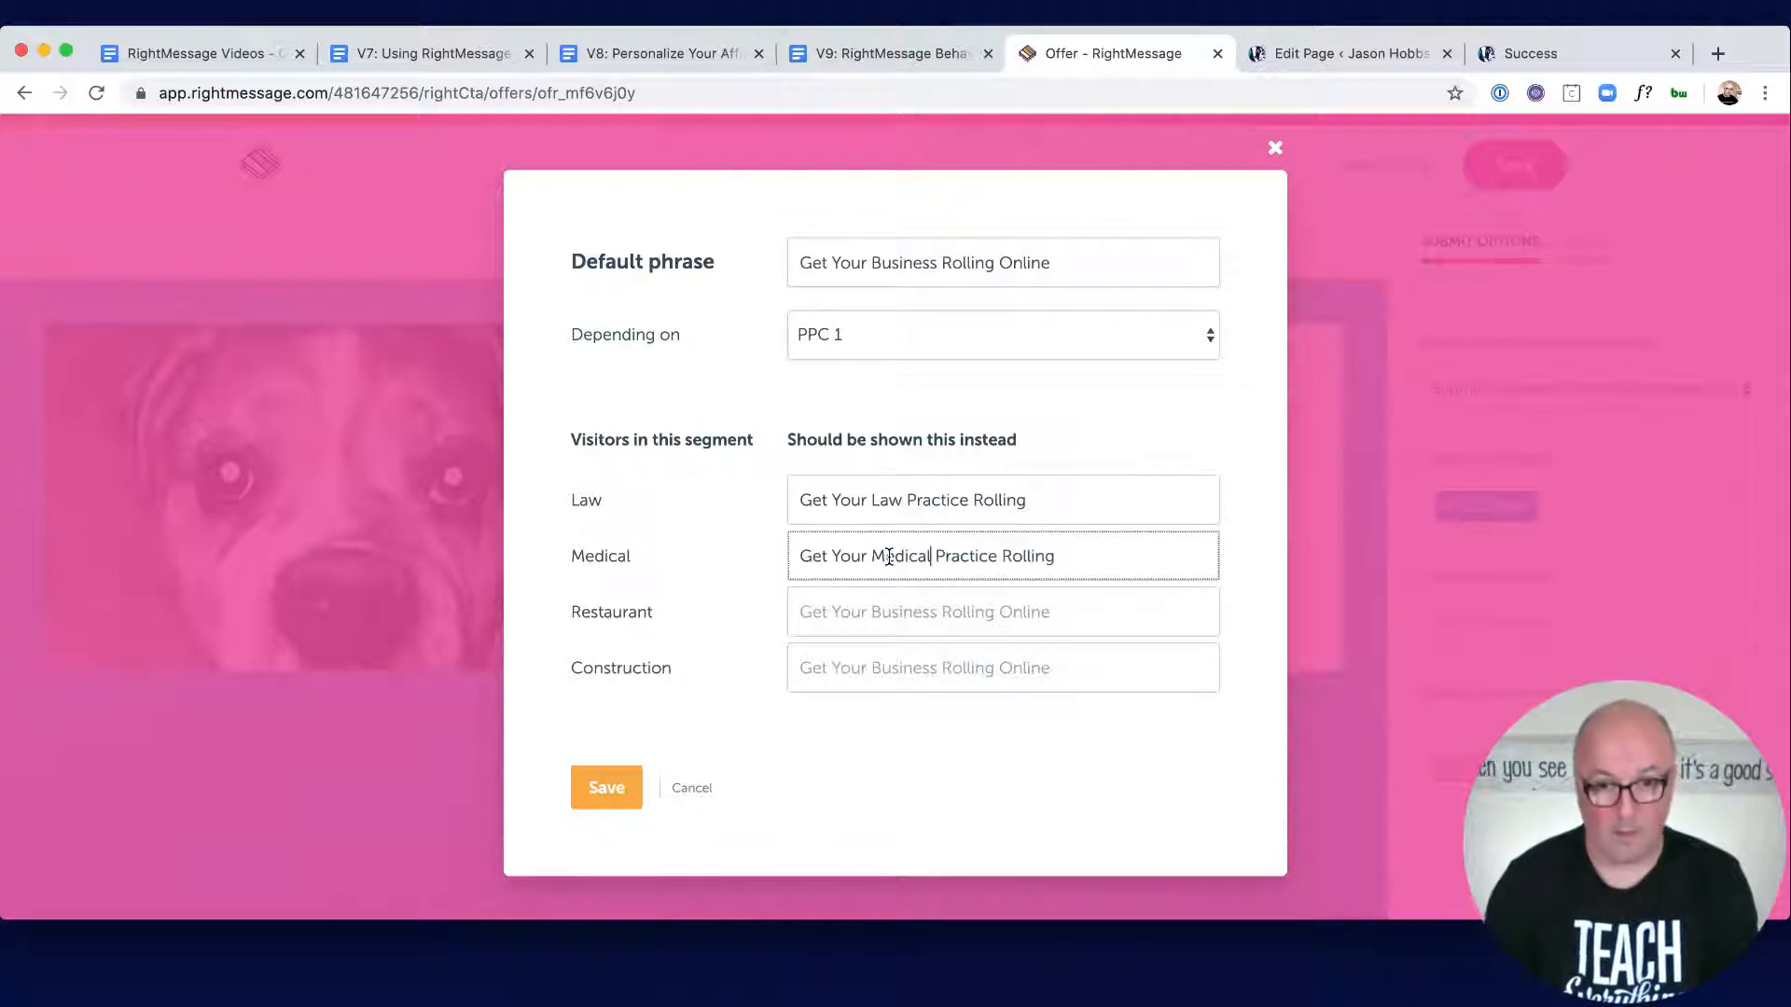
Step: Paste the Law headline into the Restaurant segment and change it to "Get Your Restaurant Rolling"
{"action": "left_click", "coordinate": [893, 608]}
{"action": "key", "text": "ctrl+v"}
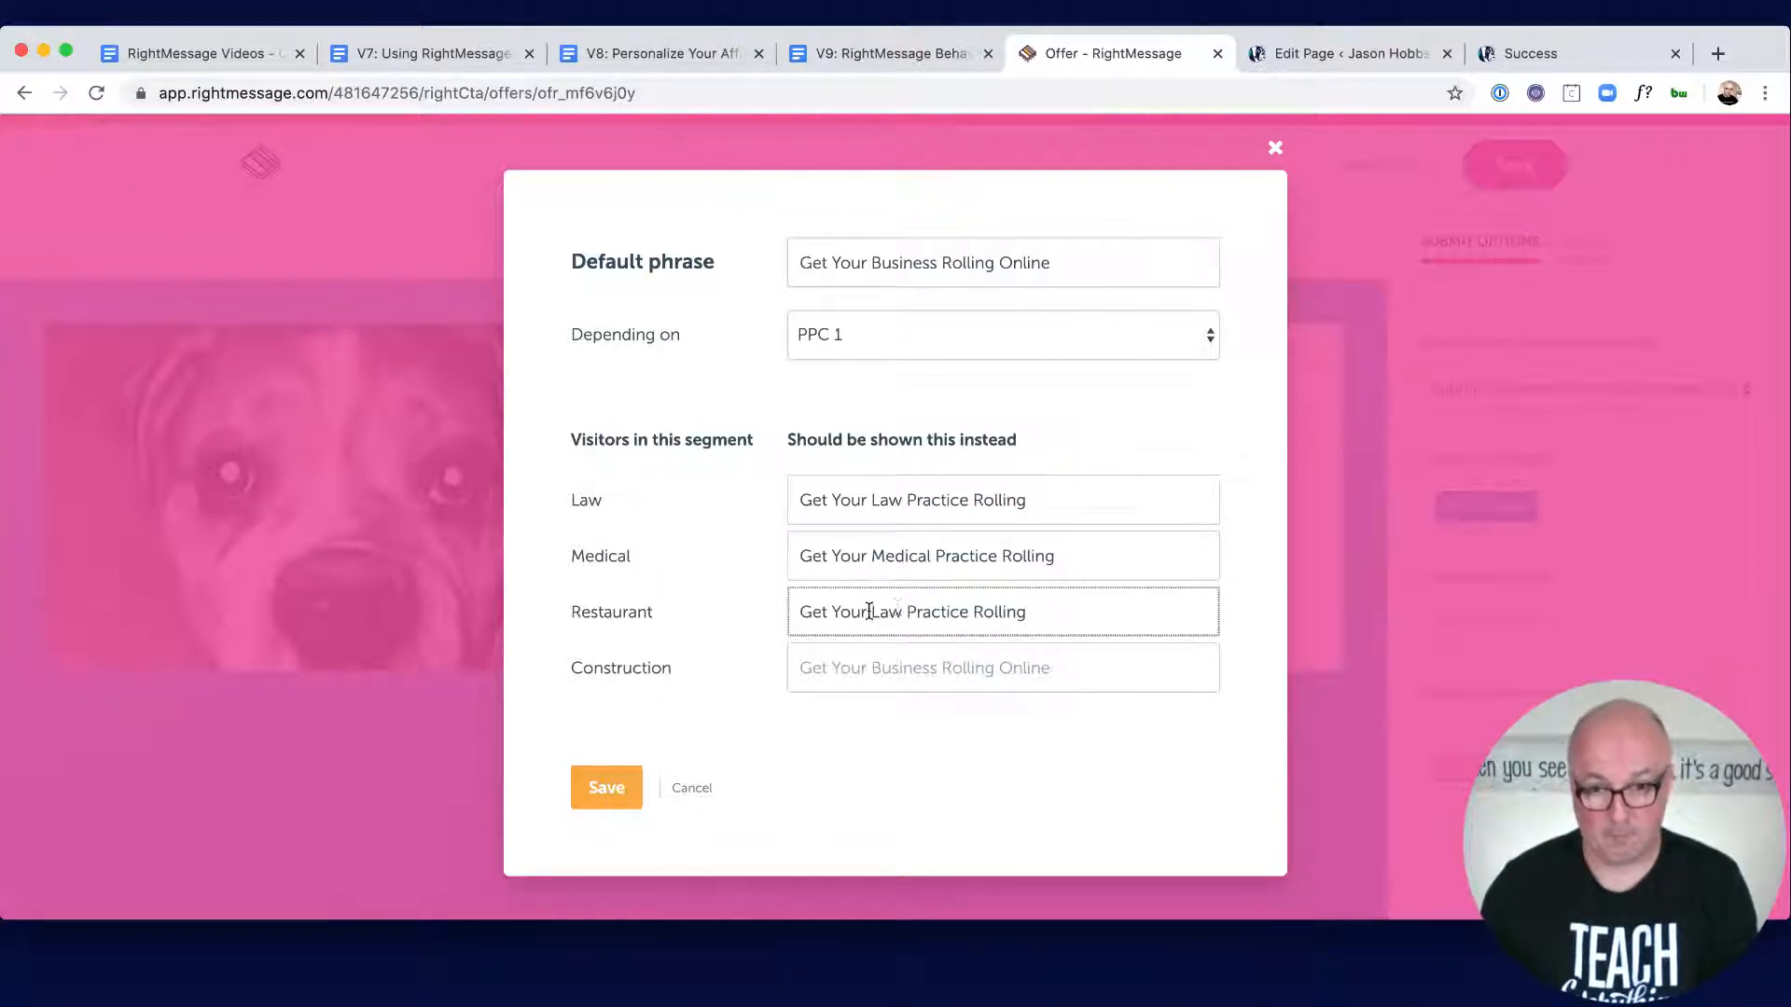
{"action": "left_click_drag", "start_coordinate": [873, 612], "coordinate": [970, 612]}
{"action": "key", "text": "BackSpace"}
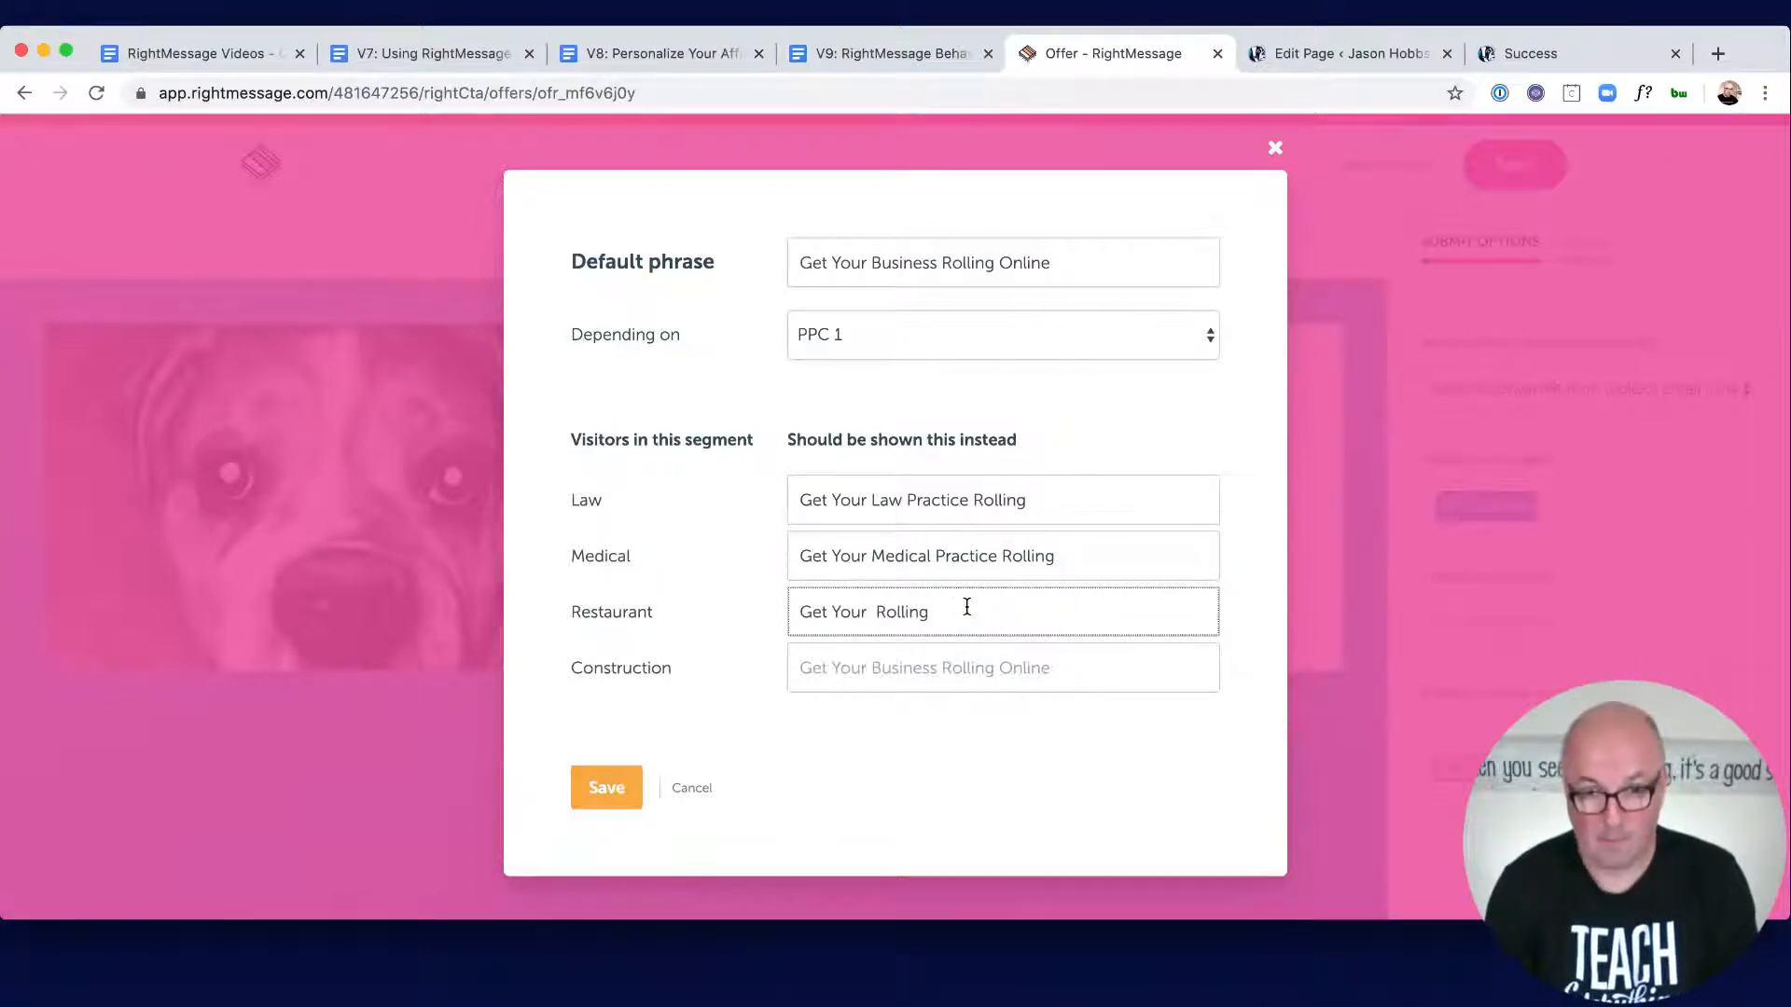
{"action": "type", "text": "Restaurant"}
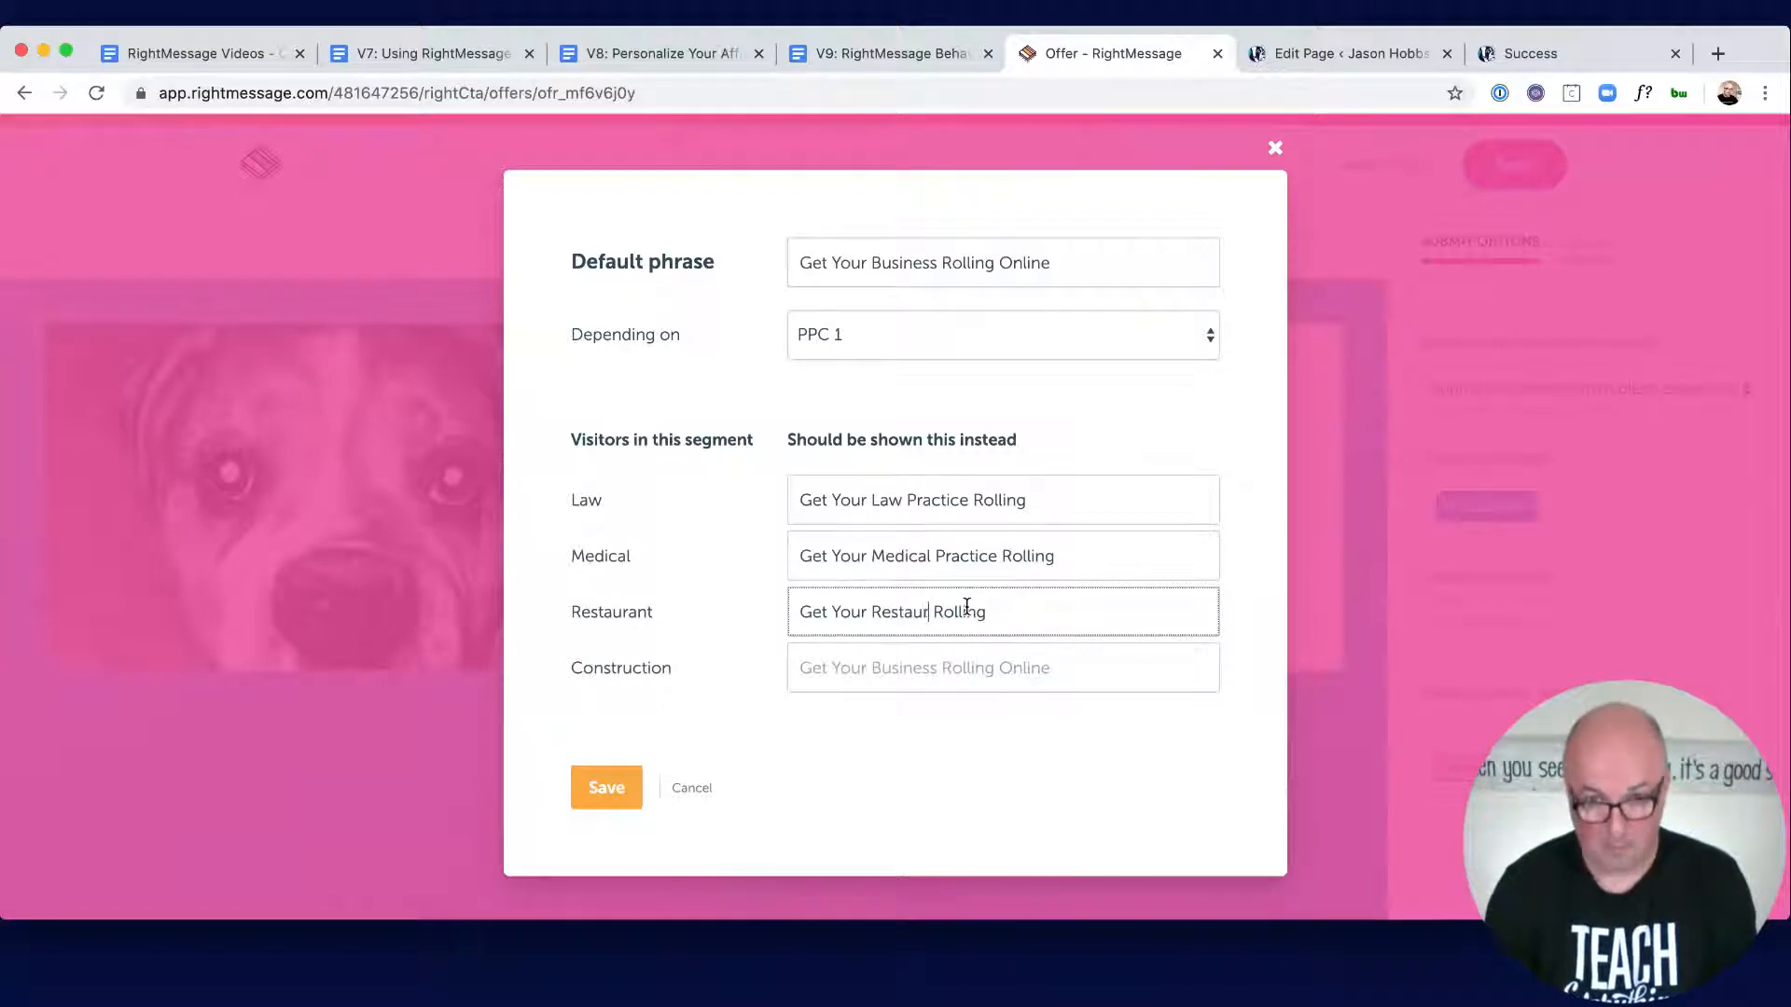
Step: Give the Construction segment the headline "Get Your Construction Business Rolling" and save the headline personalization
{"action": "left_click", "coordinate": [865, 668]}
{"action": "key", "text": "ctrl+v"}
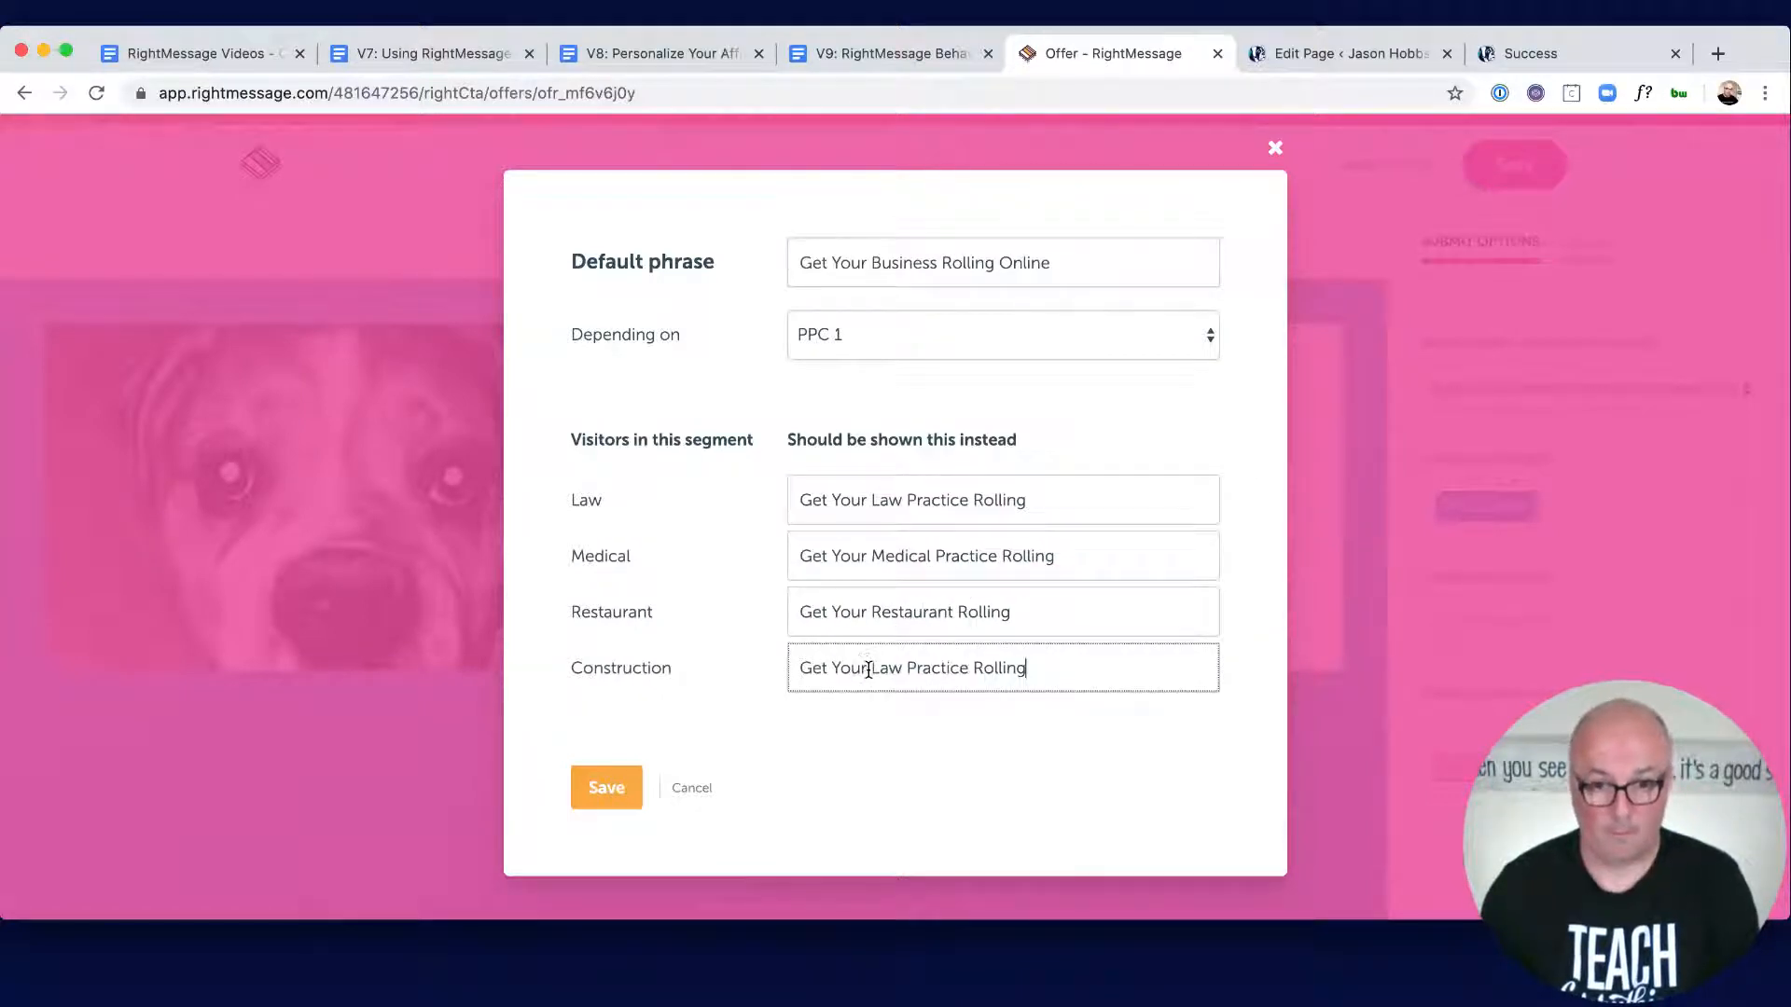
{"action": "left_click_drag", "start_coordinate": [877, 670], "coordinate": [971, 669]}
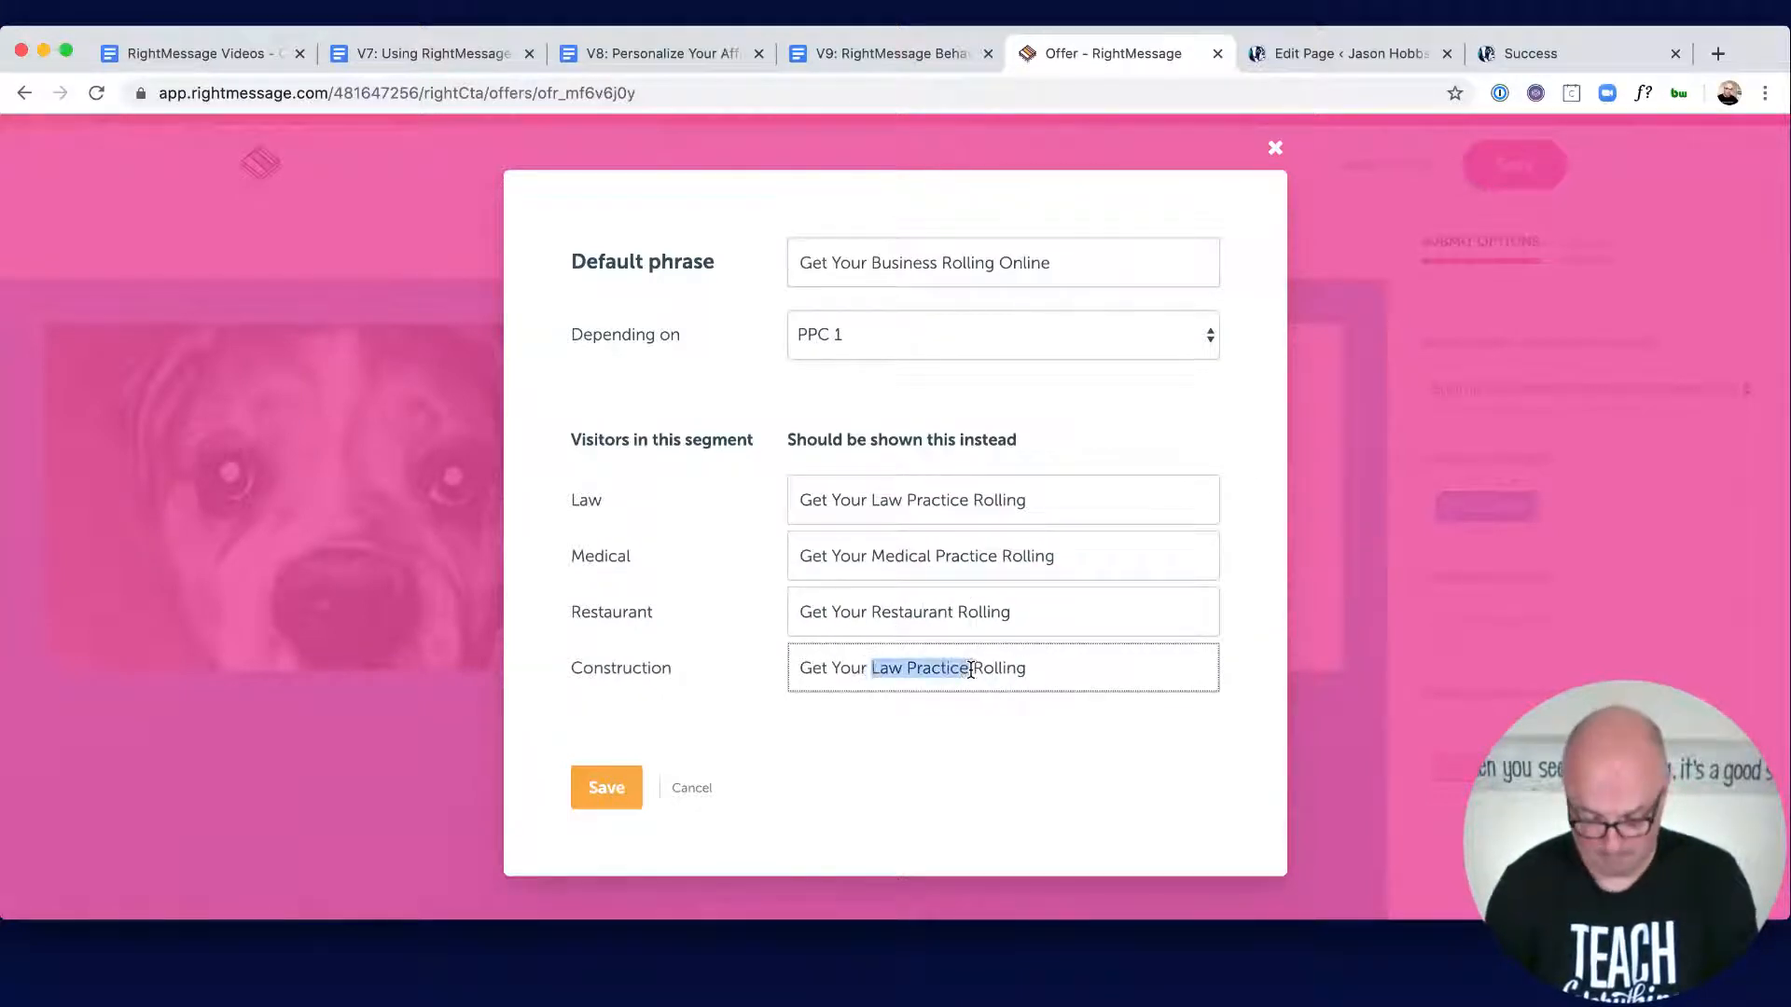
{"action": "type", "text": "Construction"}
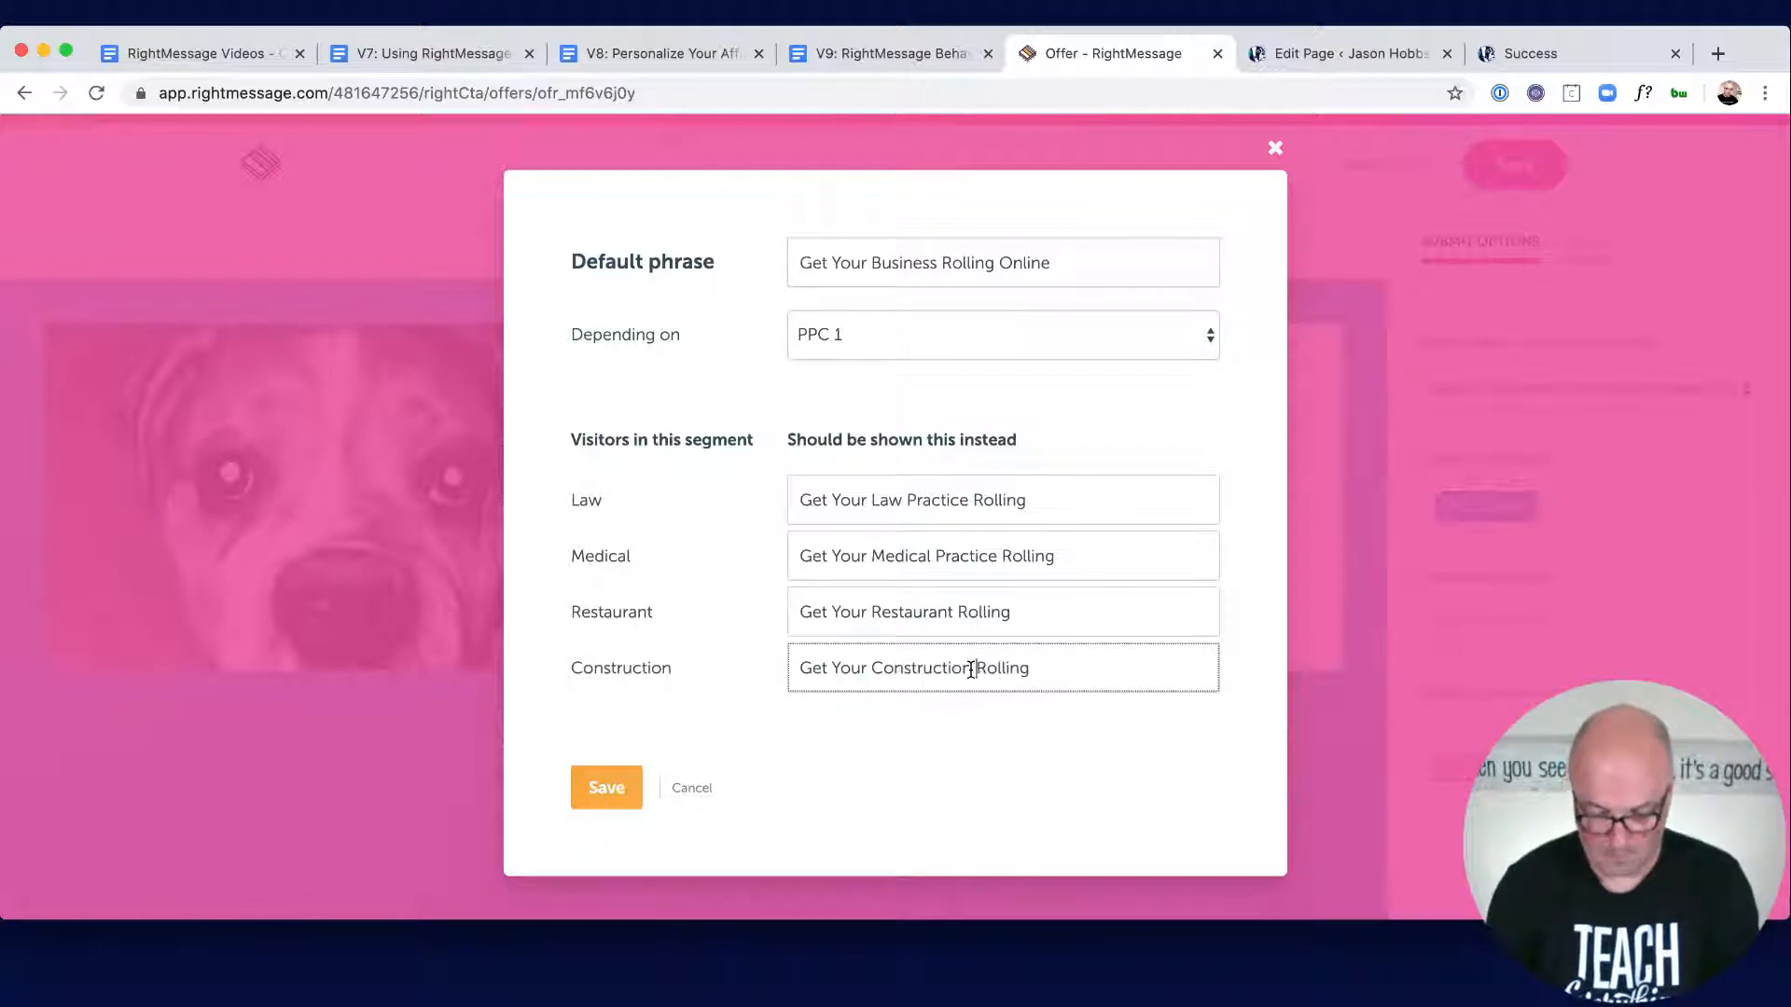
{"action": "type", "text": " Business"}
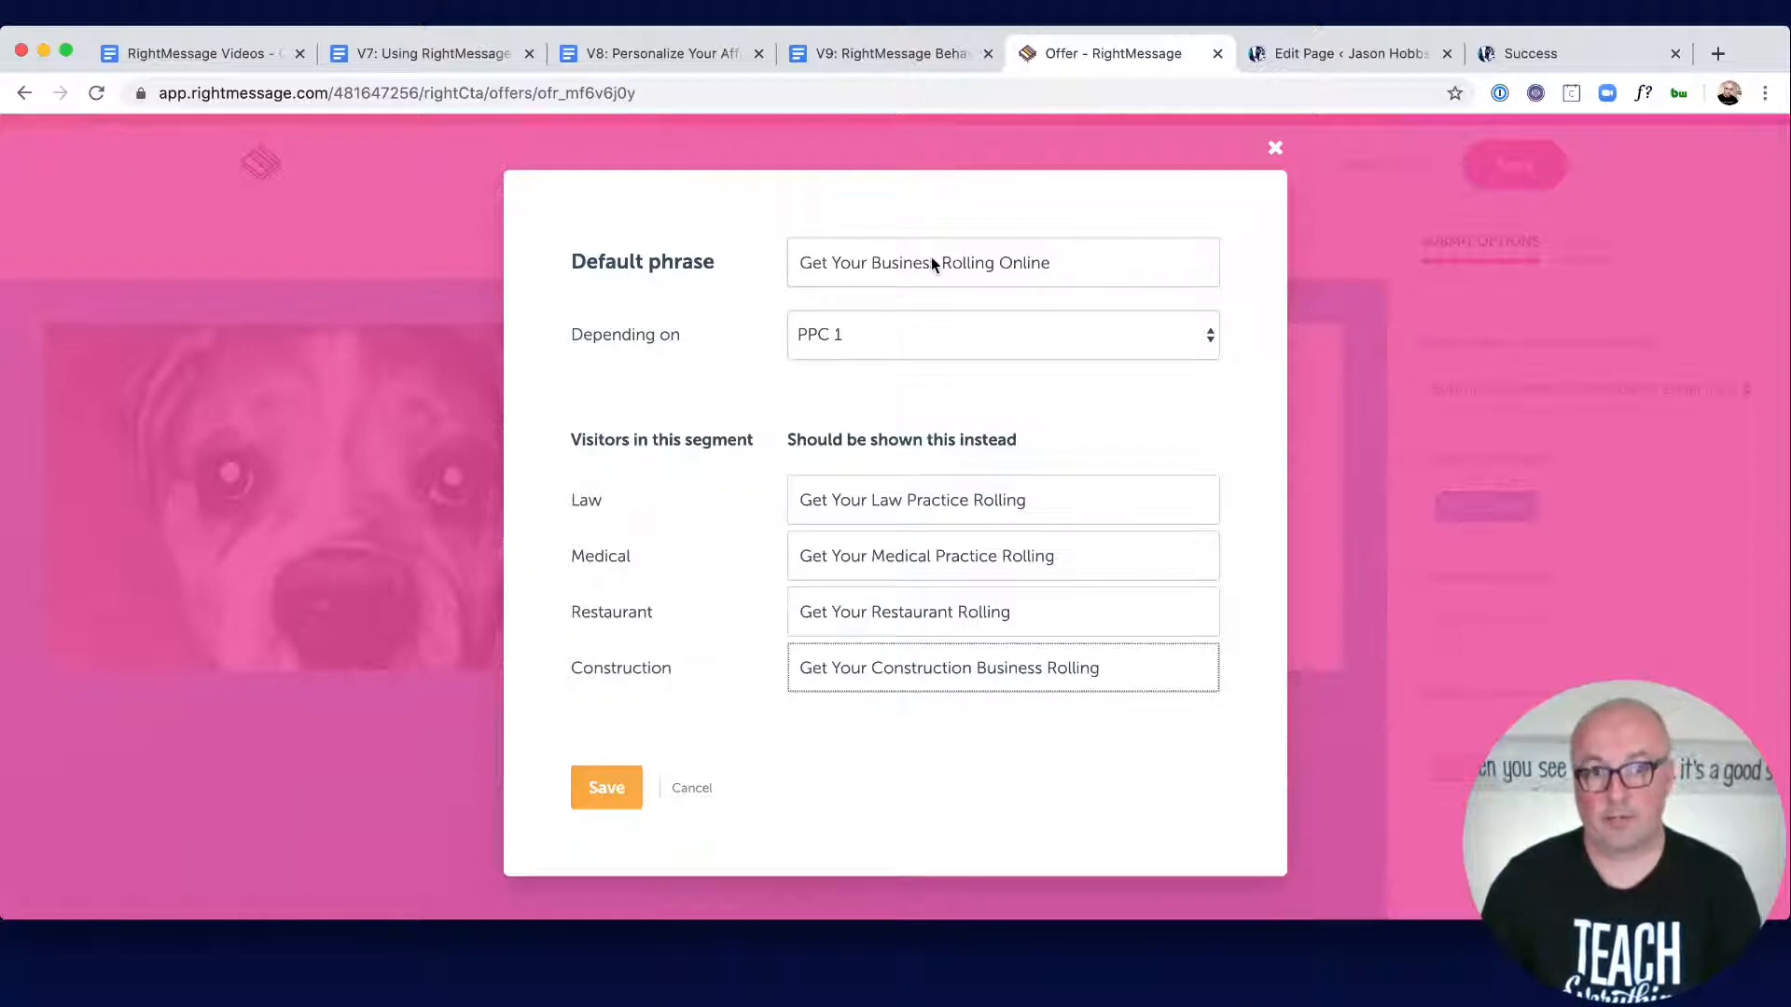
{"action": "left_click", "coordinate": [606, 787]}
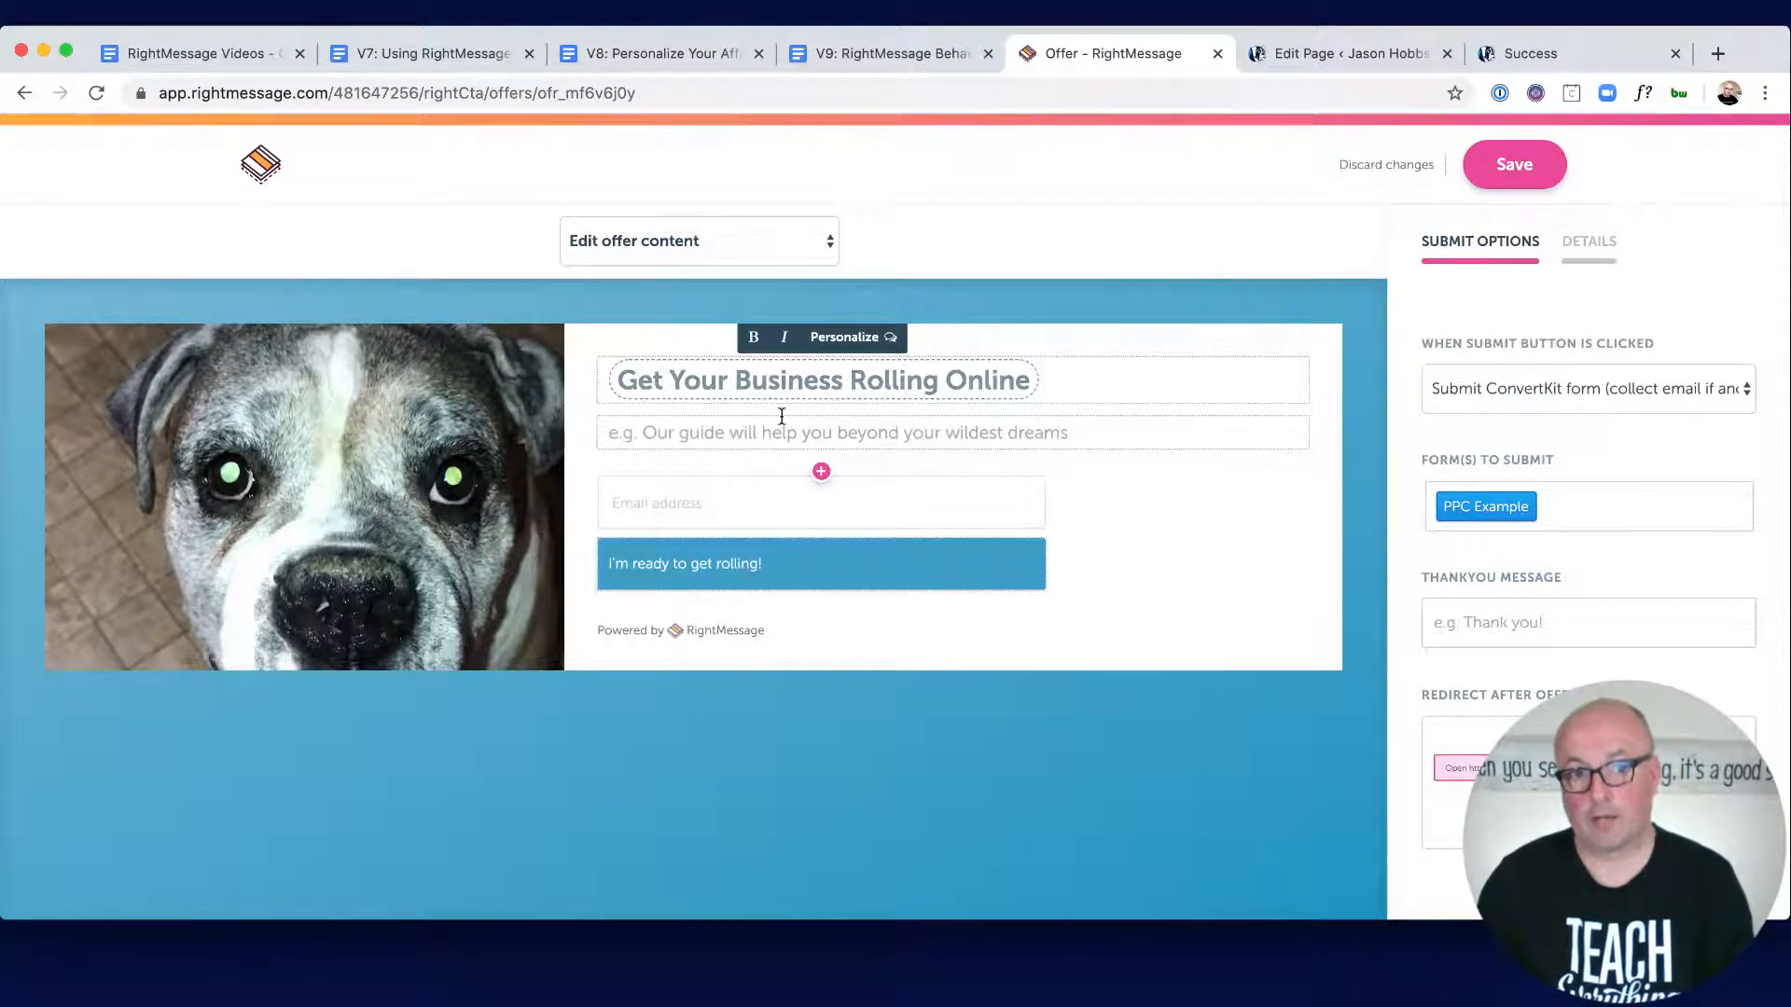
Step: Personalize the submit button text "I'm ready to get rolling!" depending on the PPC 1 segment group
{"action": "left_click", "coordinate": [784, 563]}
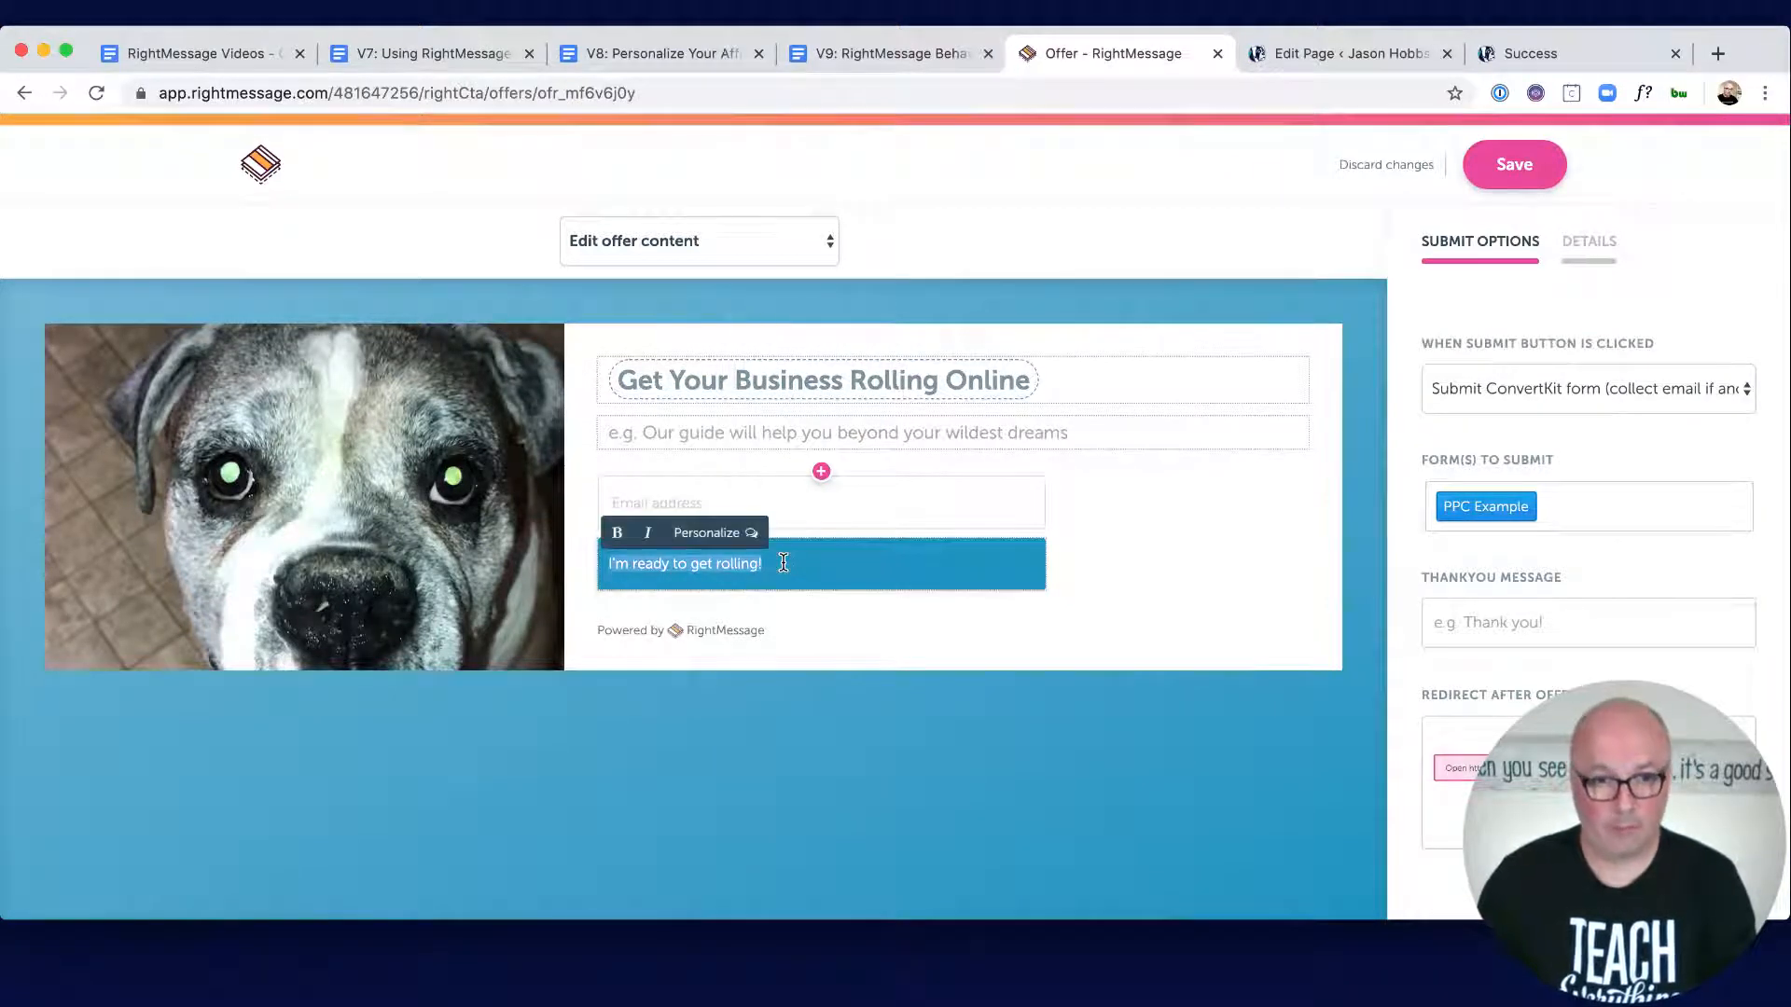
{"action": "left_click", "coordinate": [731, 541]}
{"action": "left_click", "coordinate": [938, 345]}
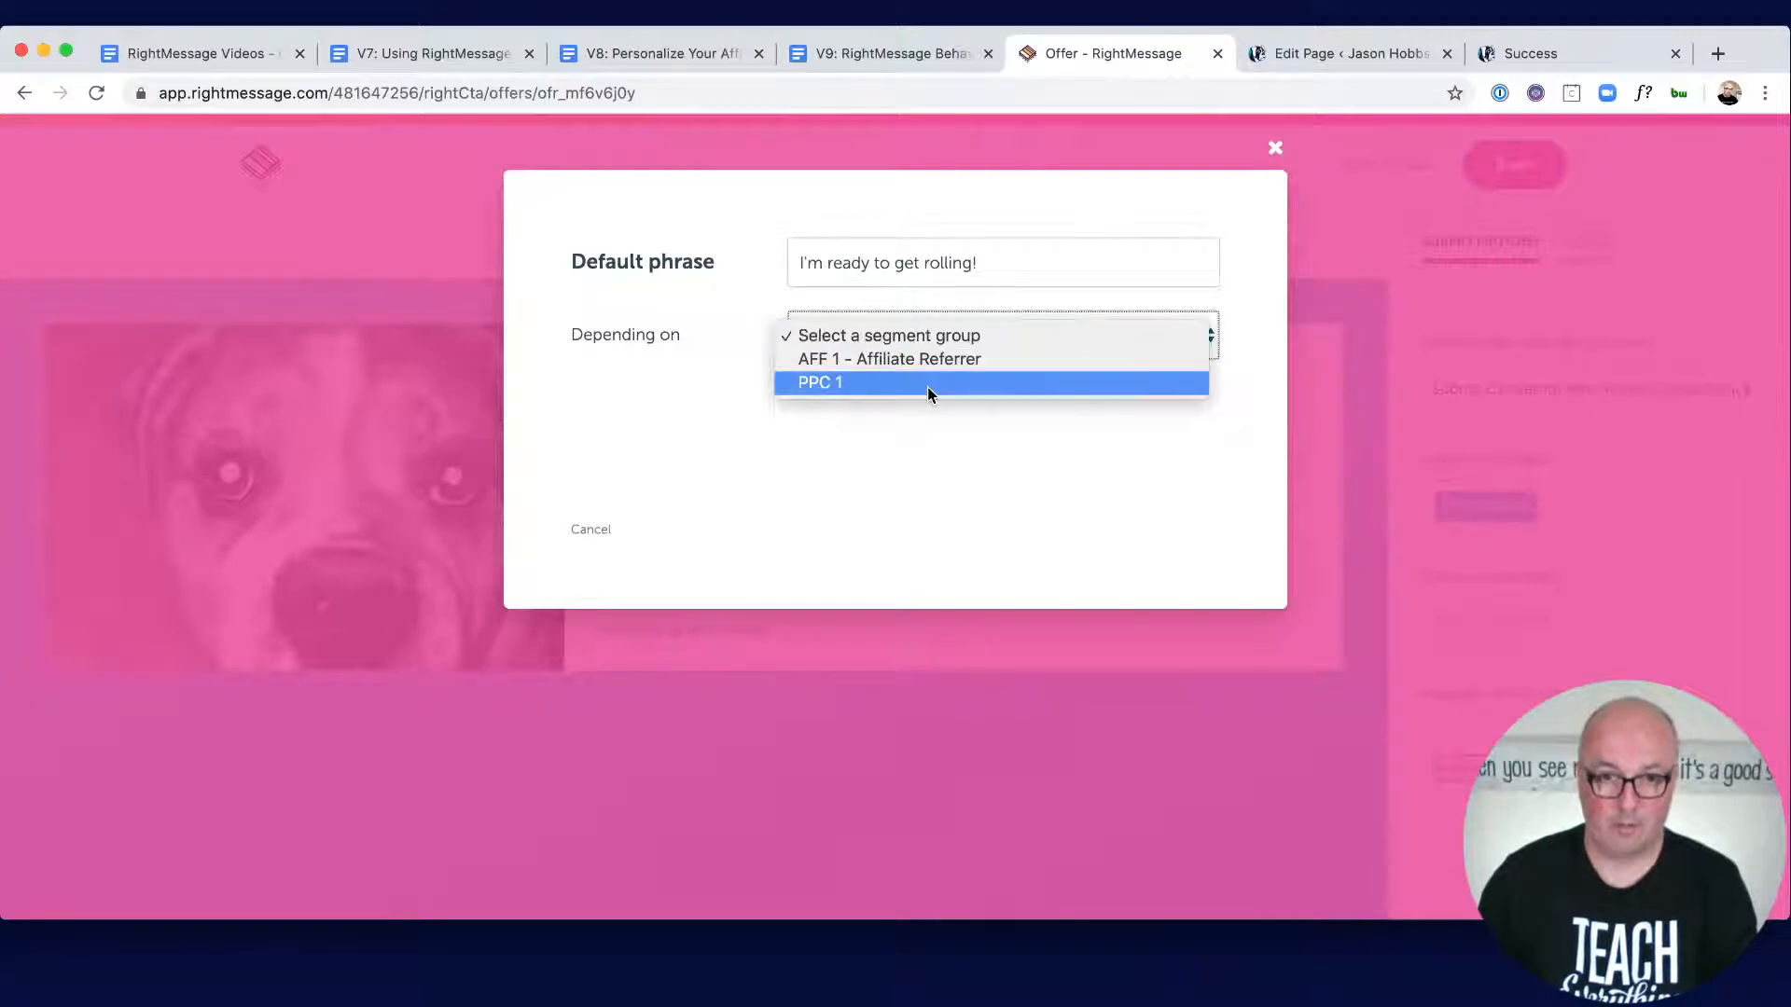
{"action": "left_click", "coordinate": [927, 388]}
Step: Enter "I'm ready to get my law practice rolling!" as the button text for the Law segment
{"action": "left_click", "coordinate": [846, 508]}
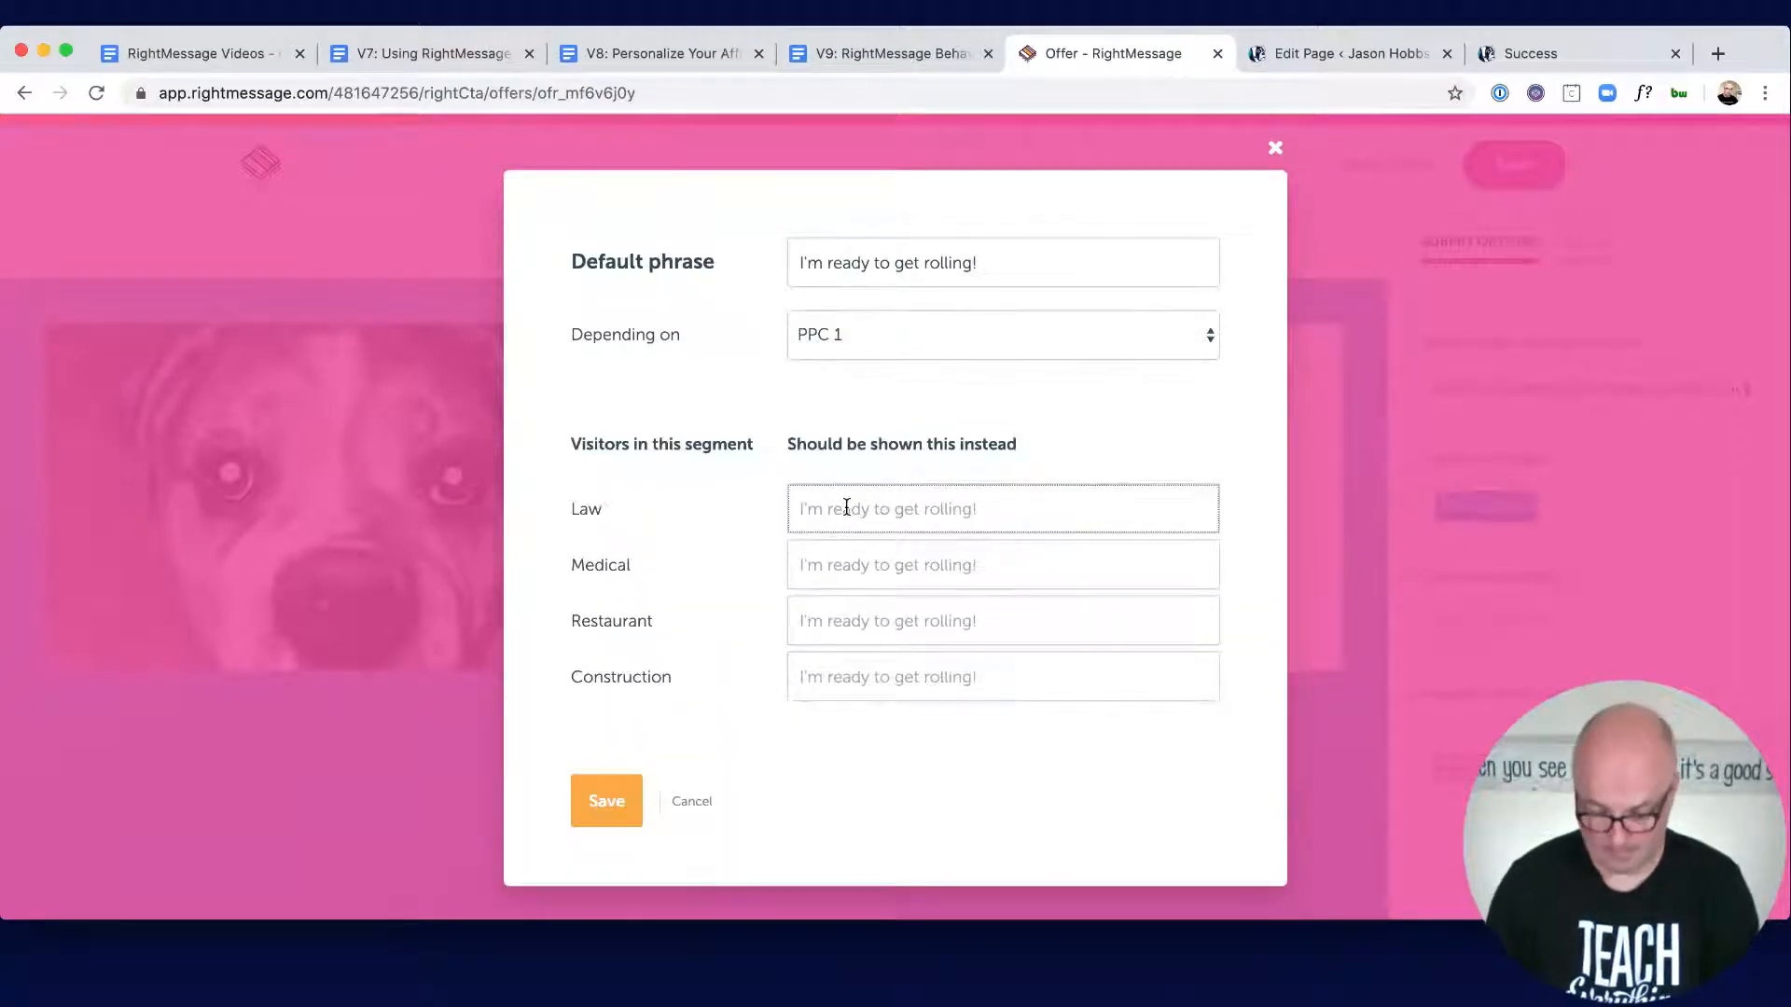
{"action": "type", "text": "I'm ready to ge"}
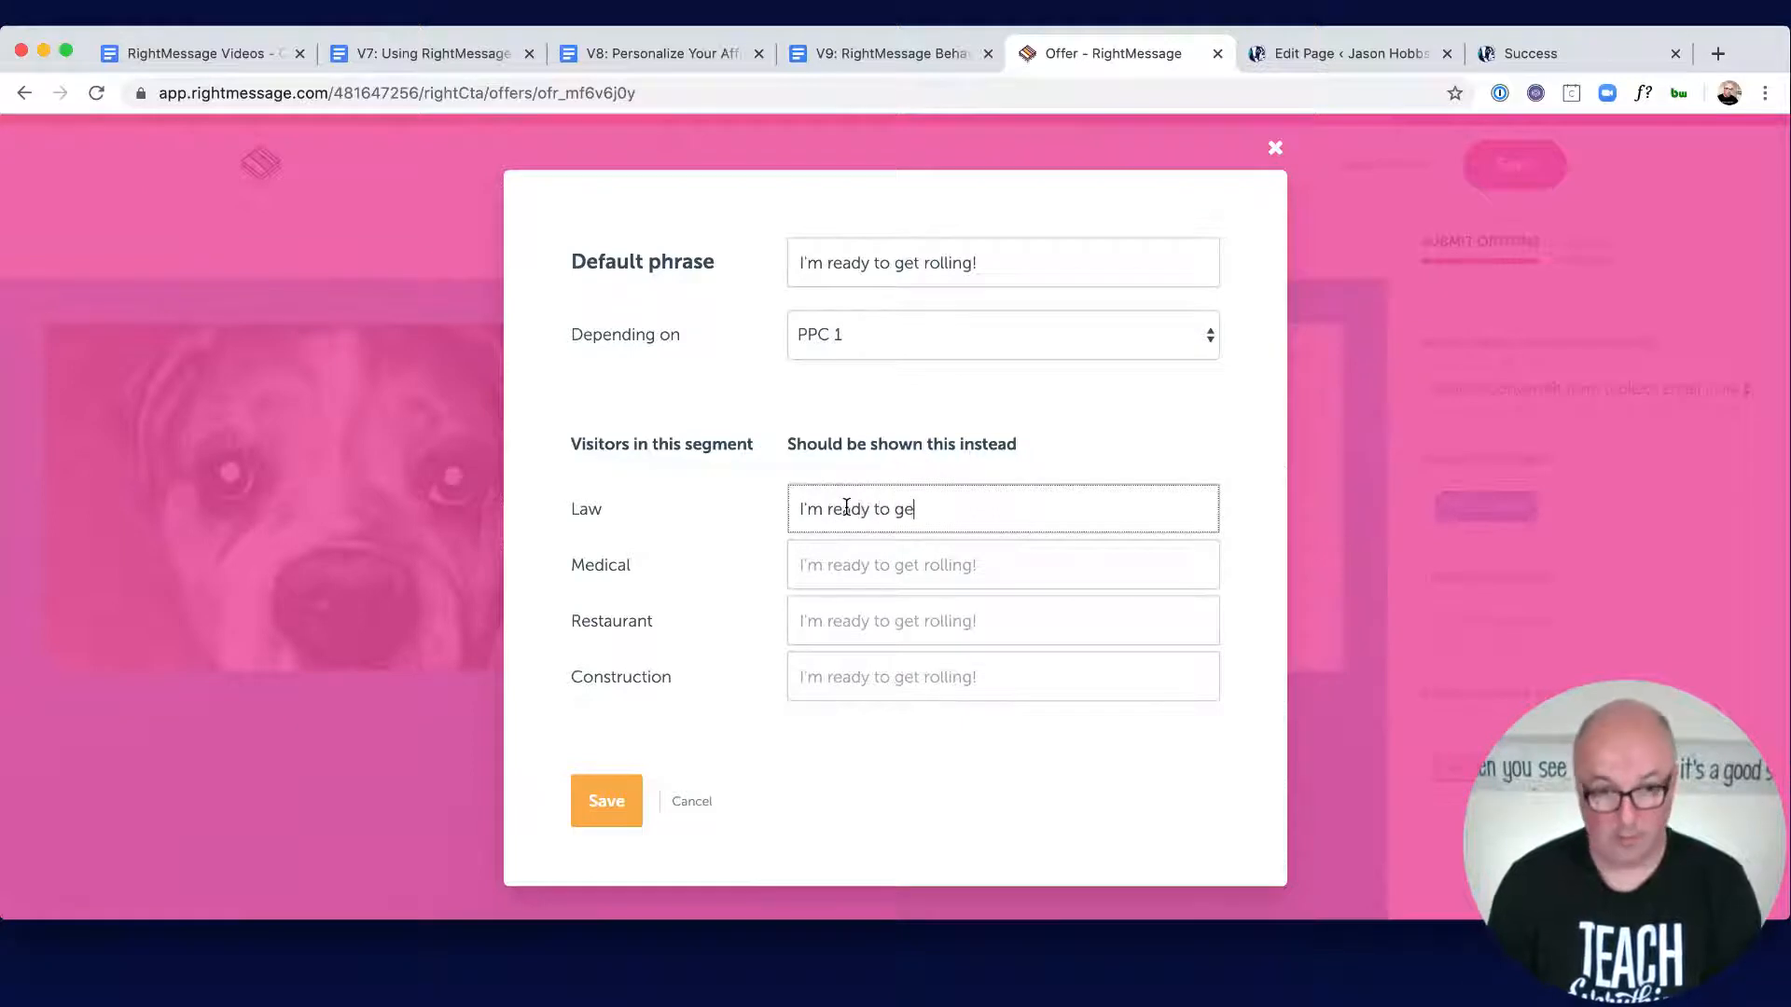
{"action": "type", "text": "t my law practice rolling!"}
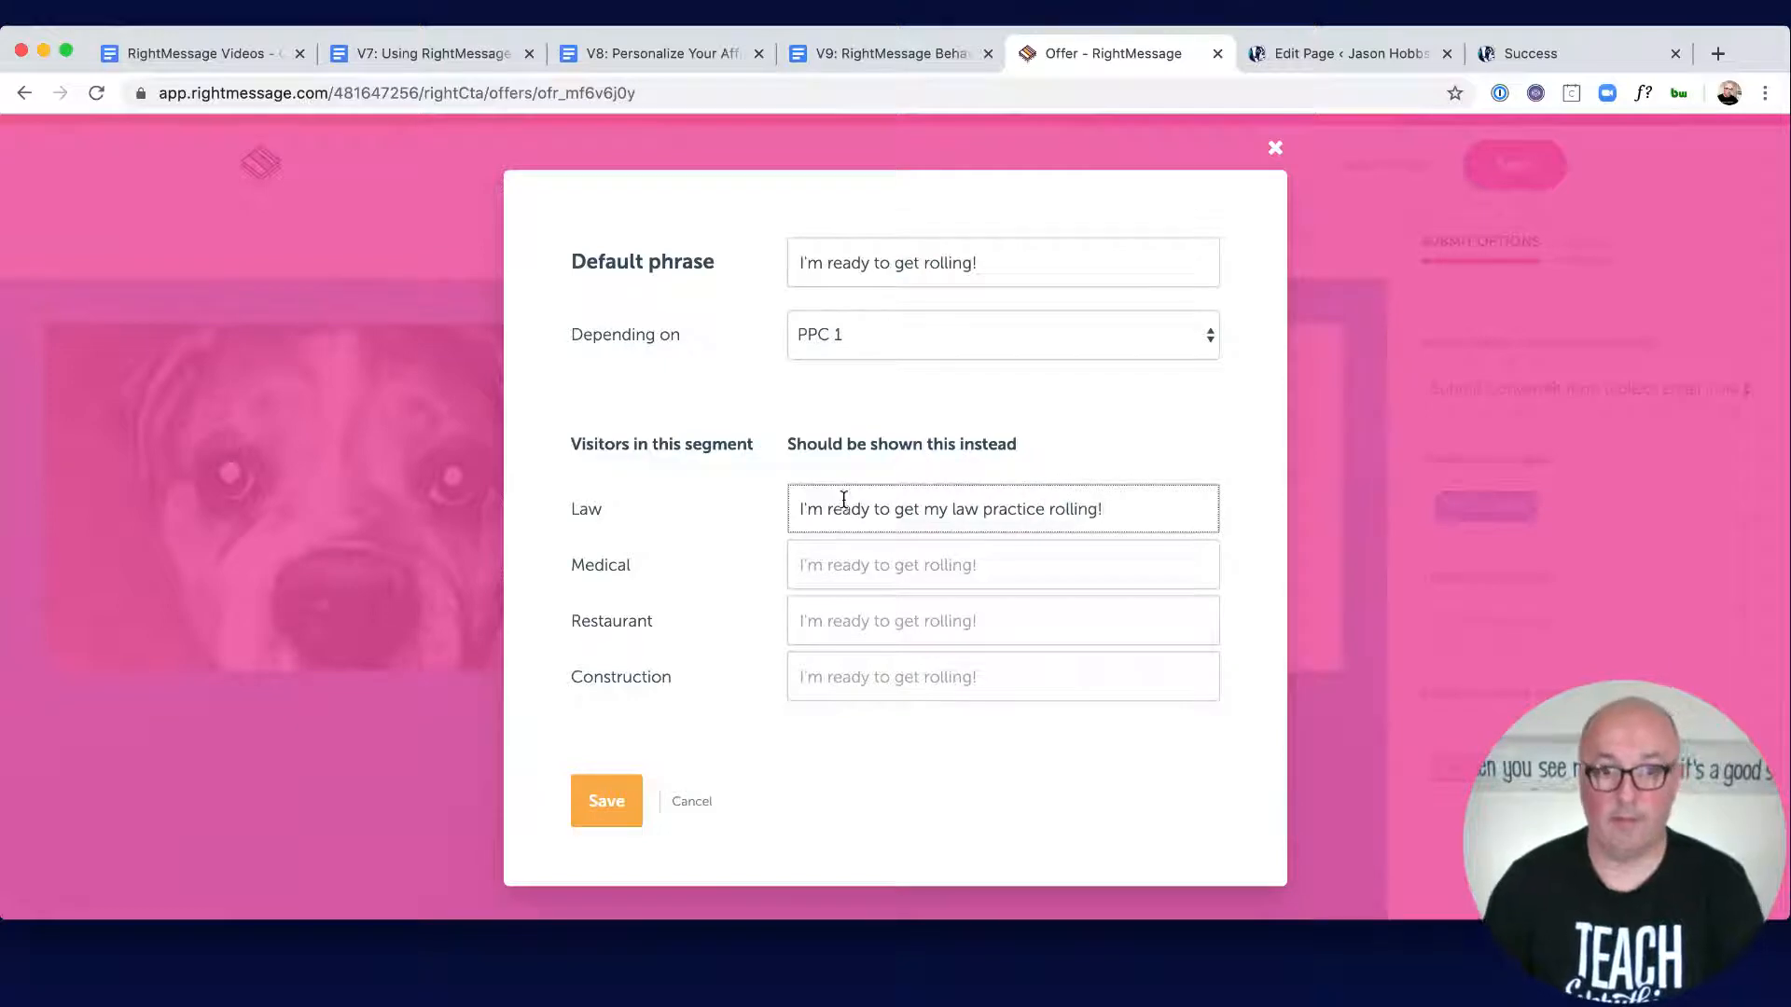
Step: Copy the Law button text into the Medical, Restaurant and Construction segments
{"action": "triple_click", "coordinate": [843, 500]}
{"action": "key", "text": "super+c"}
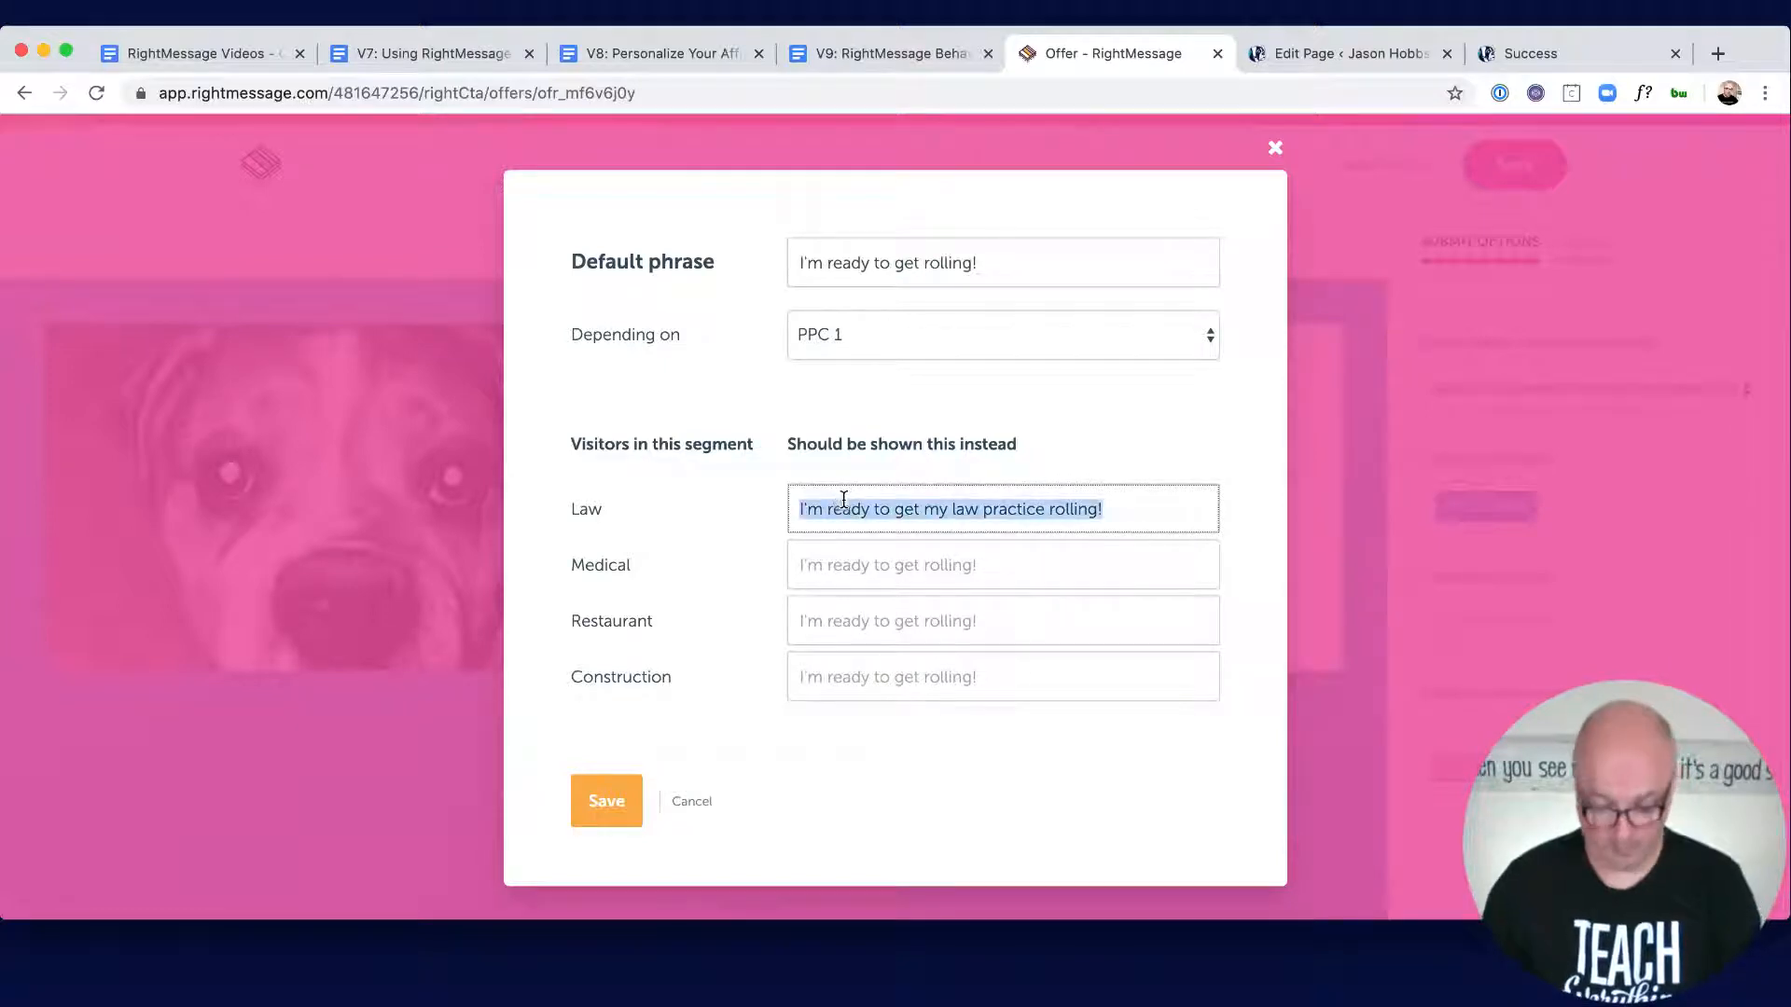
{"action": "left_click", "coordinate": [868, 579]}
{"action": "key", "text": "super+v"}
{"action": "left_click", "coordinate": [857, 622]}
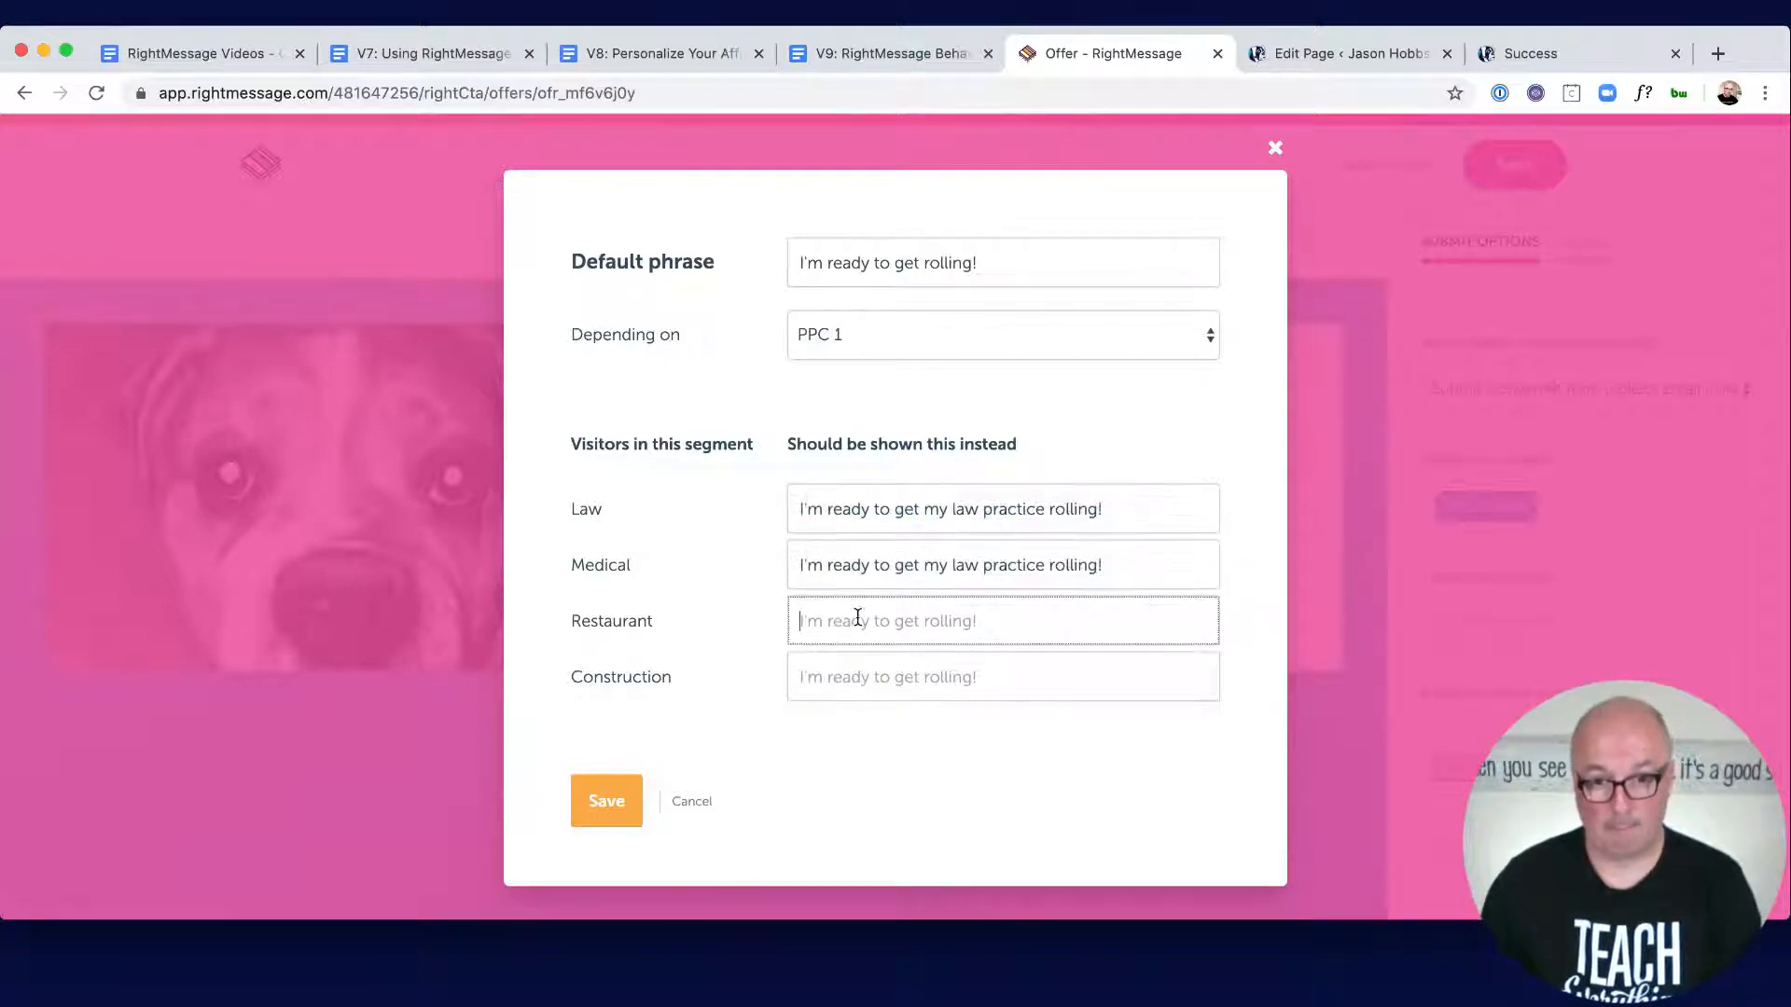
{"action": "key", "text": "super+v"}
{"action": "left_click", "coordinate": [880, 682]}
{"action": "key", "text": "super+v"}
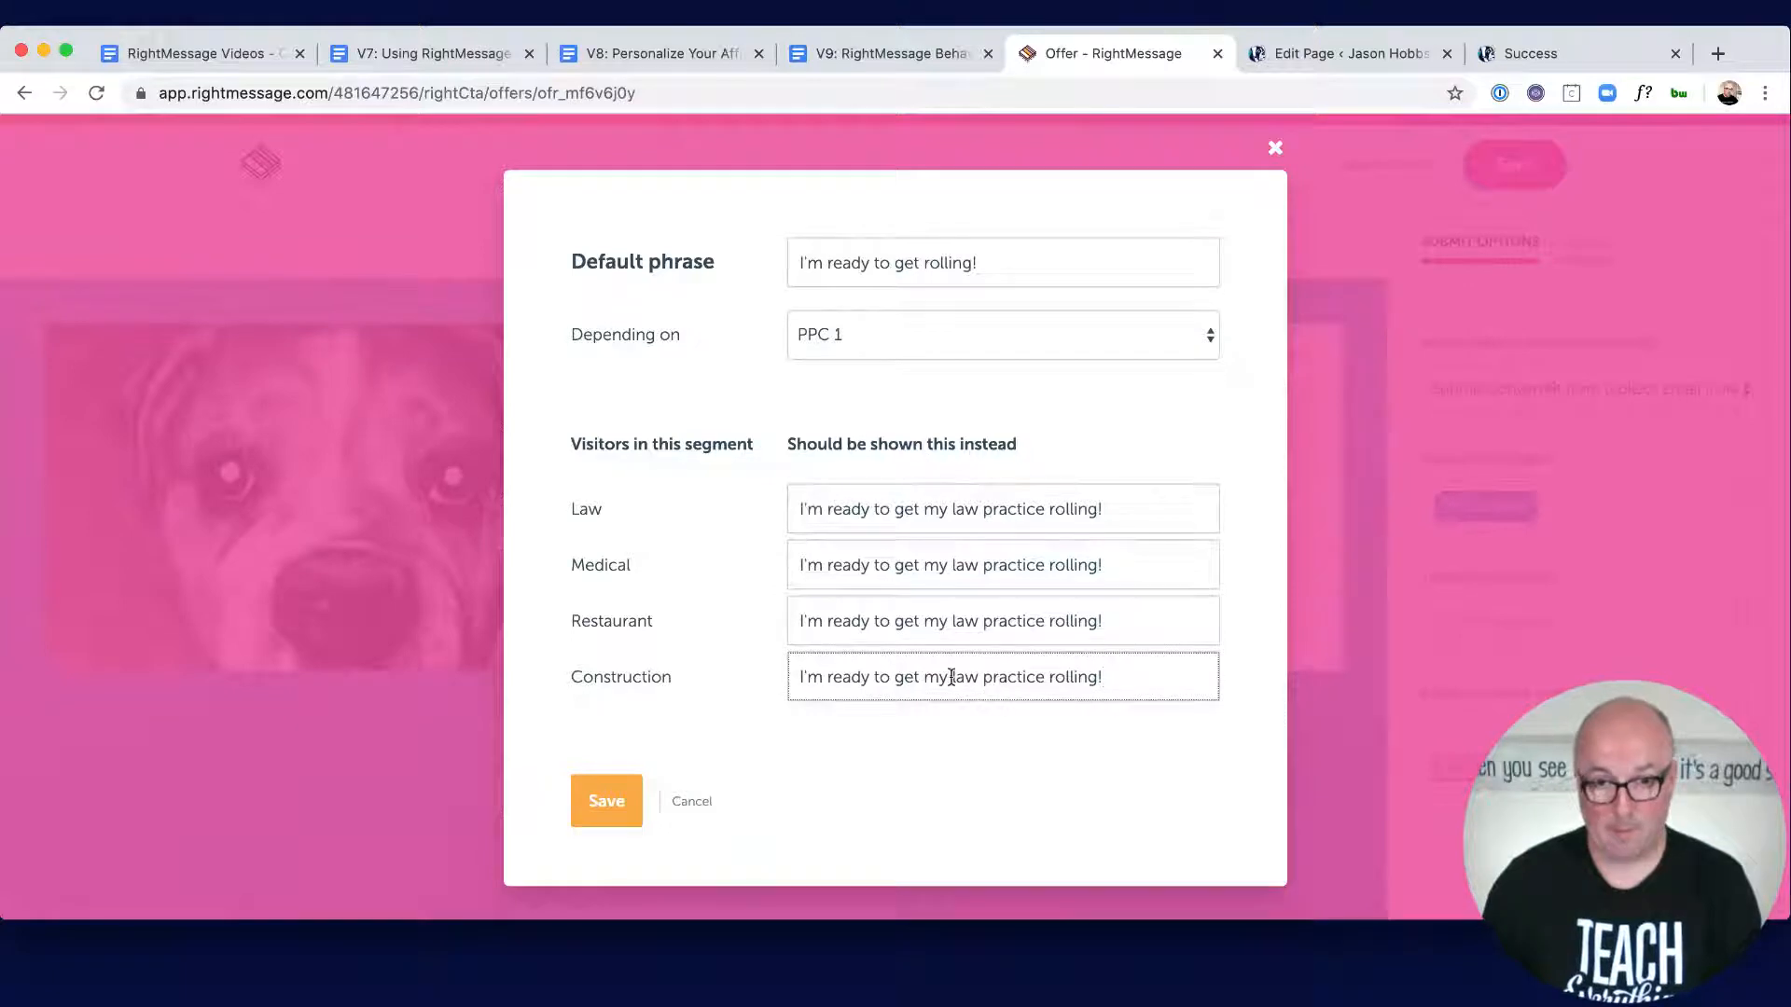
Step: Change the Construction button text to "I'm ready to get my construction business rolling!"
{"action": "left_click_drag", "start_coordinate": [951, 678], "coordinate": [1048, 676]}
{"action": "key", "text": "BackSpace"}
{"action": "type", "text": "cons"}
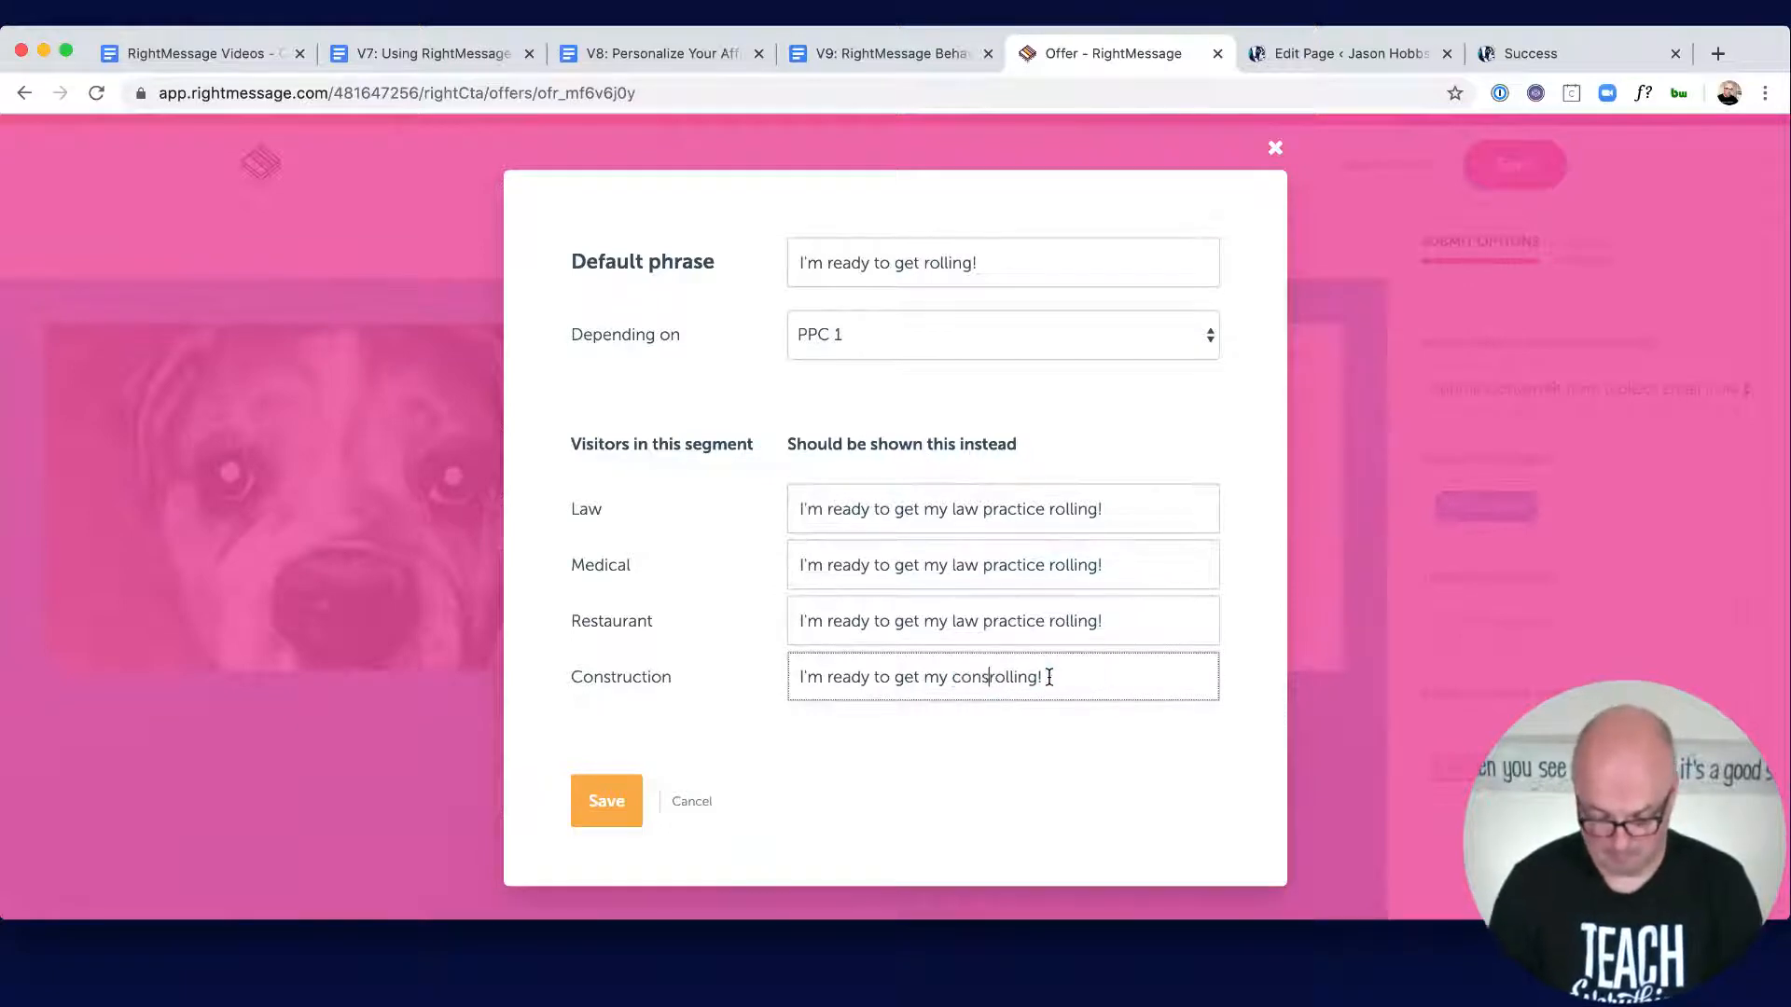
{"action": "type", "text": "c"}
{"action": "key", "text": "BackSpace"}
{"action": "type", "text": "tructio"}
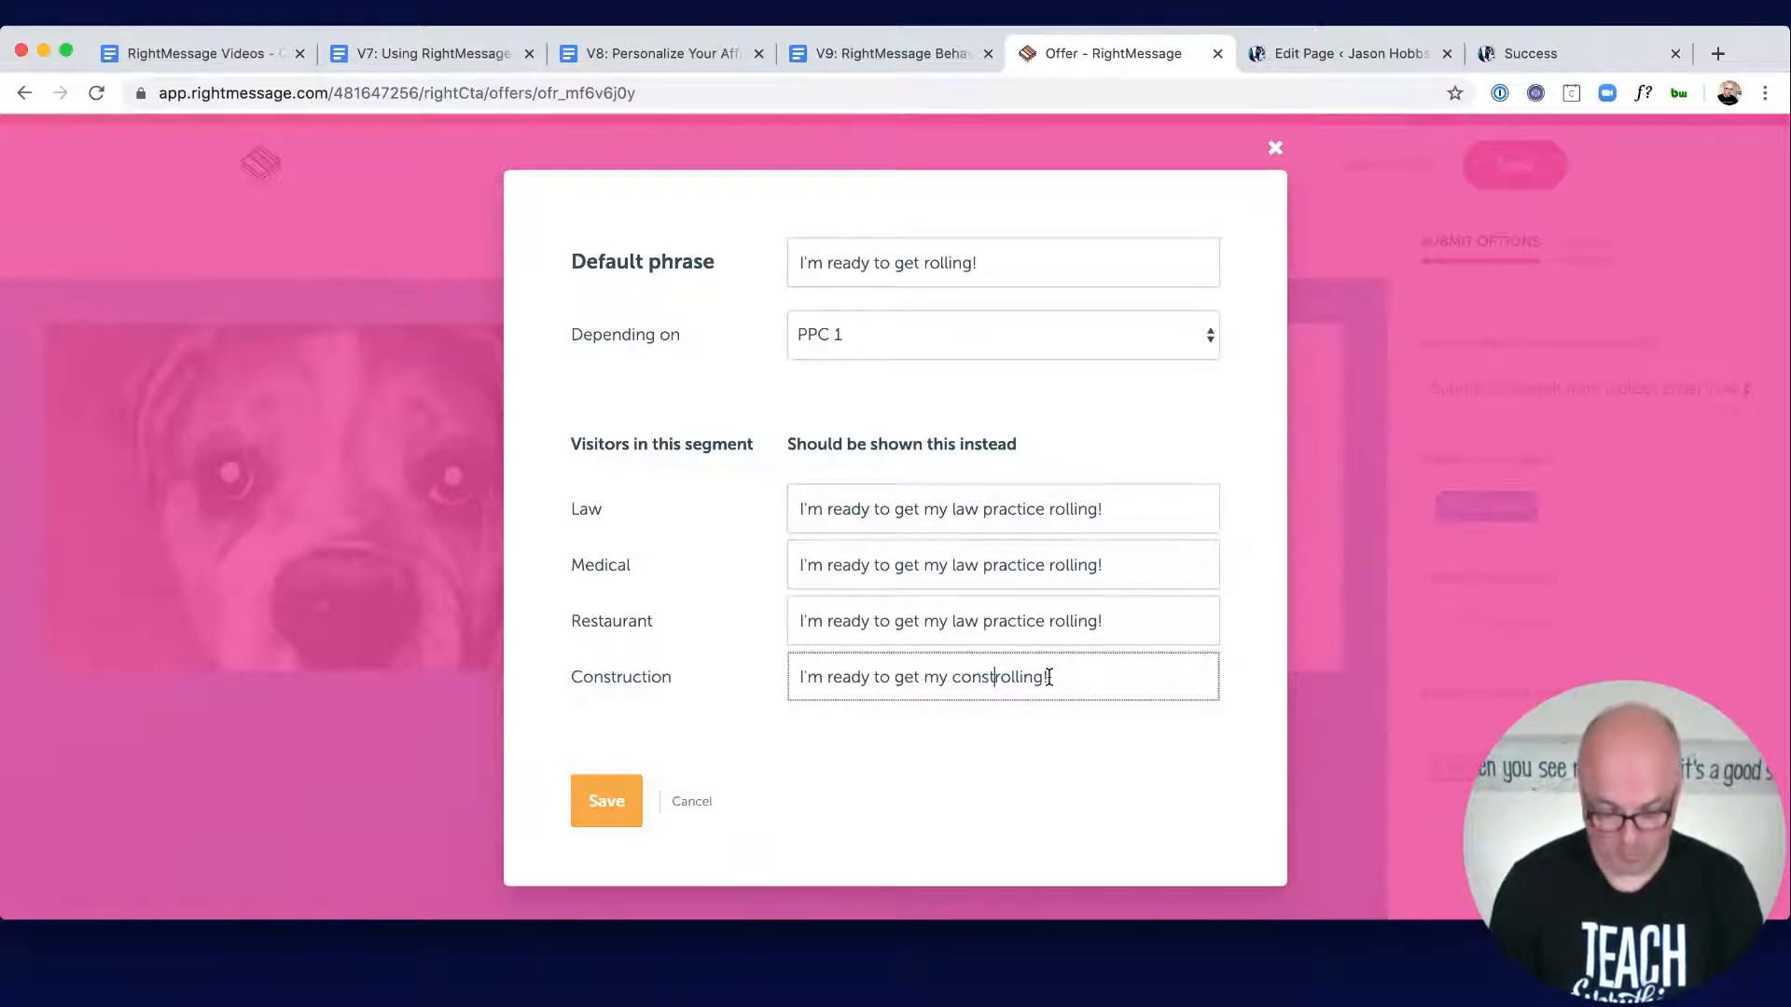
{"action": "type", "text": "n business r"}
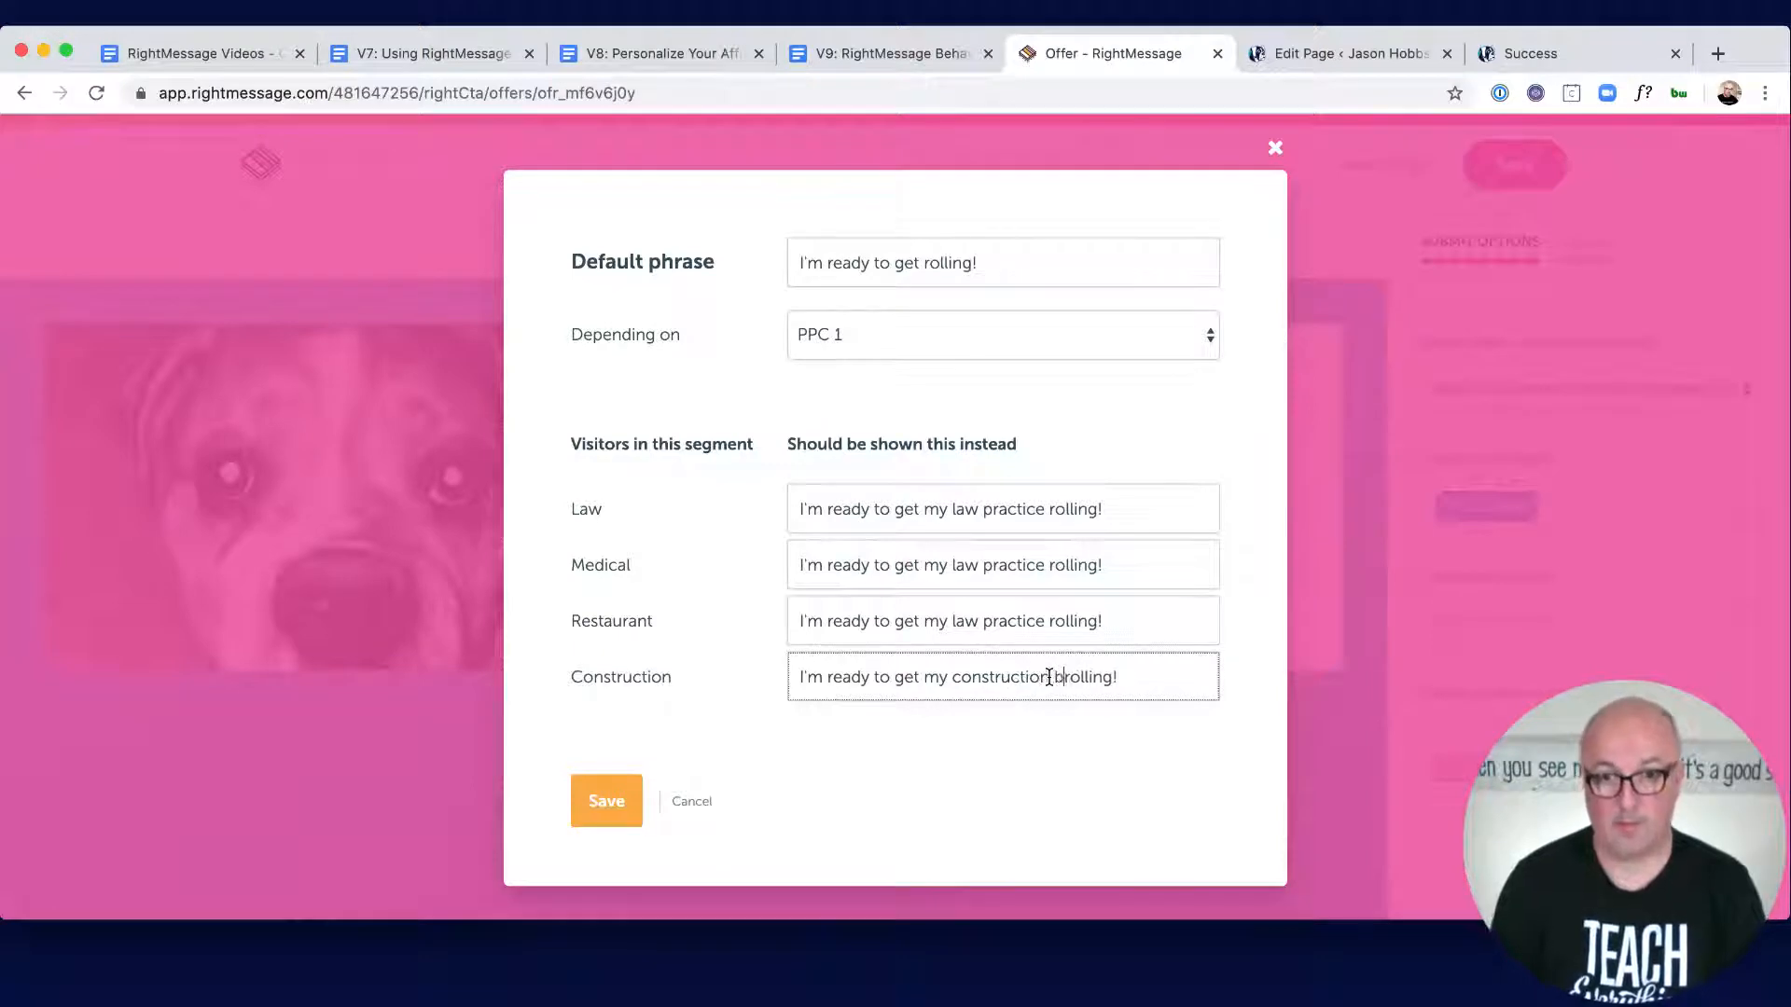
Step: Change the Restaurant button text to "I'm ready to get my restaurant rolling!"
{"action": "double_click", "coordinate": [958, 622]}
{"action": "double_click", "coordinate": [1012, 621]}
{"action": "key", "text": "BackSpace"}
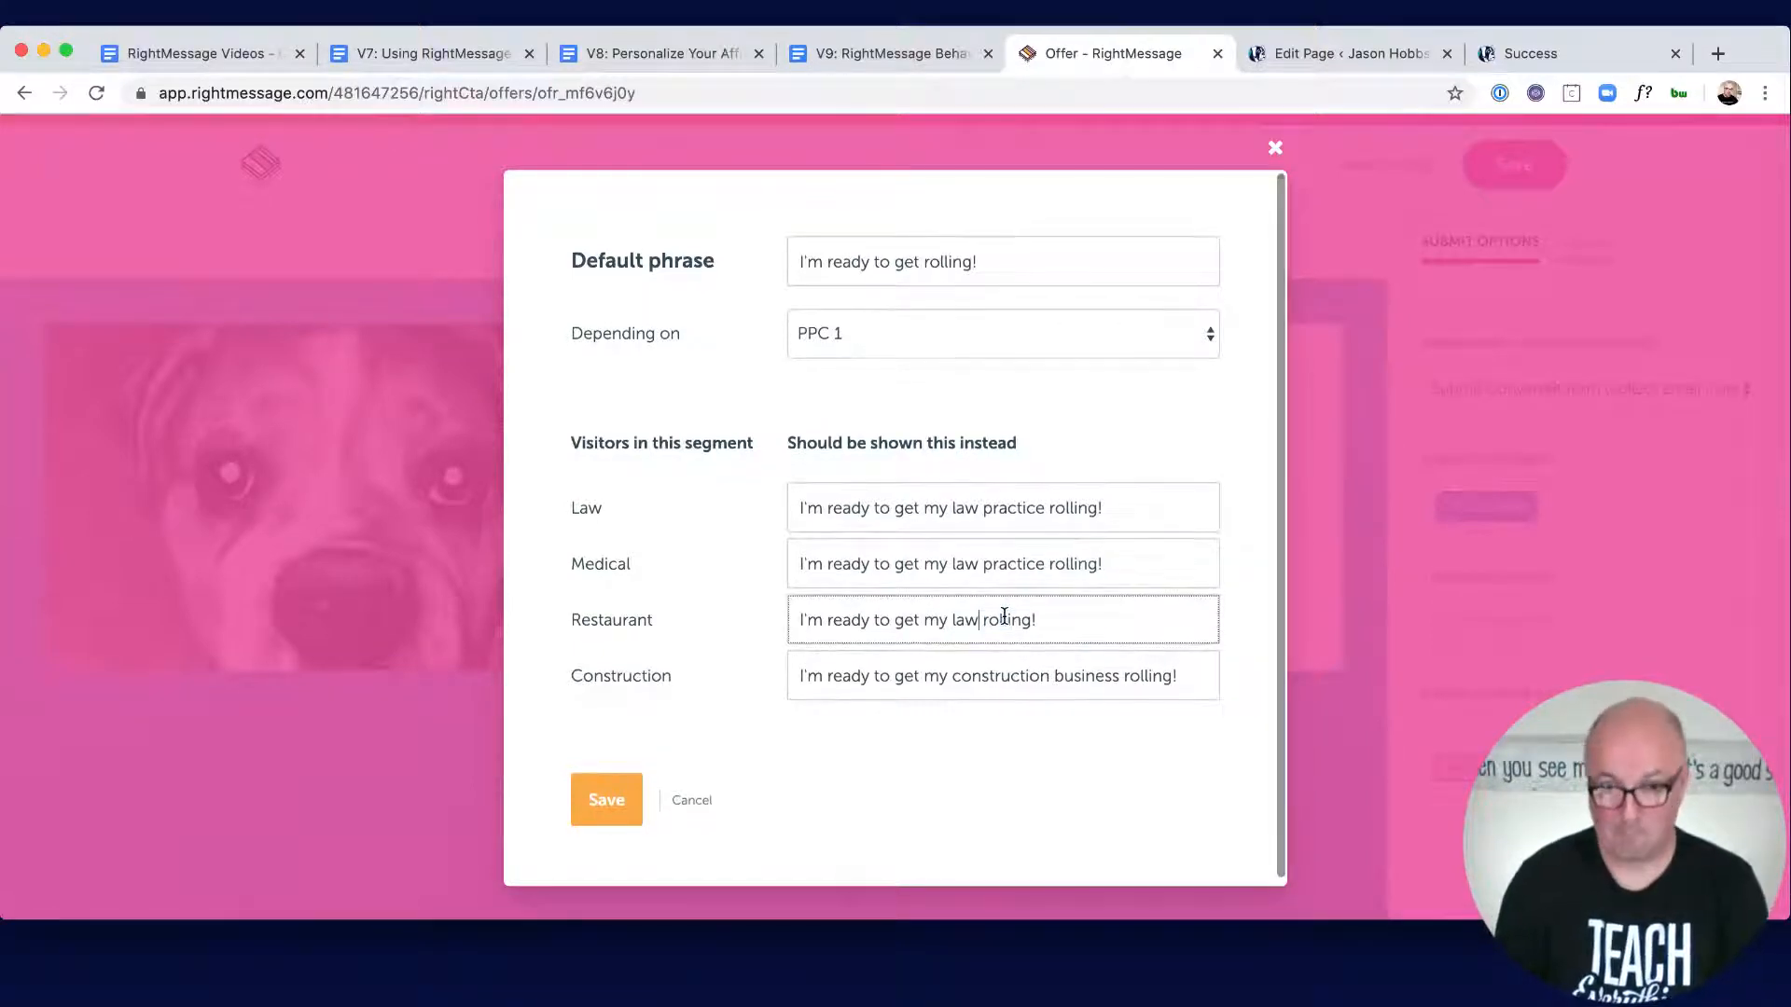
{"action": "key", "text": "BackSpace"}
{"action": "key", "text": "BackSpace"}
{"action": "key", "text": "BackSpace"}
{"action": "key", "text": "BackSpace"}
{"action": "type", "text": "res"}
{"action": "type", "text": "taurant"}
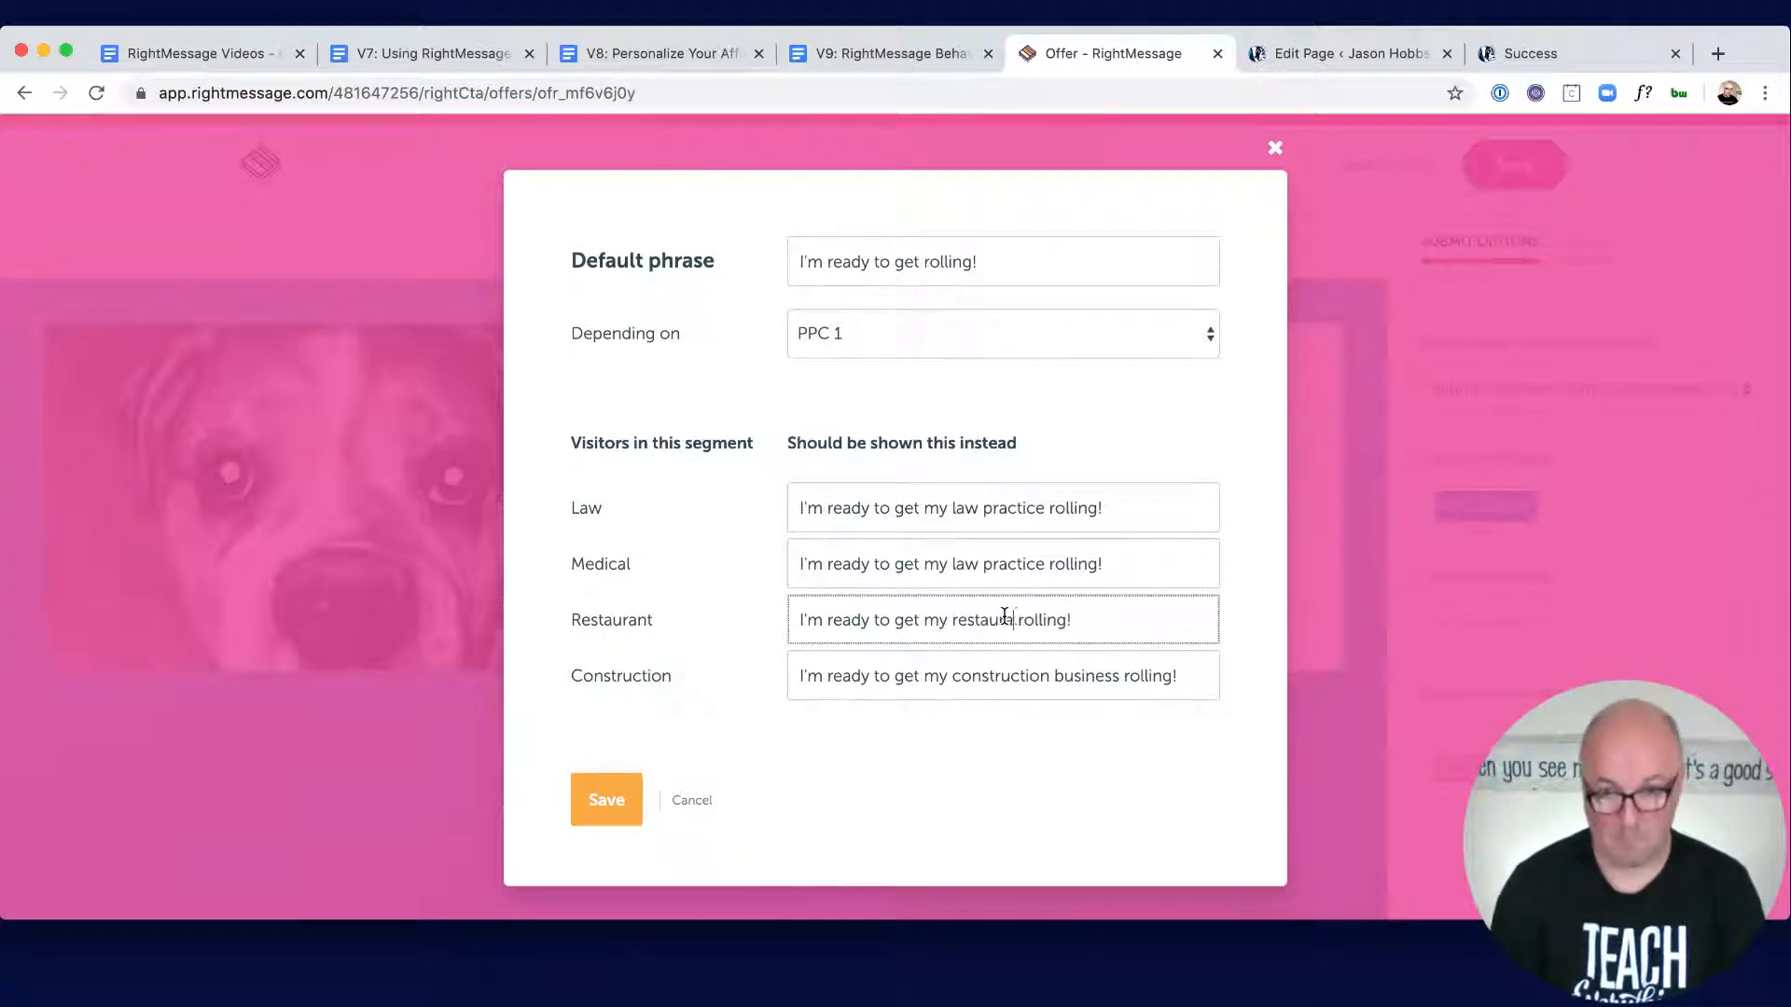
Step: Change the Medical button text to "I'm ready to get my medical practice rolling!" and save the button personalization
{"action": "double_click", "coordinate": [1001, 563]}
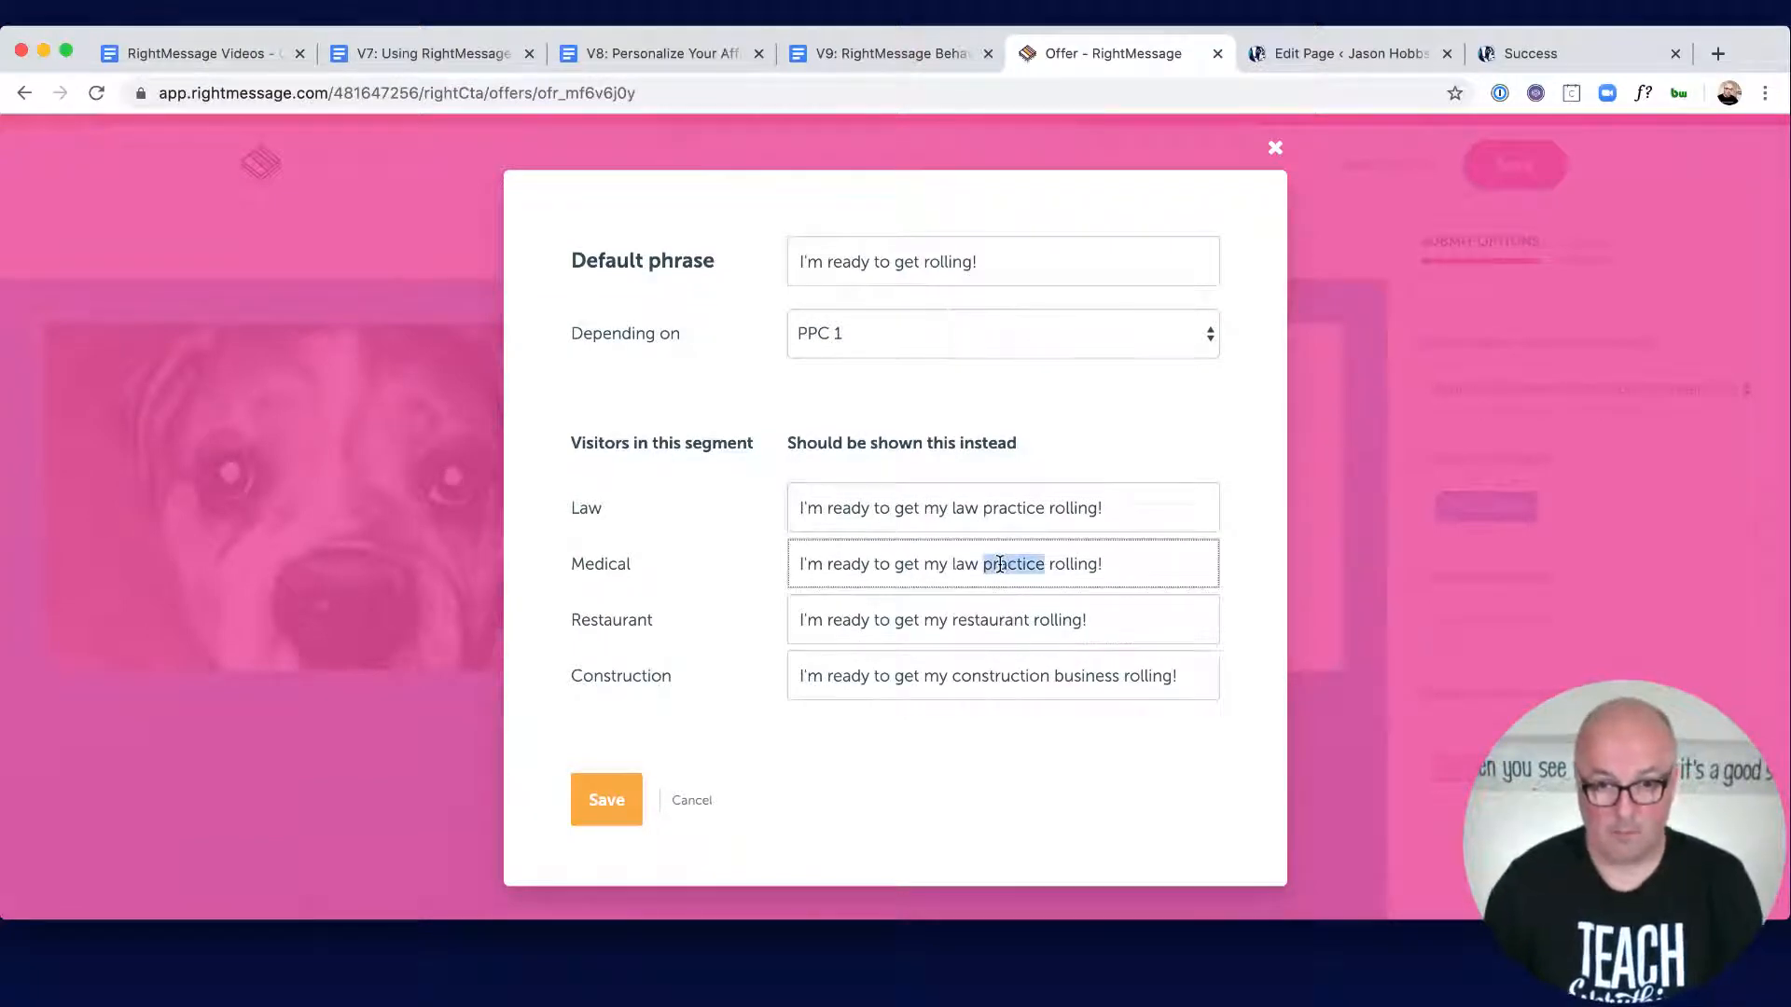
{"action": "left_click", "coordinate": [979, 564]}
{"action": "type", "text": "medic"}
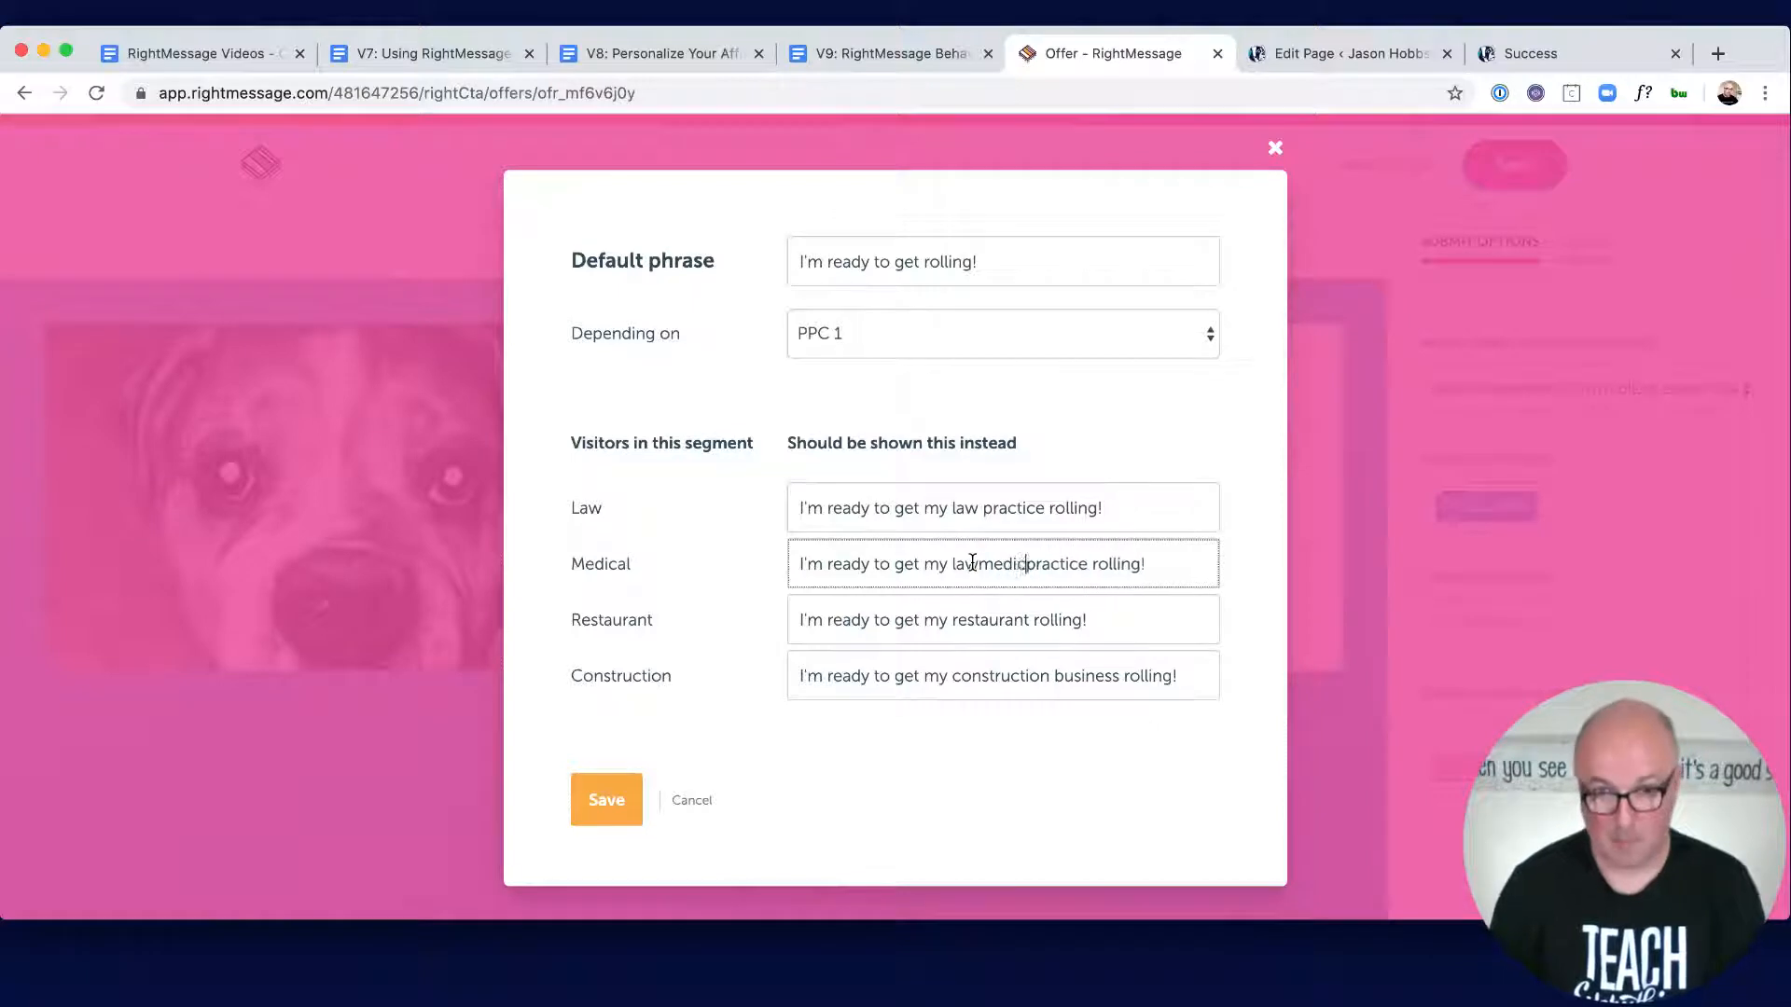
{"action": "type", "text": "al"}
{"action": "key", "text": "BackSpace"}
{"action": "key", "text": "BackSpace"}
{"action": "key", "text": "BackSpace"}
{"action": "key", "text": "BackSpace"}
{"action": "key", "text": "BackSpace"}
{"action": "key", "text": "BackSpace"}
{"action": "key", "text": "BackSpace"}
{"action": "key", "text": "BackSpace"}
{"action": "key", "text": "BackSpace"}
{"action": "key", "text": "BackSpace"}
{"action": "key", "text": "BackSpace"}
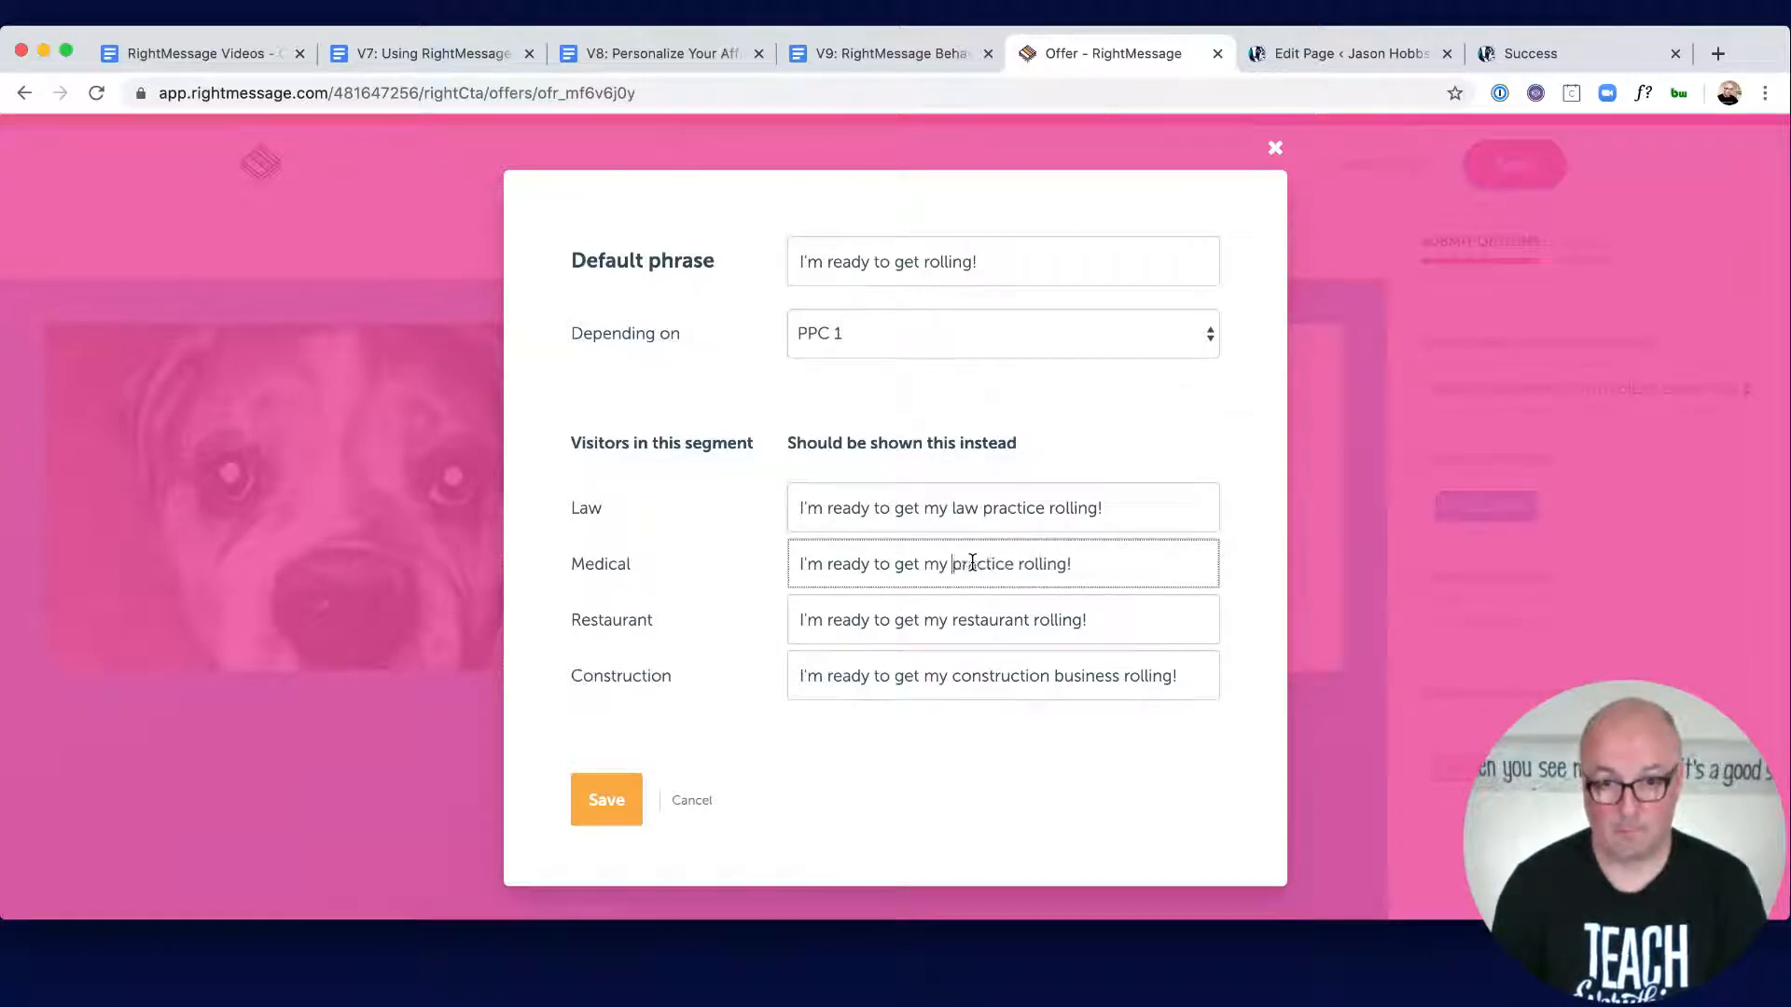
{"action": "type", "text": "medical"}
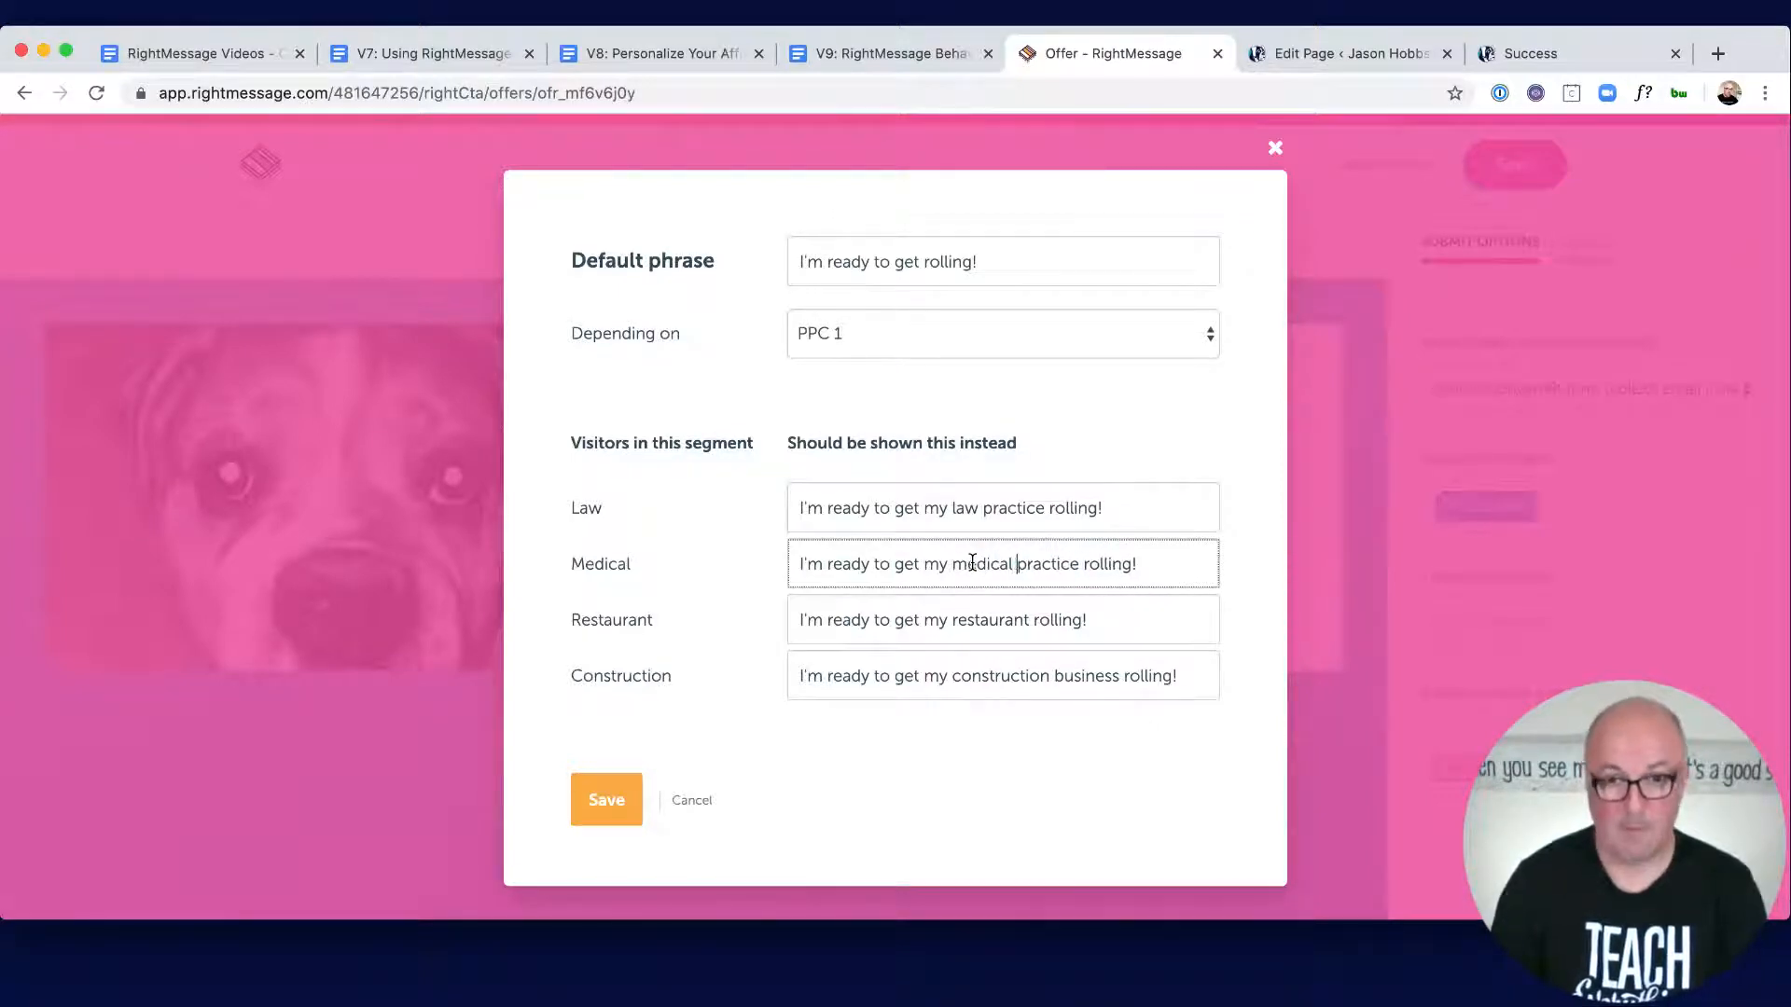
{"action": "left_click", "coordinate": [606, 799]}
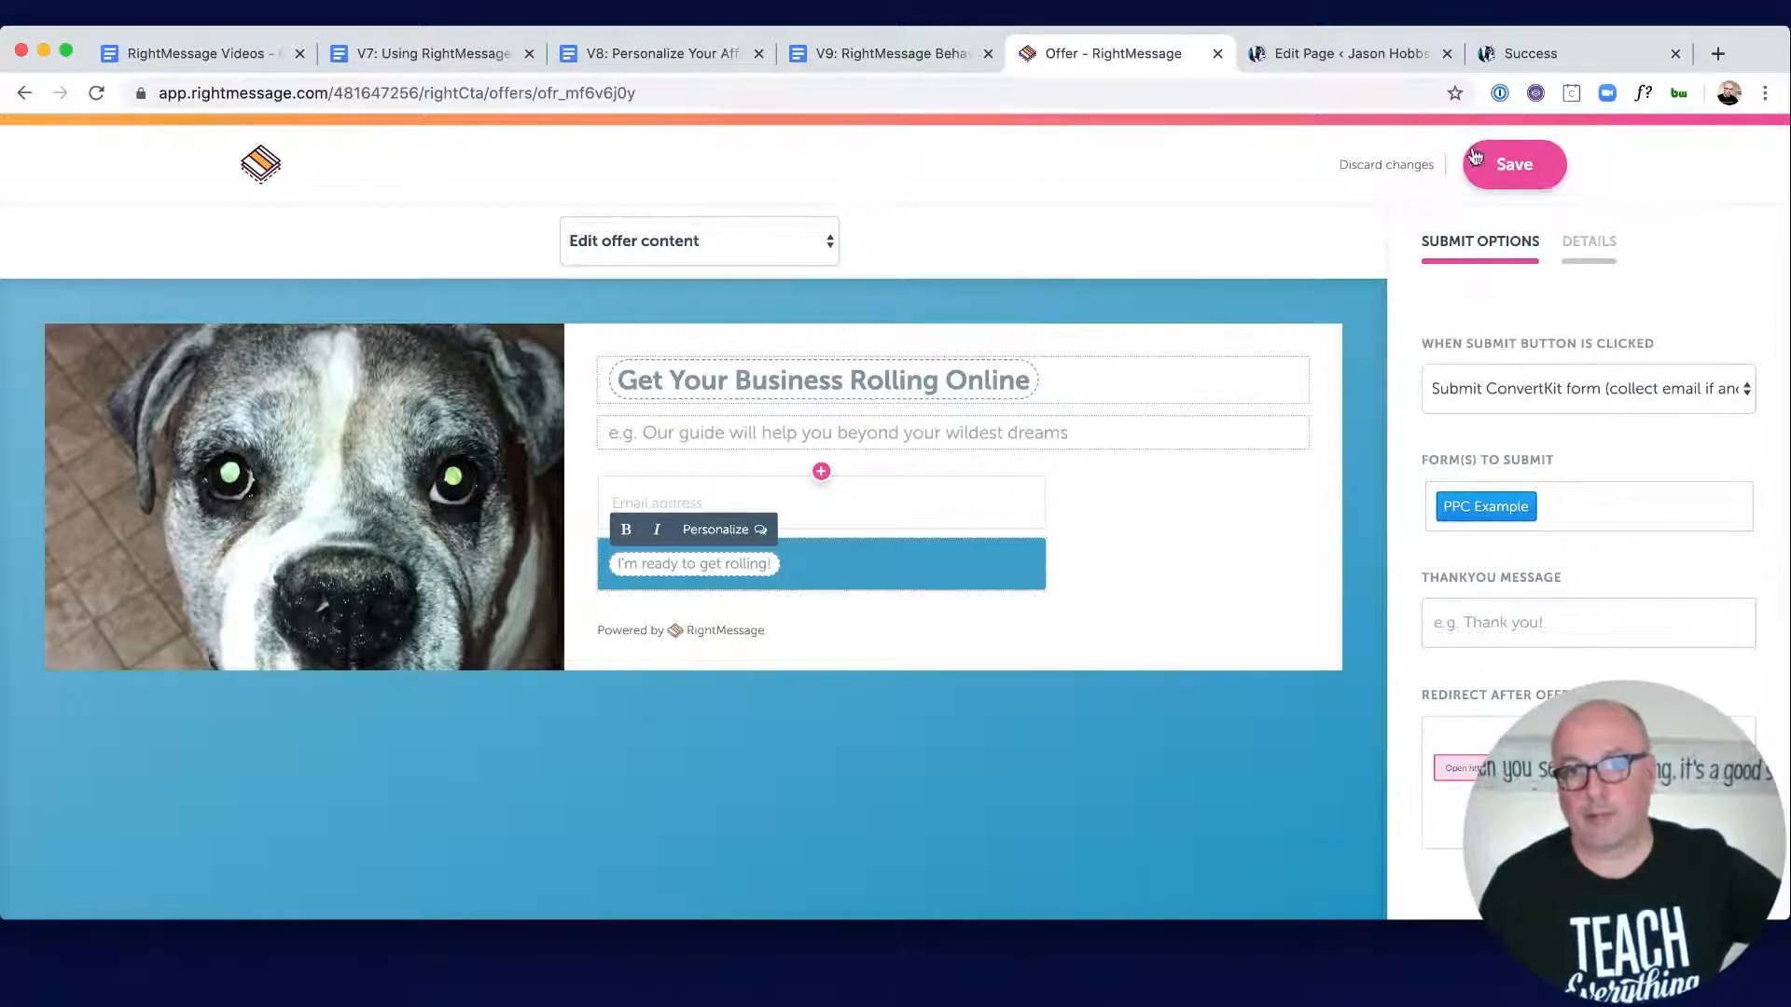
Step: Save the PPC 1 offer and publish the changes to the site
{"action": "left_click", "coordinate": [1530, 54]}
{"action": "left_click", "coordinate": [1105, 54]}
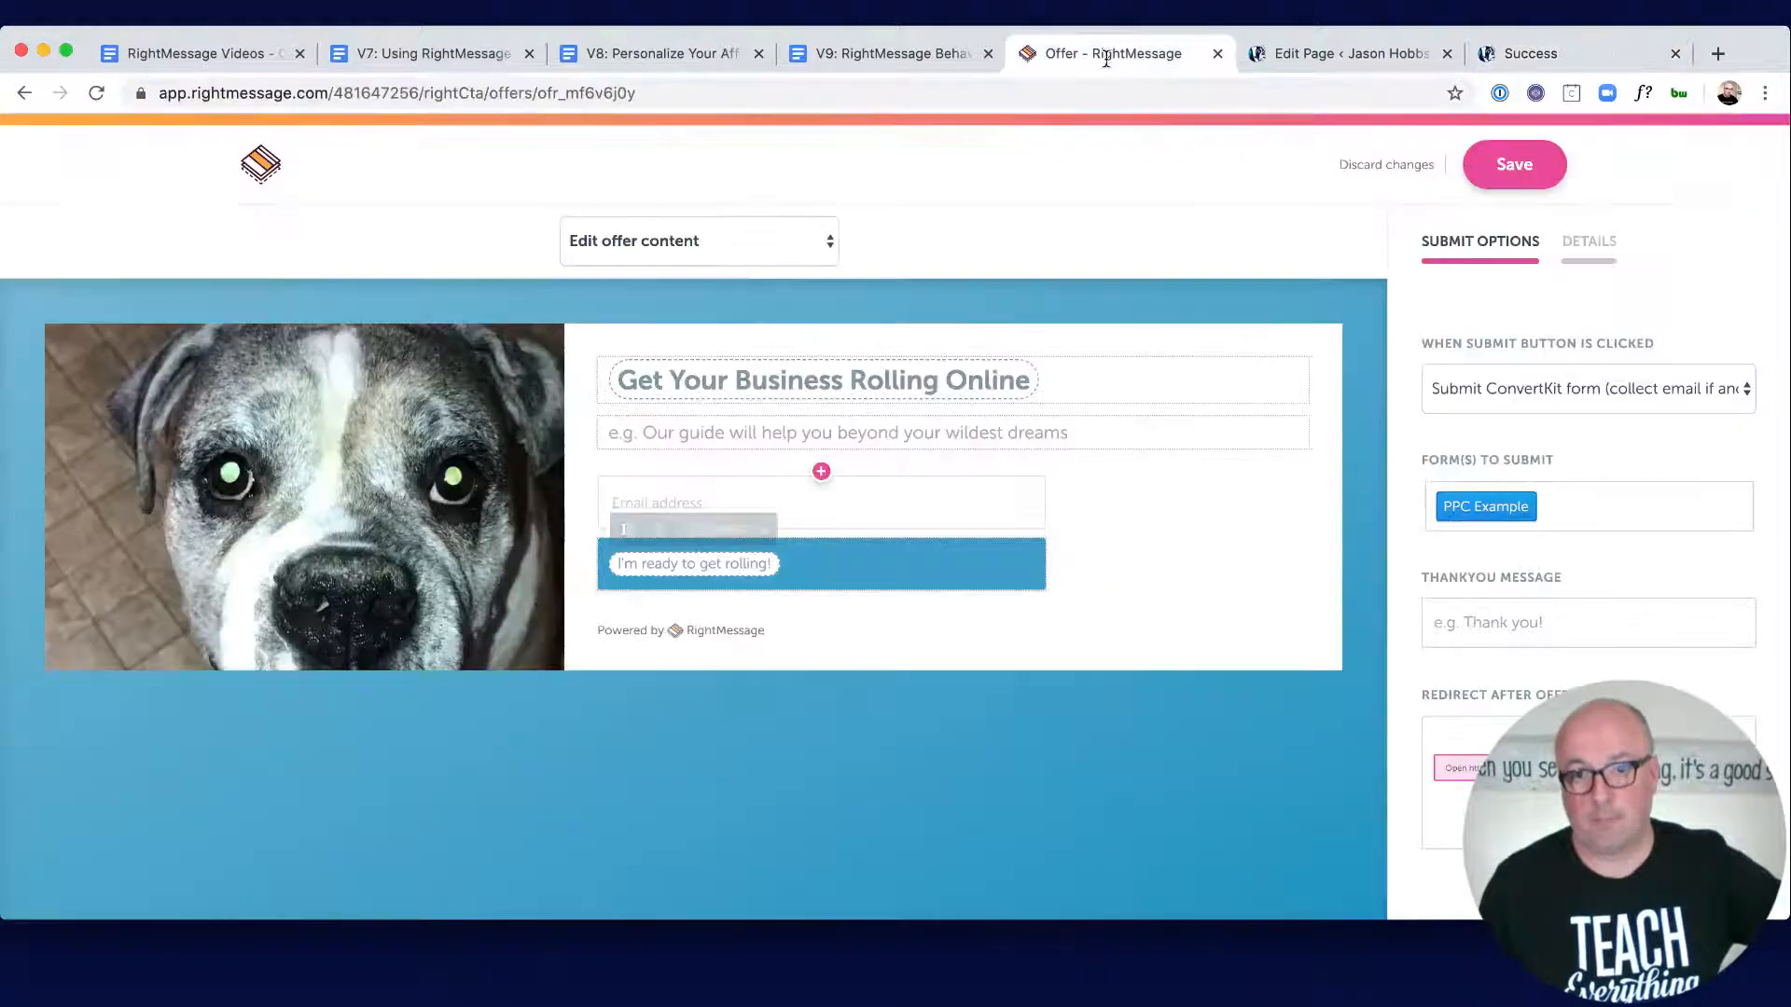
{"action": "left_click", "coordinate": [1527, 175]}
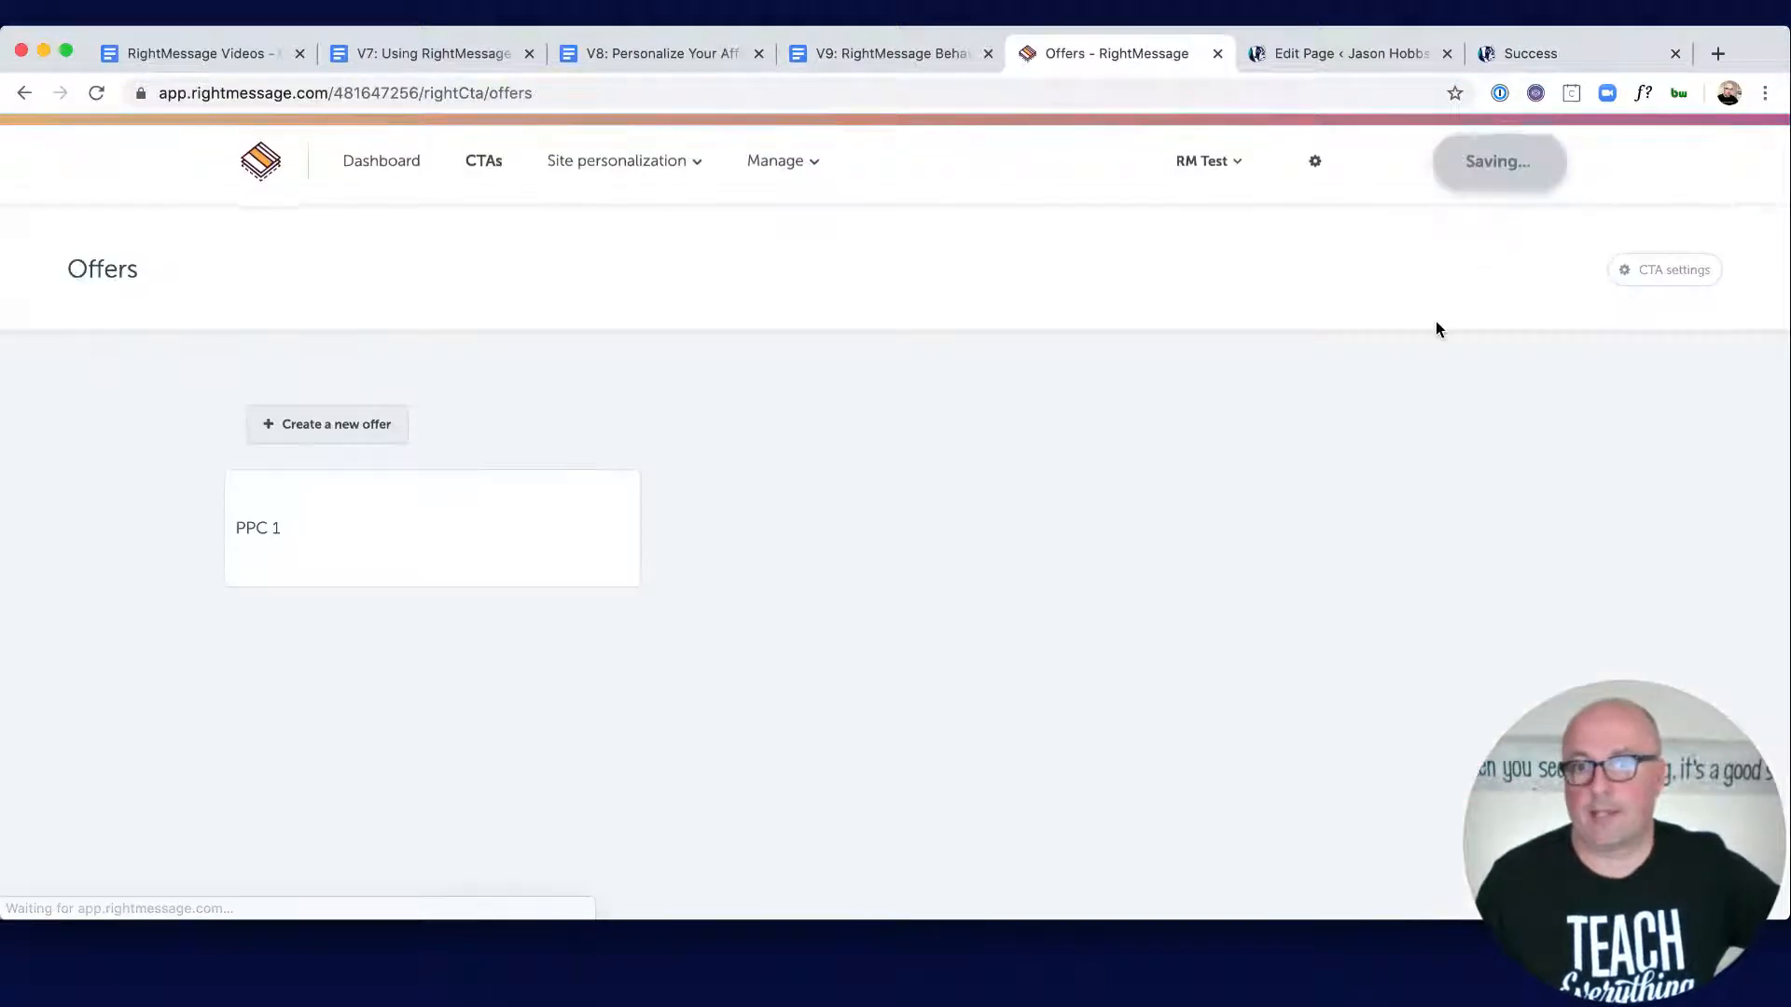
{"action": "left_click", "coordinate": [1457, 168]}
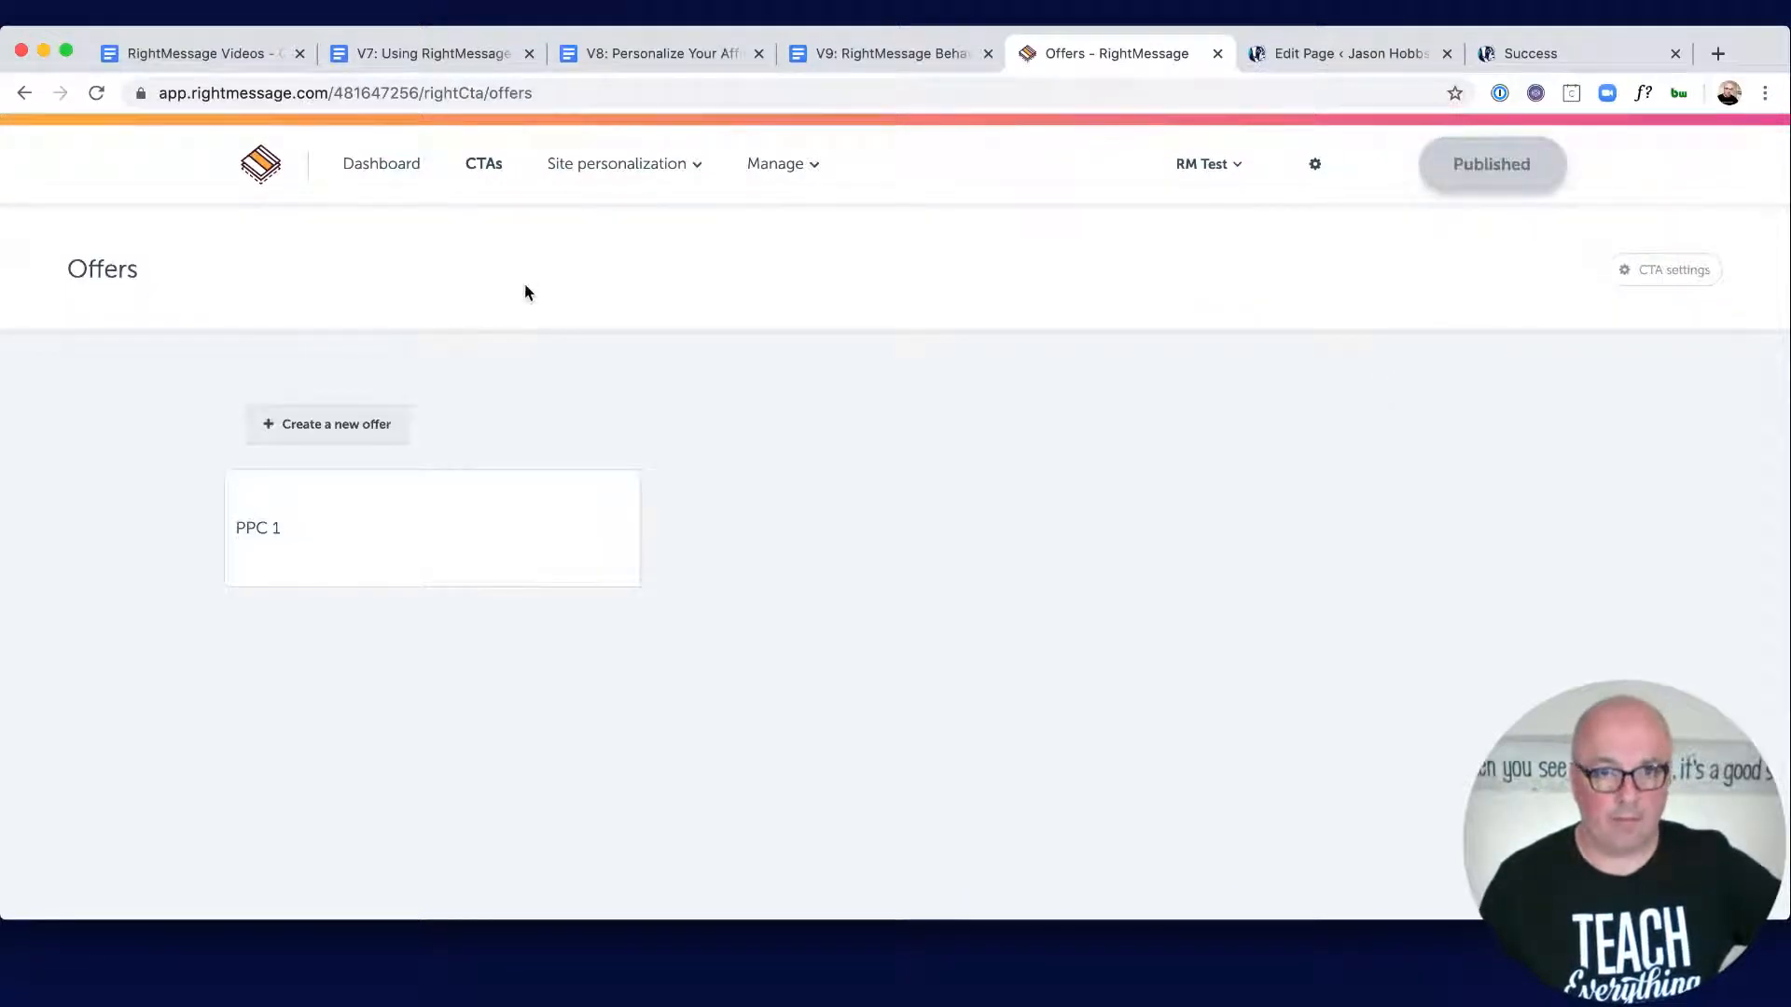
Step: Create a new CTA funnel named "PPC 1"
{"action": "left_click", "coordinate": [485, 165]}
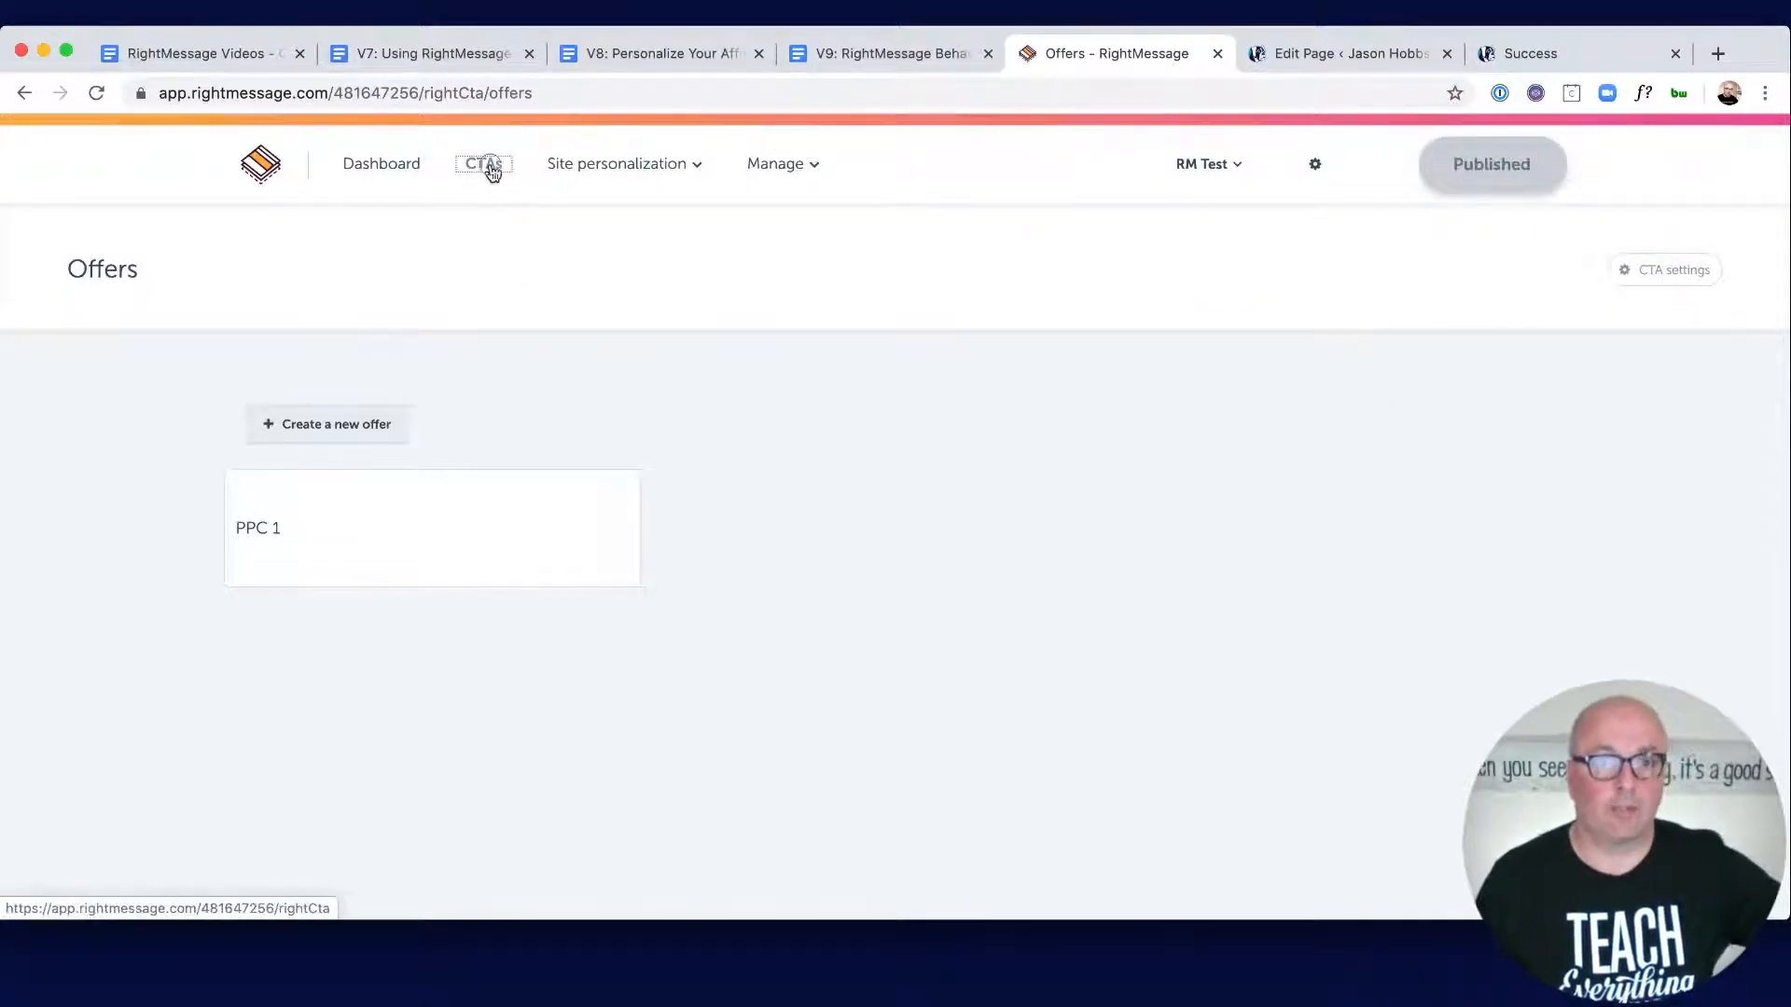
{"action": "left_click", "coordinate": [377, 427]}
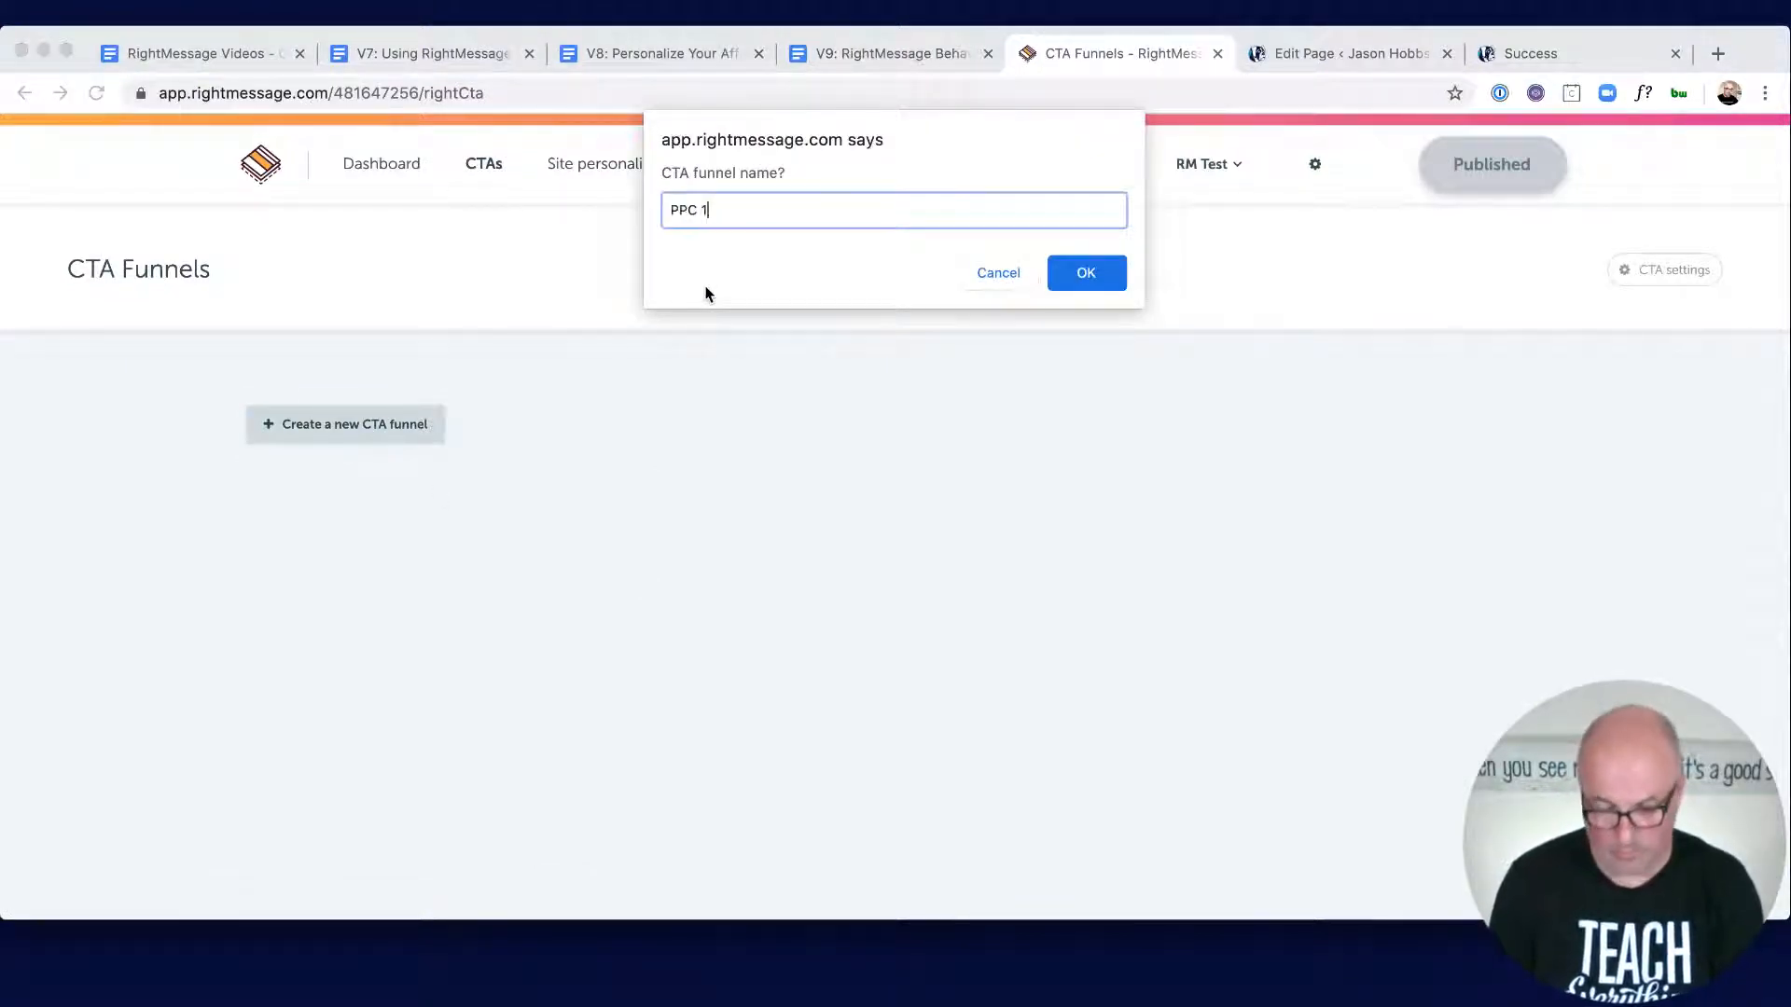
{"action": "key", "text": "Return"}
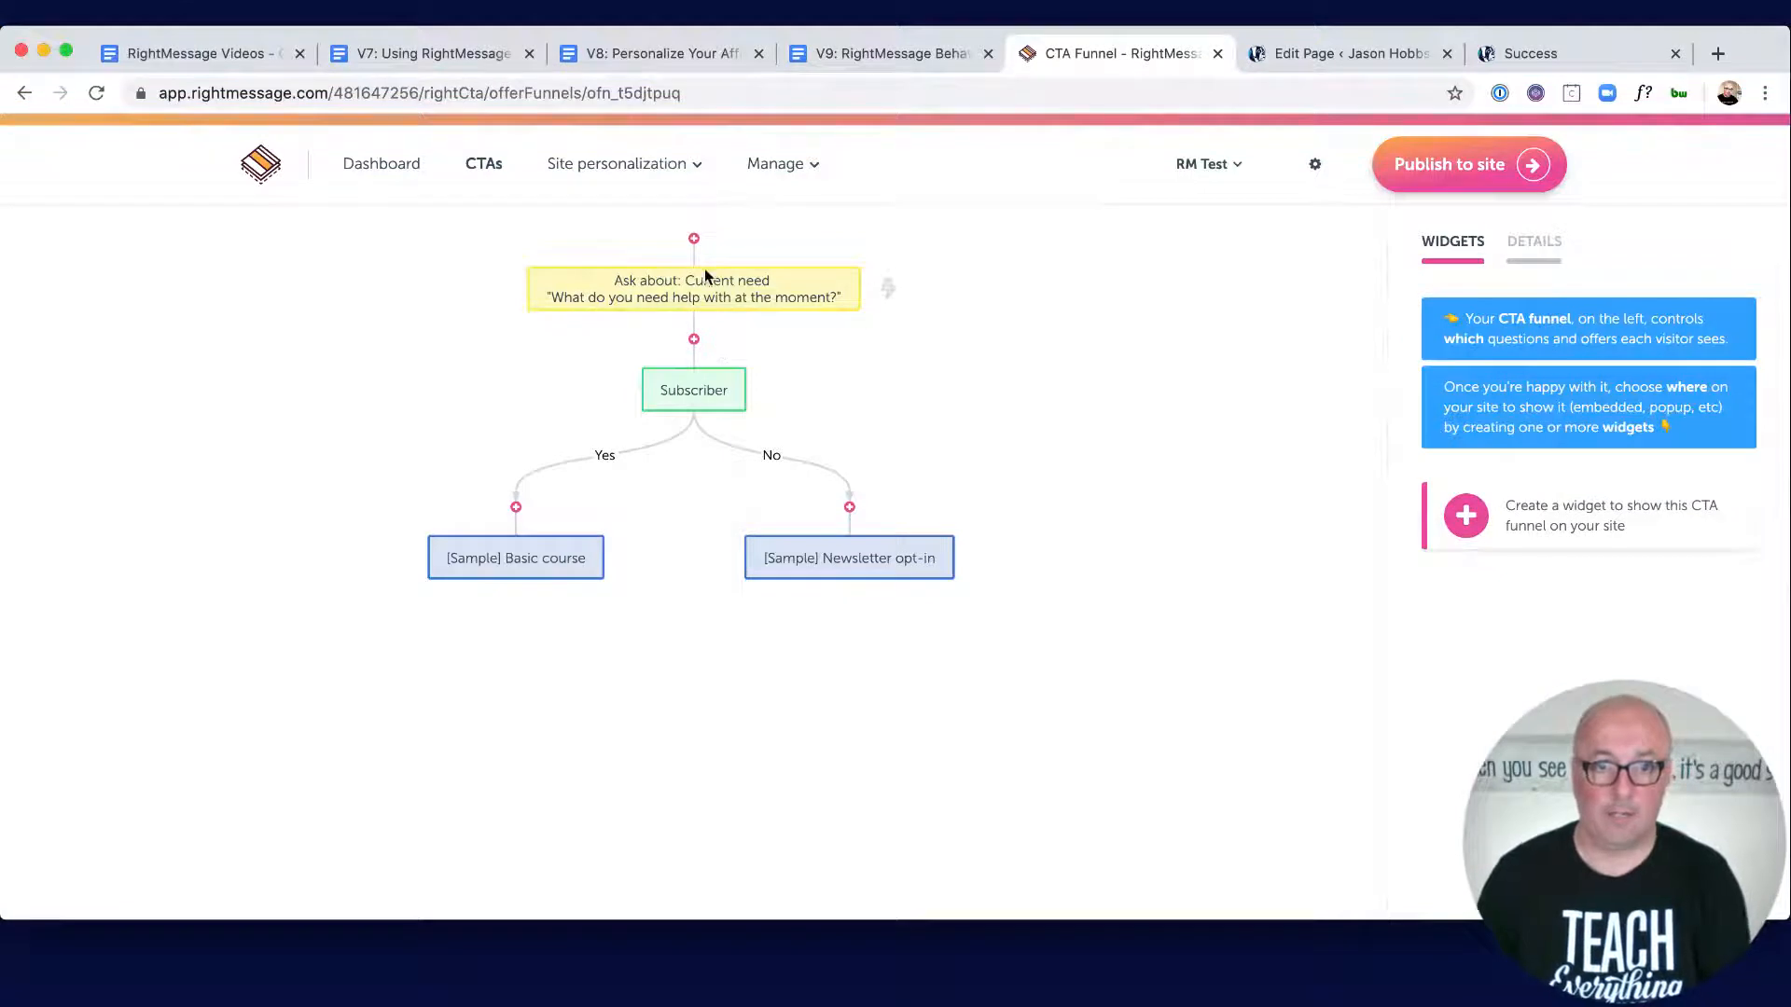
Step: Delete the sample Current need question and the Subscriber branch from the CTA funnel
{"action": "left_click", "coordinate": [705, 276]}
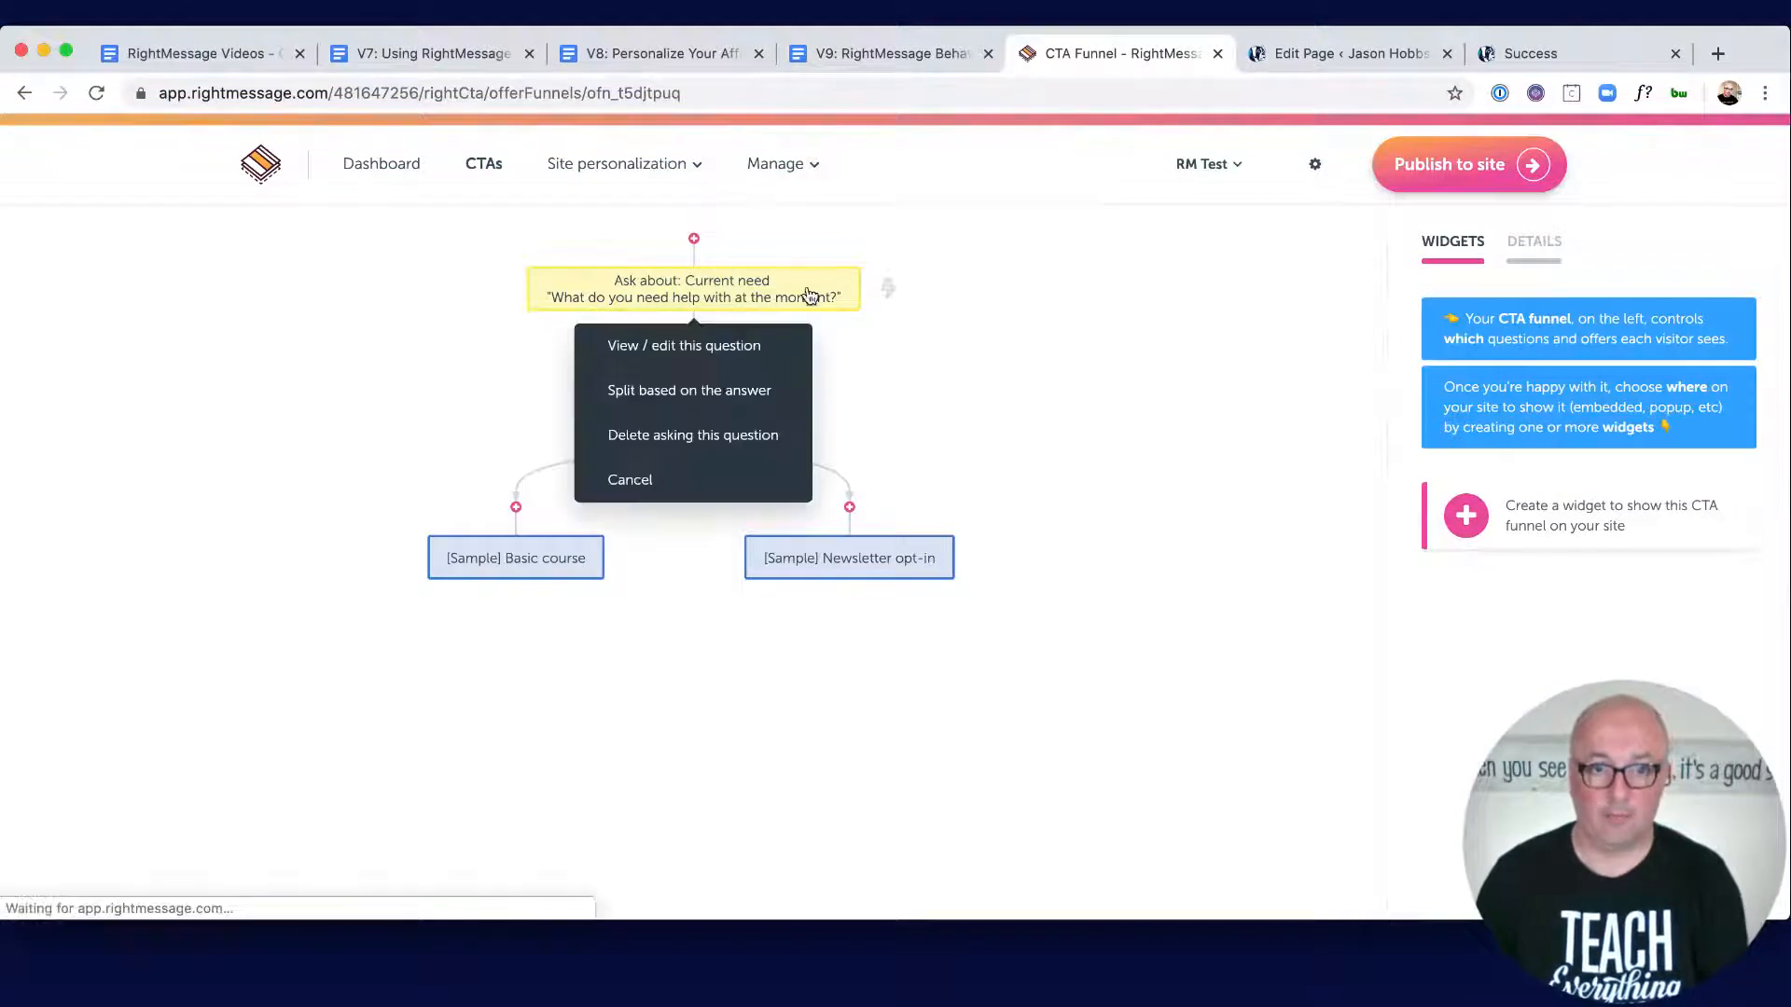
{"action": "left_click", "coordinate": [720, 438]}
{"action": "left_click", "coordinate": [705, 289]}
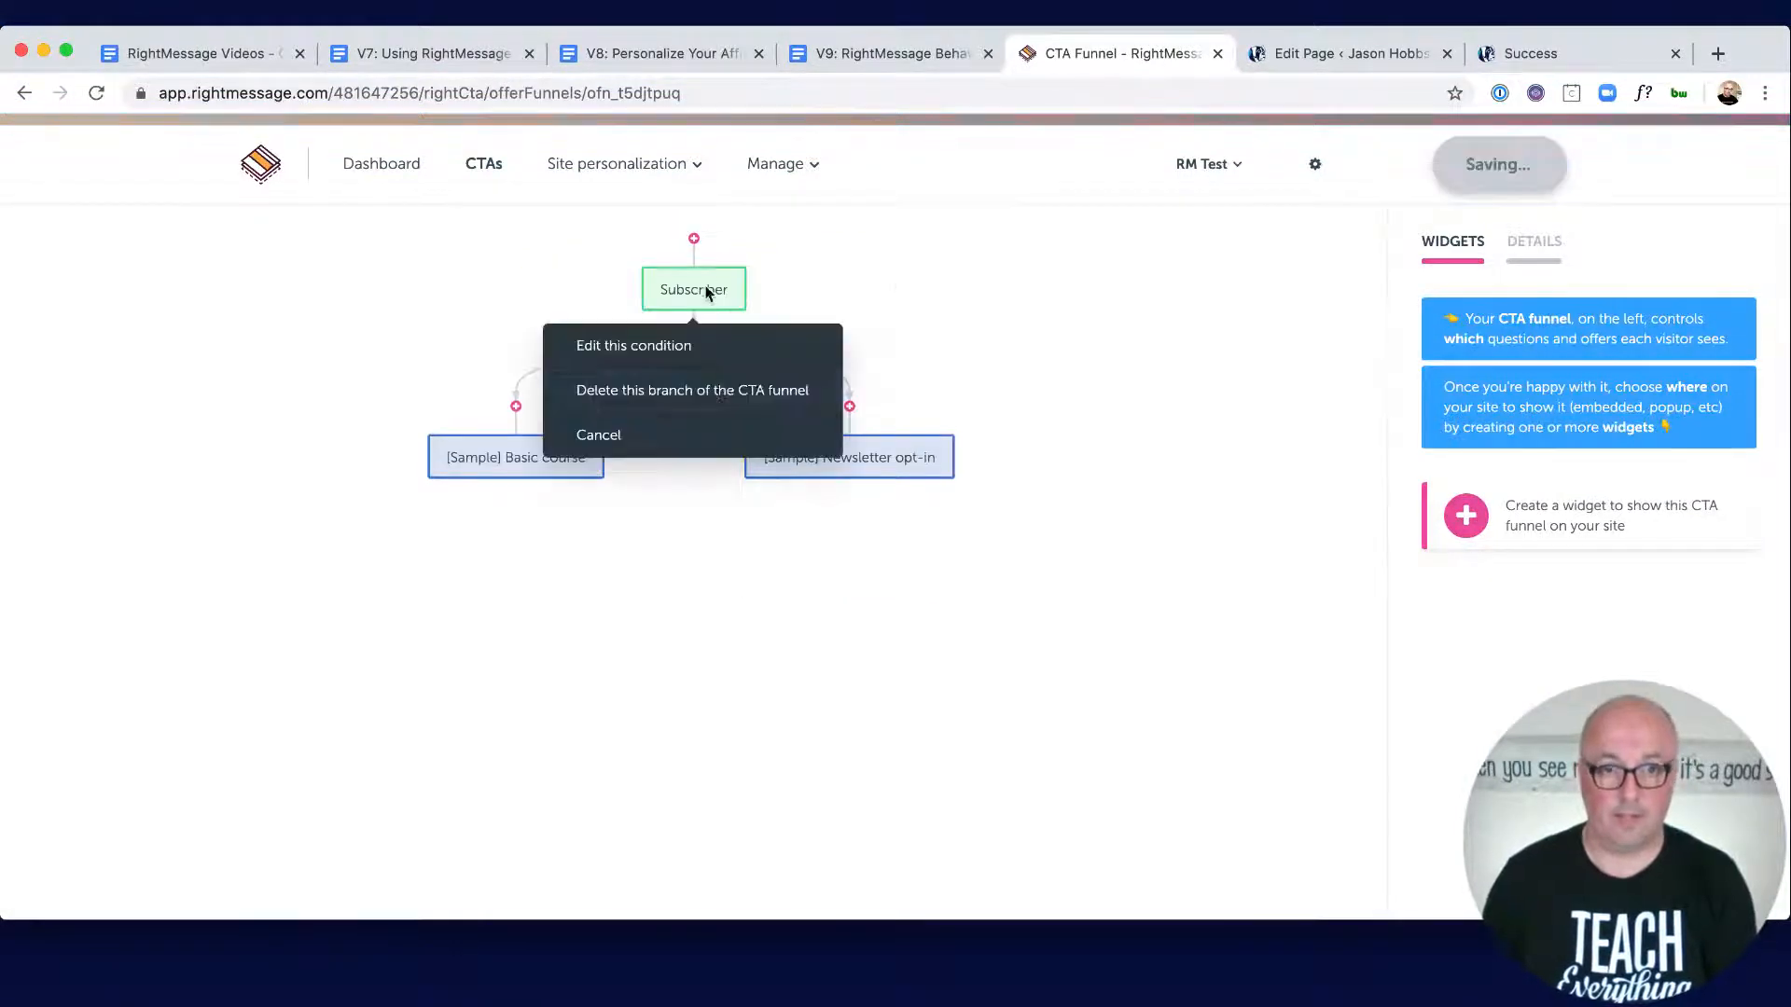
{"action": "left_click", "coordinate": [732, 391]}
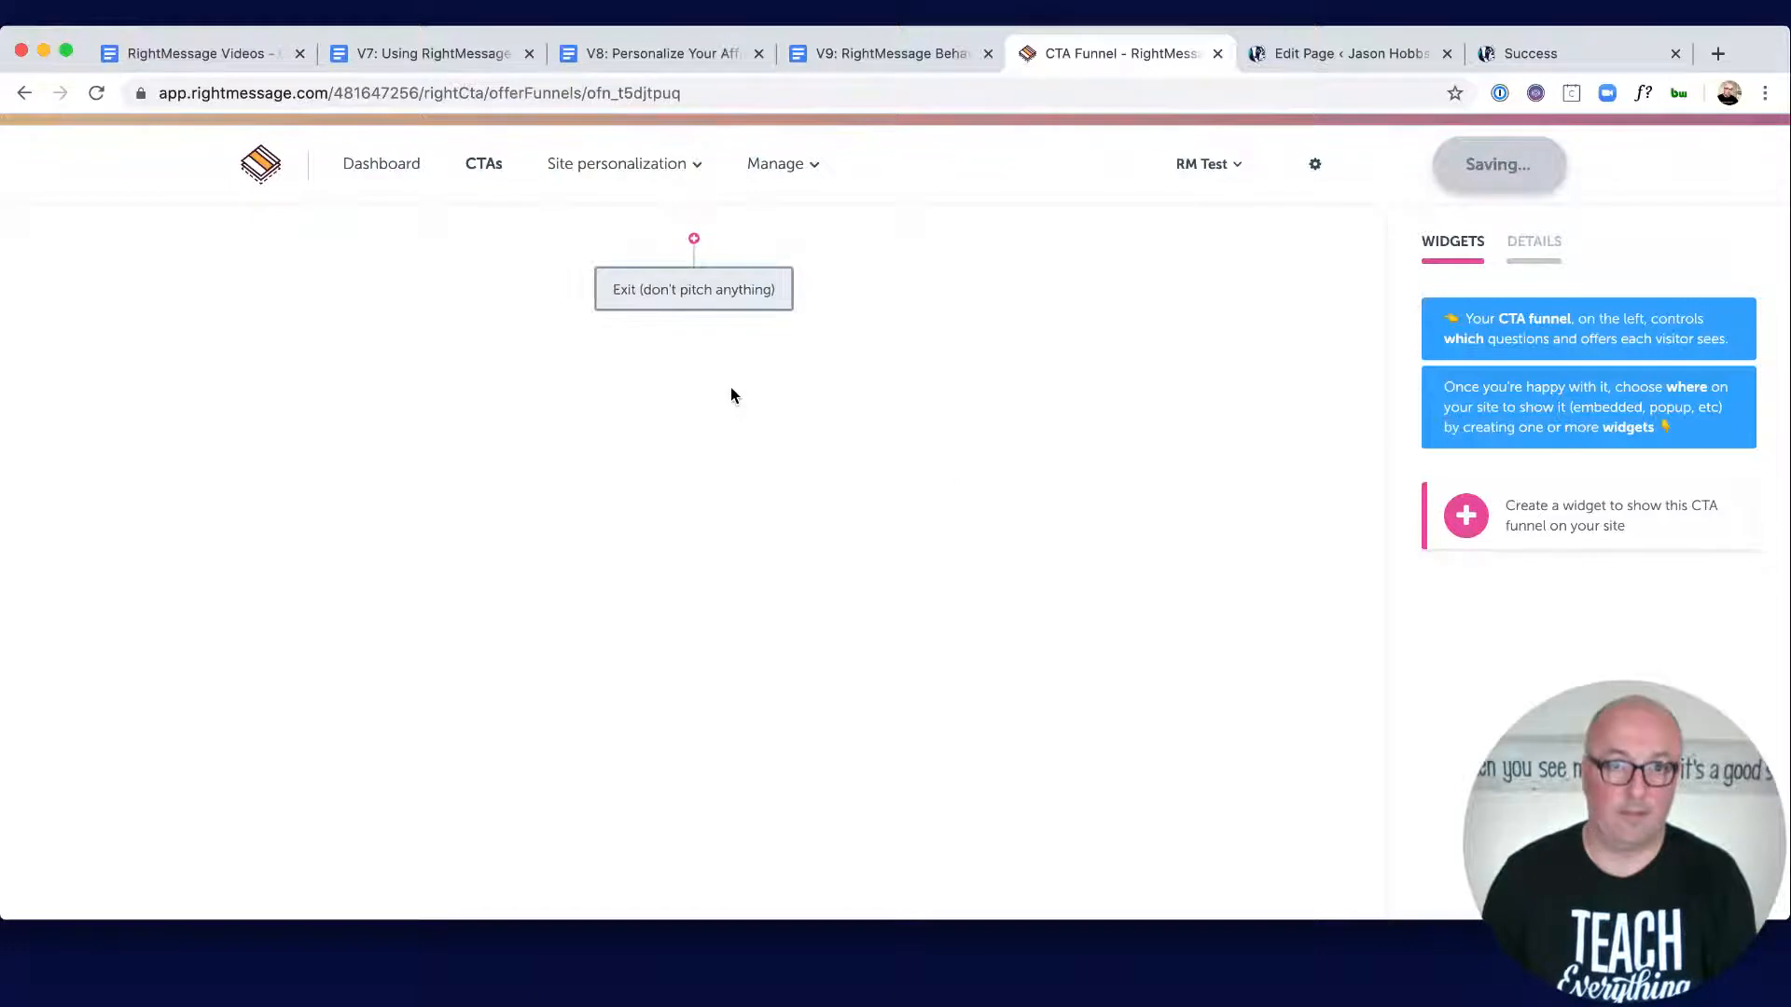
Step: Make the funnel pitch the PPC 1 offer in place of the exit
{"action": "left_click", "coordinate": [694, 240]}
{"action": "left_click", "coordinate": [688, 325]}
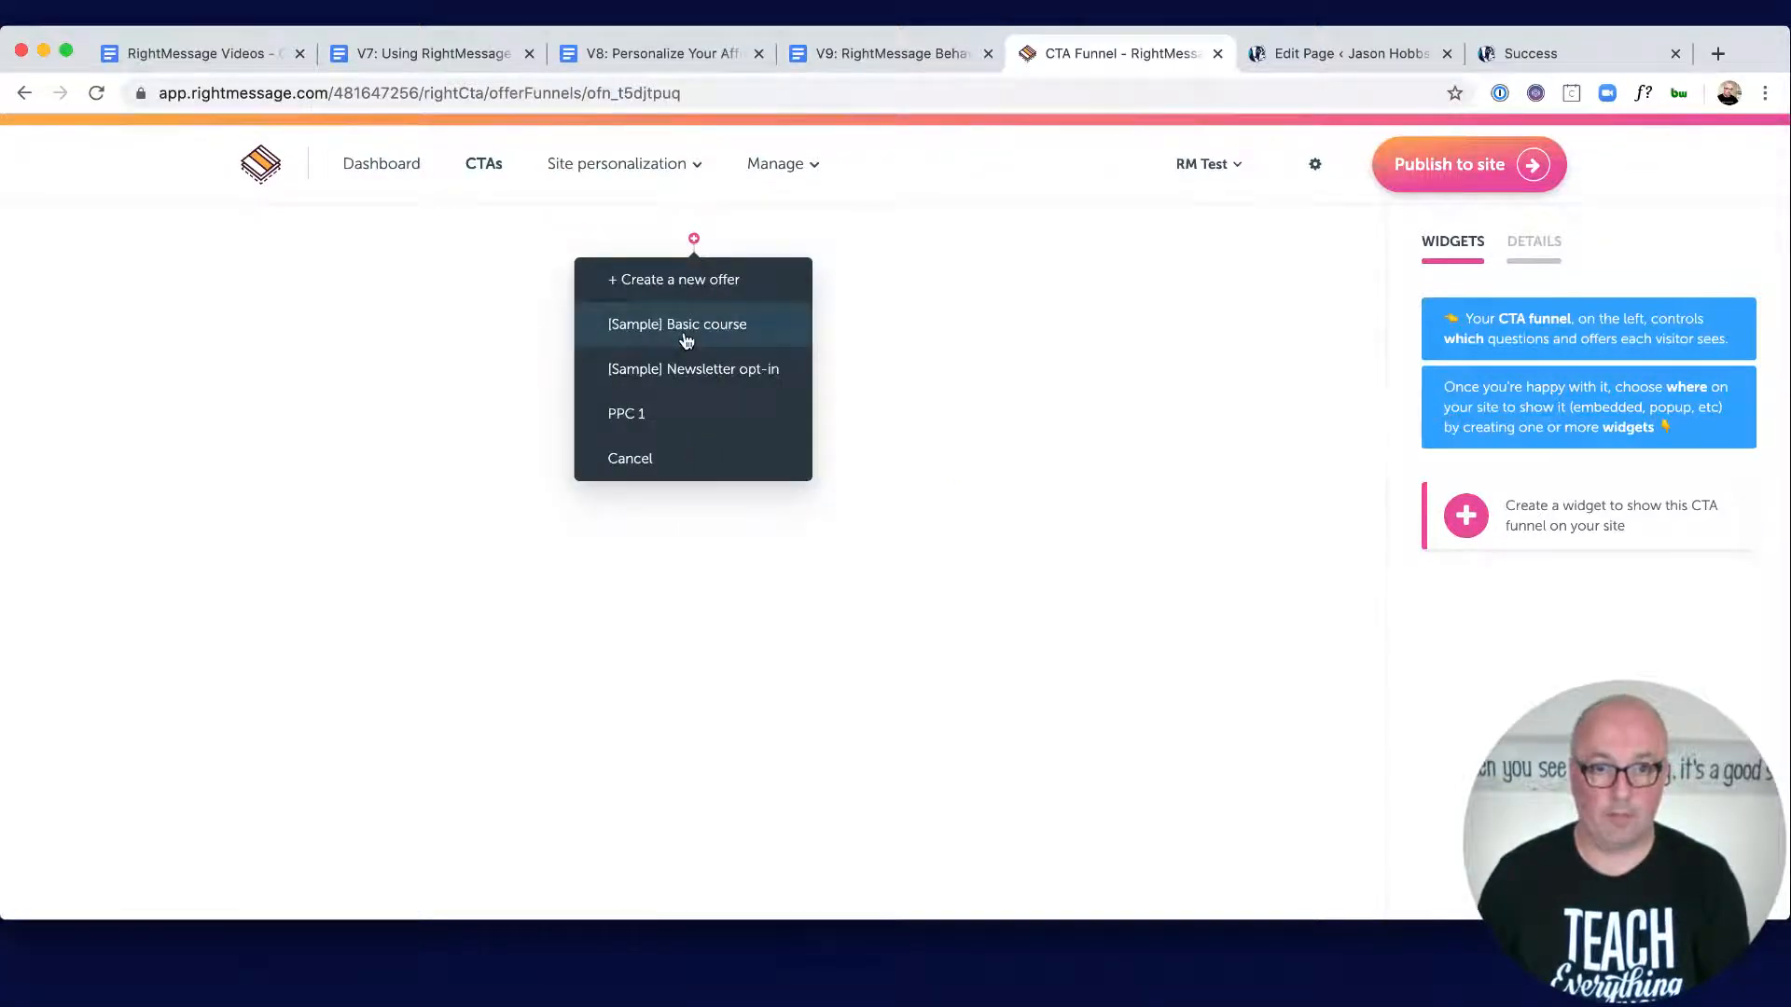
{"action": "left_click", "coordinate": [677, 424]}
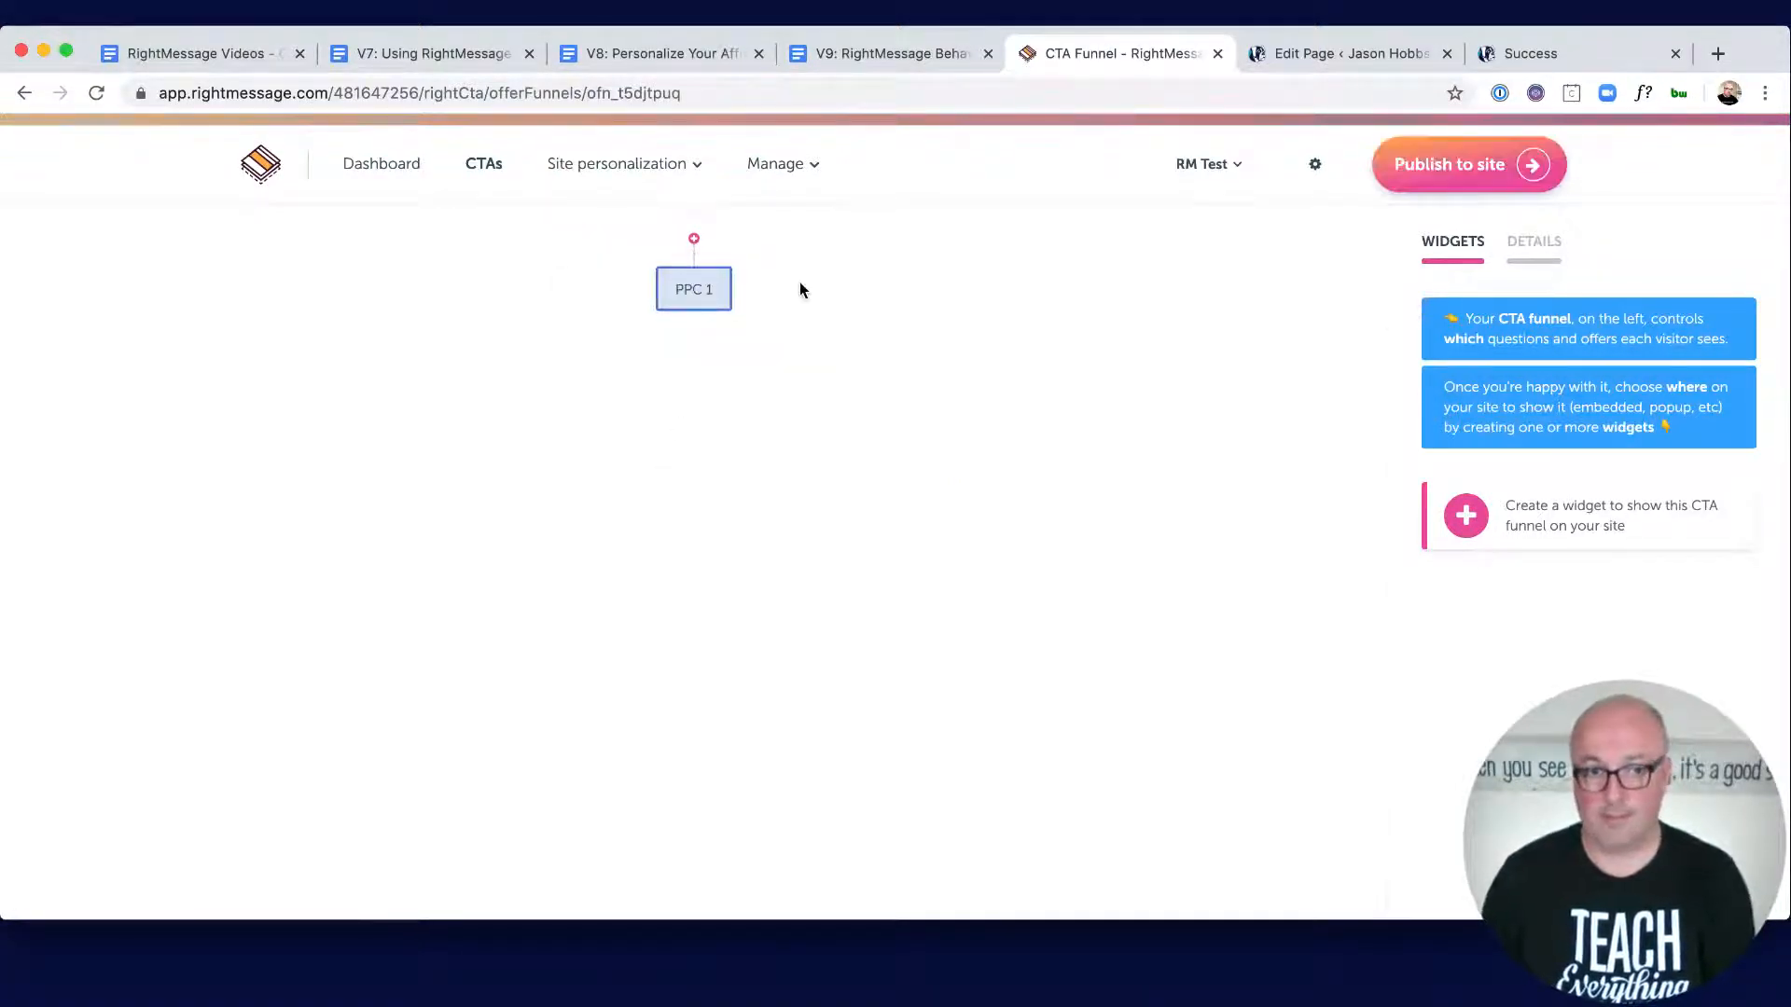
Step: Create an Embedded widget named "PPC 1" with the Yogi theme for the funnel
{"action": "left_click", "coordinate": [1492, 524]}
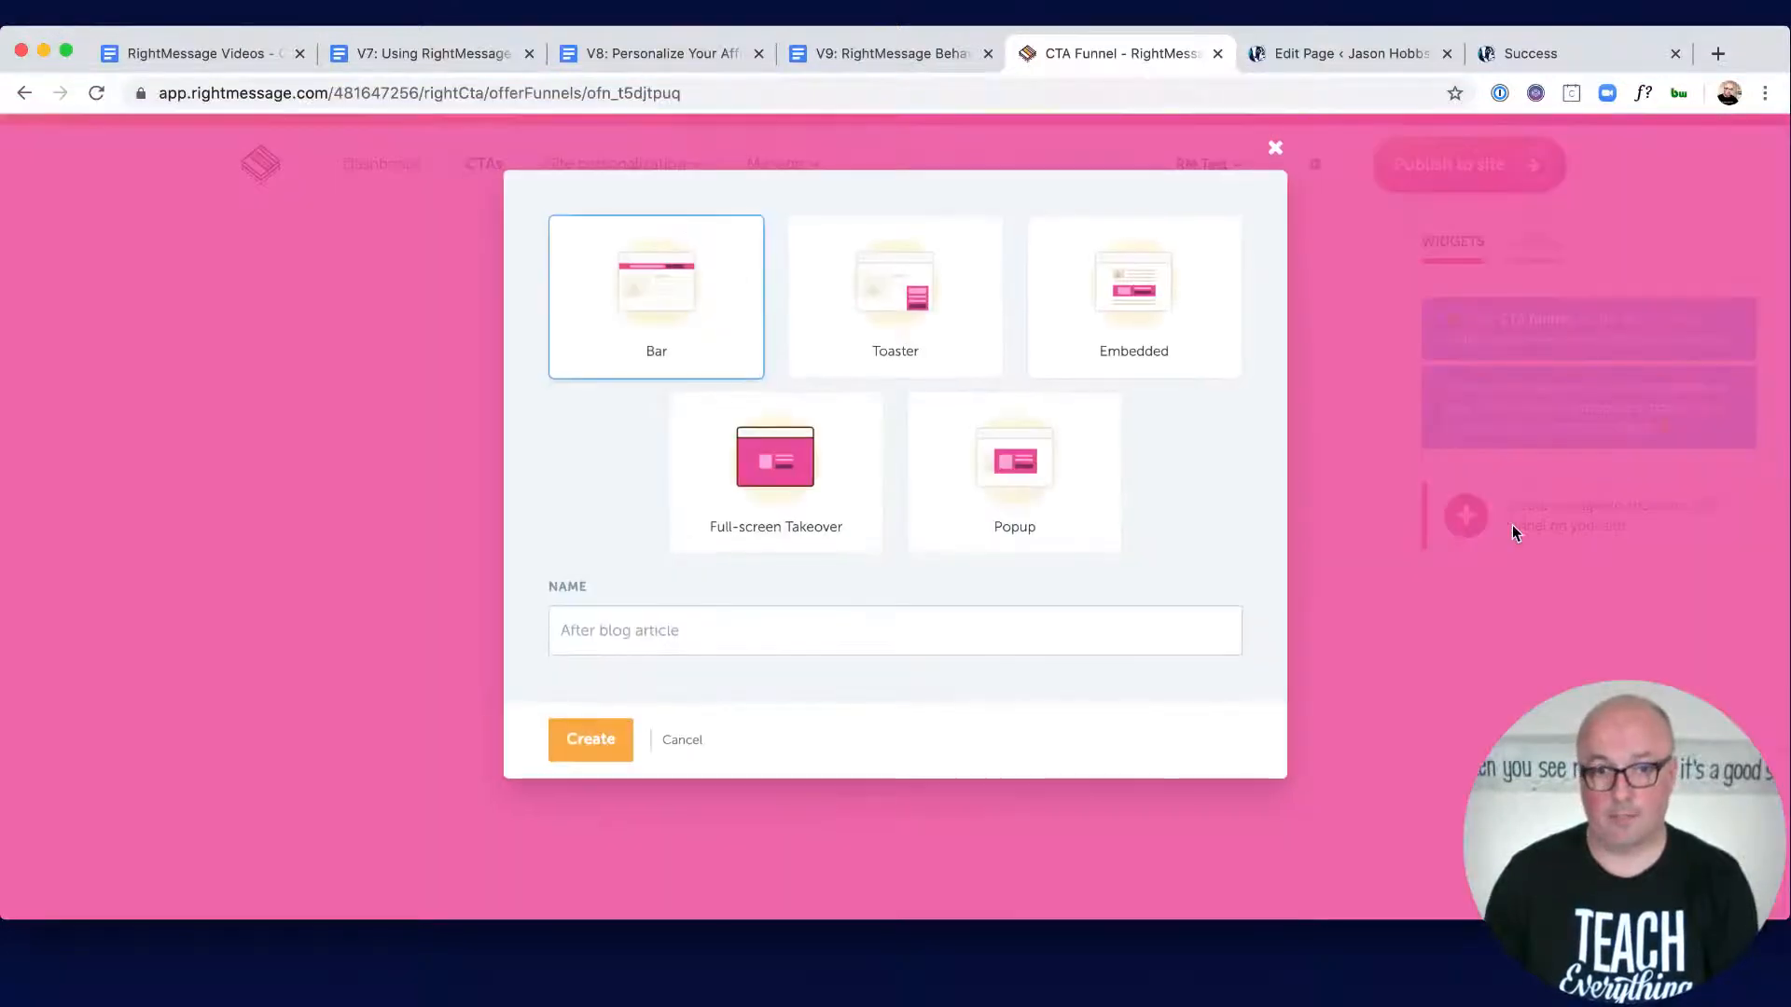
{"action": "left_click", "coordinate": [1133, 296]}
{"action": "left_click", "coordinate": [735, 624]}
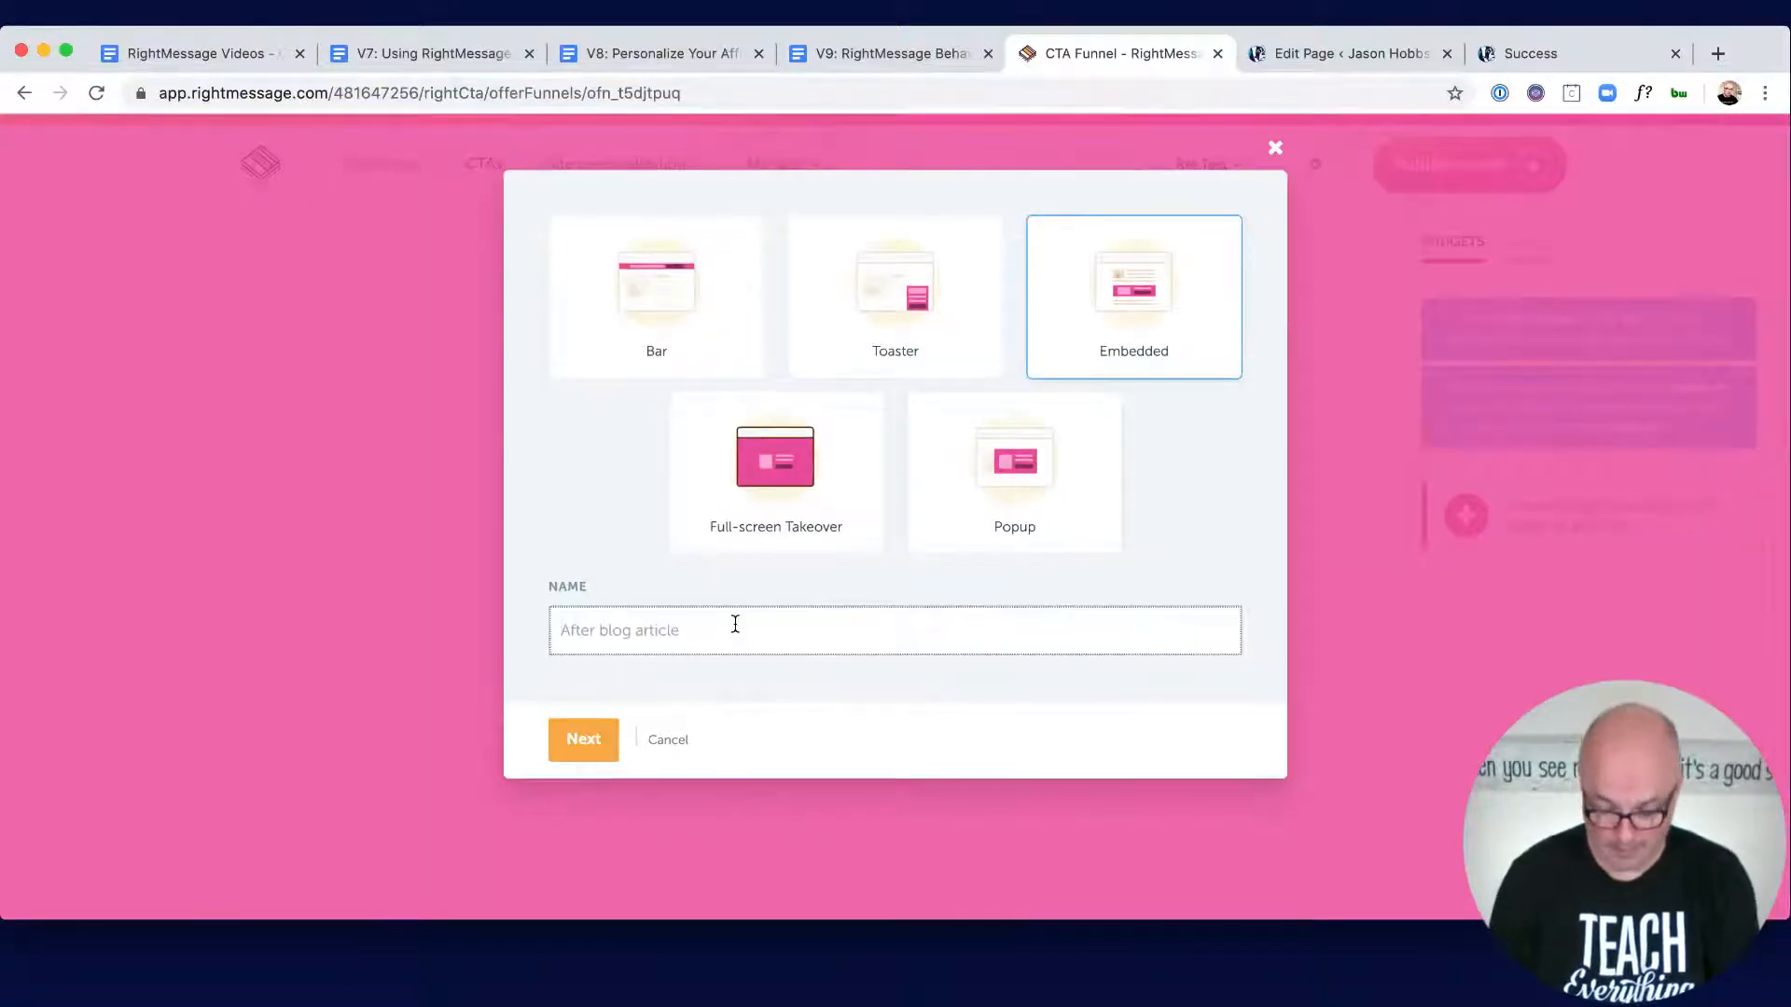
{"action": "type", "text": "PPC 1"}
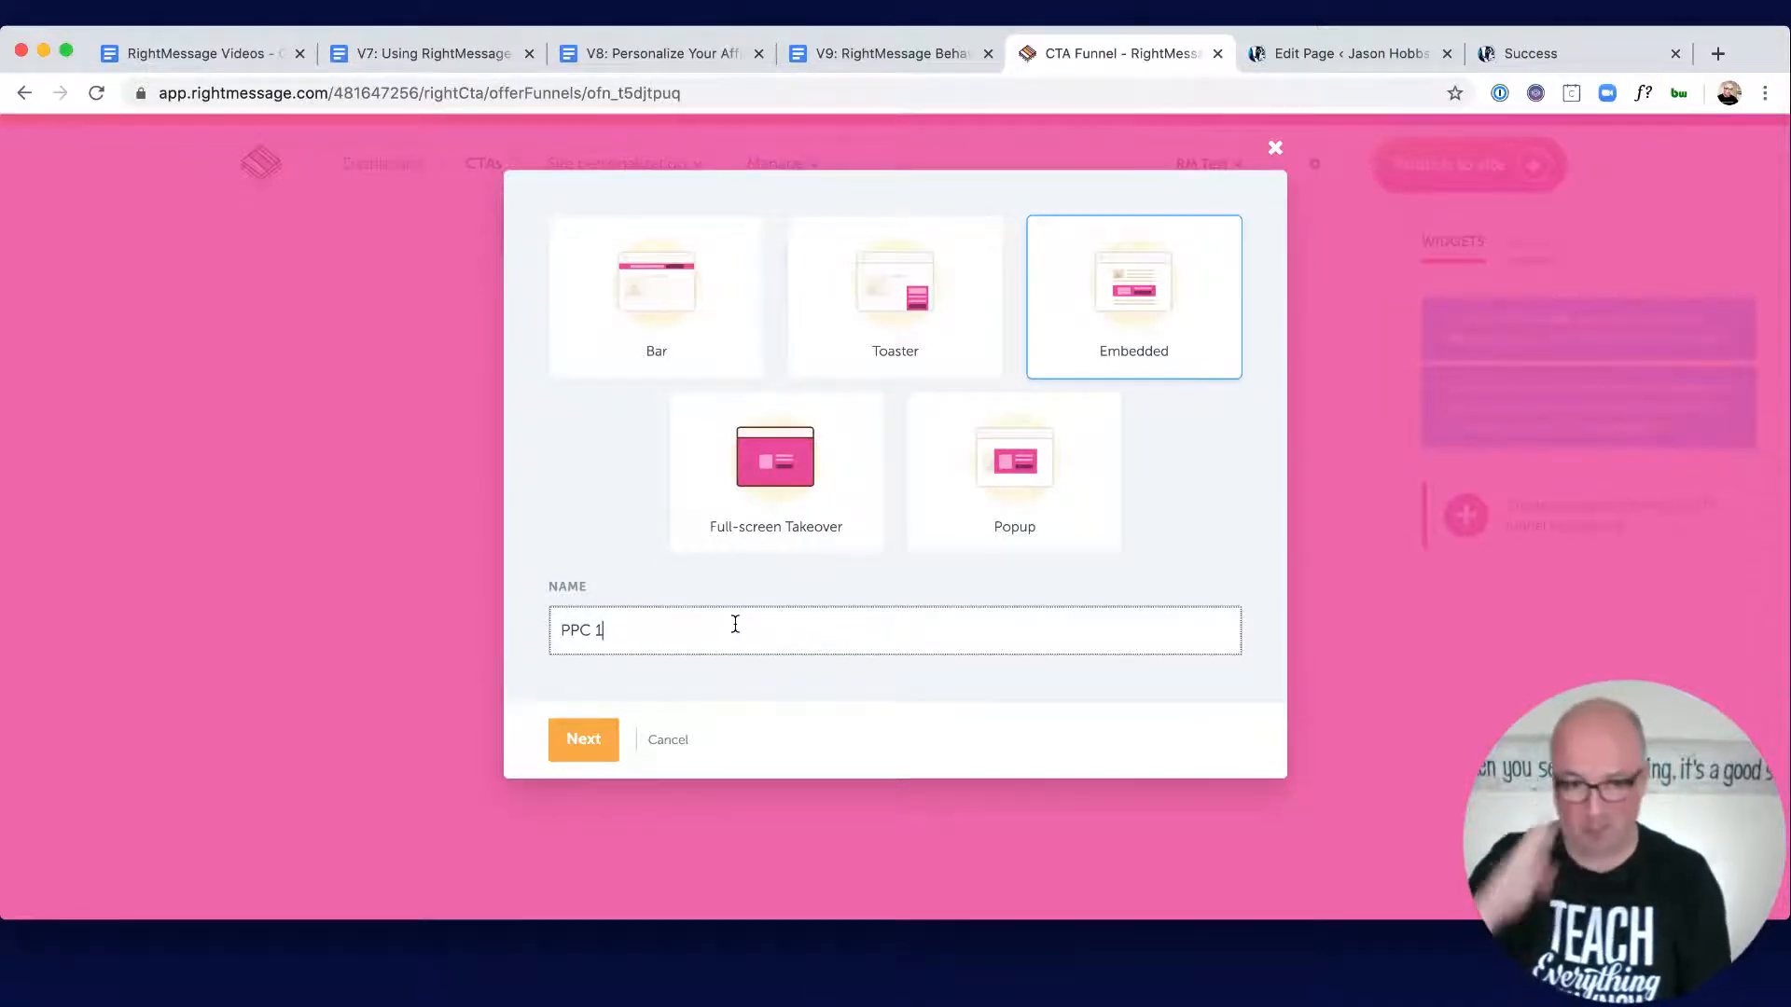
{"action": "left_click", "coordinate": [557, 743]}
{"action": "left_click", "coordinate": [415, 634]}
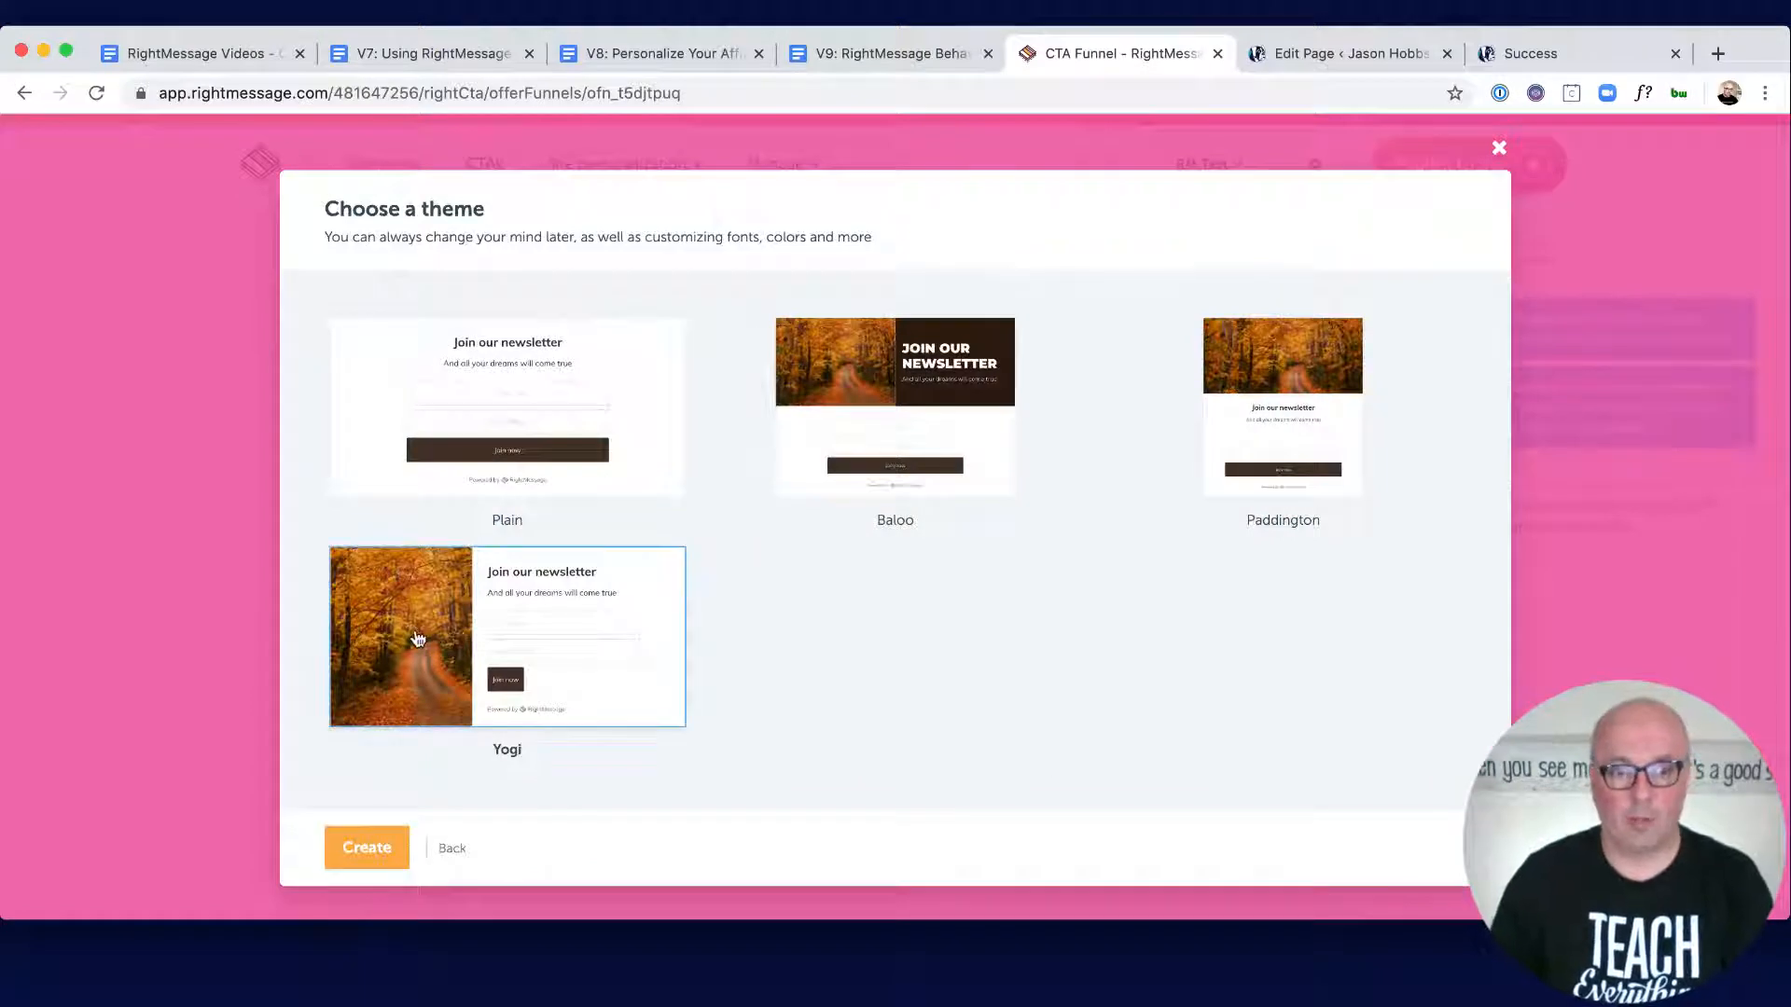
{"action": "left_click", "coordinate": [367, 849]}
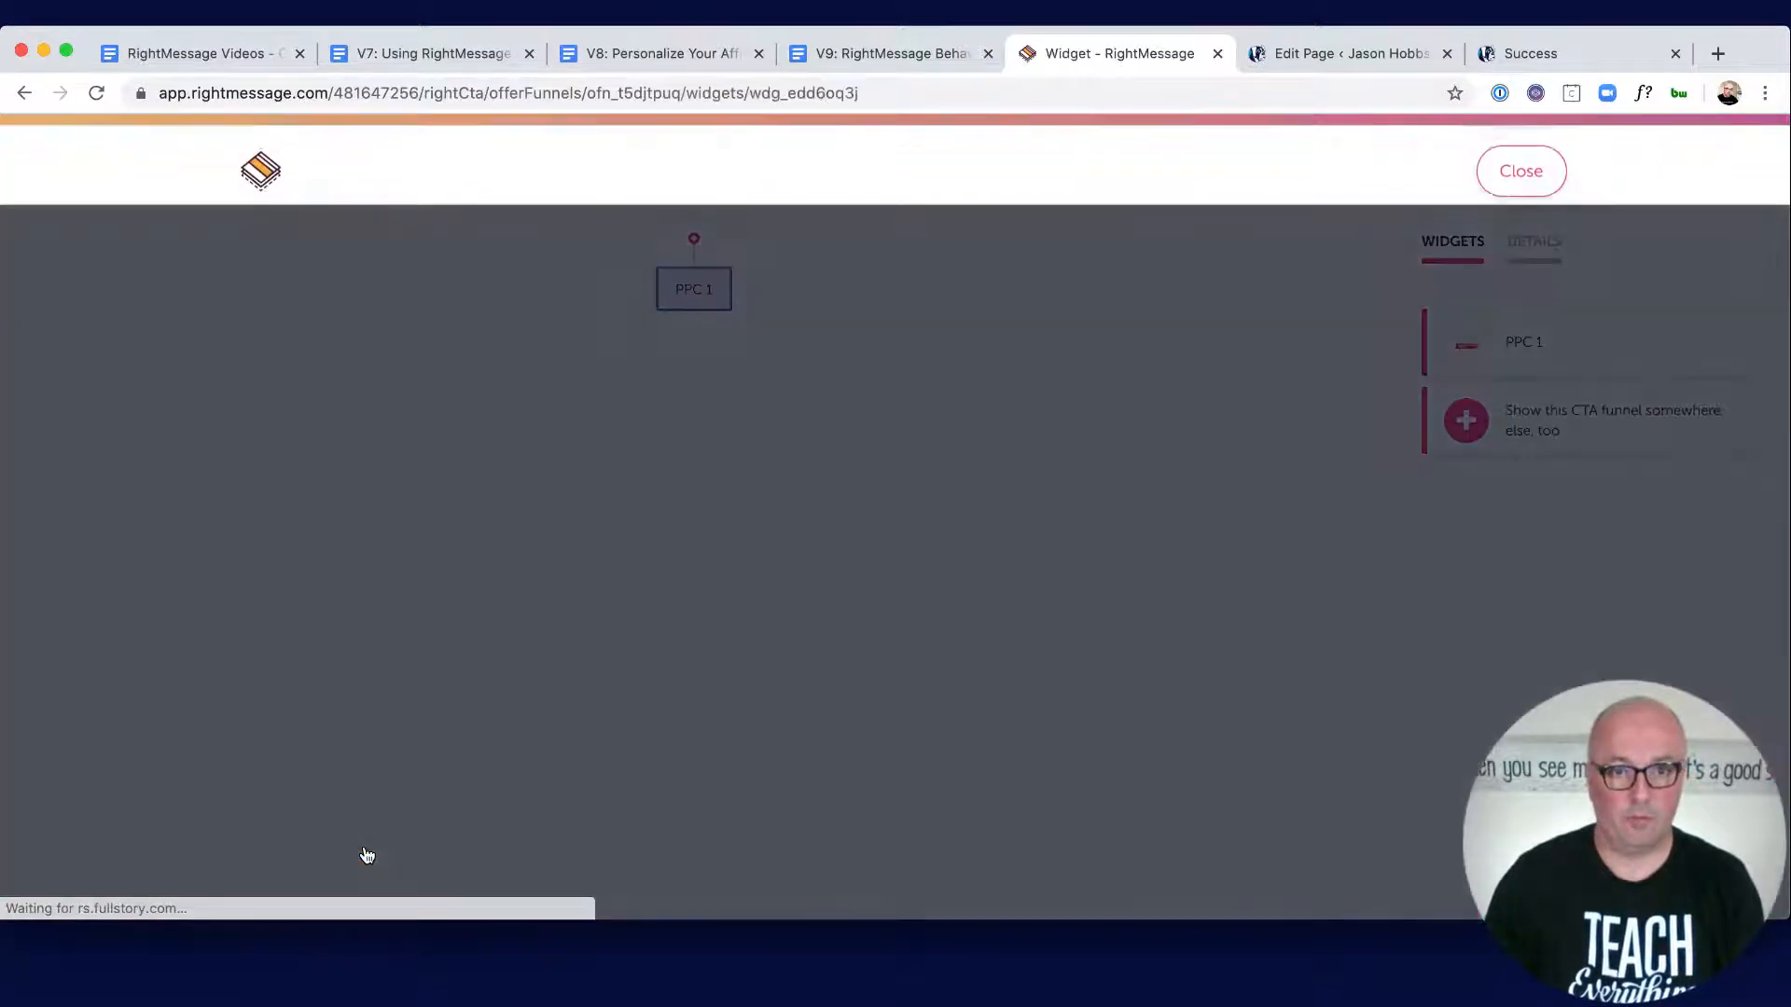
Step: Set the widget's display area to "ppc1" and copy its HTML embed code
{"action": "left_click", "coordinate": [548, 550]}
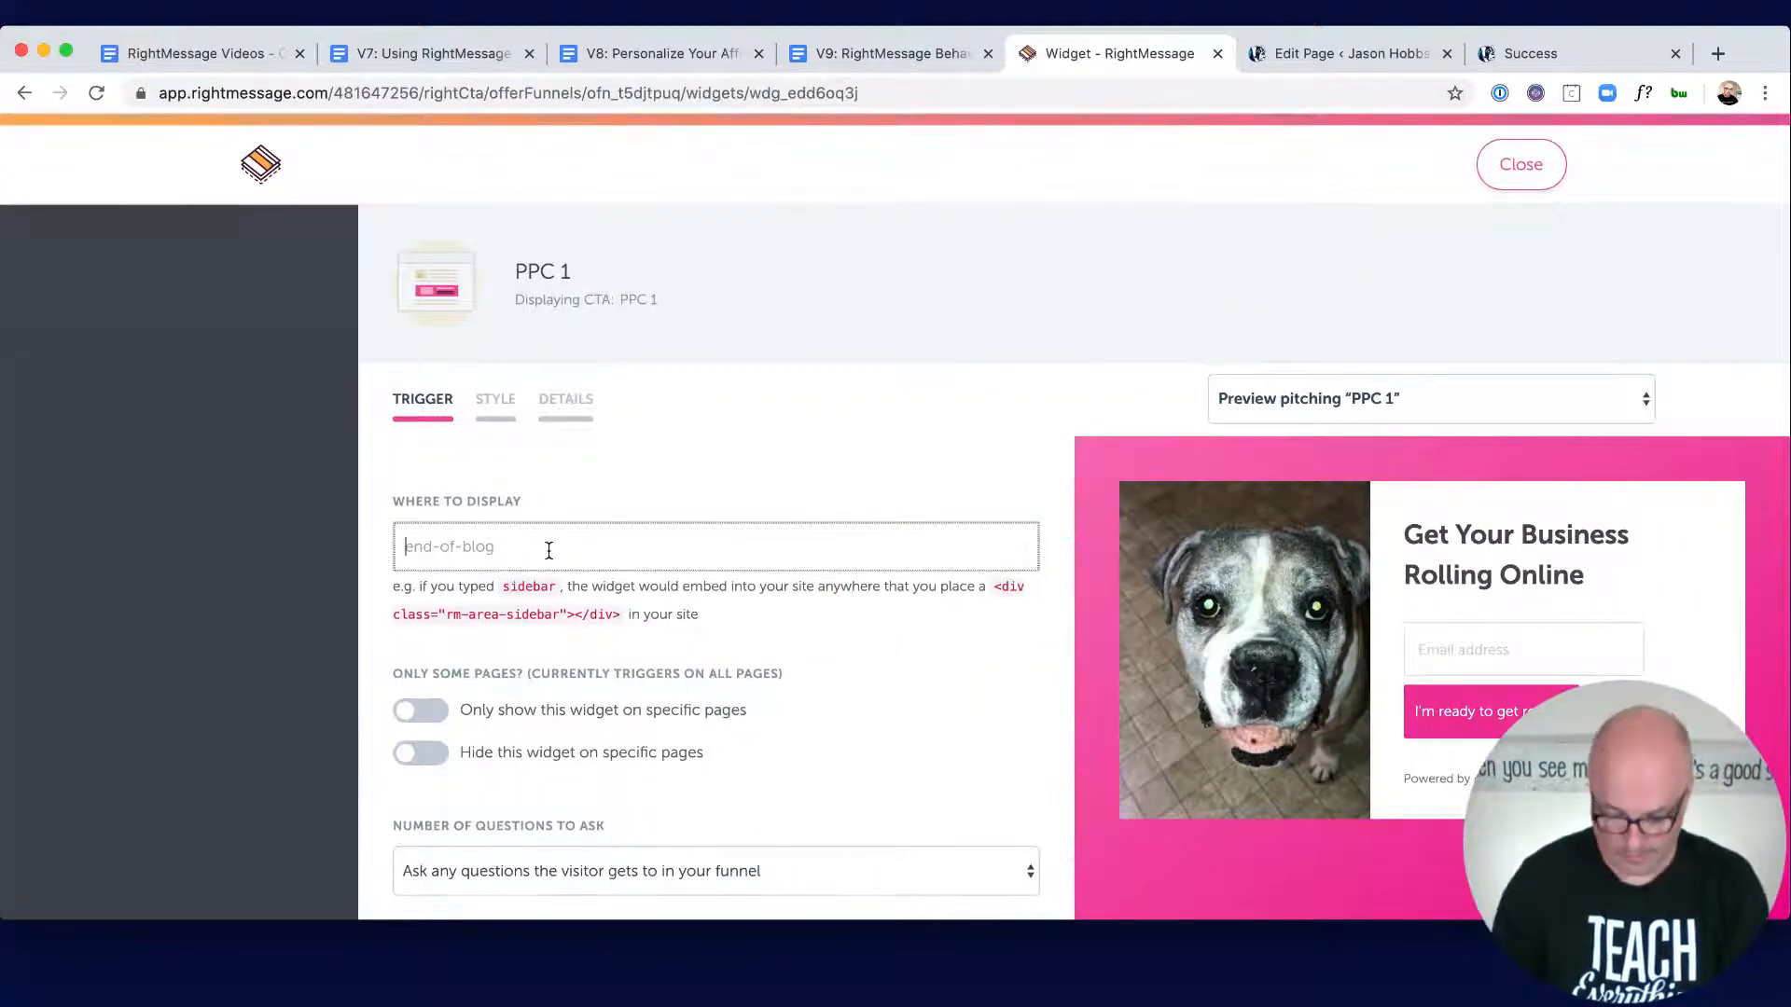
{"action": "type", "text": "ppc1"}
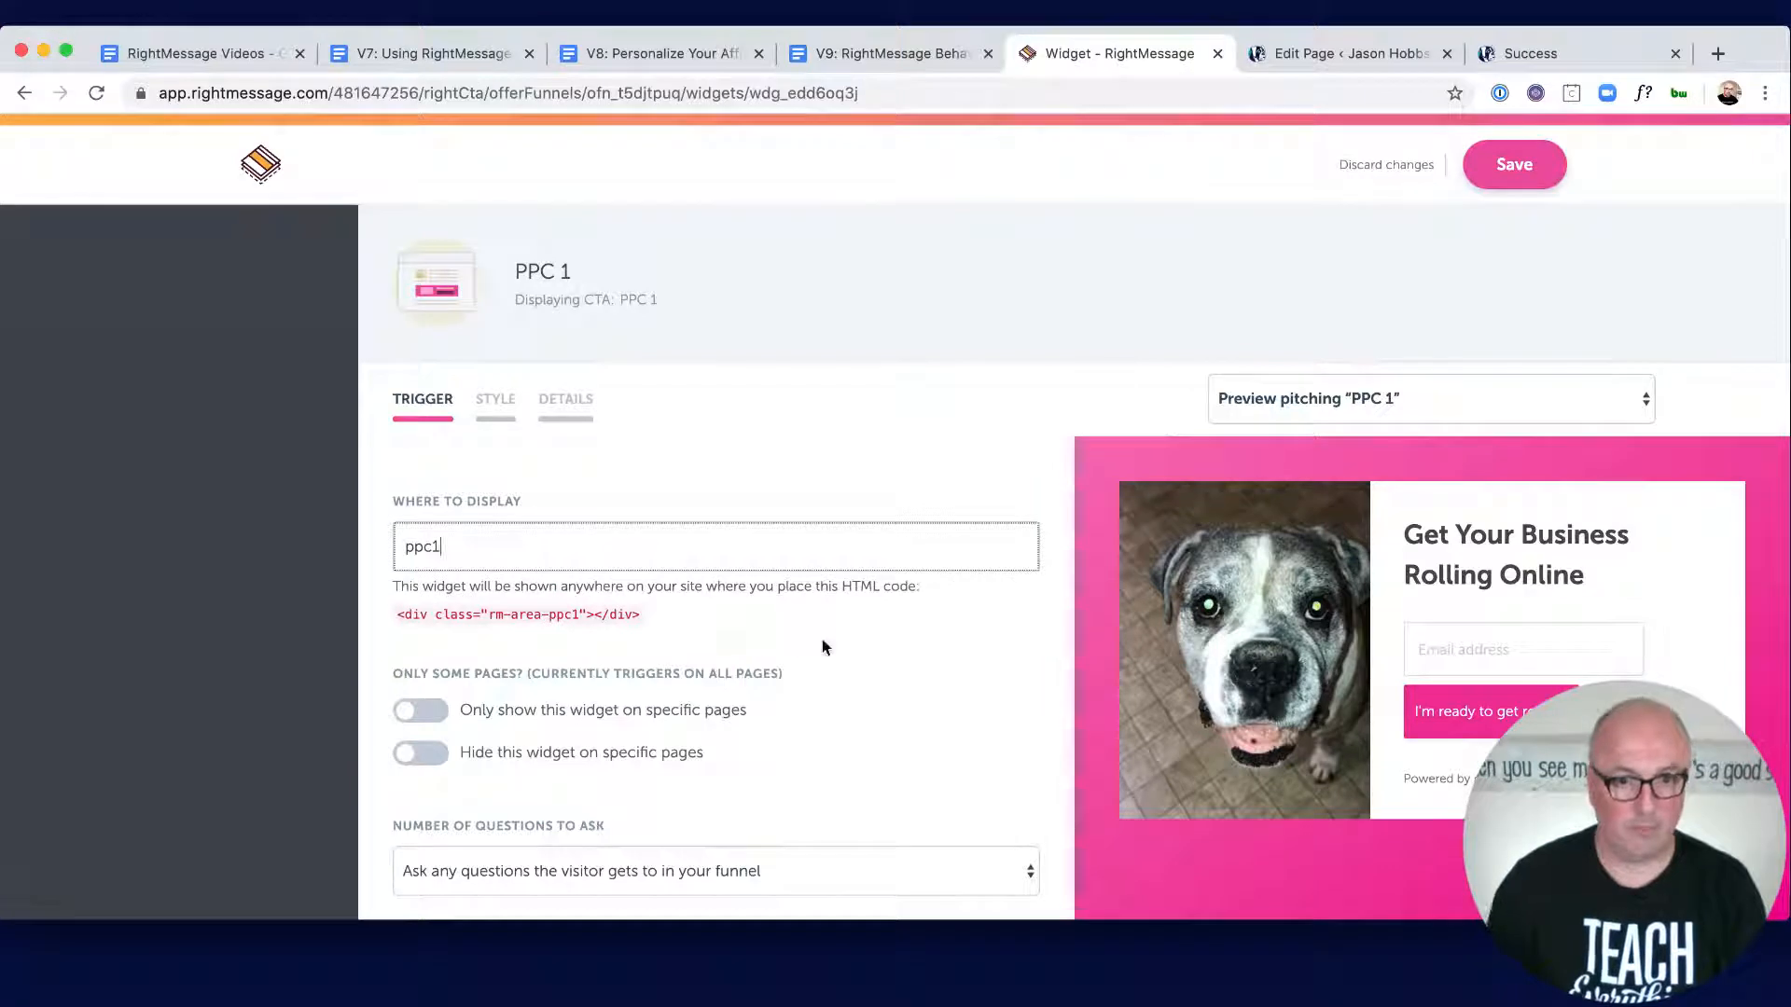
{"action": "left_click_drag", "start_coordinate": [396, 615], "coordinate": [604, 620]}
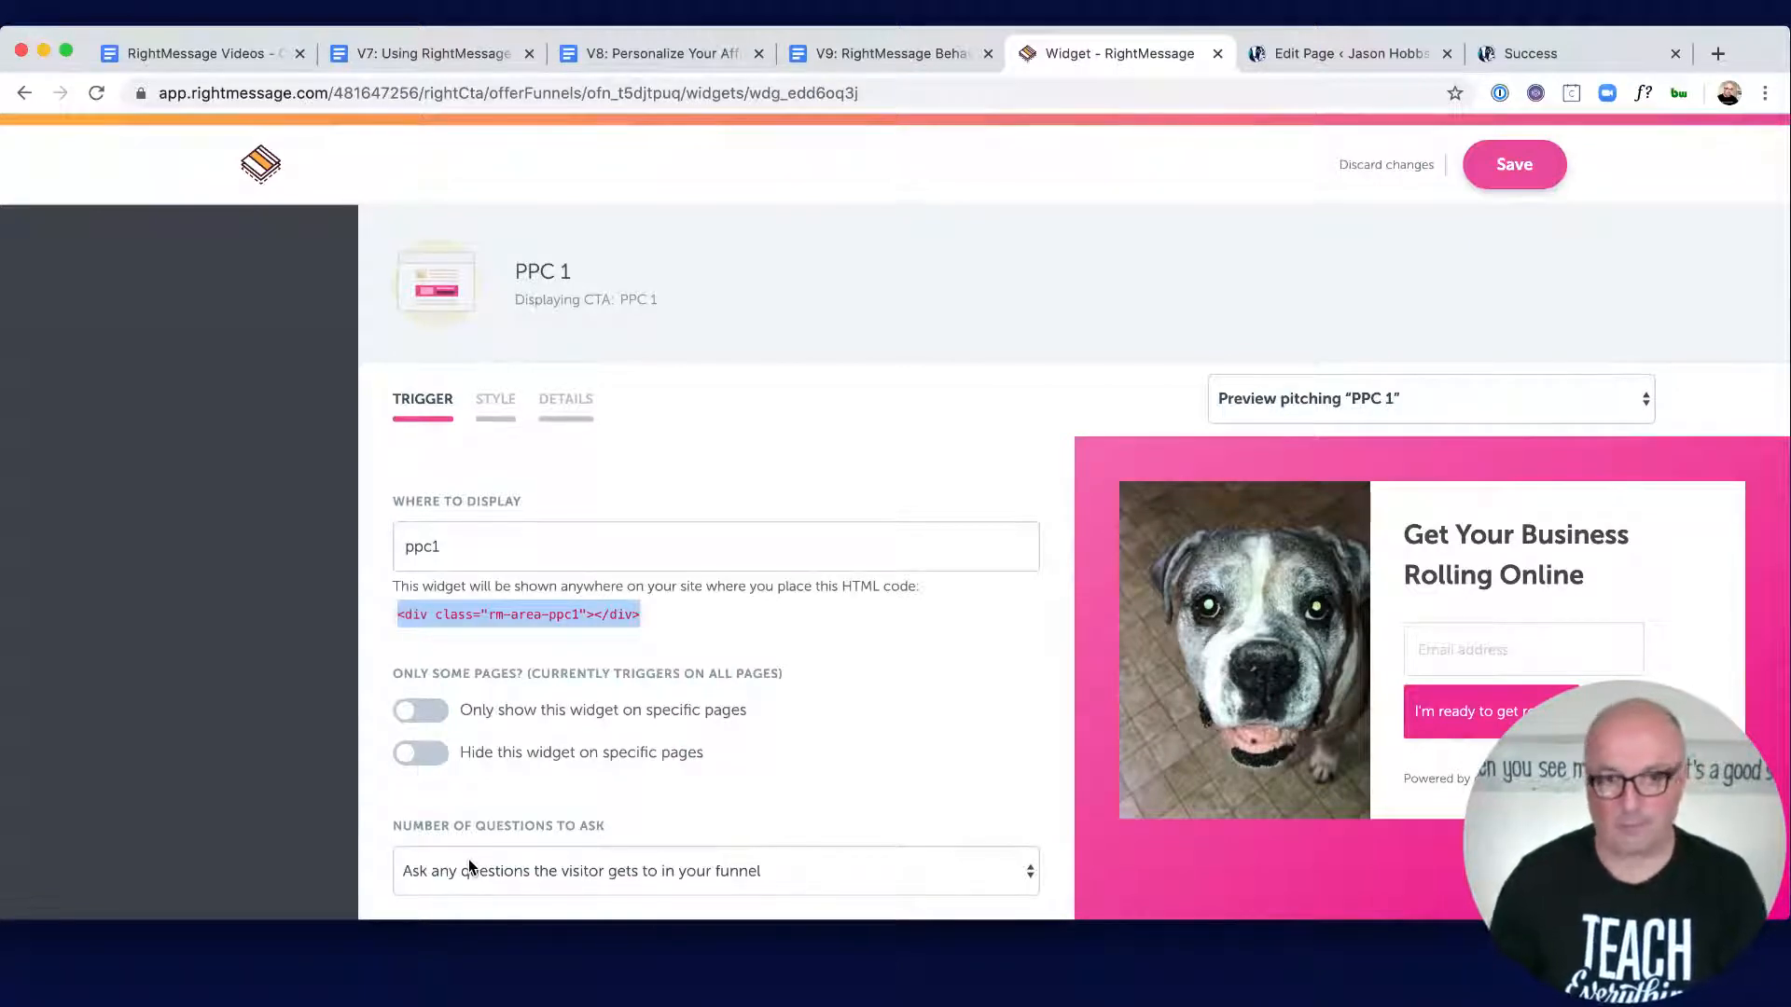
Step: Set the widget's contrast color to #1E97C3
{"action": "left_click", "coordinate": [496, 399]}
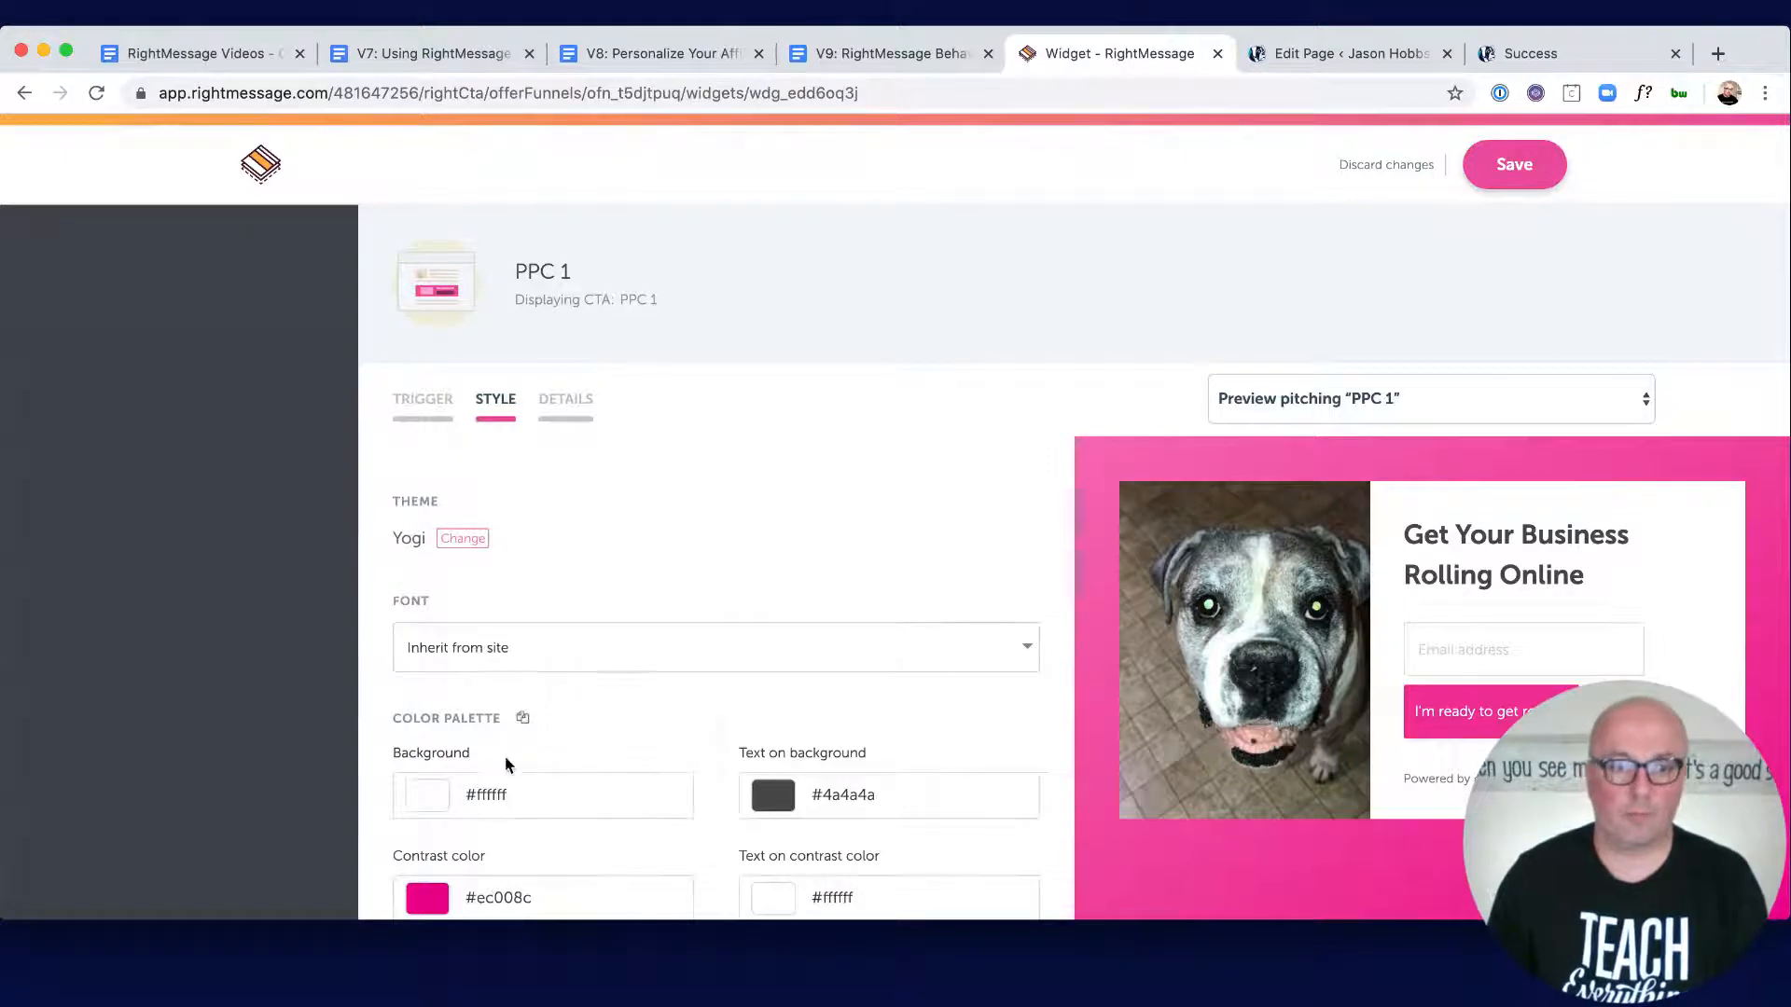
{"action": "scroll", "coordinate": [504, 760], "scroll_direction": "down", "scroll_amount": 1}
{"action": "left_click", "coordinate": [485, 827]}
{"action": "double_click", "coordinate": [476, 682]}
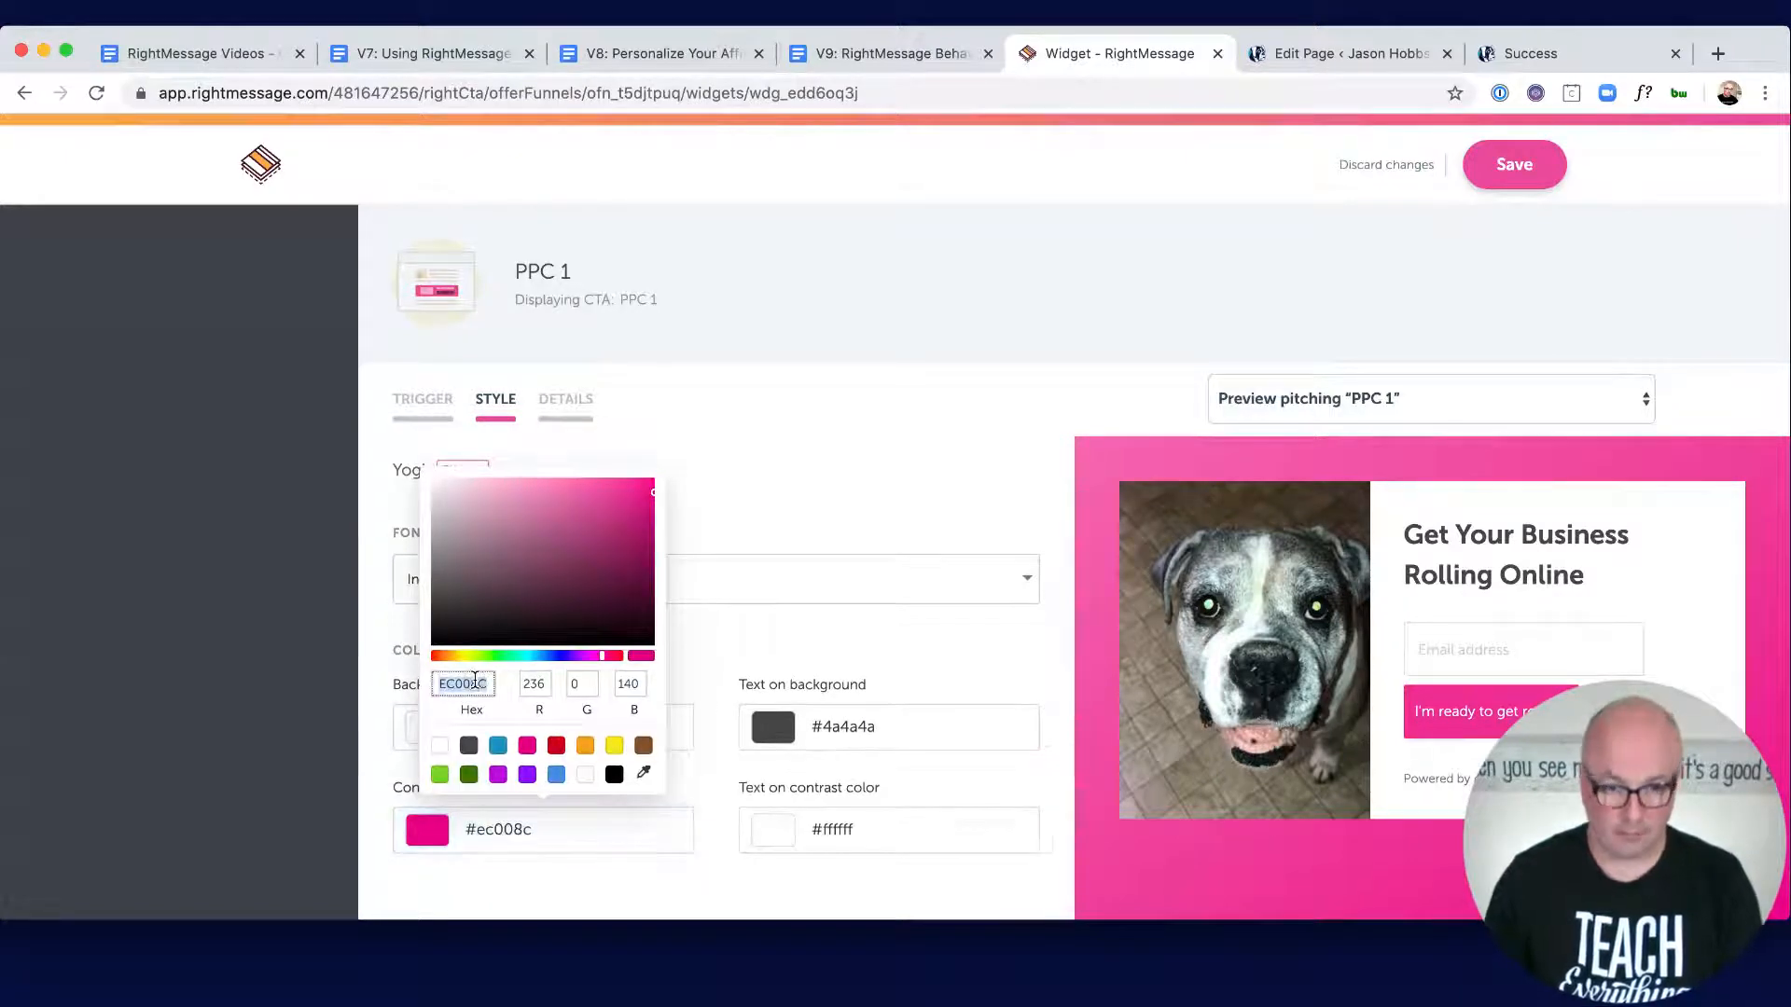
{"action": "type", "text": "1"}
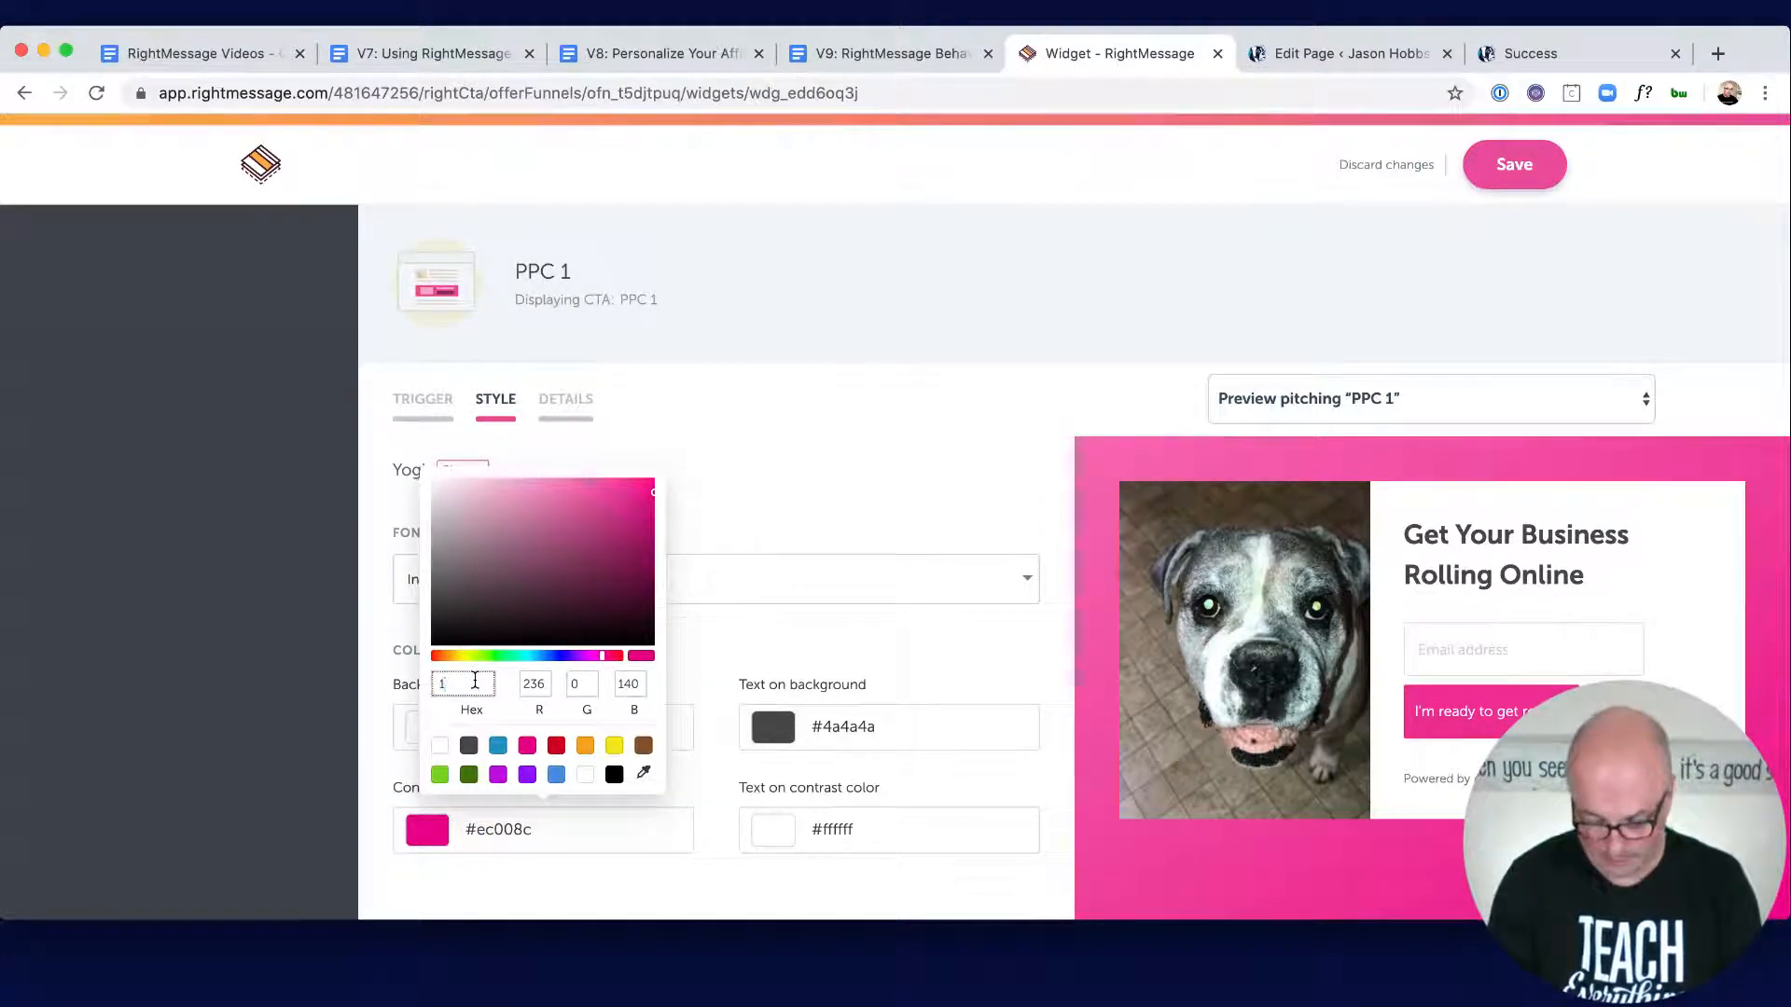
{"action": "type", "text": "e97c3"}
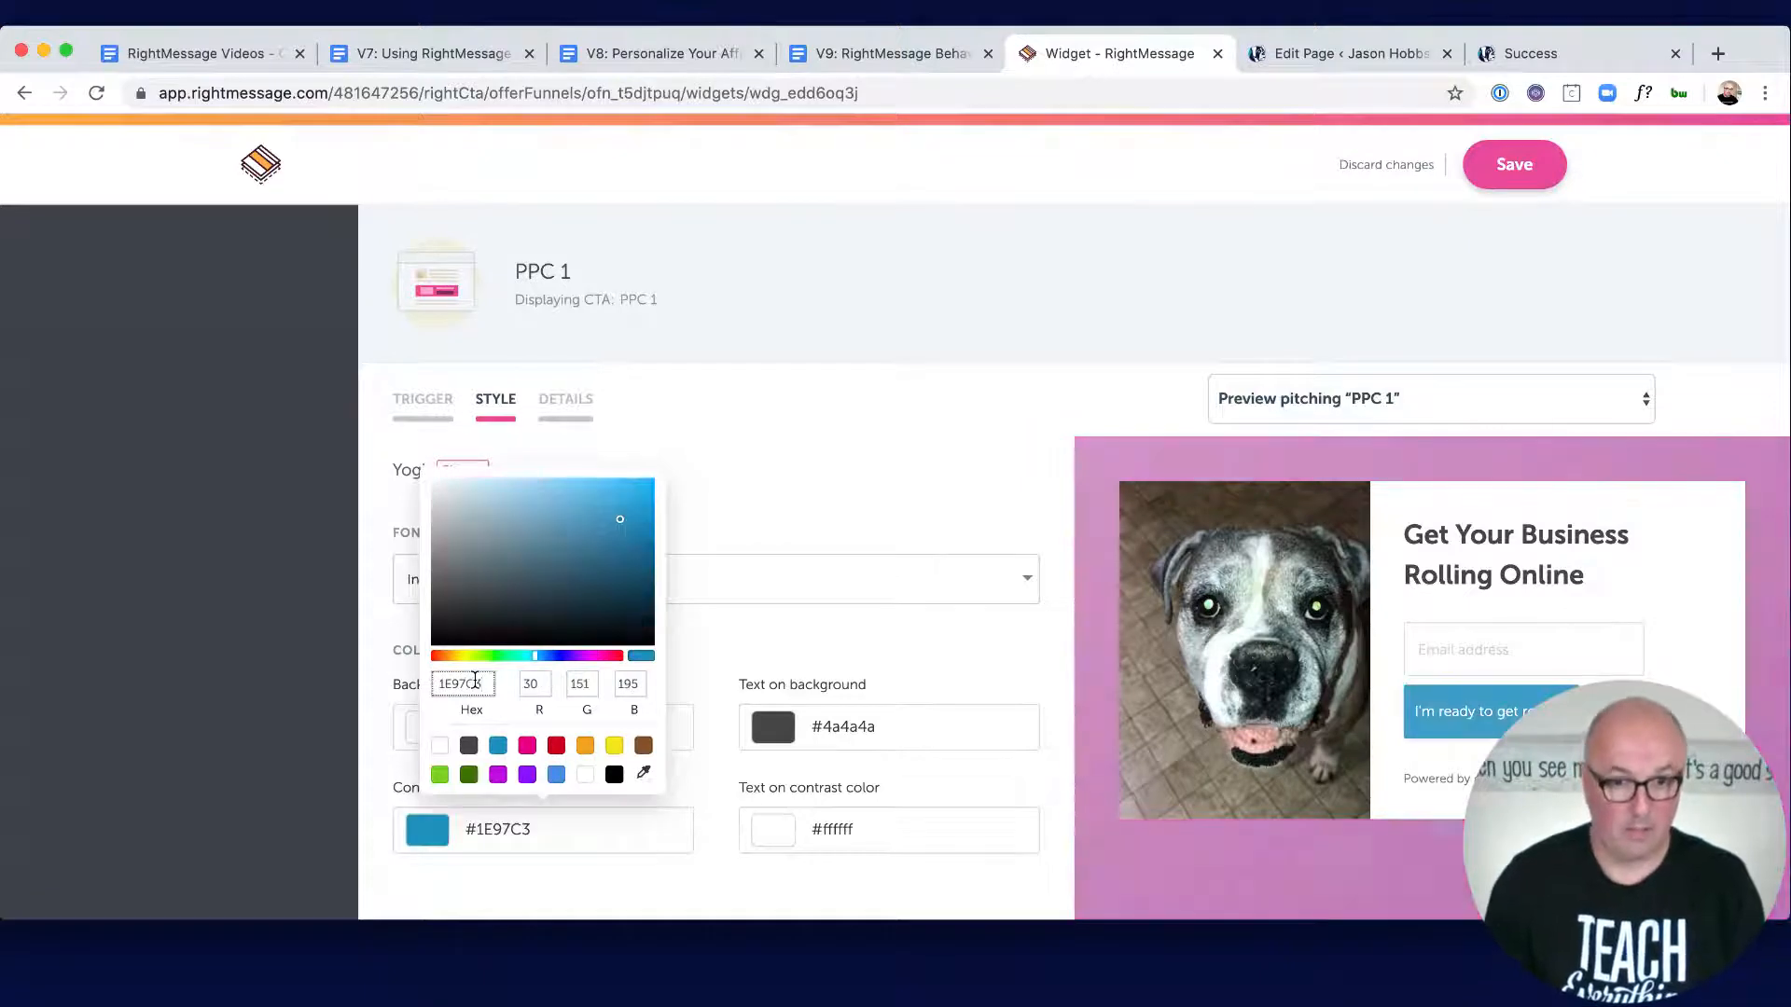
{"action": "left_click", "coordinate": [651, 886]}
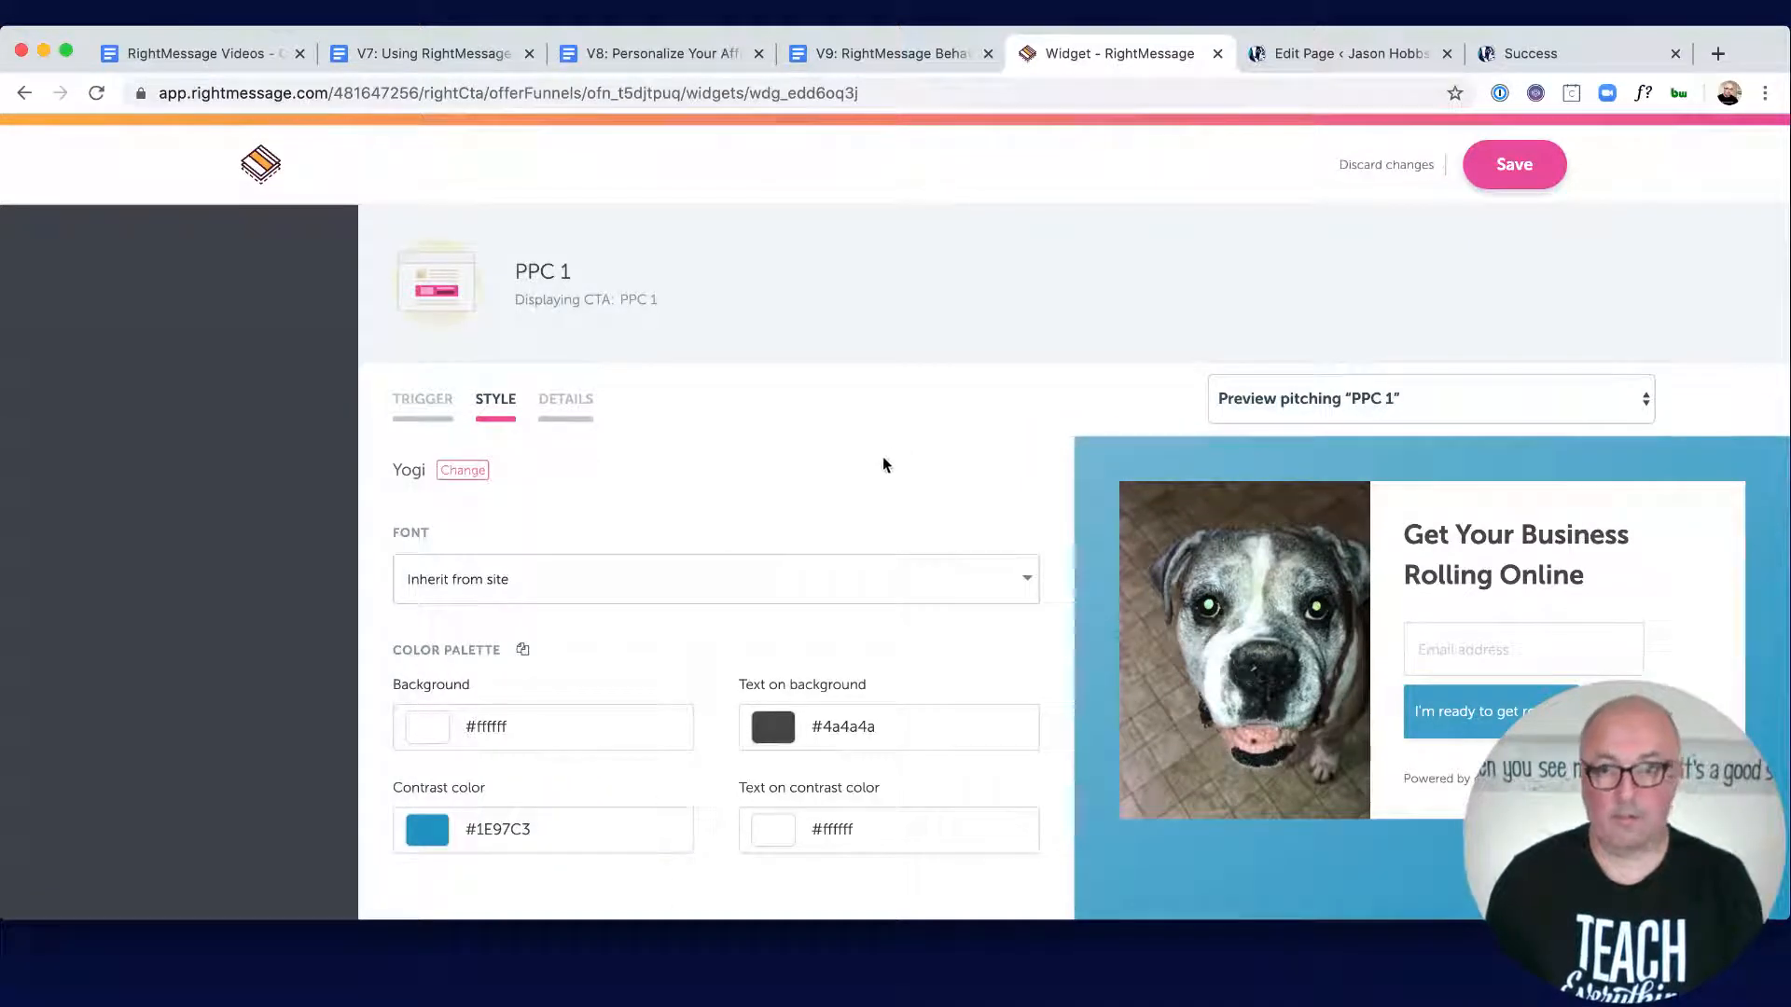
Step: Check the widget's details, save the widget and publish the funnel to the site
{"action": "left_click", "coordinate": [568, 416]}
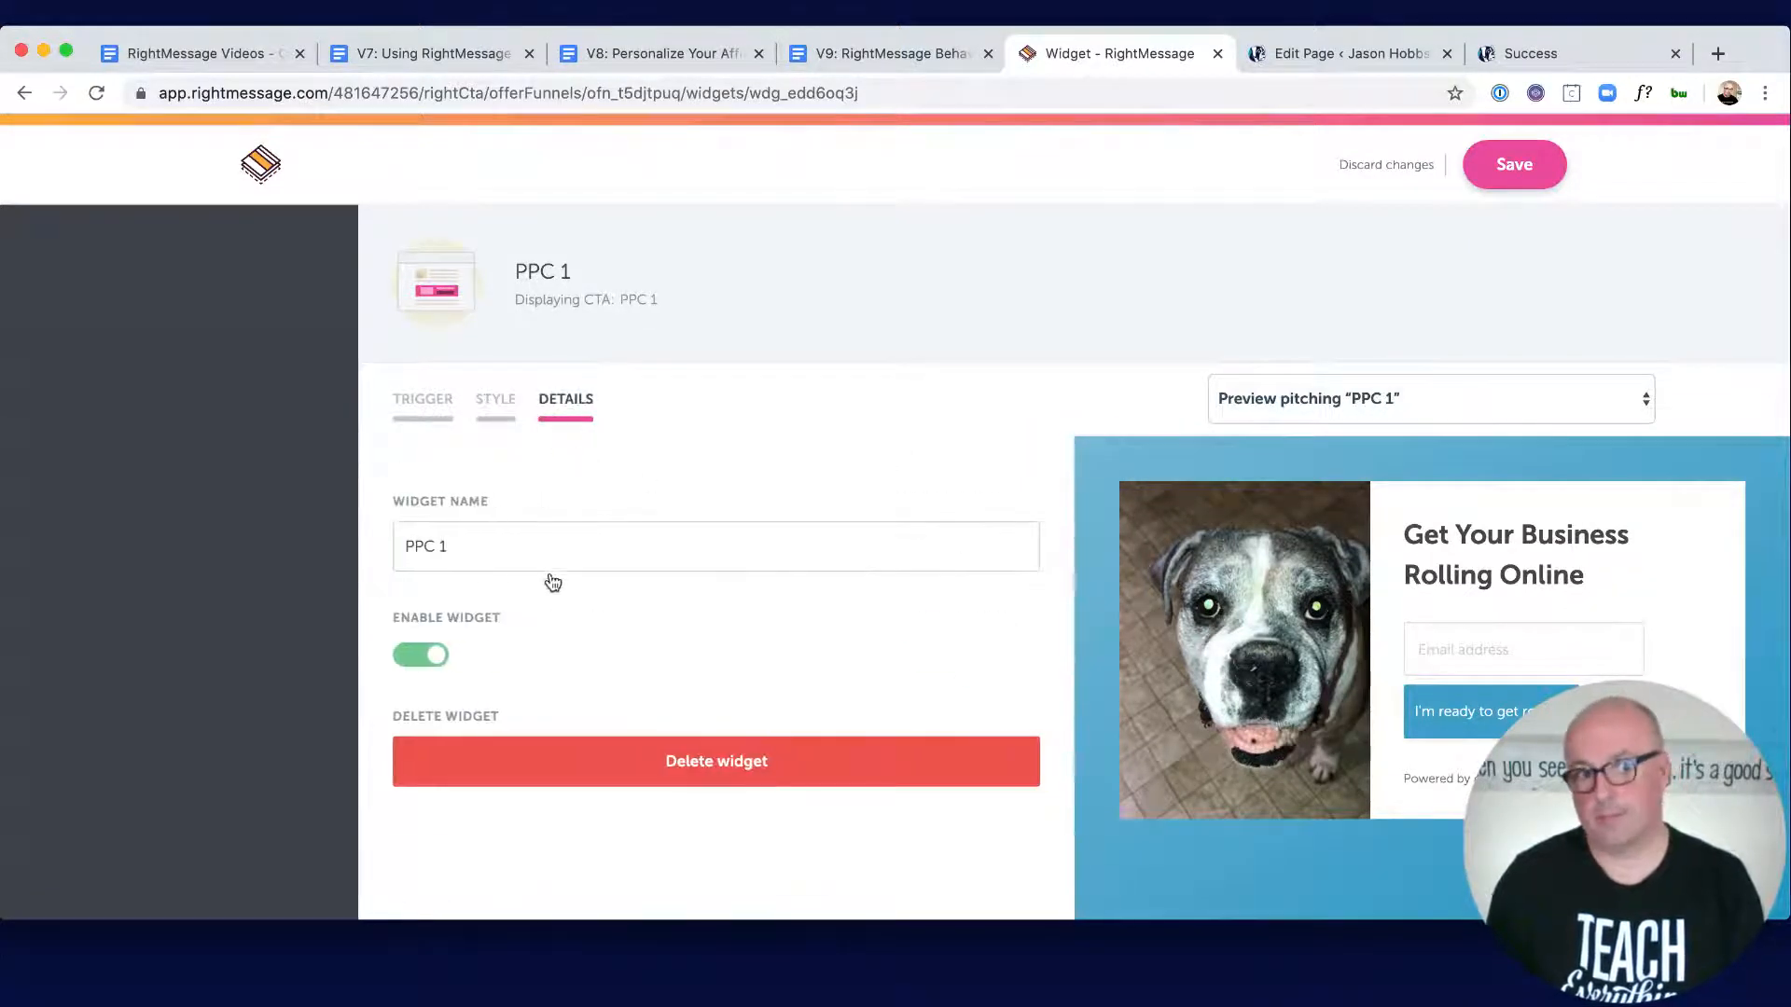
{"action": "left_click", "coordinate": [1516, 164]}
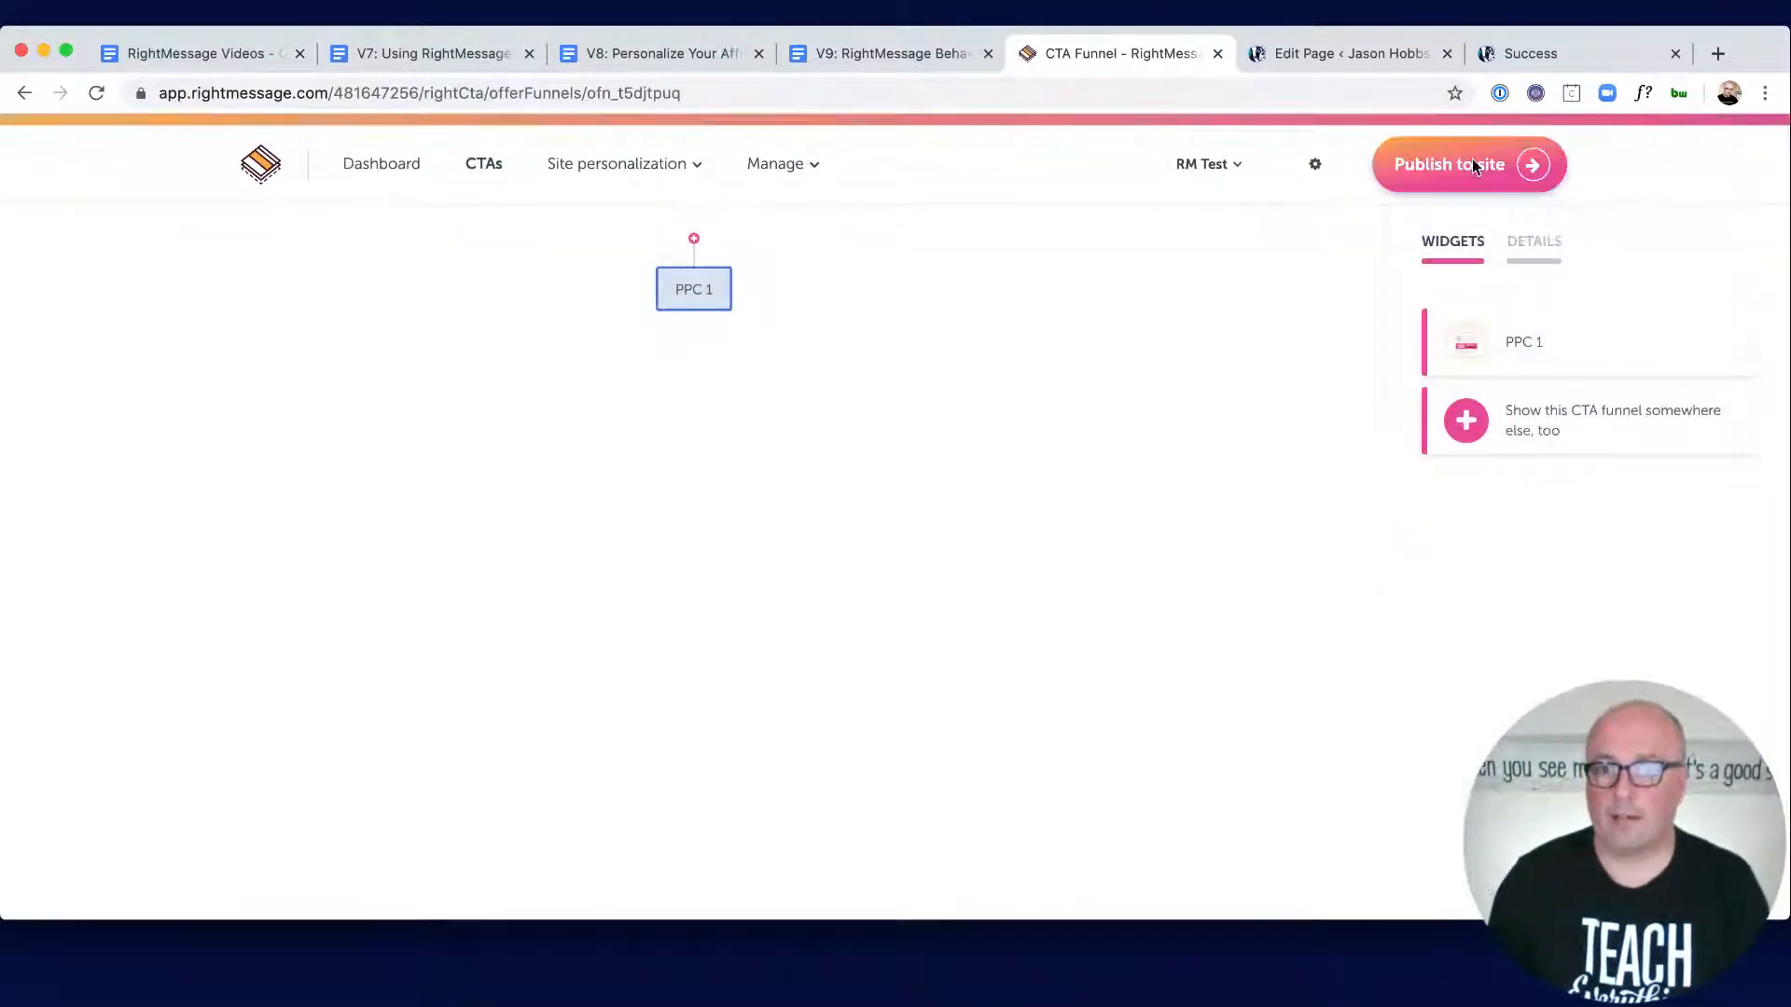
{"action": "left_click", "coordinate": [1465, 154]}
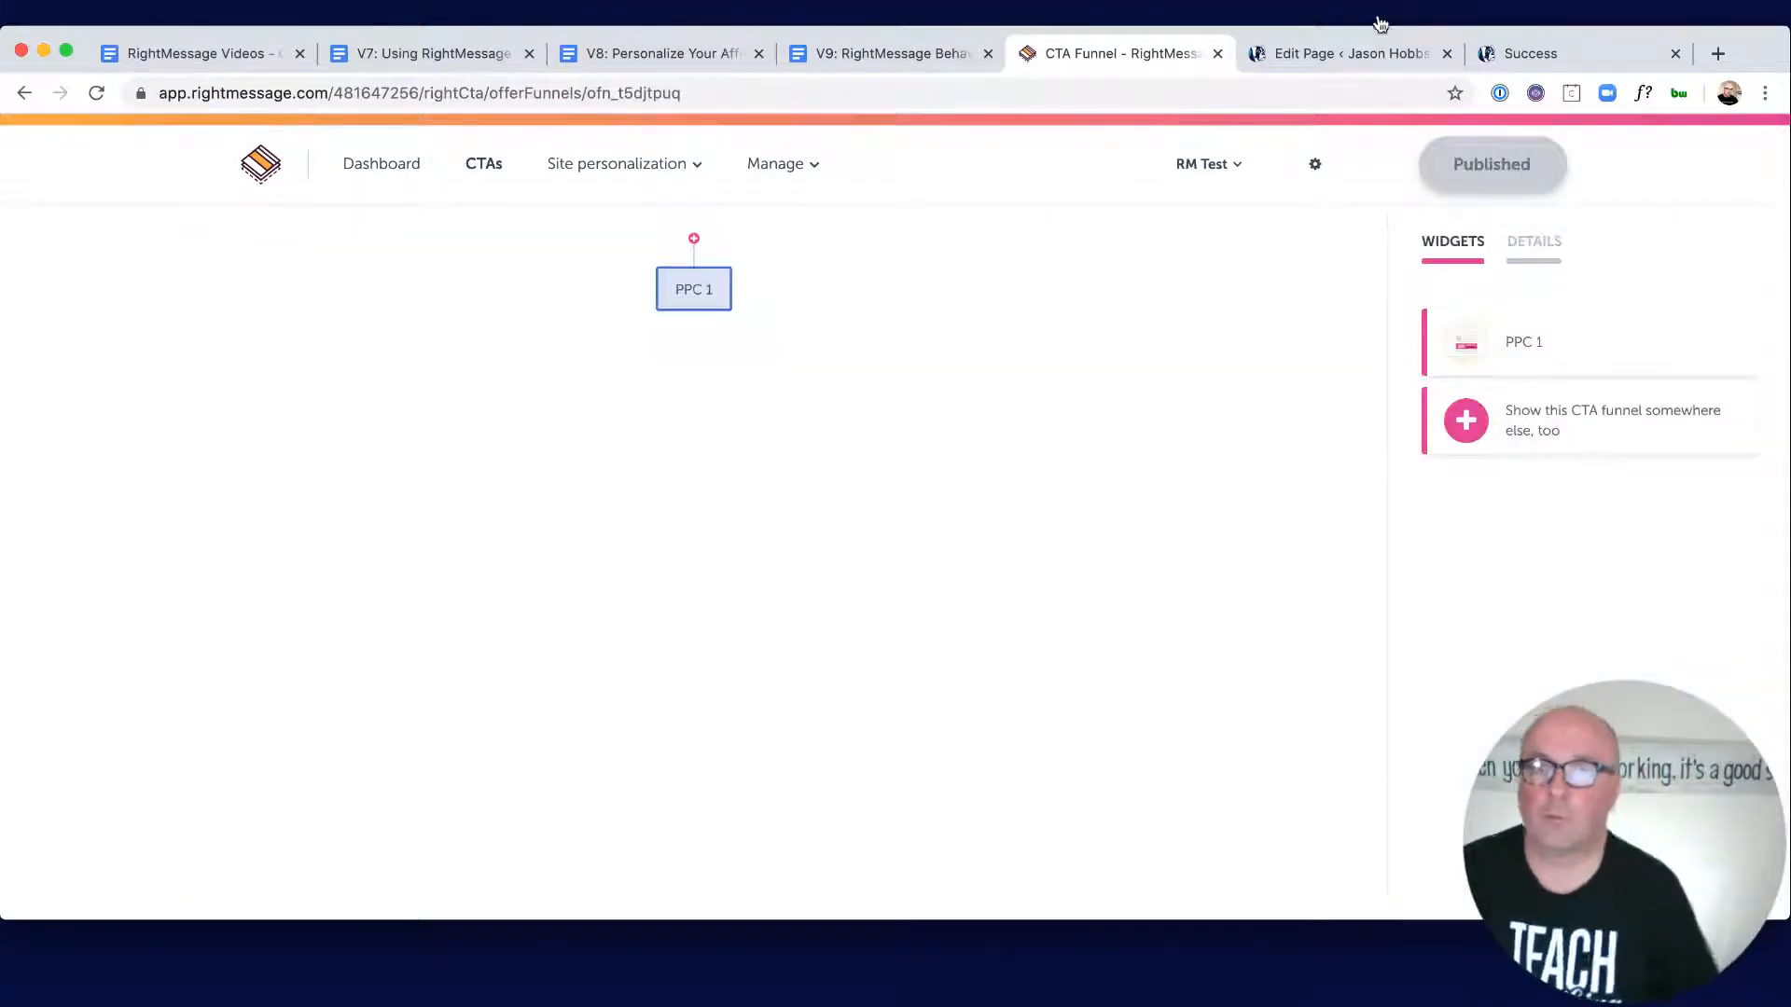
Step: Switch to the WordPress editor, paste <div class="rm-area-ppc1"></div> into the empty Custom HTML block, and update the PPC Example 1 page
{"action": "left_click", "coordinate": [1311, 65]}
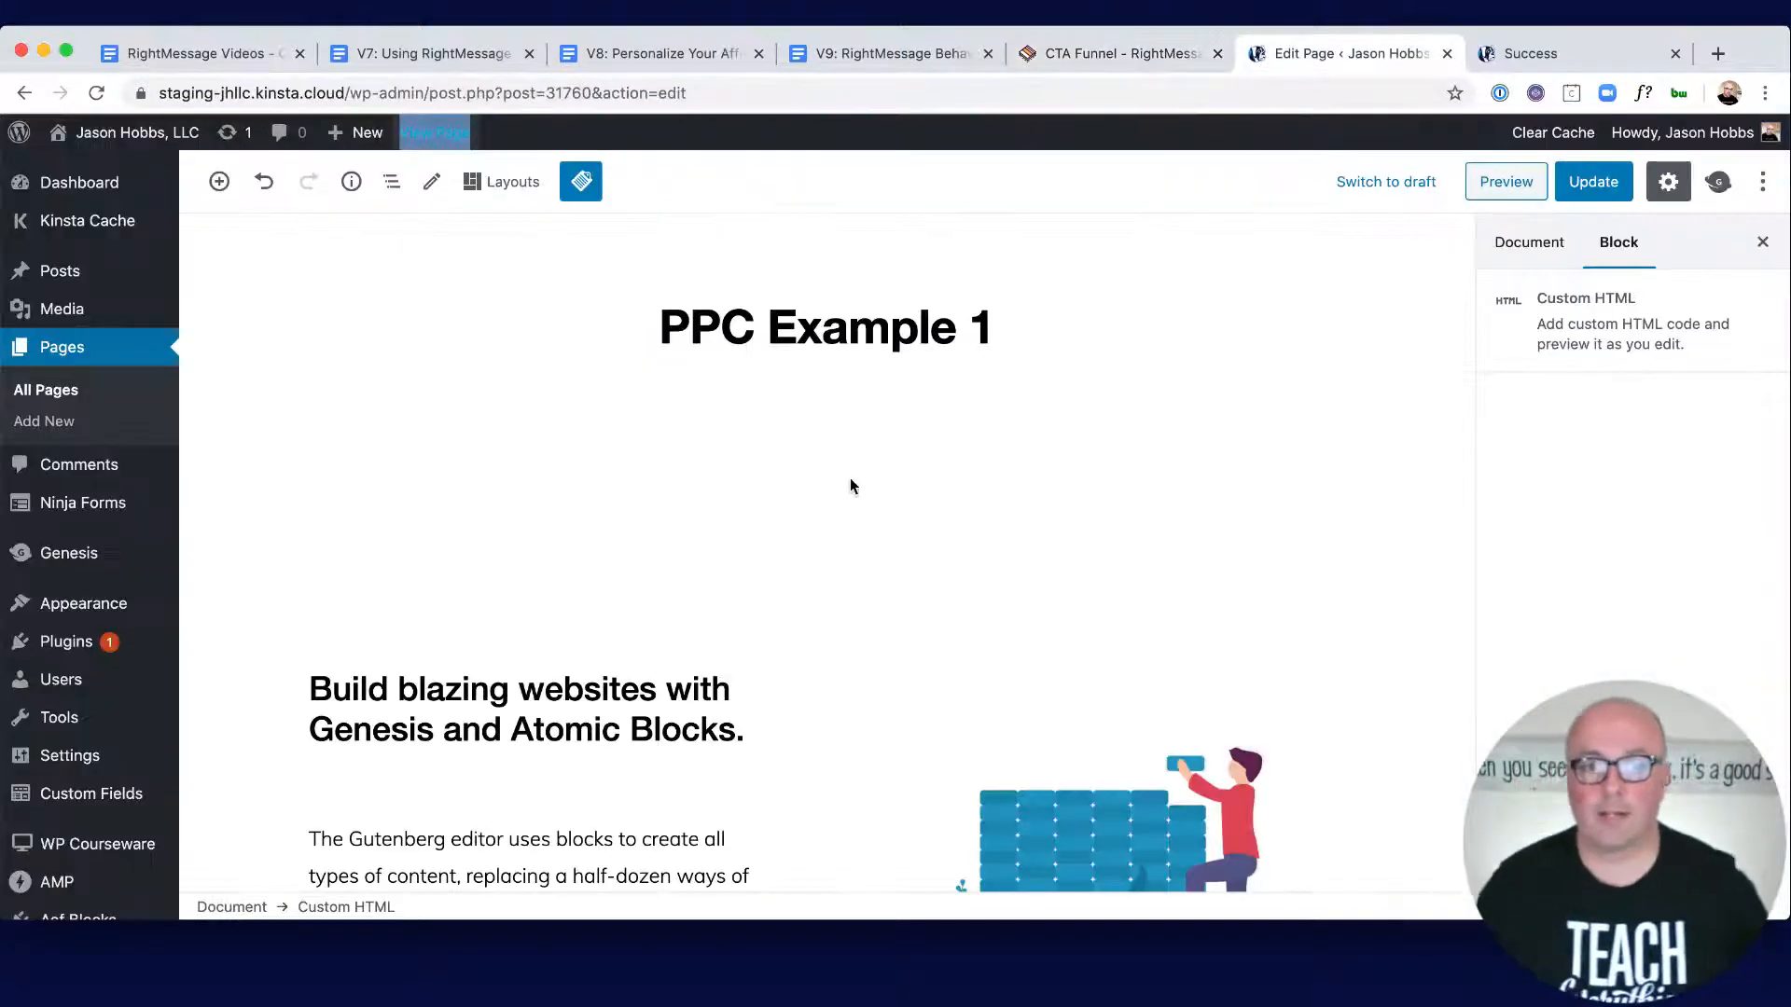
{"action": "scroll", "coordinate": [849, 485], "scroll_direction": "down", "scroll_amount": 10}
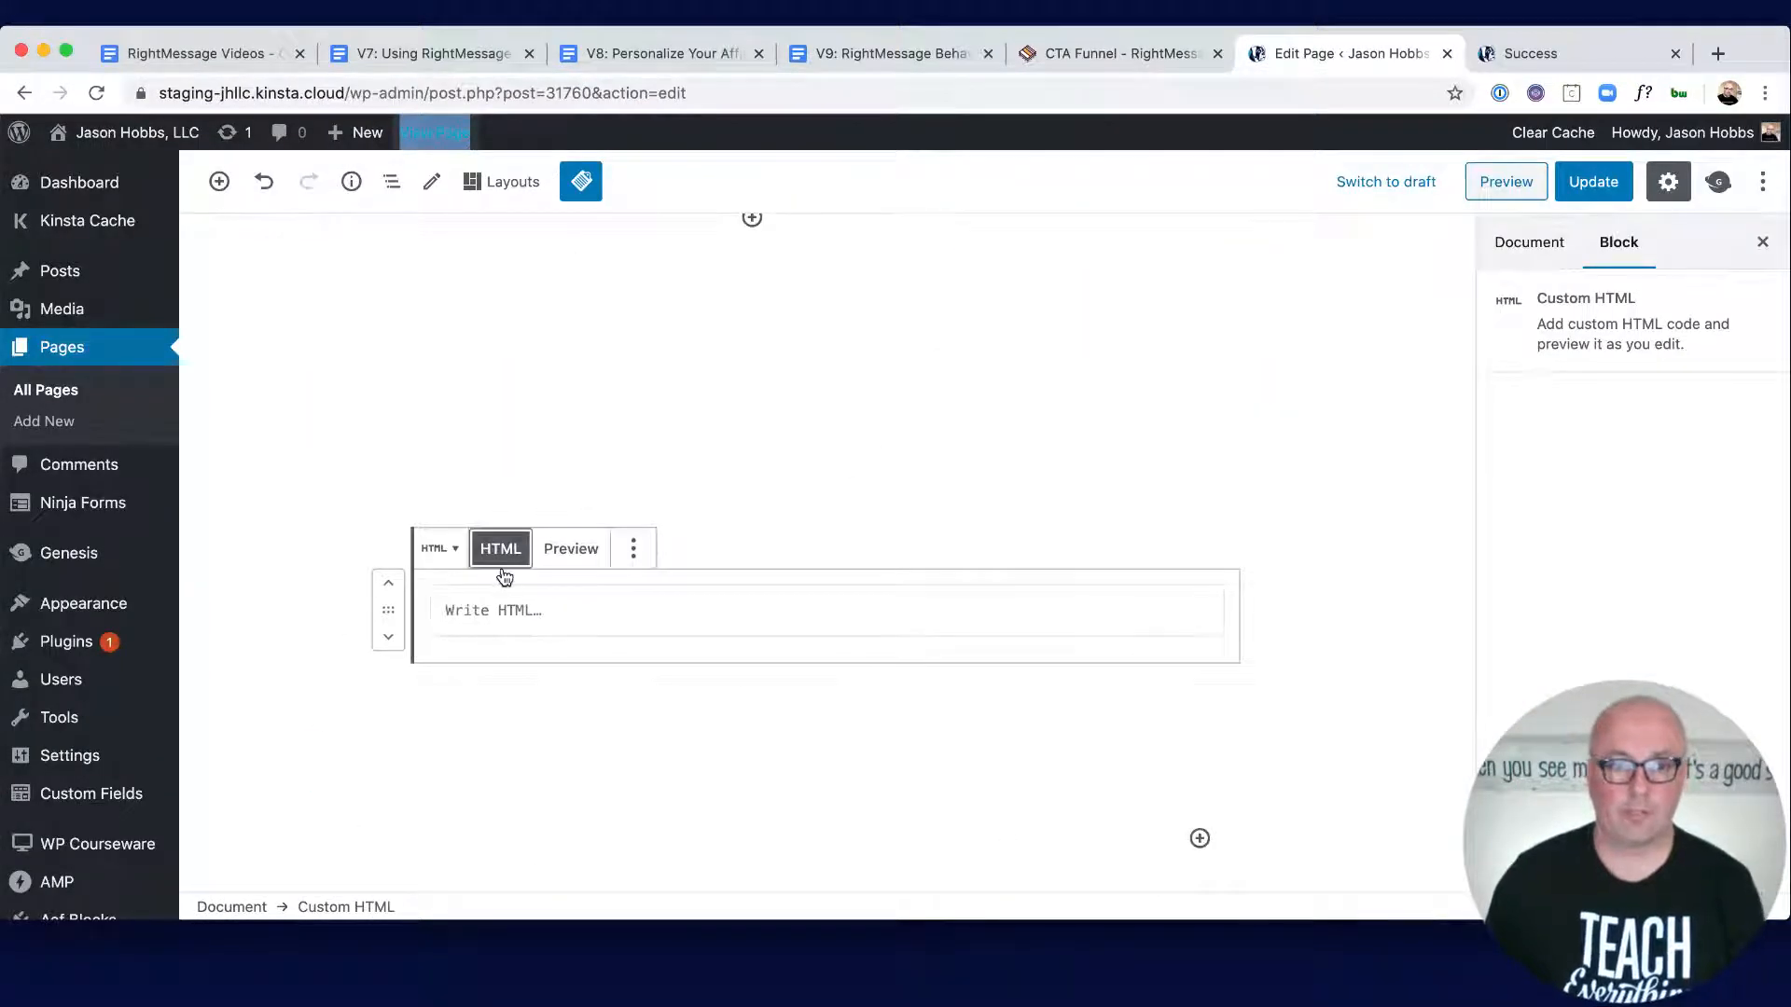
{"action": "left_click", "coordinate": [507, 610]}
{"action": "type", "text": "<div class=\"rm-area-ppc1\"></div>"}
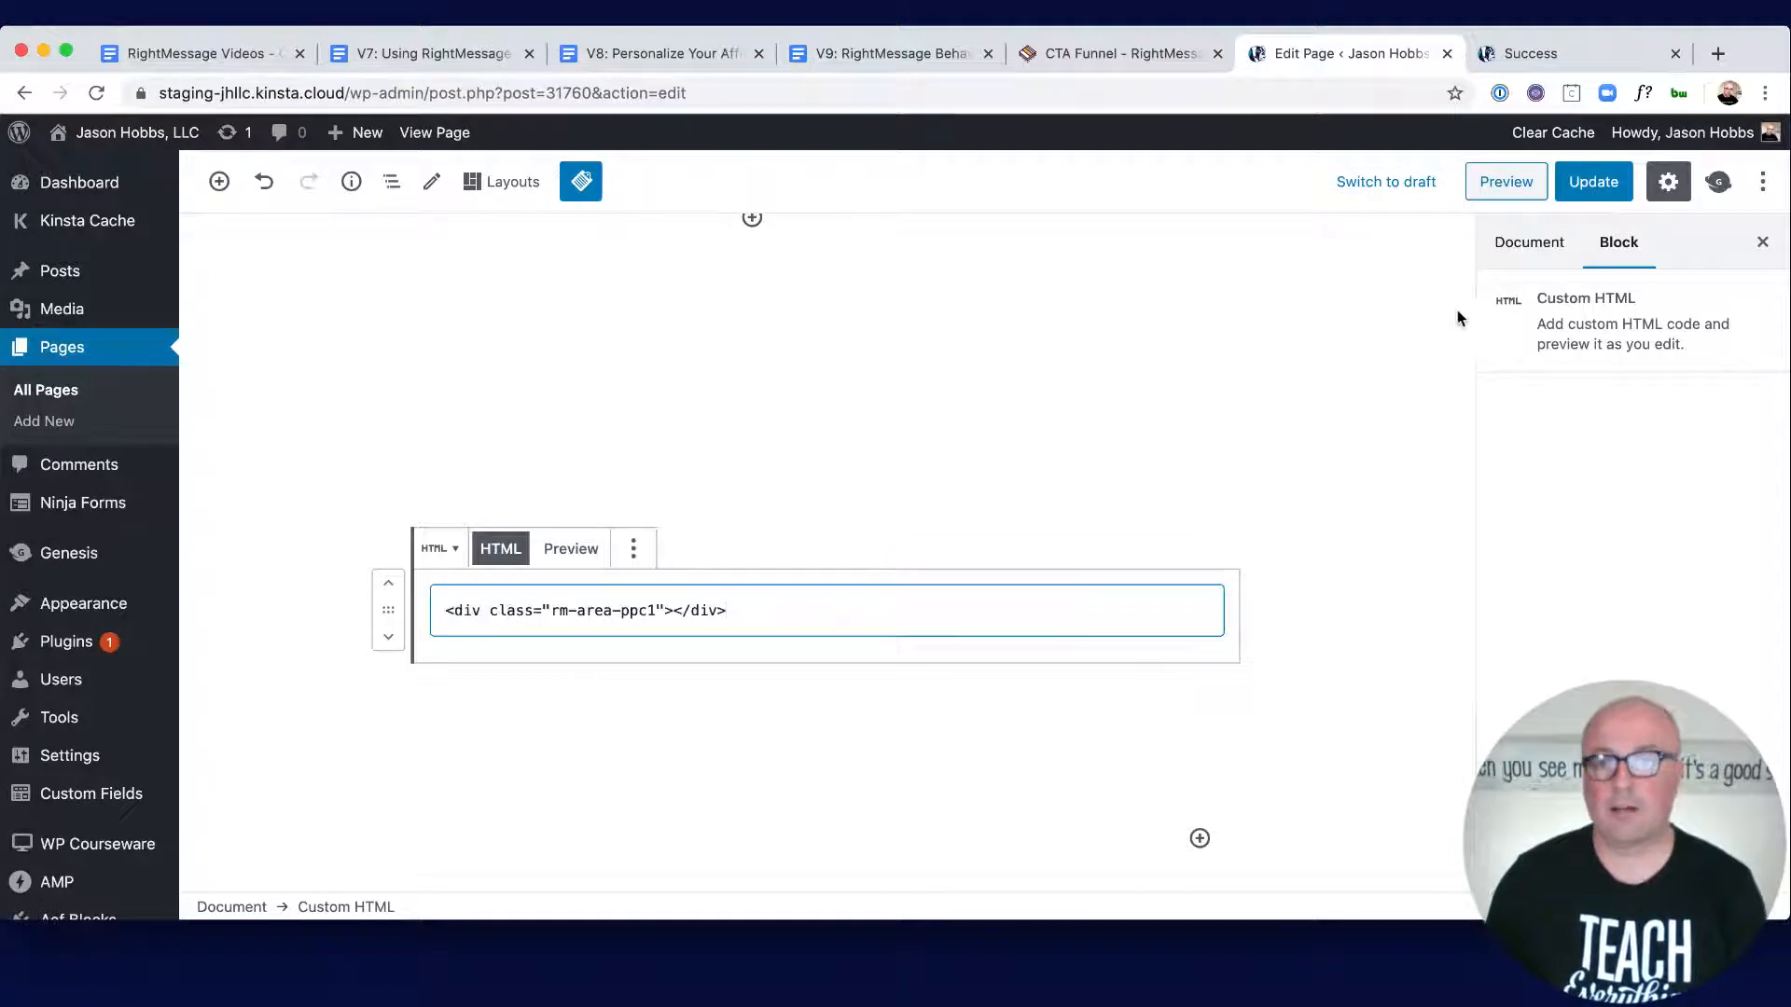
{"action": "left_click", "coordinate": [1593, 181]}
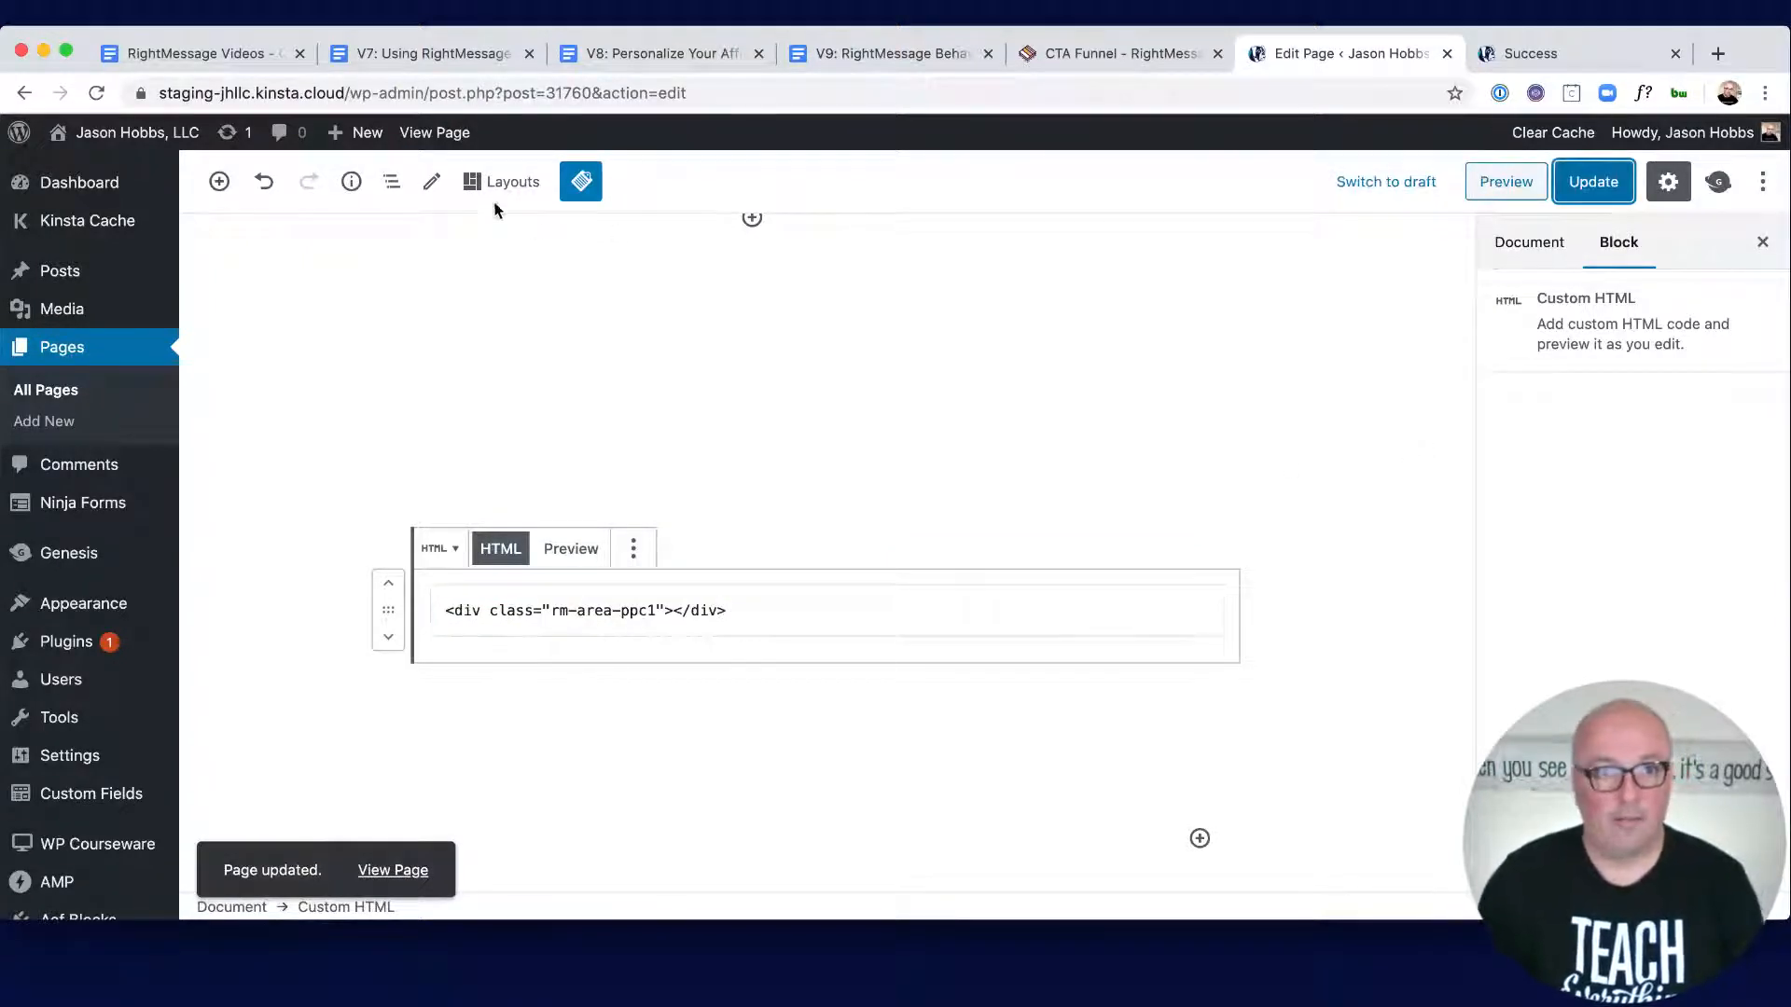
Step: View the live PPC Example 1 page and check the embedded opt-in offer
{"action": "left_click", "coordinate": [434, 134]}
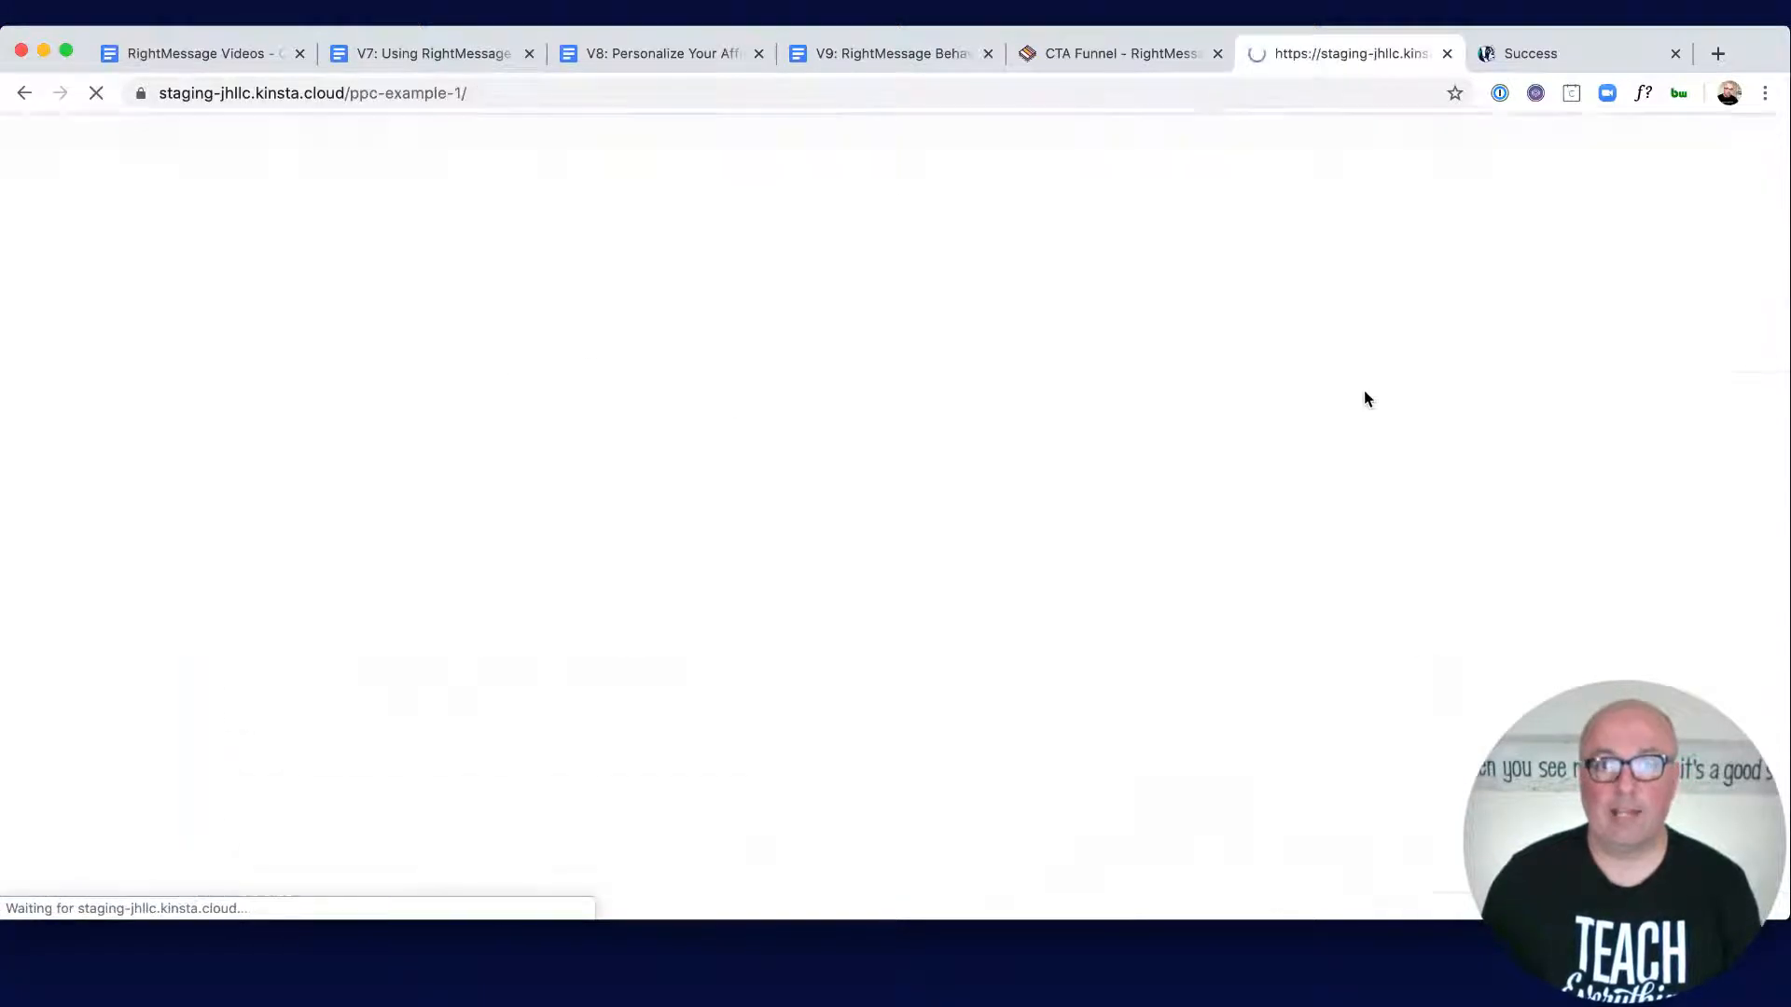
{"action": "scroll", "coordinate": [1368, 397], "scroll_direction": "down", "scroll_amount": 7}
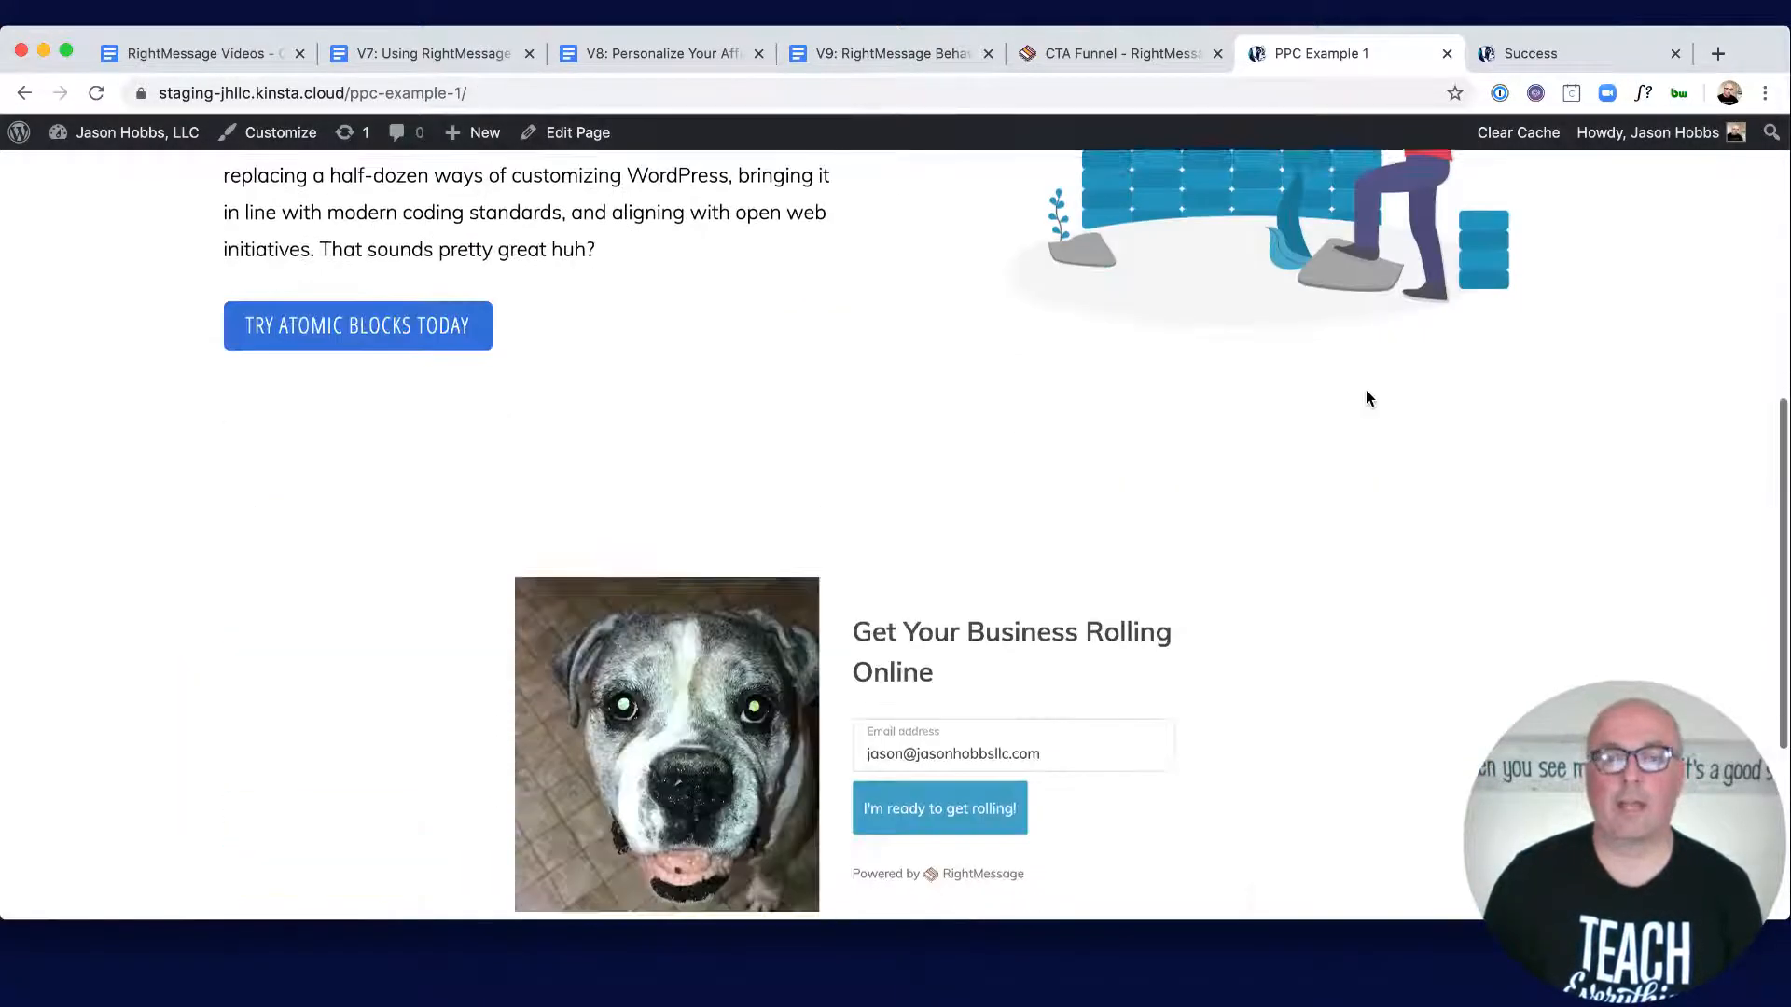
{"action": "scroll", "coordinate": [1368, 397], "scroll_direction": "up", "scroll_amount": 7}
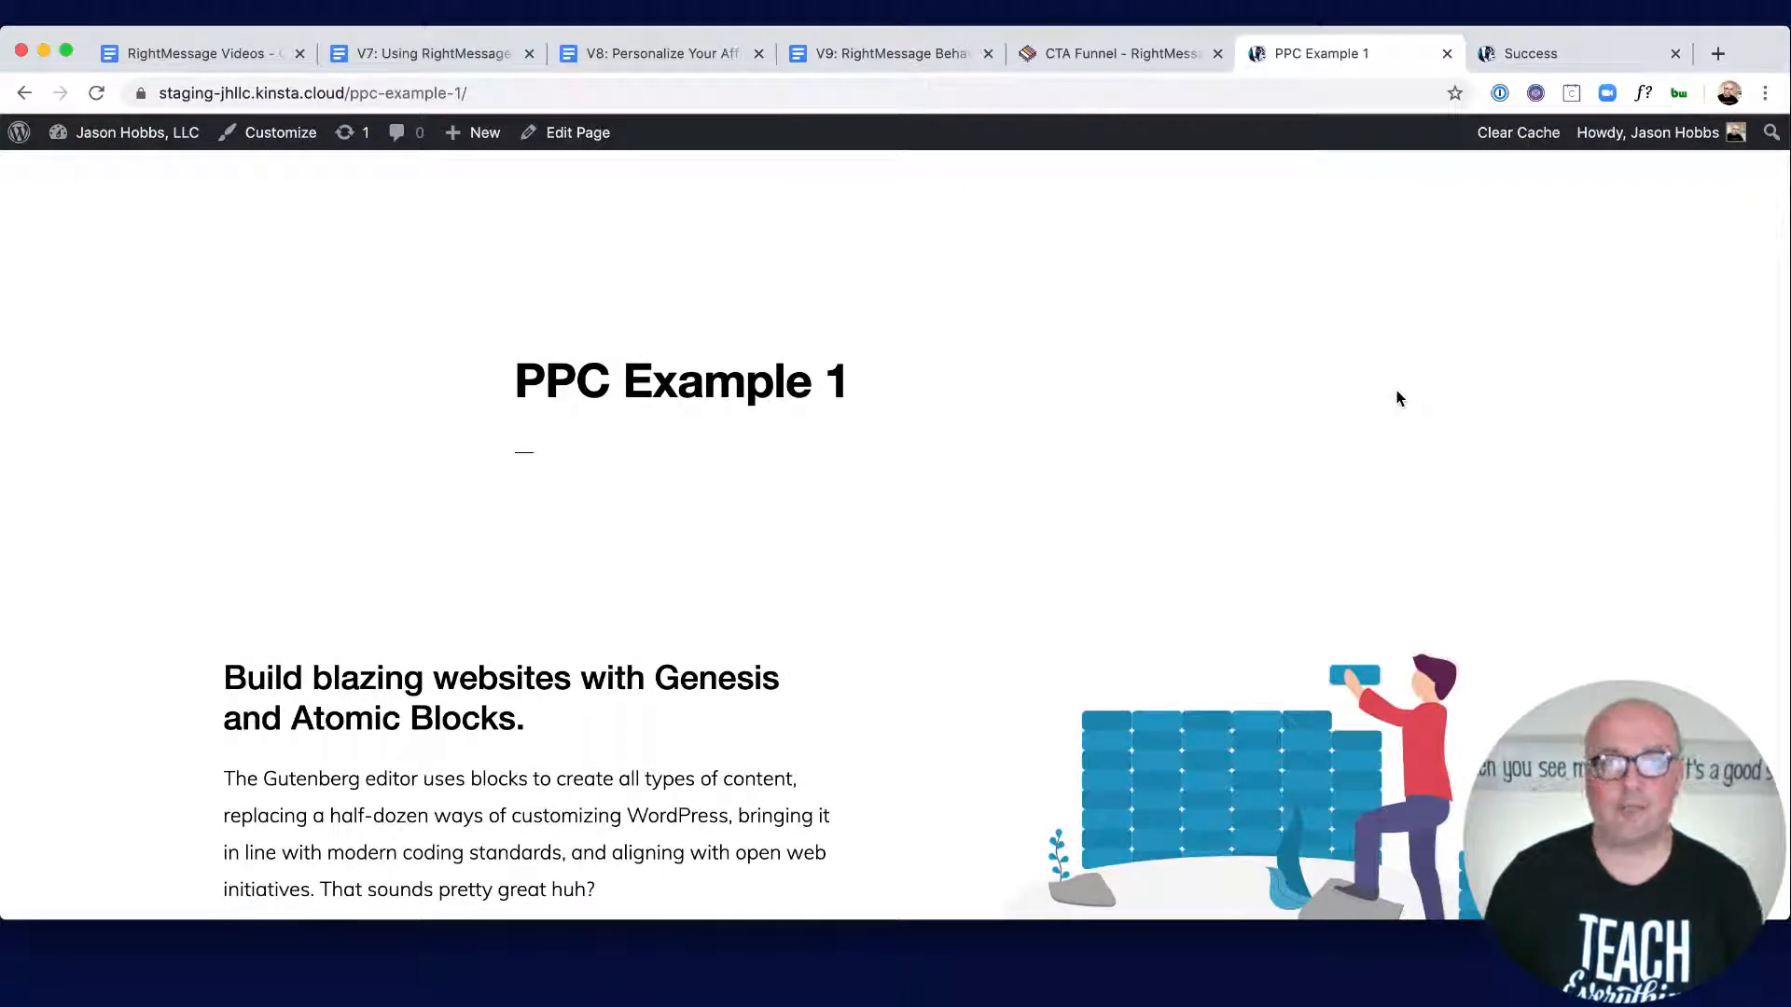
Step: Switch back to RightMessage and create a new goal named "PPC 1 - Email list", keeping its default settings
{"action": "left_click", "coordinate": [1115, 54]}
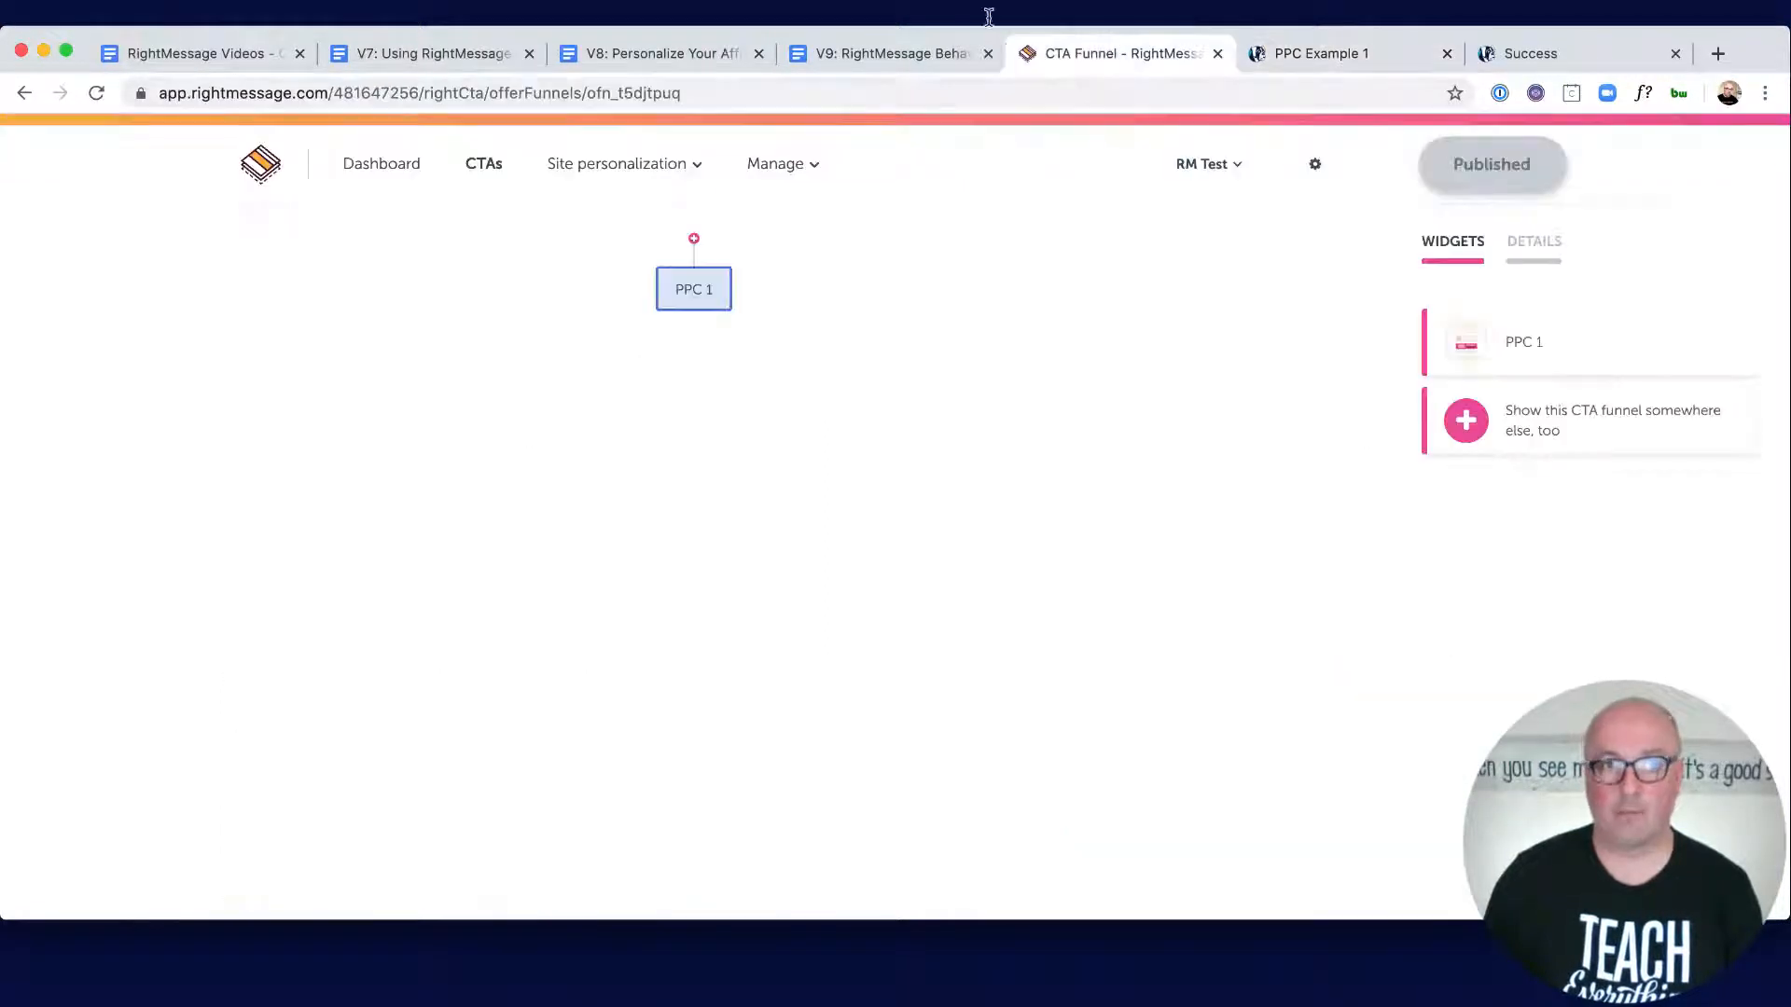
{"action": "left_click", "coordinate": [646, 164]}
{"action": "left_click", "coordinate": [606, 265]}
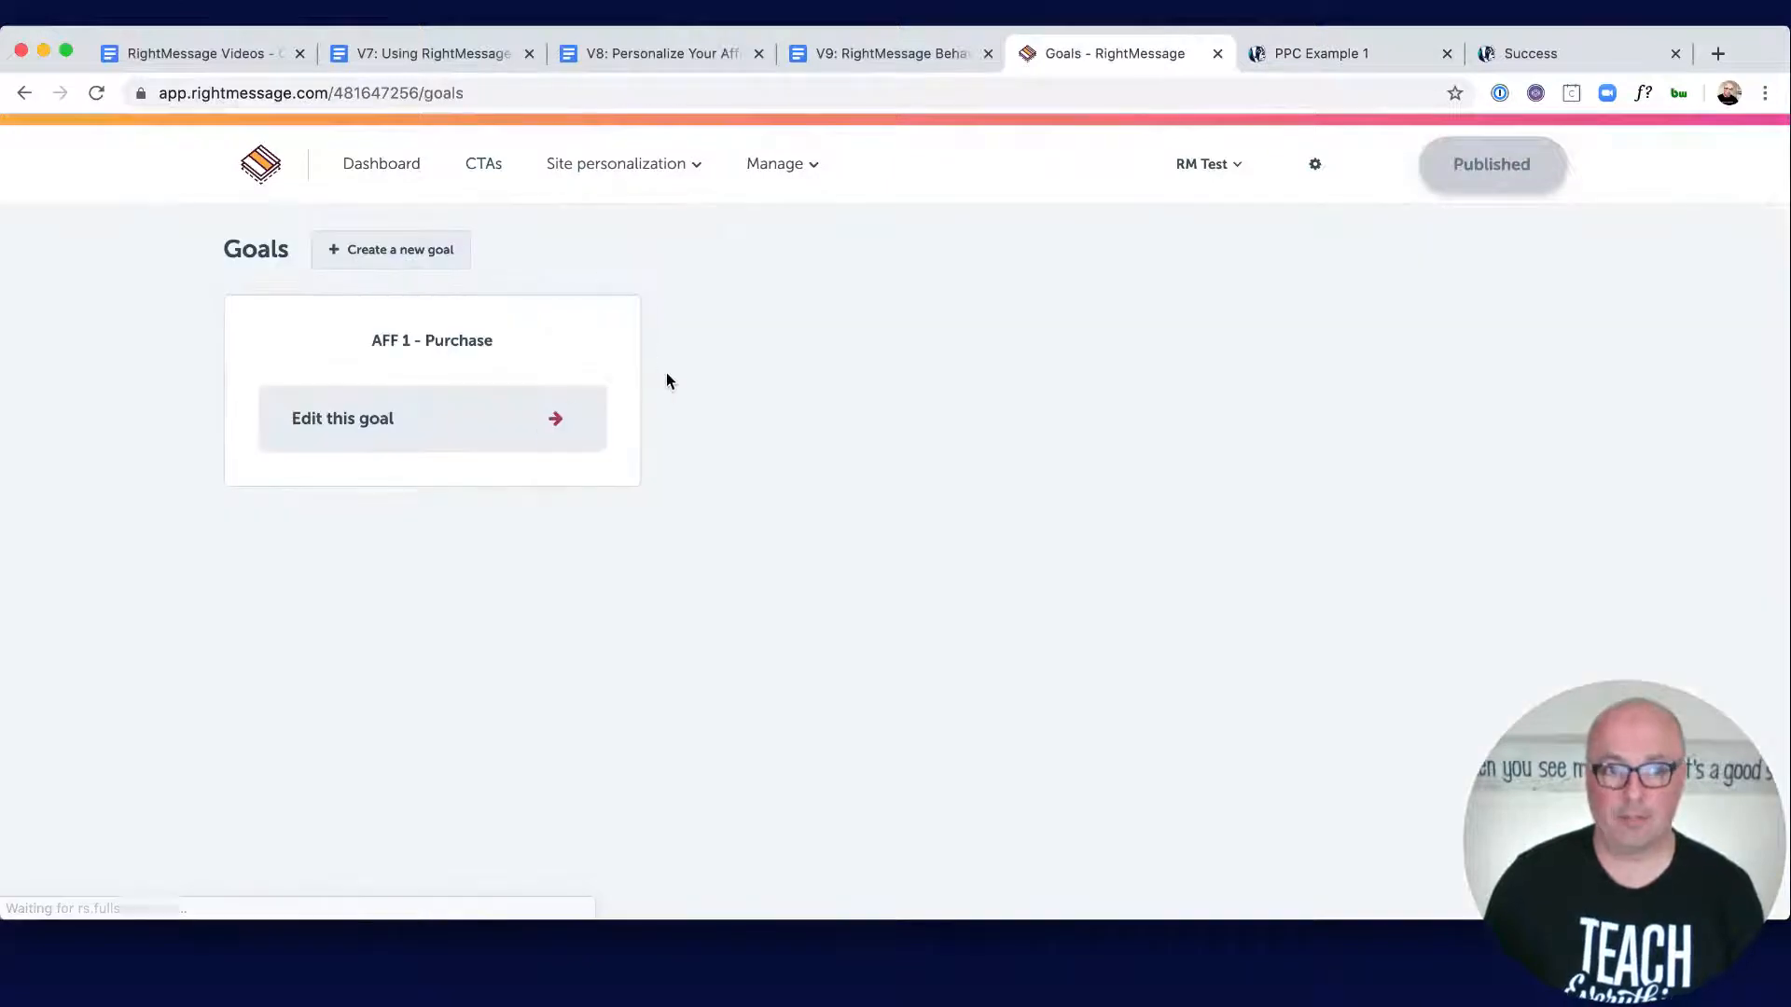
{"action": "left_click", "coordinate": [379, 249]}
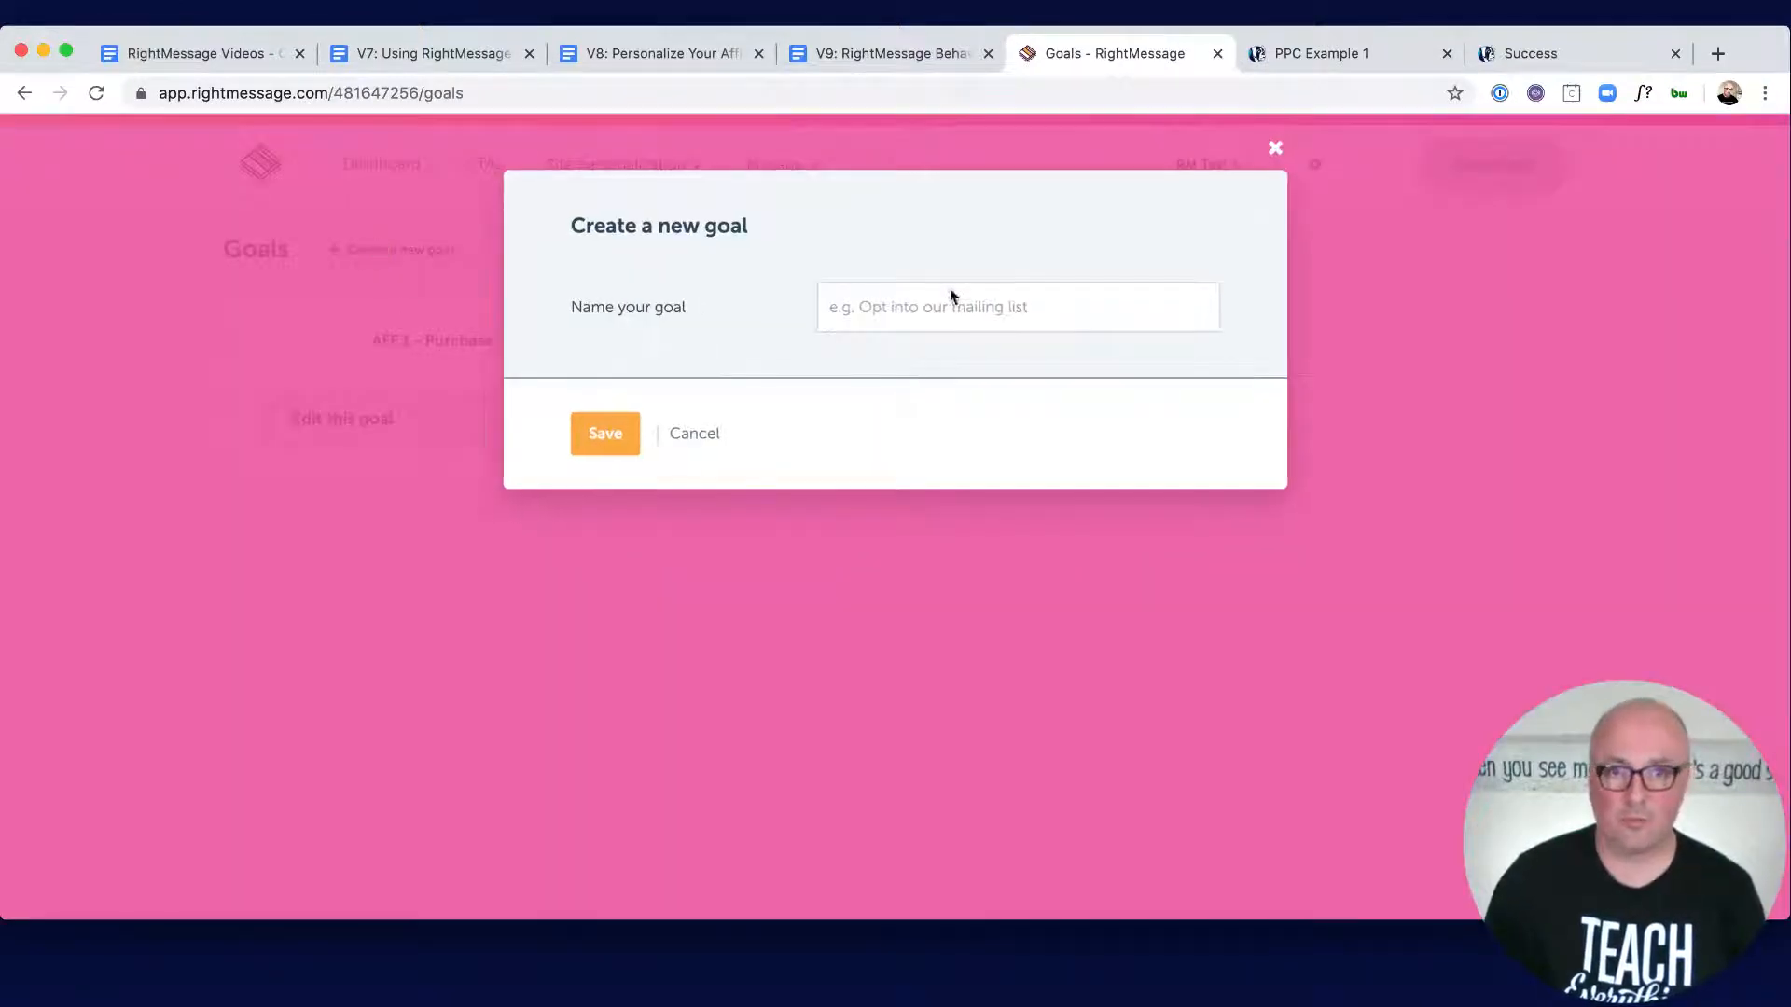
{"action": "left_click", "coordinate": [871, 309]}
{"action": "type", "text": "PPC "}
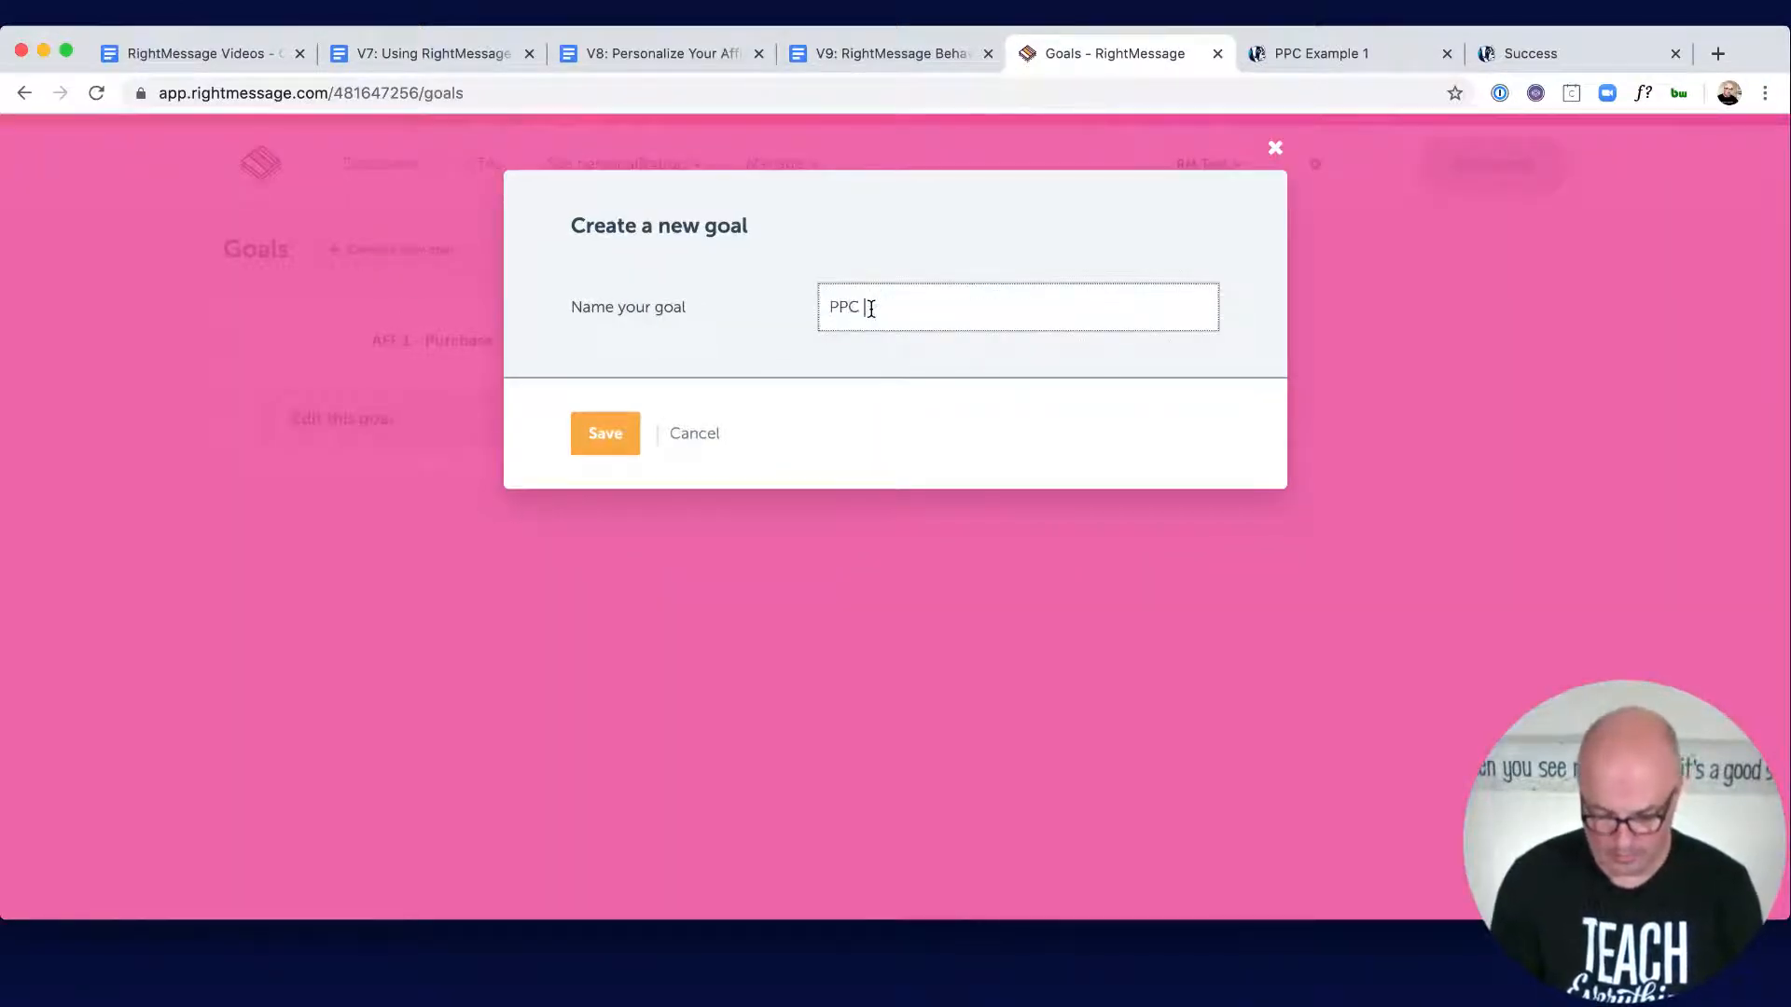
{"action": "type", "text": "1 - Email list"}
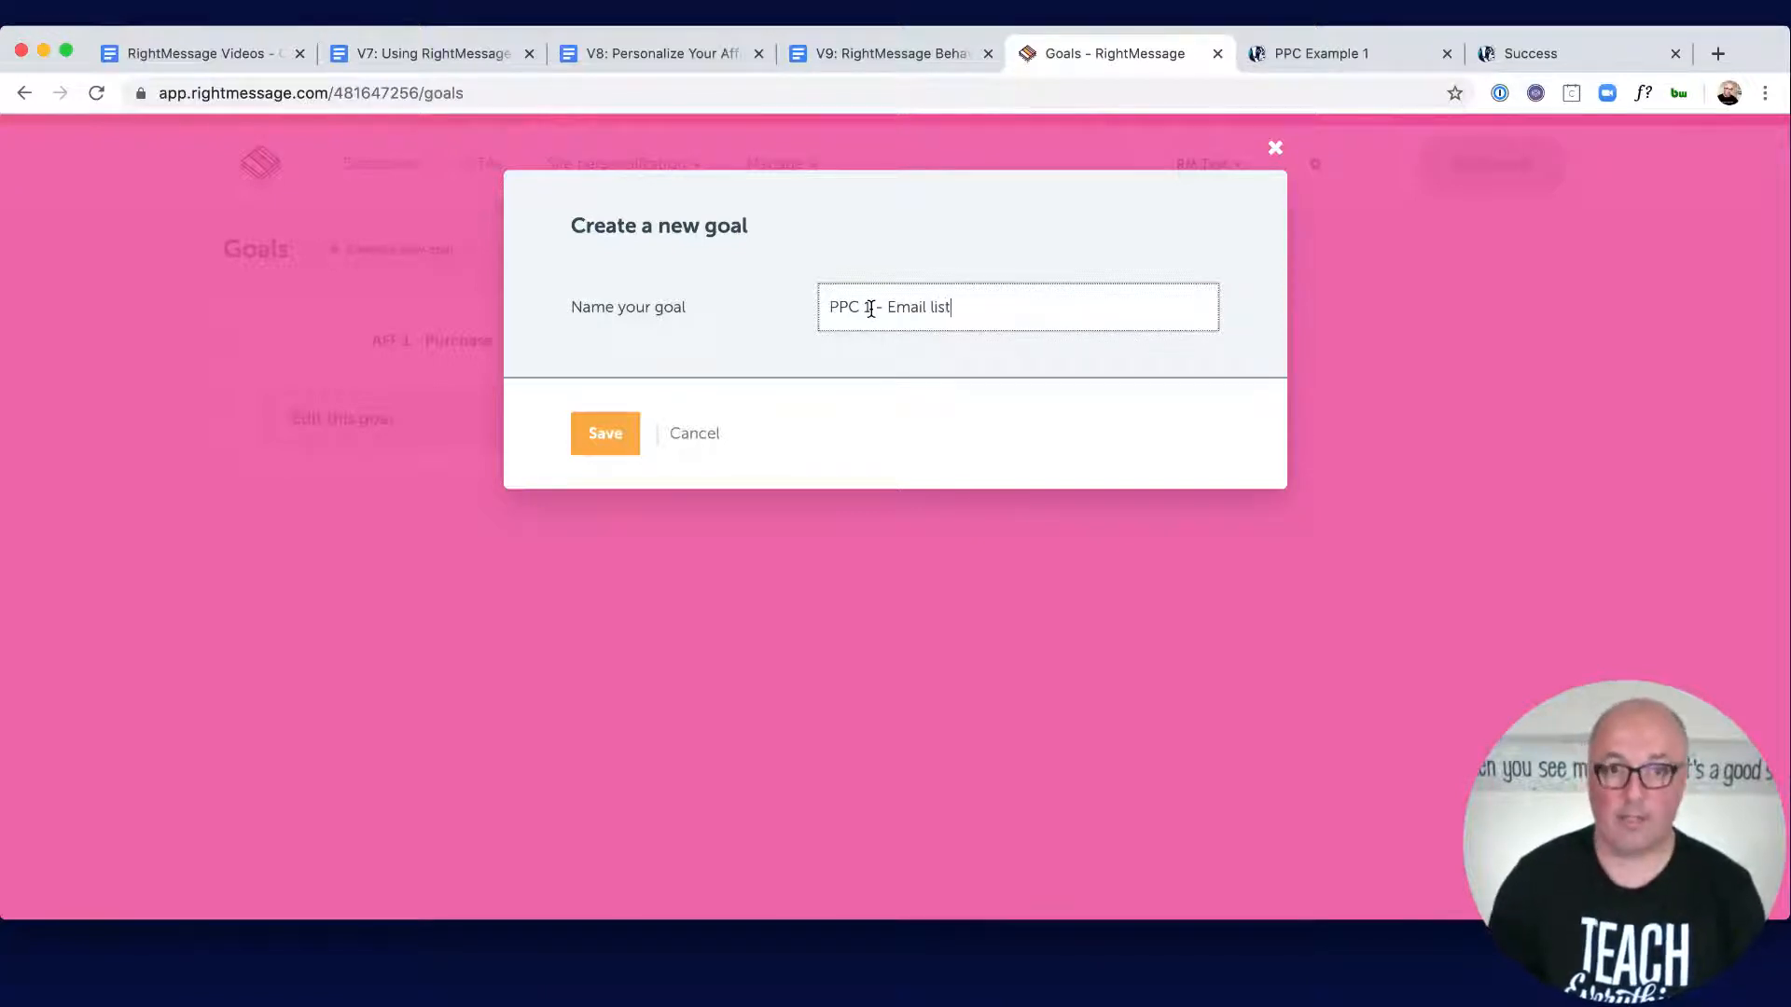
{"action": "left_click", "coordinate": [597, 437]}
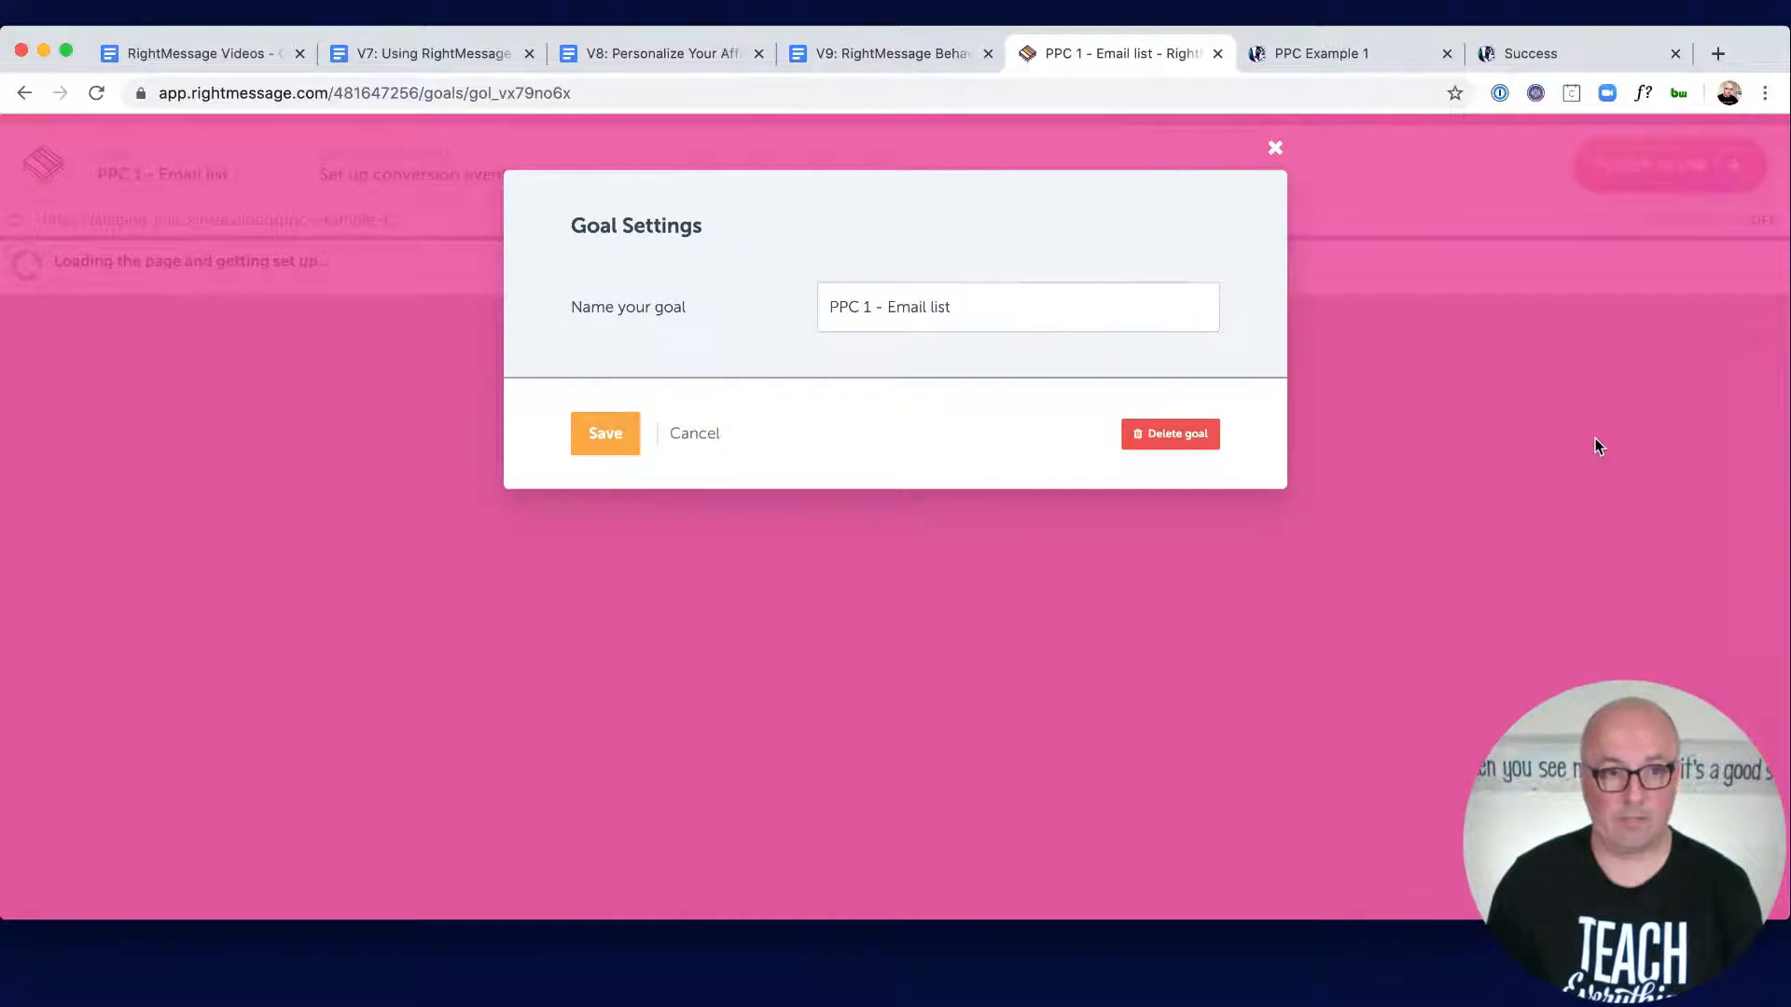
{"action": "left_click", "coordinate": [602, 432]}
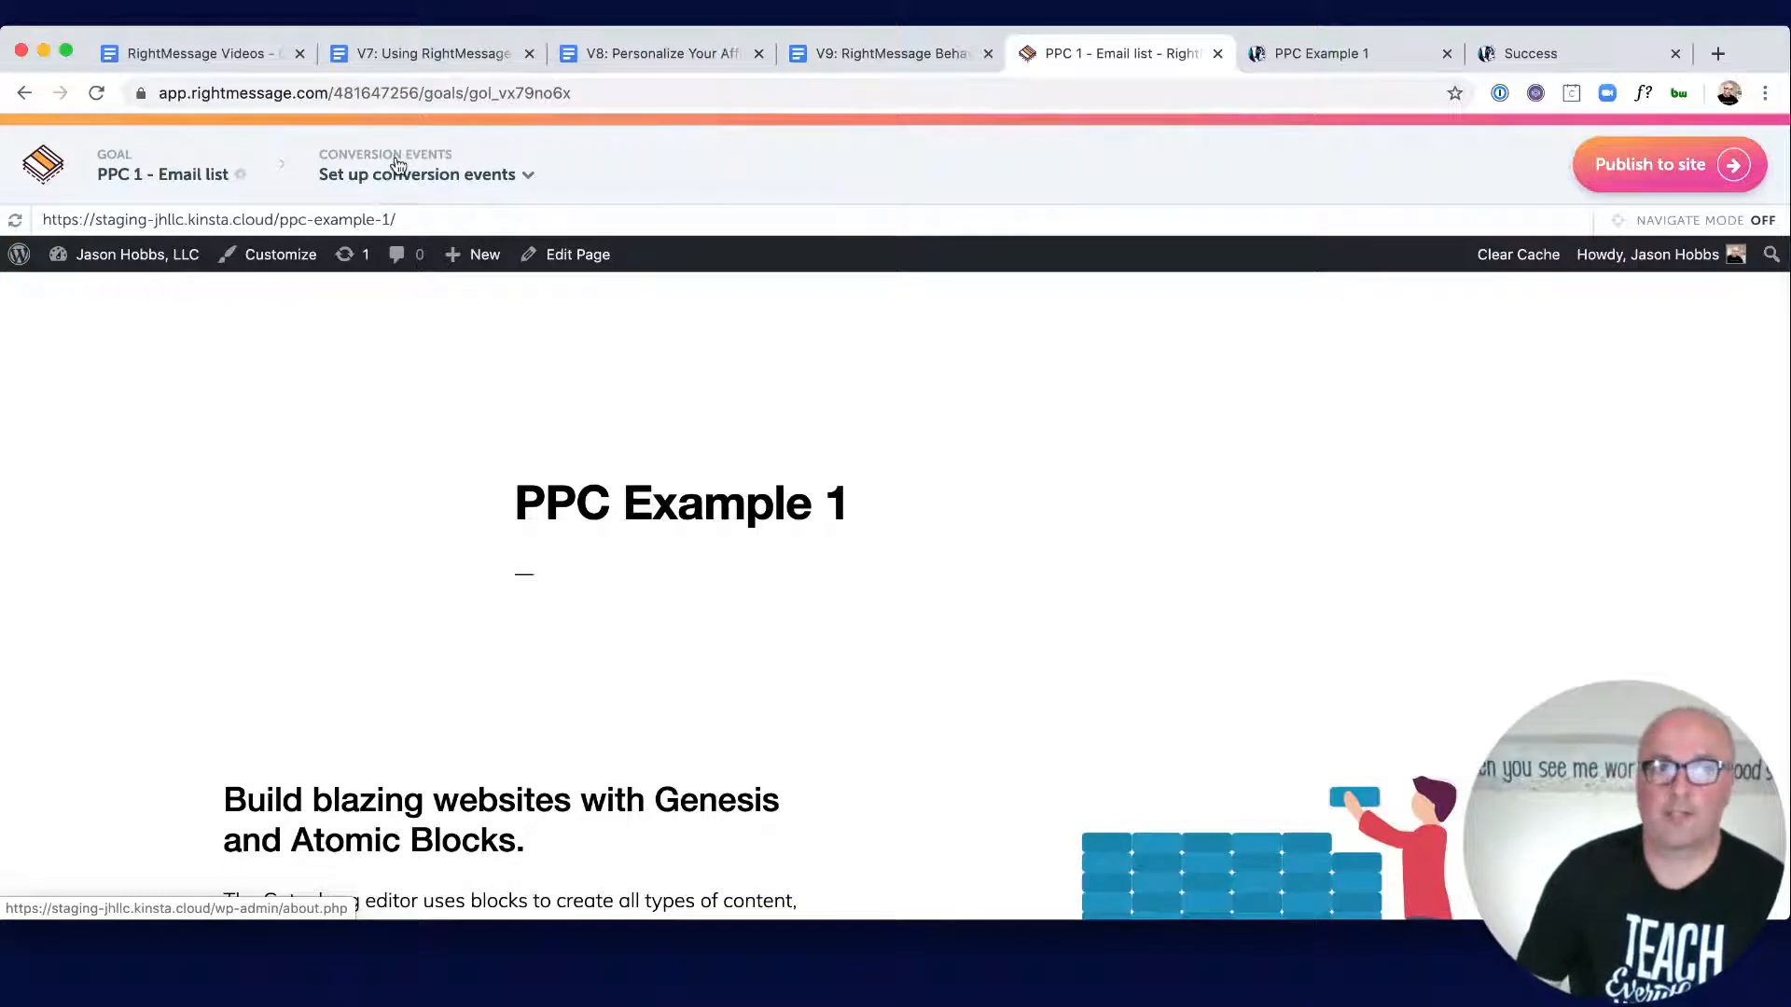
Step: Load the ppc-example-1/success page in the goal editor's page preview
{"action": "left_click", "coordinate": [416, 217]}
{"action": "left_click", "coordinate": [438, 216]}
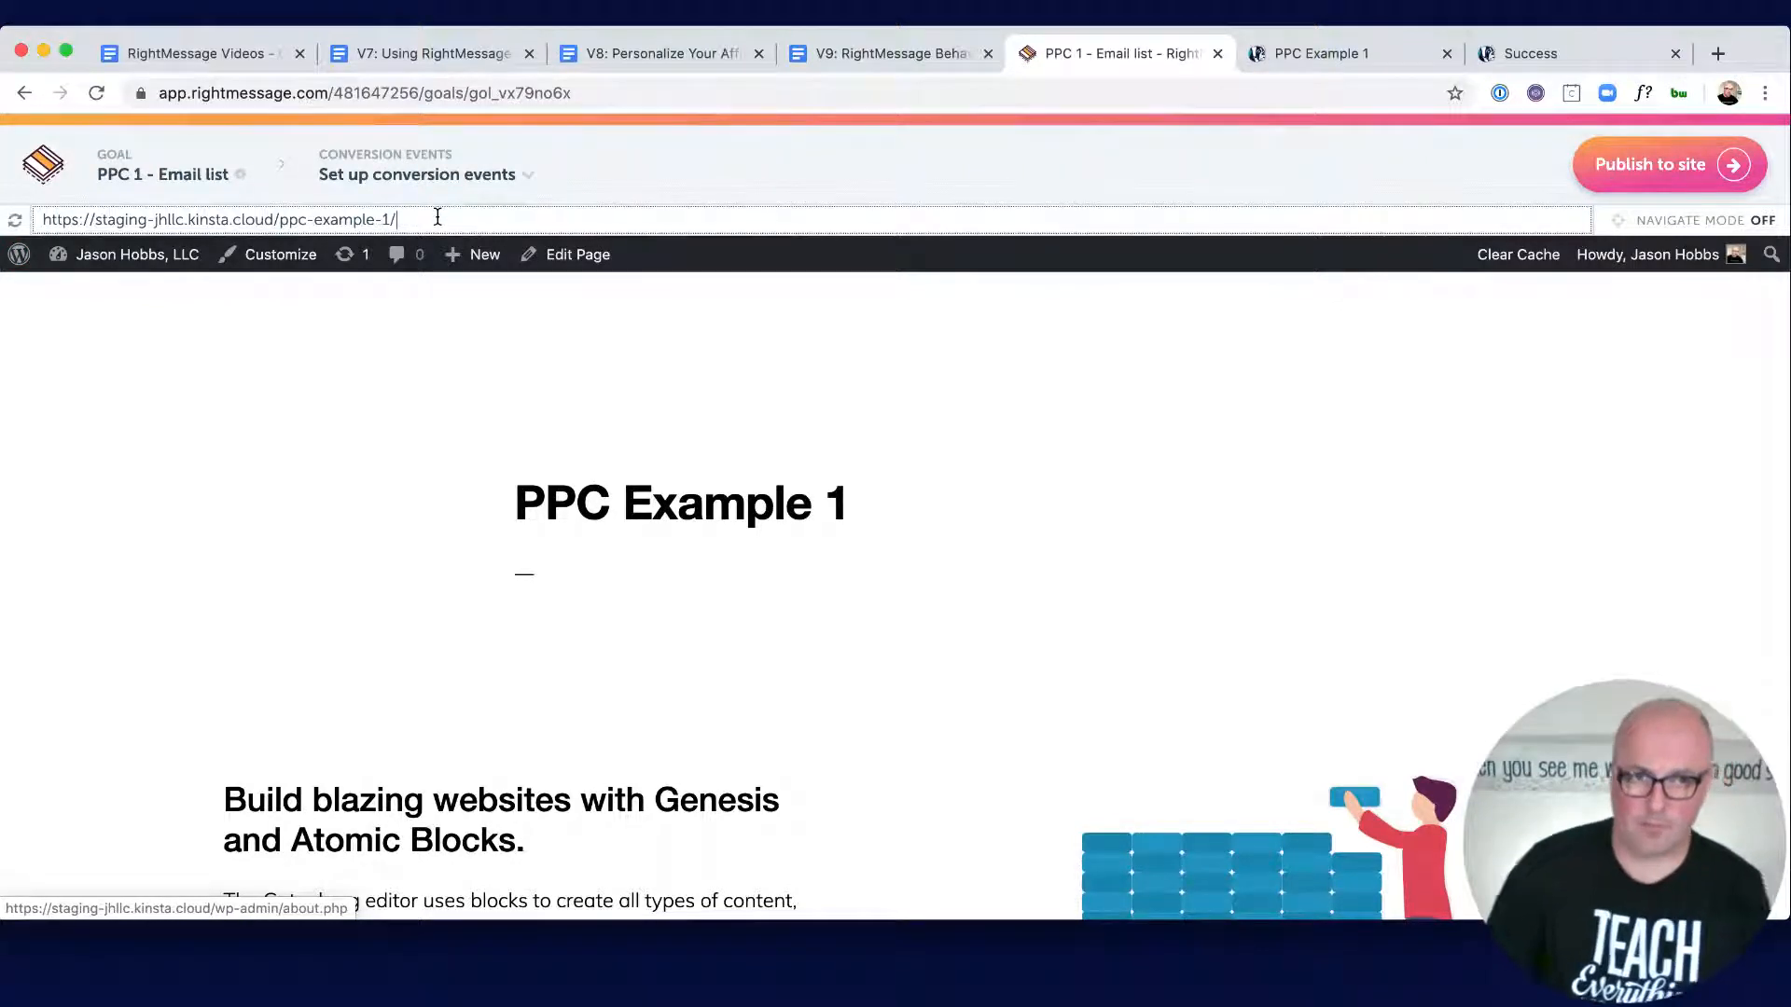
{"action": "type", "text": "success"}
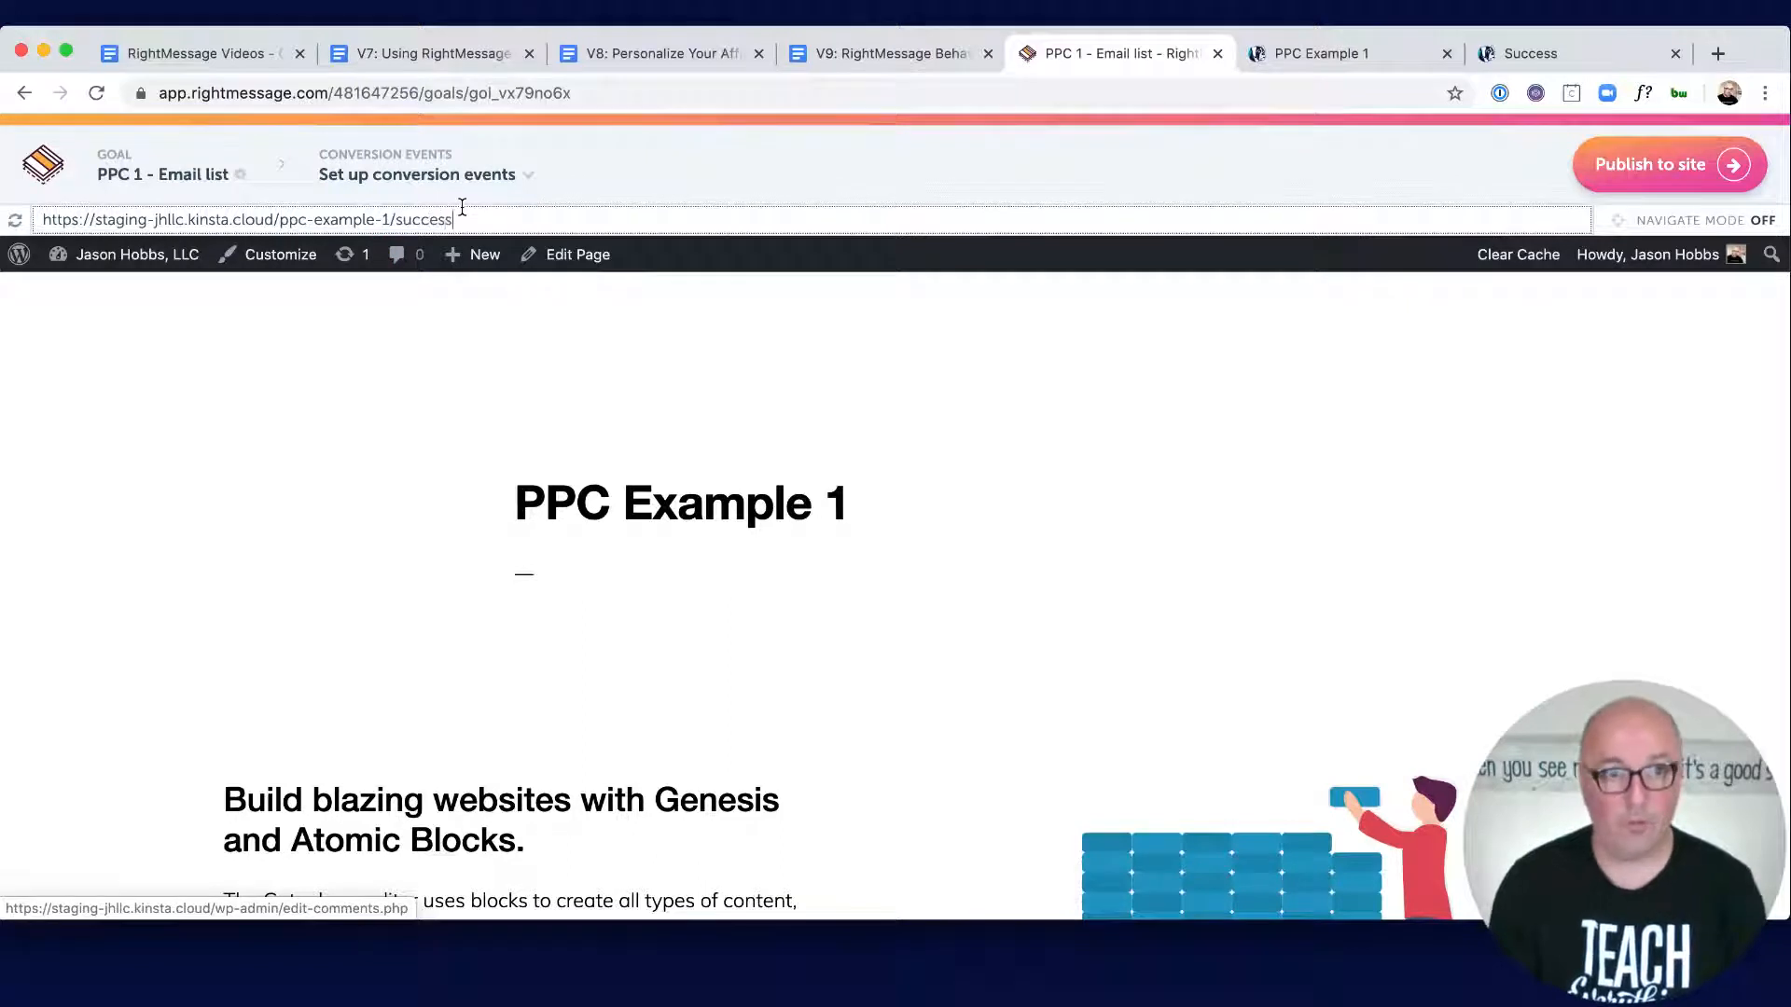
{"action": "key", "text": "Return"}
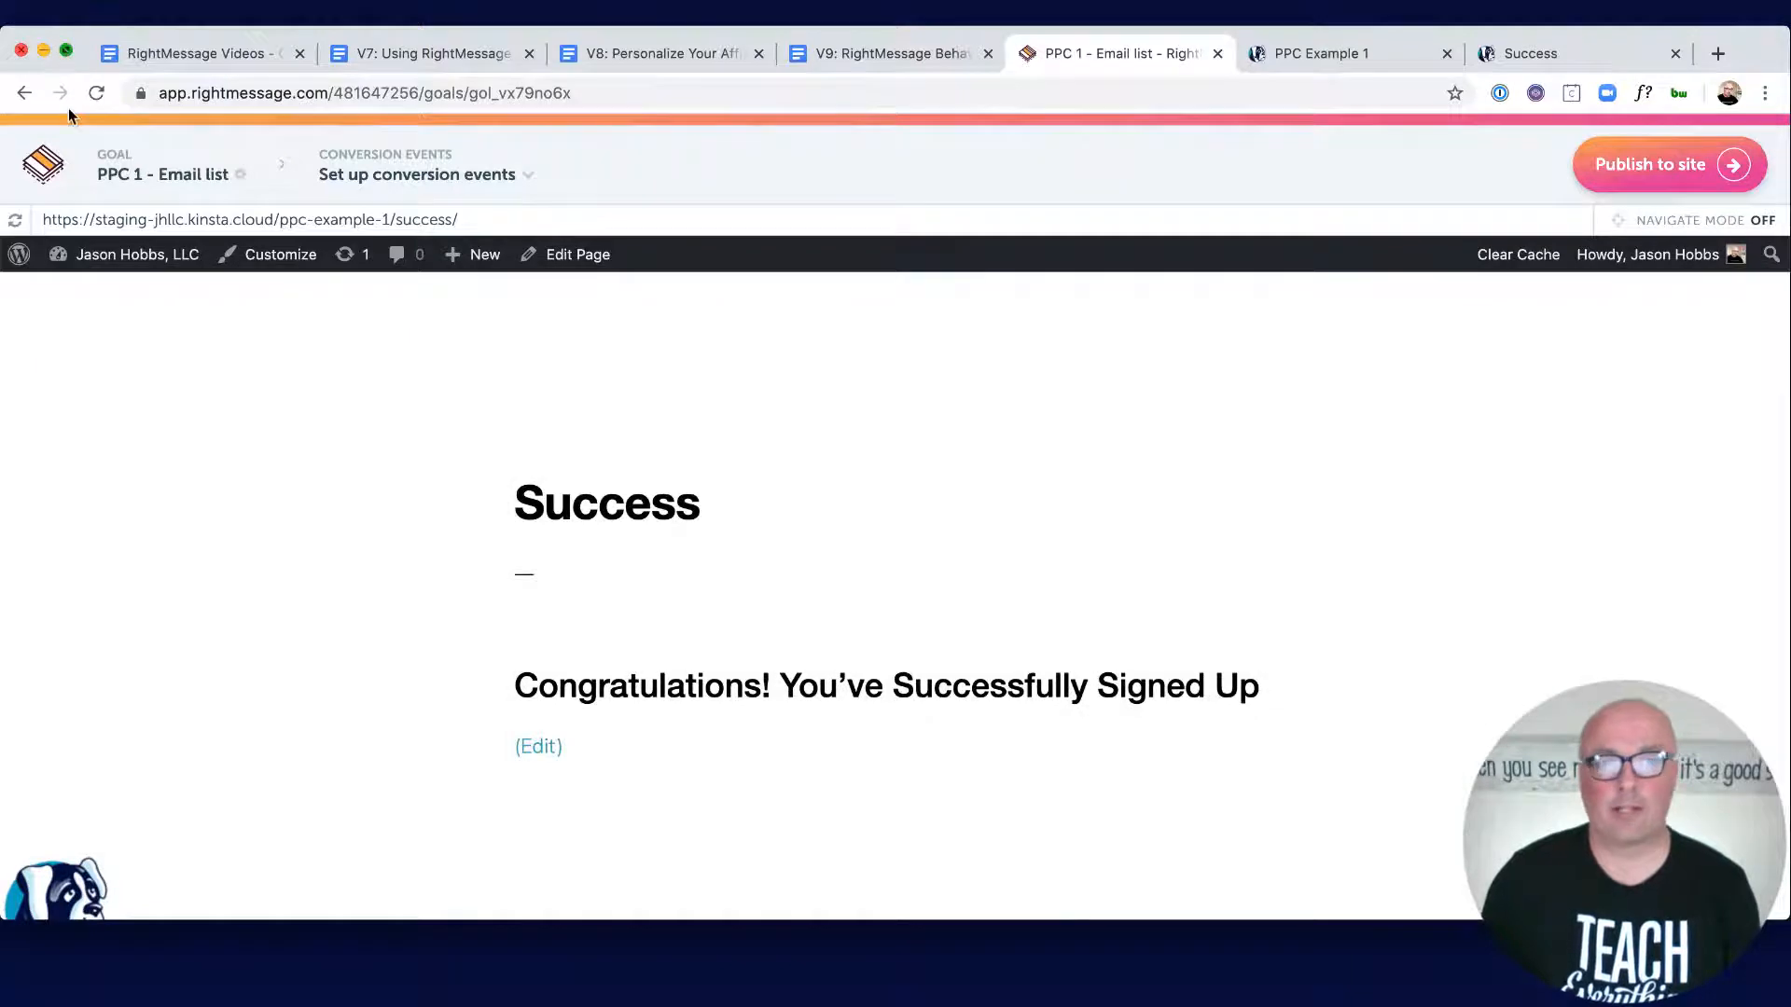
Step: Put the browser in full screen and set its toolbar to always show in full screen
{"action": "left_click", "coordinate": [66, 49]}
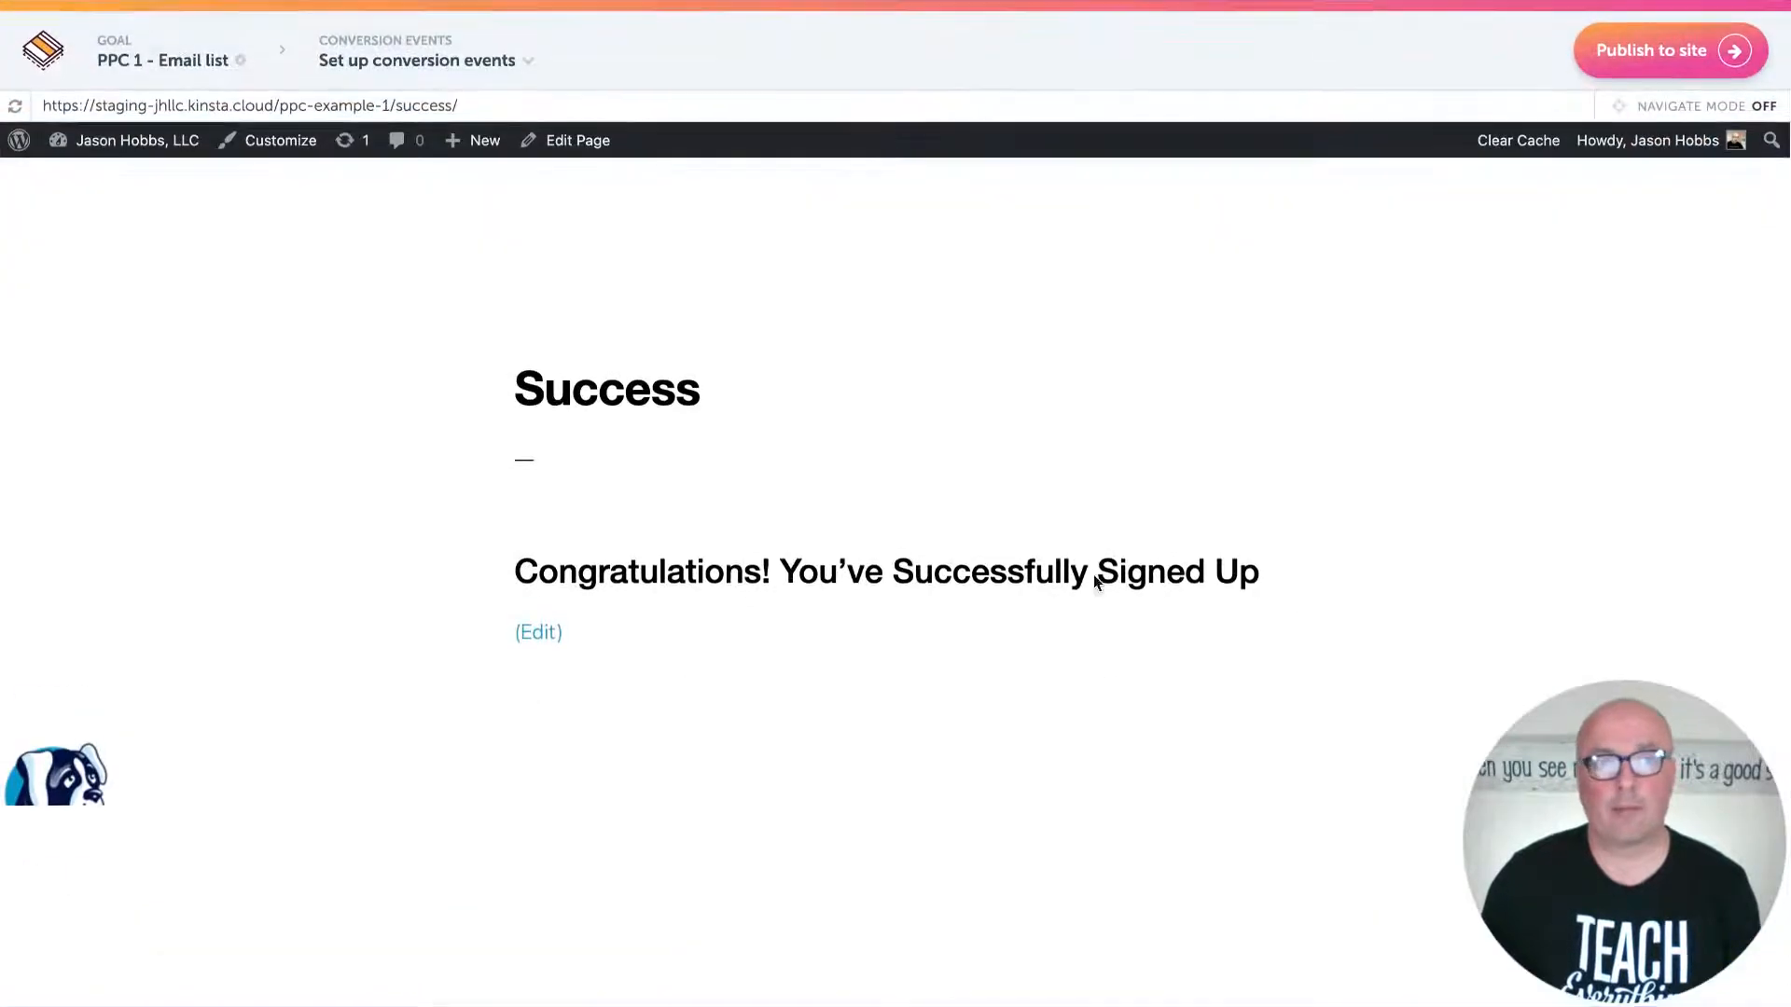
{"action": "left_click", "coordinate": [251, 13]}
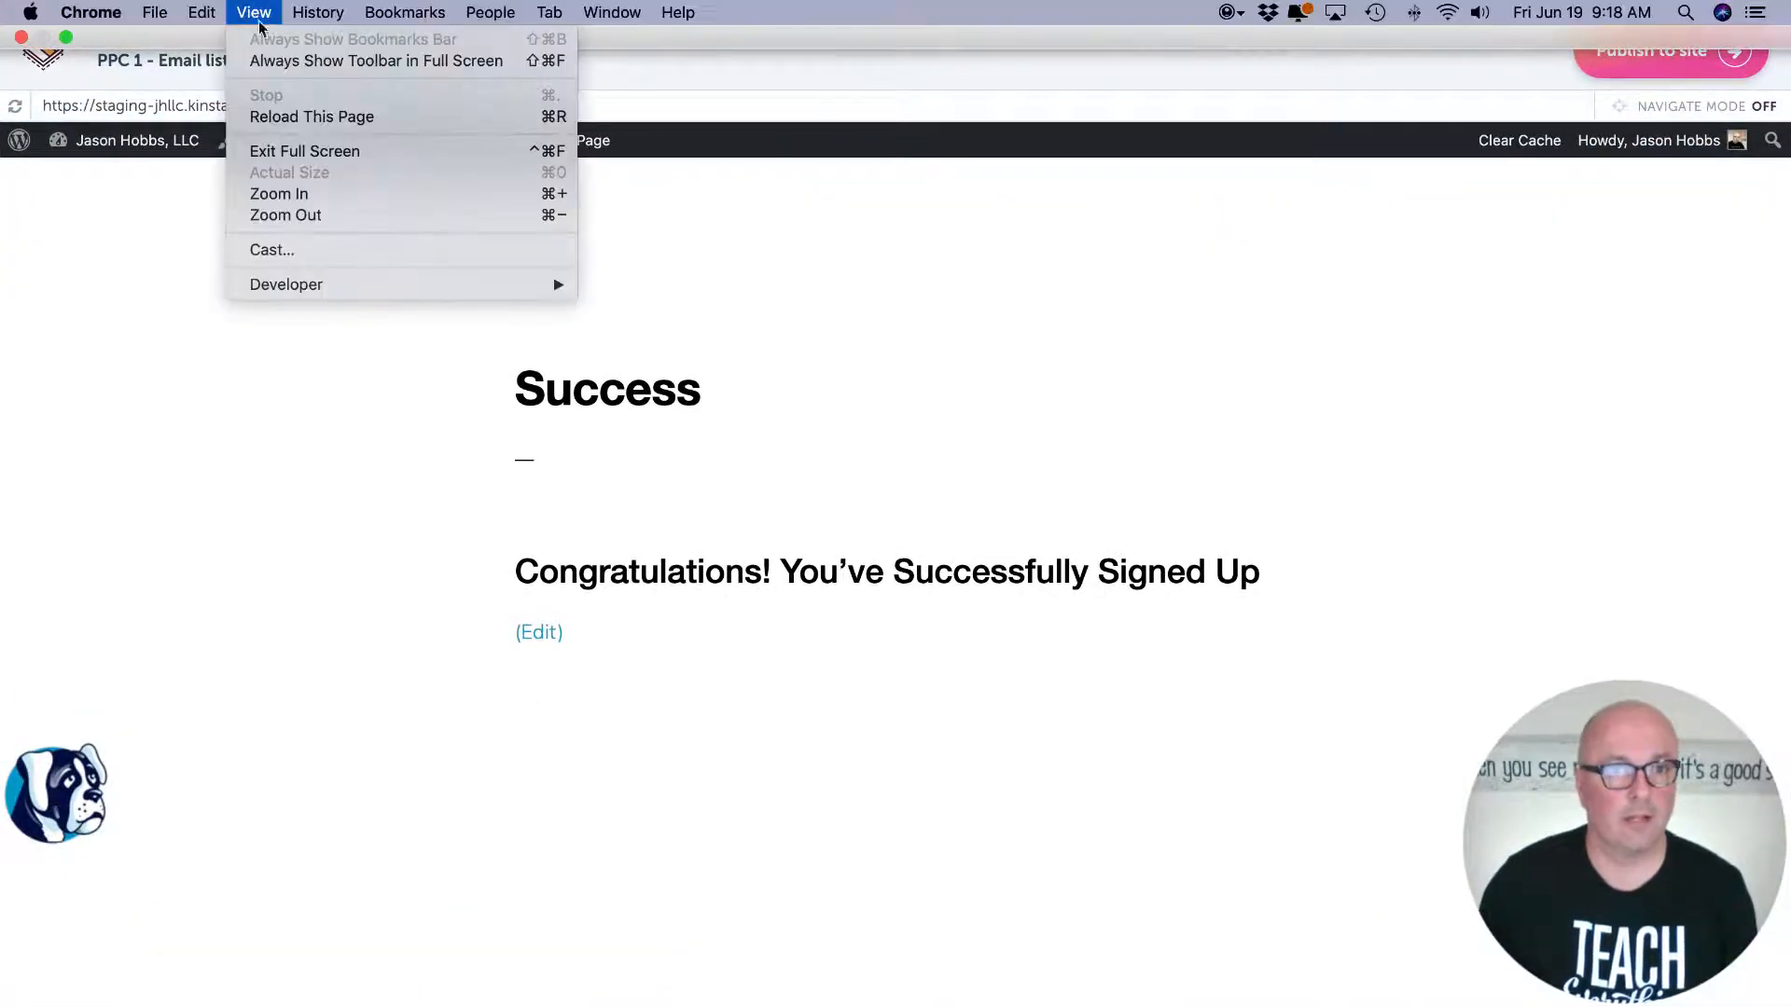
{"action": "left_click", "coordinate": [296, 61]}
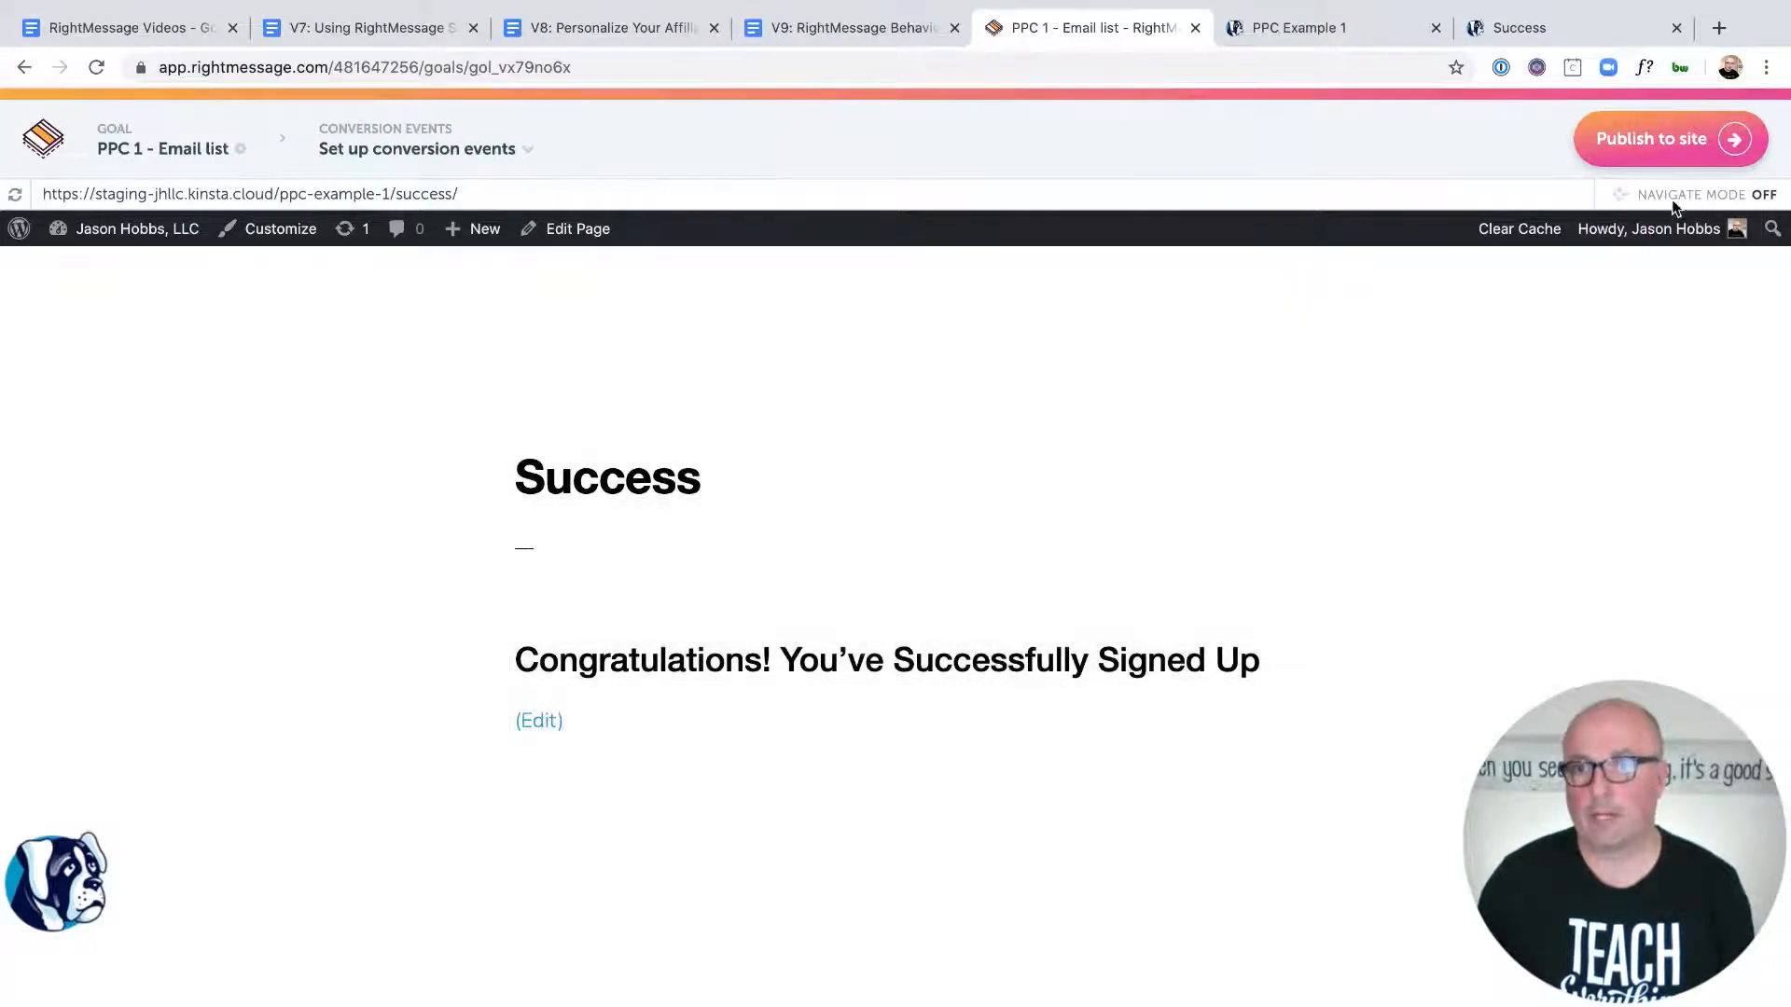
{"action": "left_click", "coordinate": [1678, 195]}
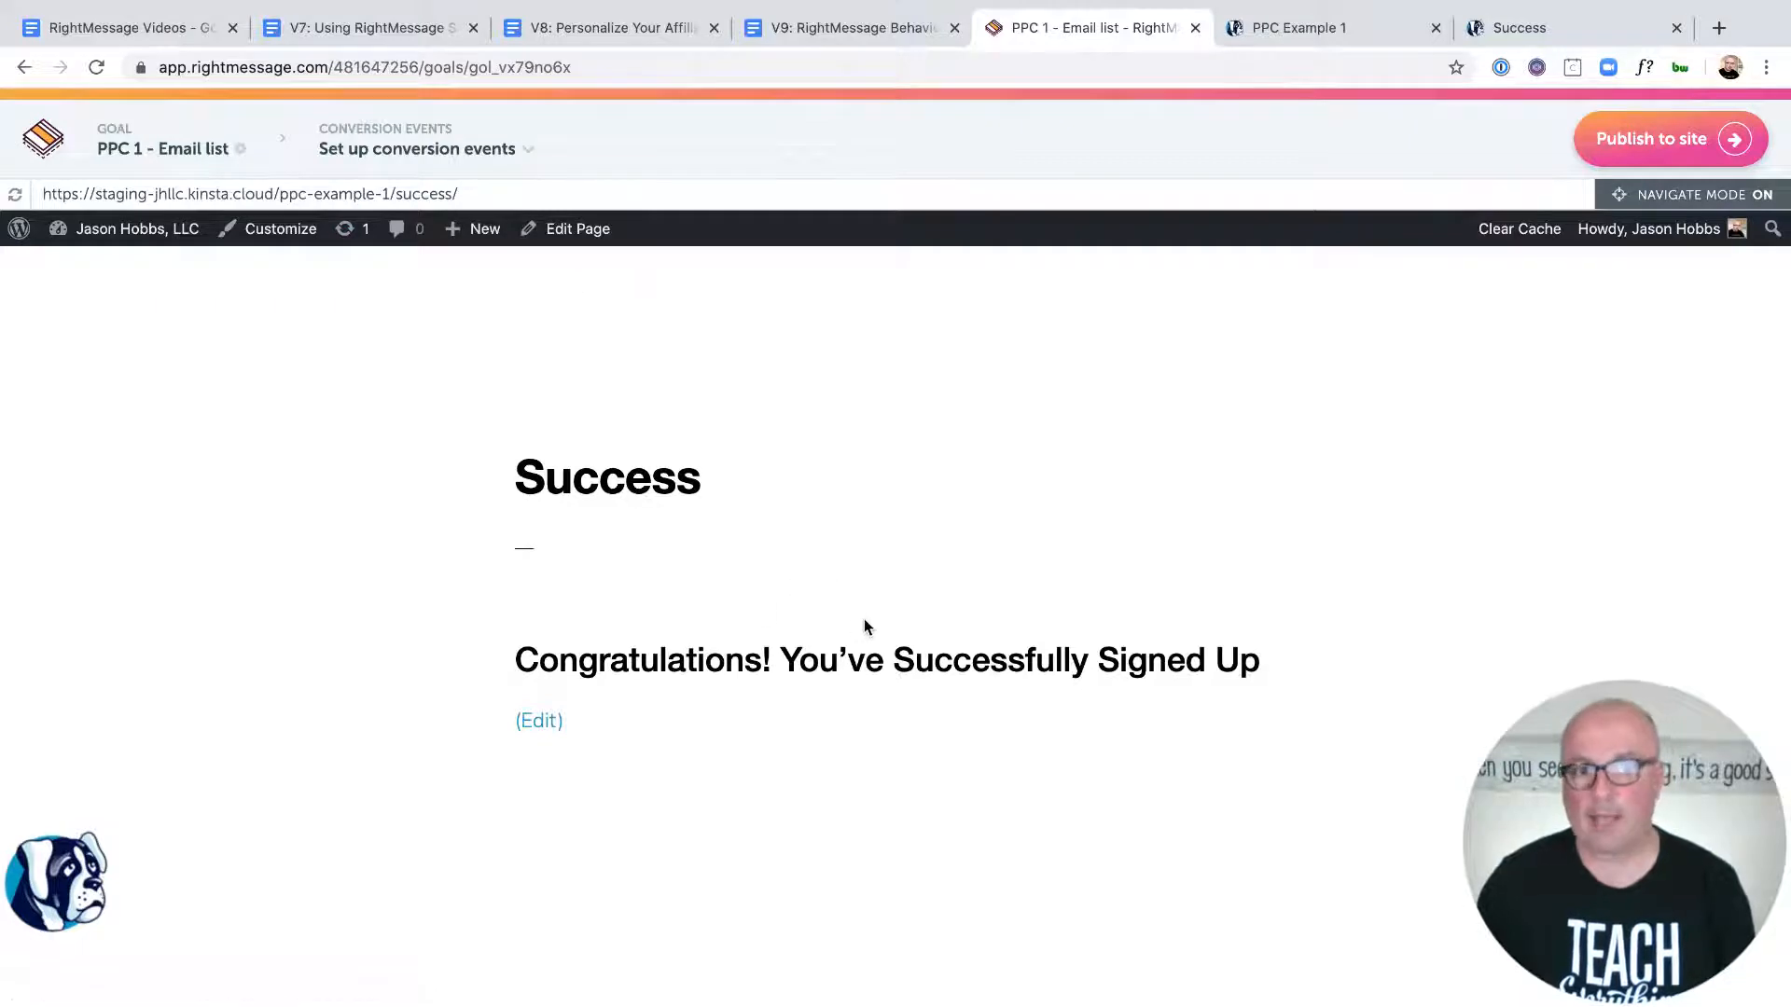
{"action": "left_click", "coordinate": [1676, 196]}
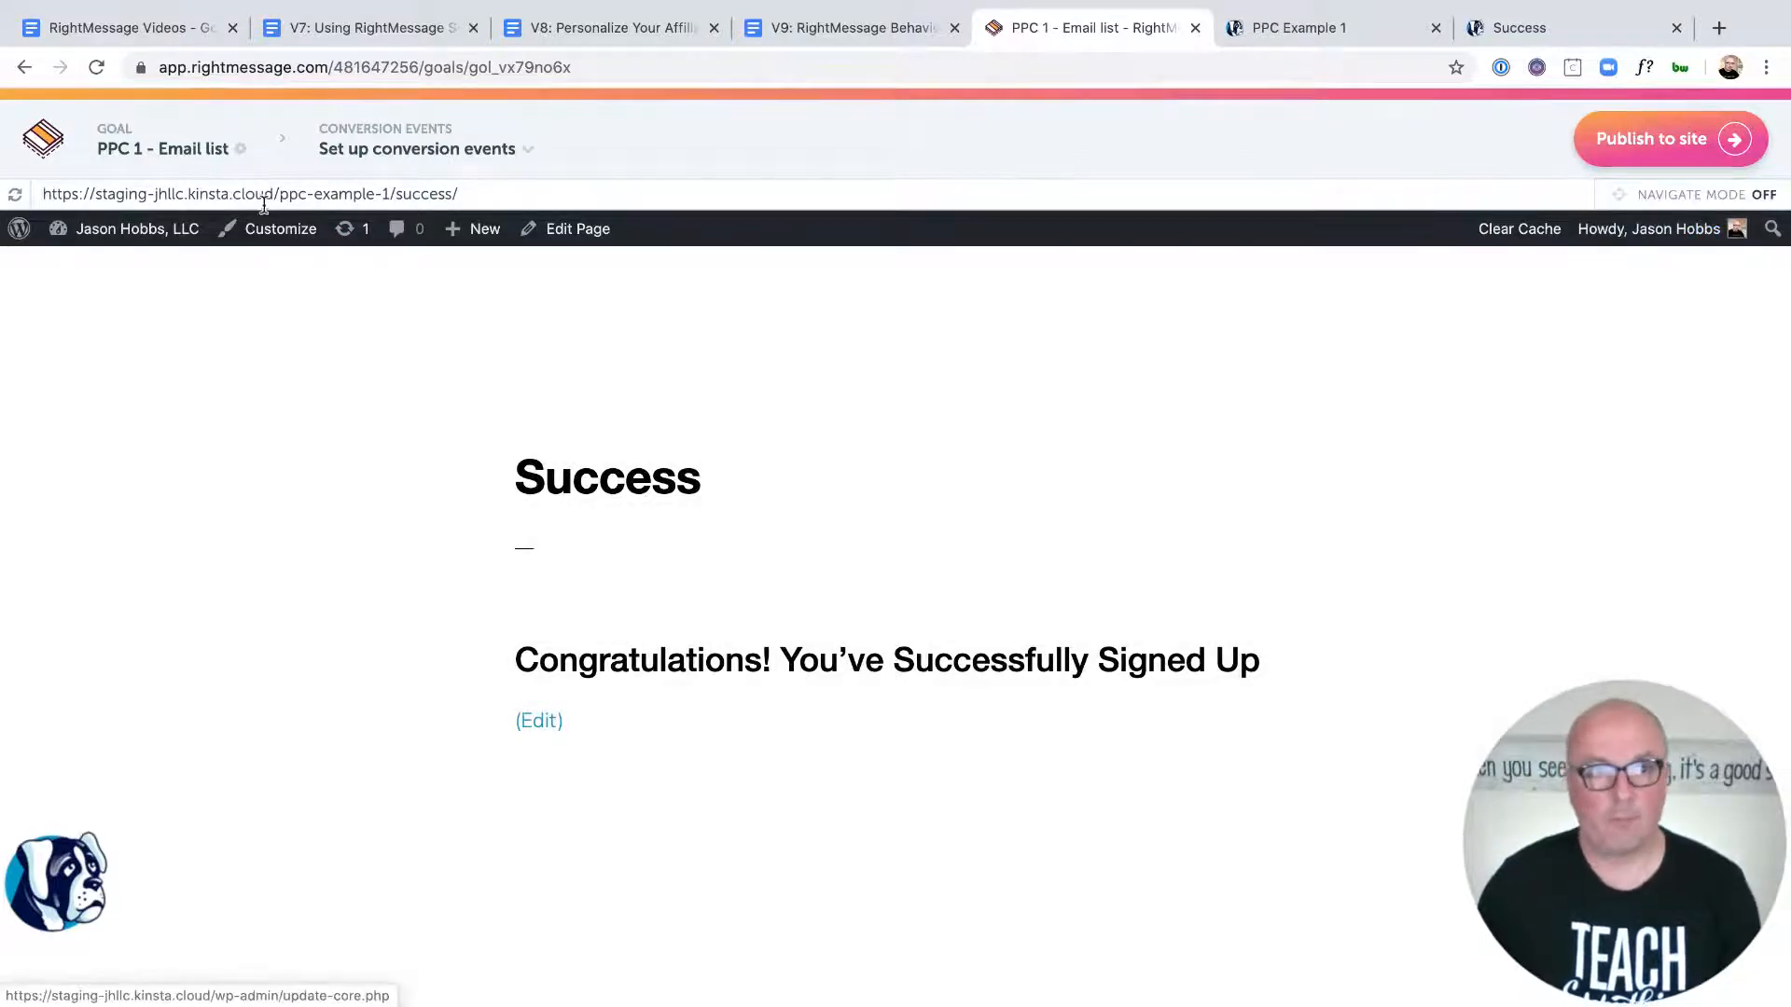
{"action": "left_click", "coordinate": [487, 191]}
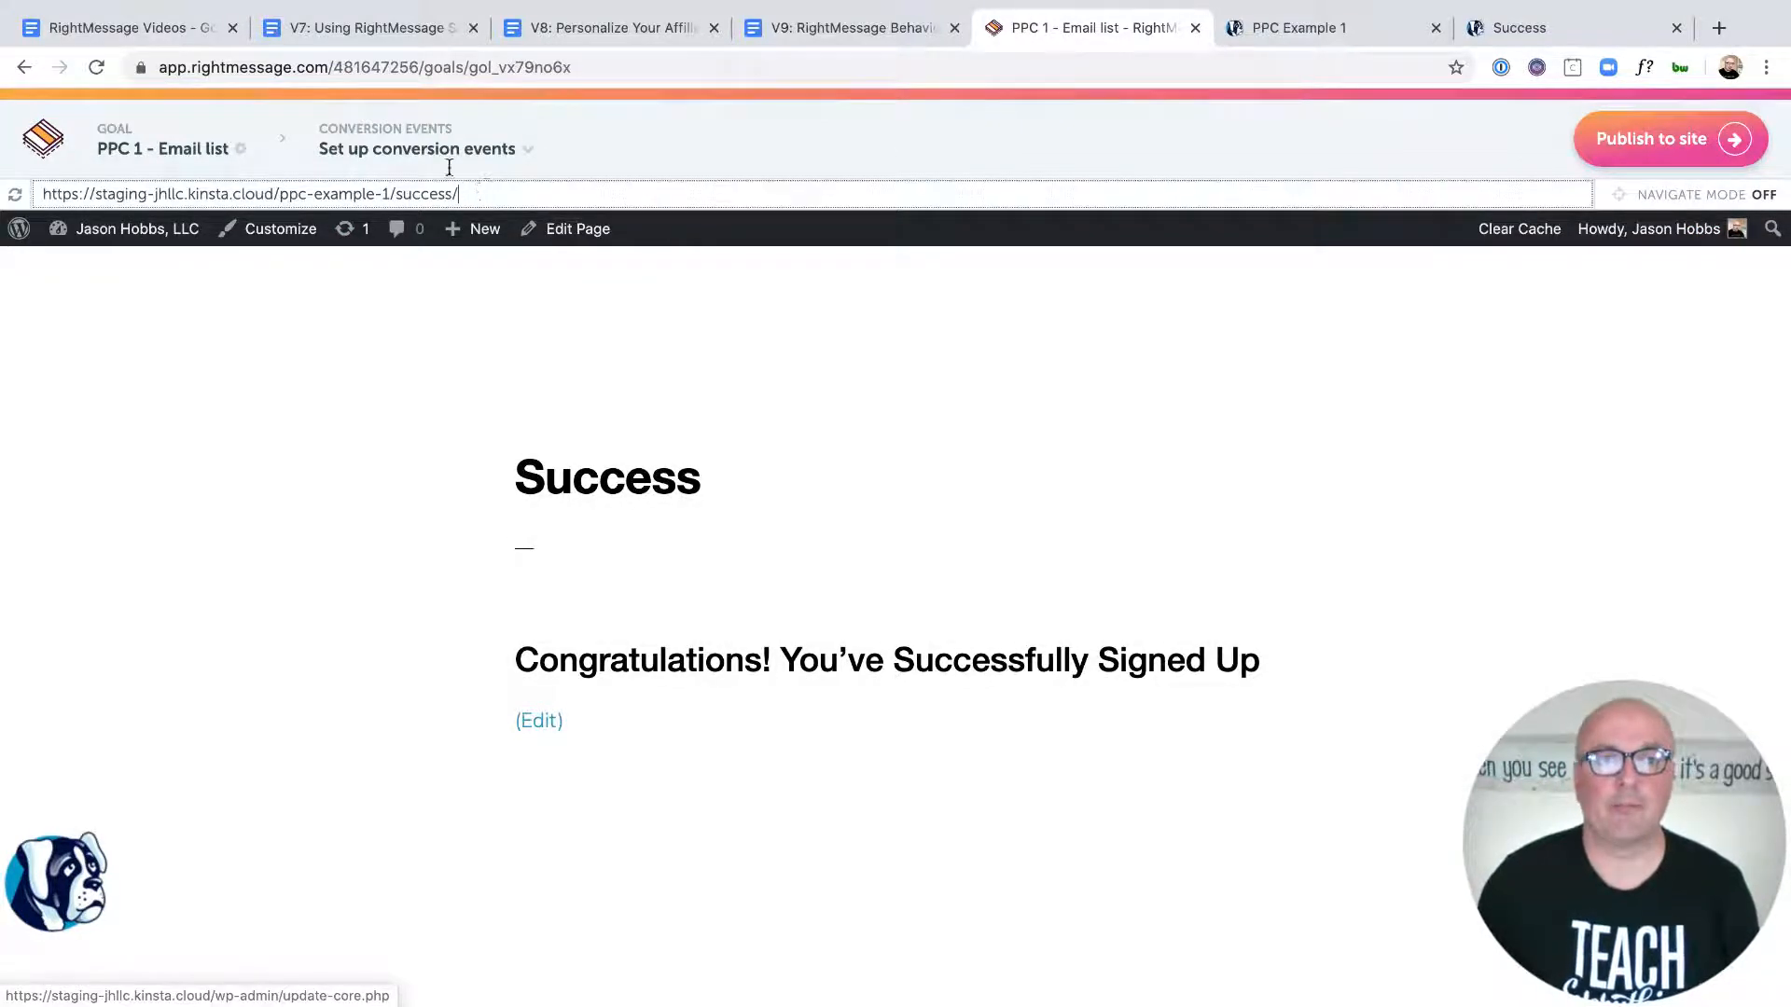
Step: Add a Pageview conversion event for the success page to the goal, check its affected pages, and publish it to the site
{"action": "left_click", "coordinate": [449, 149]}
{"action": "left_click", "coordinate": [416, 294]}
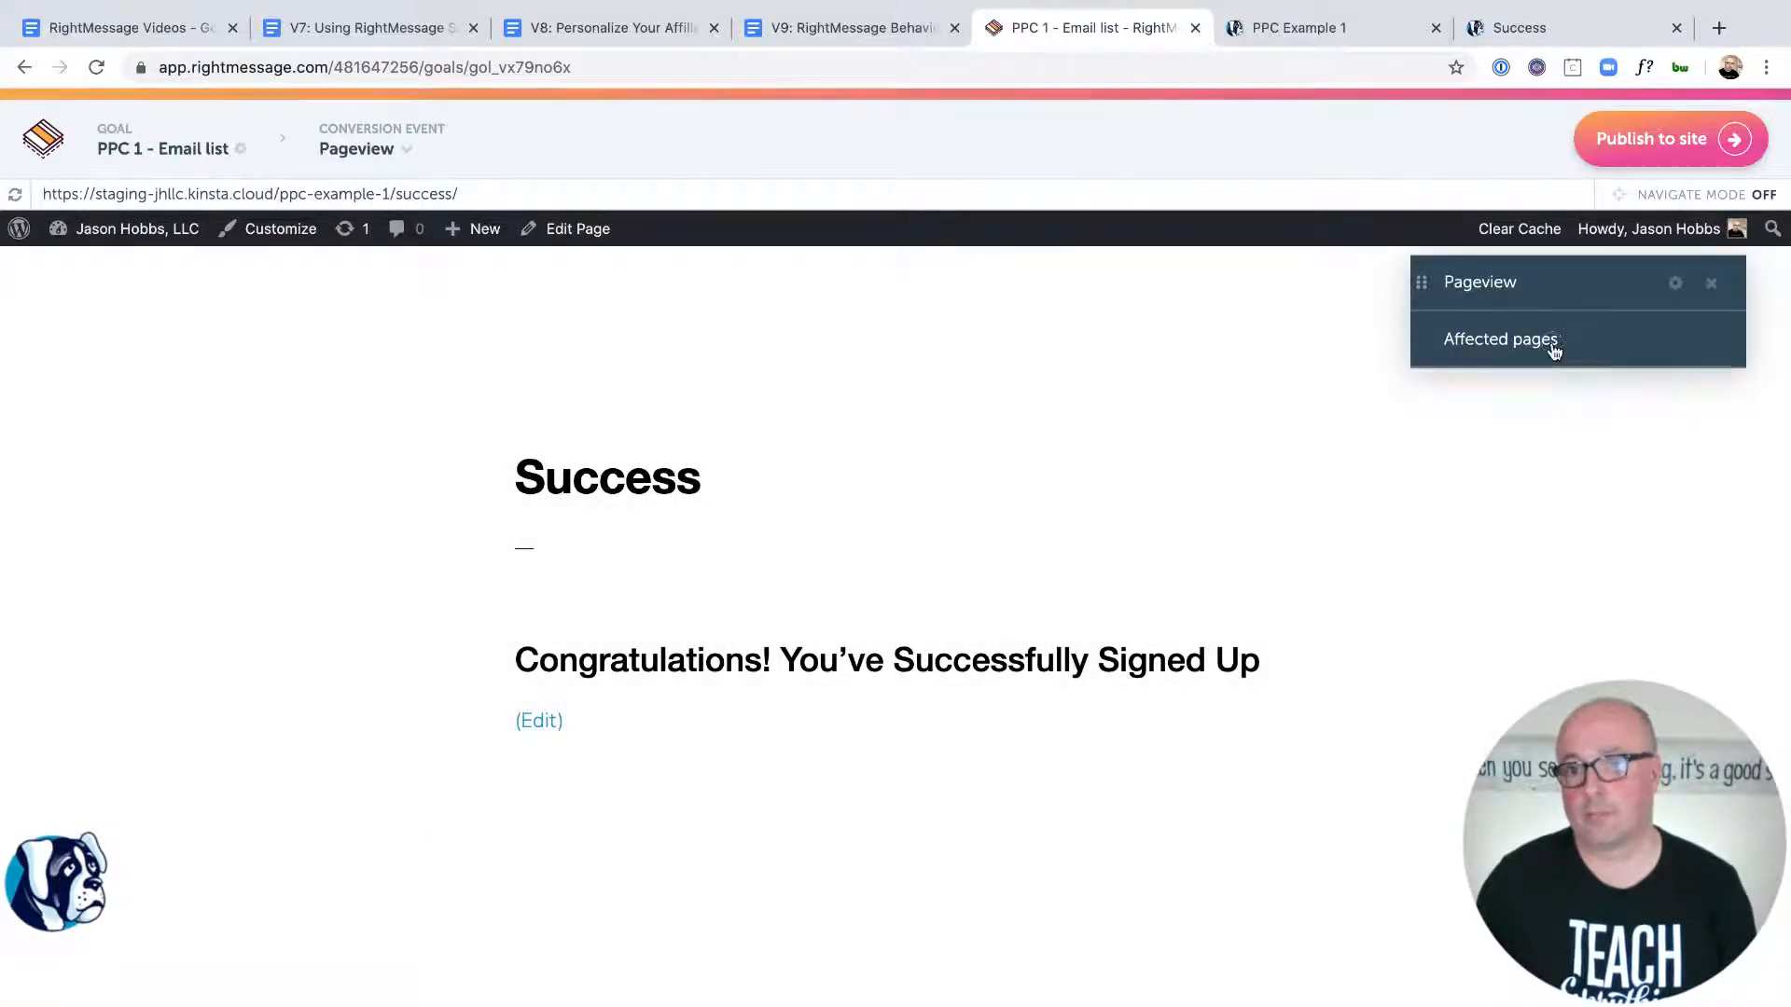
{"action": "left_click", "coordinate": [1553, 349]}
{"action": "left_click", "coordinate": [1665, 466]}
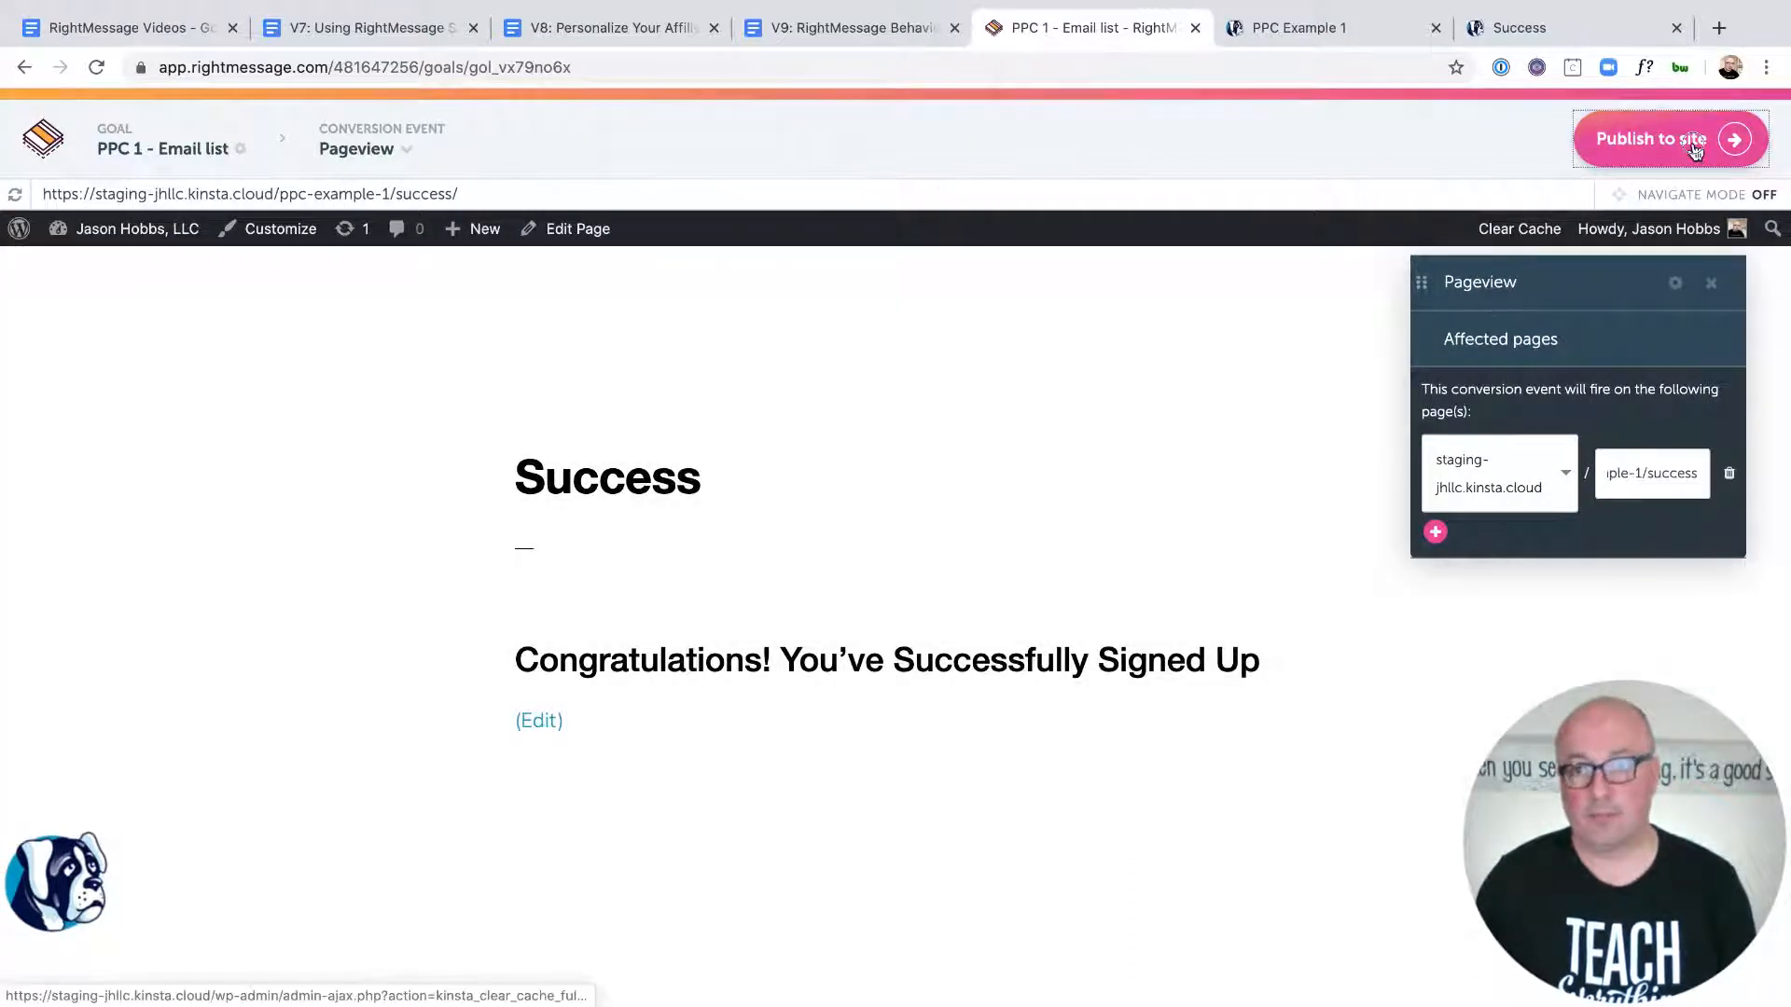
{"action": "left_click", "coordinate": [1690, 151]}
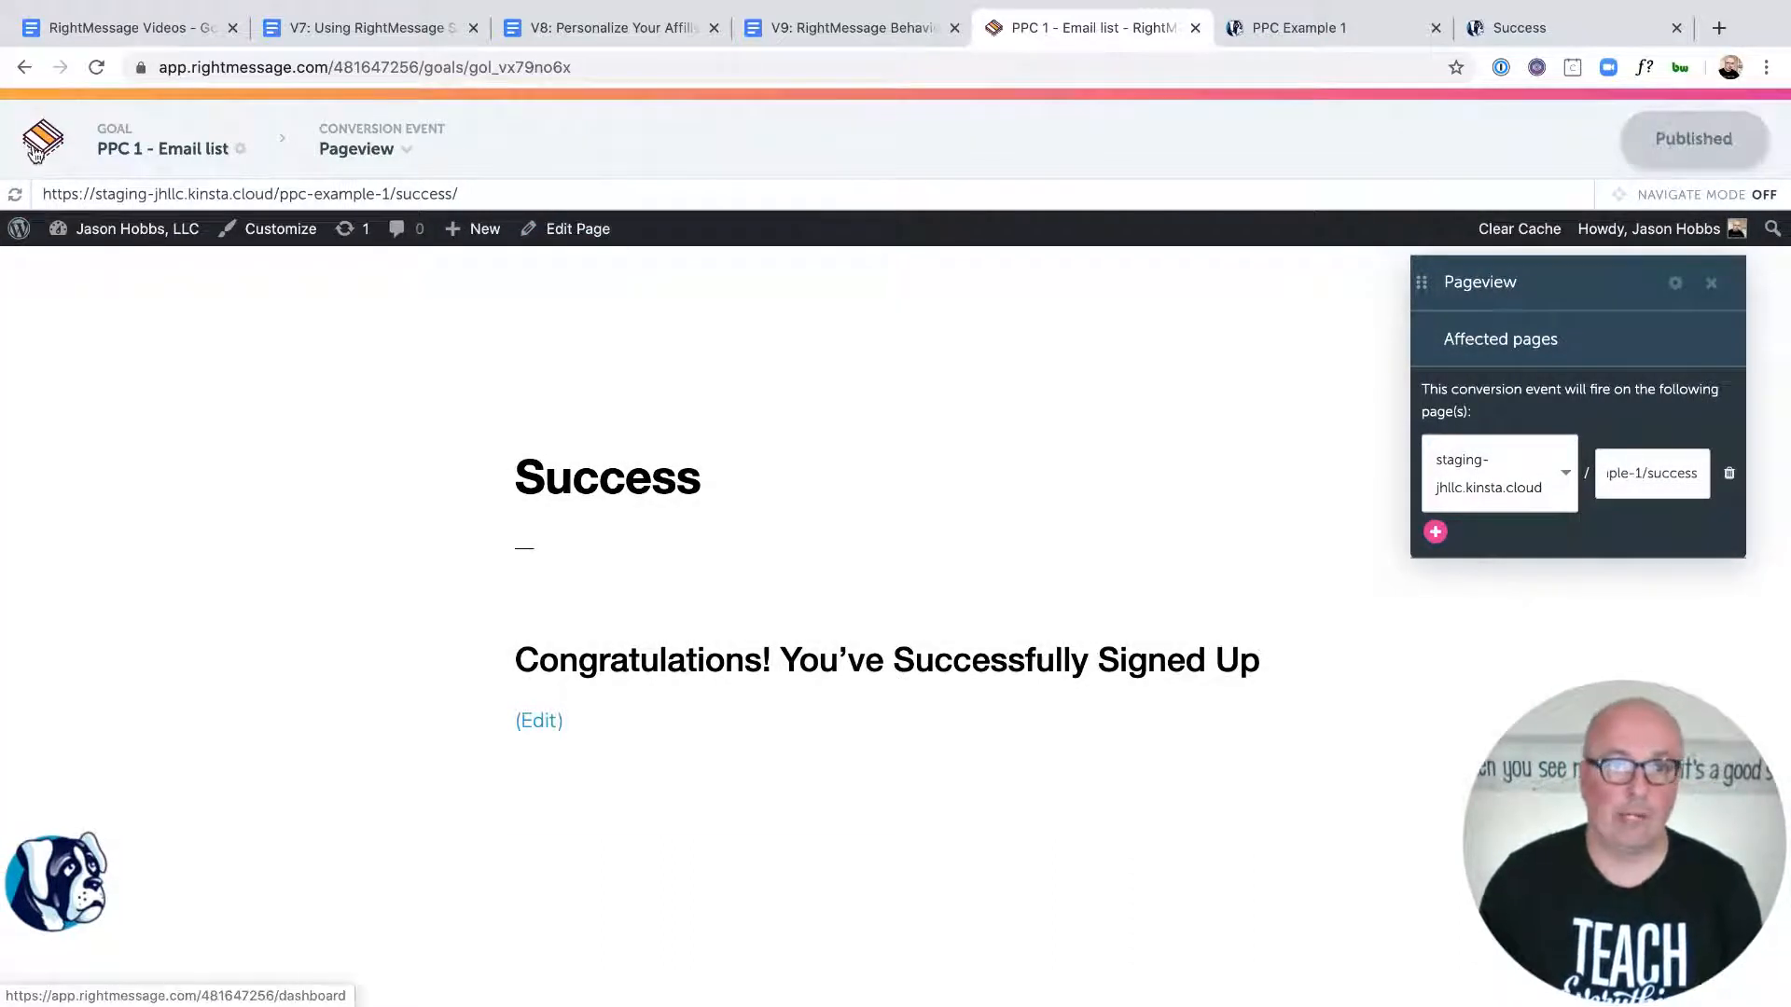
Step: Create a new site personalization campaign named "PPC 1 - Industry" for the PPC 1 segment group
{"action": "left_click", "coordinate": [34, 152]}
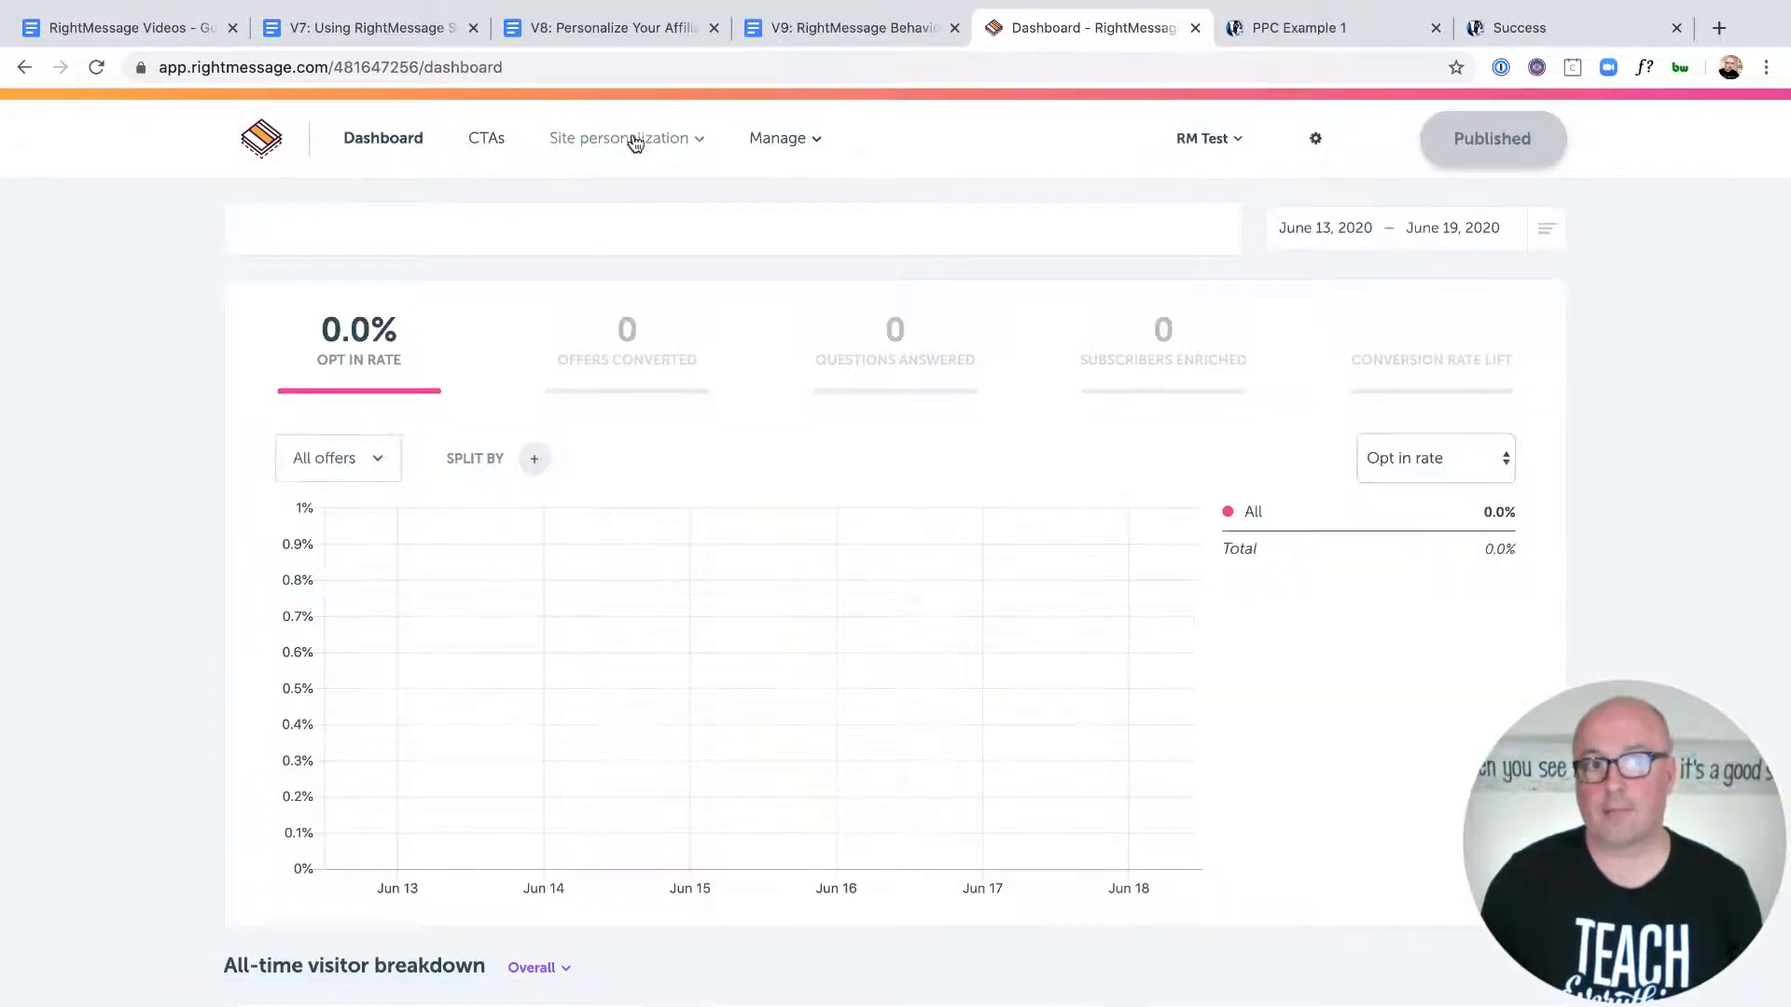
{"action": "left_click", "coordinate": [632, 140]}
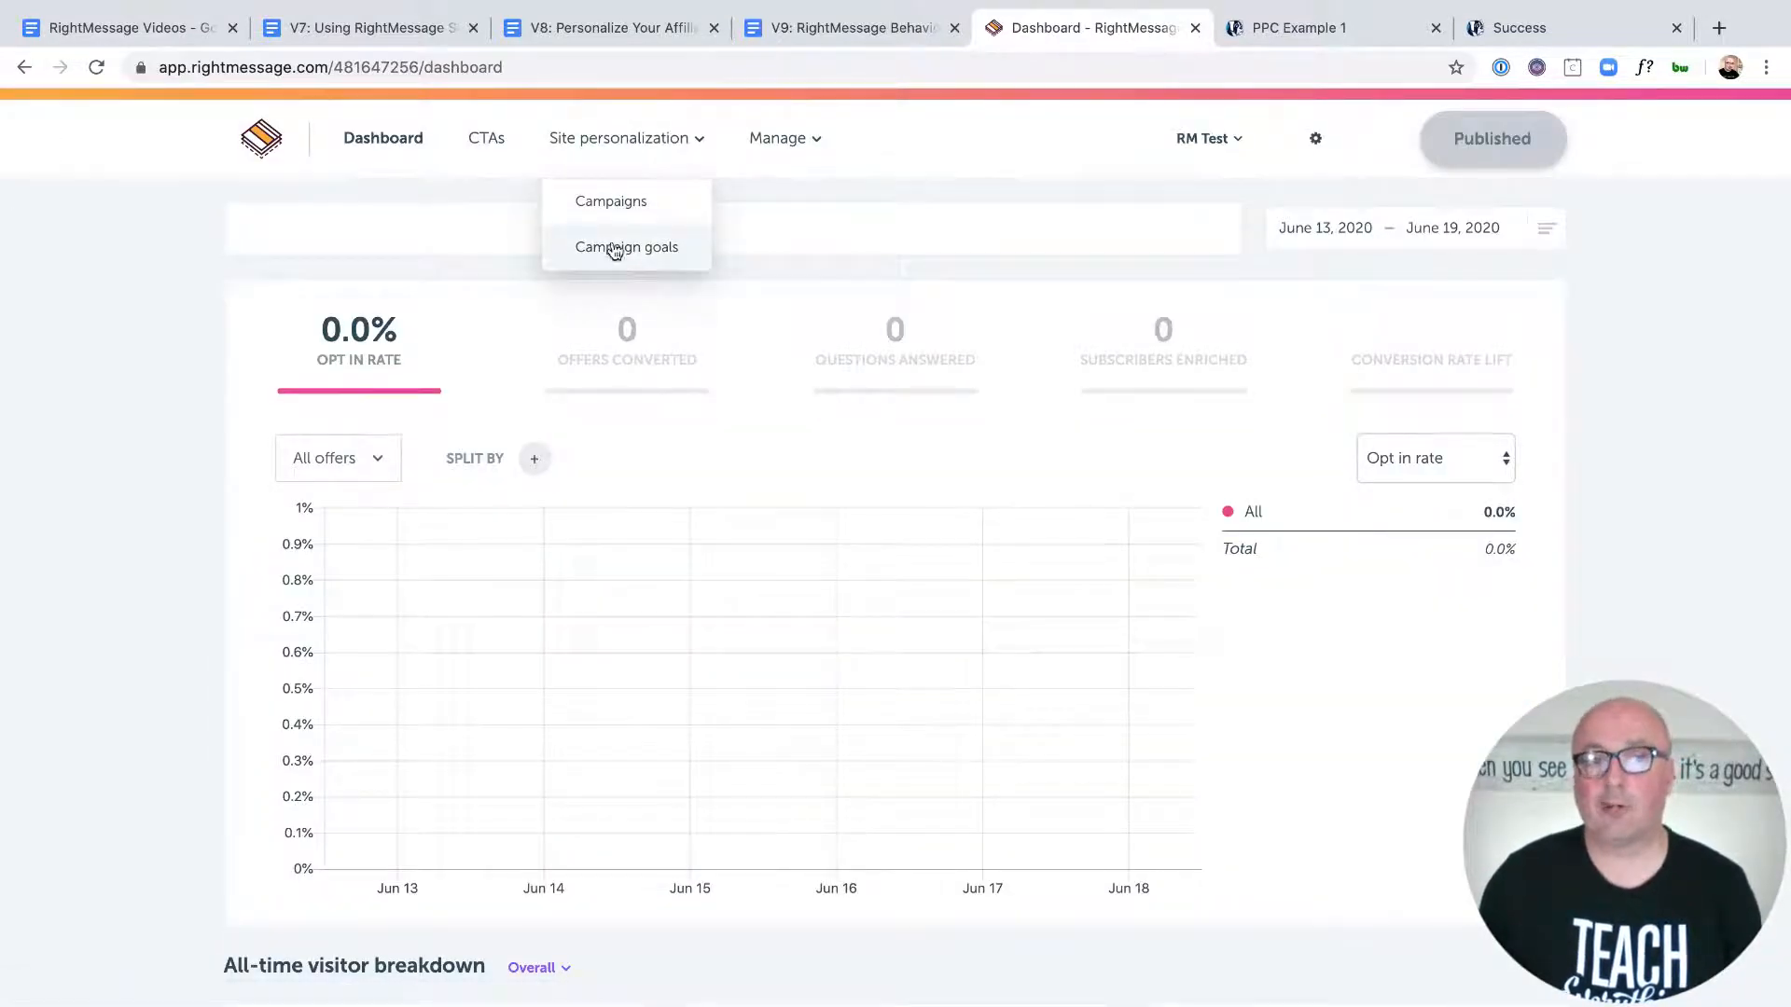
{"action": "left_click", "coordinate": [618, 203]}
{"action": "left_click", "coordinate": [472, 224]}
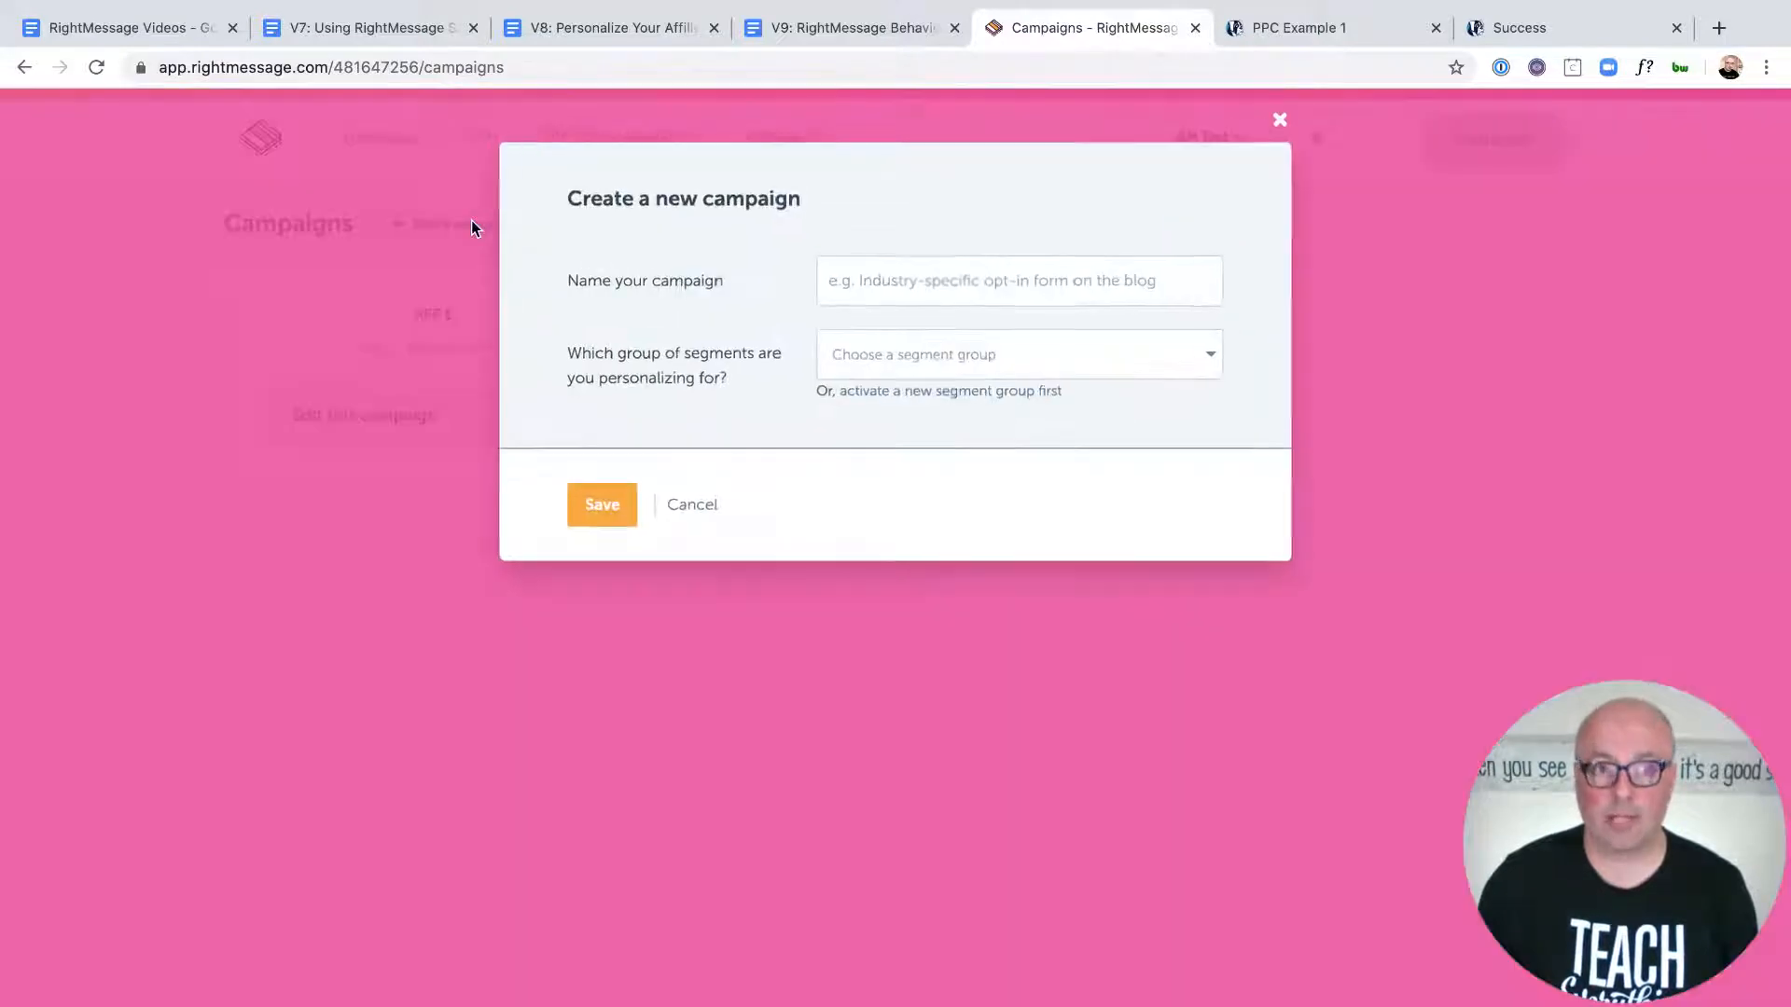
{"action": "left_click", "coordinate": [895, 291]}
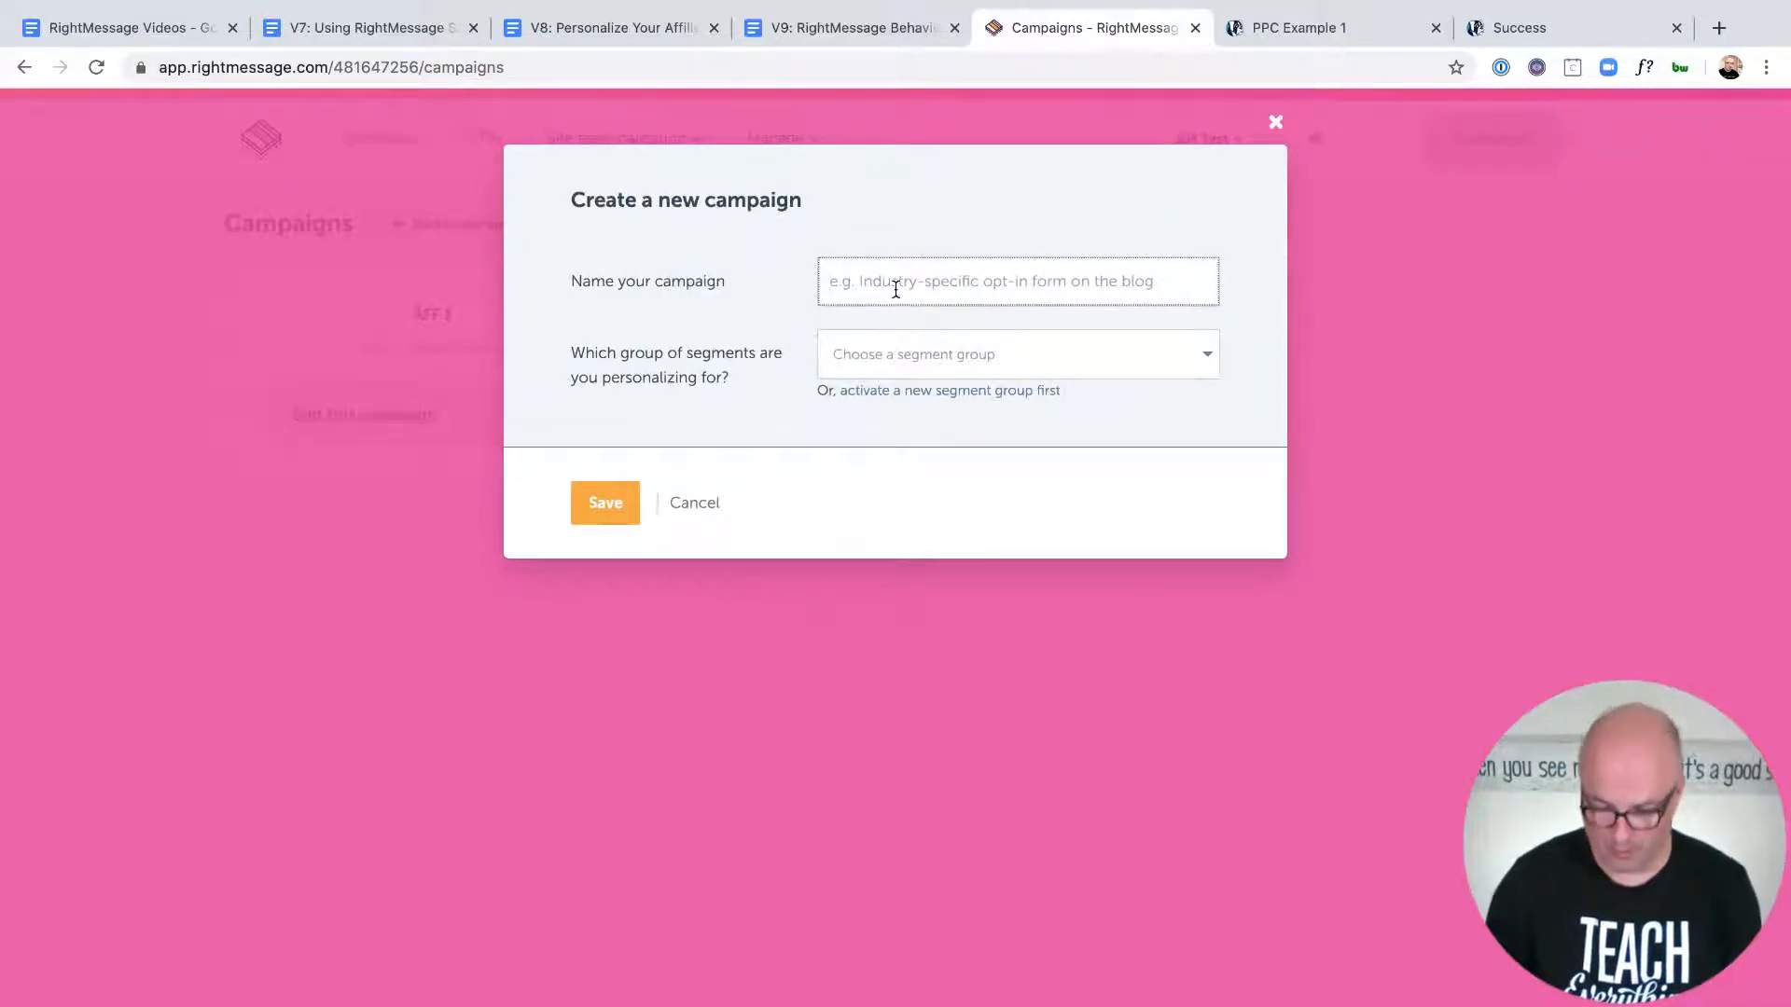
{"action": "type", "text": "PPC 1 - Industry"}
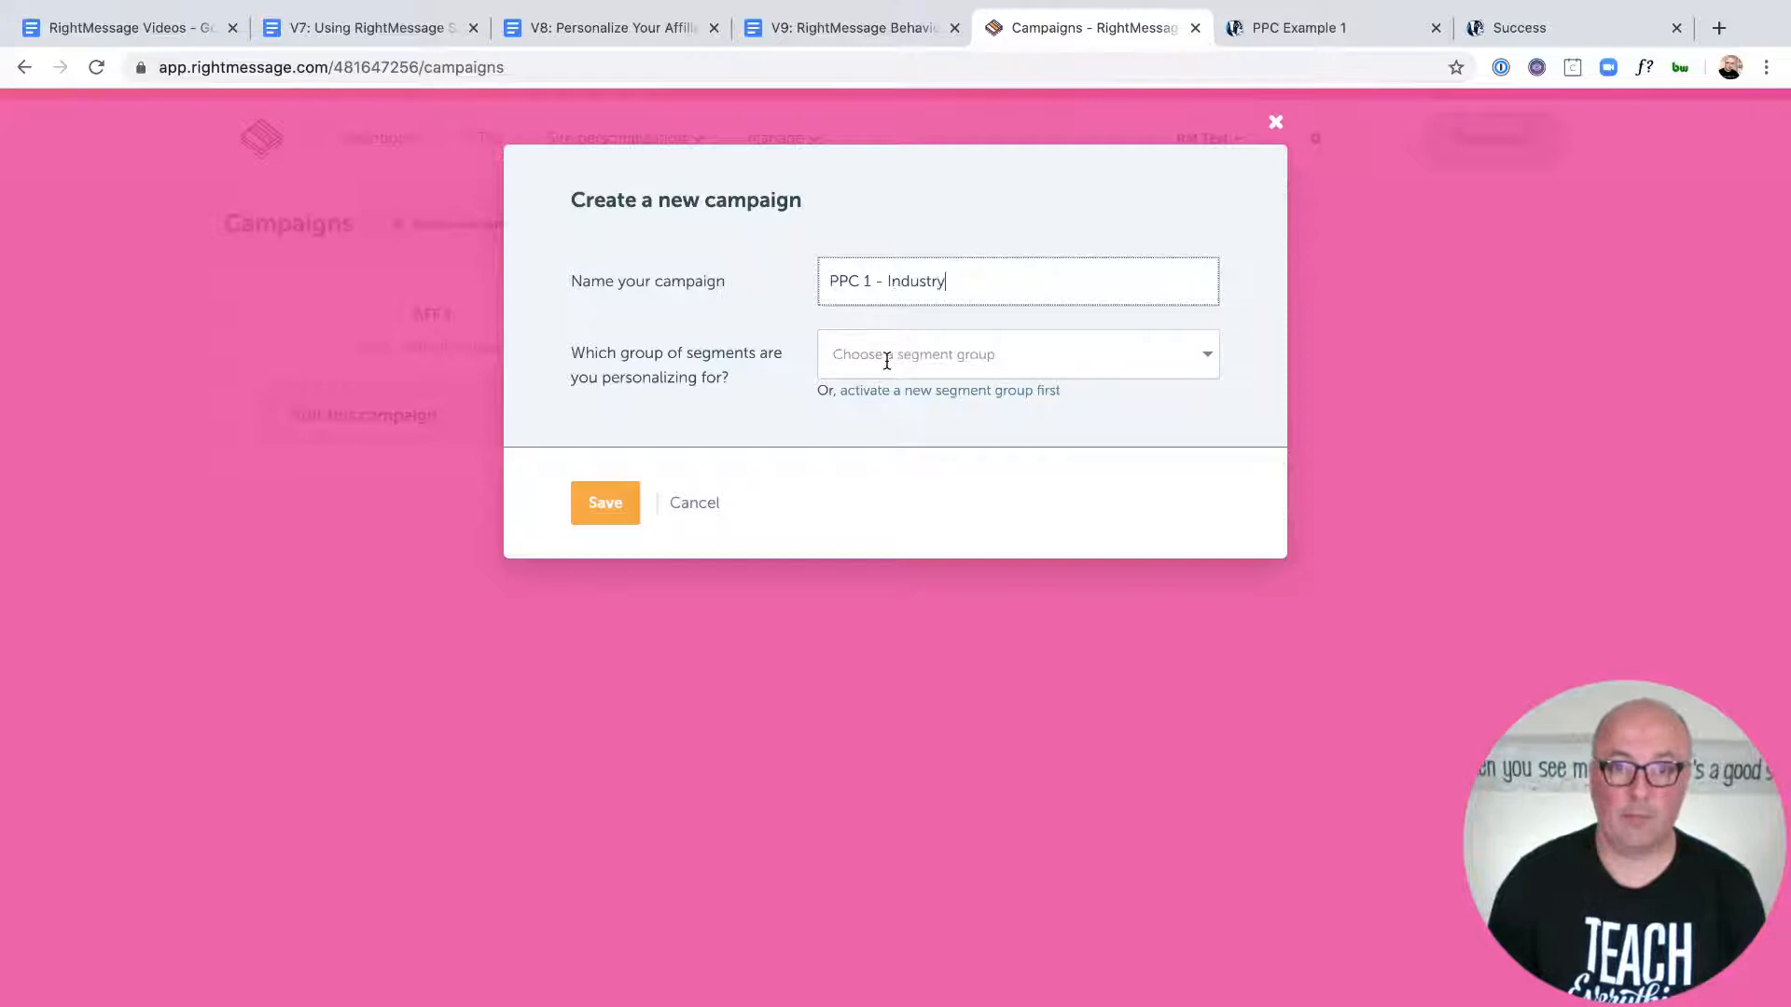
{"action": "left_click", "coordinate": [912, 350]}
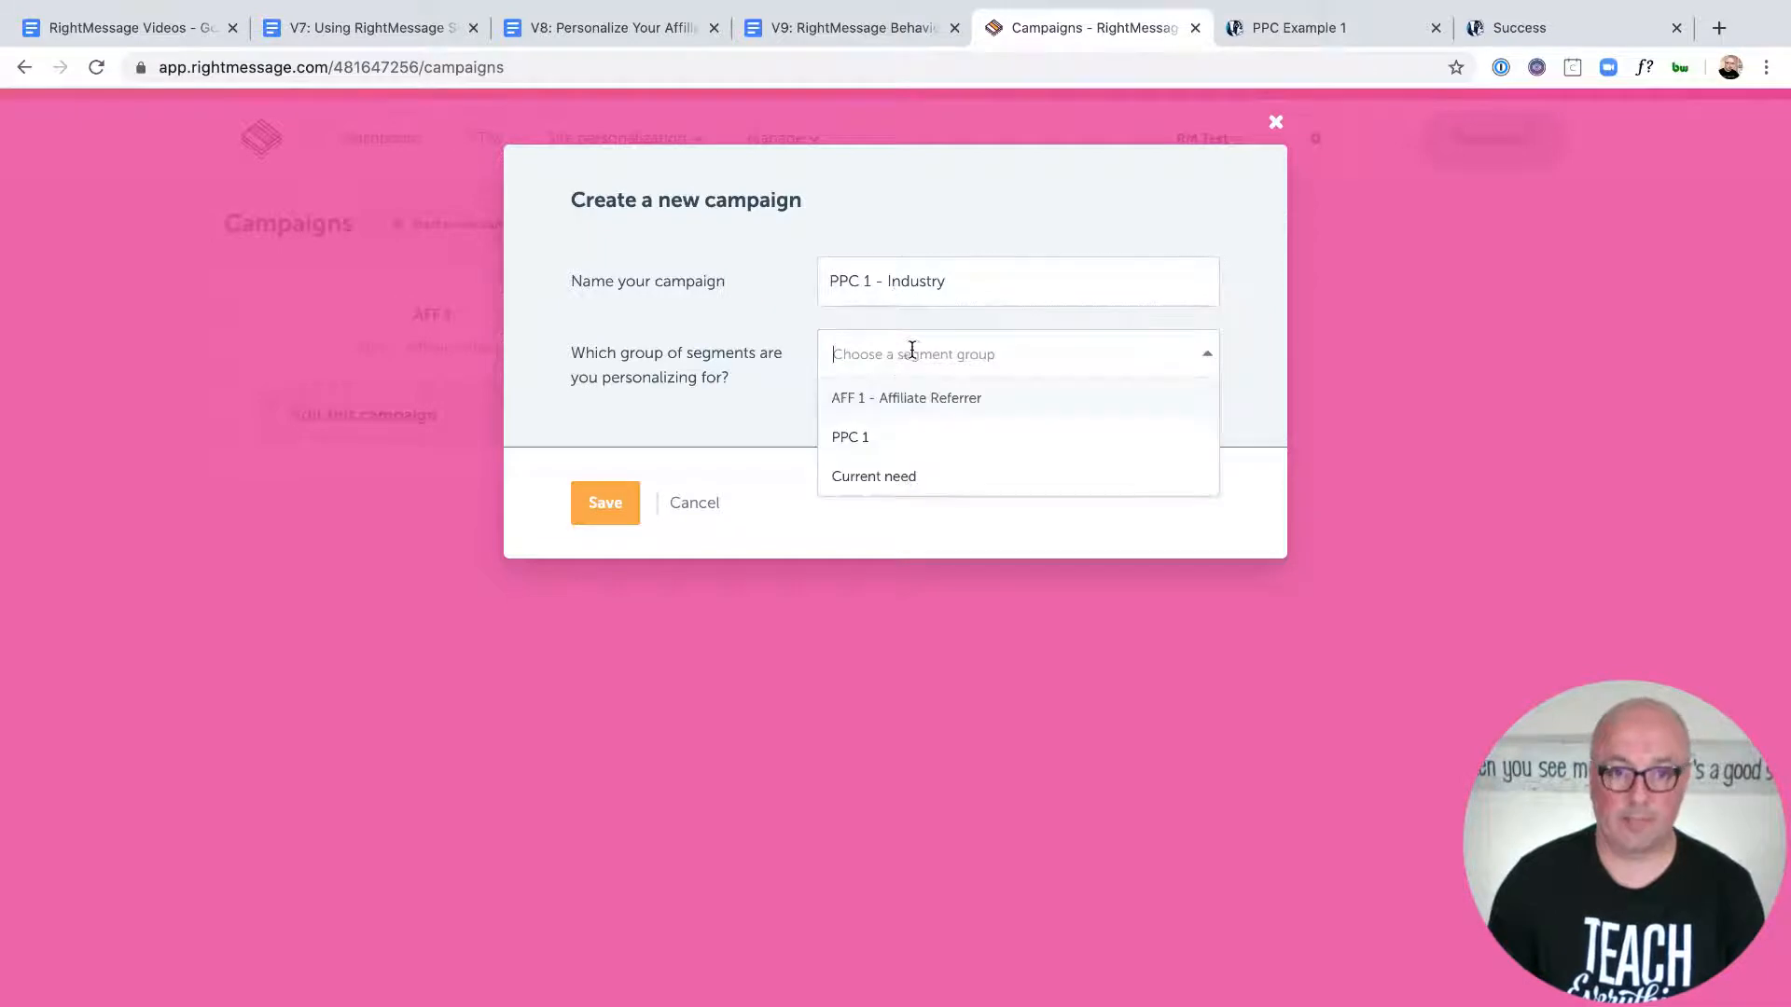
{"action": "left_click", "coordinate": [885, 440]}
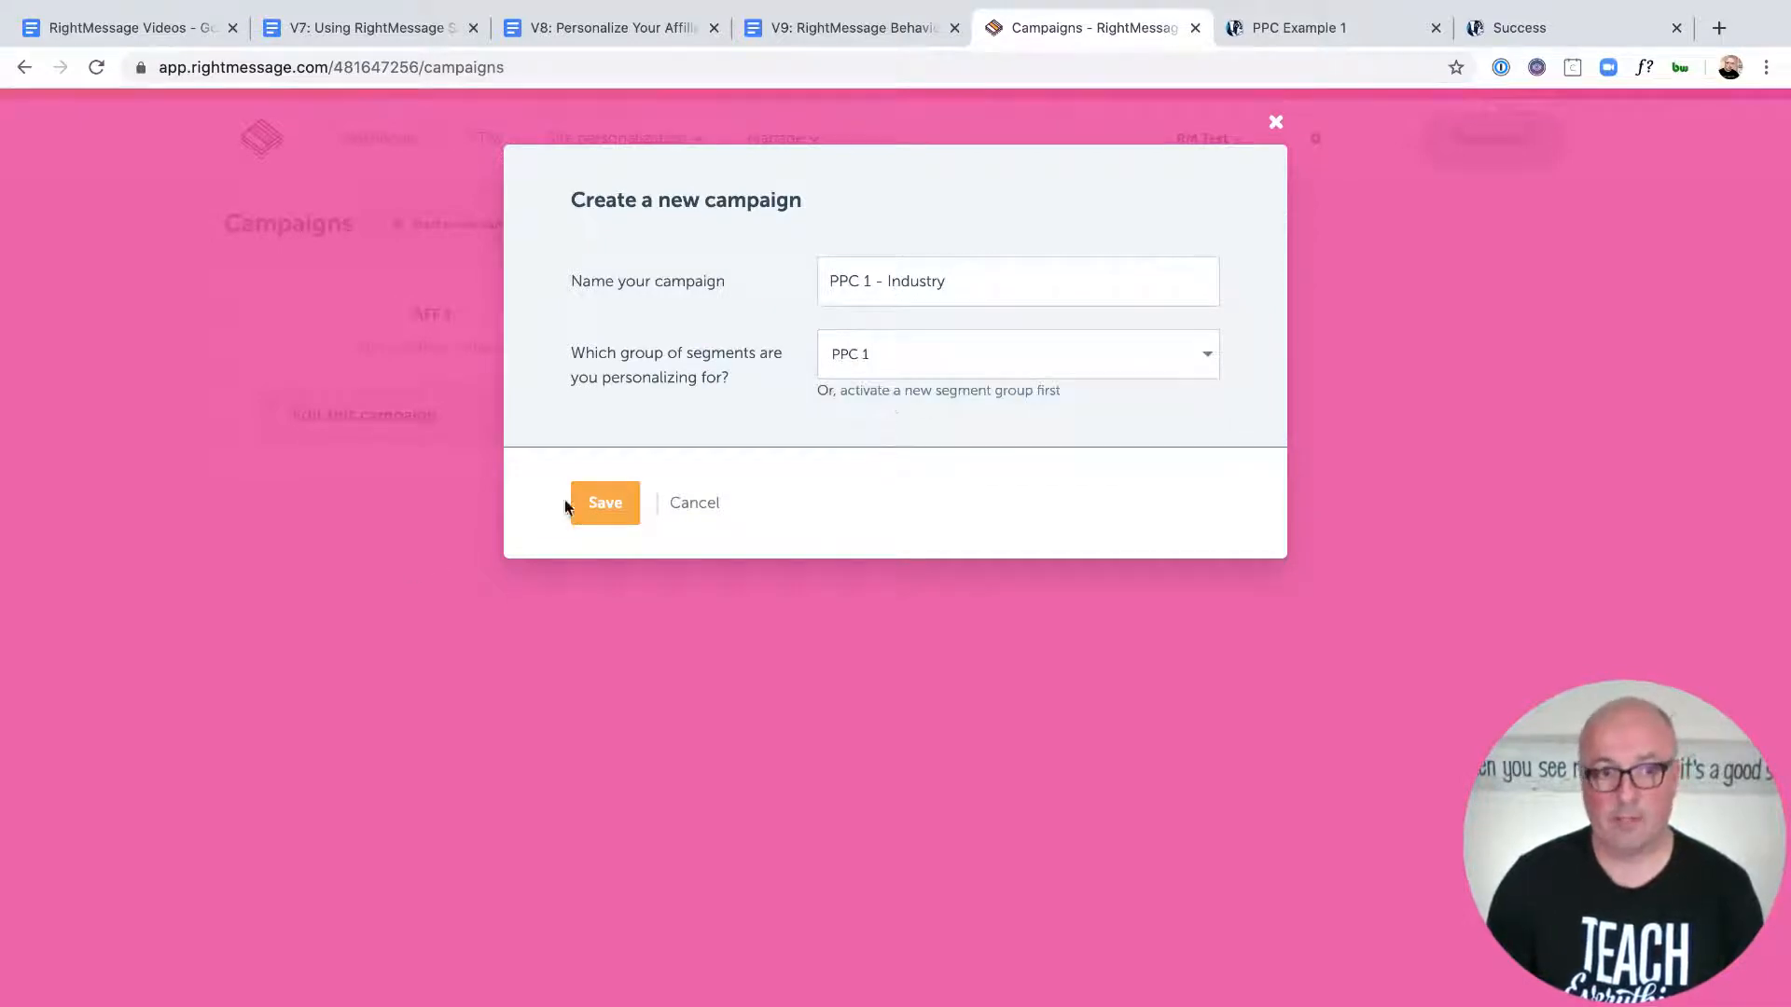
{"action": "left_click", "coordinate": [588, 504]}
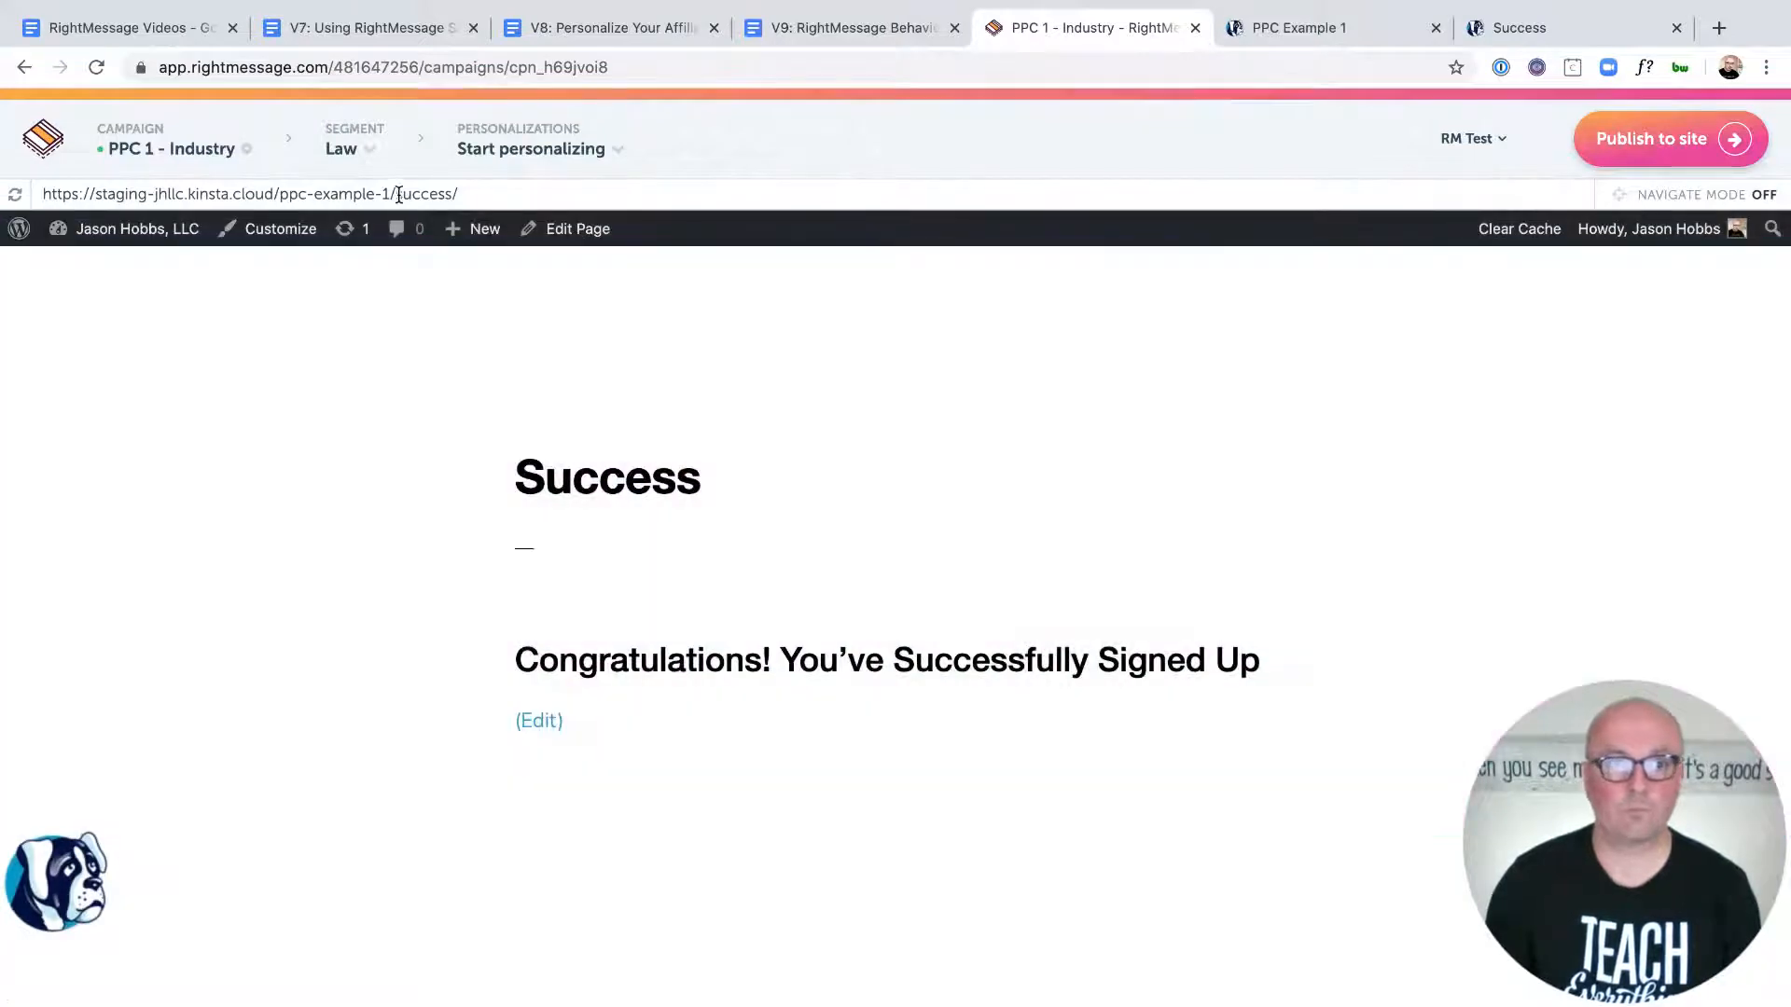
Step: Load the ppc-example-1 page in the campaign editor's preview and look over its content
{"action": "left_click_drag", "start_coordinate": [395, 194], "coordinate": [537, 196]}
{"action": "key", "text": "BackSpace"}
{"action": "key", "text": "Return"}
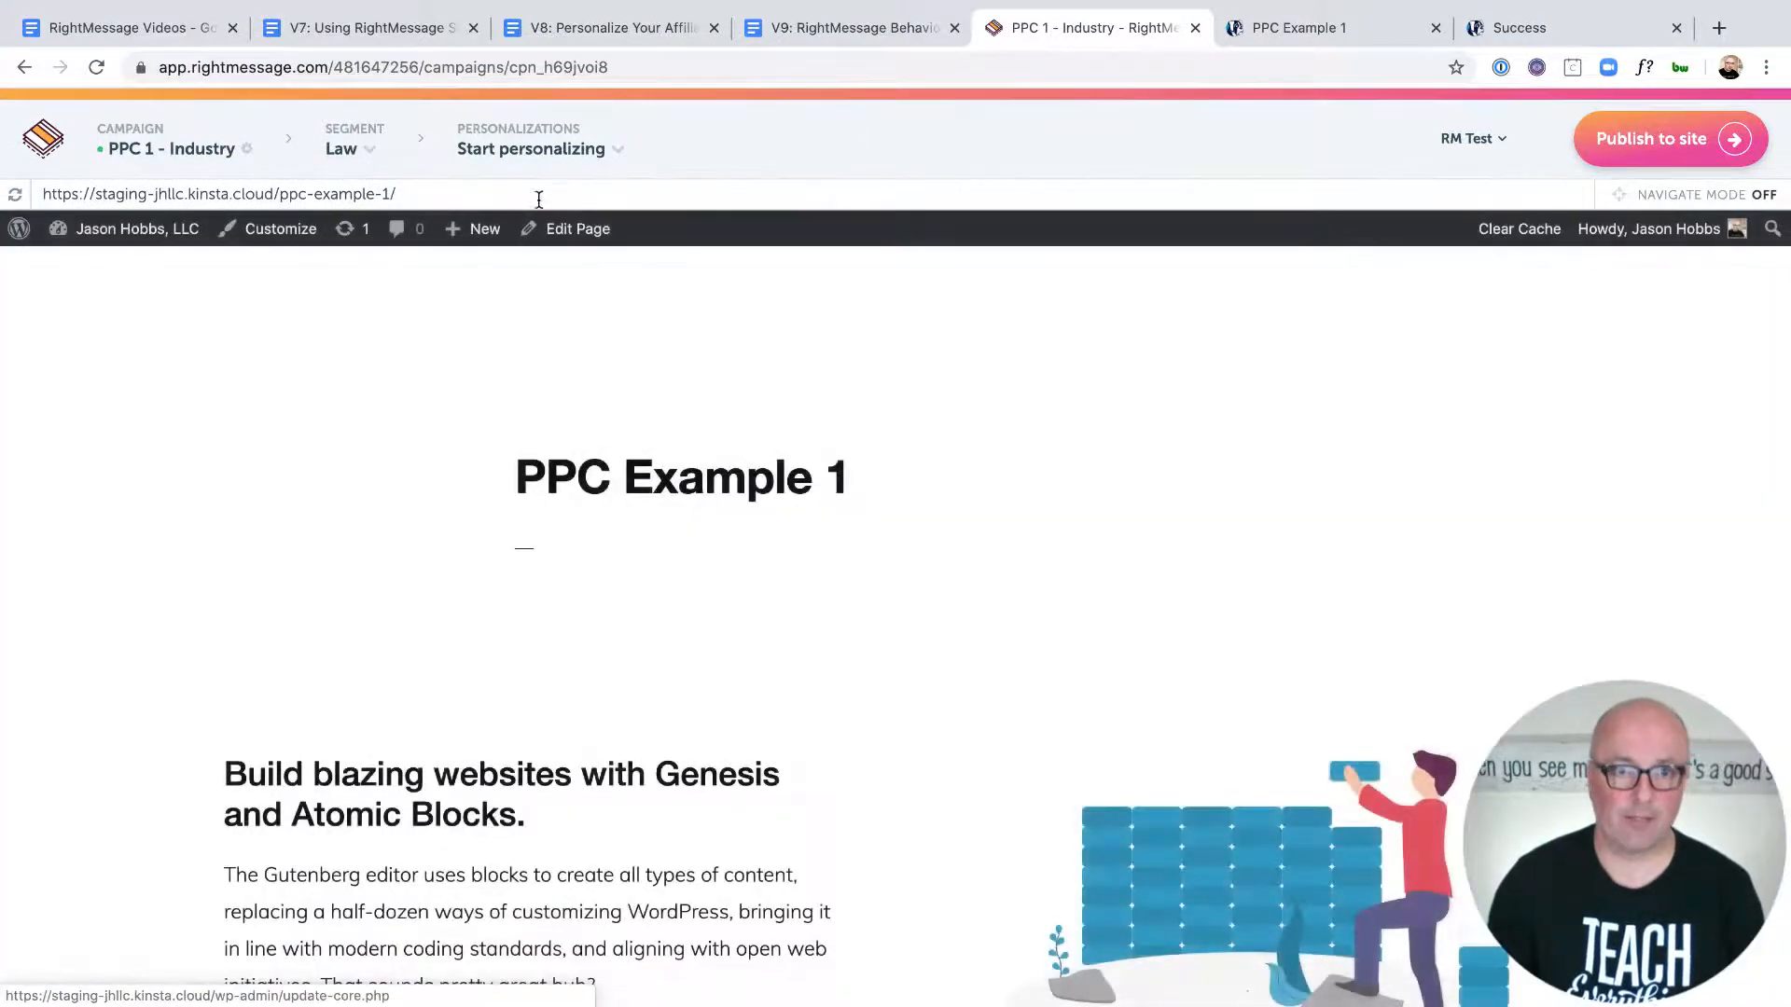
{"action": "scroll", "coordinate": [1311, 467], "scroll_direction": "down", "scroll_amount": 1}
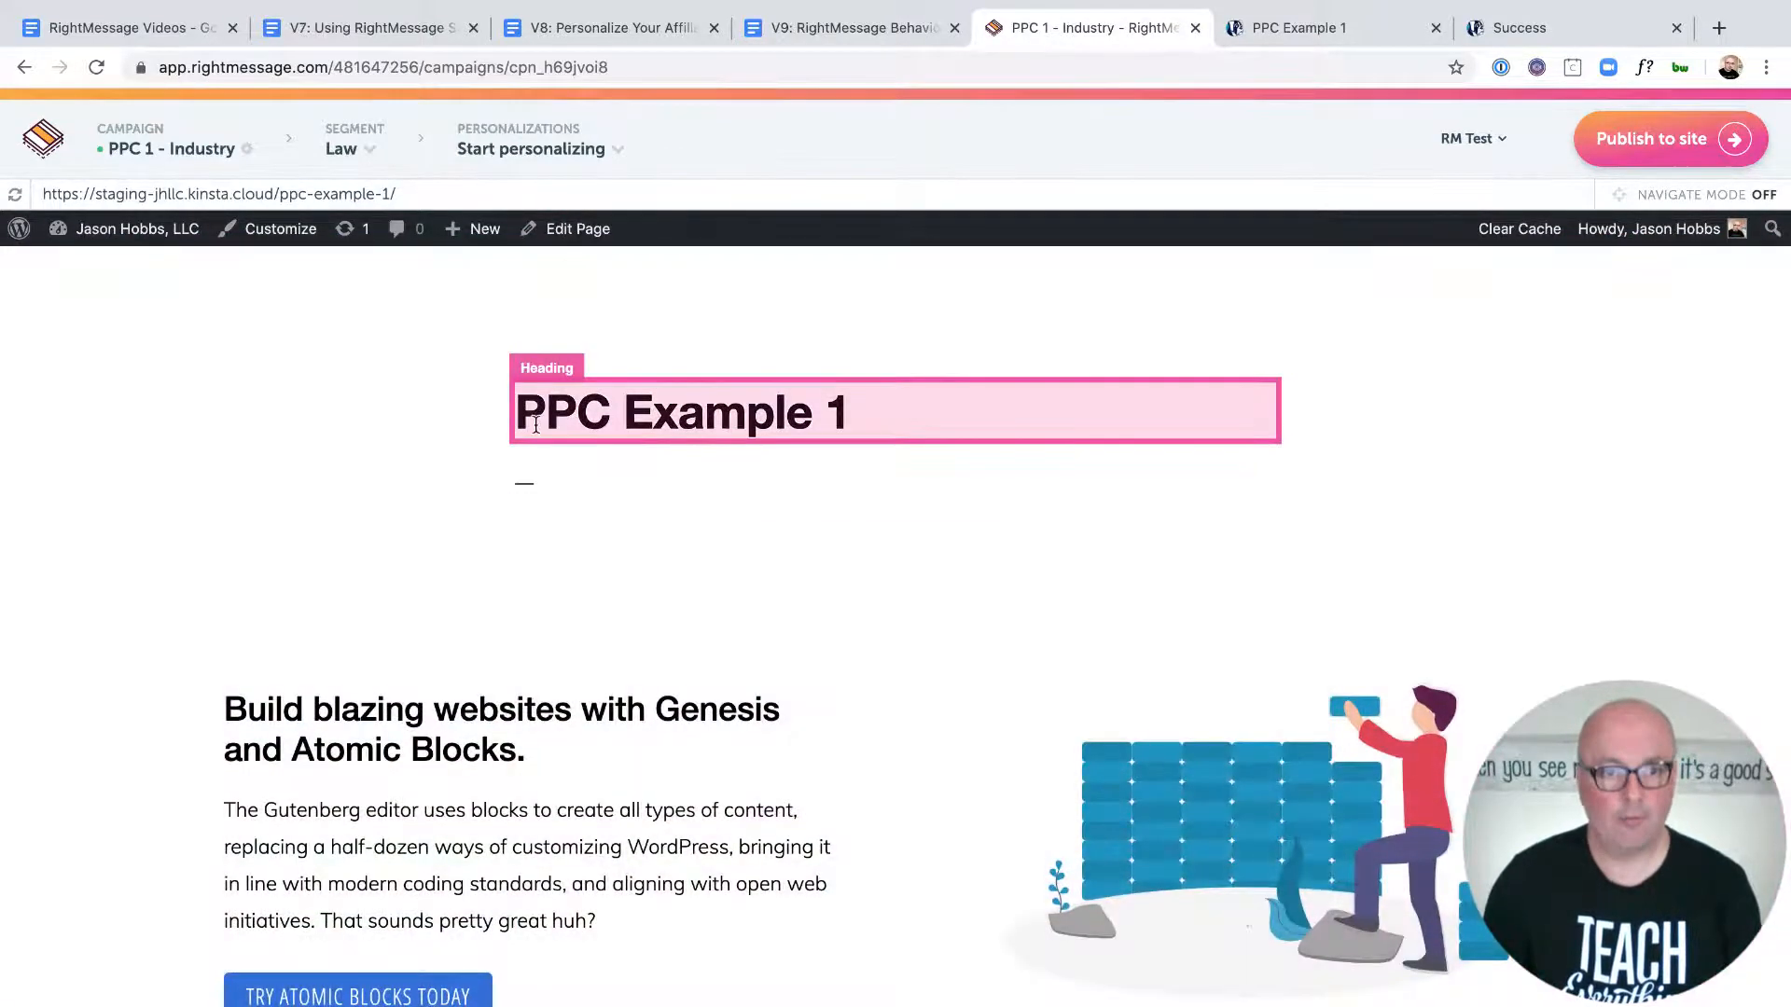
{"action": "scroll", "coordinate": [536, 426], "scroll_direction": "down", "scroll_amount": 3}
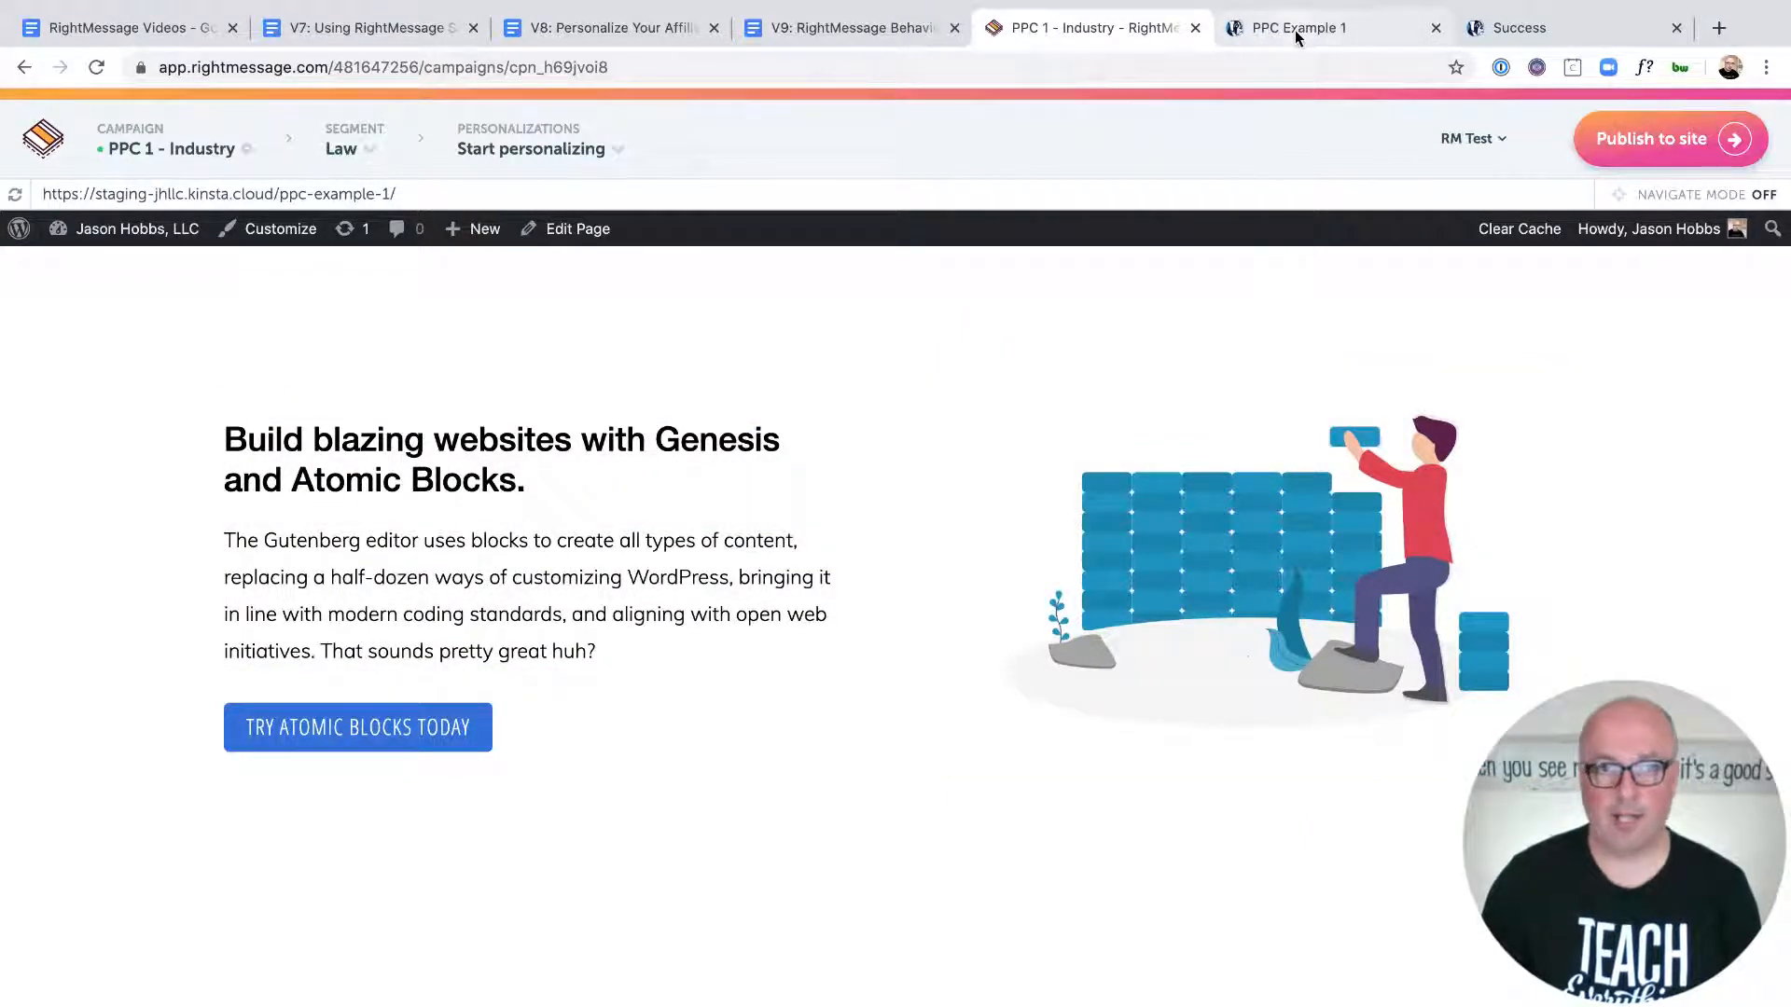
Step: Open the WordPress Media Library in a separate tab, close the Success tab, and return to the RightMessage campaign
{"action": "left_click", "coordinate": [1294, 30]}
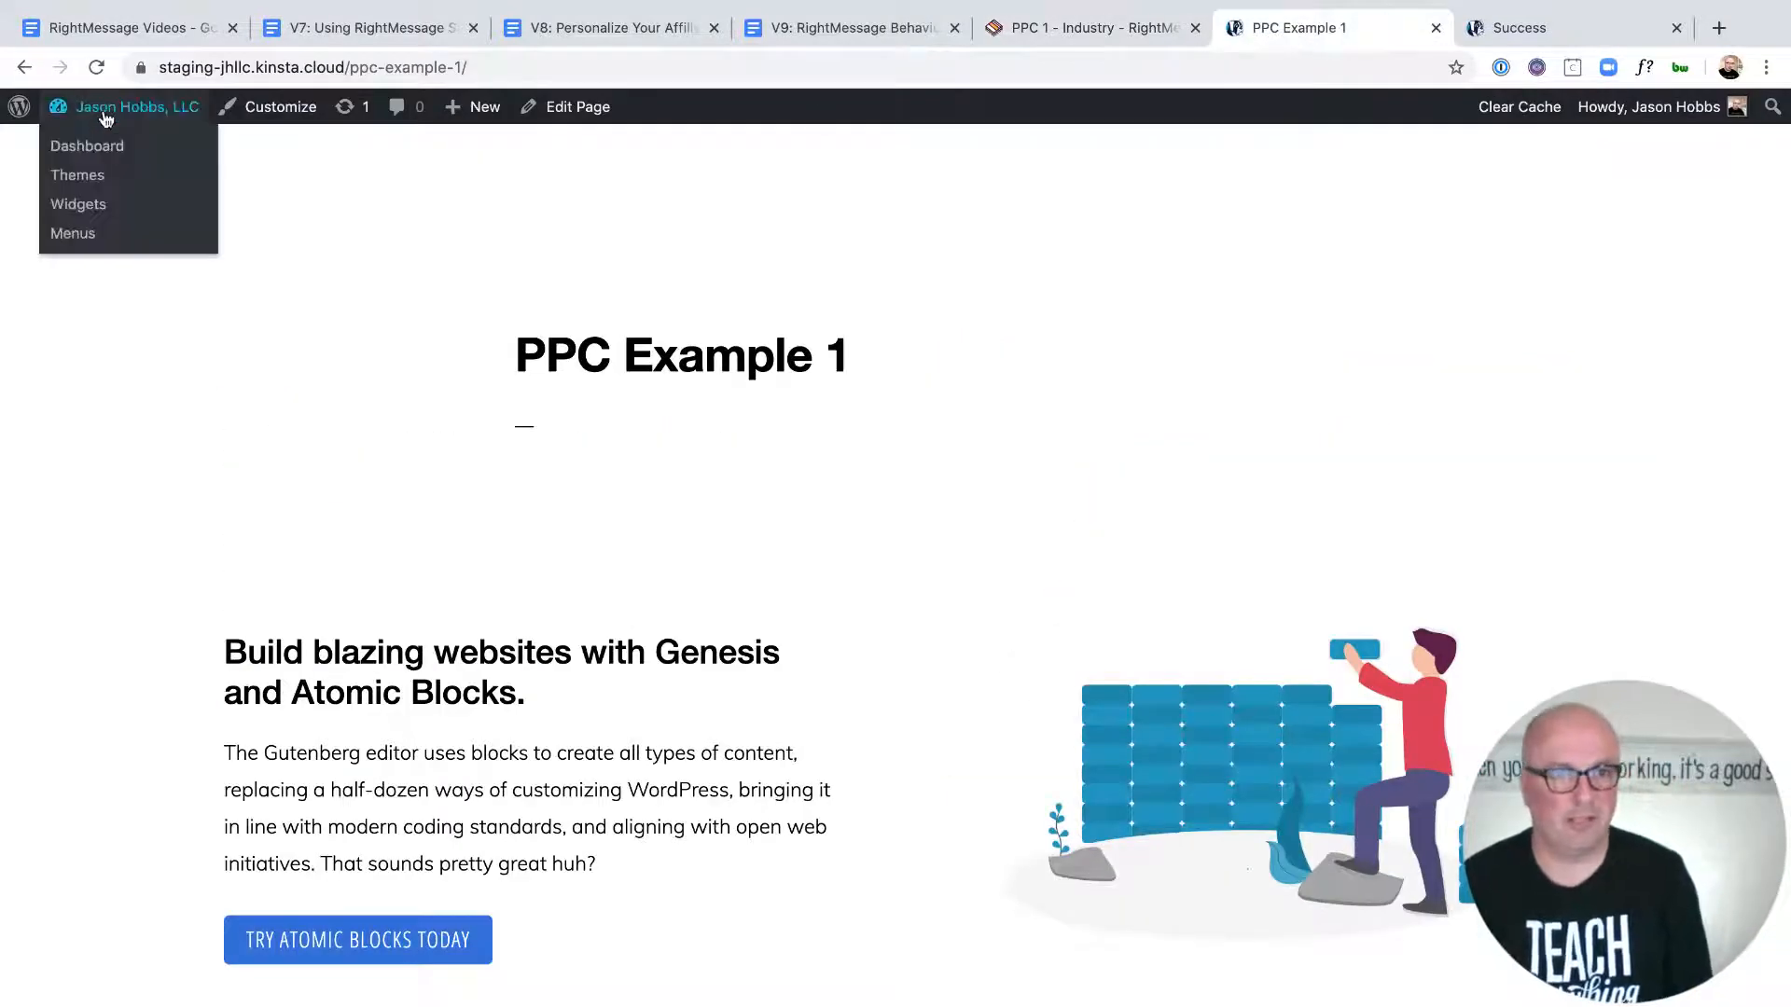
{"action": "right_click", "coordinate": [93, 145]}
{"action": "left_click", "coordinate": [177, 152]}
{"action": "left_click", "coordinate": [1371, 28]}
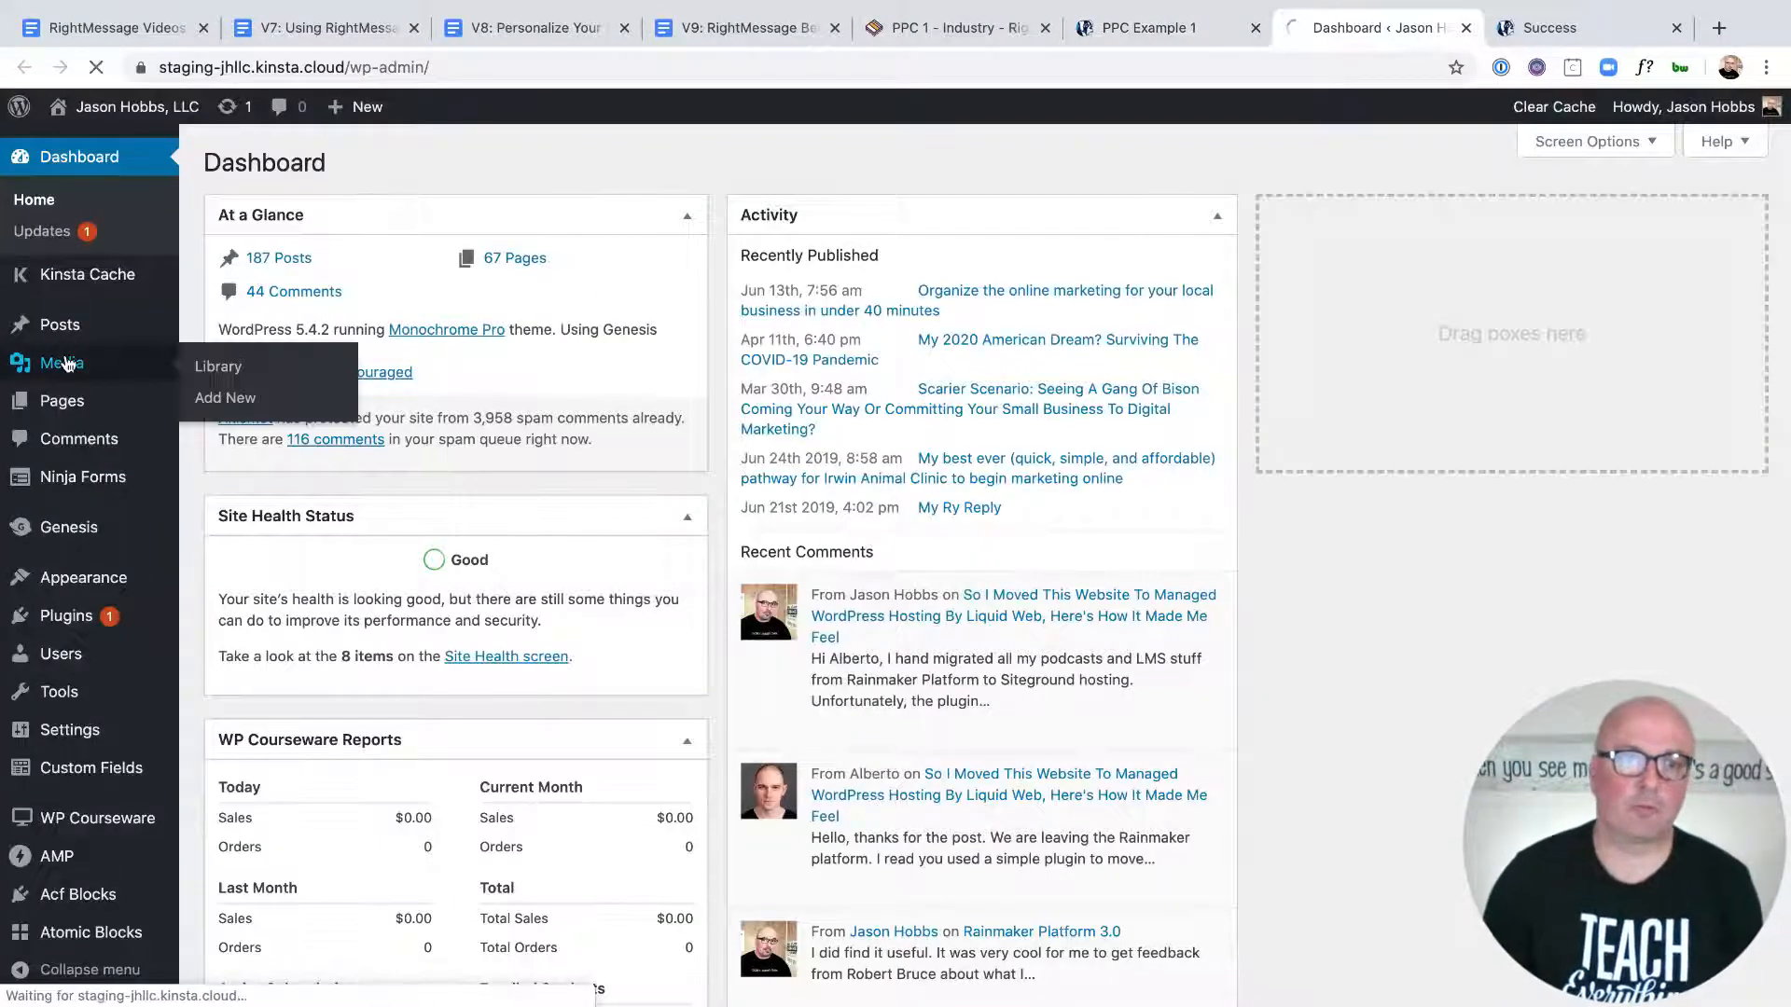
{"action": "left_click", "coordinate": [66, 364]}
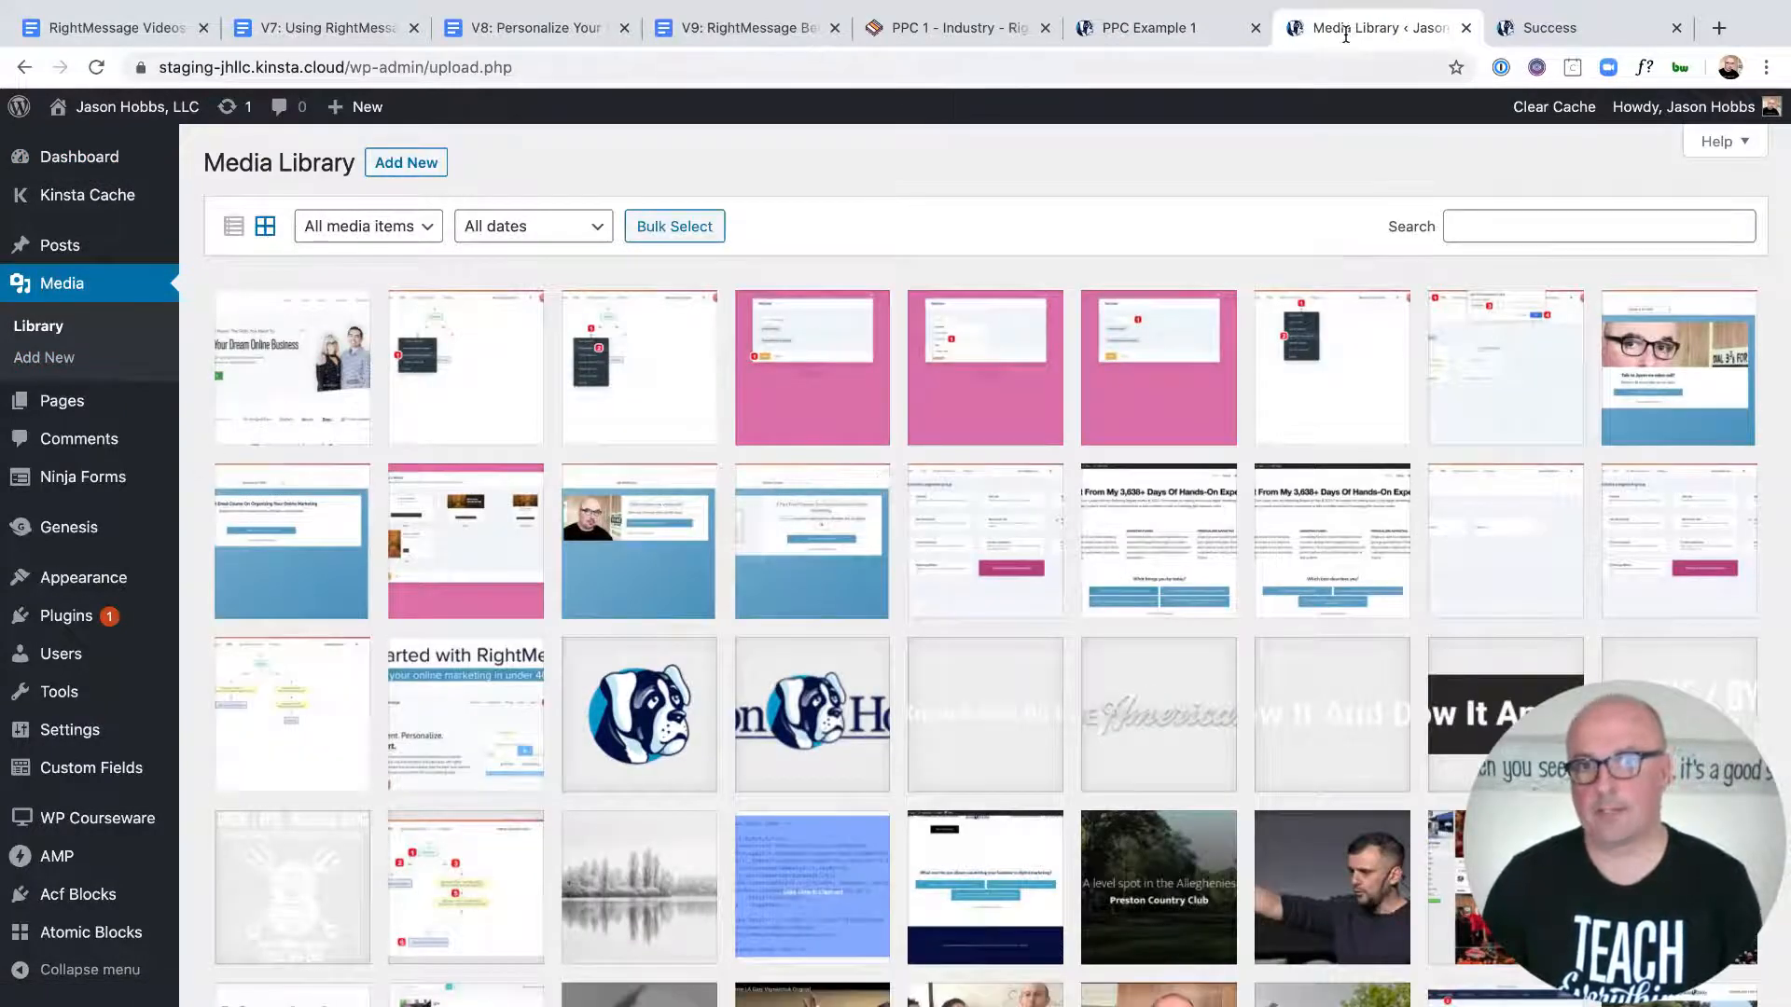
{"action": "left_click", "coordinate": [1156, 28]}
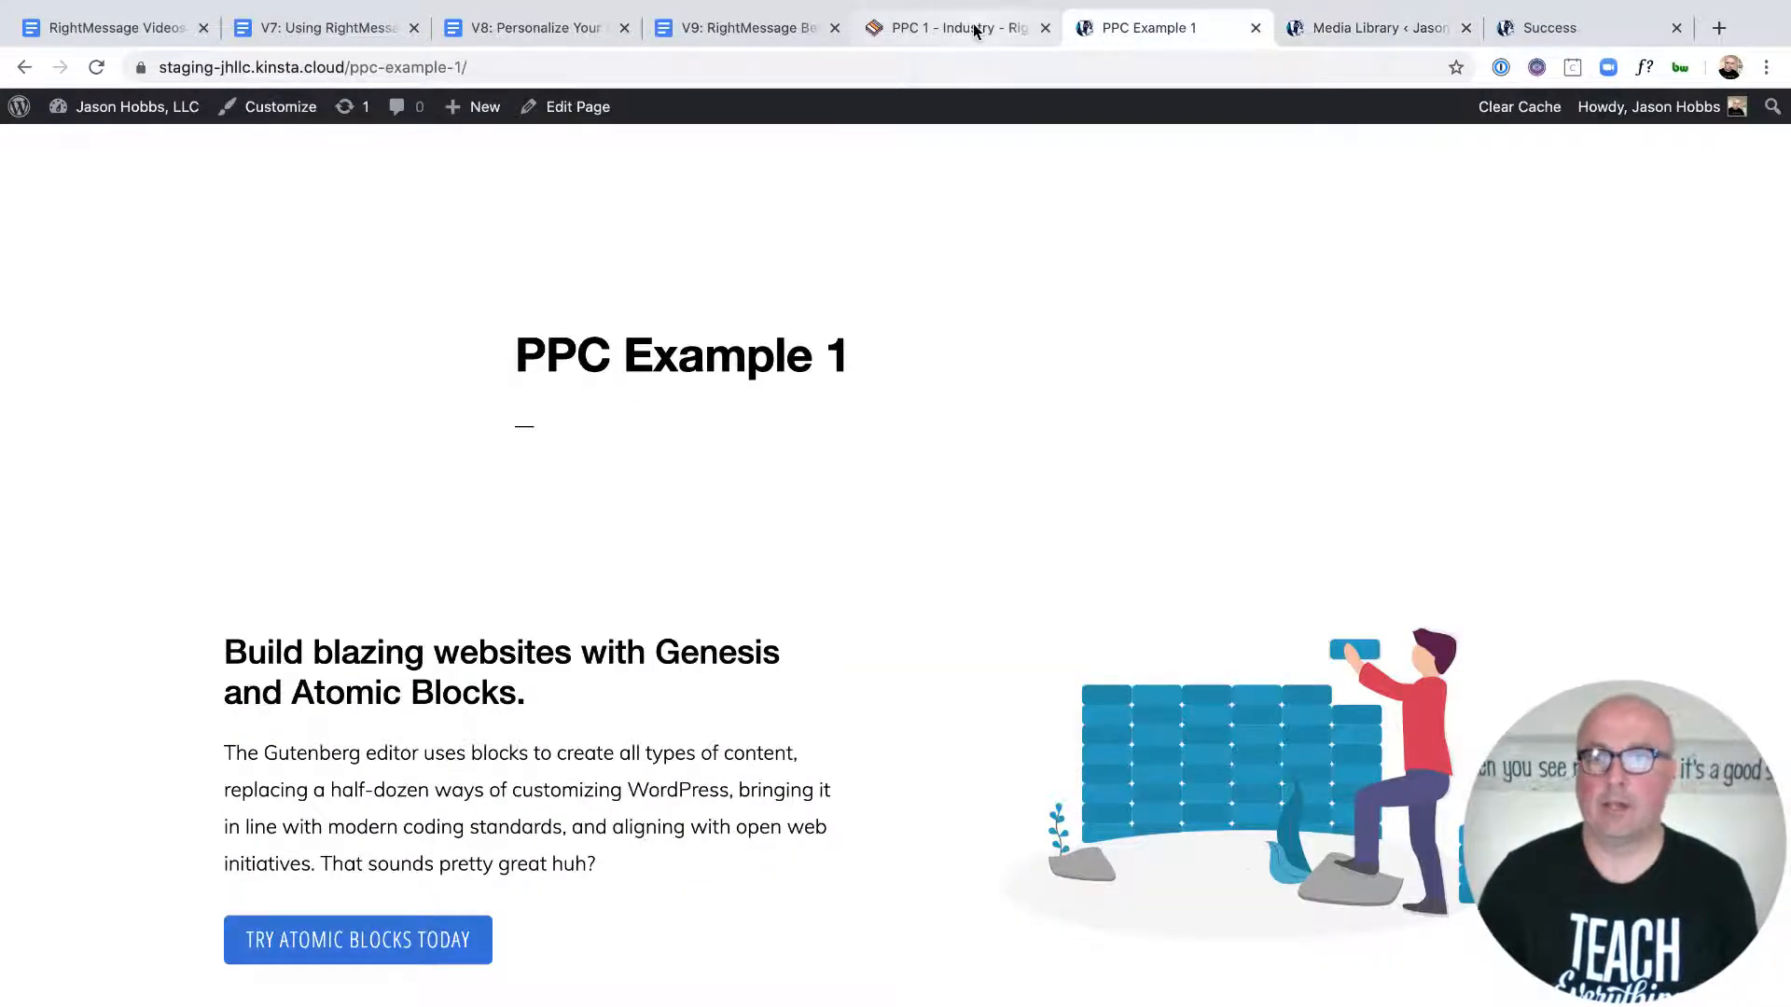
{"action": "left_click", "coordinate": [1676, 28]}
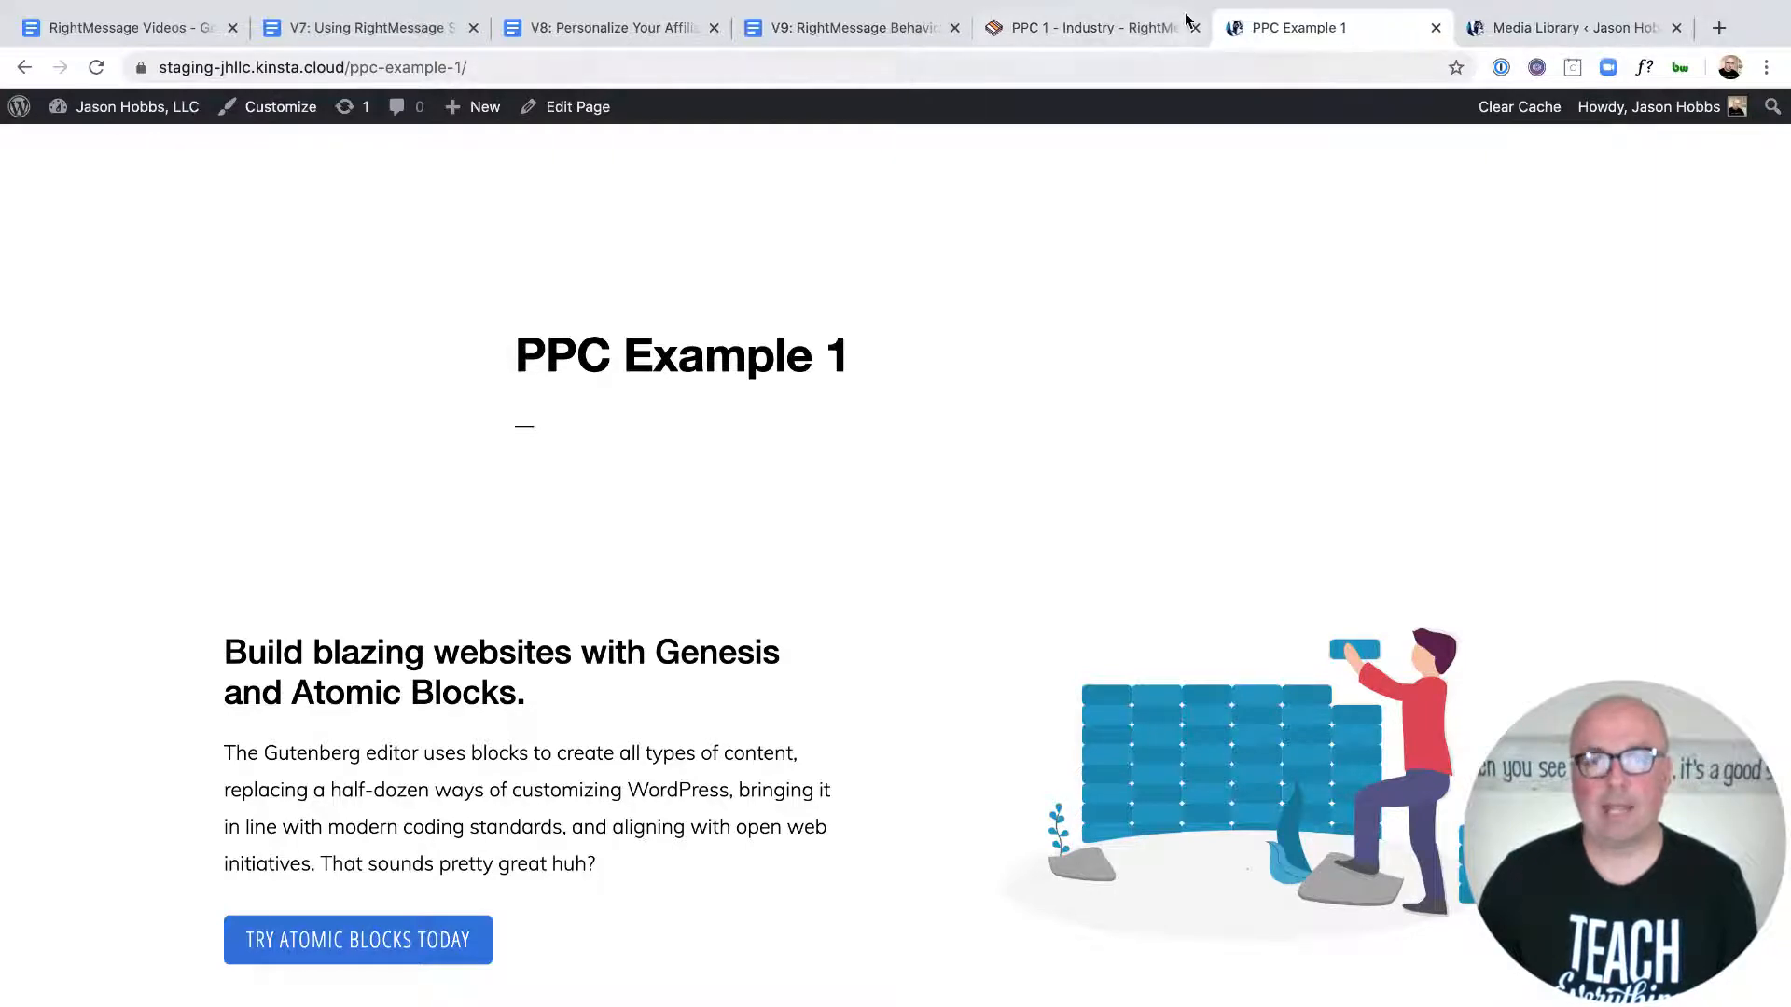
{"action": "left_click", "coordinate": [1180, 23]}
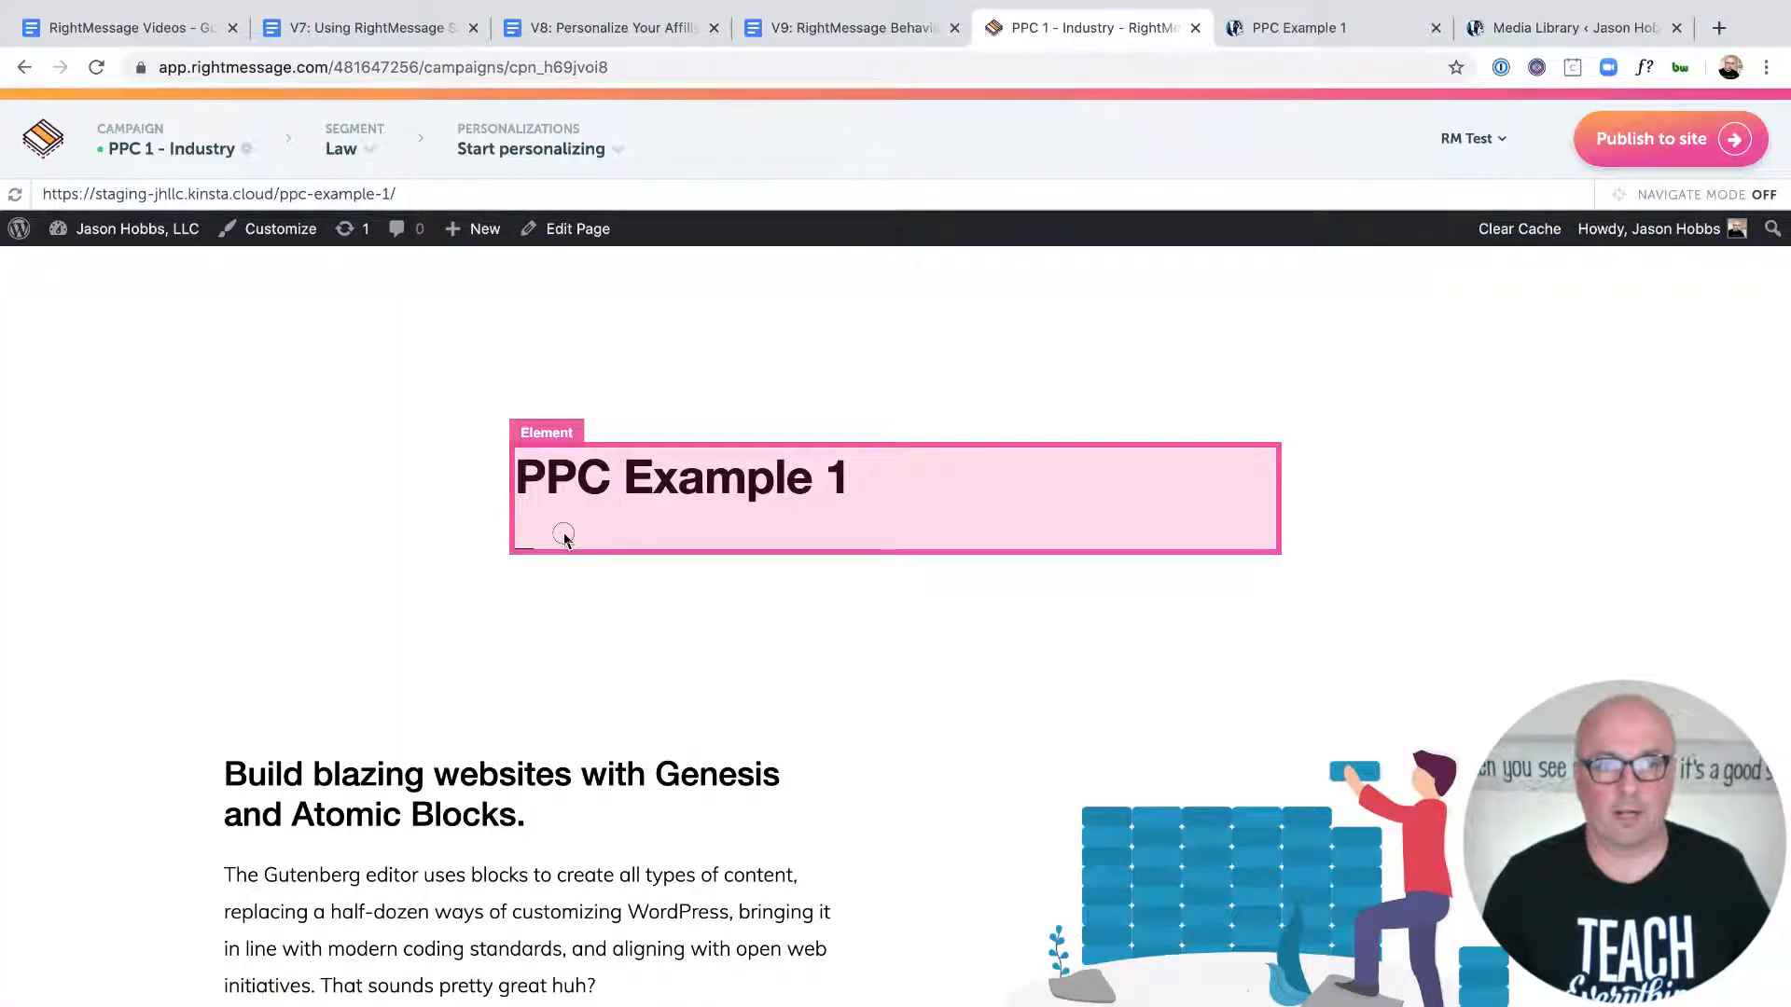
Step: Personalize the PPC Example 1 title element for the Law segment by setting its visibility to Hide
{"action": "left_click", "coordinate": [563, 535]}
{"action": "left_click", "coordinate": [783, 584]}
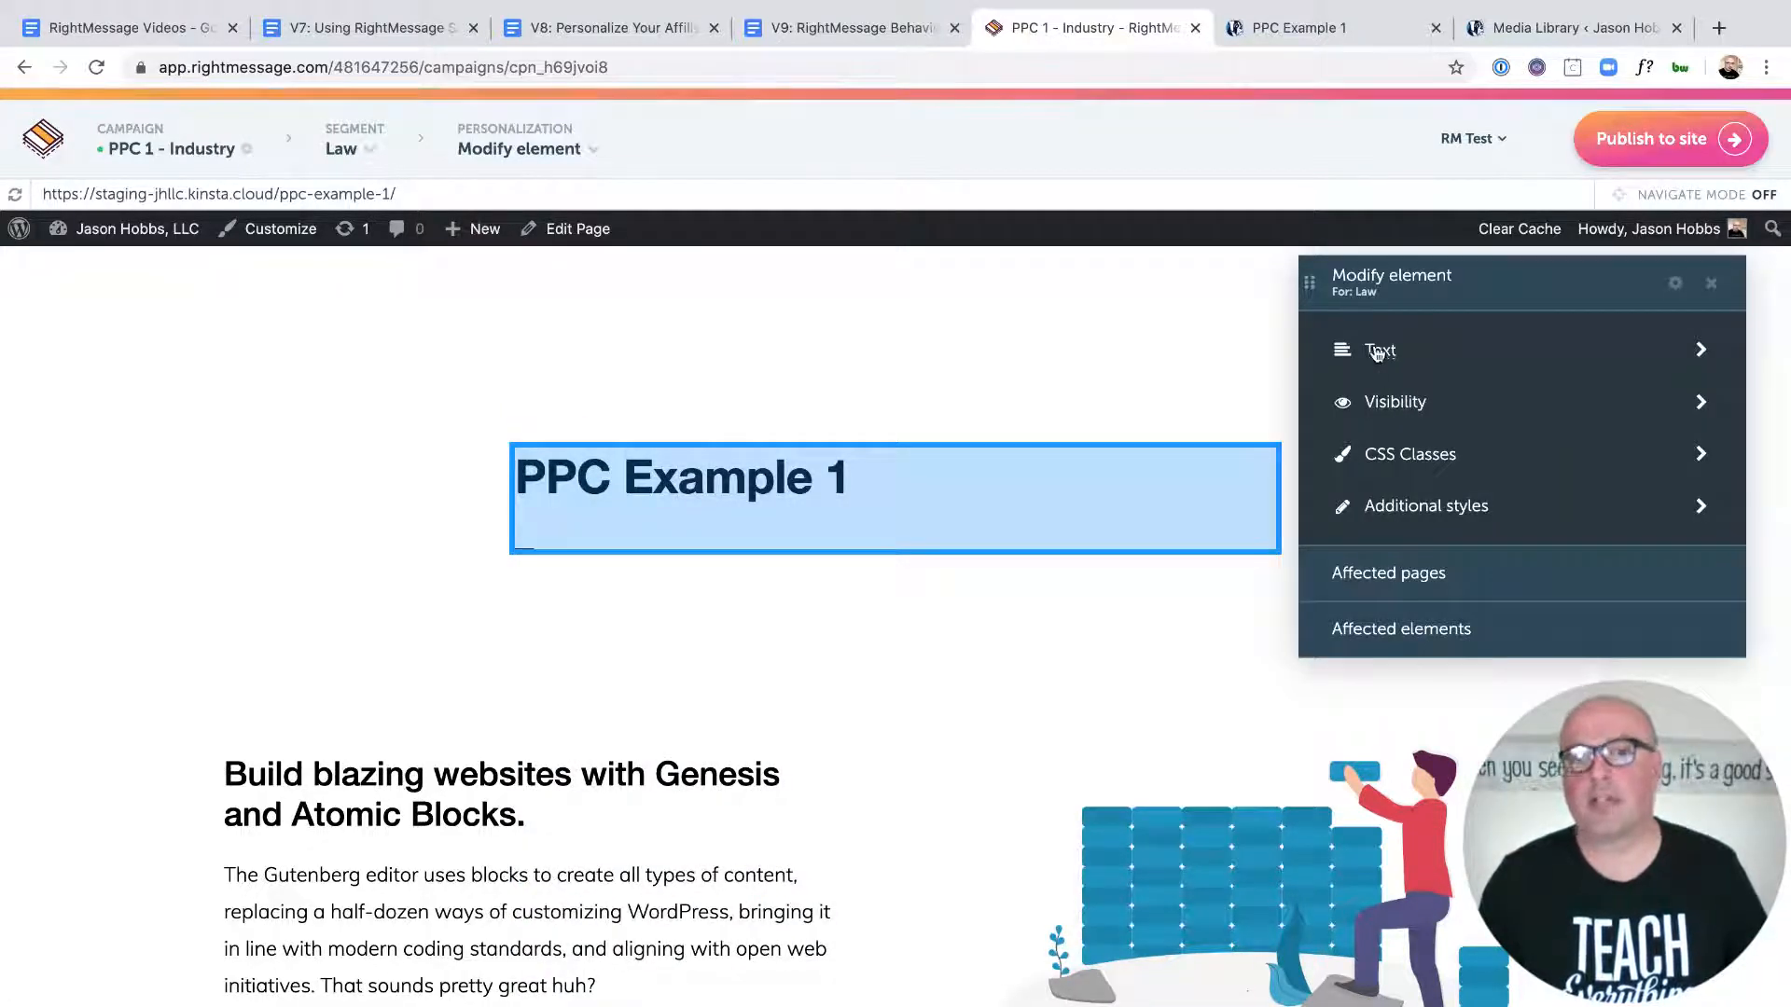
{"action": "left_click", "coordinate": [1394, 407]}
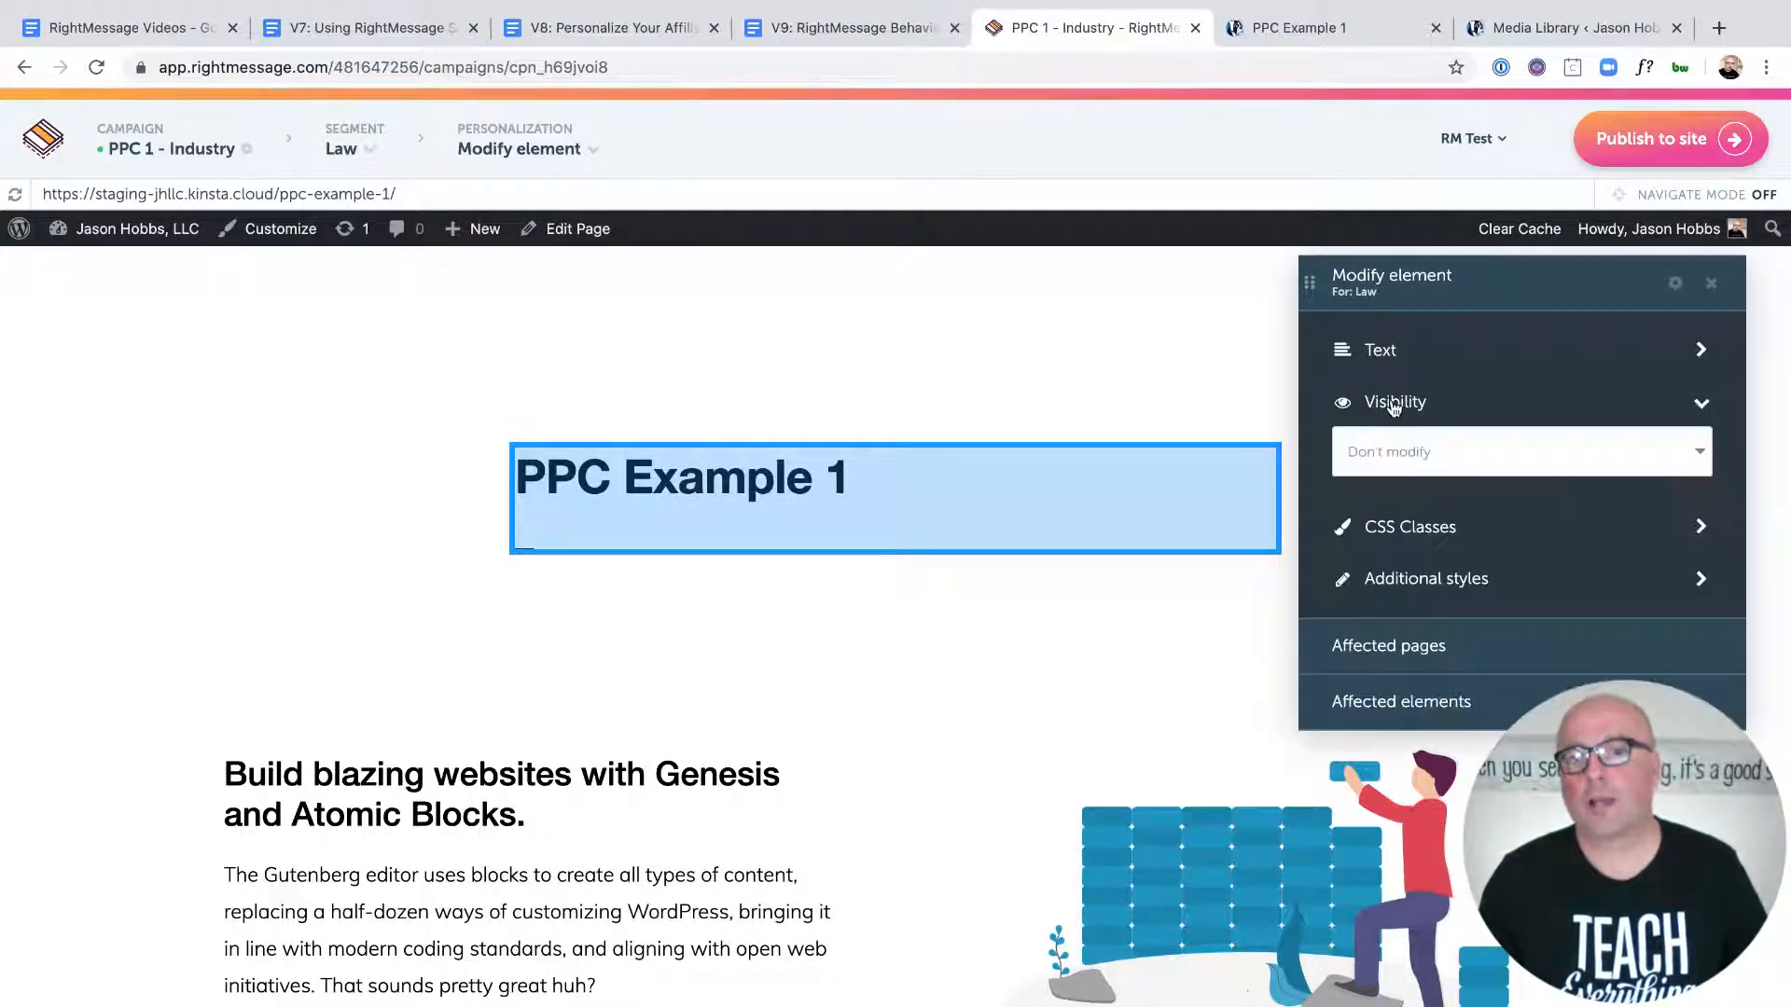
{"action": "left_click", "coordinate": [1388, 457]}
{"action": "left_click", "coordinate": [1390, 572]}
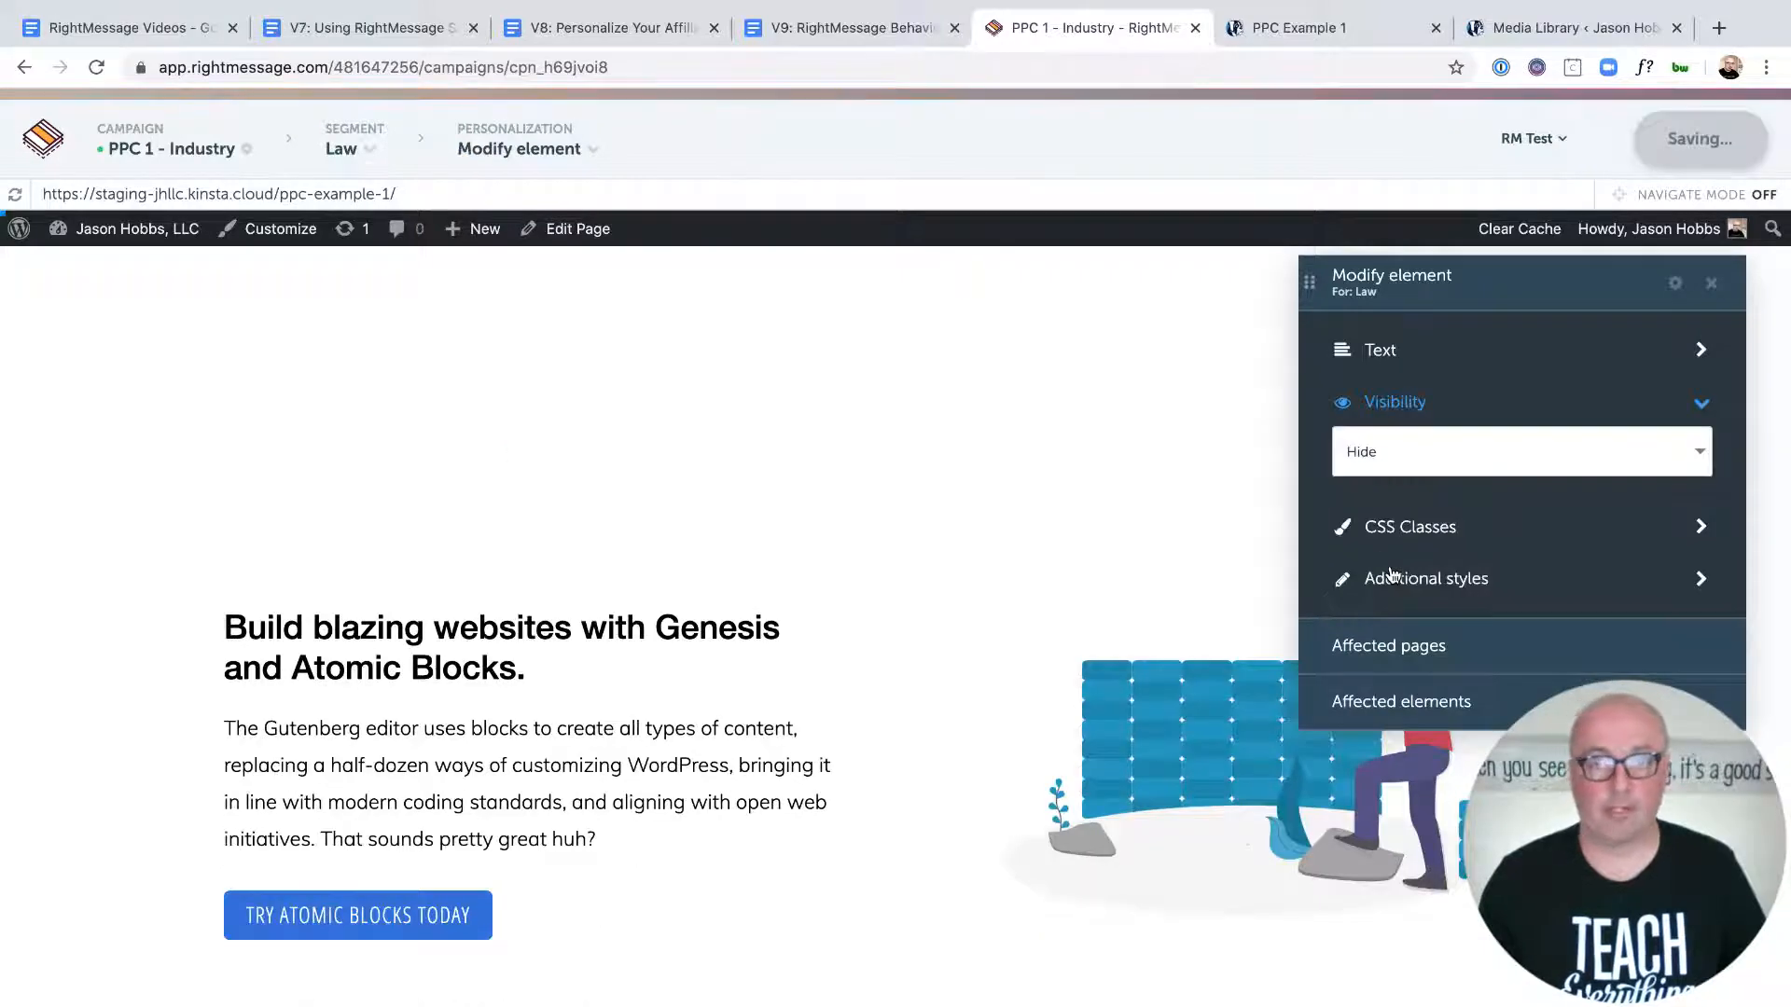
Step: Personalize the "Build blazing websites" heading for the Law segment with the text "Ready to get your Law Practice Rolling"
{"action": "scroll", "coordinate": [718, 439], "scroll_direction": "down", "scroll_amount": 3}
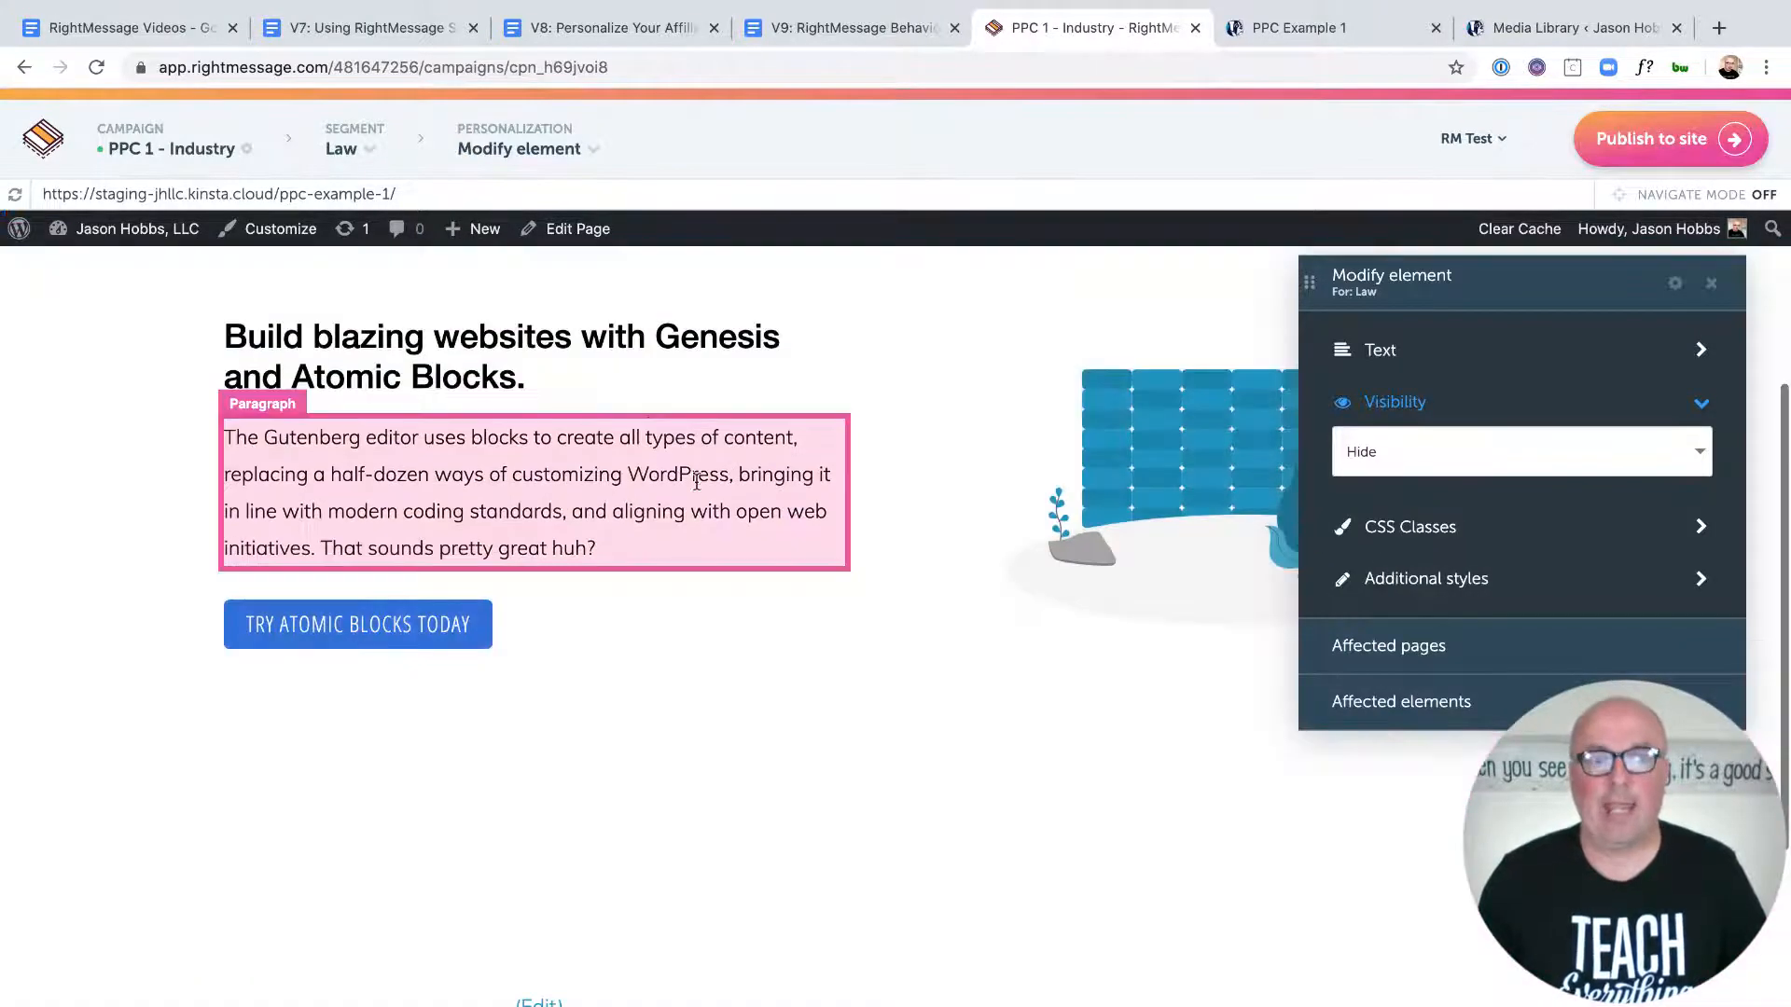
{"action": "left_click", "coordinate": [370, 369]}
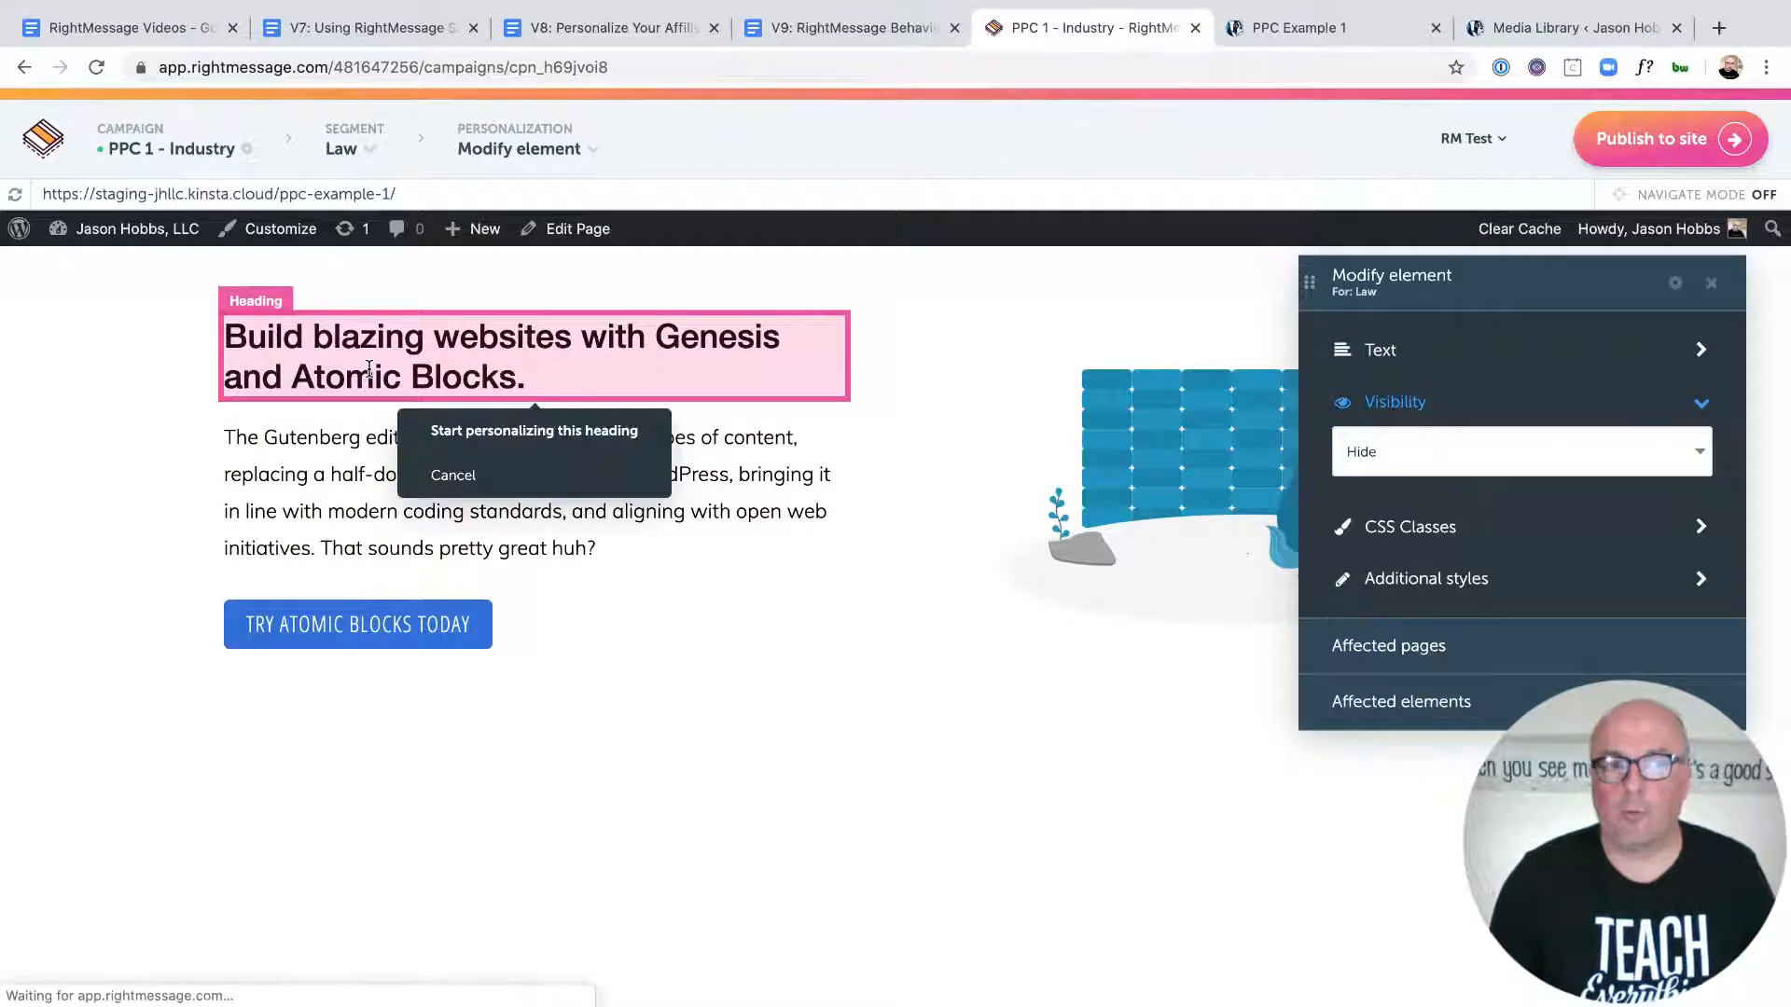
{"action": "left_click", "coordinate": [476, 430]}
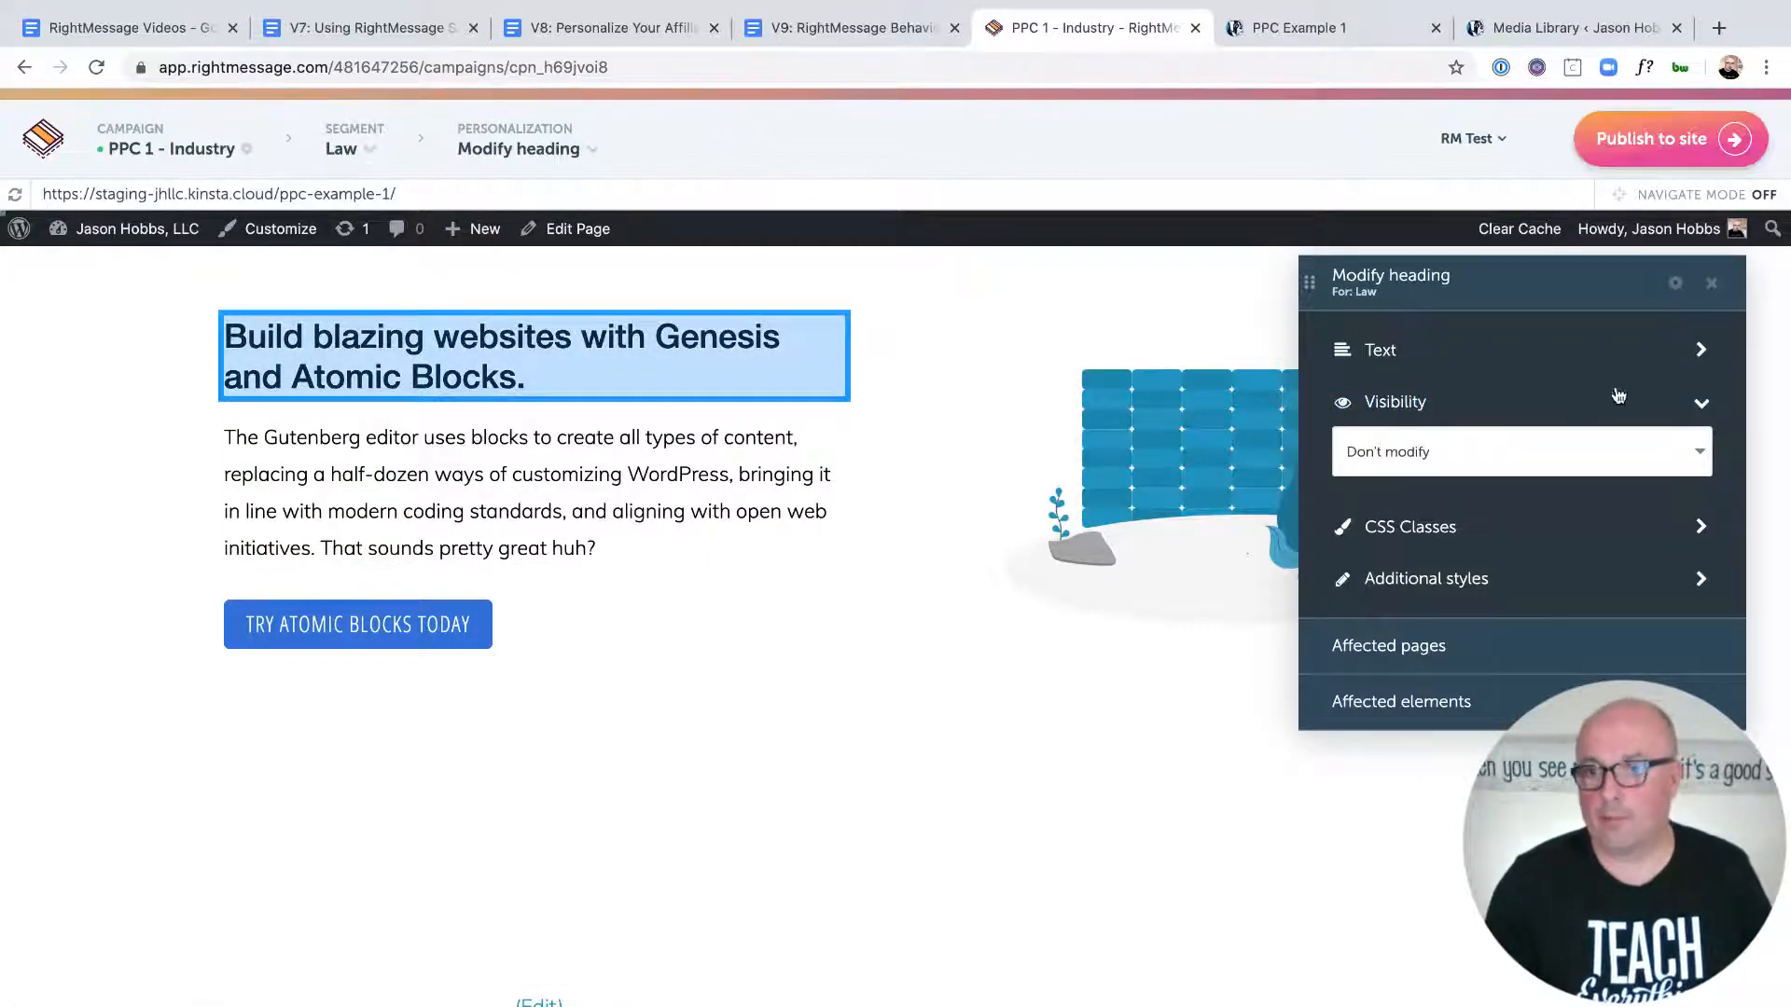
{"action": "left_click", "coordinate": [1701, 402]}
{"action": "left_click", "coordinate": [1460, 343]}
{"action": "left_click", "coordinate": [1429, 477]}
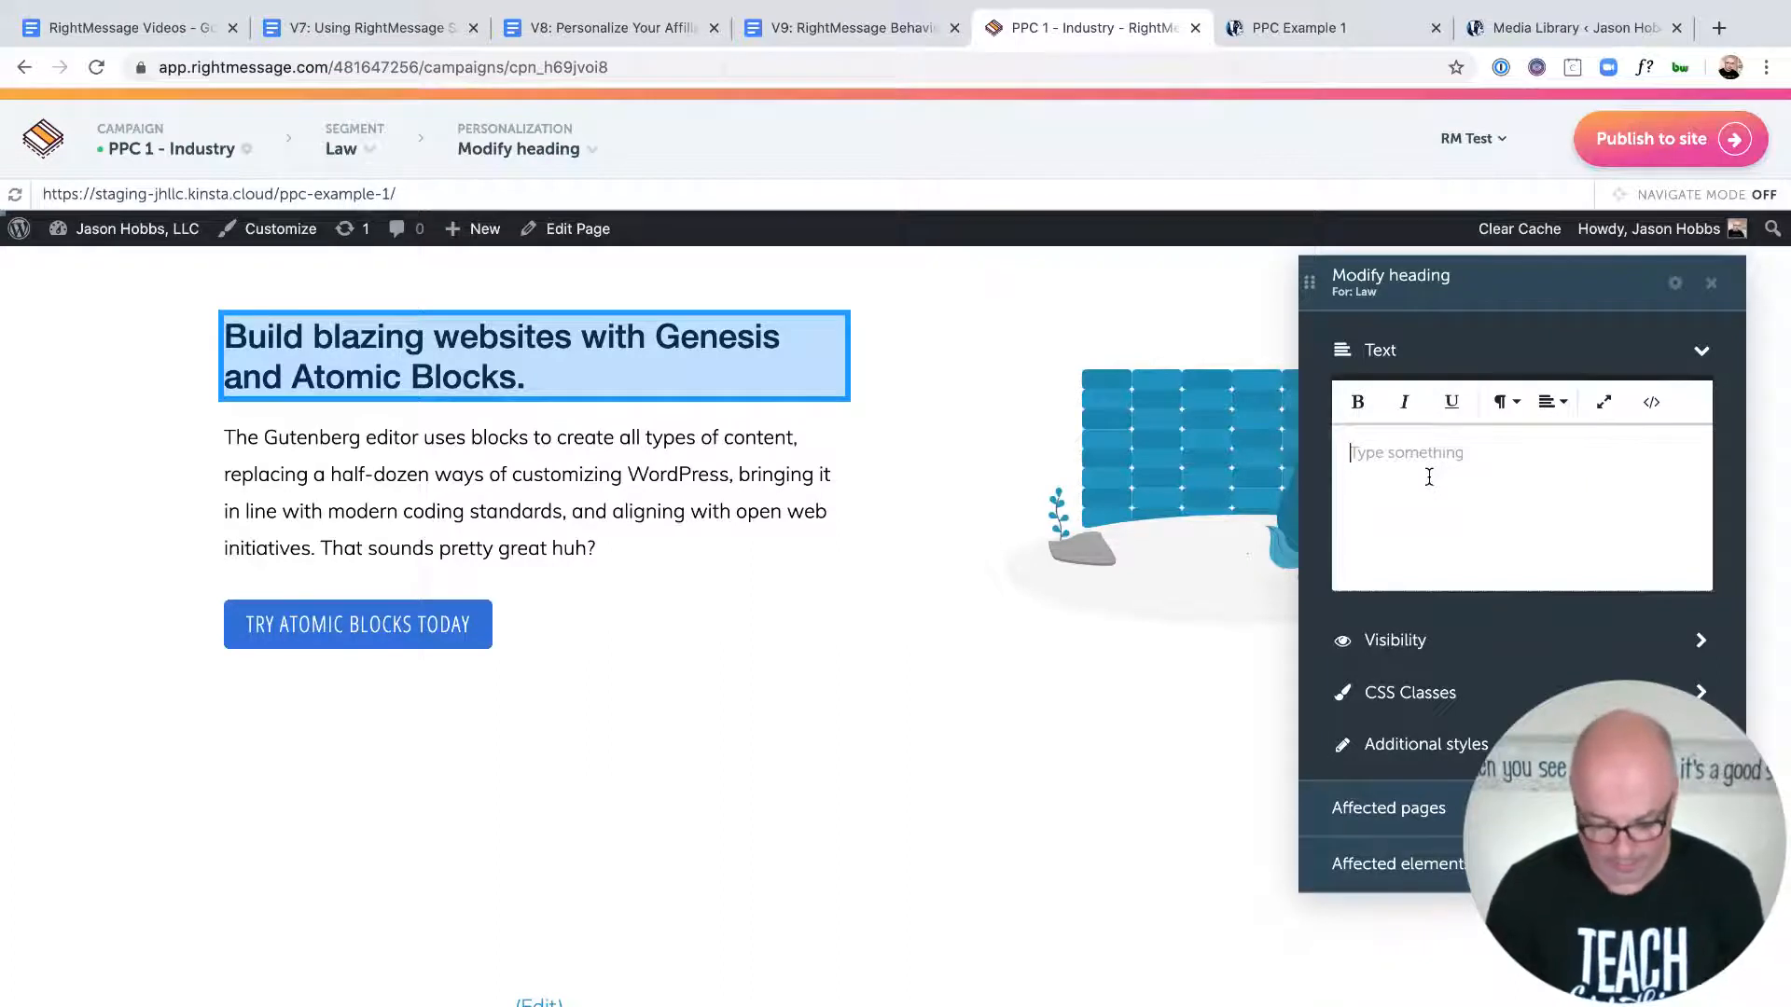
{"action": "type", "text": "Ready to get your"}
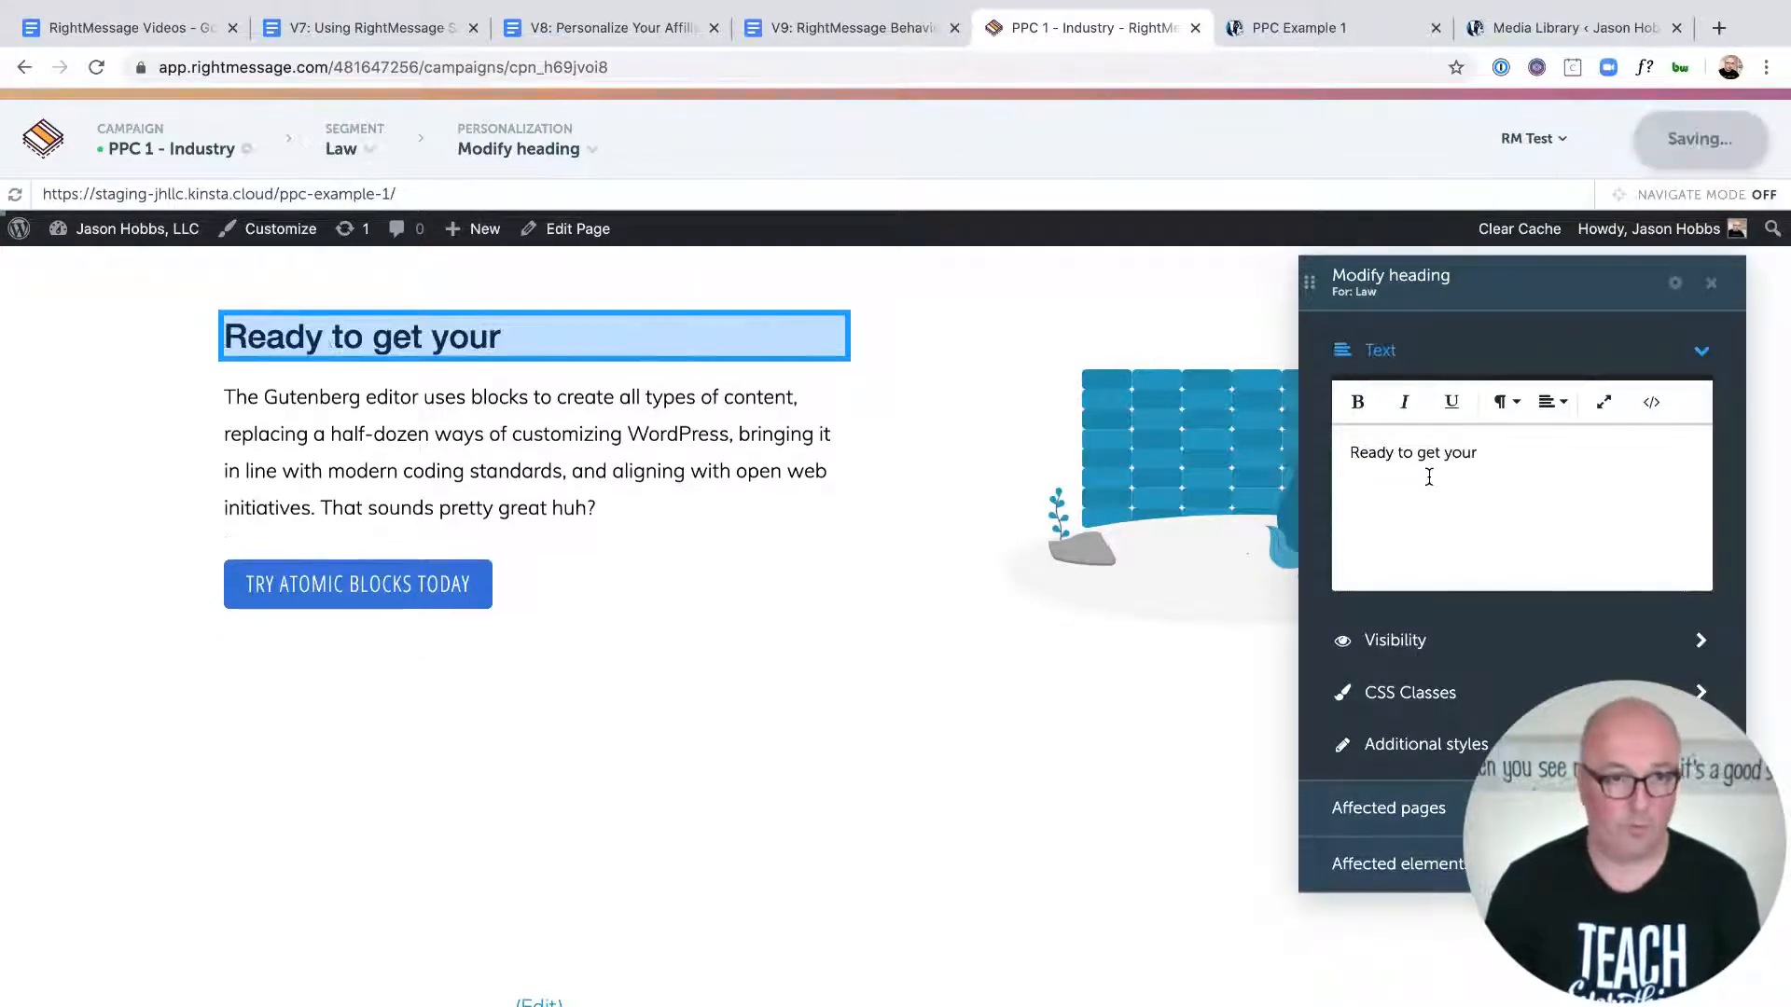
{"action": "type", "text": " Law Practice Rolling"}
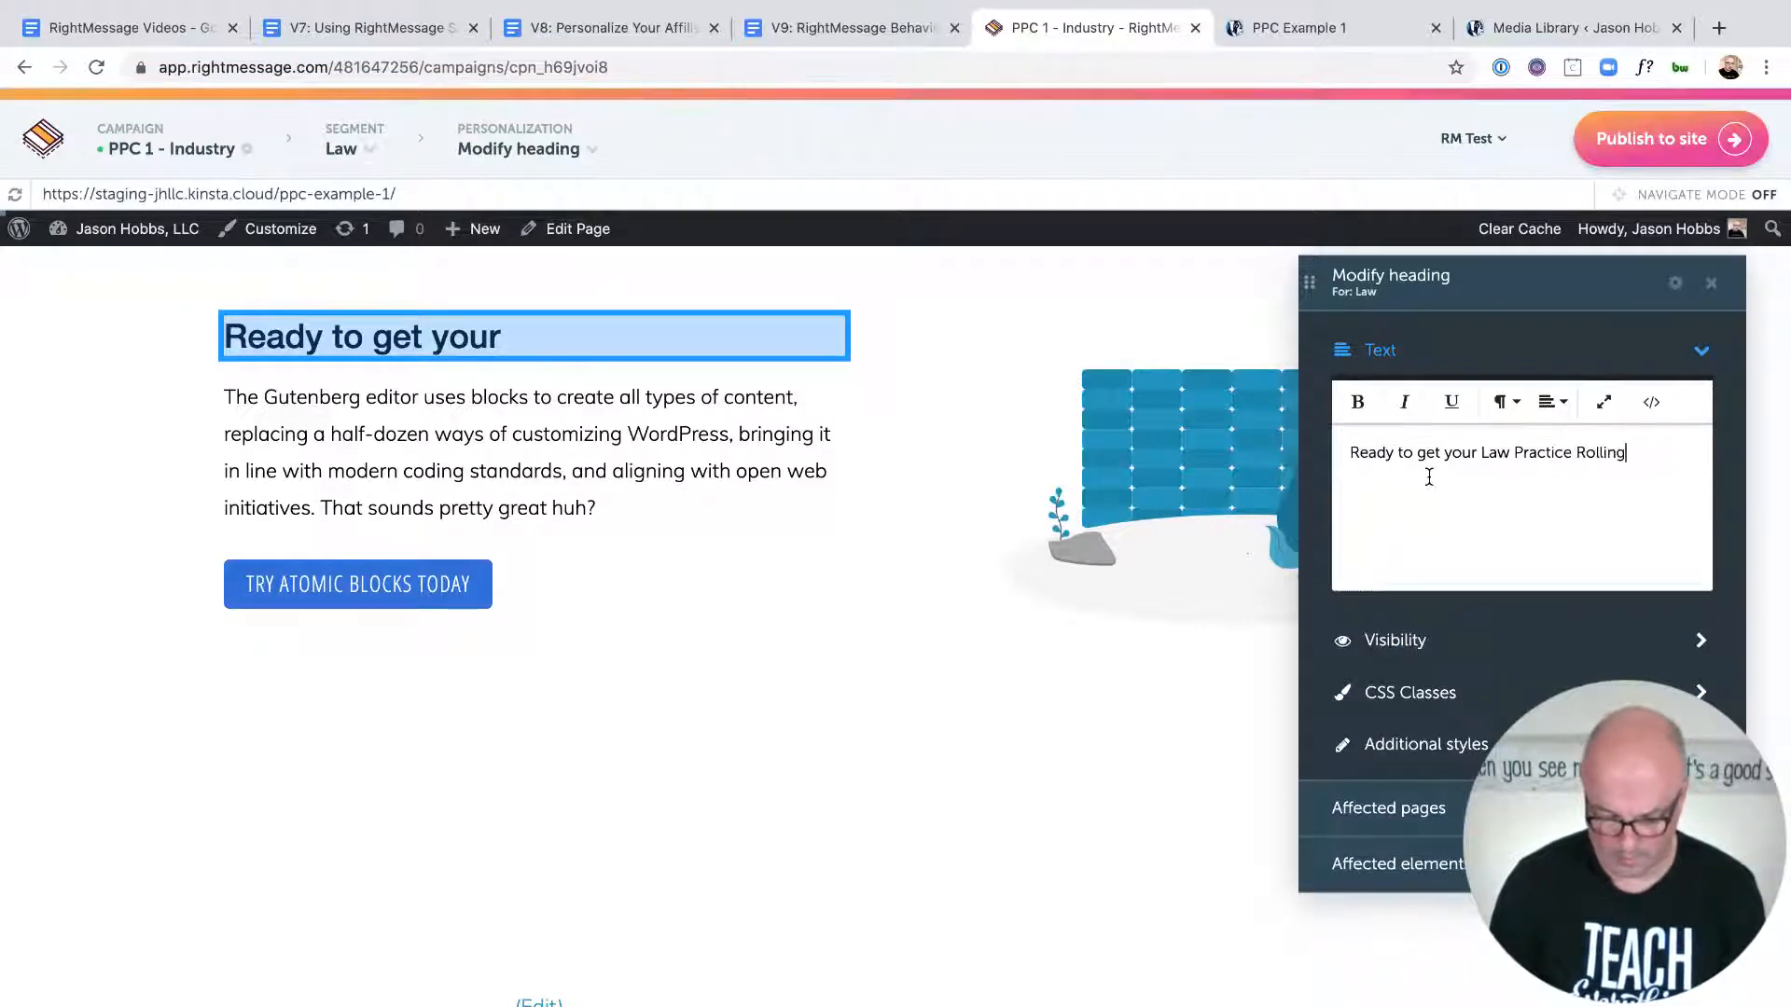
Step: End the Law heading with a question mark and personalize the Try Atomic Blocks link's text as "I'm Ready To Get My Law Practice Rolling!"
{"action": "type", "text": "?"}
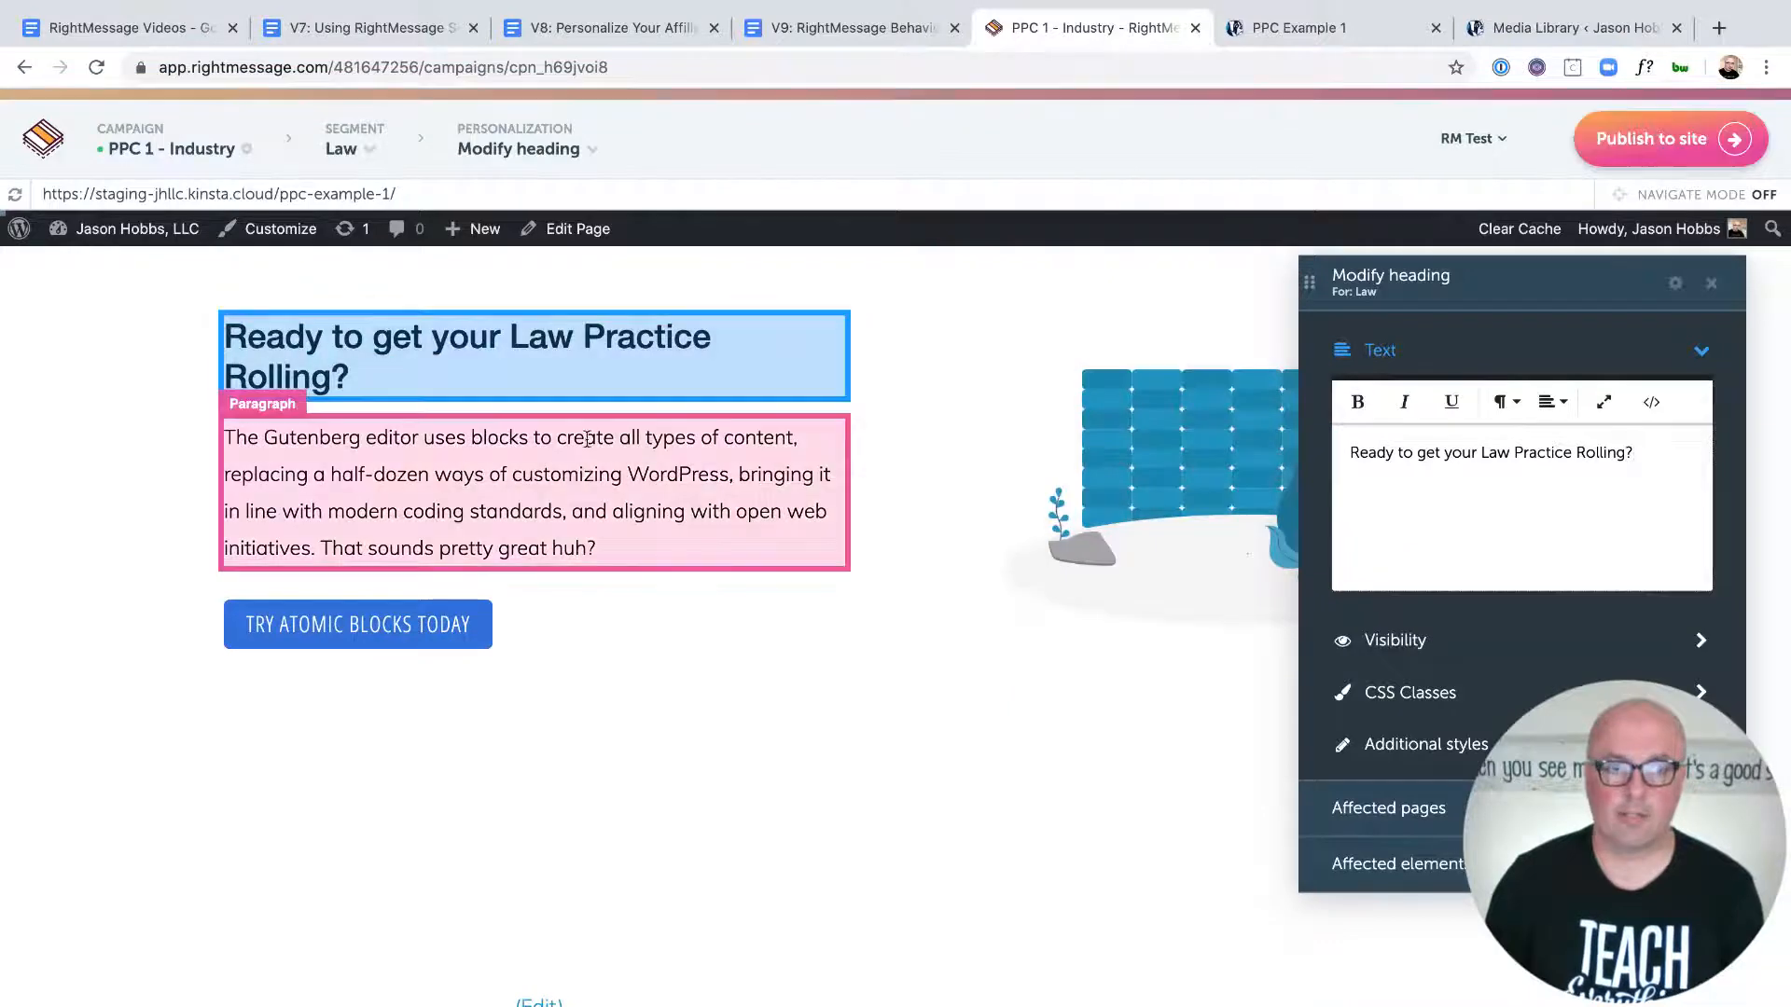
{"action": "left_click", "coordinate": [363, 641]}
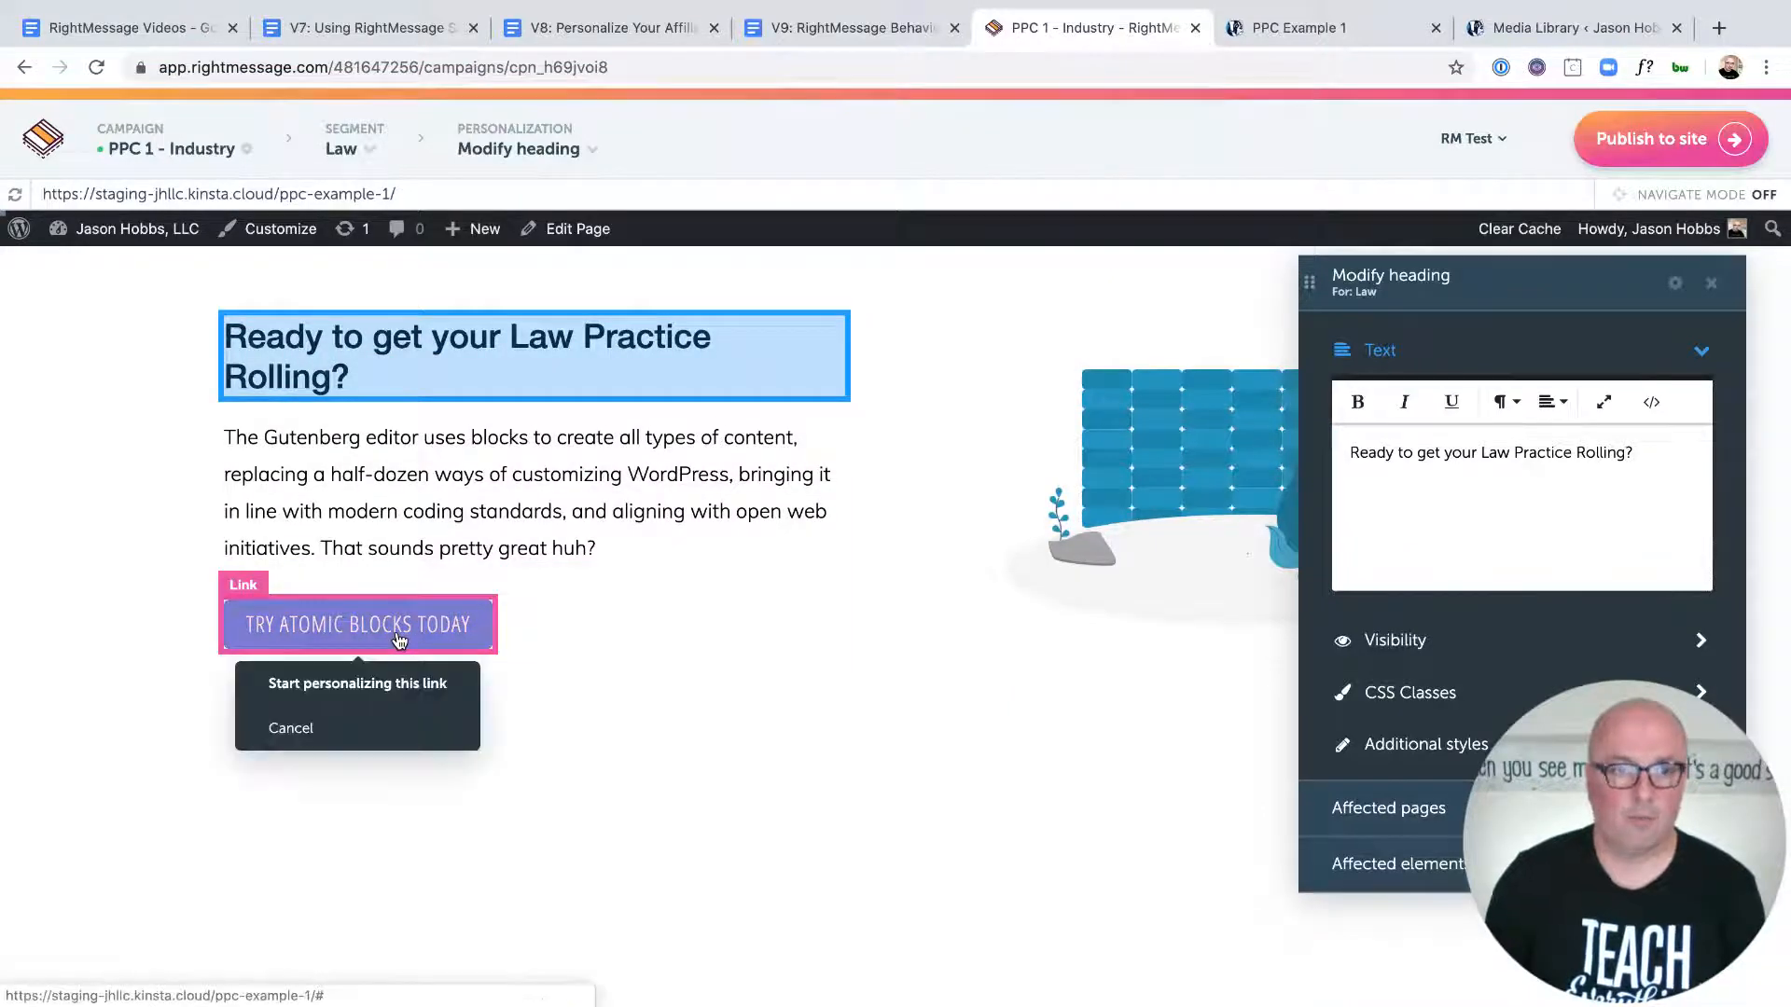
{"action": "left_click", "coordinate": [363, 684]}
{"action": "left_click", "coordinate": [1461, 504]}
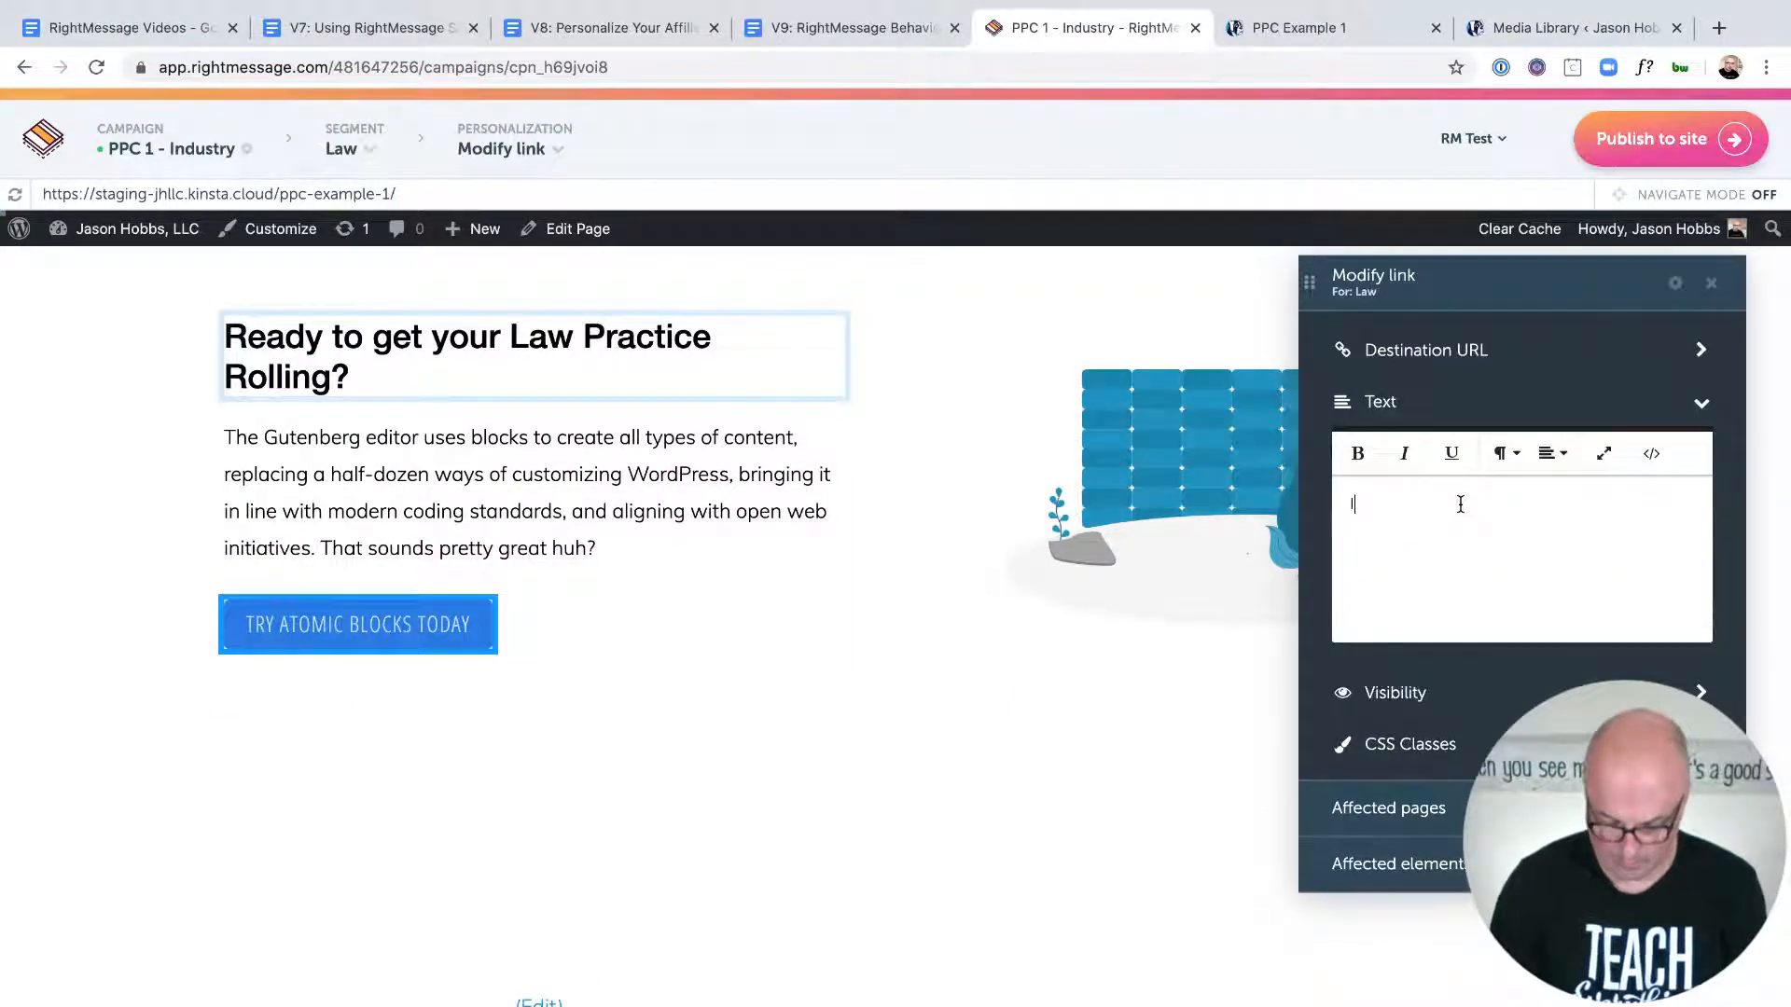
{"action": "type", "text": "I'm Read"}
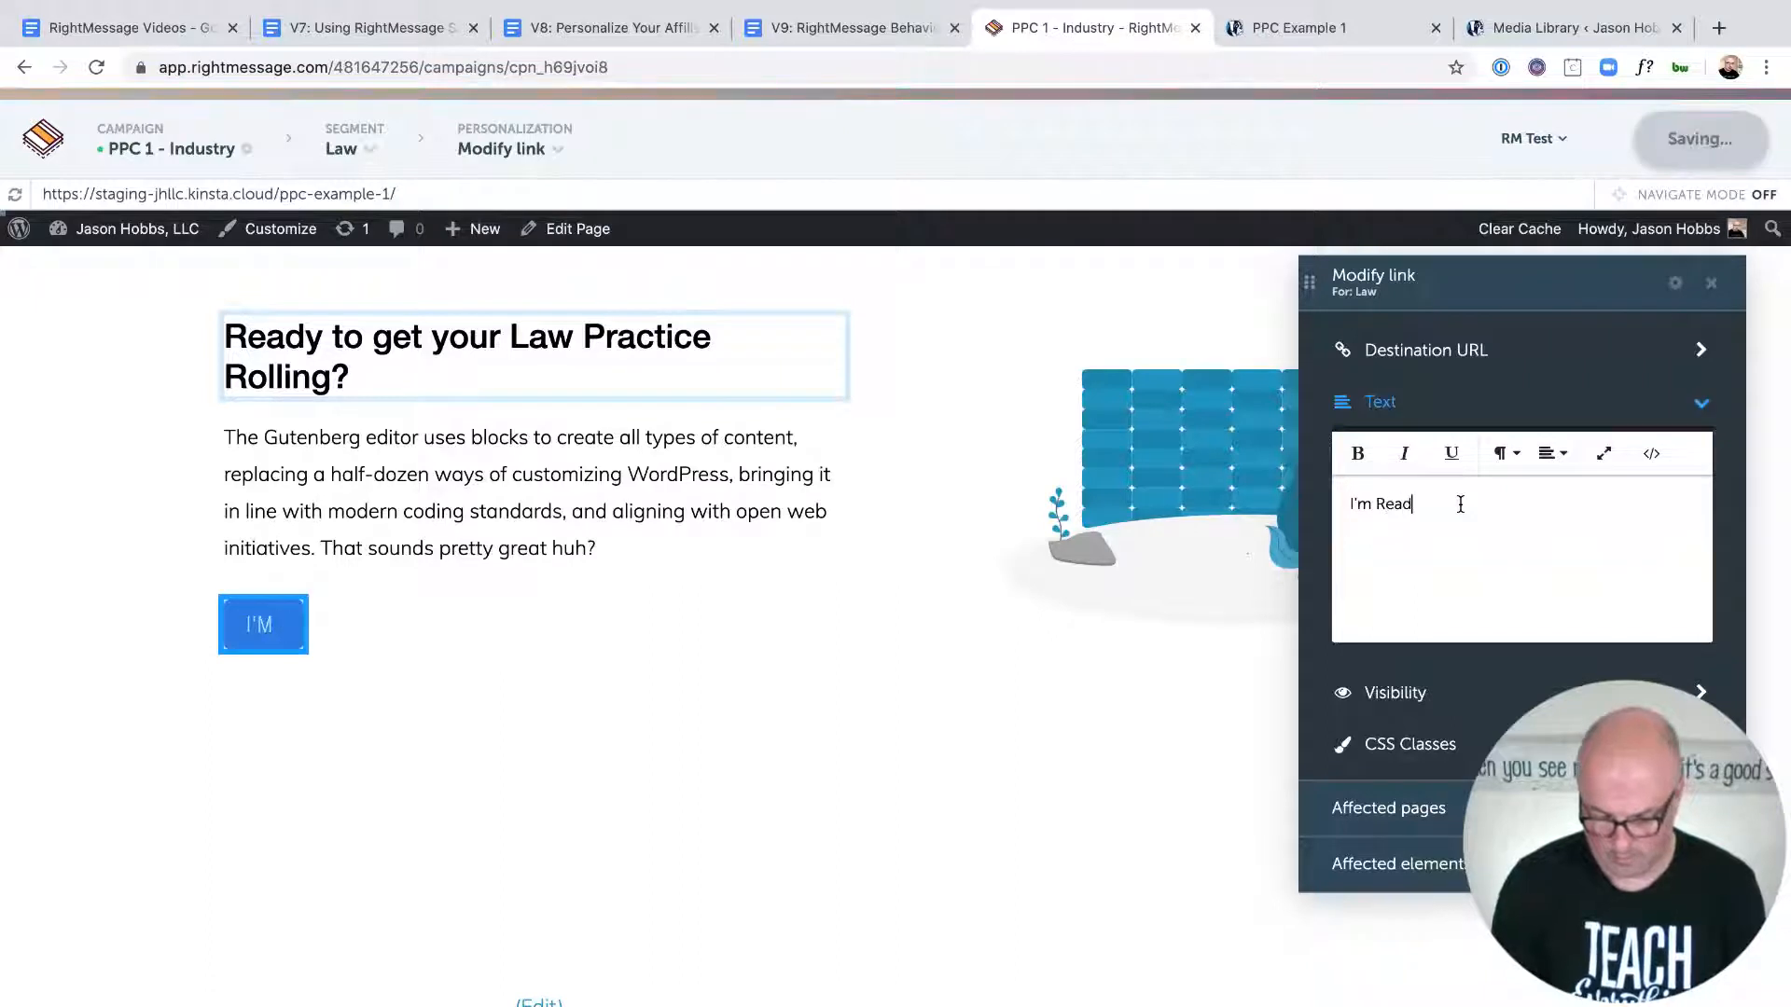
{"action": "type", "text": "y To Get"}
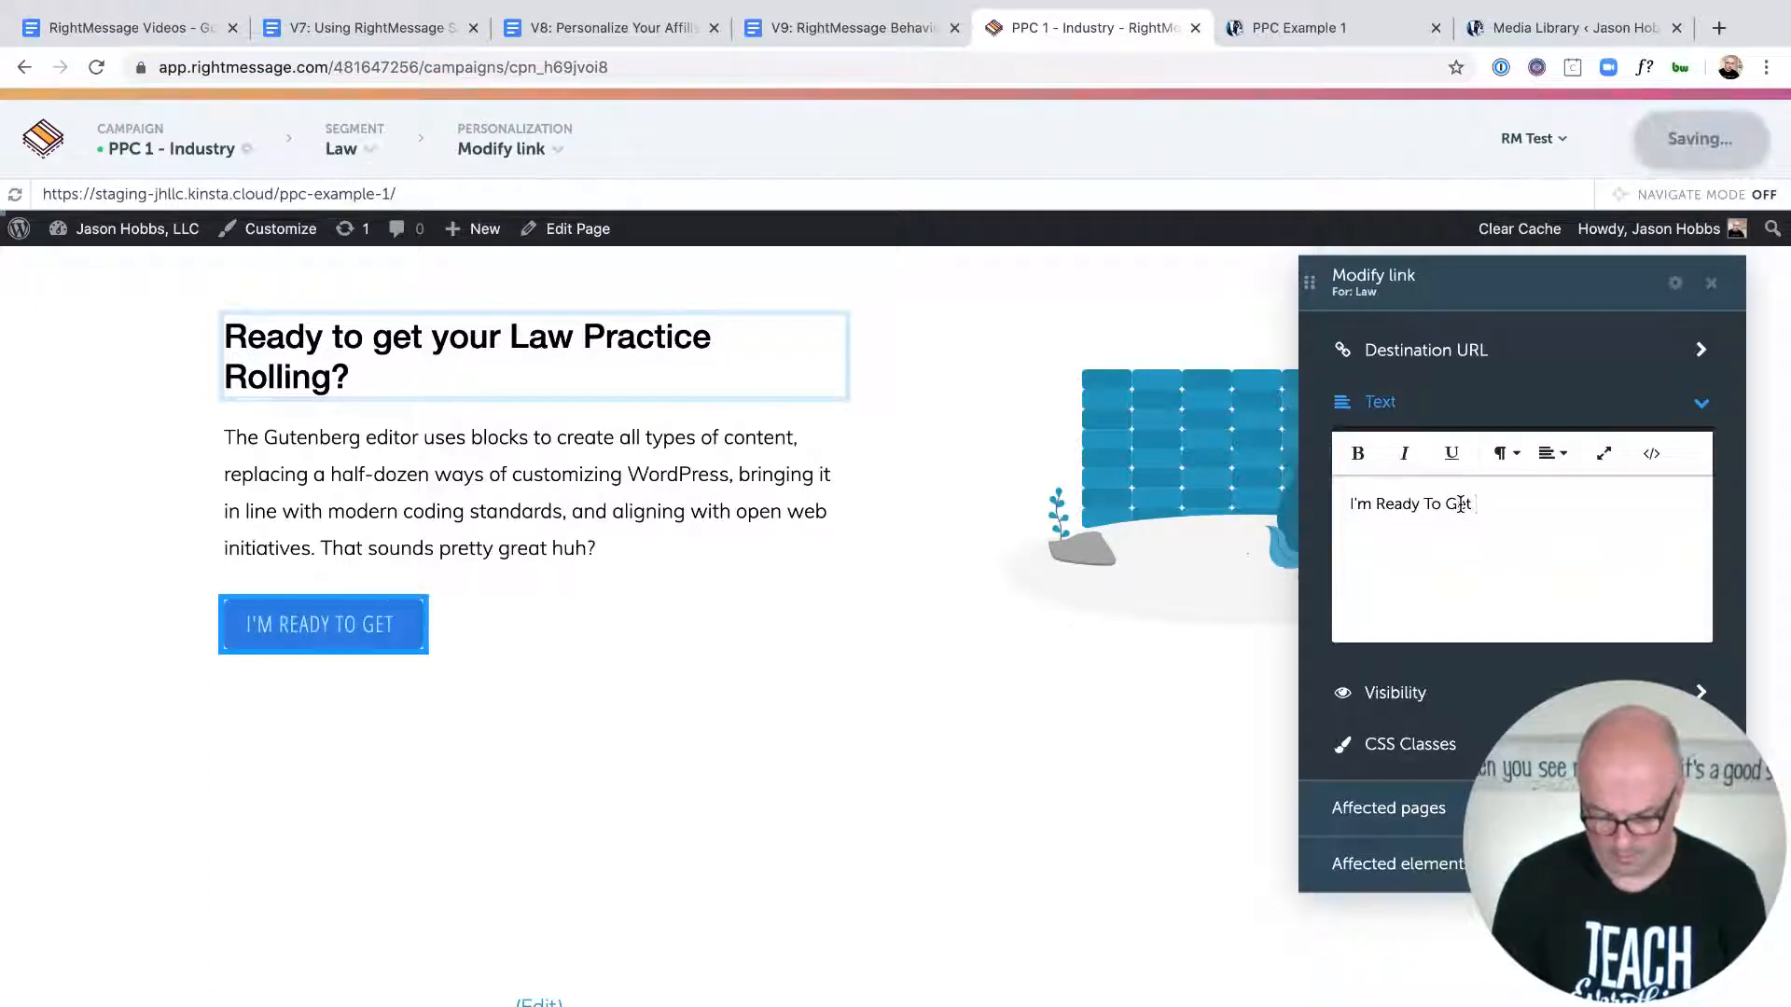
{"action": "type", "text": " My Law Practice Rollin"}
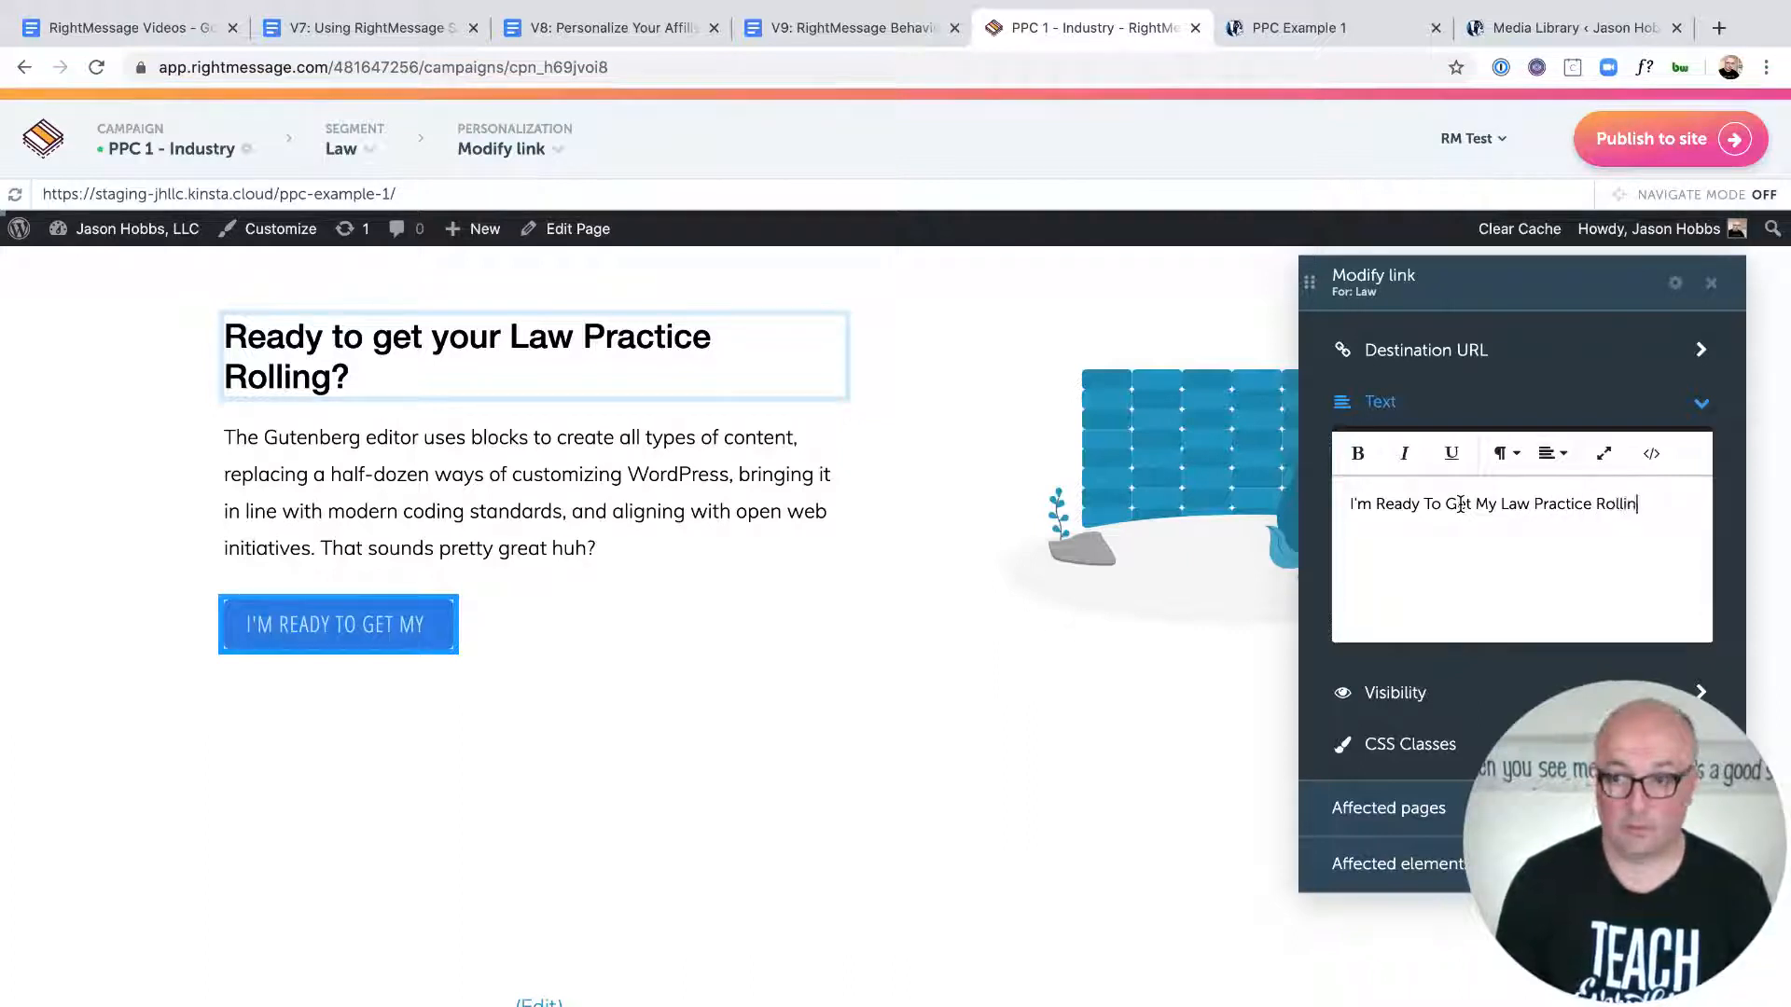
{"action": "type", "text": "g!"}
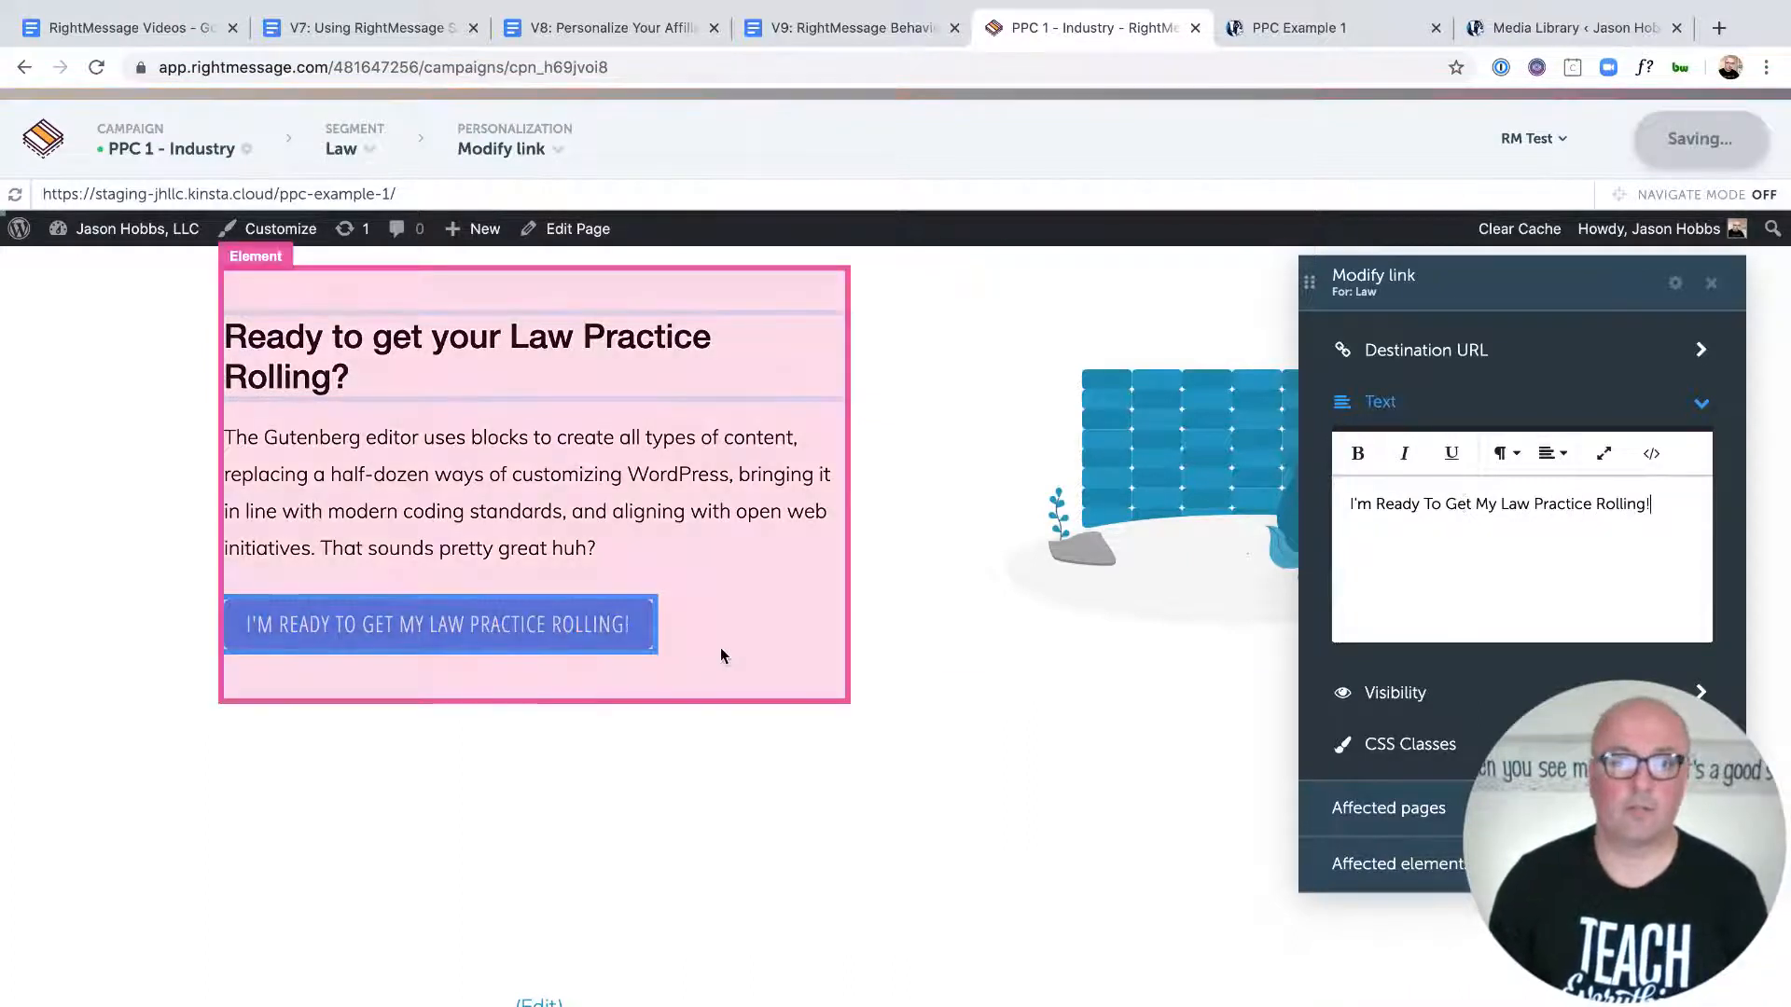
Step: Start personalizing the block-wall illustration for the Law segment and open its image URL setting
{"action": "left_click", "coordinate": [1102, 473]}
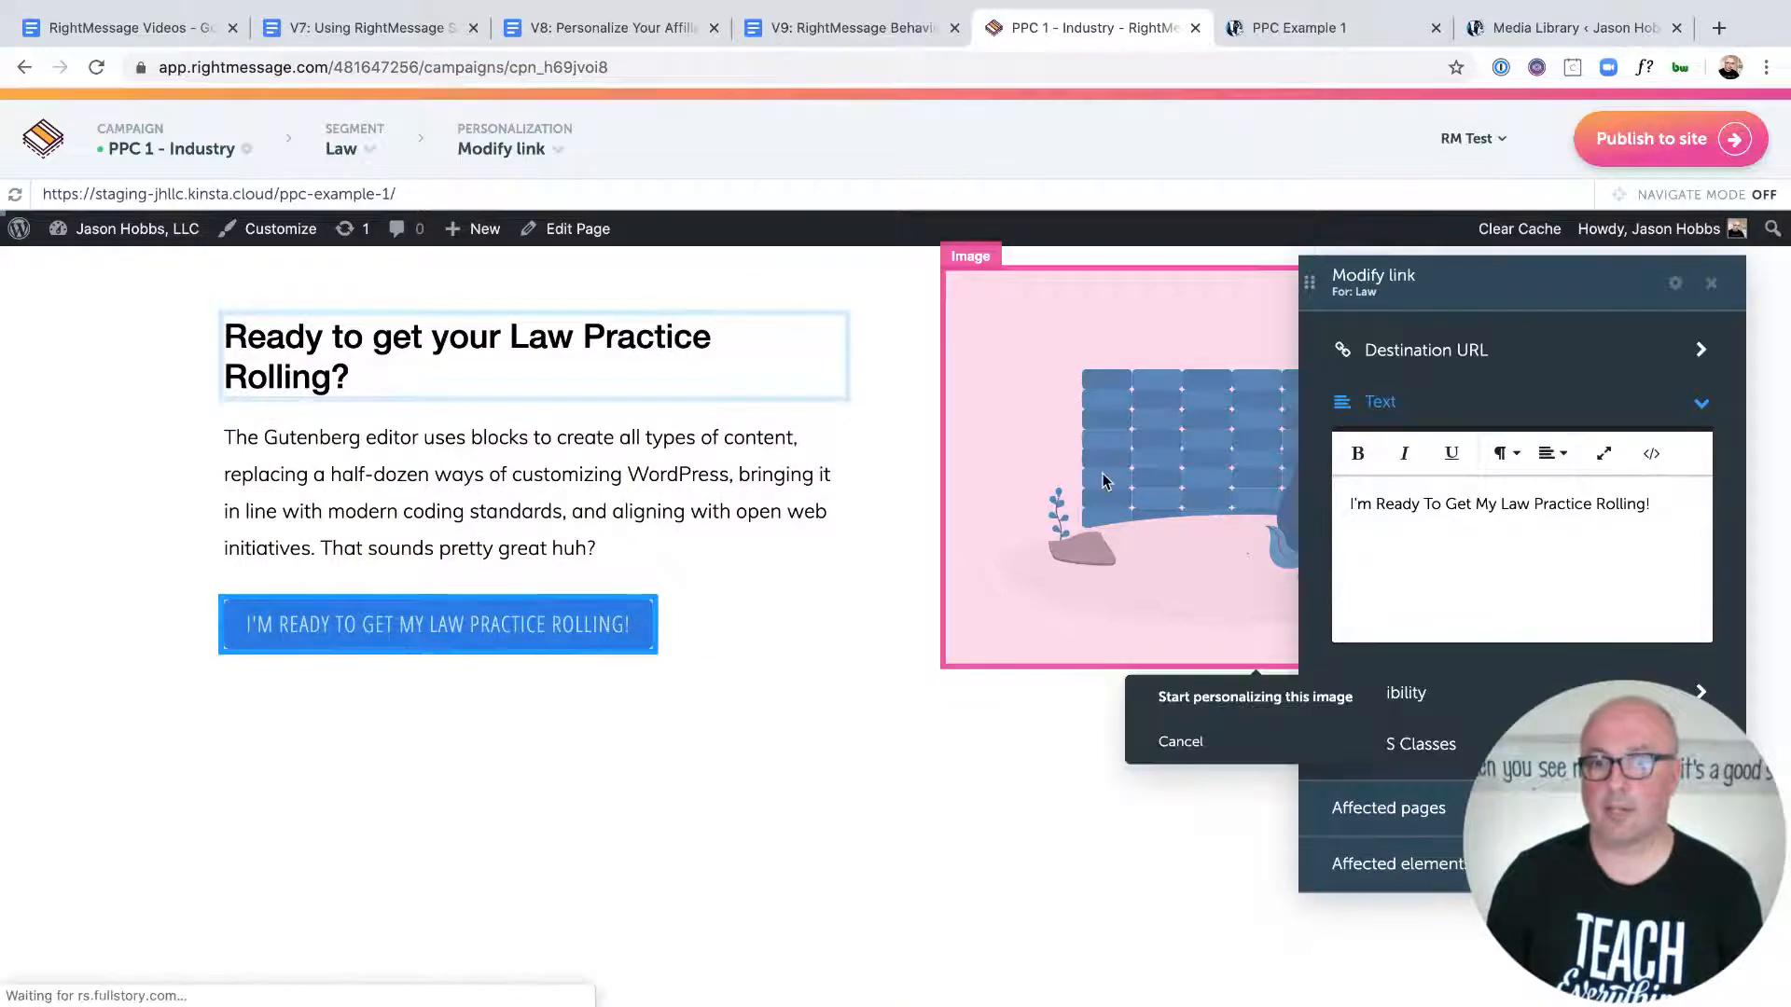
{"action": "left_click", "coordinate": [1176, 698]}
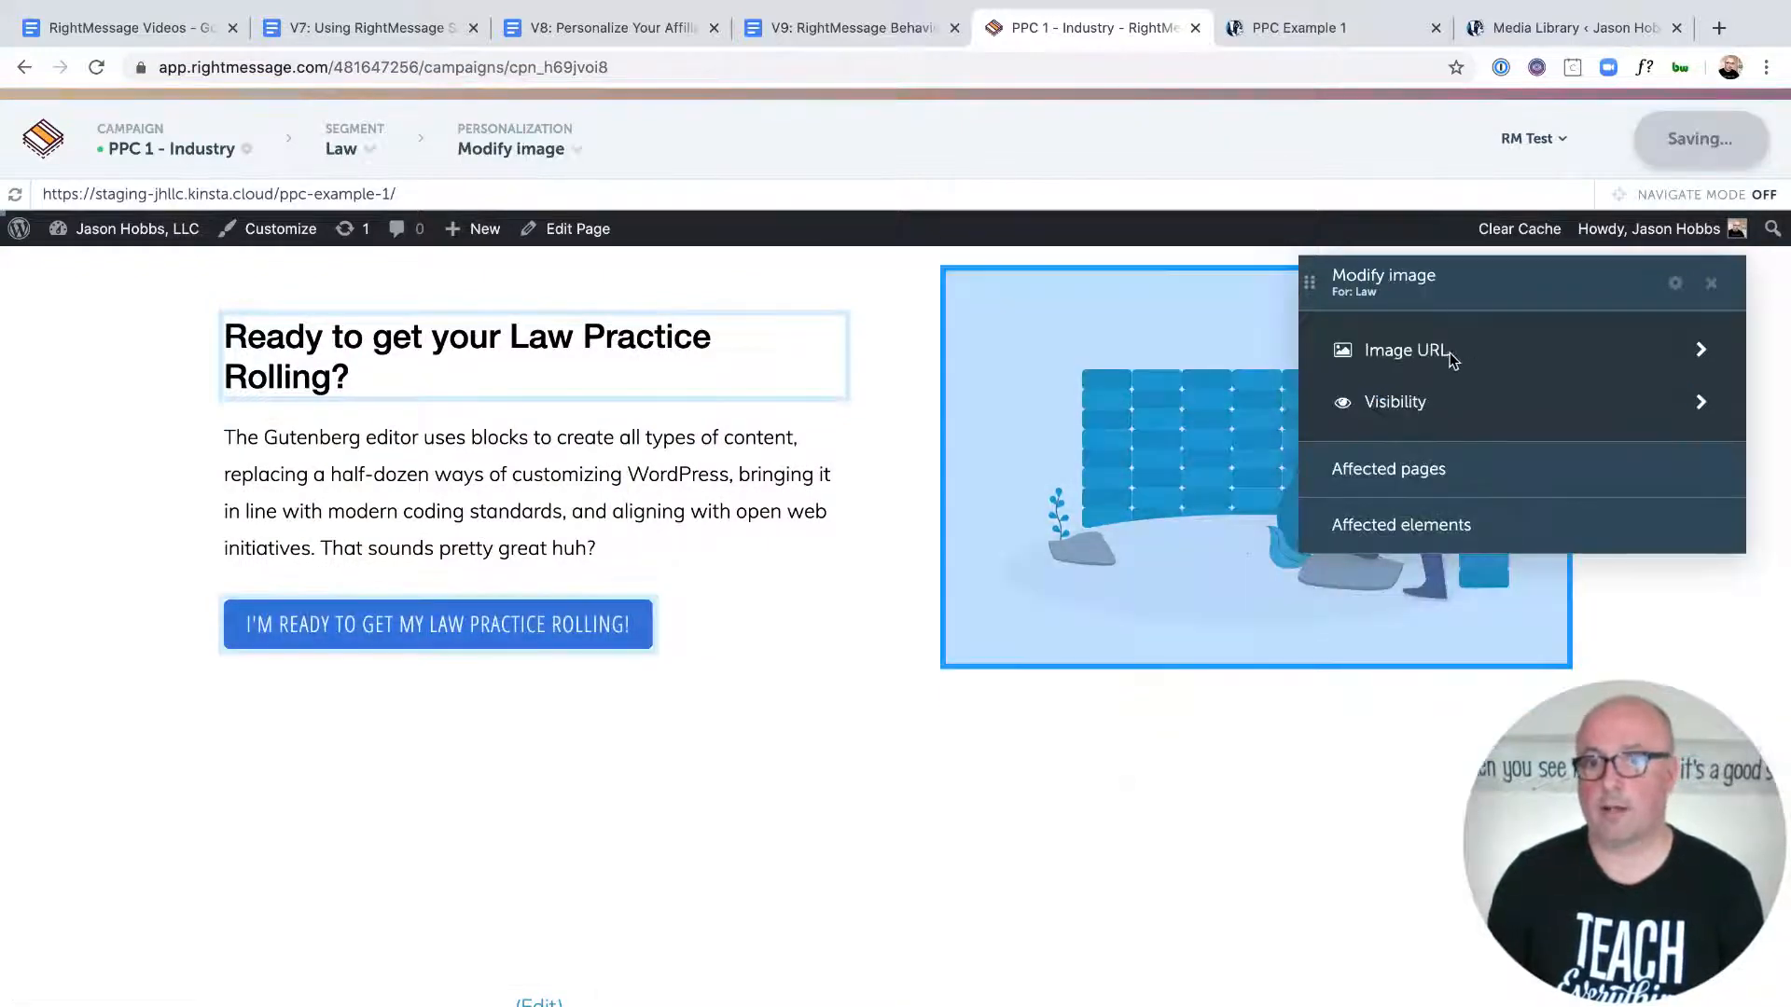
{"action": "left_click", "coordinate": [1448, 351]}
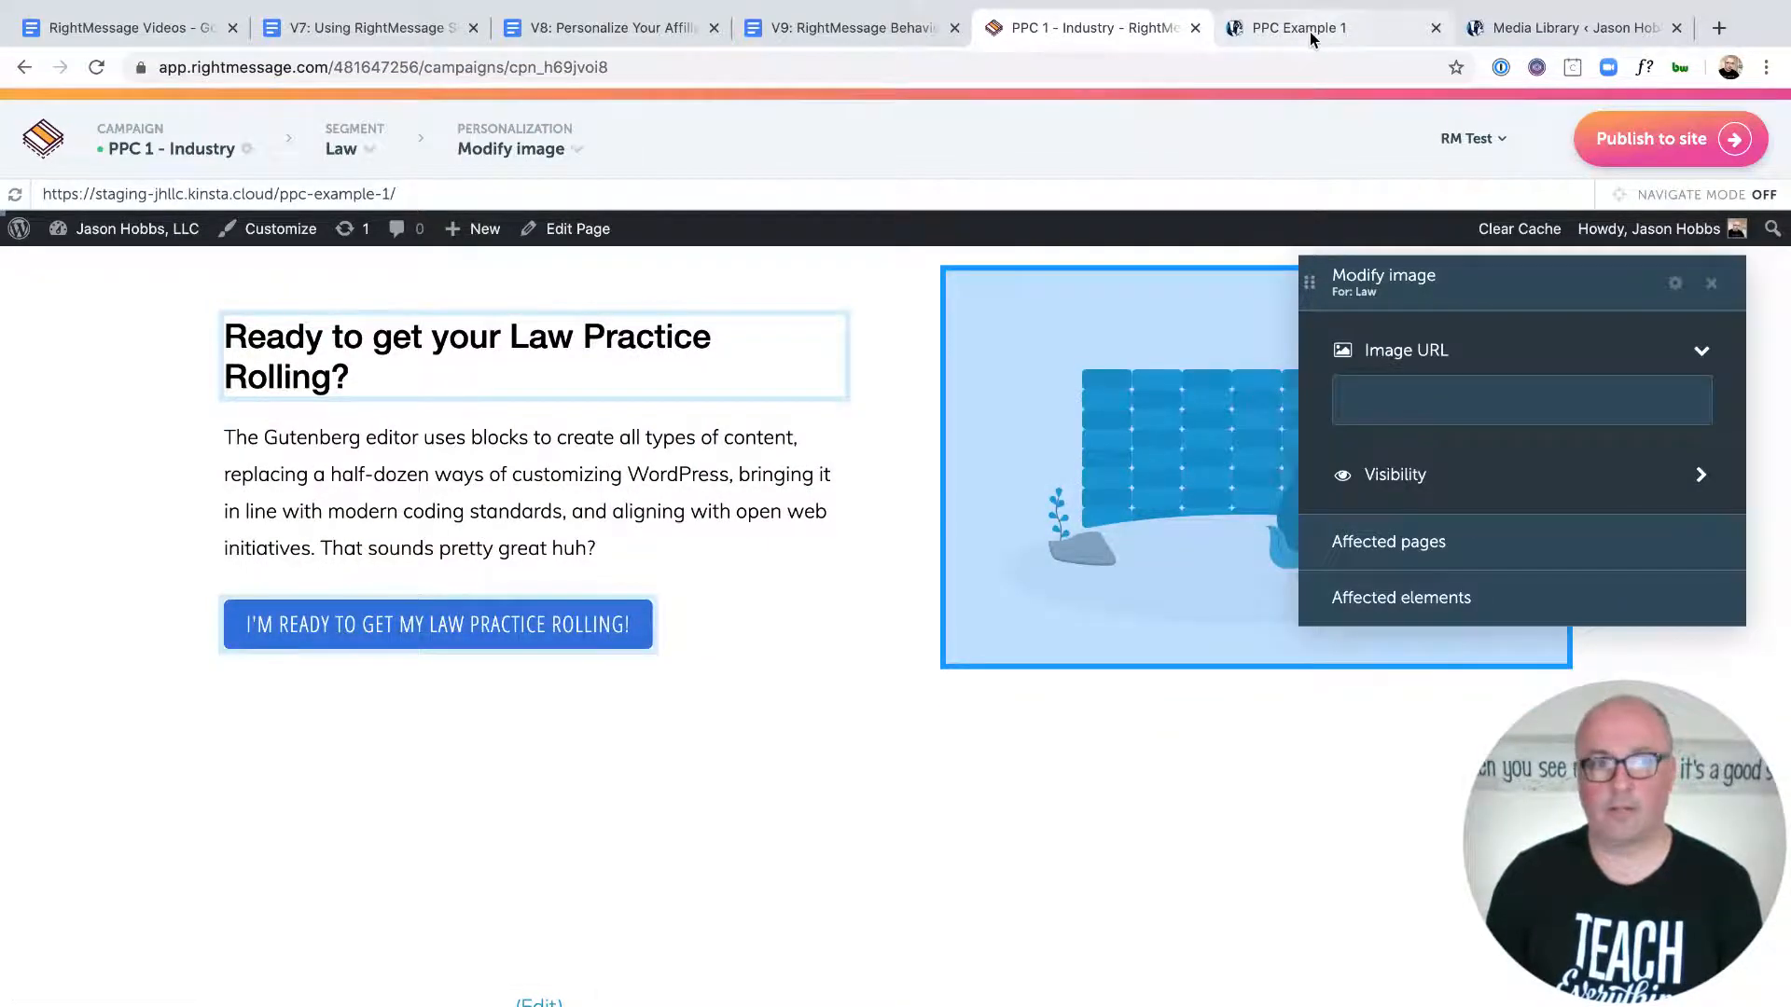
Step: Find the curved library bookshelf photo in the WordPress Media Library and copy its file link
{"action": "left_click", "coordinate": [1308, 31]}
{"action": "left_click", "coordinate": [1592, 21]}
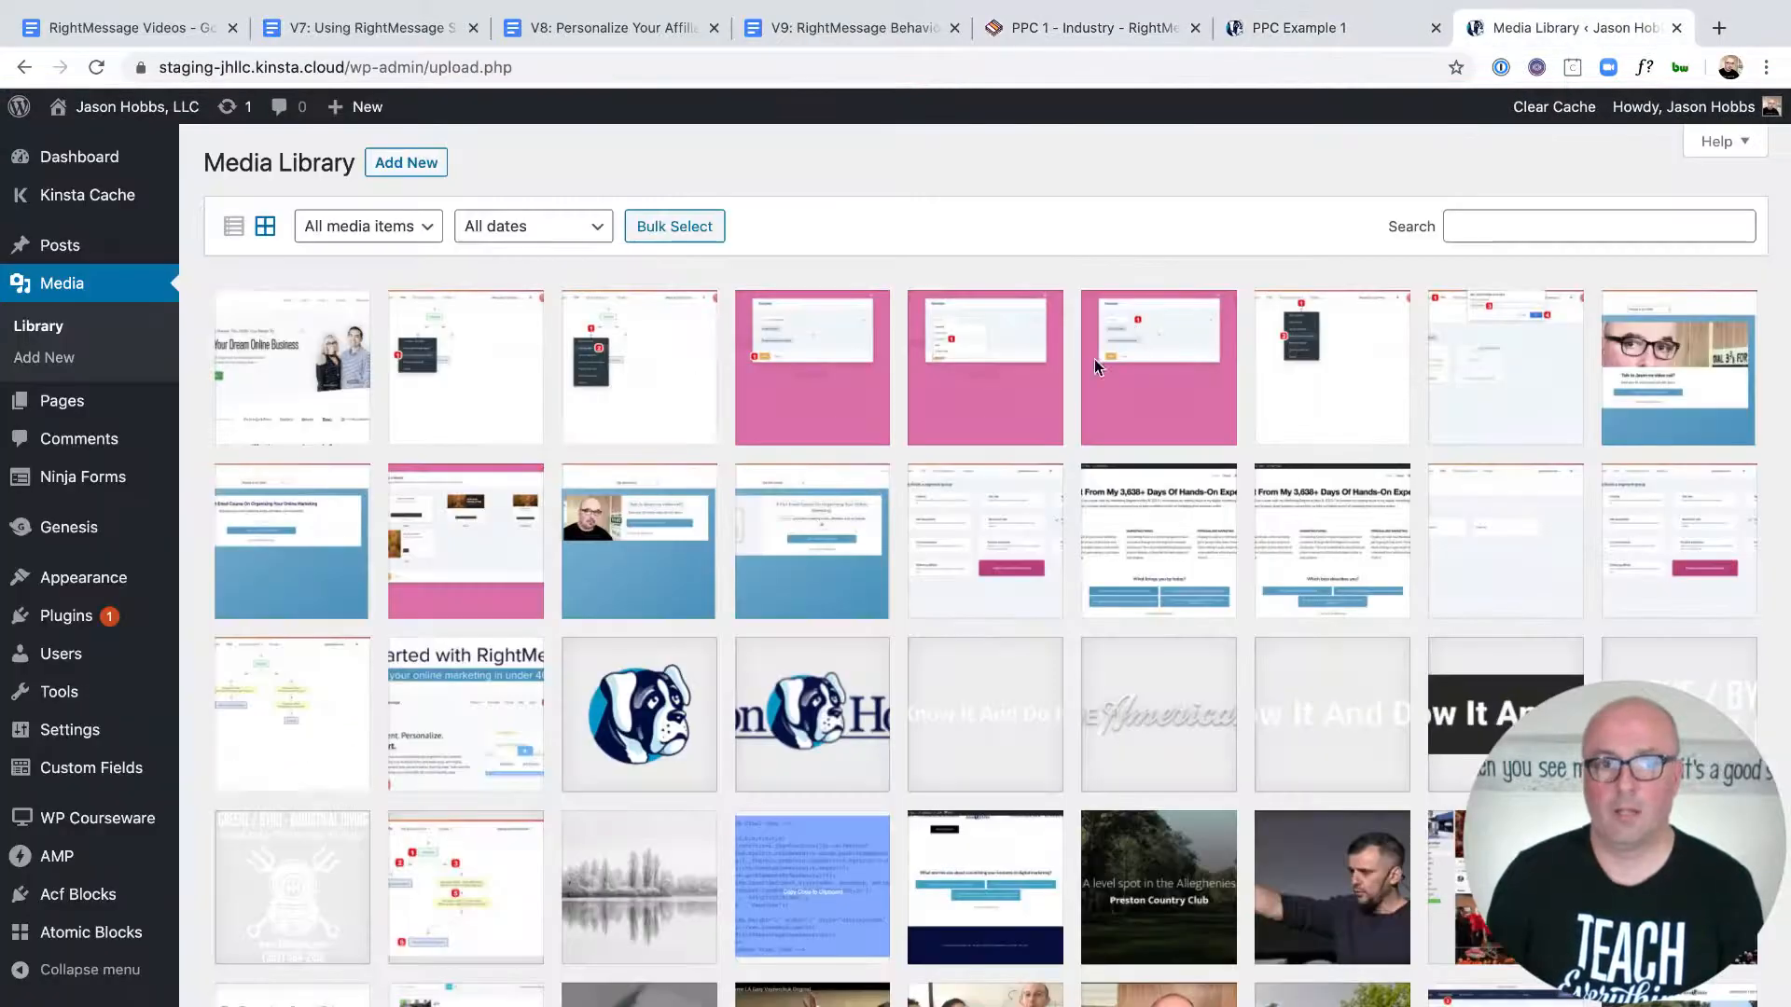
{"action": "scroll", "coordinate": [1073, 391], "scroll_direction": "down", "scroll_amount": 8}
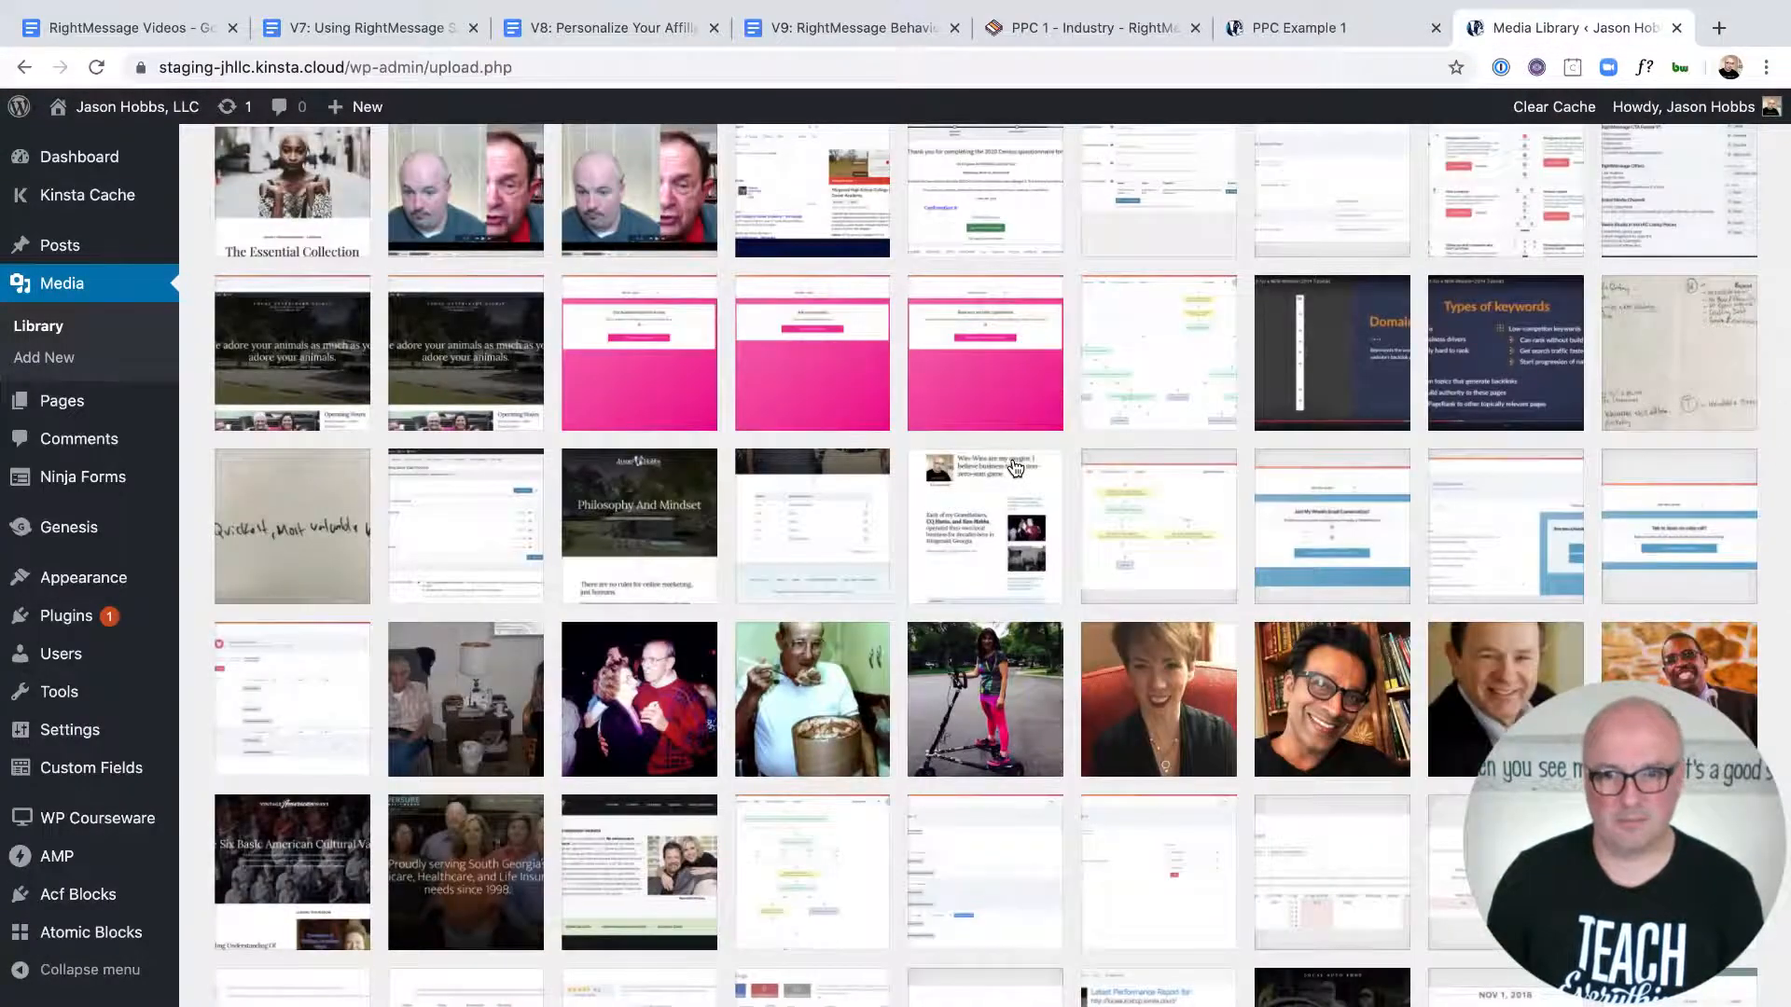
{"action": "scroll", "coordinate": [1015, 467], "scroll_direction": "down", "scroll_amount": 2}
{"action": "scroll", "coordinate": [1015, 466], "scroll_direction": "up", "scroll_amount": 5}
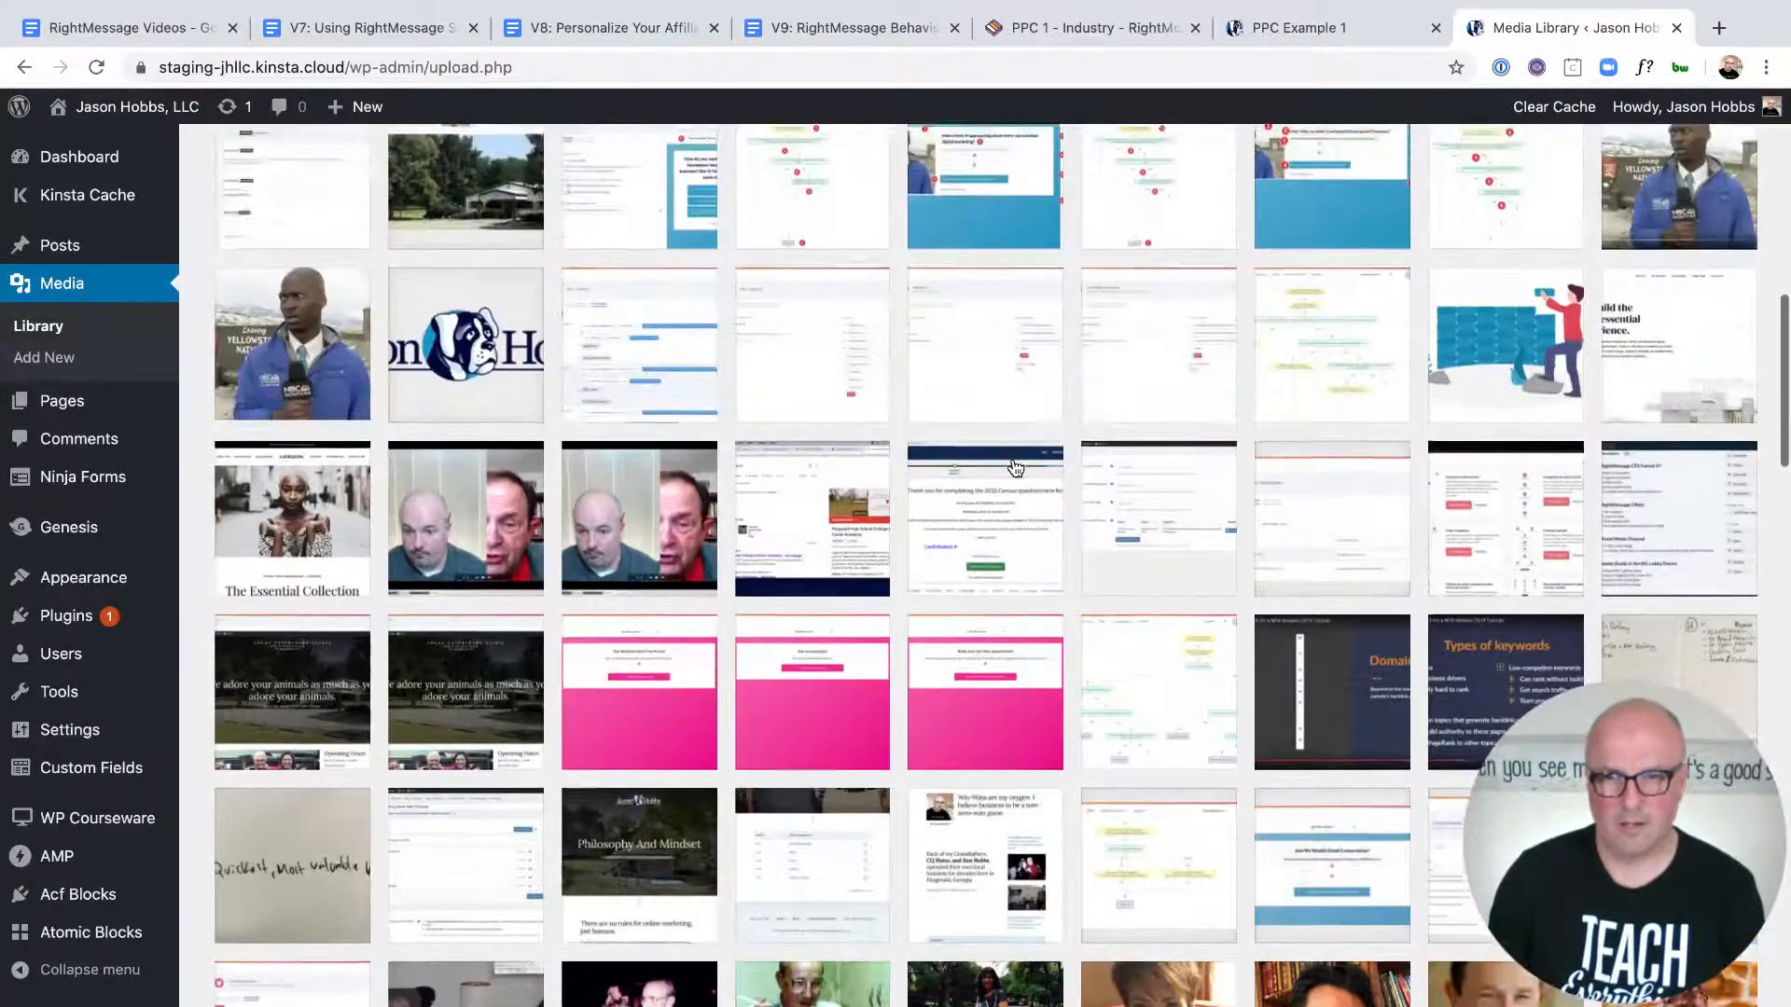
{"action": "scroll", "coordinate": [1015, 467], "scroll_direction": "up", "scroll_amount": 3}
{"action": "scroll", "coordinate": [1014, 466], "scroll_direction": "down", "scroll_amount": 10}
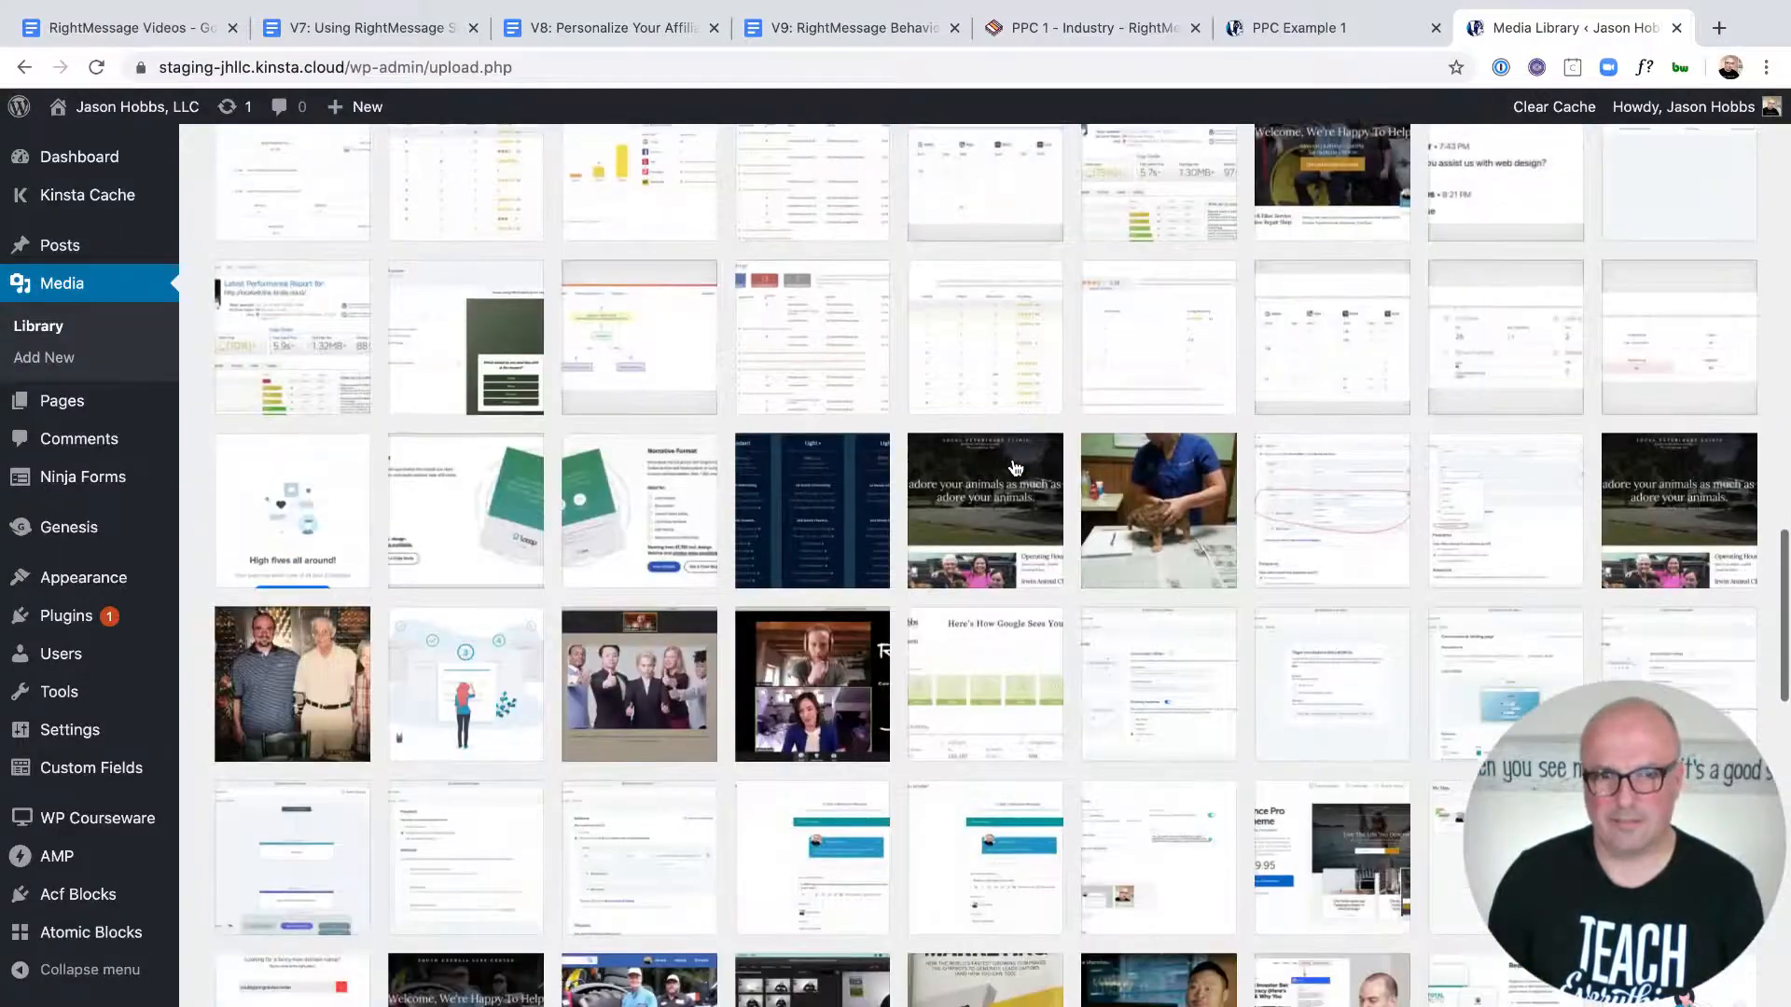
{"action": "scroll", "coordinate": [1015, 466], "scroll_direction": "down", "scroll_amount": 15}
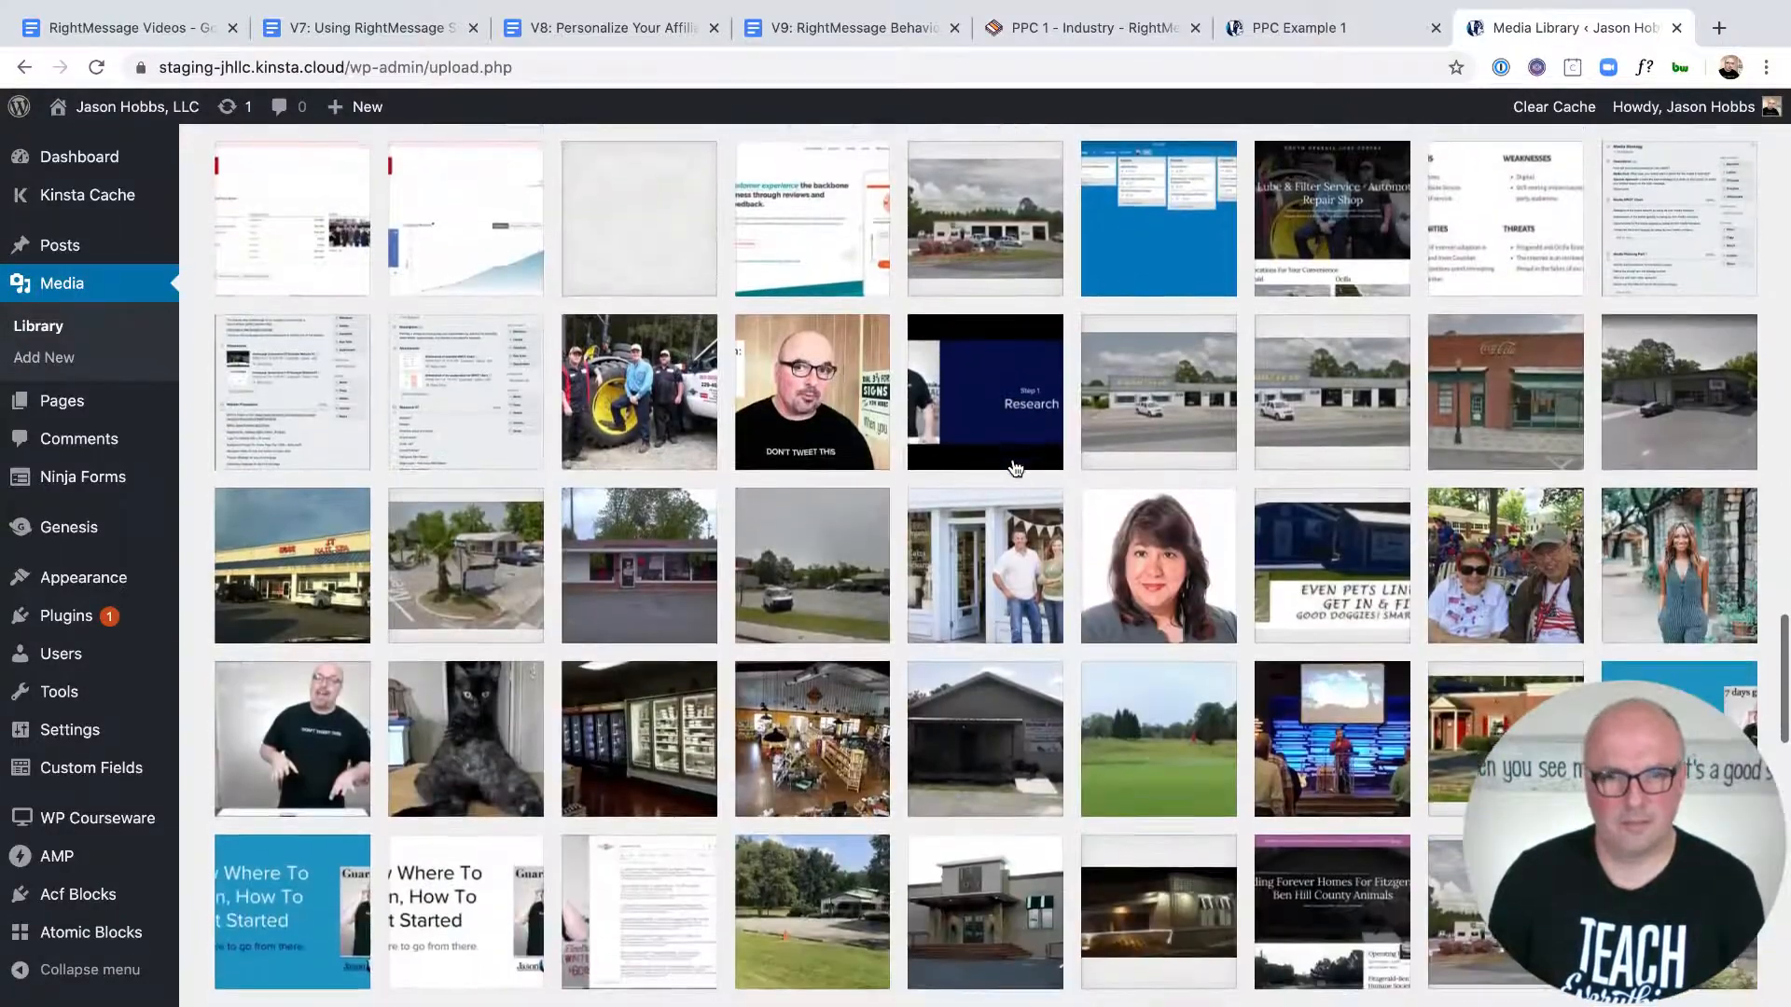
{"action": "scroll", "coordinate": [1015, 466], "scroll_direction": "down", "scroll_amount": 7}
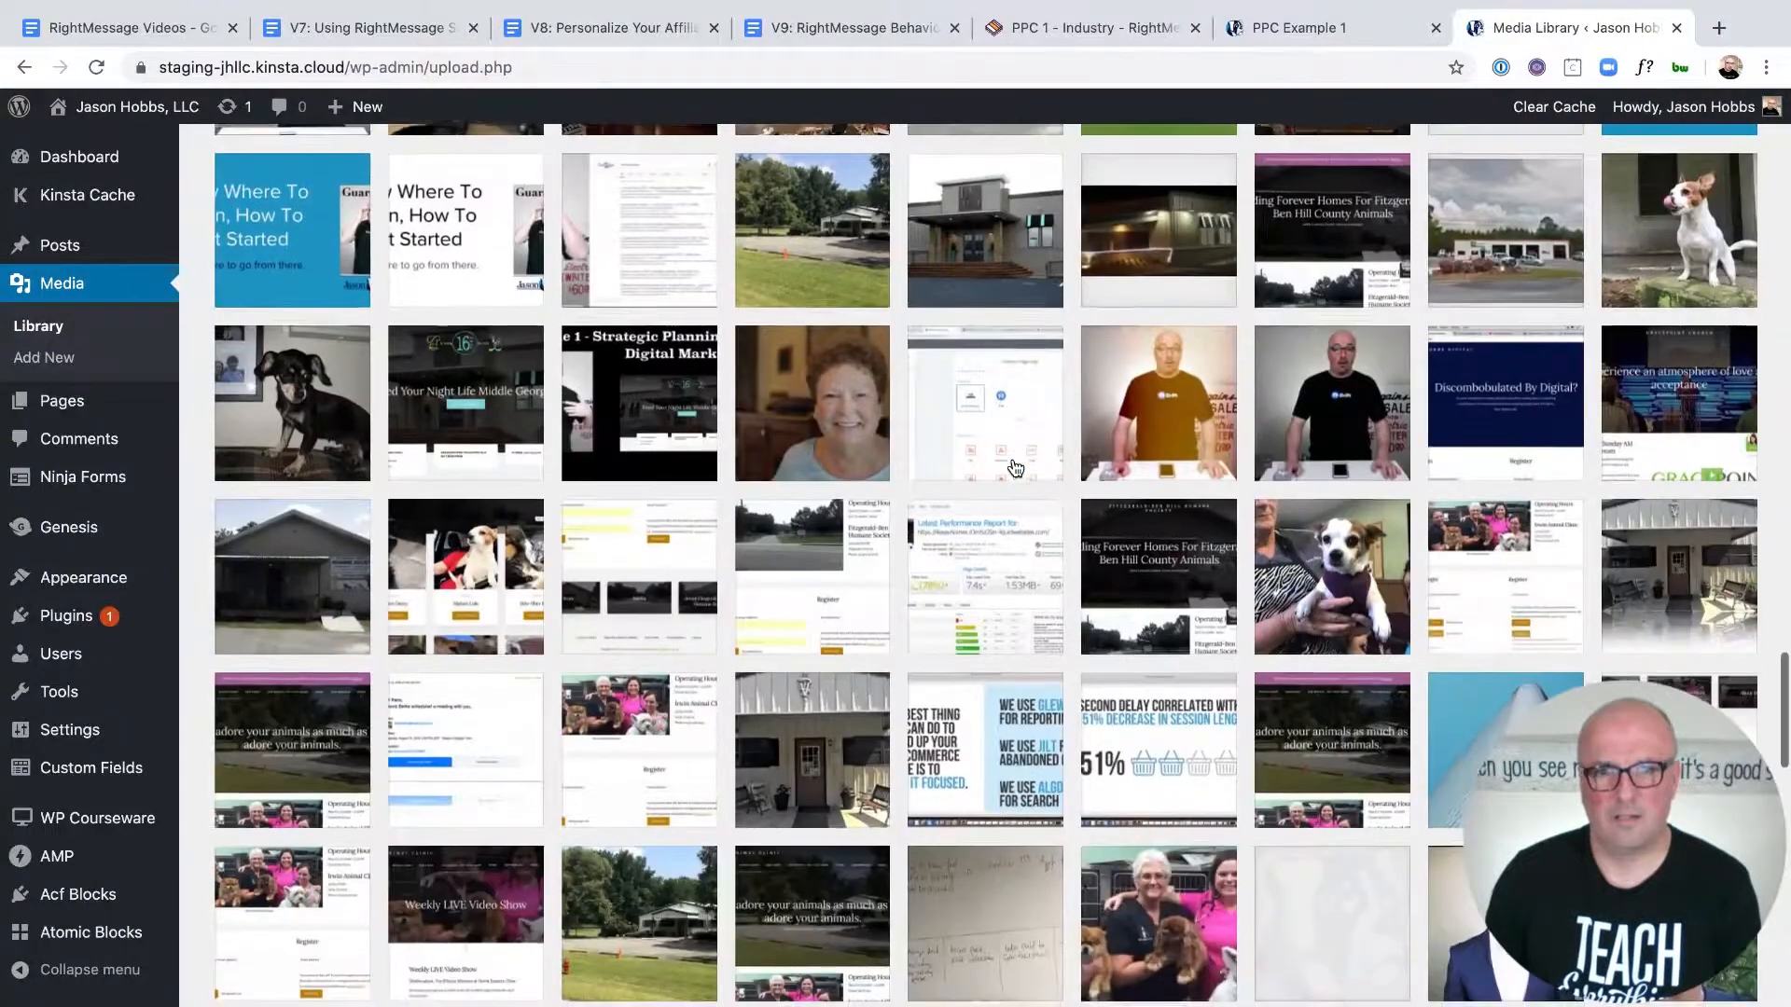
{"action": "scroll", "coordinate": [1015, 466], "scroll_direction": "down", "scroll_amount": 5}
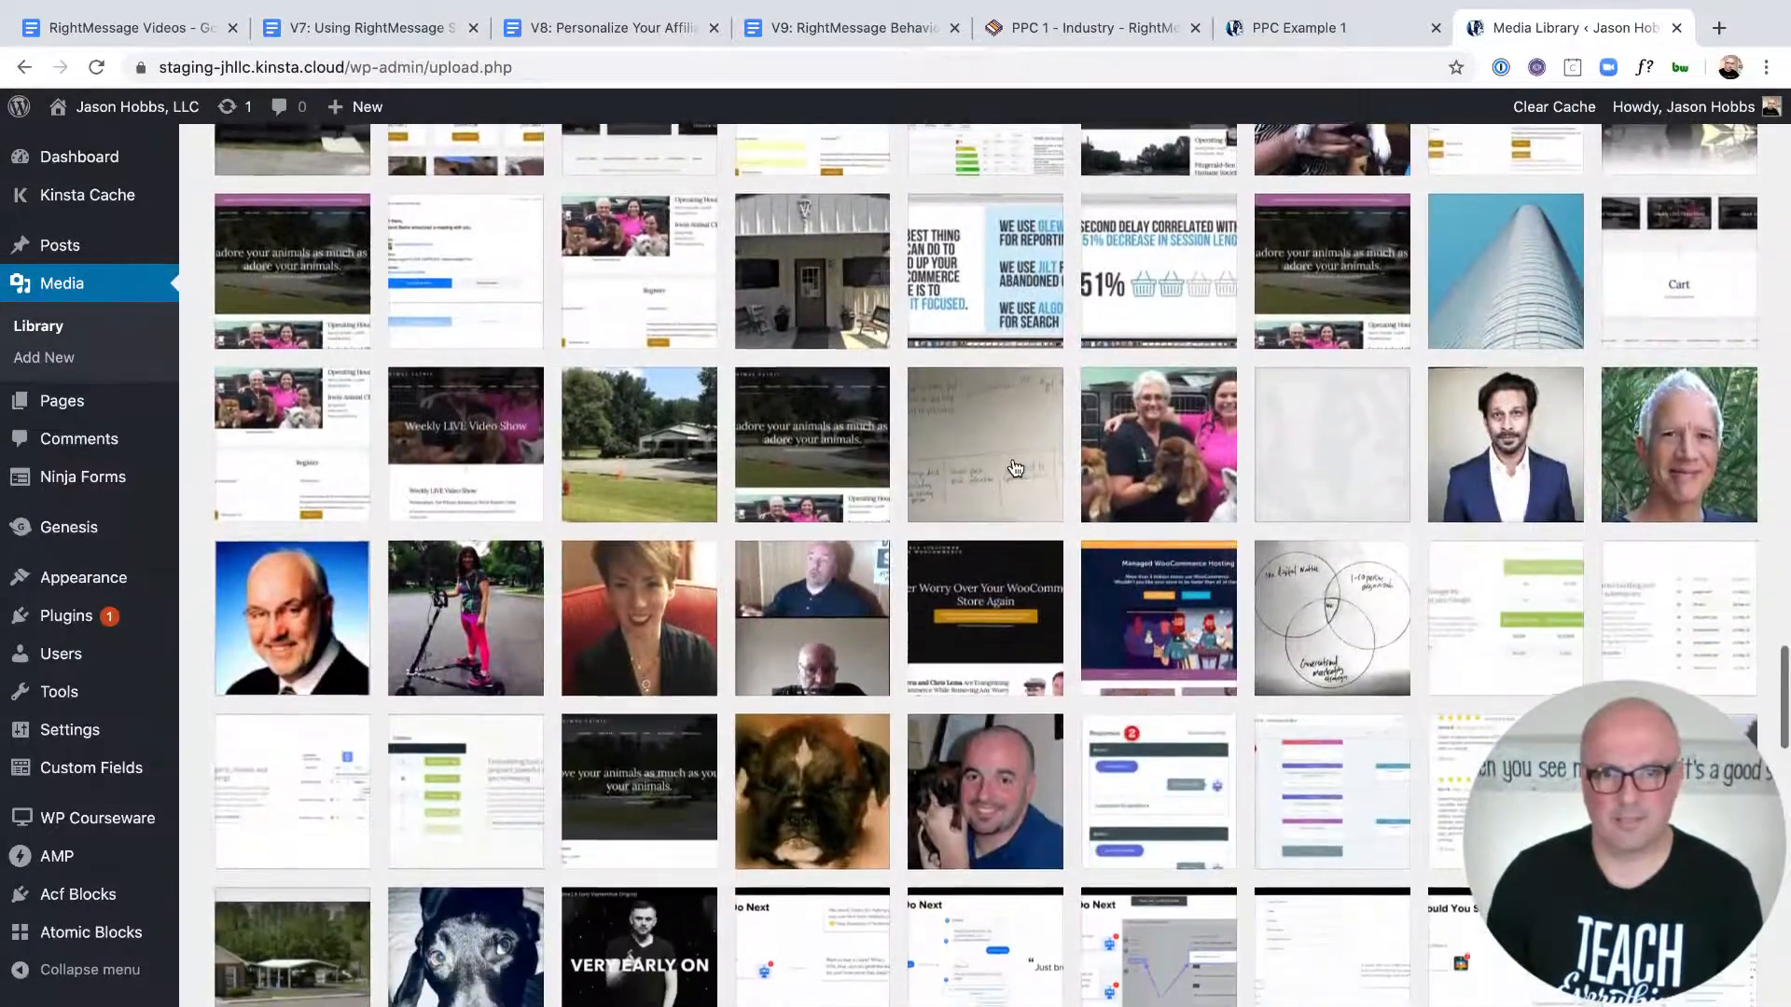
{"action": "scroll", "coordinate": [1014, 466], "scroll_direction": "down", "scroll_amount": 10}
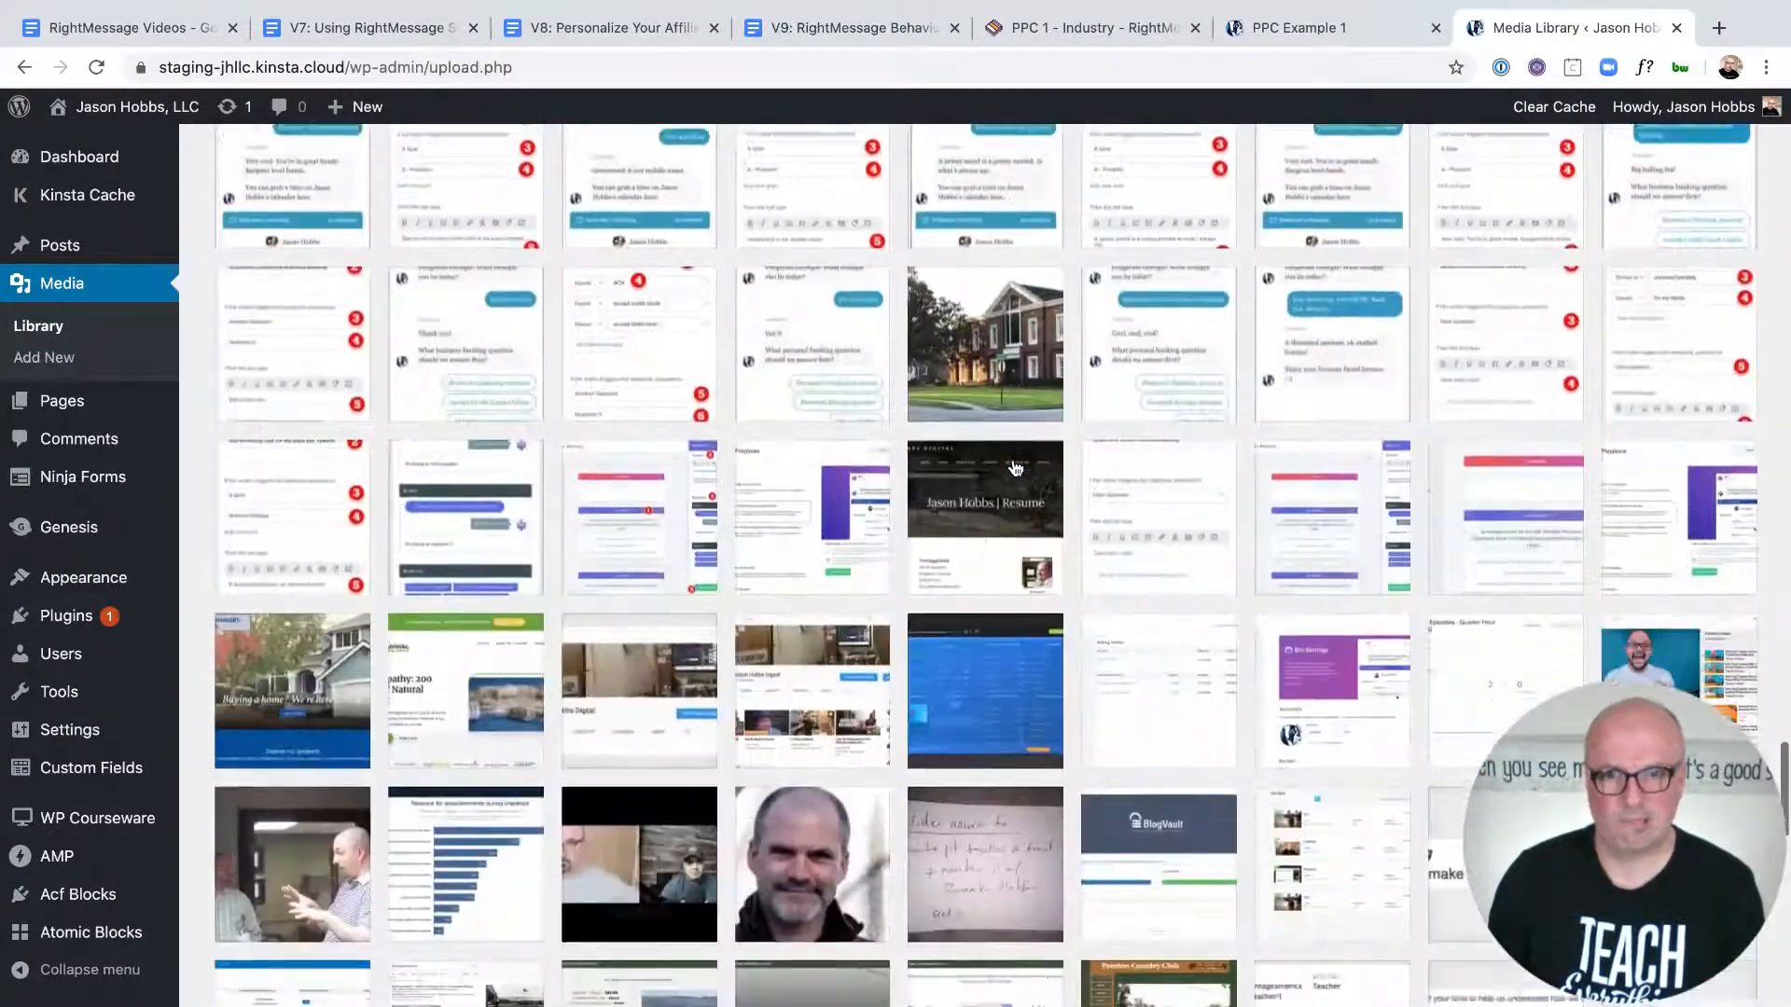
{"action": "scroll", "coordinate": [1015, 466], "scroll_direction": "down", "scroll_amount": 10}
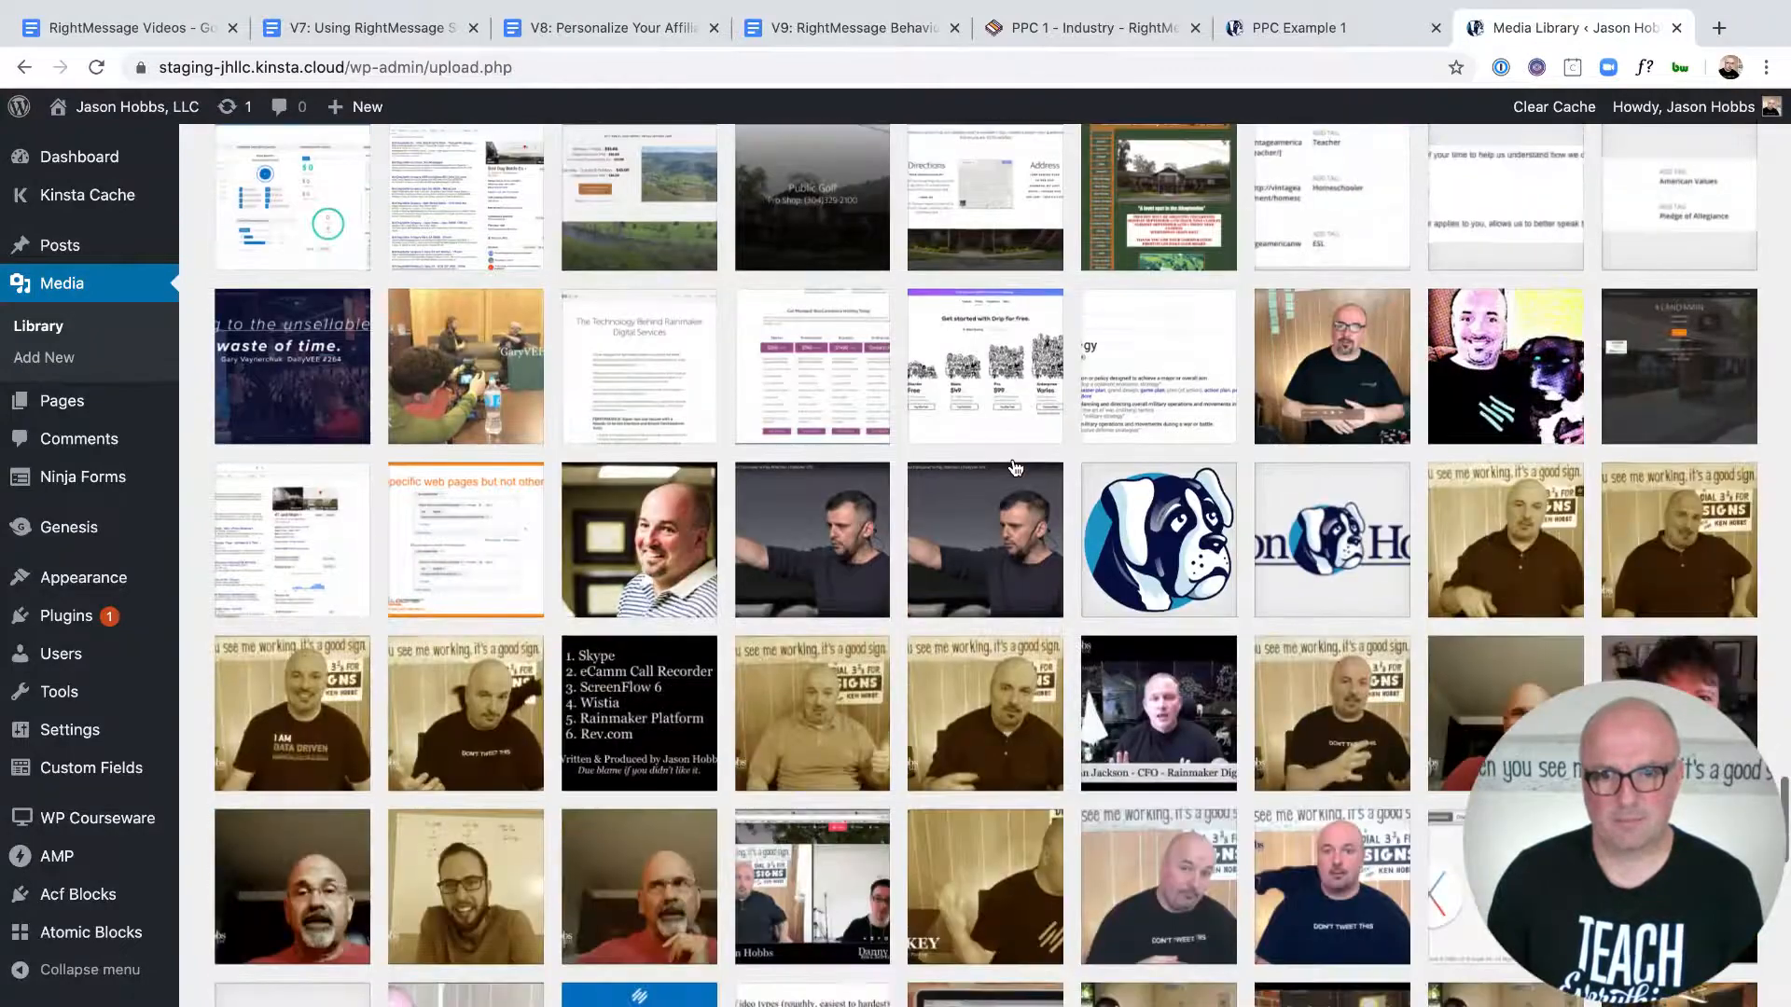
{"action": "scroll", "coordinate": [1016, 467], "scroll_direction": "down", "scroll_amount": 10}
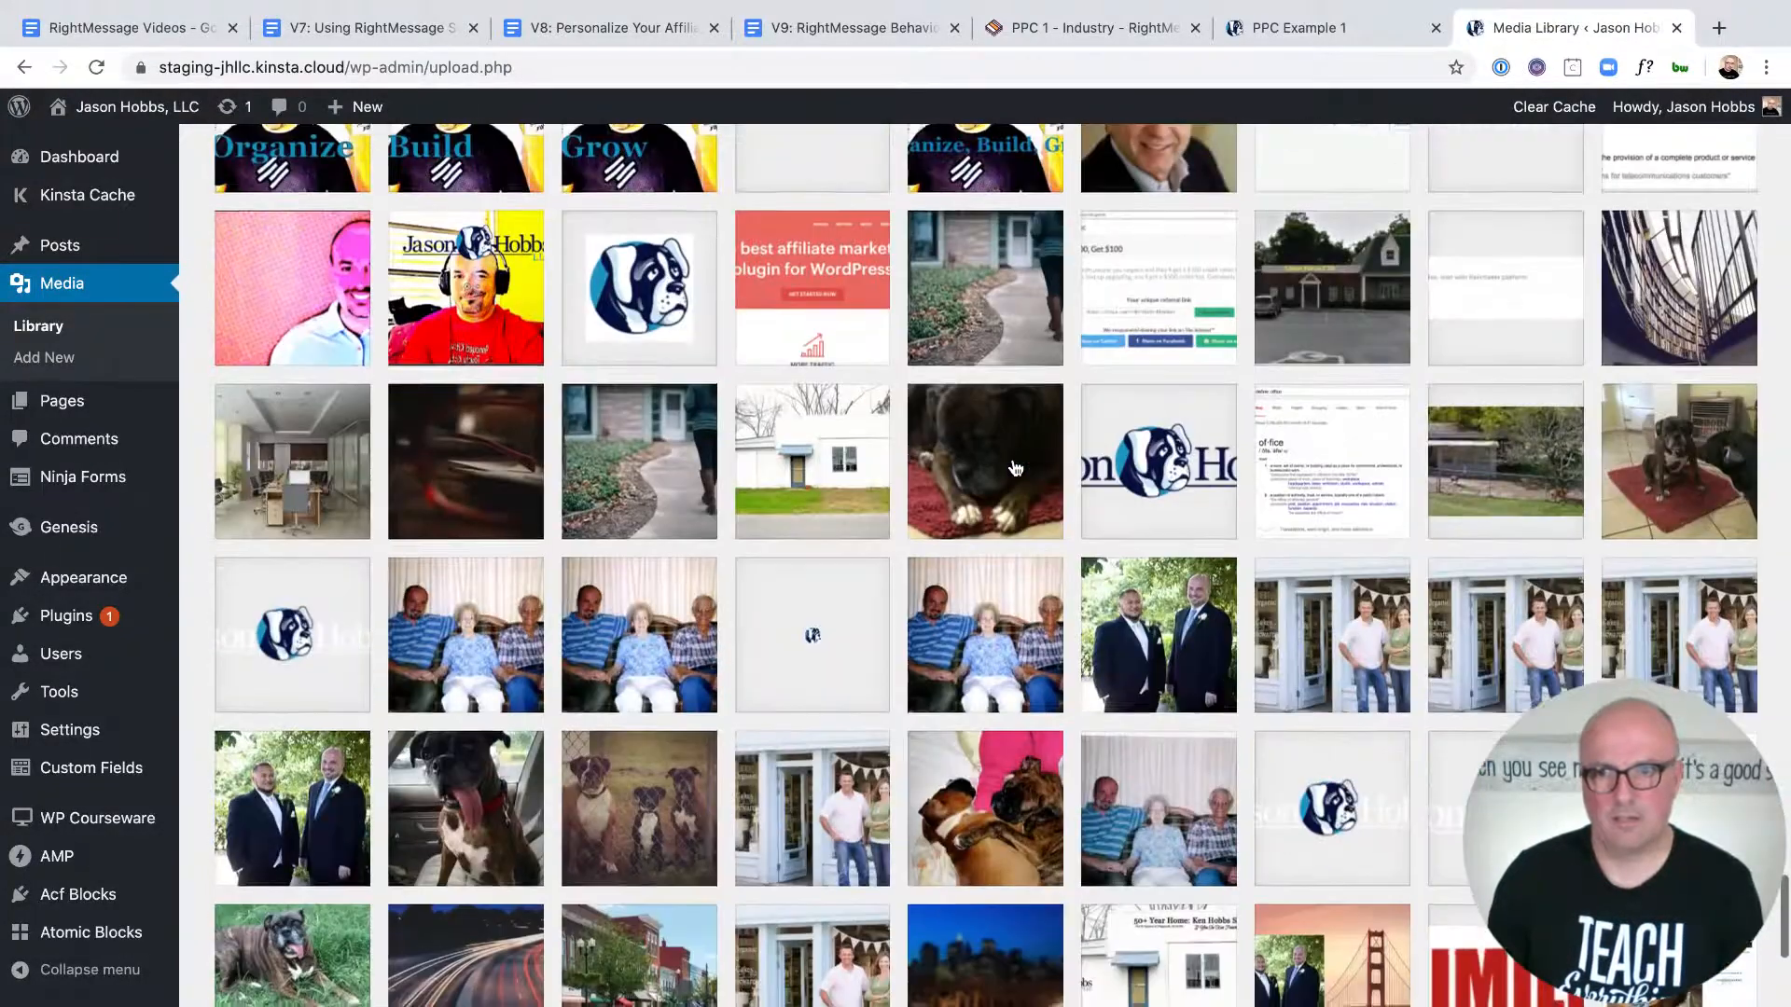
{"action": "left_click", "coordinate": [1658, 270]}
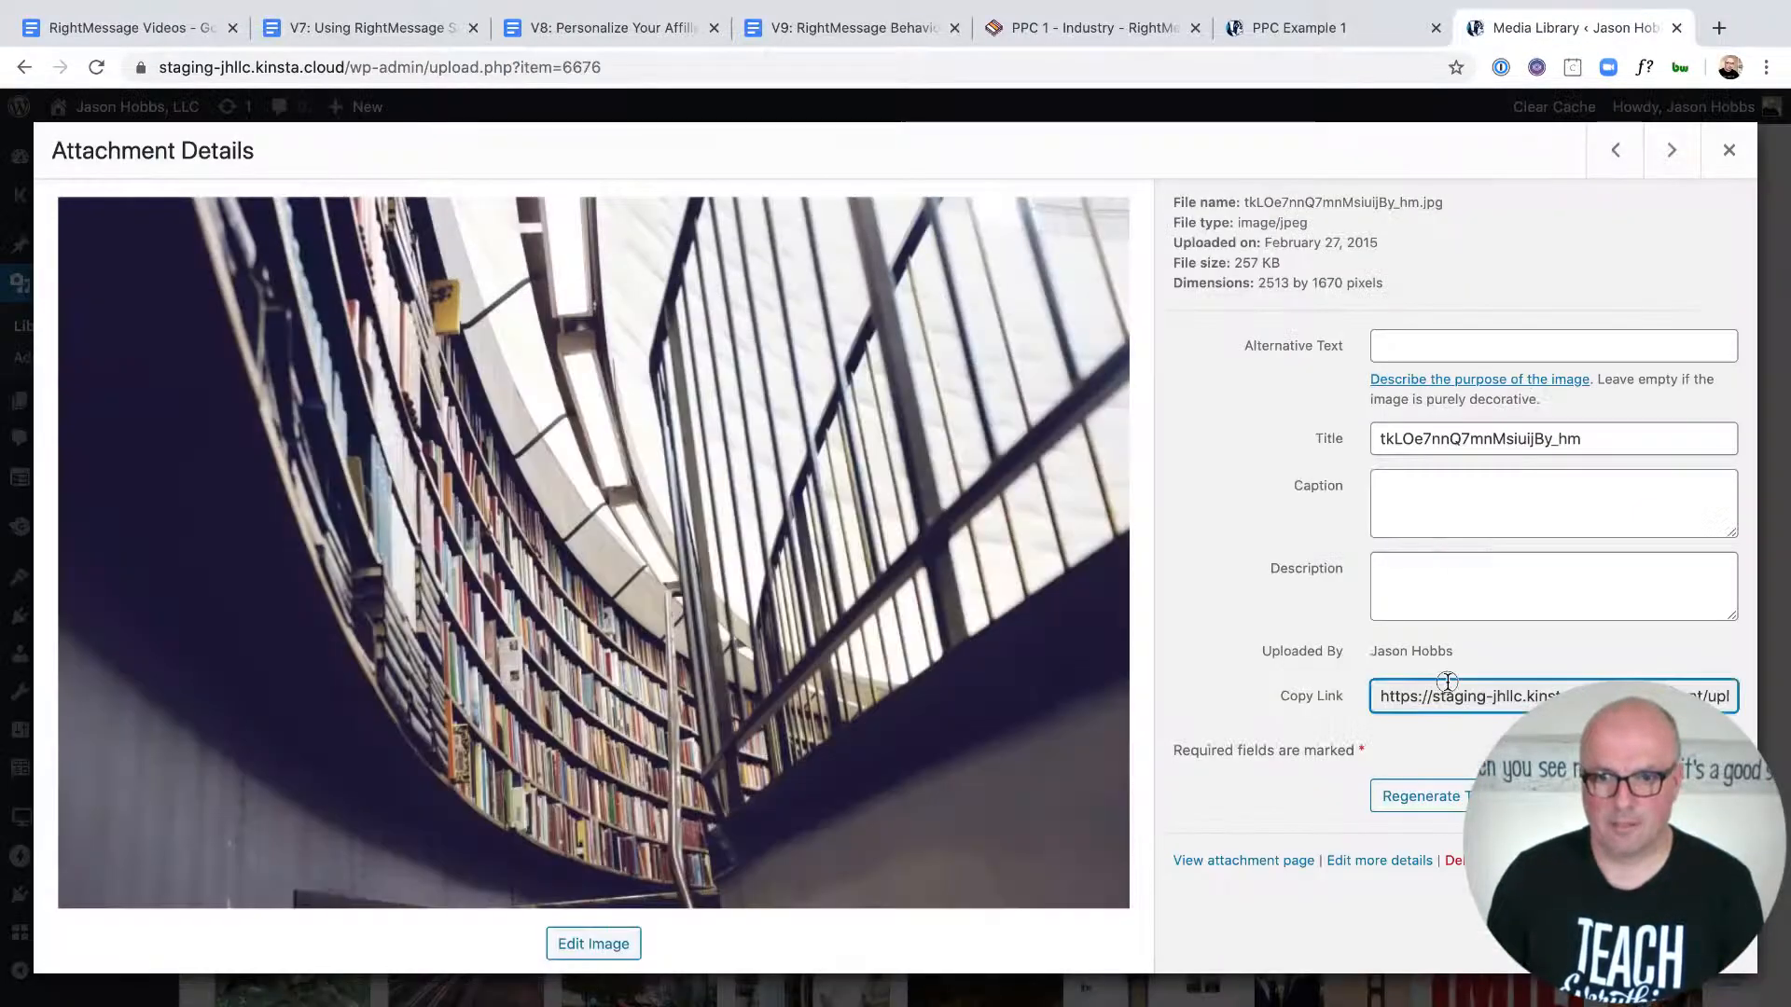
{"action": "left_click", "coordinate": [1445, 684]}
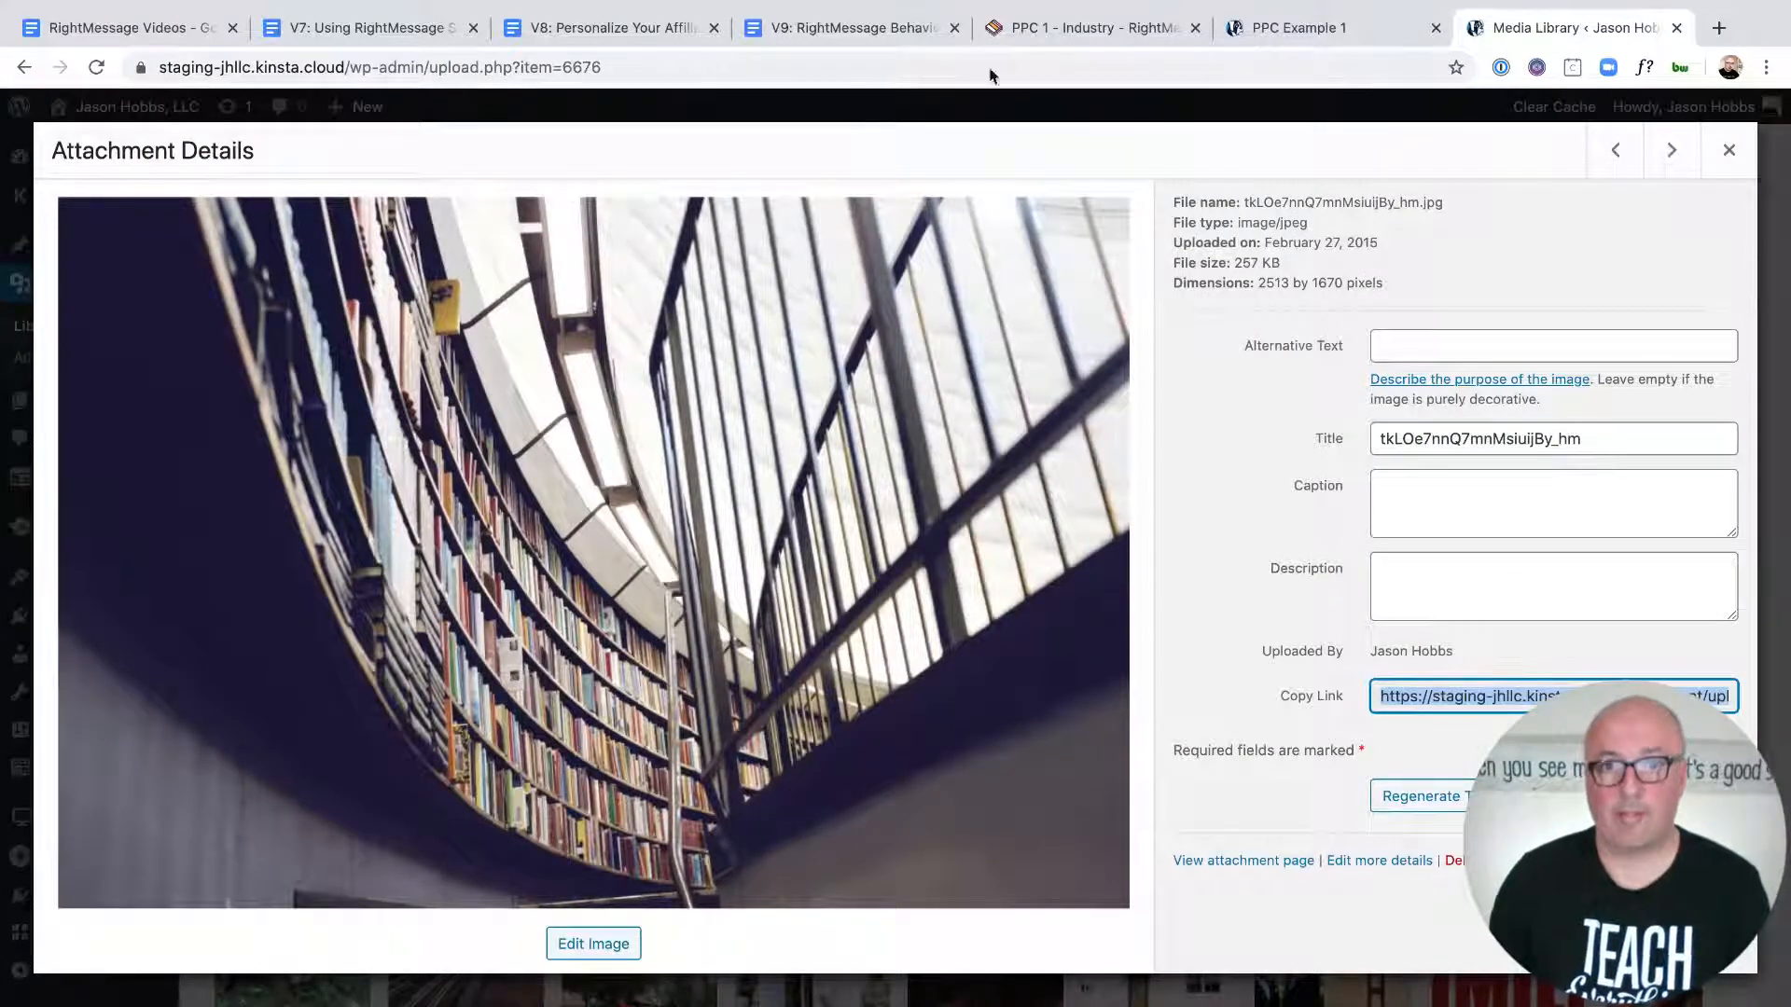
Step: Back in the RightMessage campaign, set the Law segment's image URL to the copied link of tkLOe7nnQ7mnMsiuijBy_hm.jpg
{"action": "left_click", "coordinate": [1073, 37]}
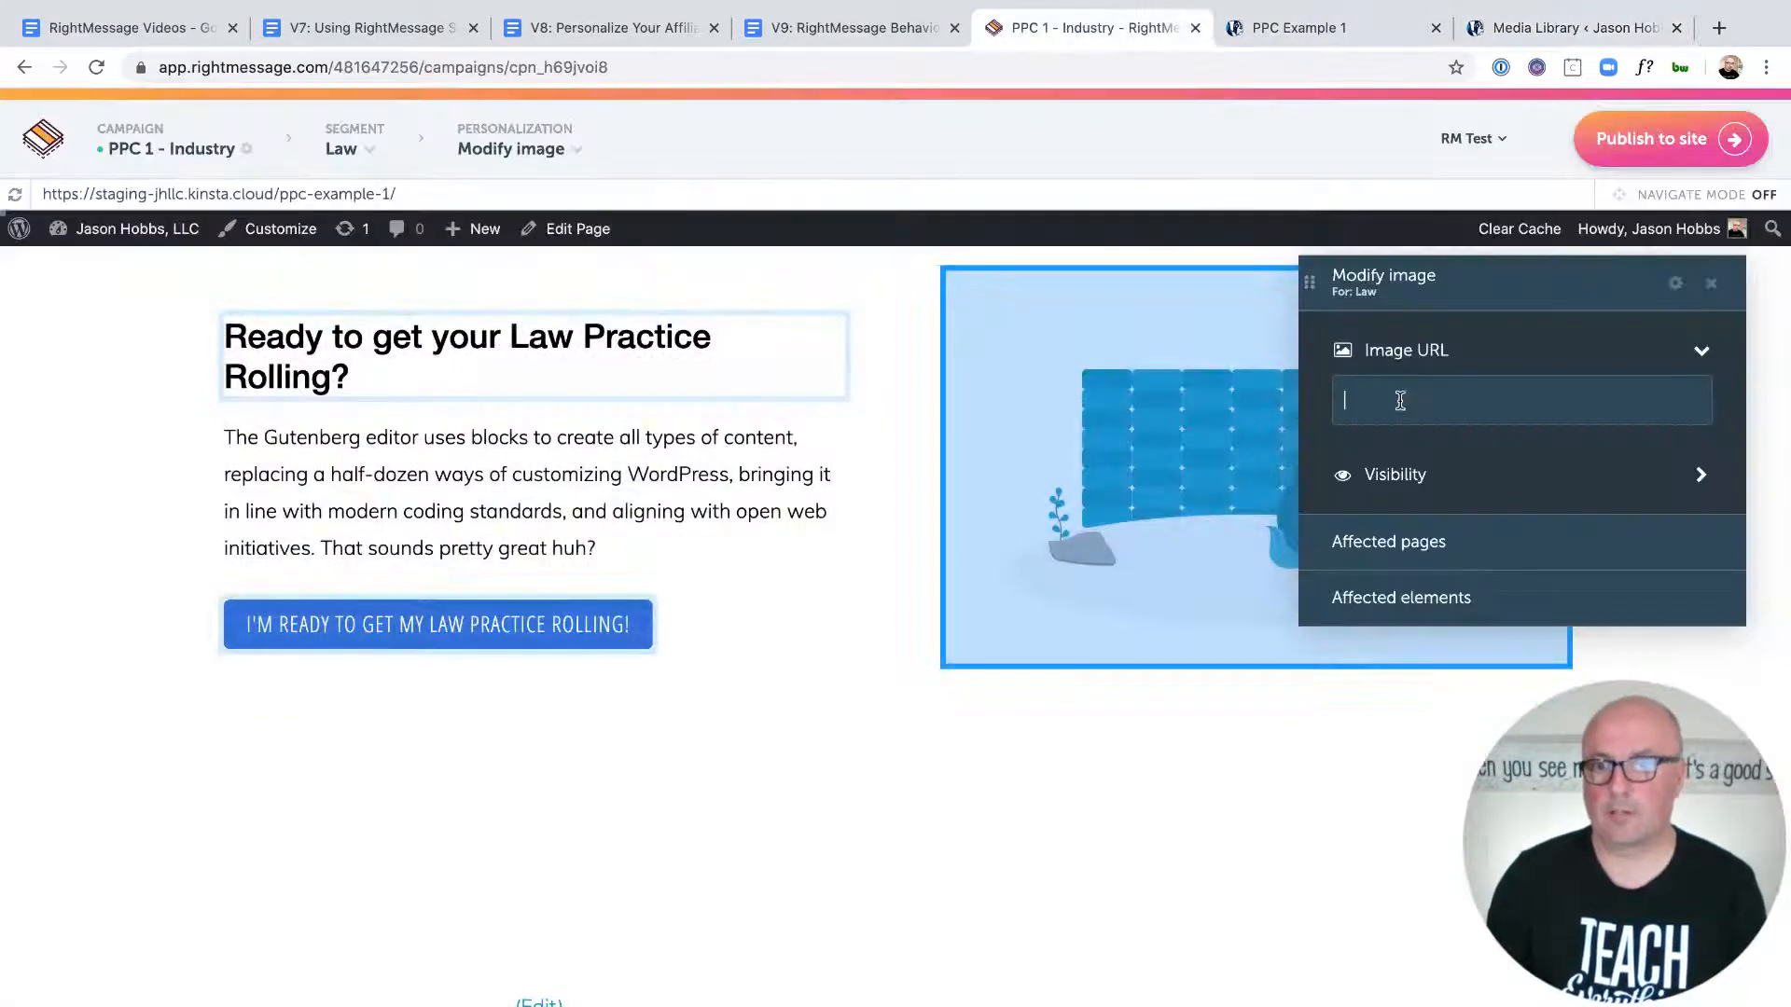
{"action": "type", "text": "https://staging-jhllc.kinsta.cloud/wp-content/uploads/2015/02/tkLOe7nnQ7mnMsiujBy_hm.jpg"}
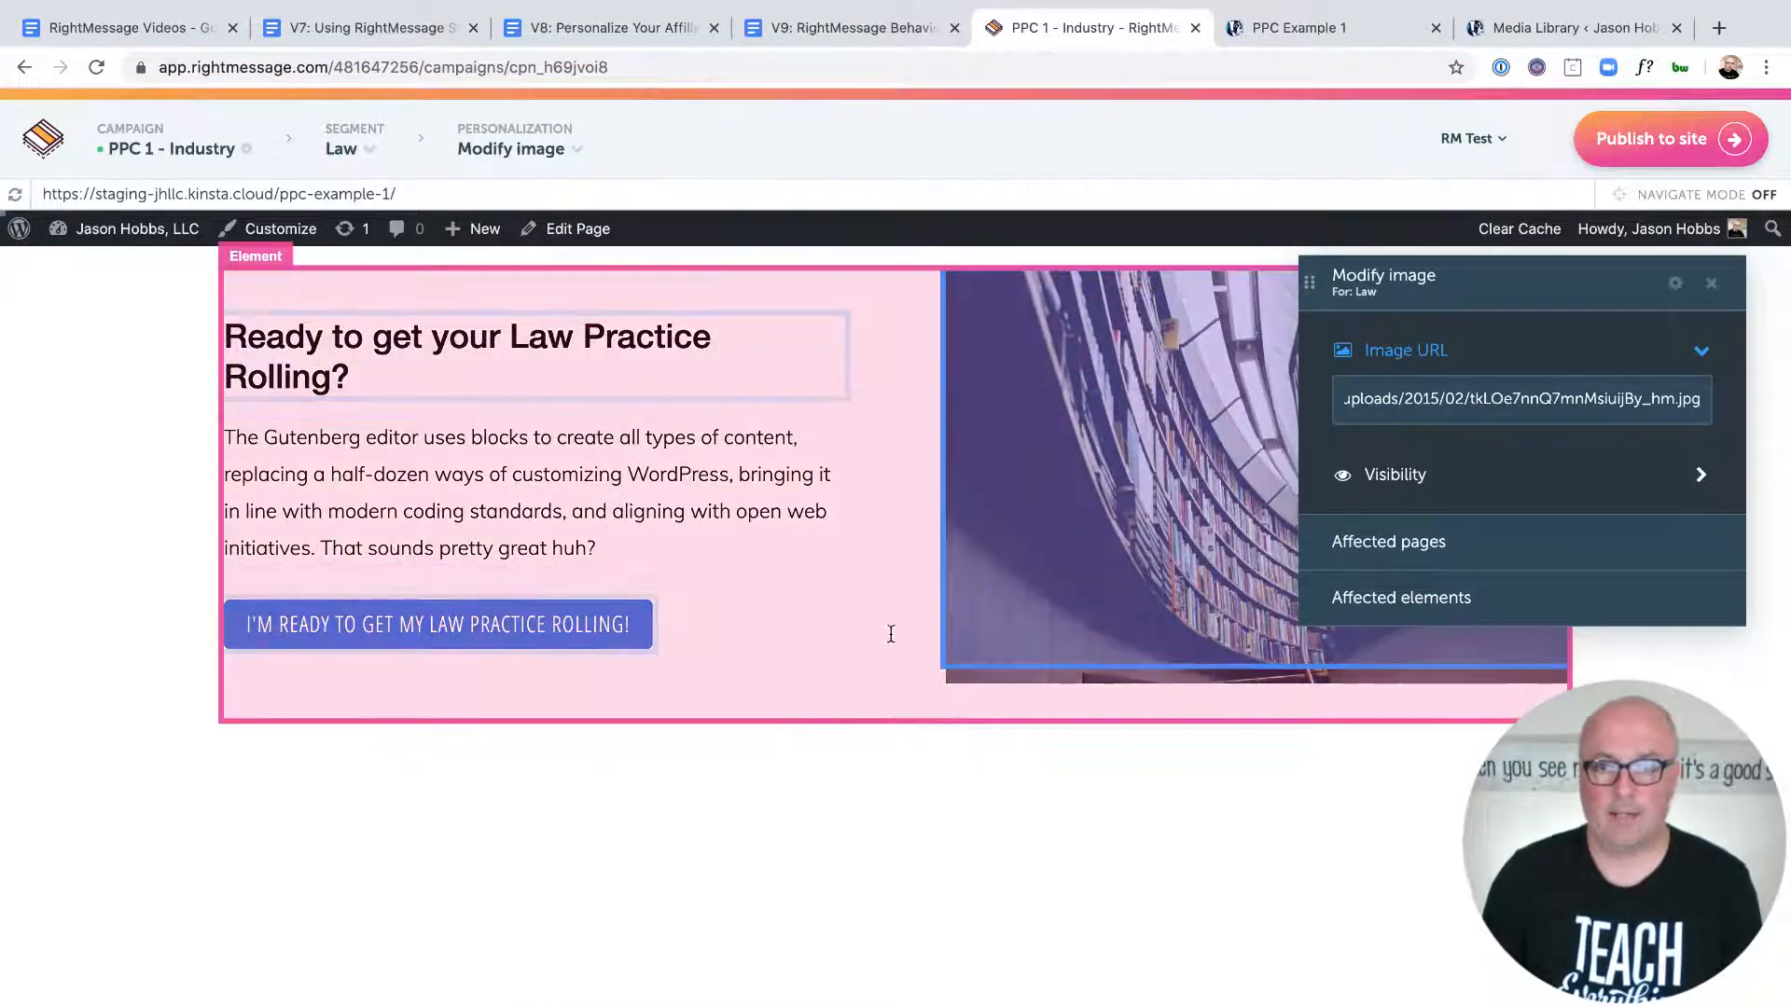
{"action": "scroll", "coordinate": [890, 634], "scroll_direction": "down", "scroll_amount": 3}
Step: Publish the campaign to the site and track its performance against the PPC 1 - Email list goal
{"action": "left_click", "coordinate": [1646, 140]}
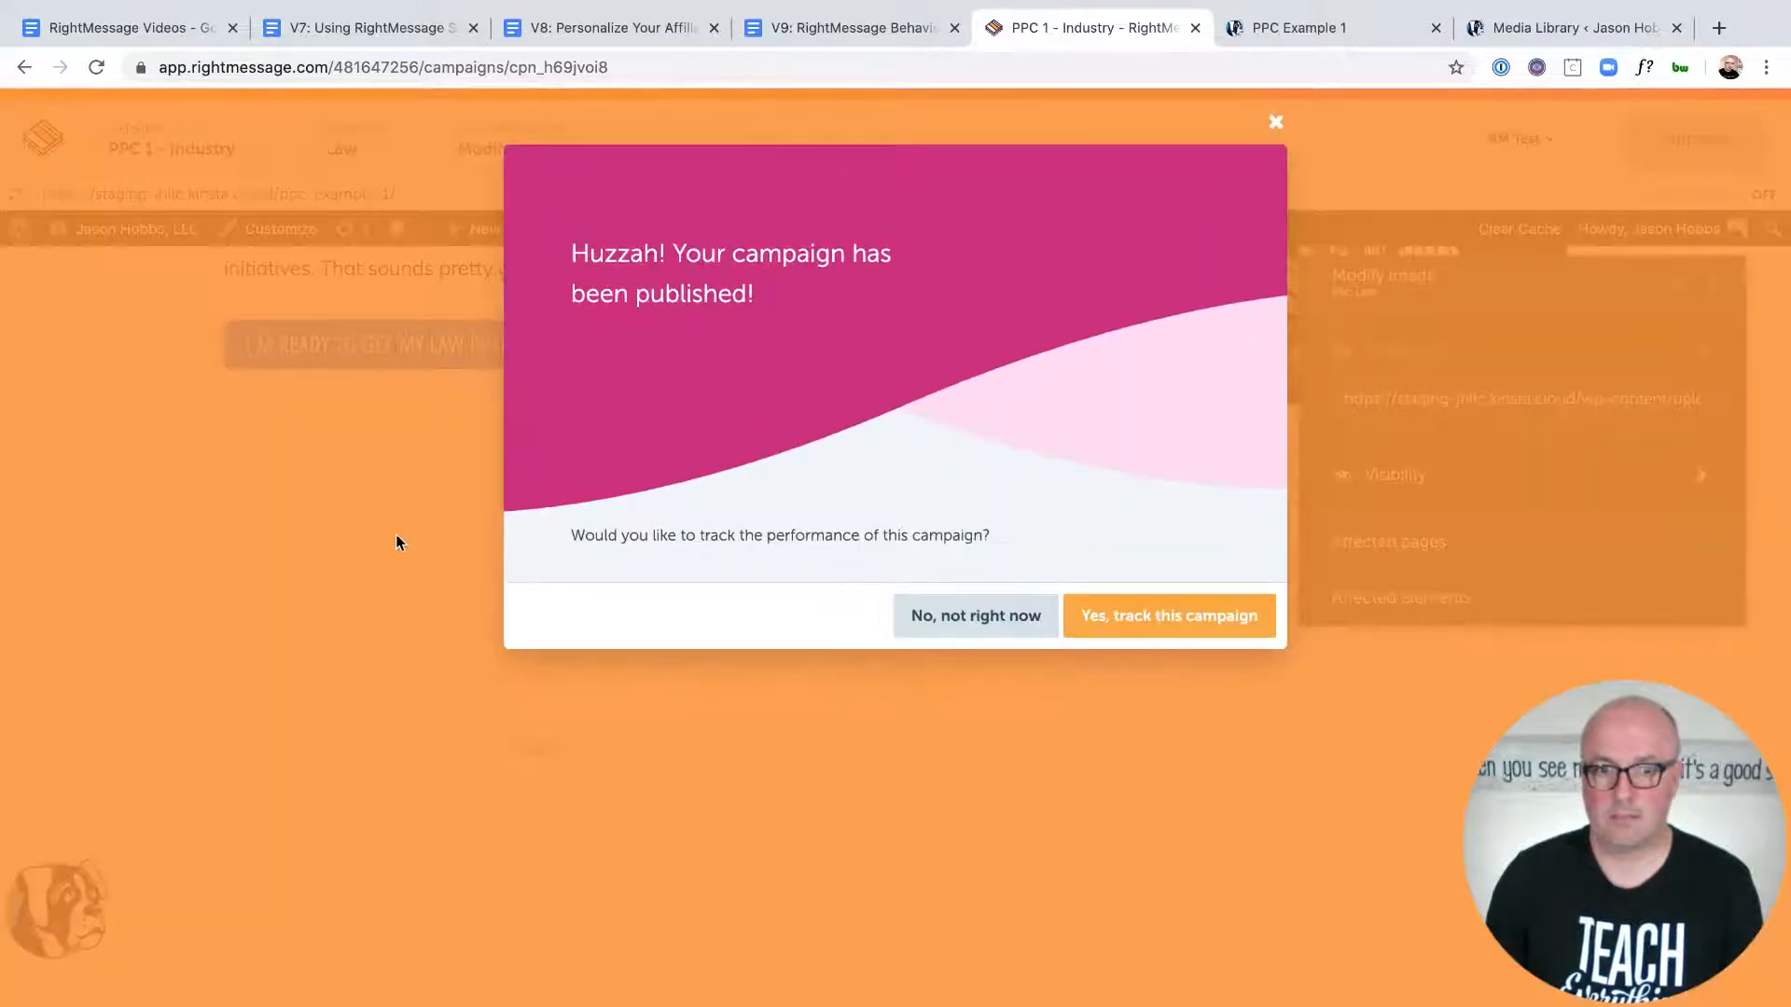
{"action": "left_click", "coordinate": [1153, 622]}
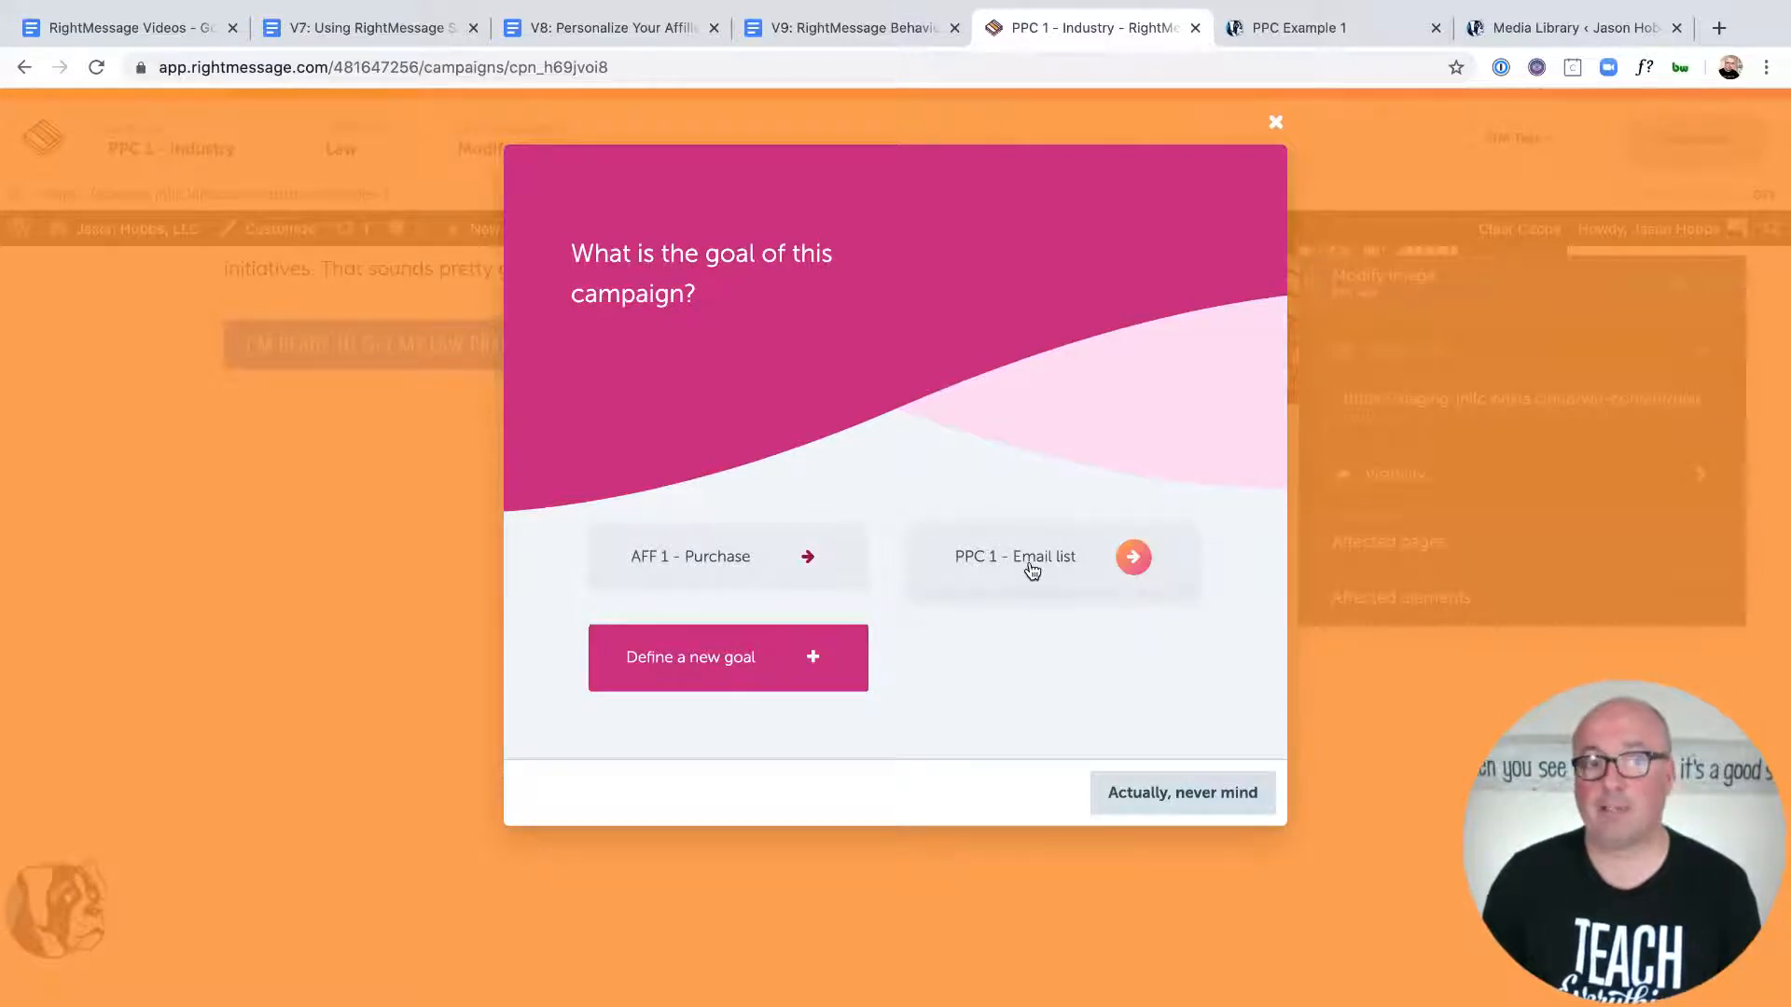
{"action": "left_click", "coordinate": [1032, 571]}
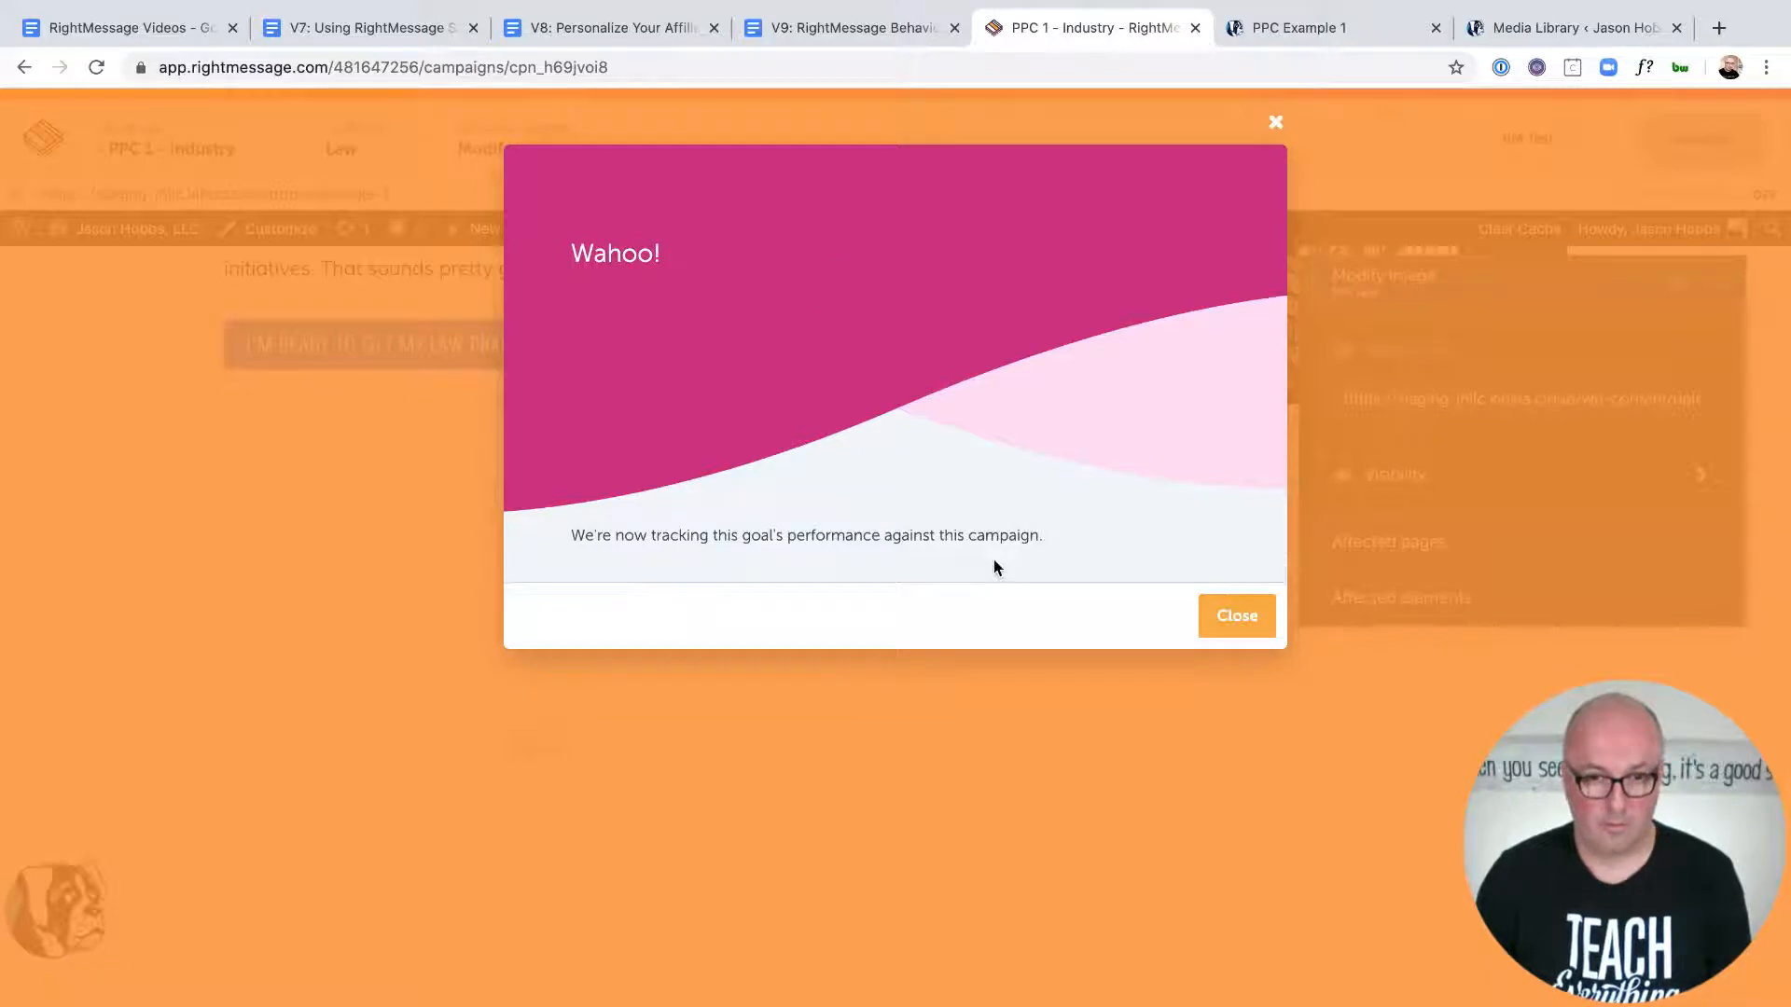
{"action": "left_click", "coordinate": [1222, 618]}
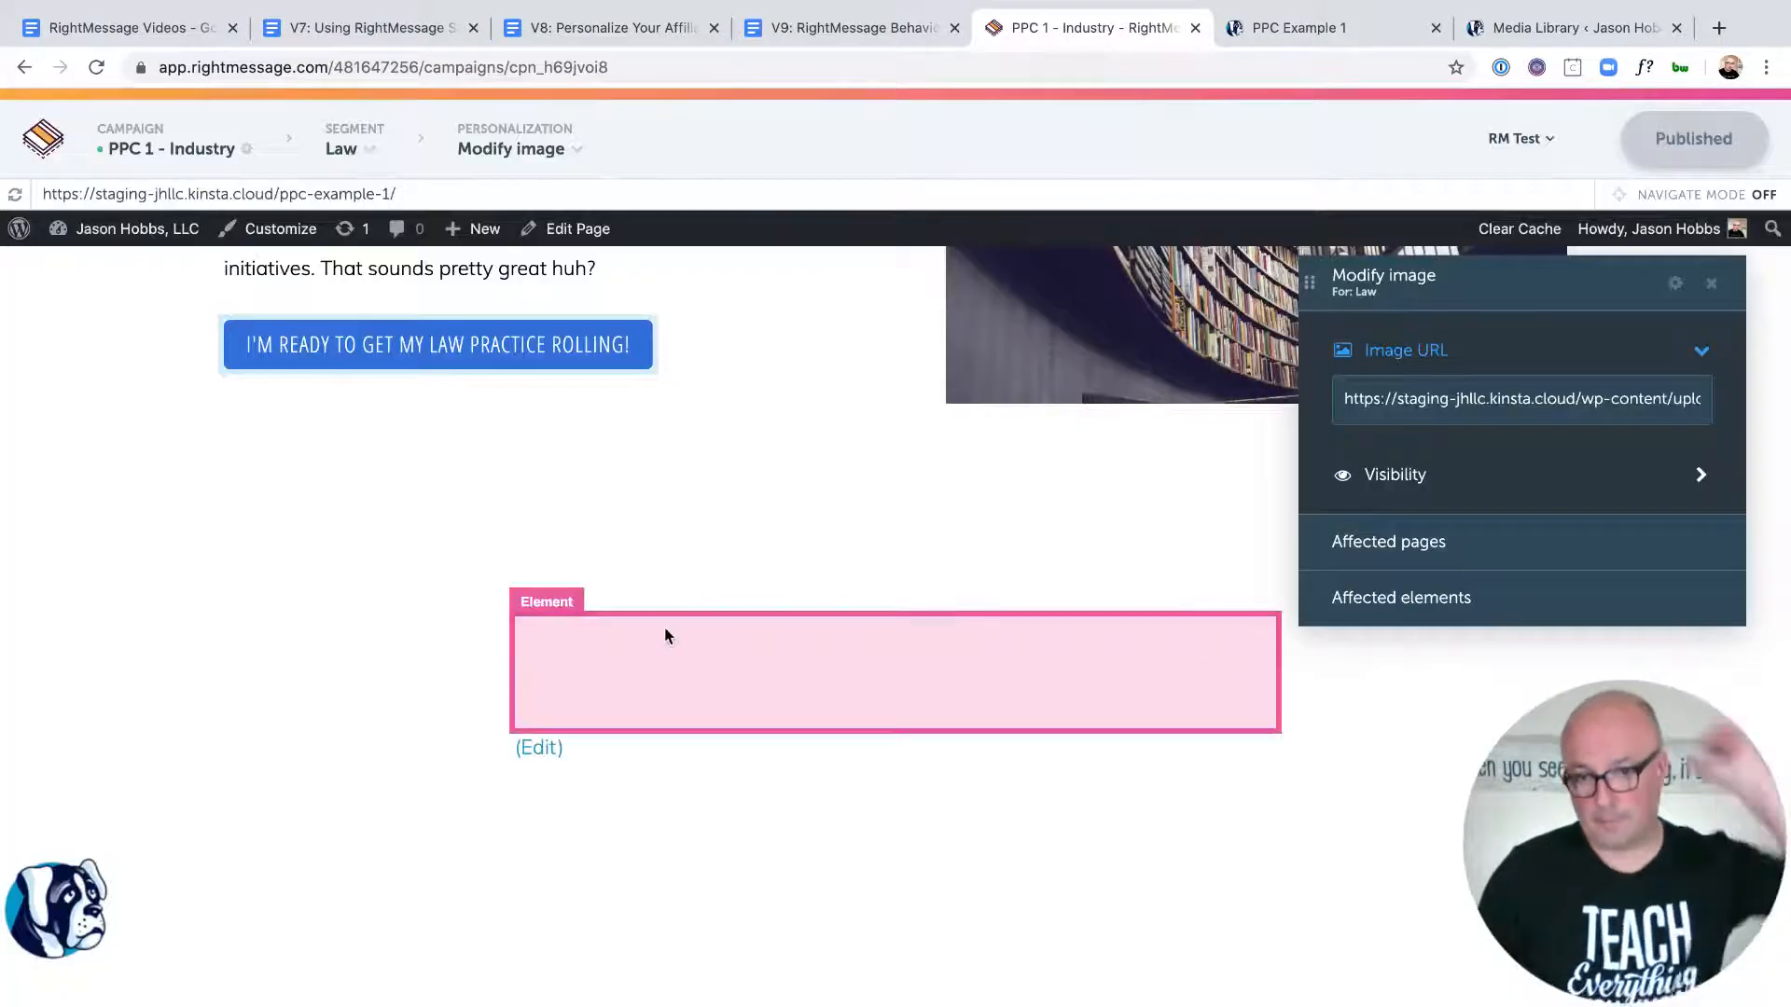
Step: Switch to the Medical segment and set the visibility of its PPC Example 1 title element to Hide
{"action": "scroll", "coordinate": [675, 599], "scroll_direction": "up", "scroll_amount": 3}
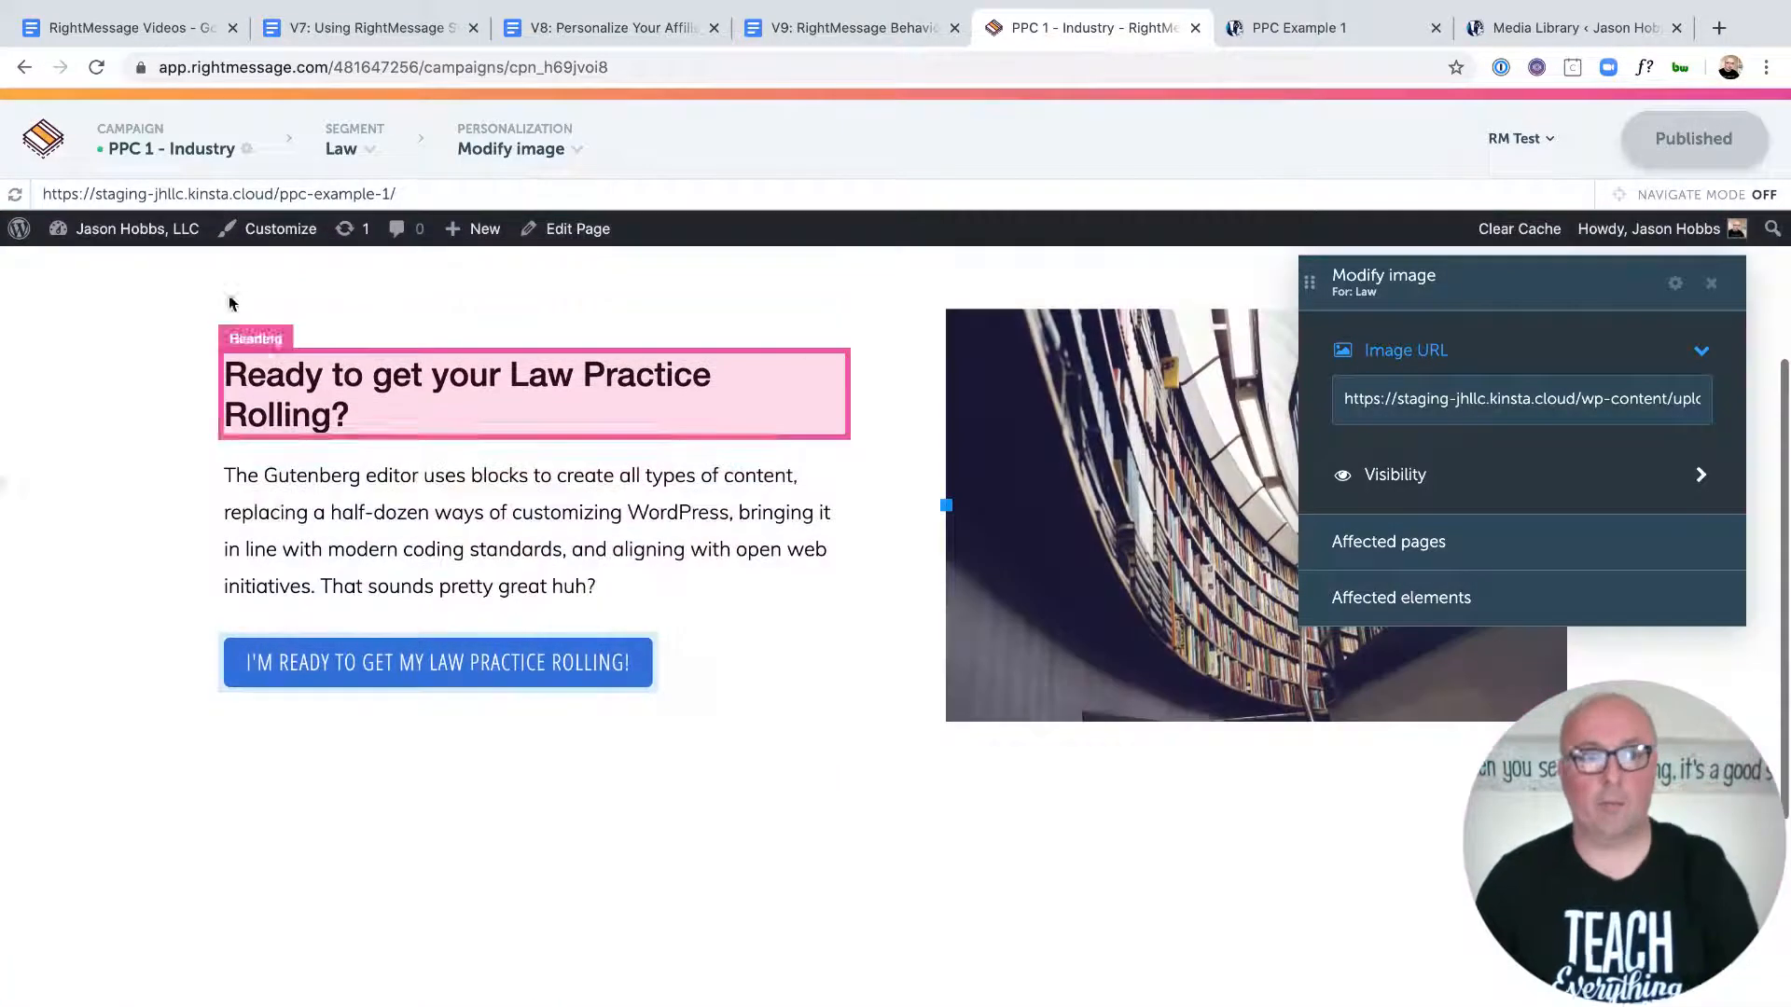
{"action": "left_click", "coordinate": [344, 149]}
{"action": "left_click", "coordinate": [312, 246]}
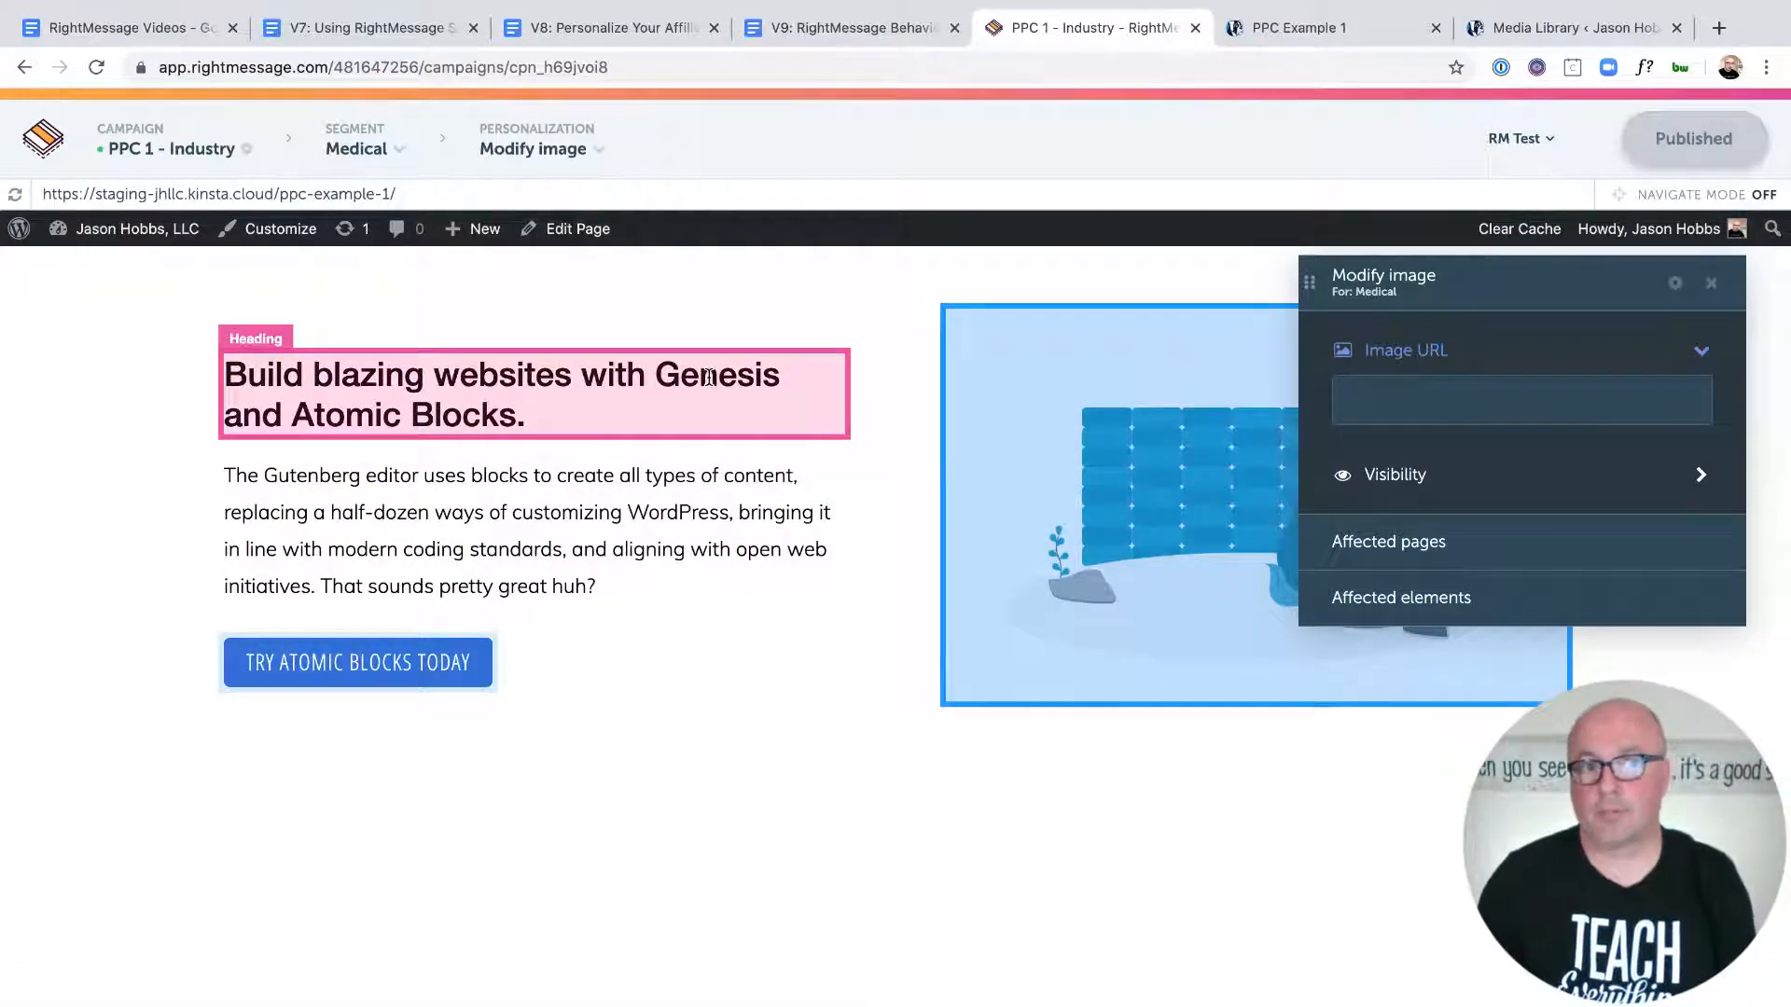
{"action": "scroll", "coordinate": [709, 377], "scroll_direction": "up", "scroll_amount": 4}
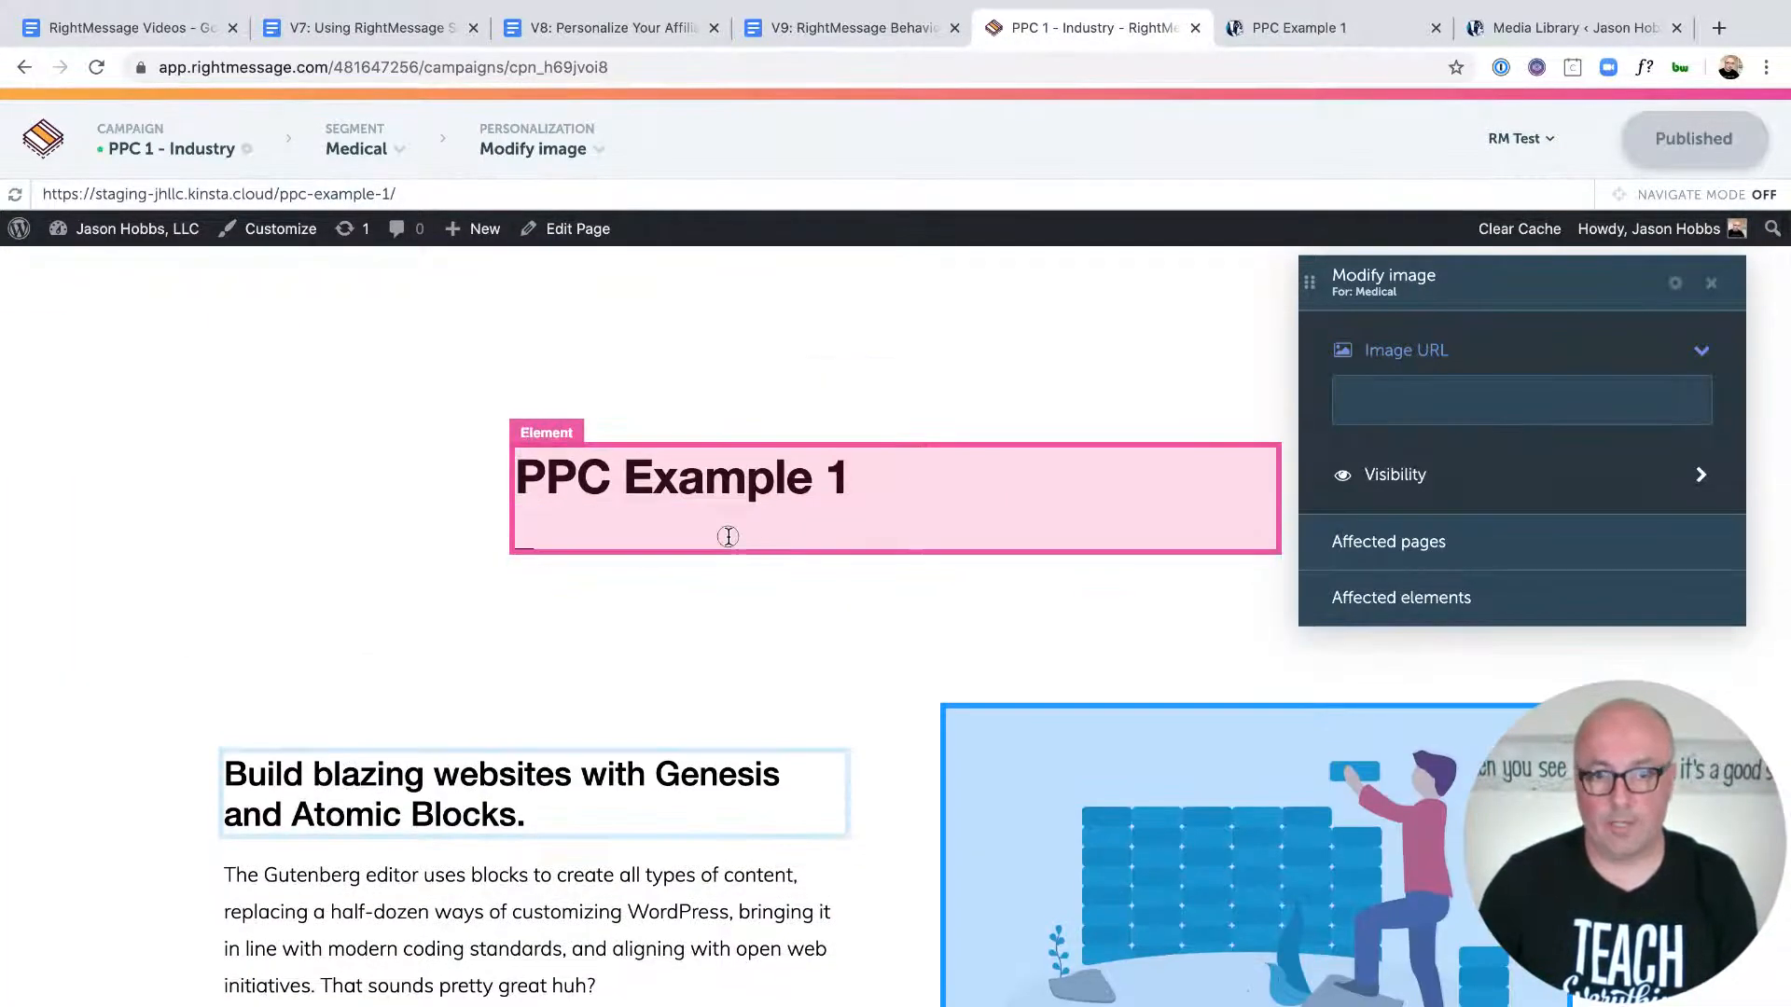
{"action": "left_click", "coordinate": [760, 543]}
{"action": "left_click", "coordinate": [974, 567]}
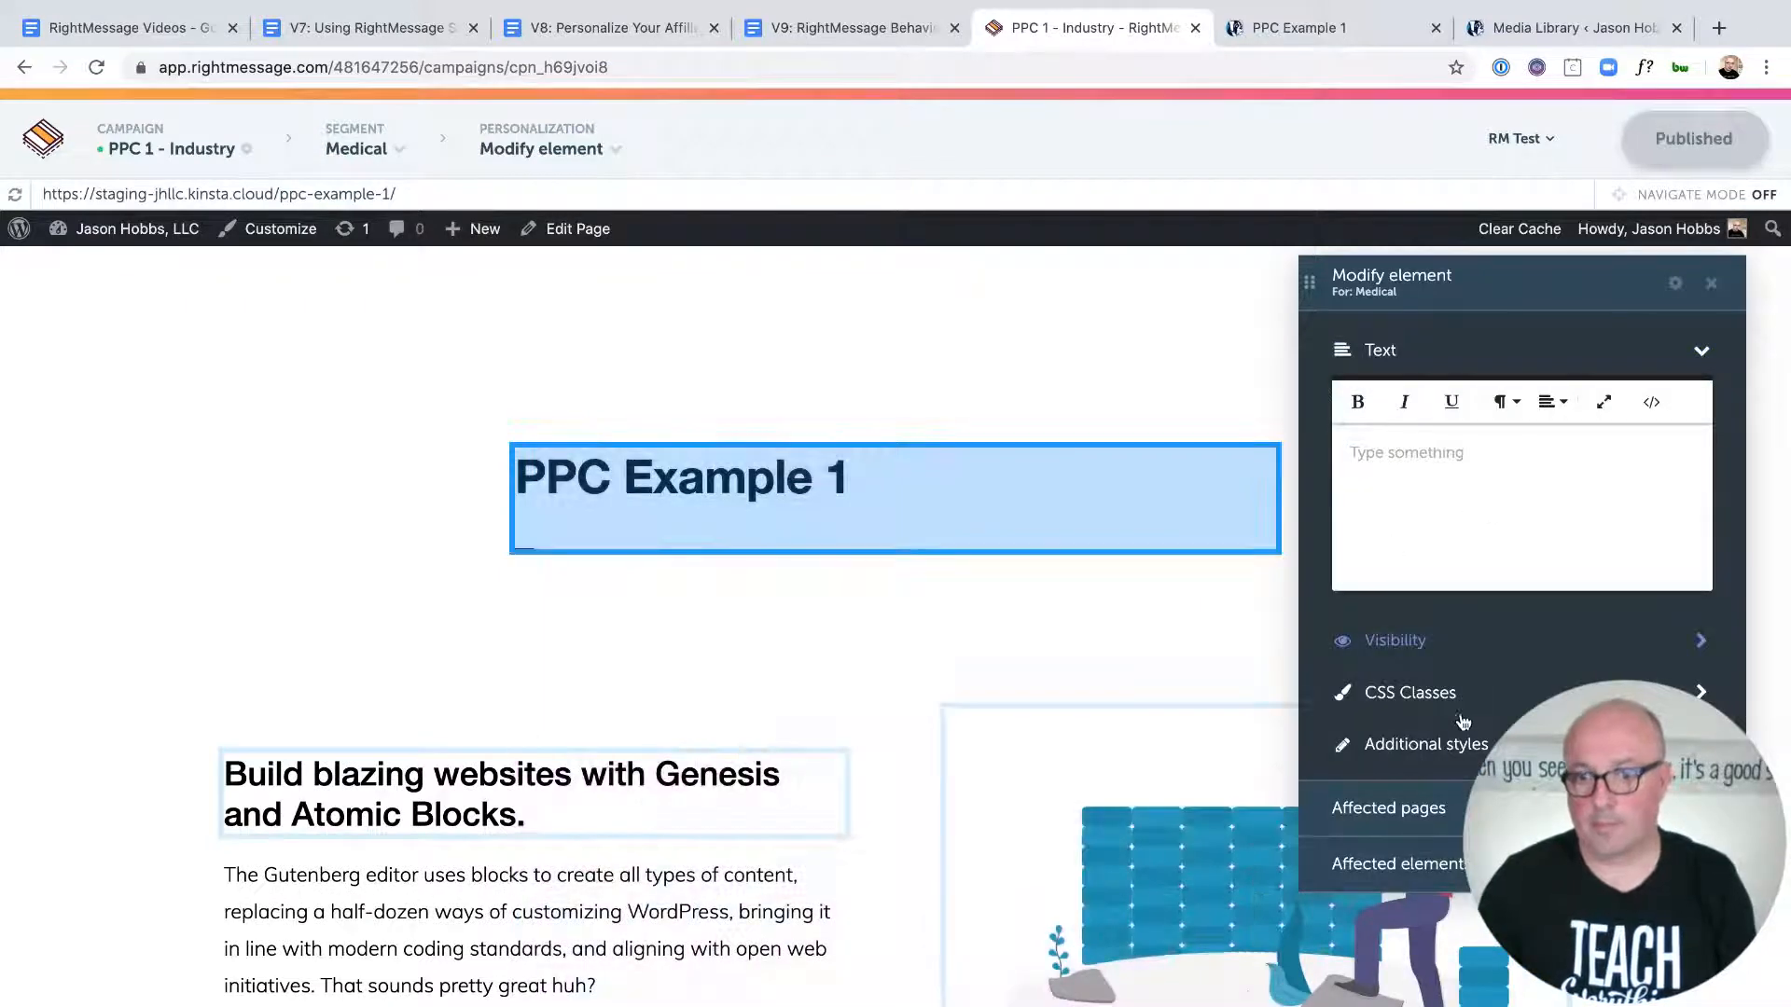
{"action": "left_click", "coordinate": [1447, 642]}
{"action": "left_click", "coordinate": [1443, 712]}
{"action": "left_click", "coordinate": [1362, 813]}
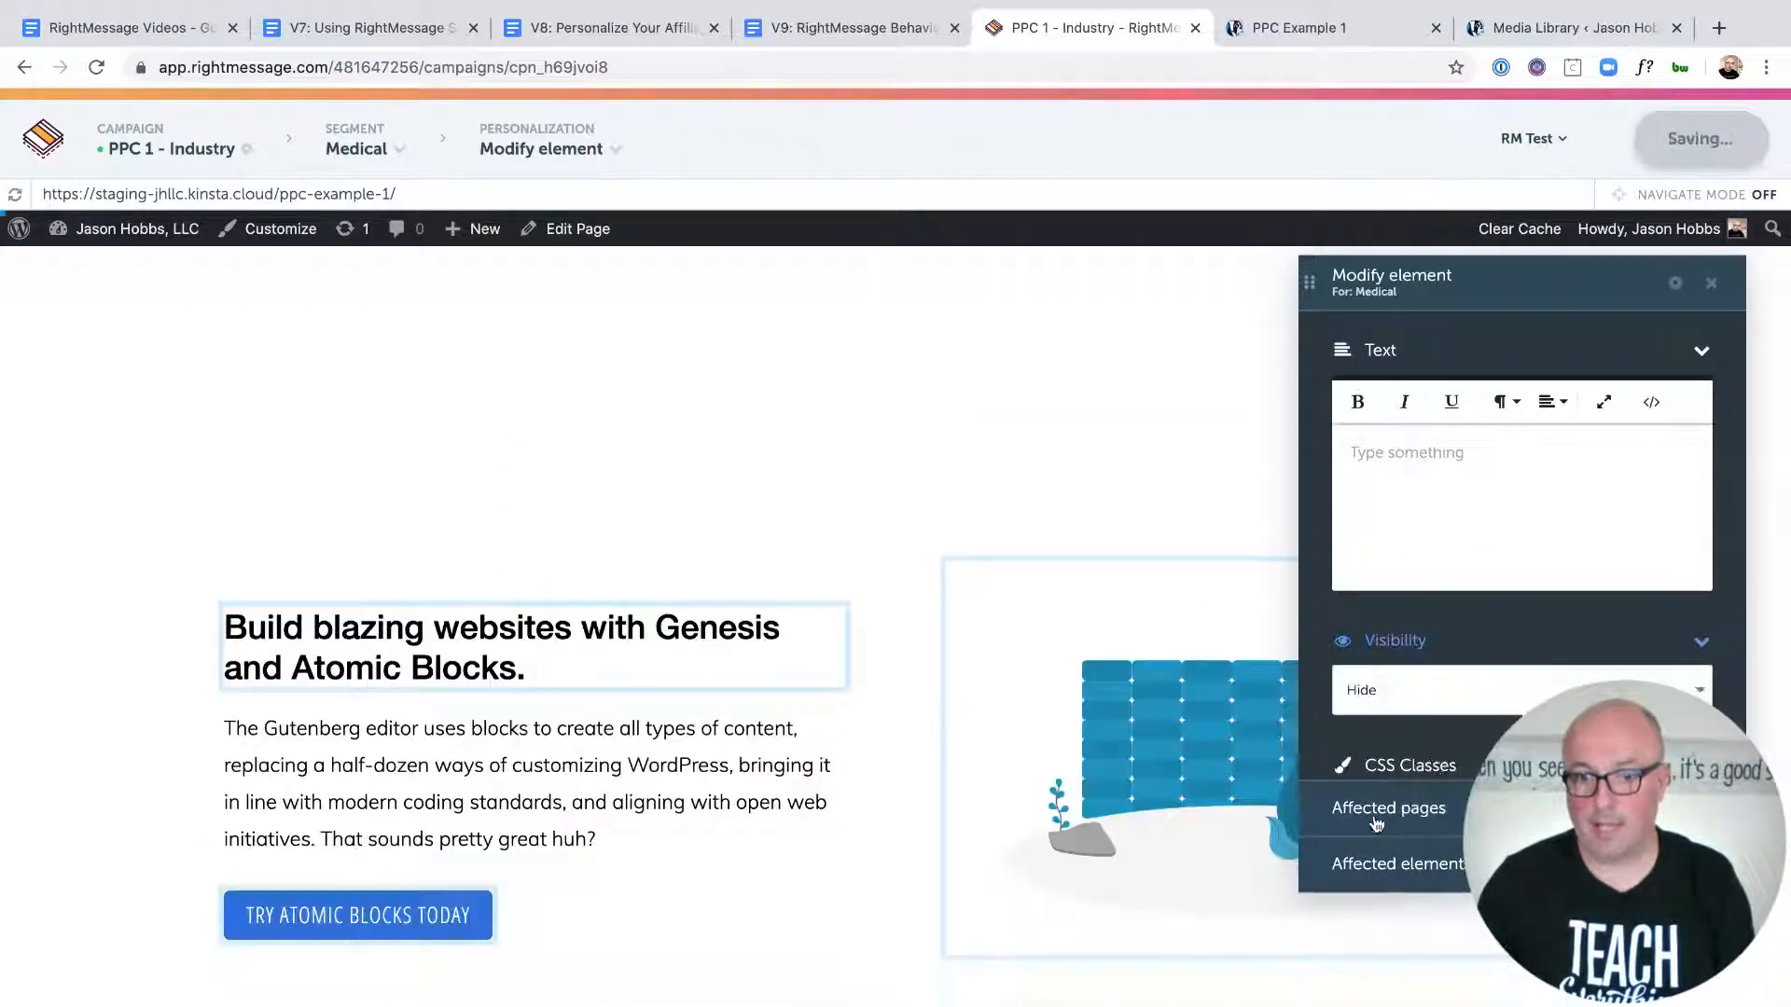
Step: Set the Medical segment's "Build blazing websites" heading text to "Ready to get your medical practice rolling?"
{"action": "left_click", "coordinate": [595, 381]}
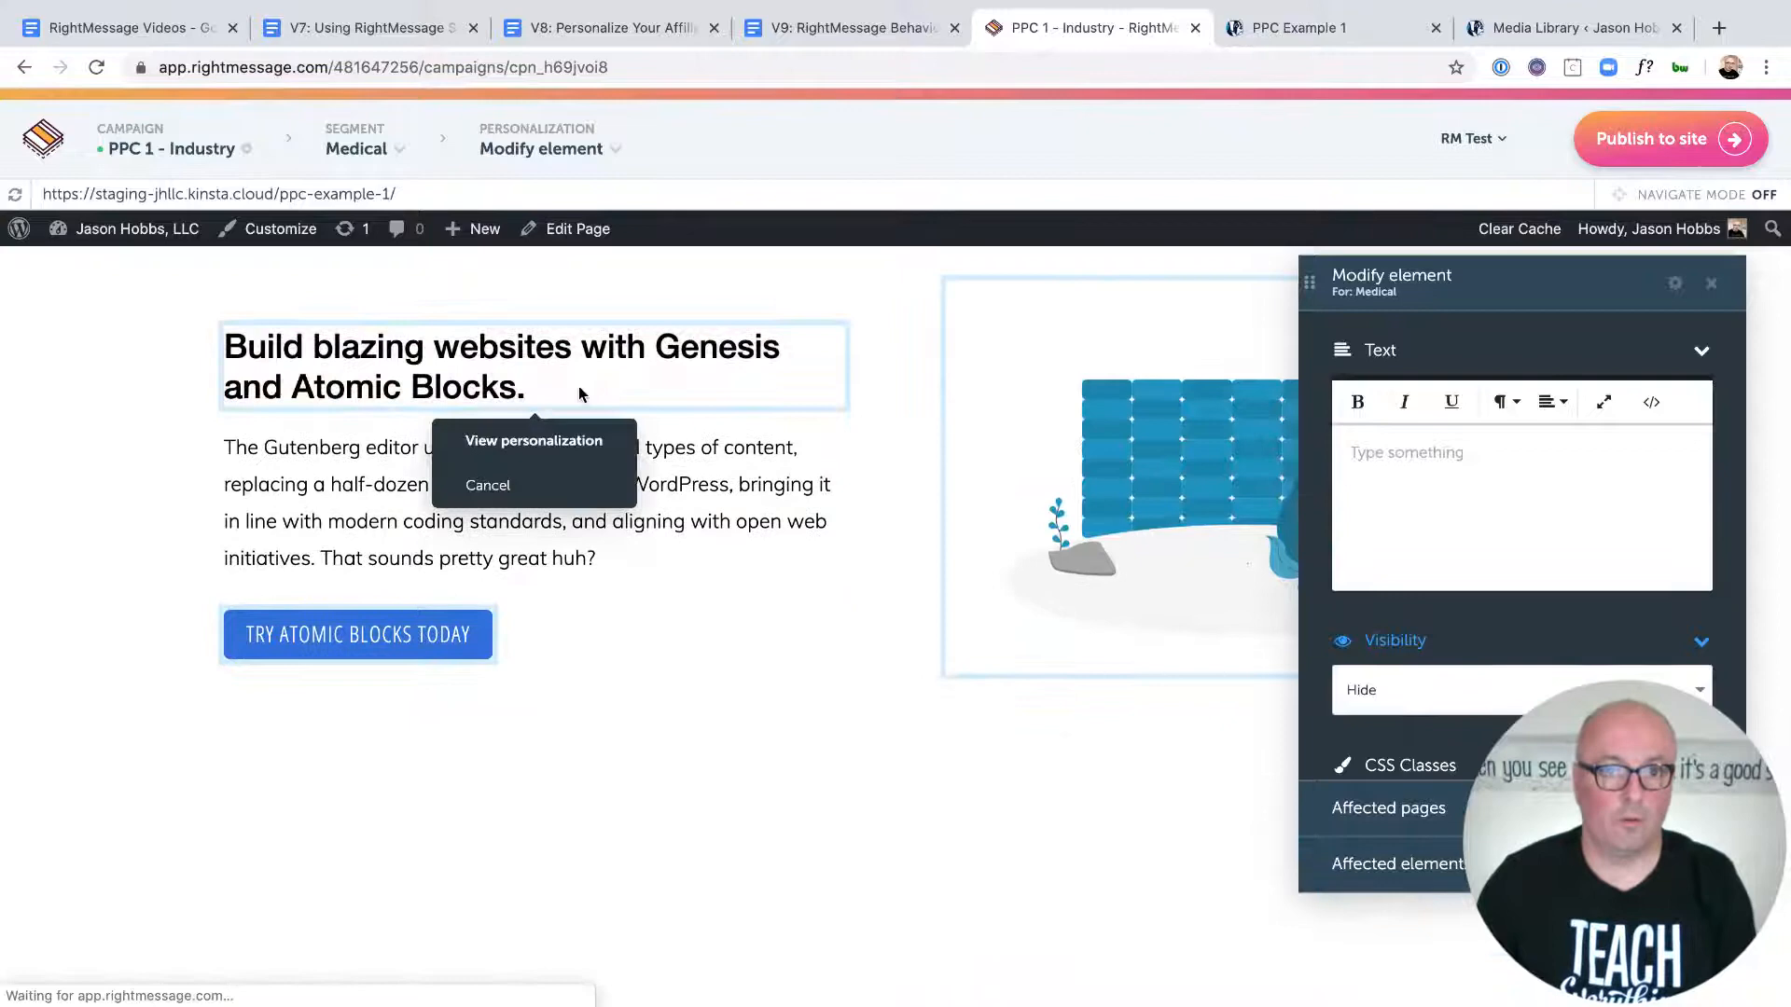
{"action": "left_click", "coordinate": [547, 444]}
{"action": "left_click", "coordinate": [1420, 456]}
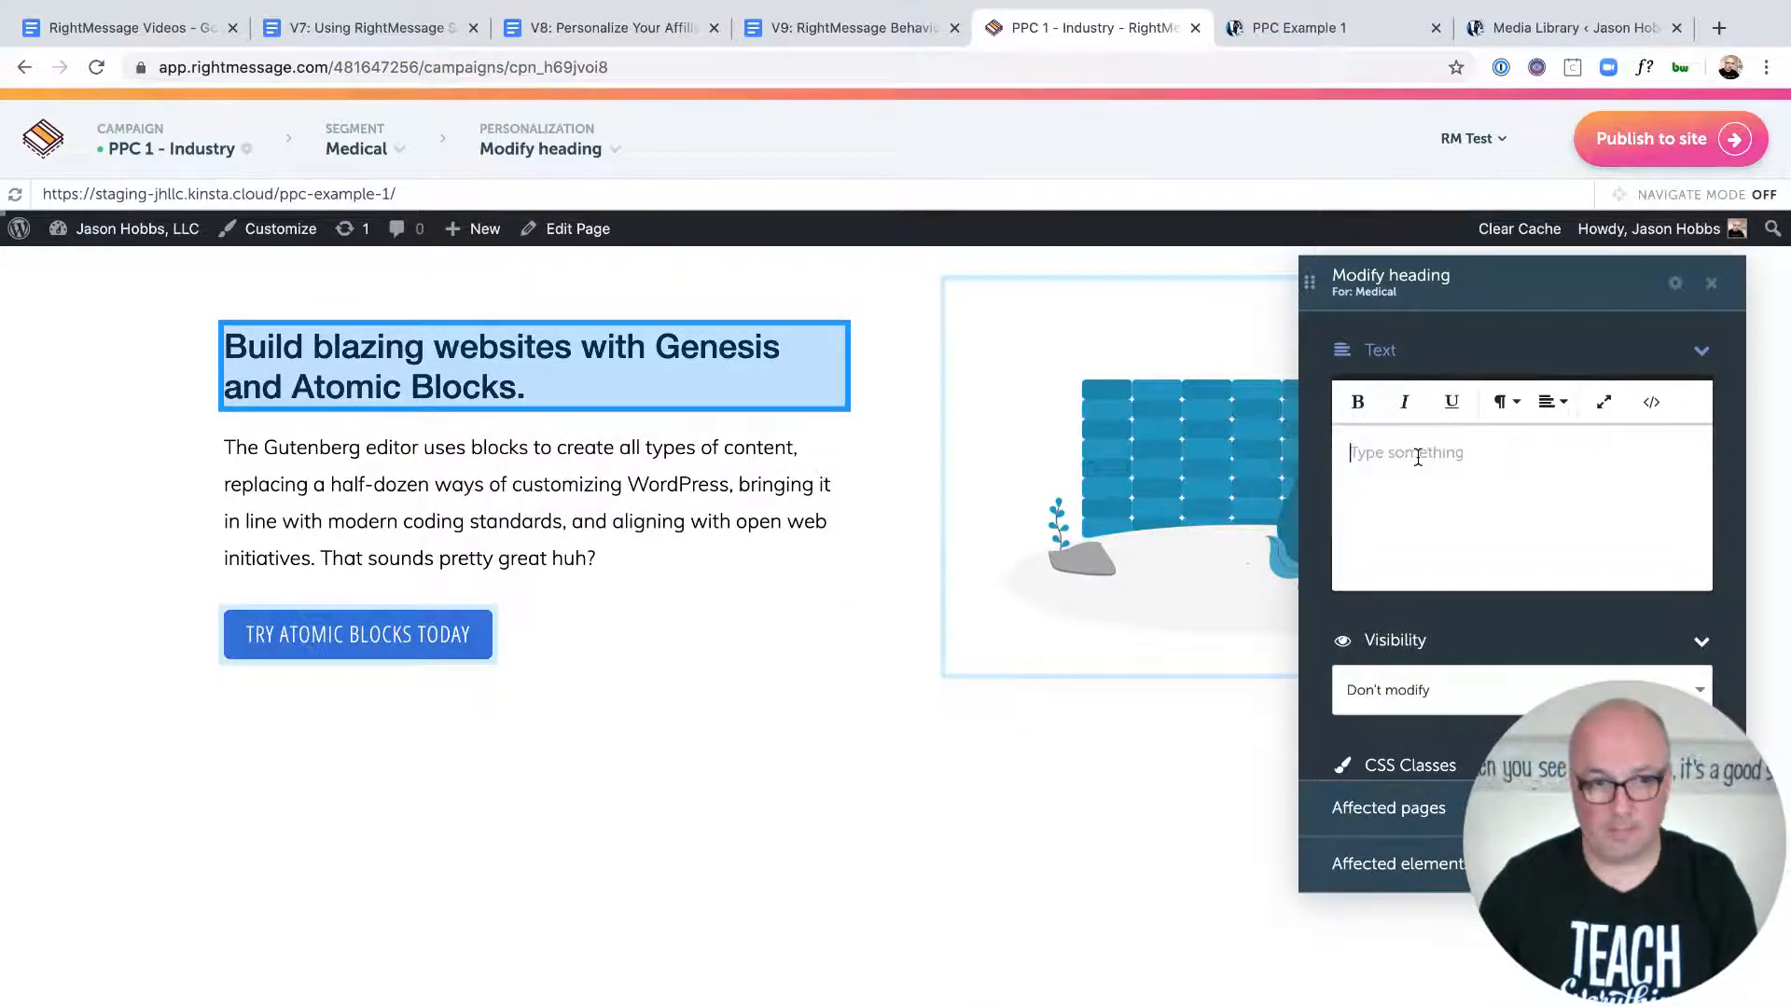
{"action": "type", "text": "Read"}
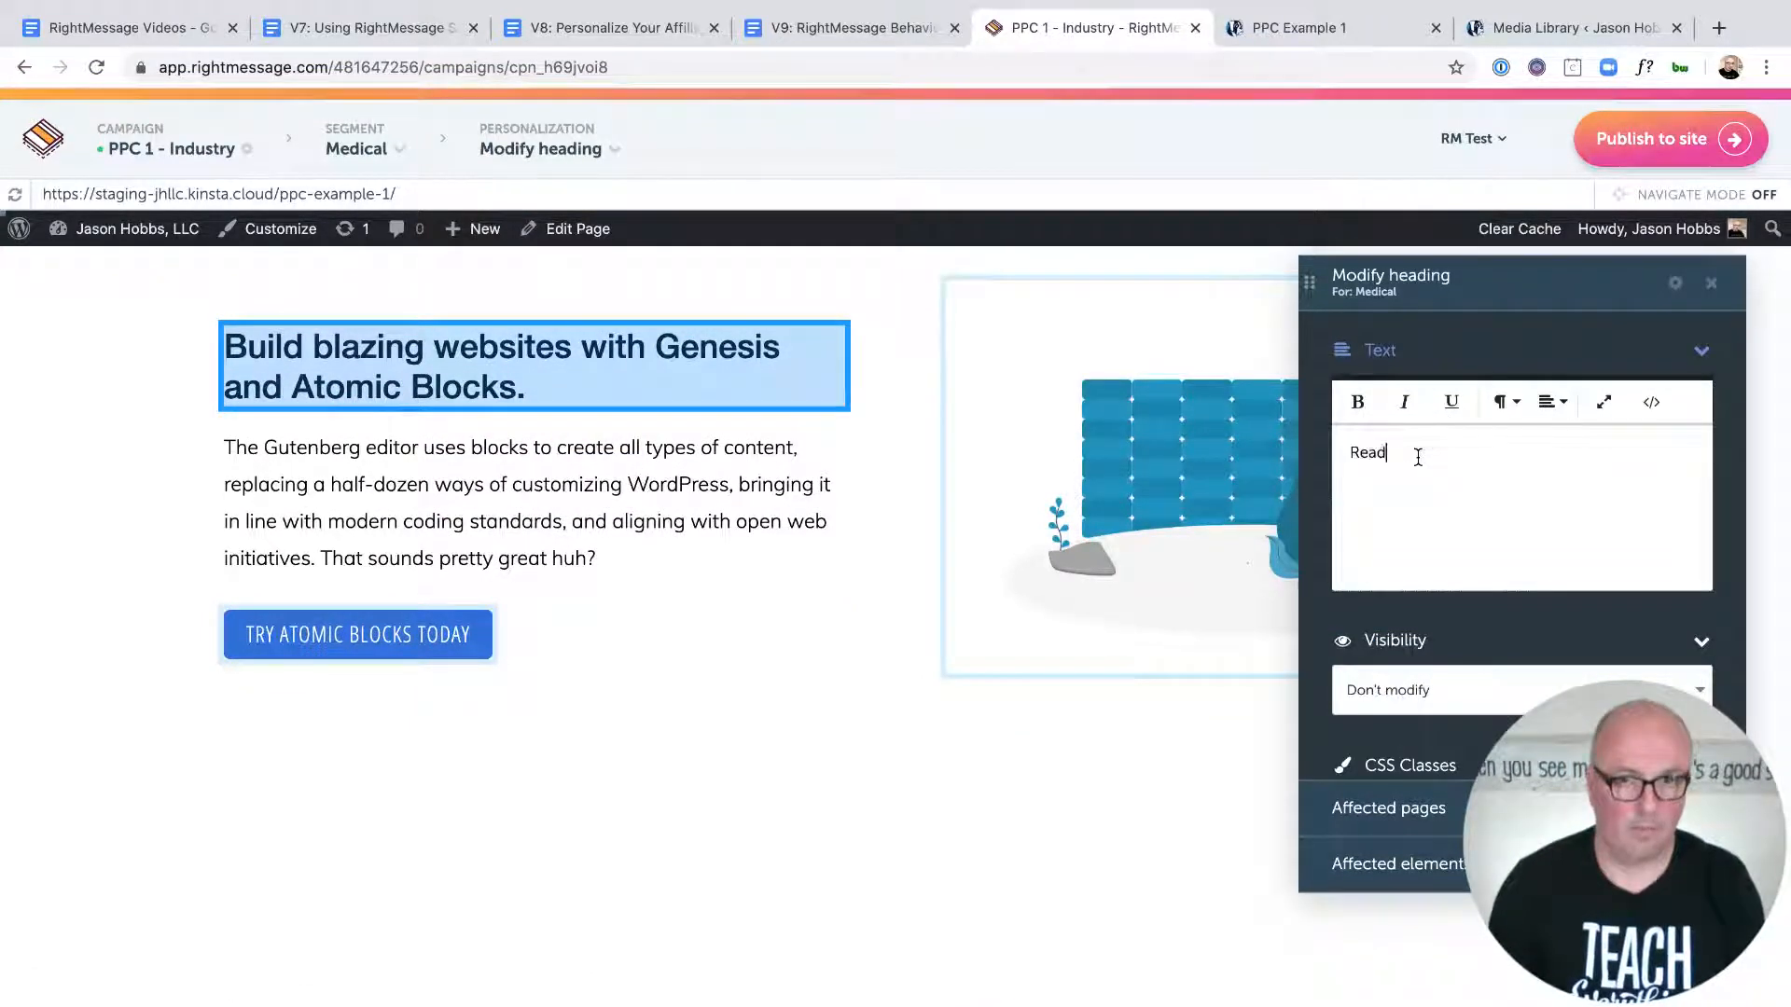
{"action": "type", "text": "y to p"}
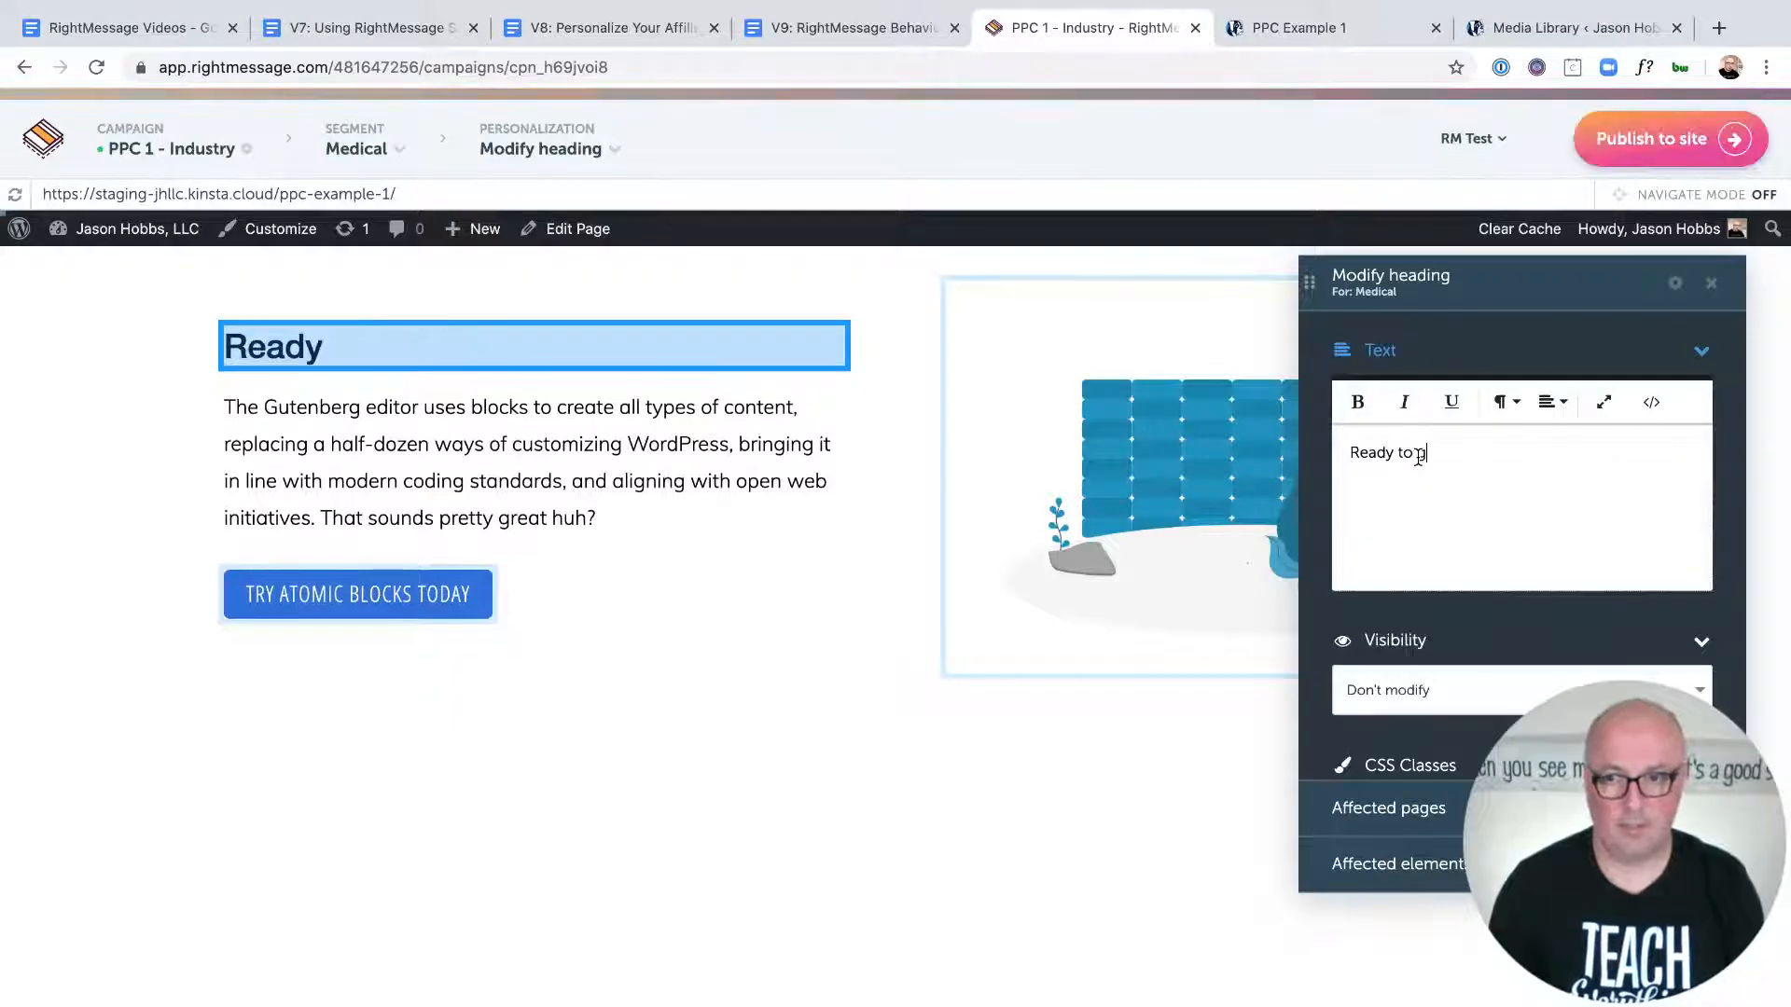
{"action": "key", "text": "BackSpace"}
{"action": "type", "text": "get your medical p"}
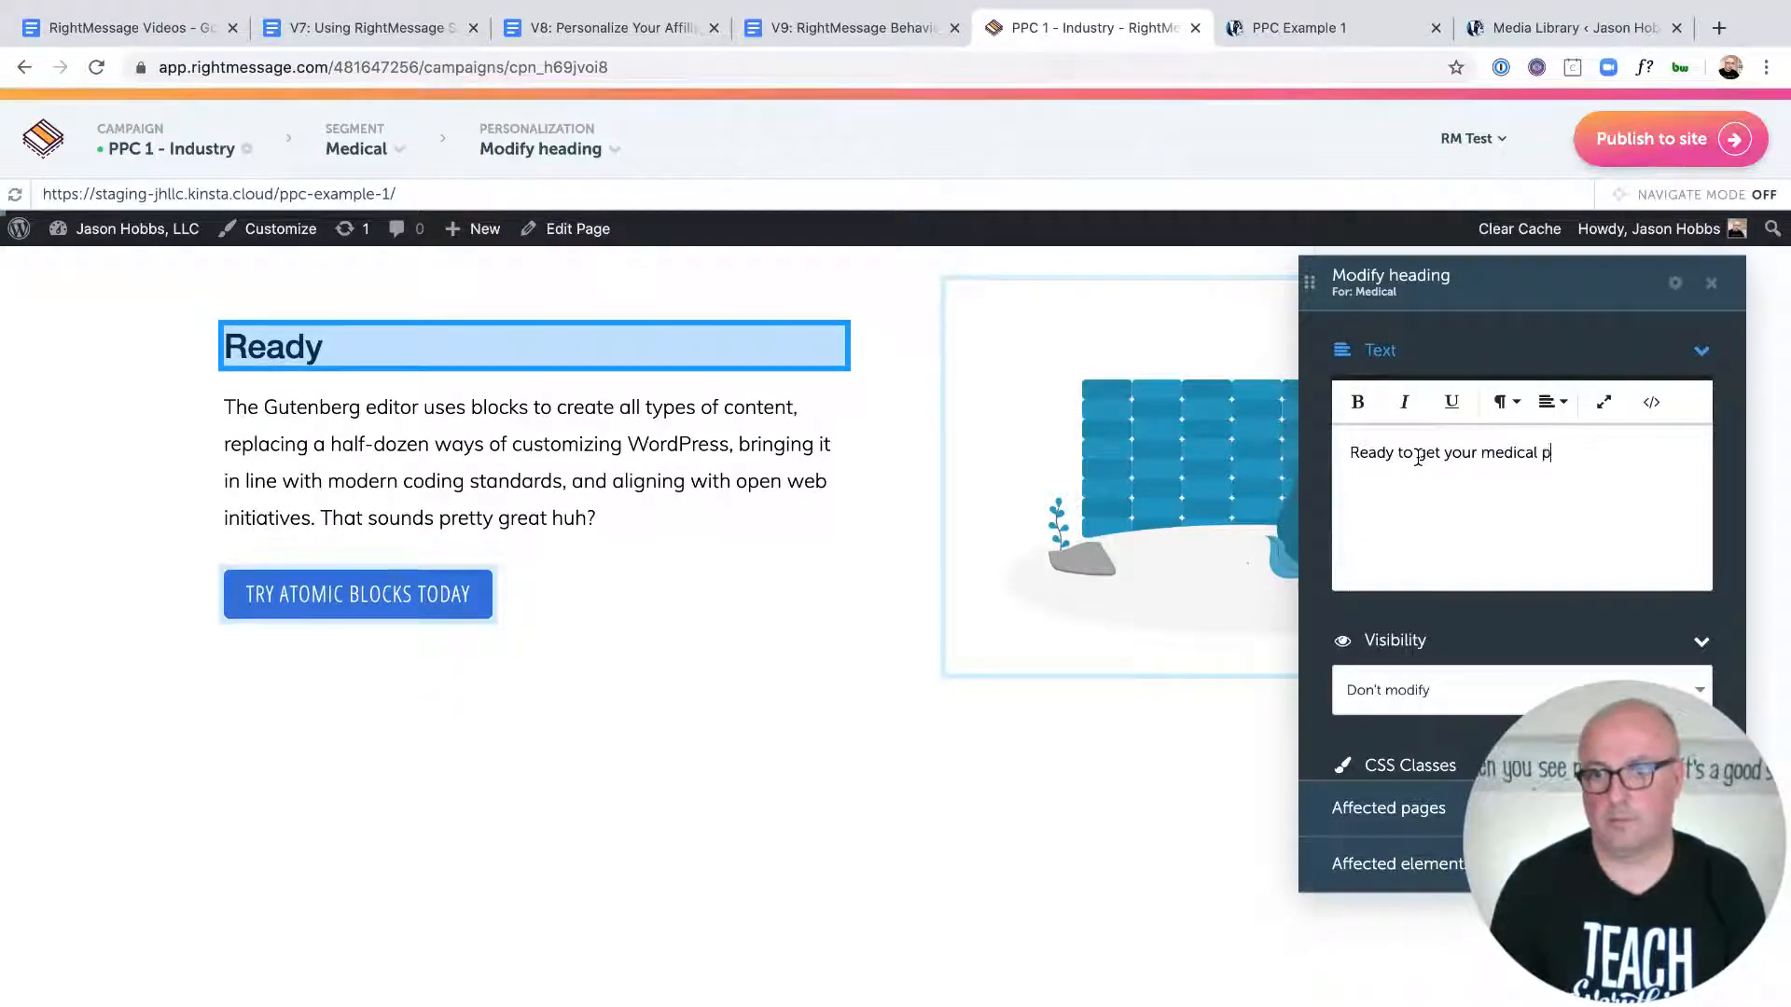
{"action": "type", "text": "ractice rolling?"}
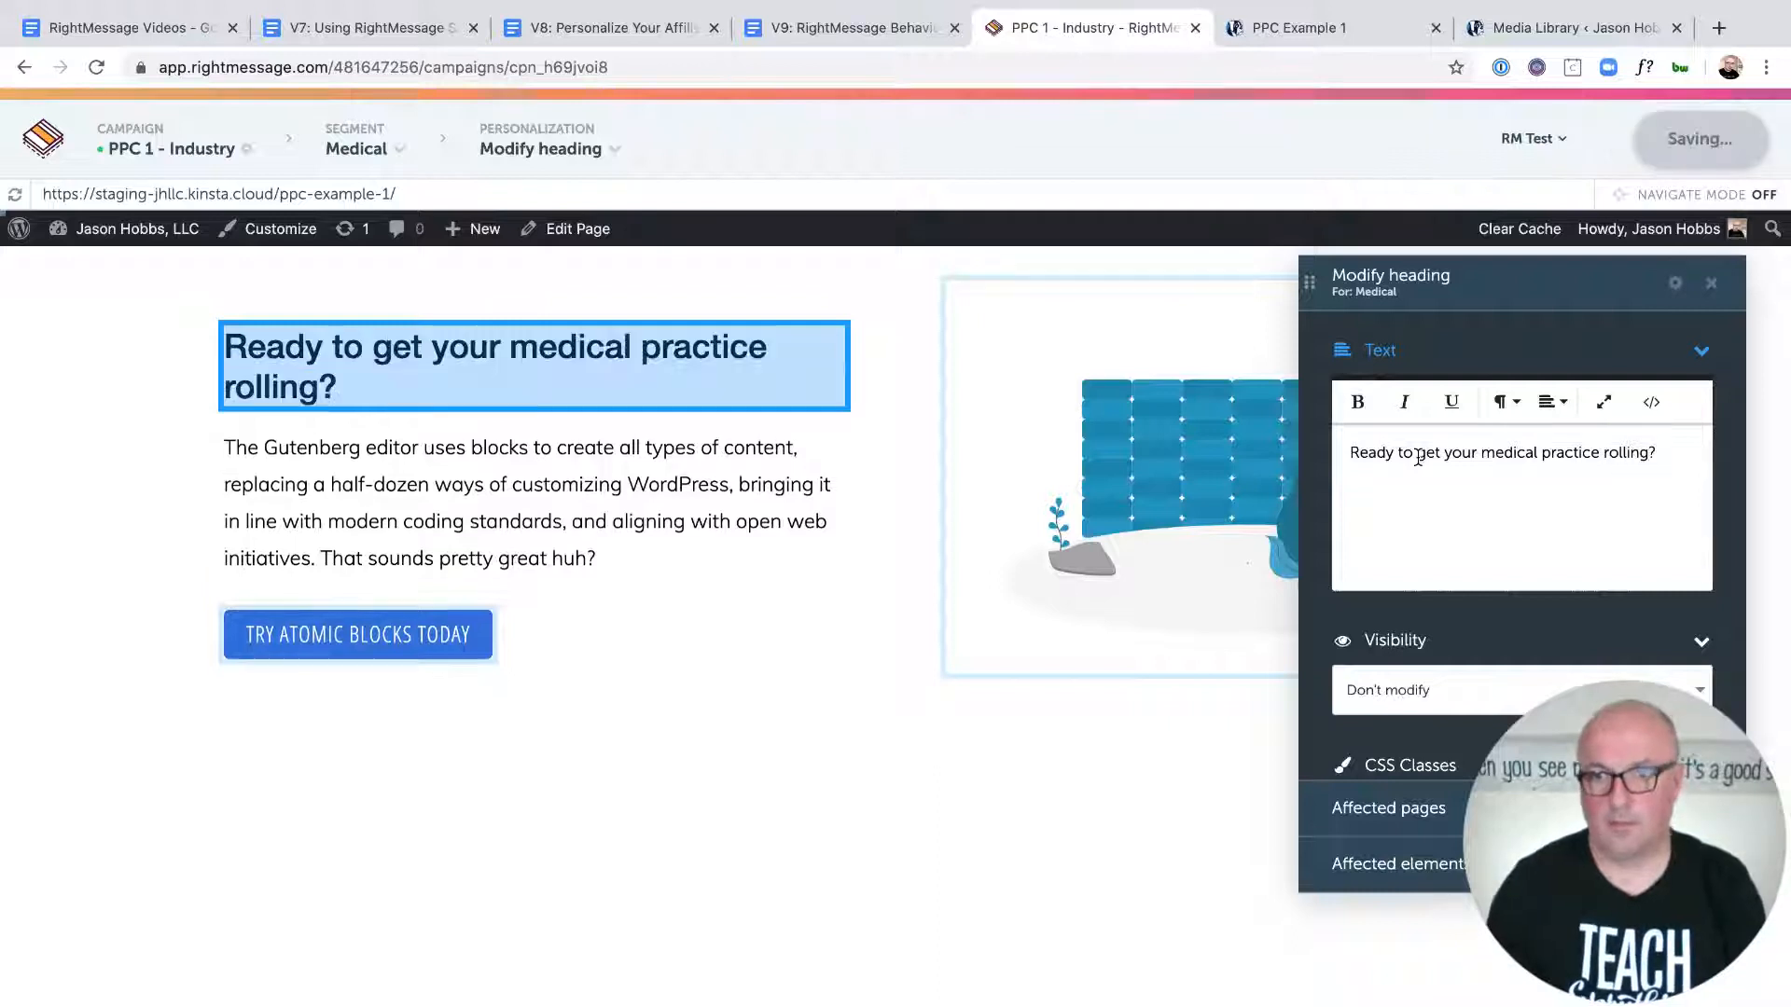
Step: Reuse the heading text for the Medical segment's Try Atomic Blocks Today button, rewording it to "I'm ready to get my medical practice rolling!"
{"action": "triple_click", "coordinate": [1557, 465]}
{"action": "key", "text": "ctrl+c"}
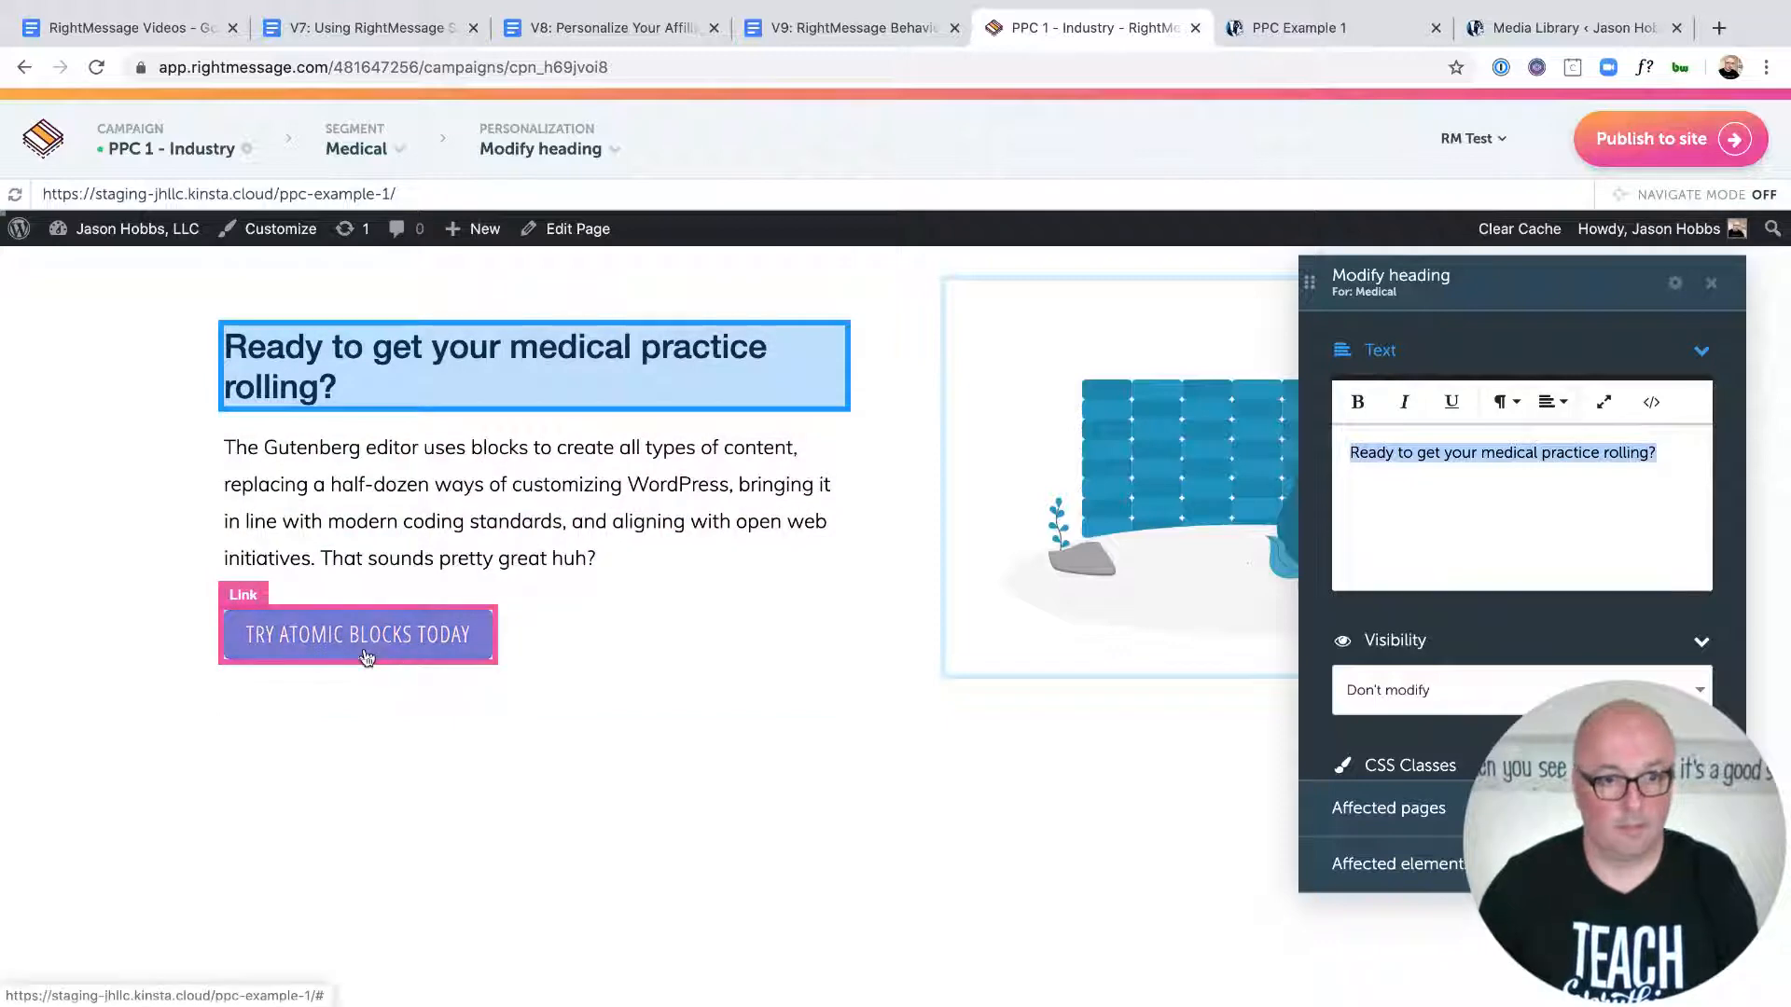
{"action": "left_click", "coordinate": [367, 652]}
{"action": "left_click", "coordinate": [415, 693]}
{"action": "left_click", "coordinate": [1413, 551]}
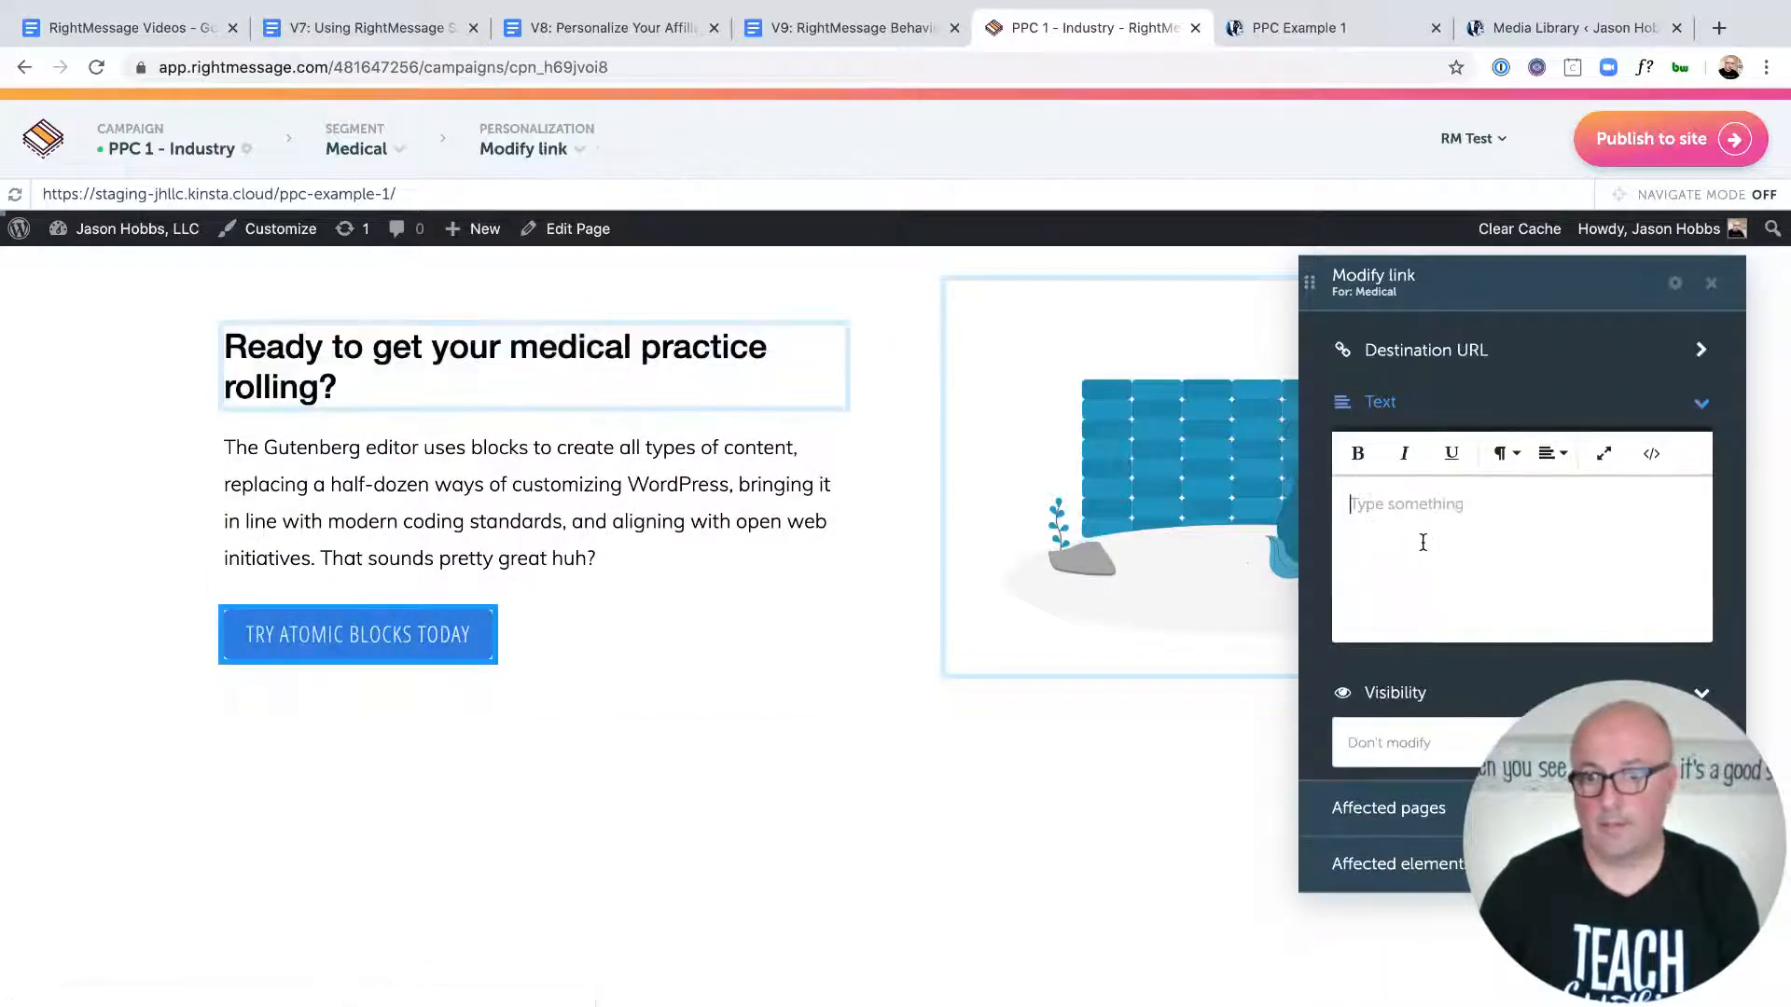
{"action": "key", "text": "ctrl+v"}
{"action": "left_click", "coordinate": [1358, 505]}
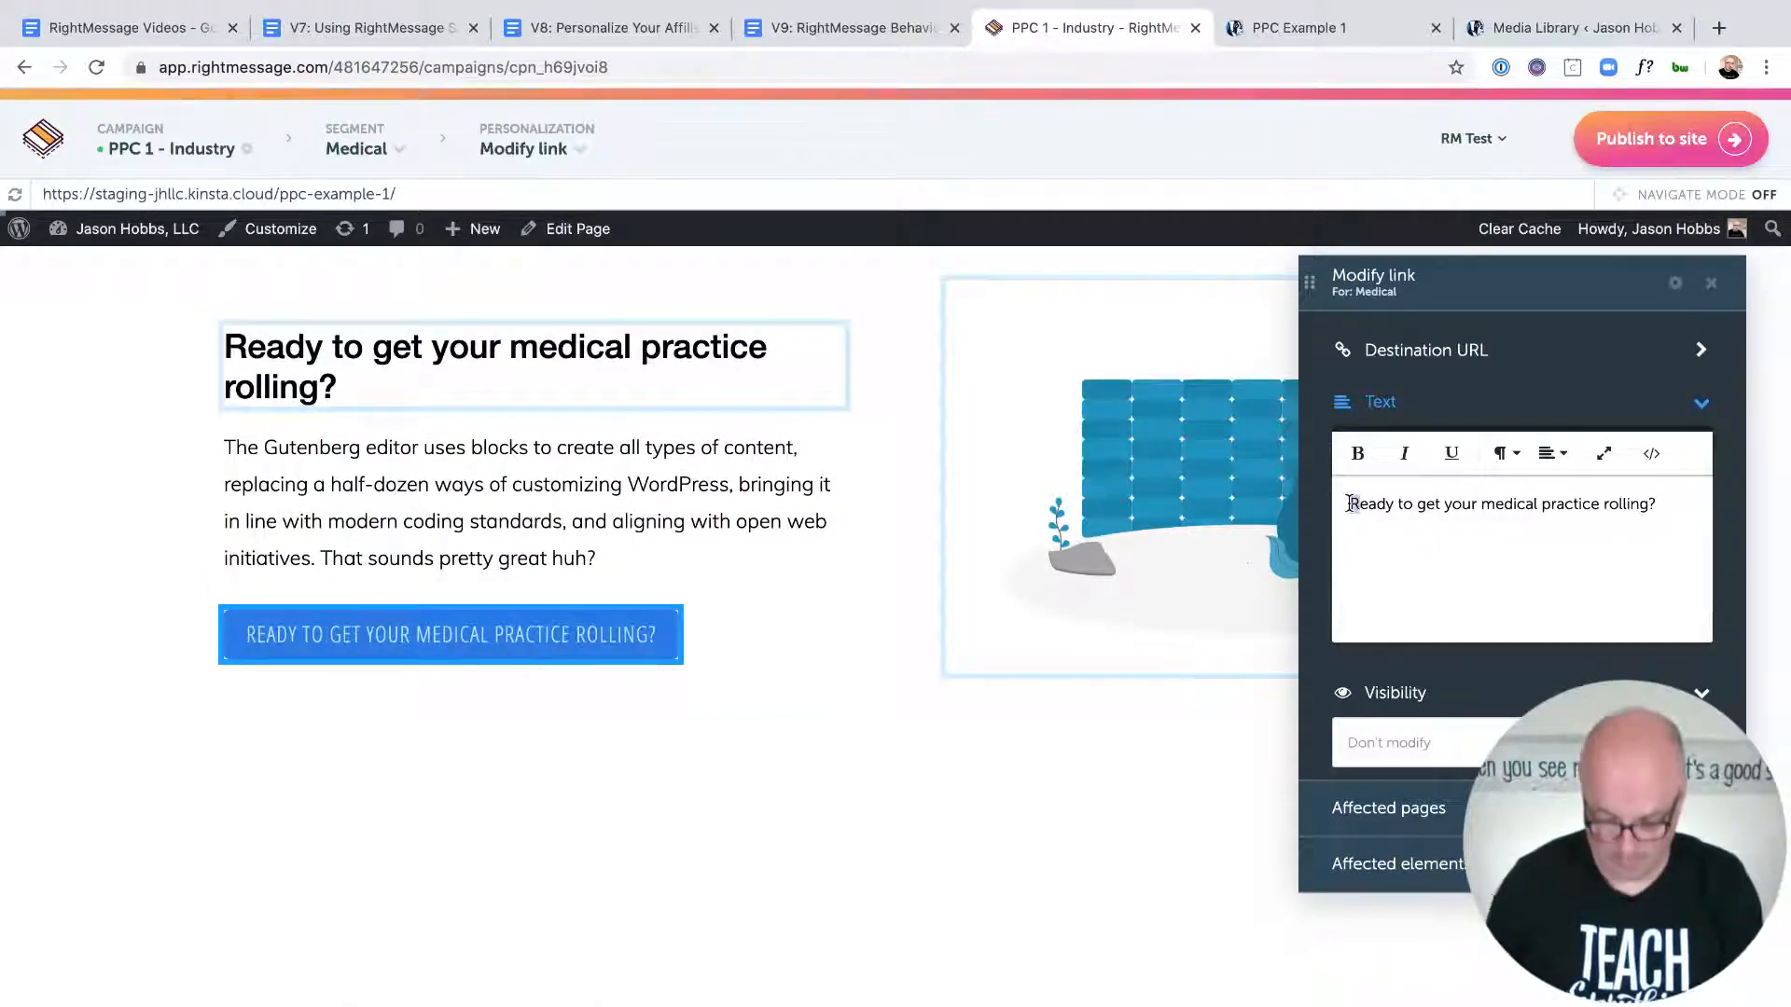
{"action": "key", "text": "BackSpace"}
{"action": "type", "text": "rI'm"}
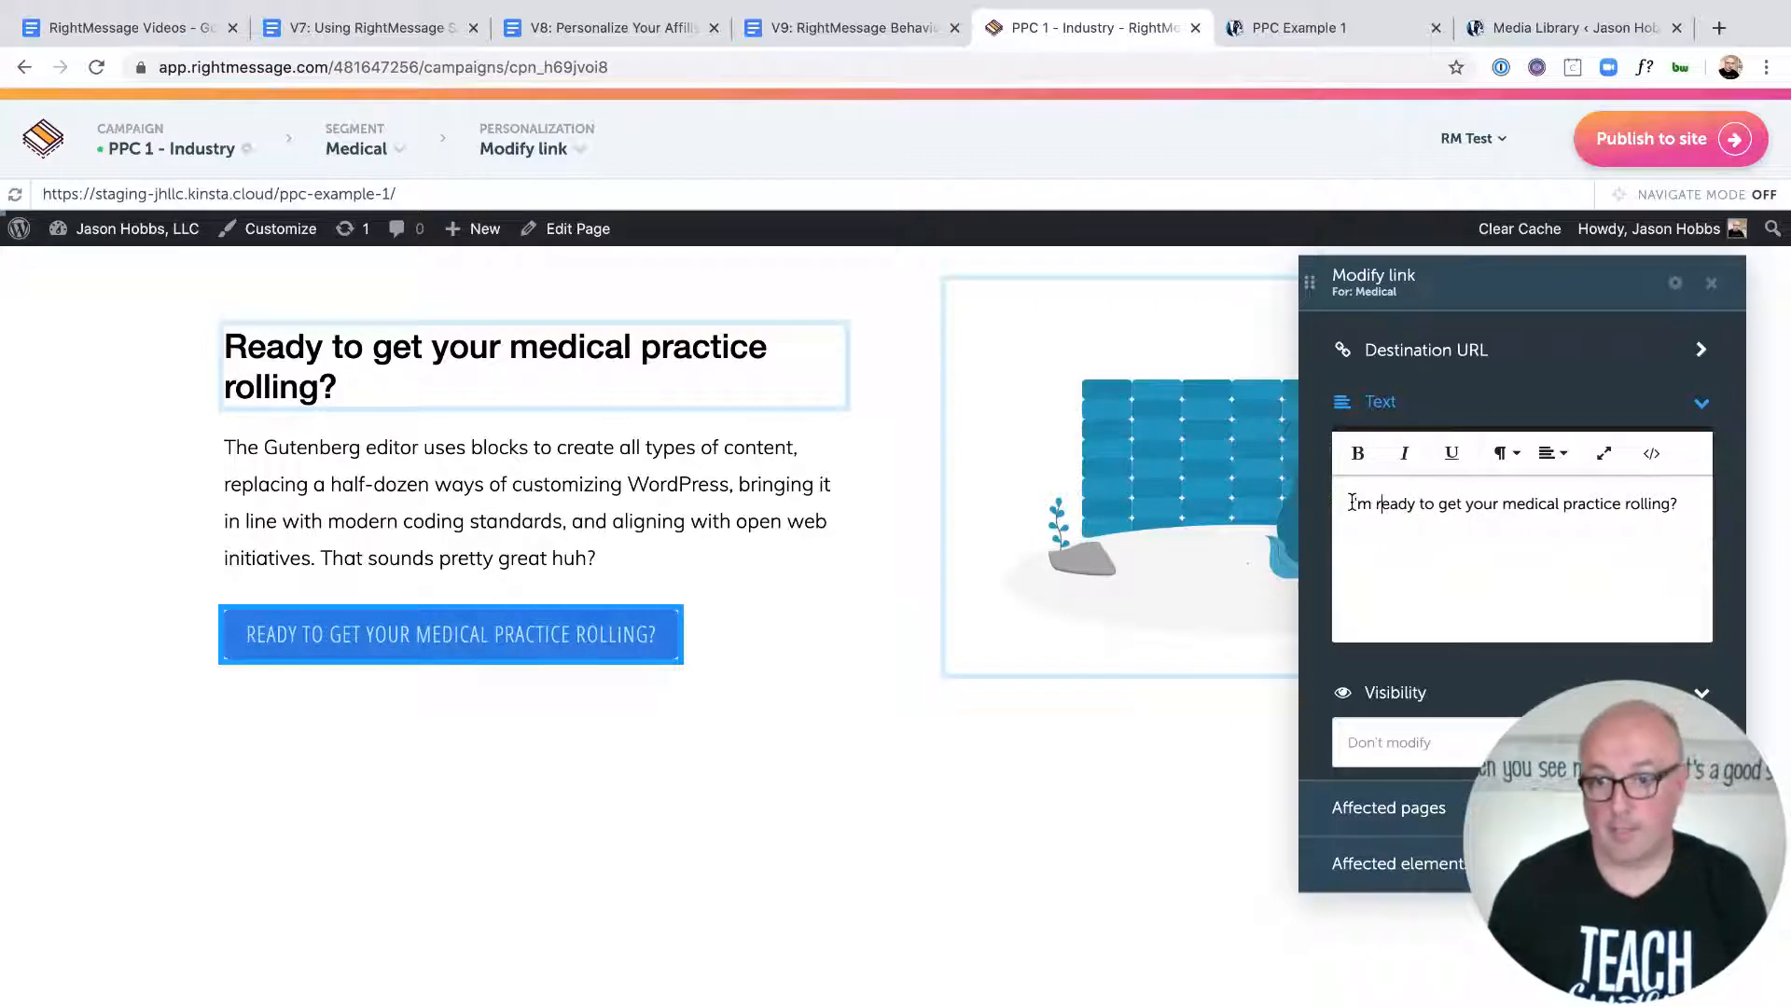
{"action": "double_click", "coordinate": [1485, 505]}
{"action": "type", "text": "my"}
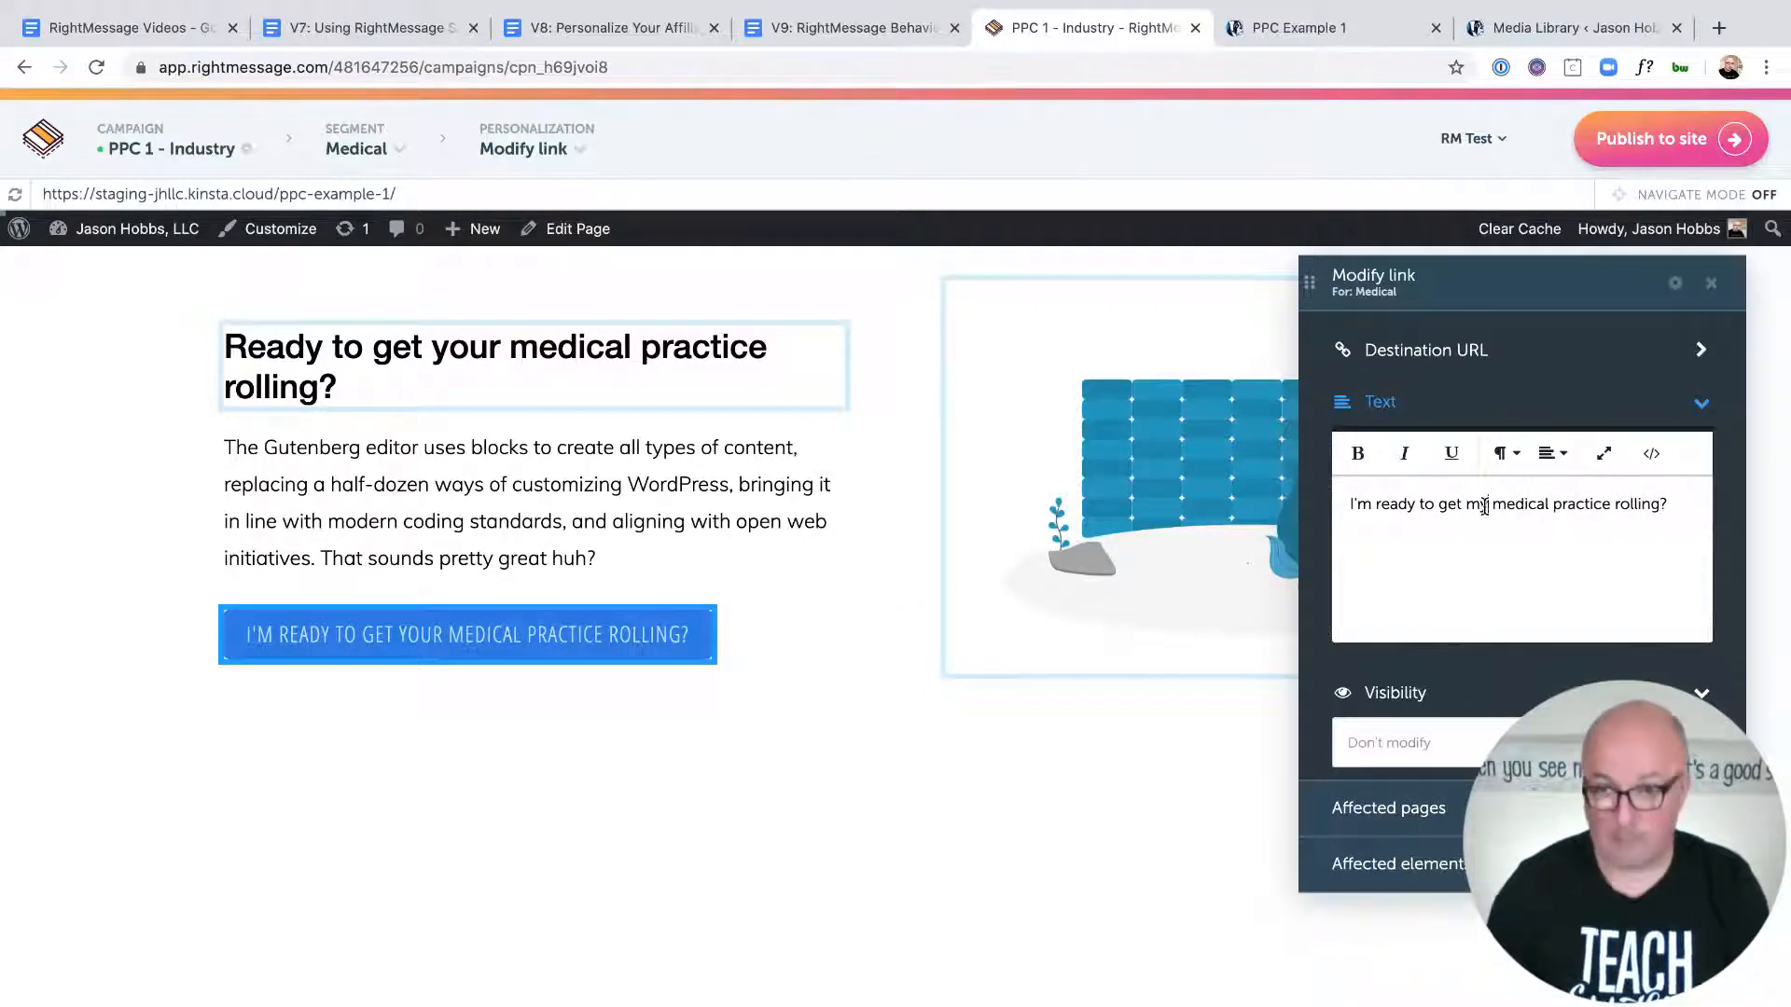
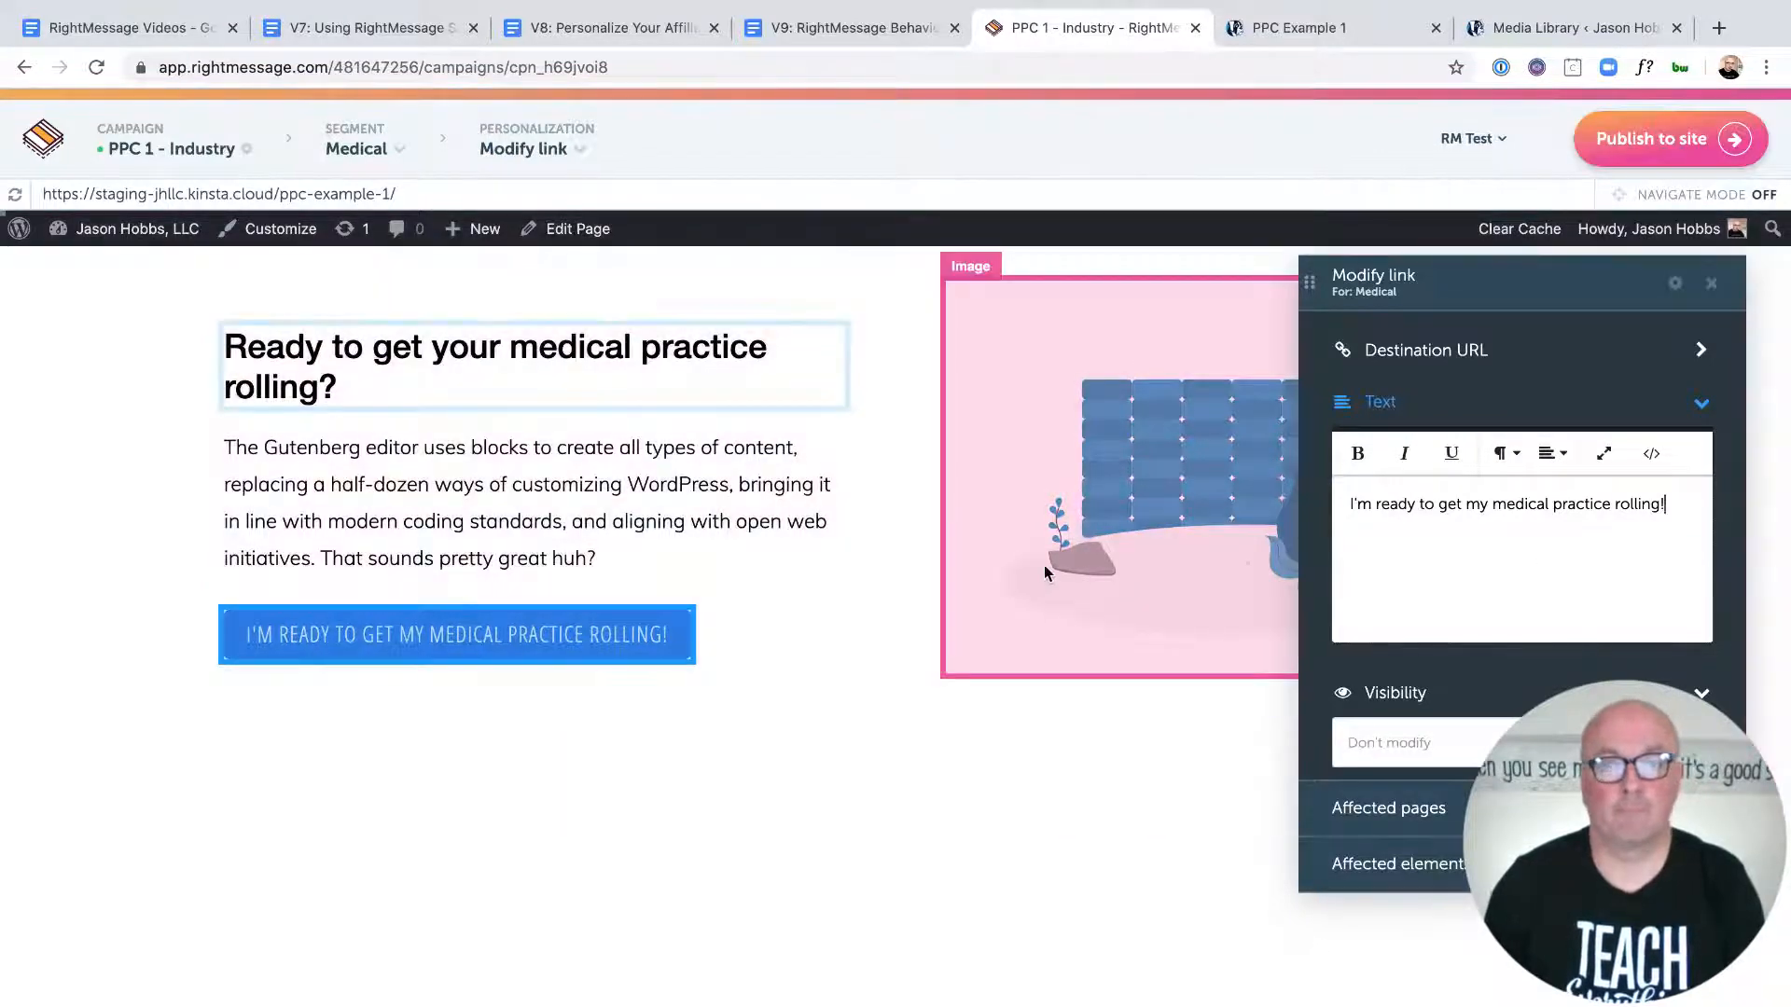
Step: Open the Medical segment's image for personalization and copy the file link of 588.jpeg from the WordPress Media Library
{"action": "left_click", "coordinate": [1045, 567]}
{"action": "left_click", "coordinate": [1166, 705]}
{"action": "left_click", "coordinate": [1576, 28]}
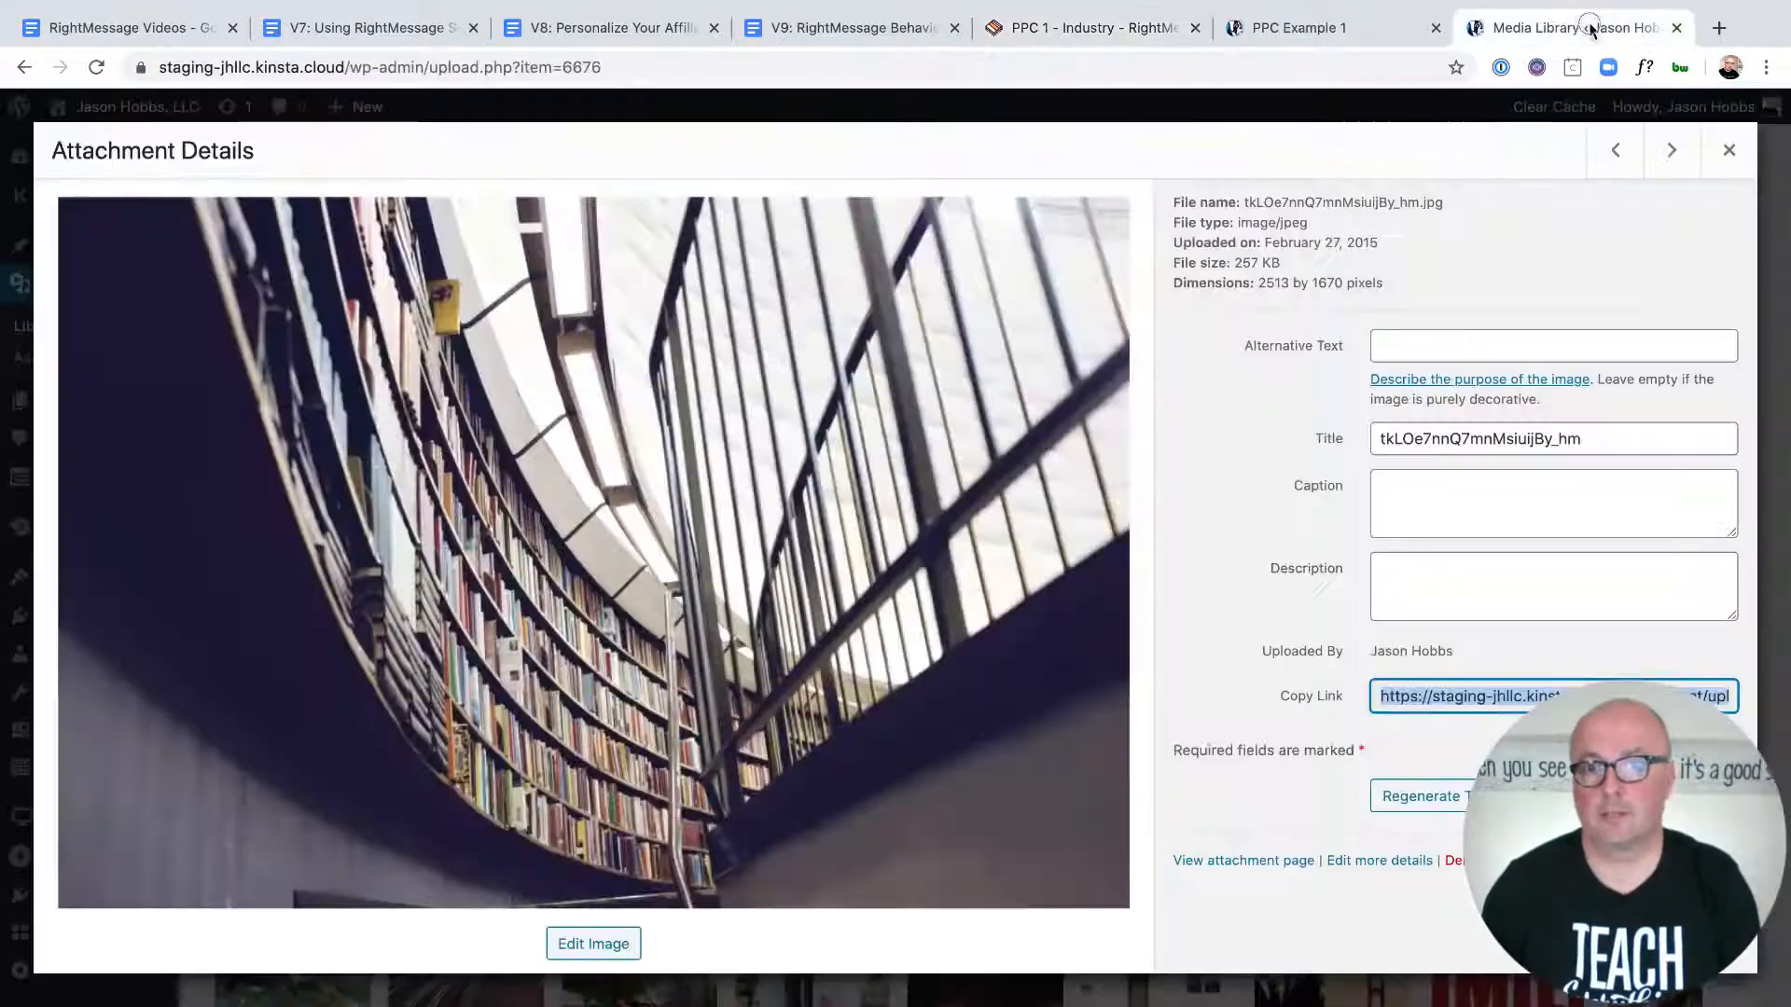
{"action": "left_click", "coordinate": [1728, 150]}
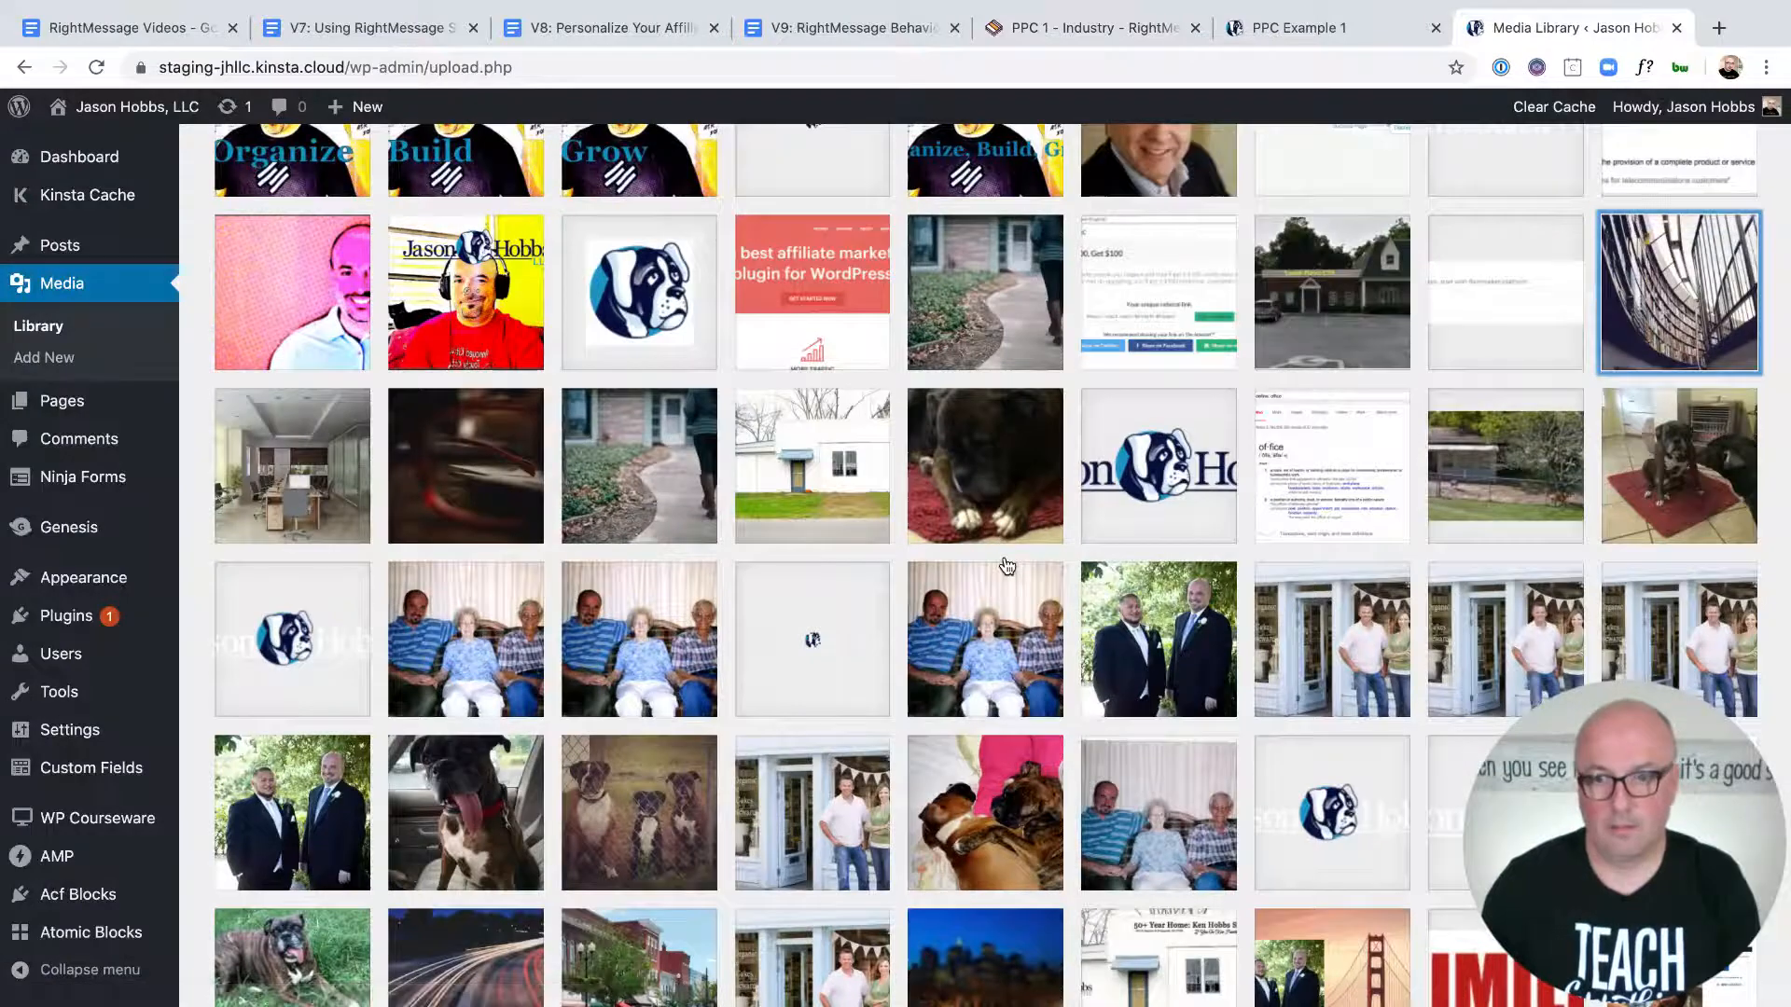
{"action": "left_click", "coordinate": [605, 478]}
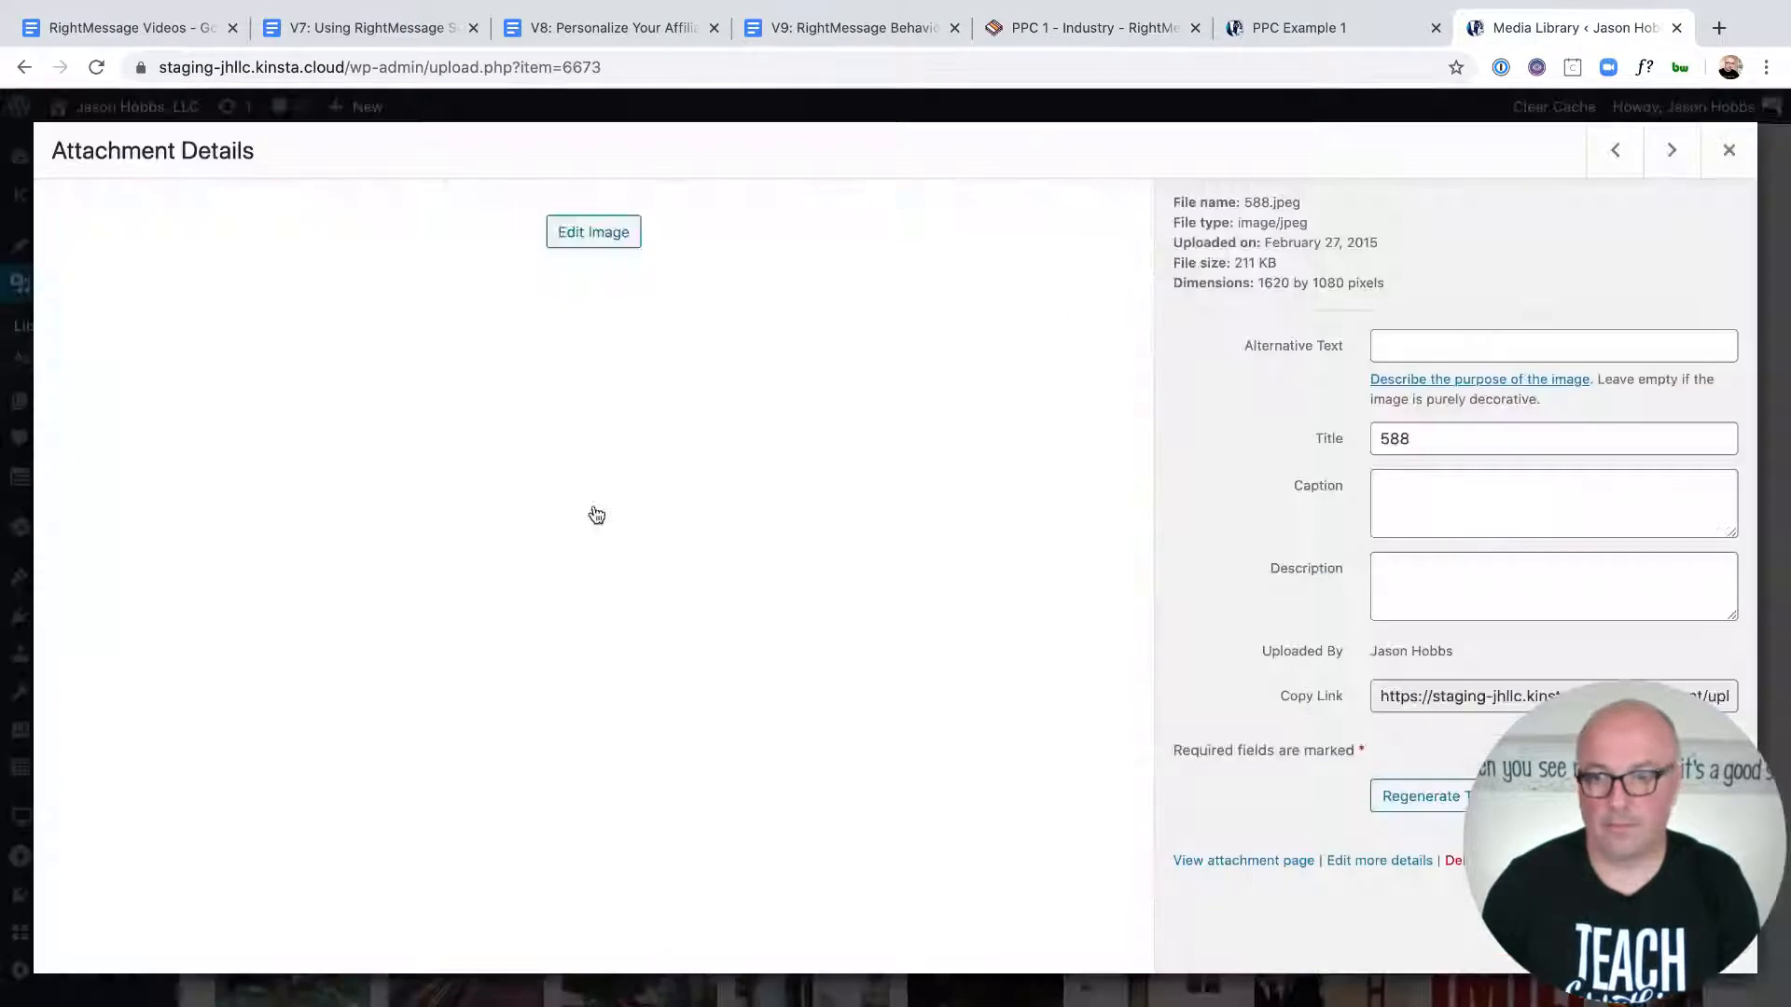
{"action": "left_click", "coordinate": [1460, 692]}
{"action": "left_click", "coordinate": [1460, 688]}
{"action": "key", "text": "super+c"}
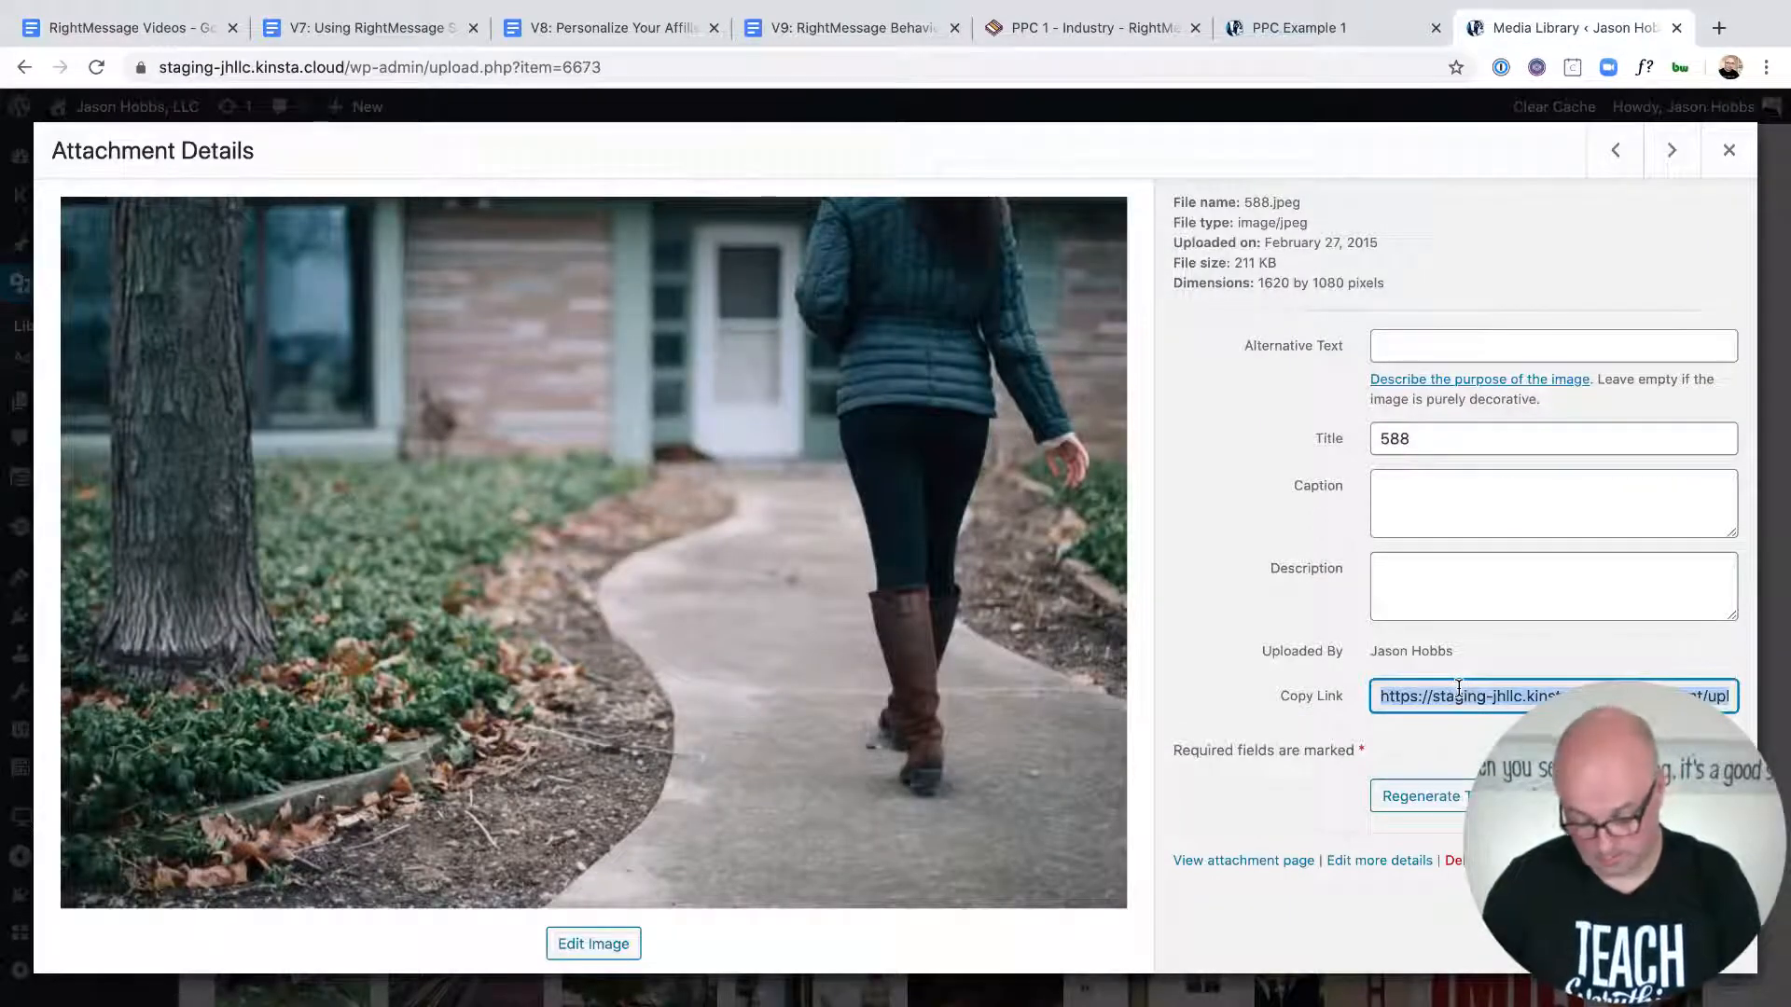
Step: Back in the RightMessage campaign, set the Medical segment's image URL to the copied 588.jpeg link and publish to the site
{"action": "left_click", "coordinate": [1129, 27]}
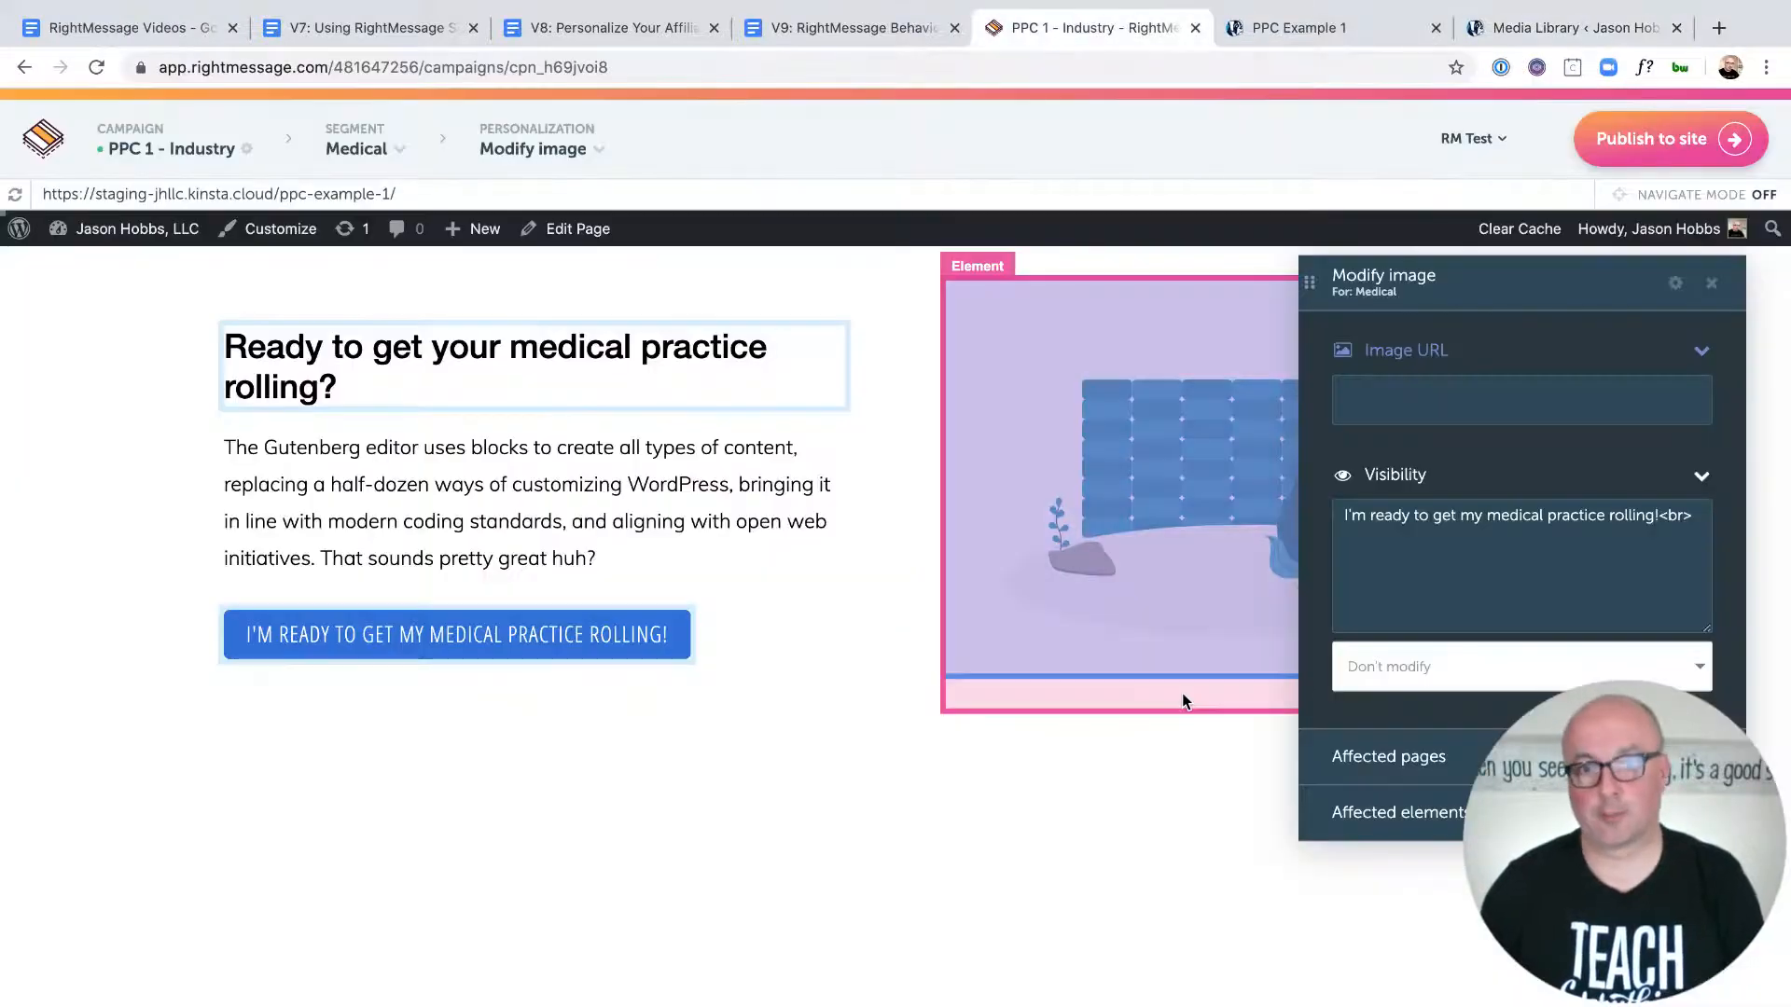
{"action": "left_click", "coordinate": [1396, 405]}
{"action": "key", "text": "super+v"}
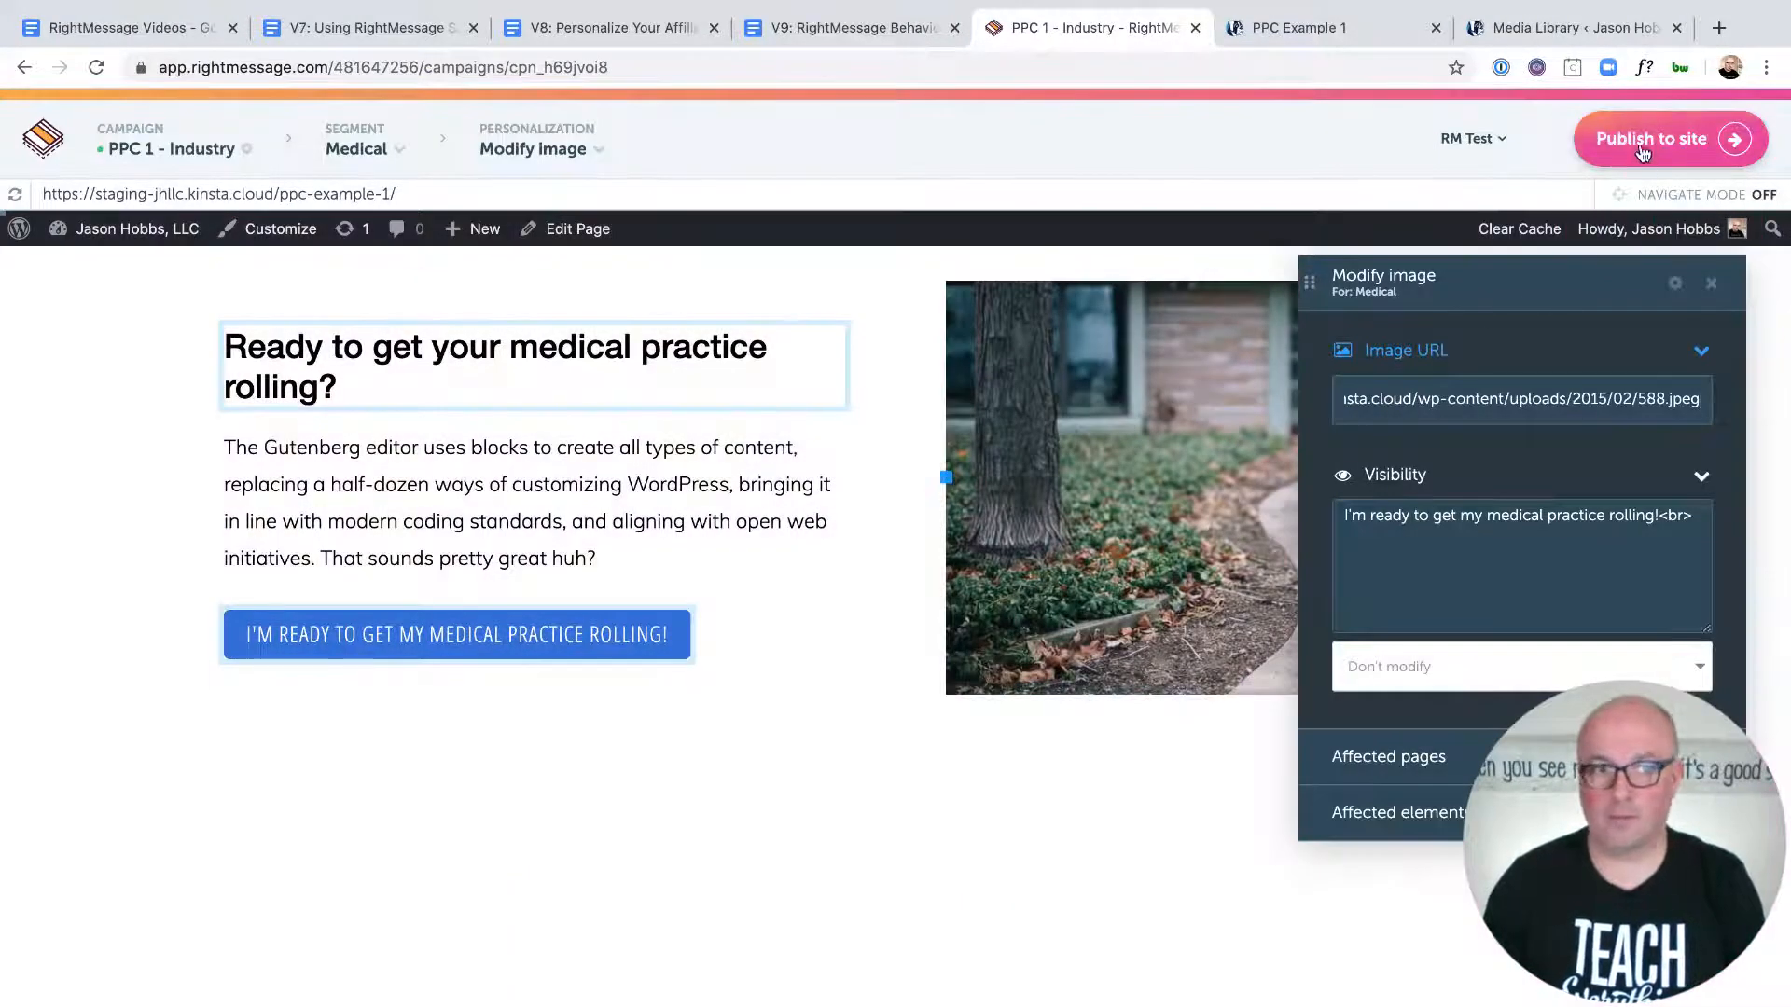
{"action": "left_click", "coordinate": [1660, 138]}
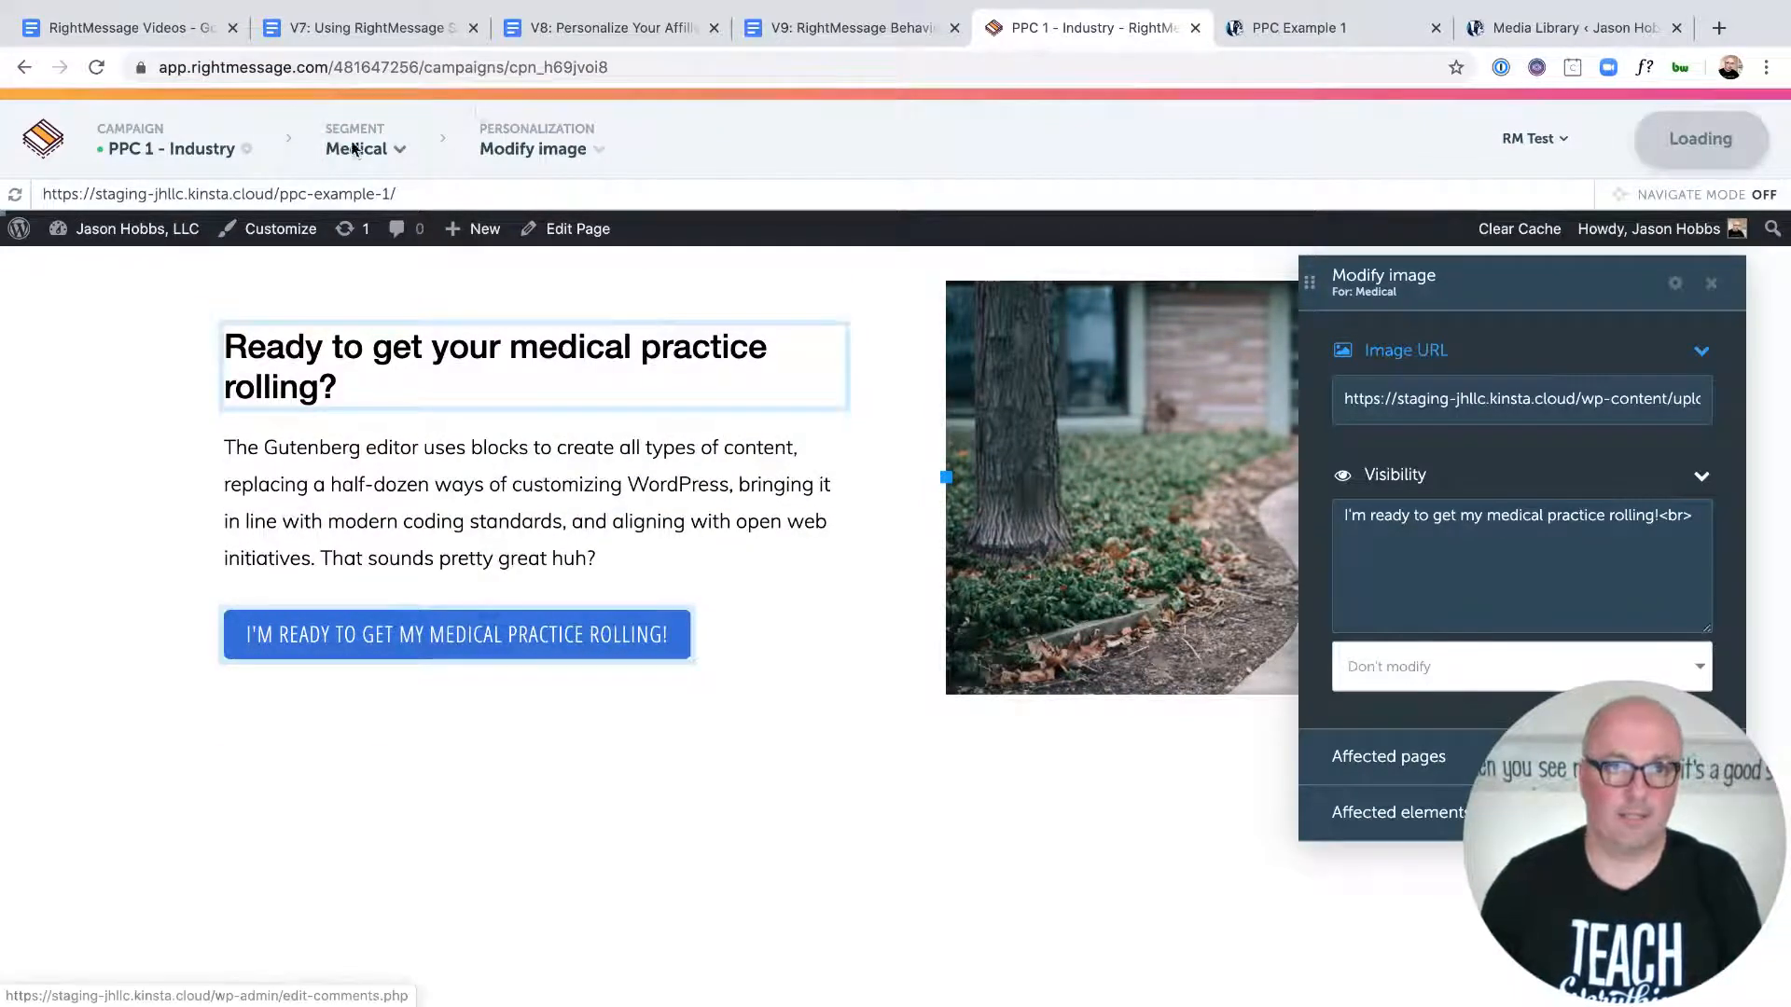
Step: Switch to the Restaurant segment and set the visibility of its PPC Example 1 title element to Hide
{"action": "left_click", "coordinate": [368, 149]}
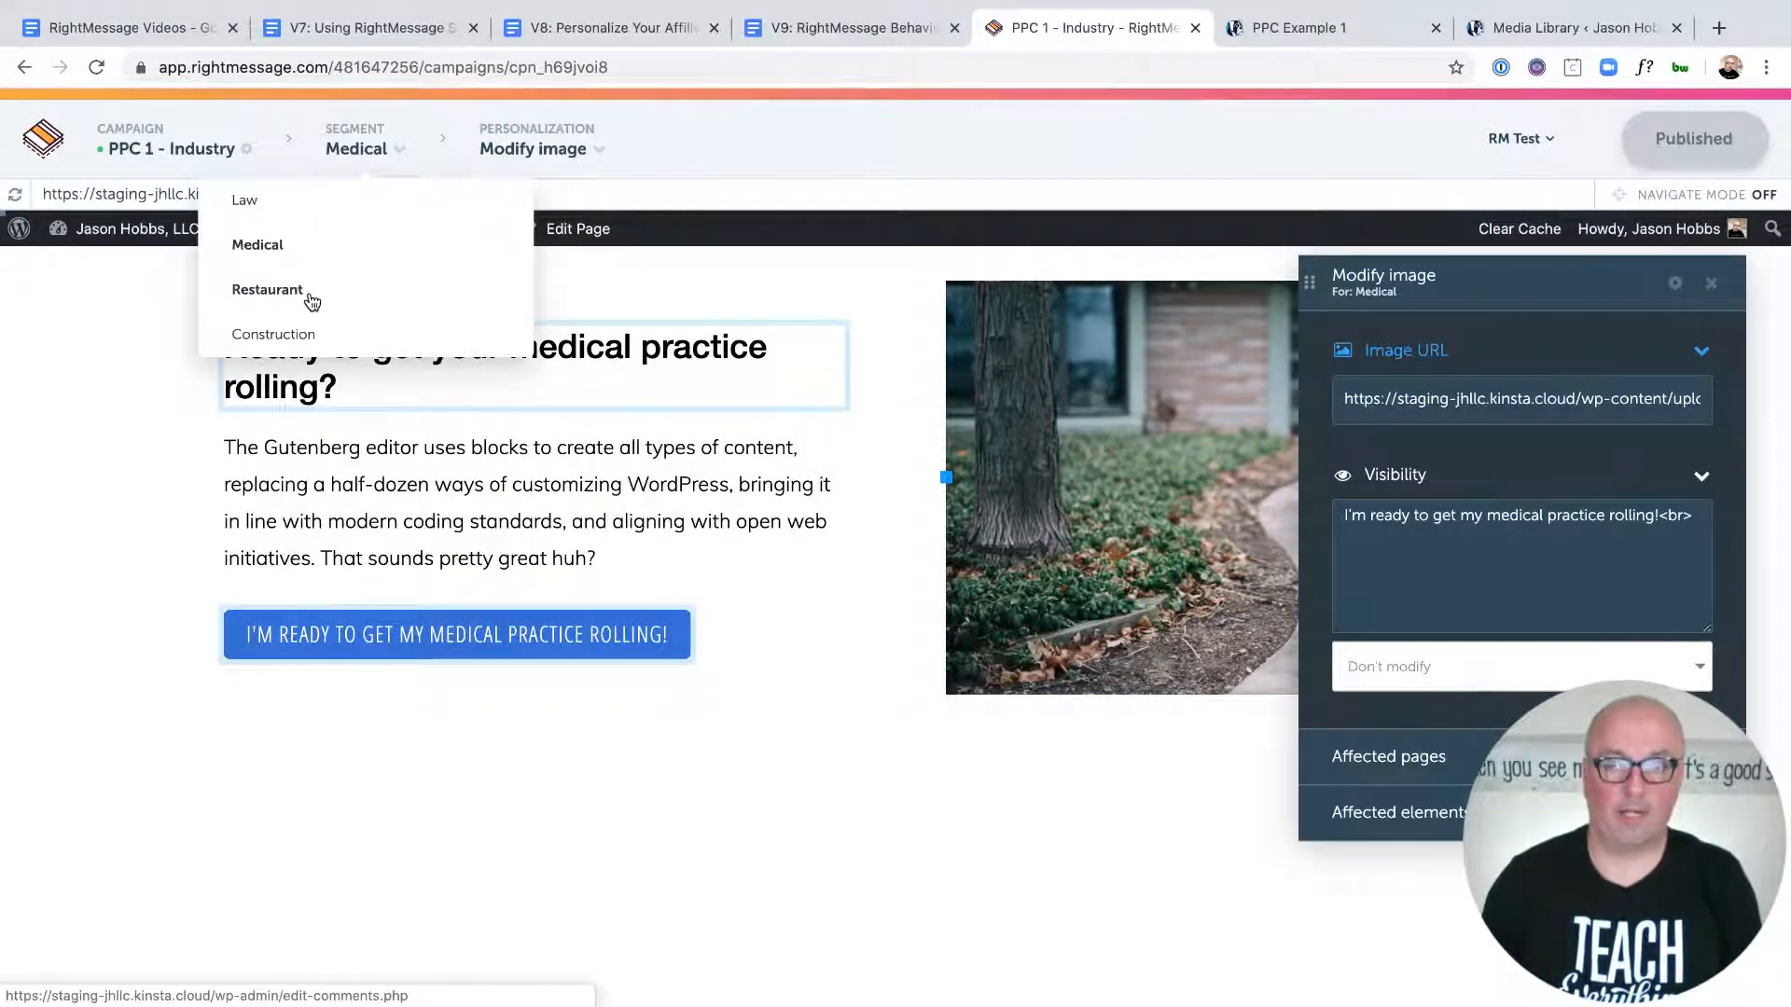
{"action": "left_click", "coordinate": [268, 290]}
{"action": "left_click", "coordinate": [459, 388]}
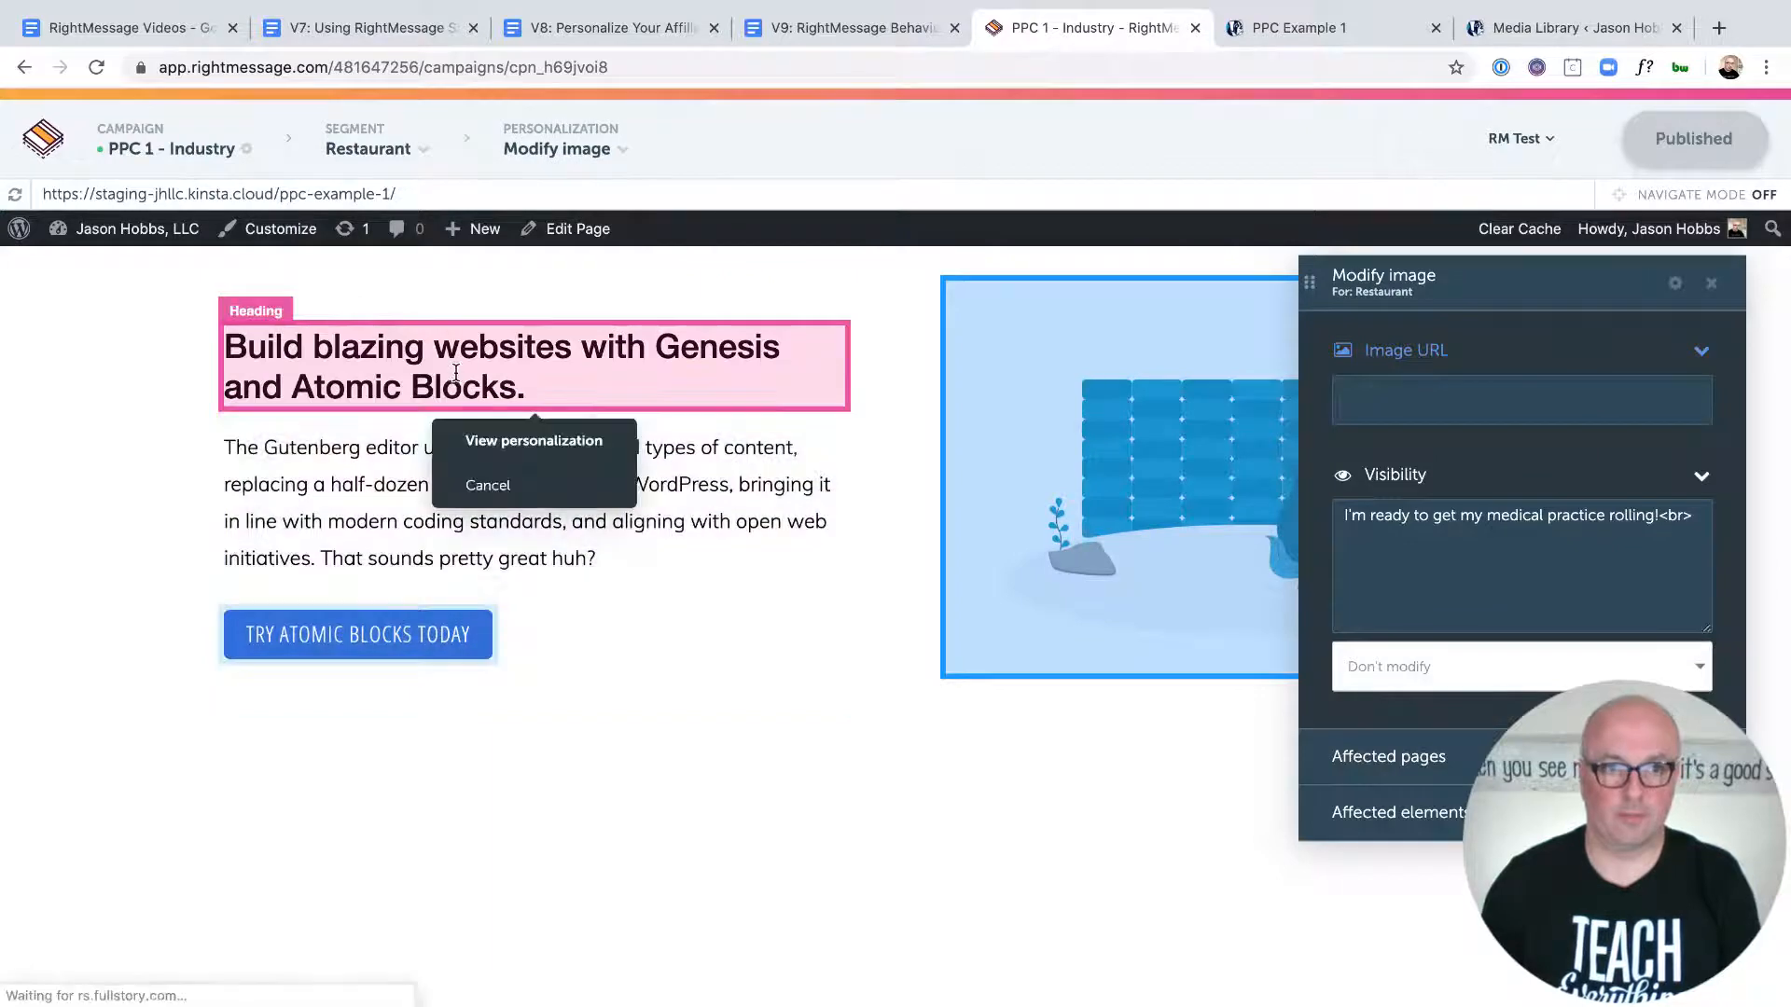
{"action": "left_click", "coordinate": [815, 395]}
{"action": "left_click", "coordinate": [844, 429]}
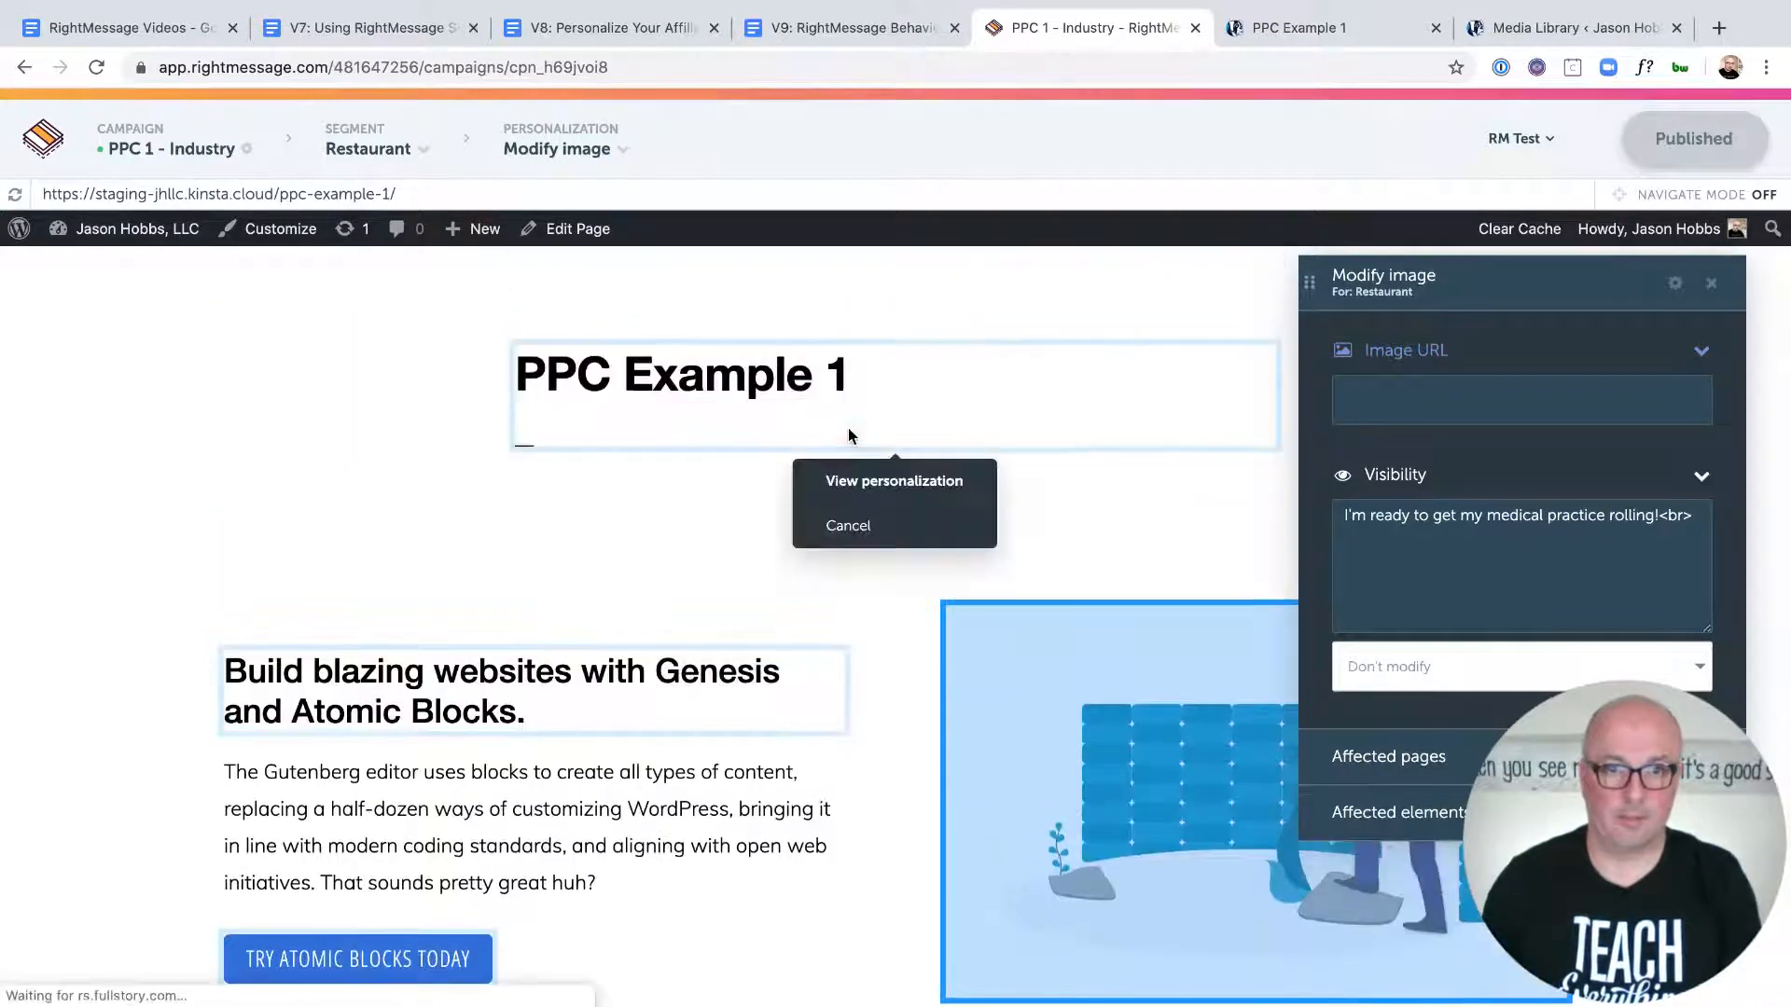
{"action": "left_click", "coordinate": [867, 485]}
{"action": "scroll", "coordinate": [1471, 709], "scroll_direction": "down", "scroll_amount": 3}
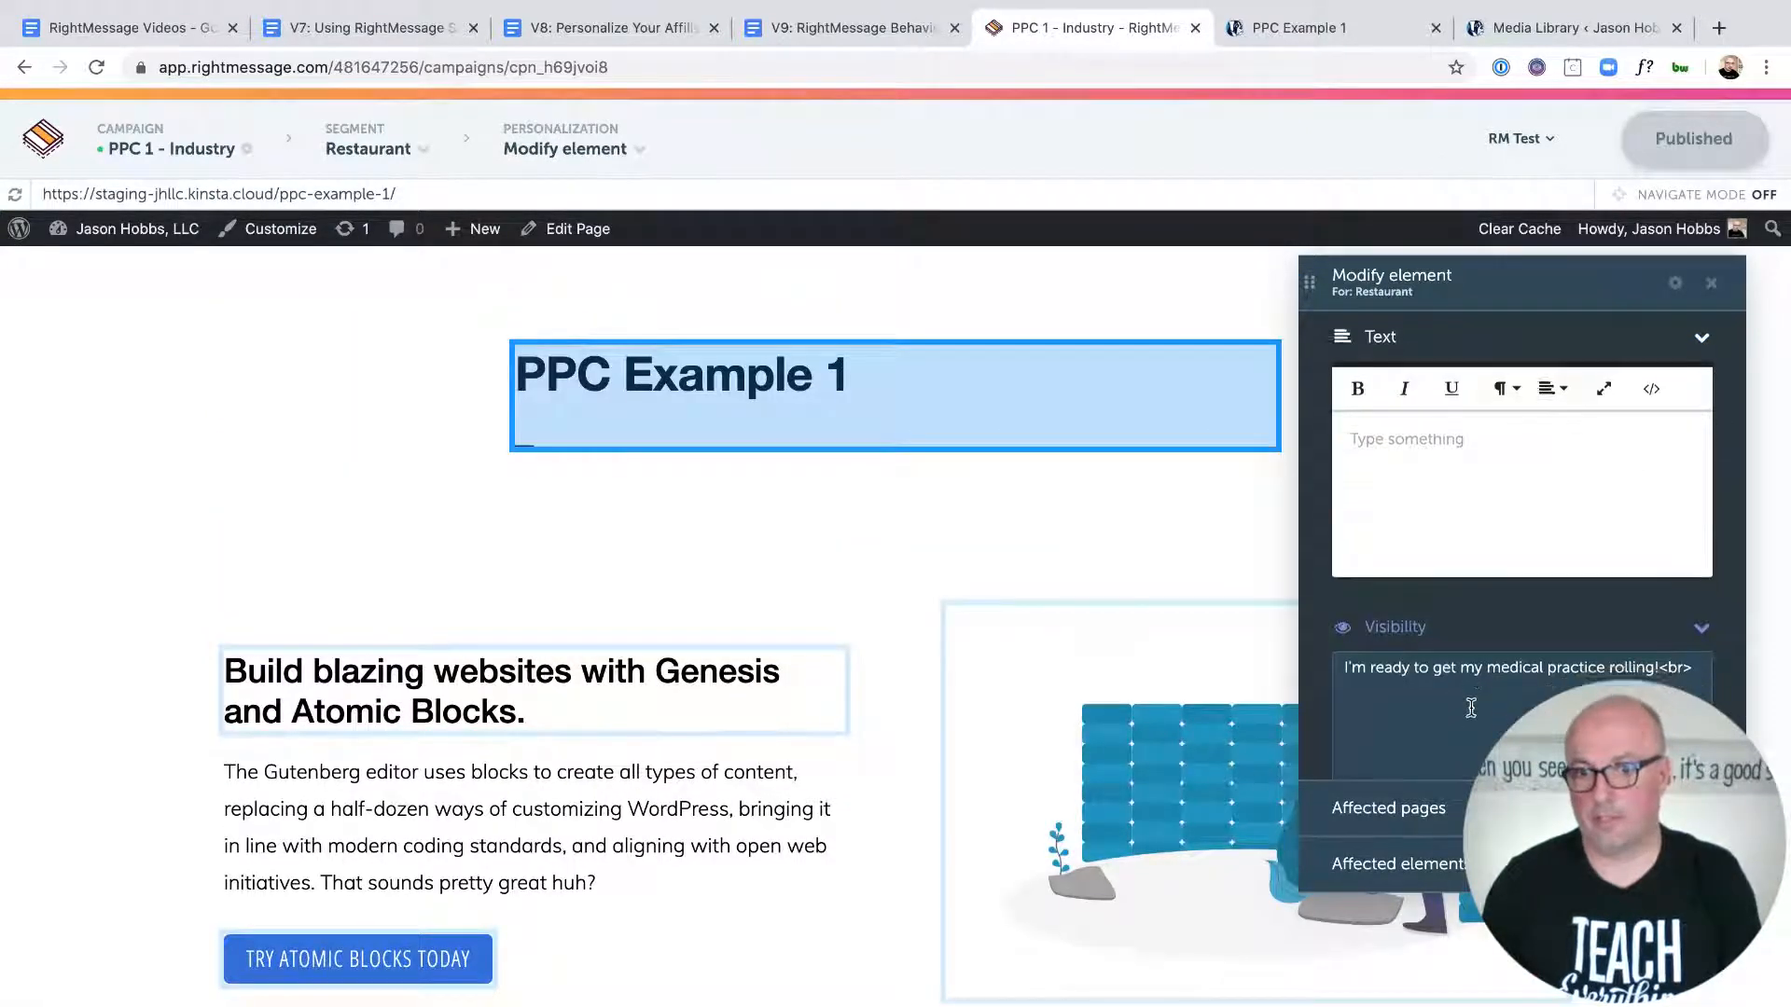
{"action": "left_click", "coordinate": [1441, 628]}
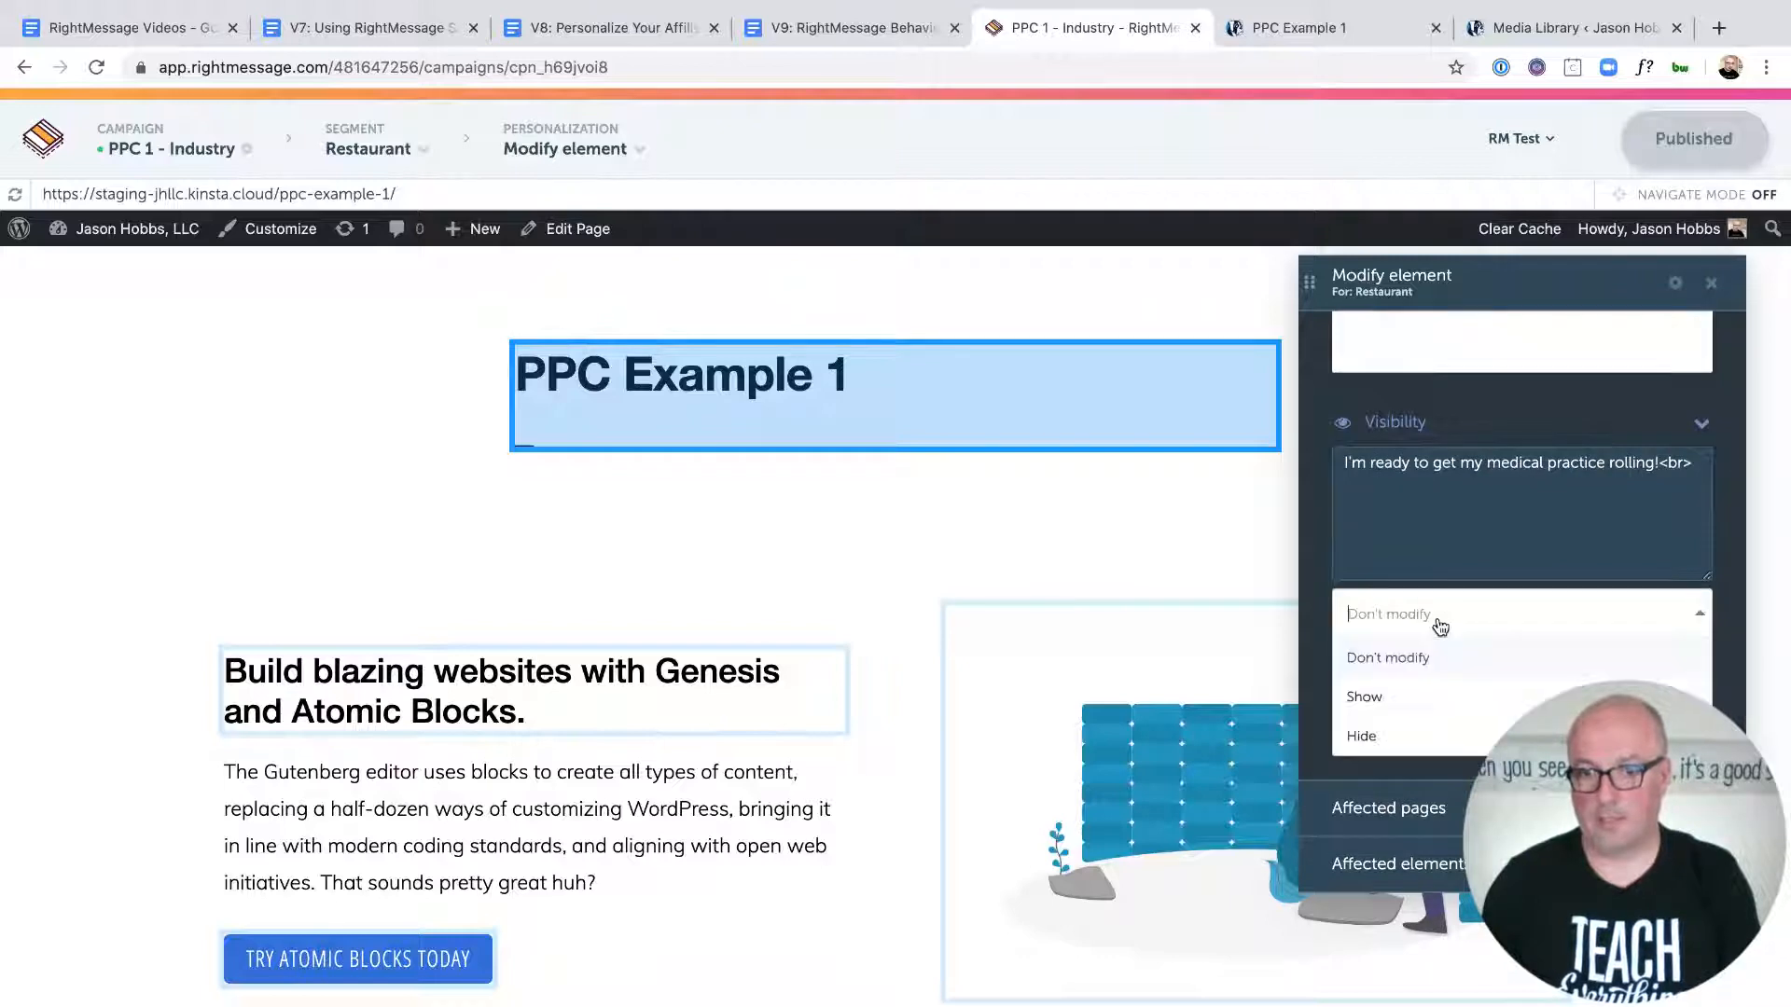
{"action": "left_click", "coordinate": [1408, 737]}
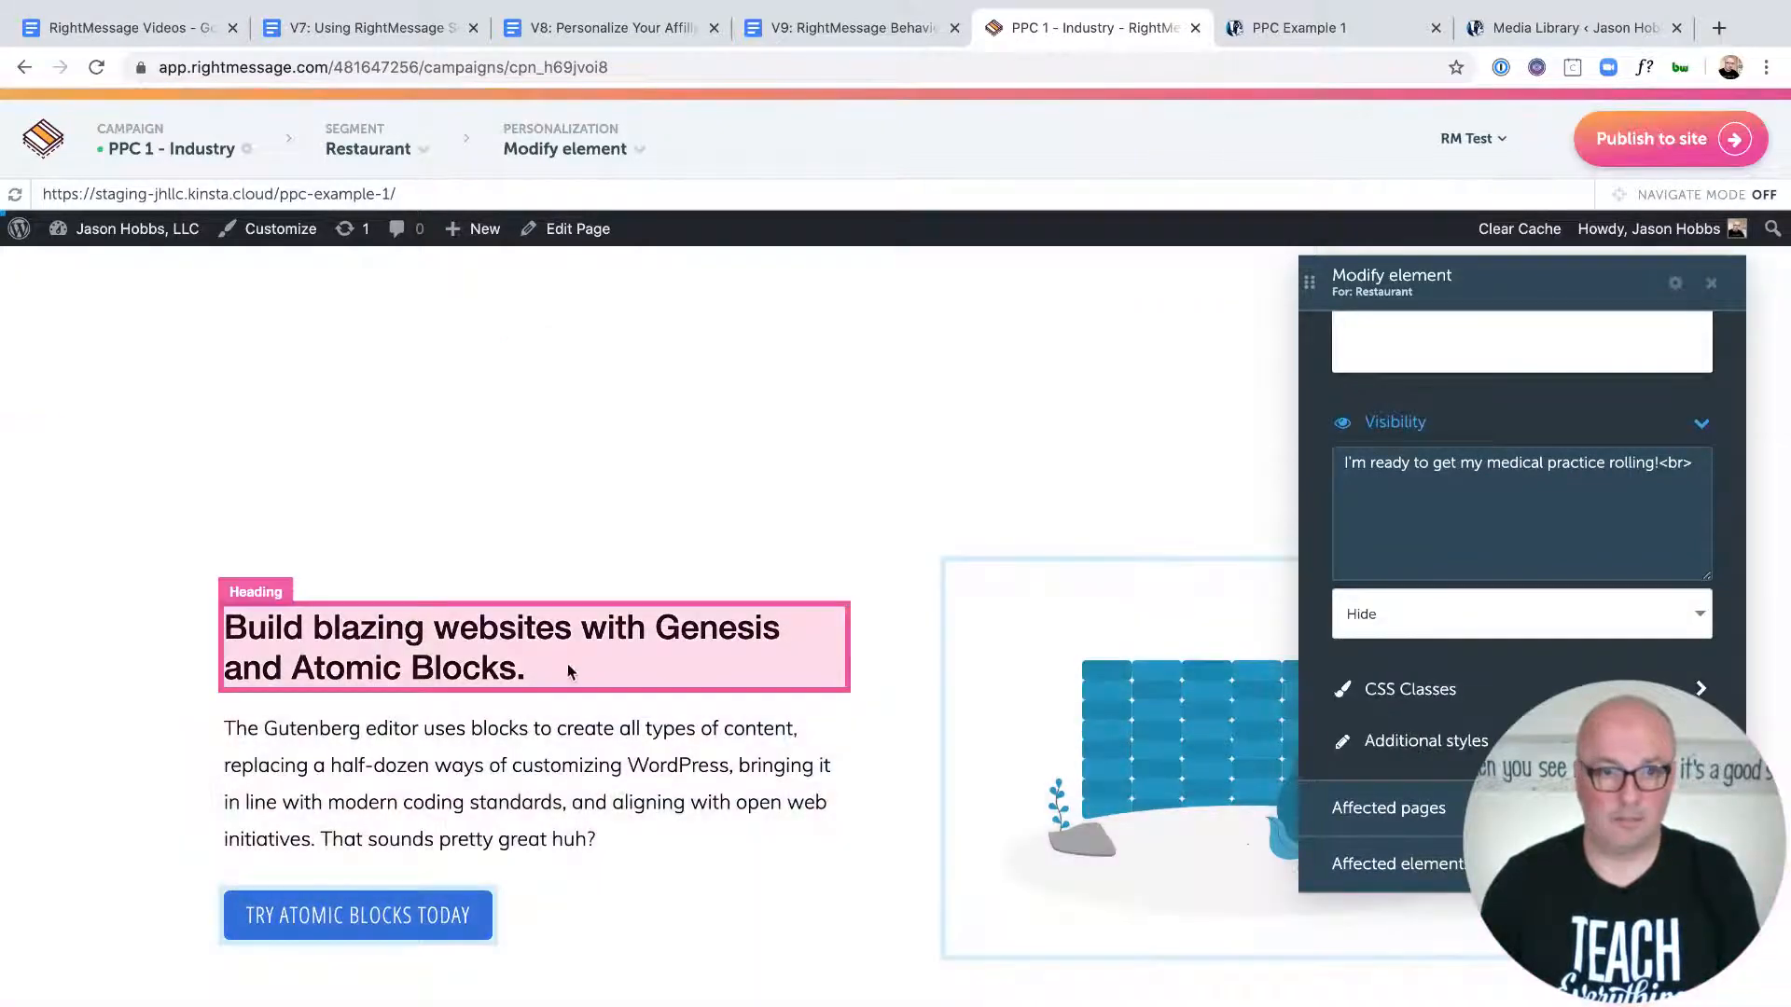
Step: Set the Restaurant segment's "Build blazing websites" heading text to "Ready to get your restaurant rolling?"
{"action": "left_click", "coordinate": [569, 664]}
{"action": "left_click", "coordinate": [536, 721]}
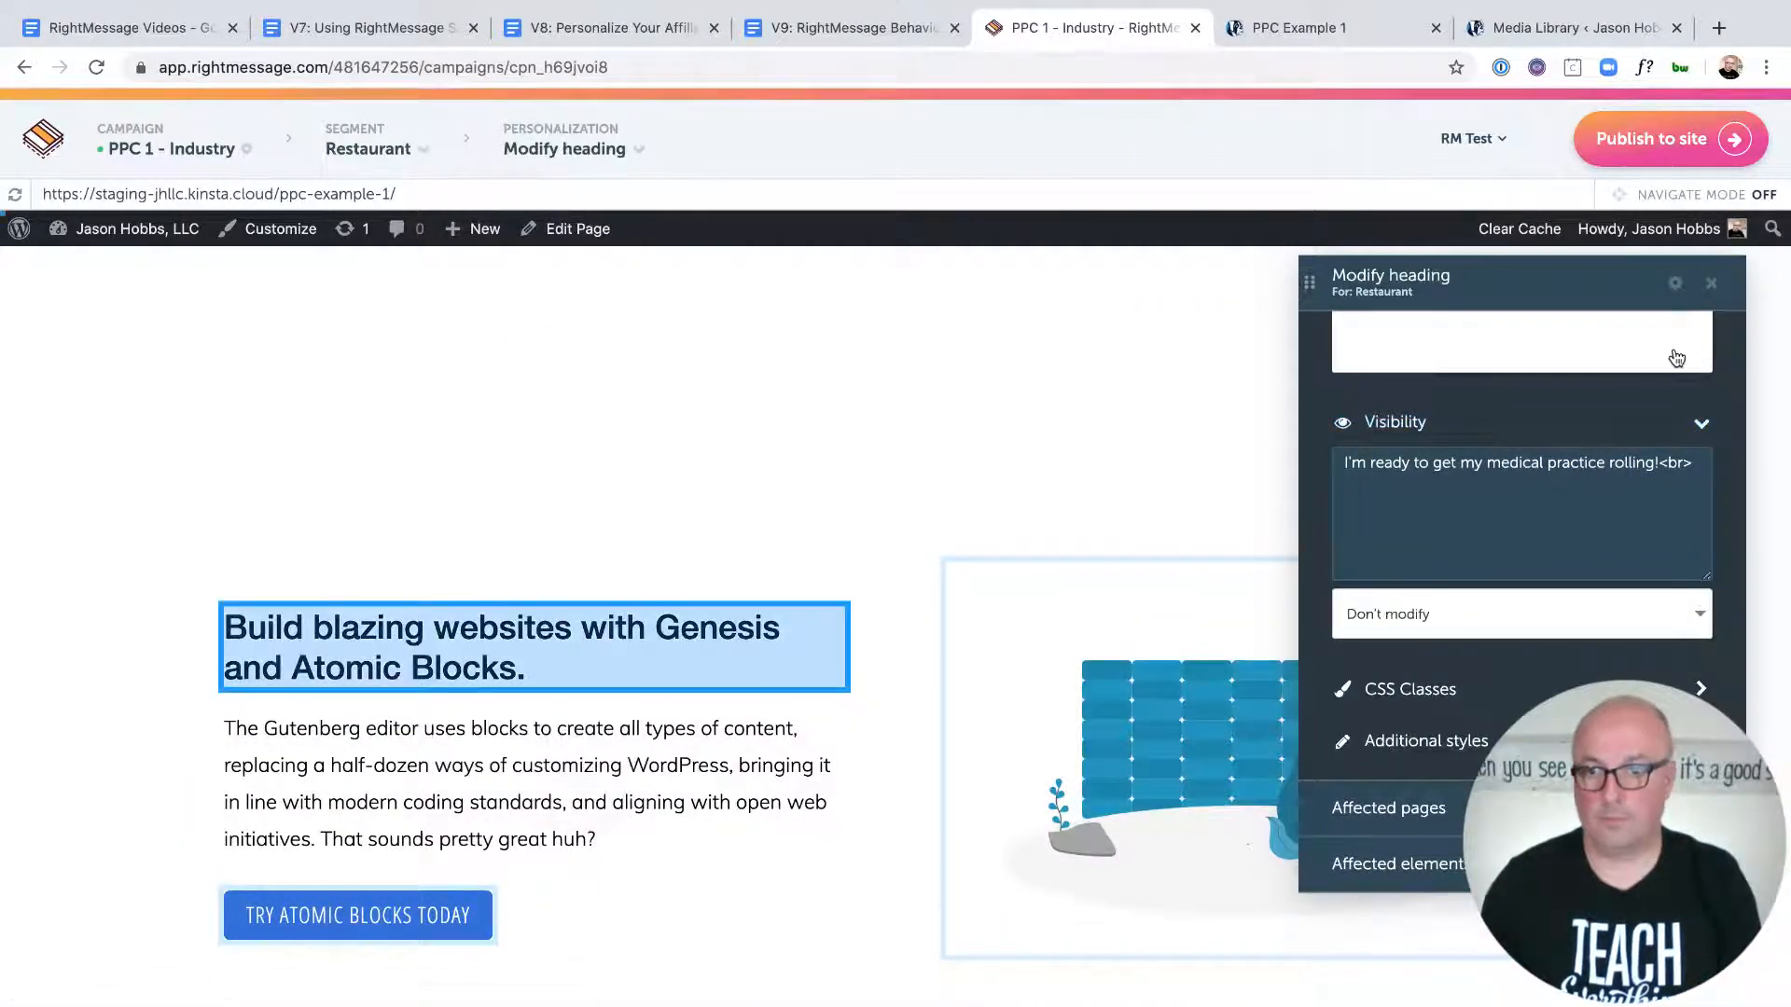
{"action": "key", "text": "ctrl+v"}
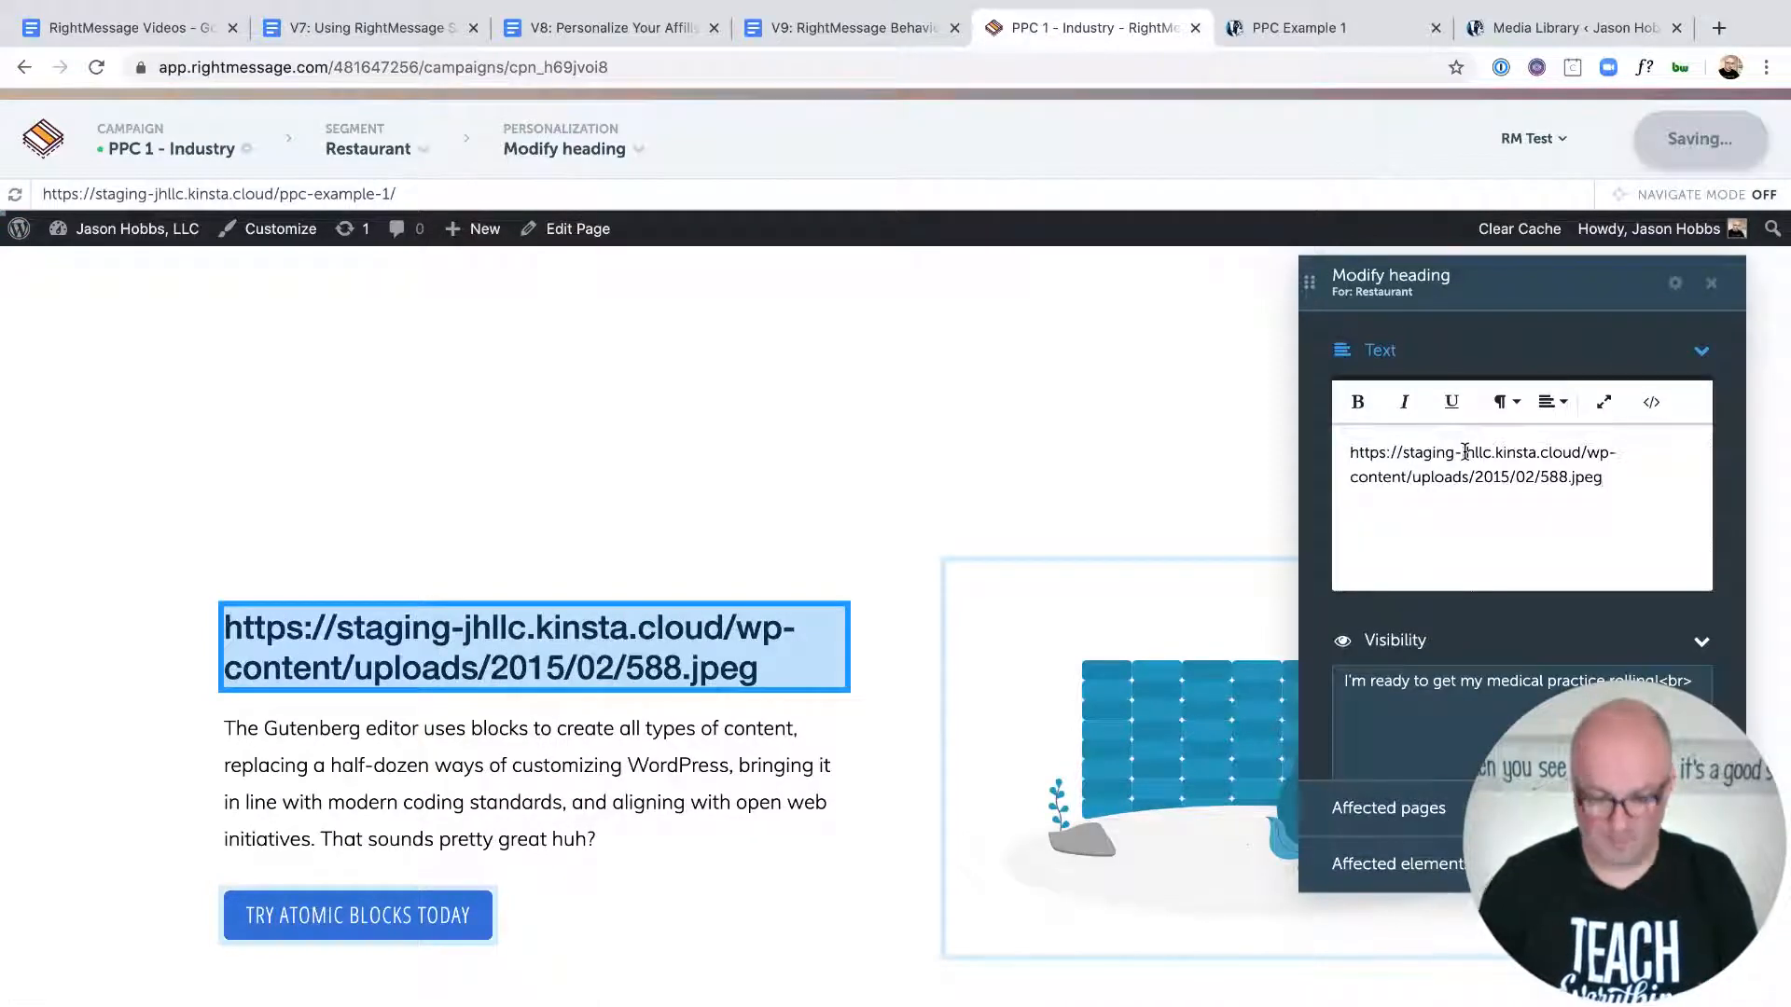
{"action": "key", "text": "ctrl+z"}
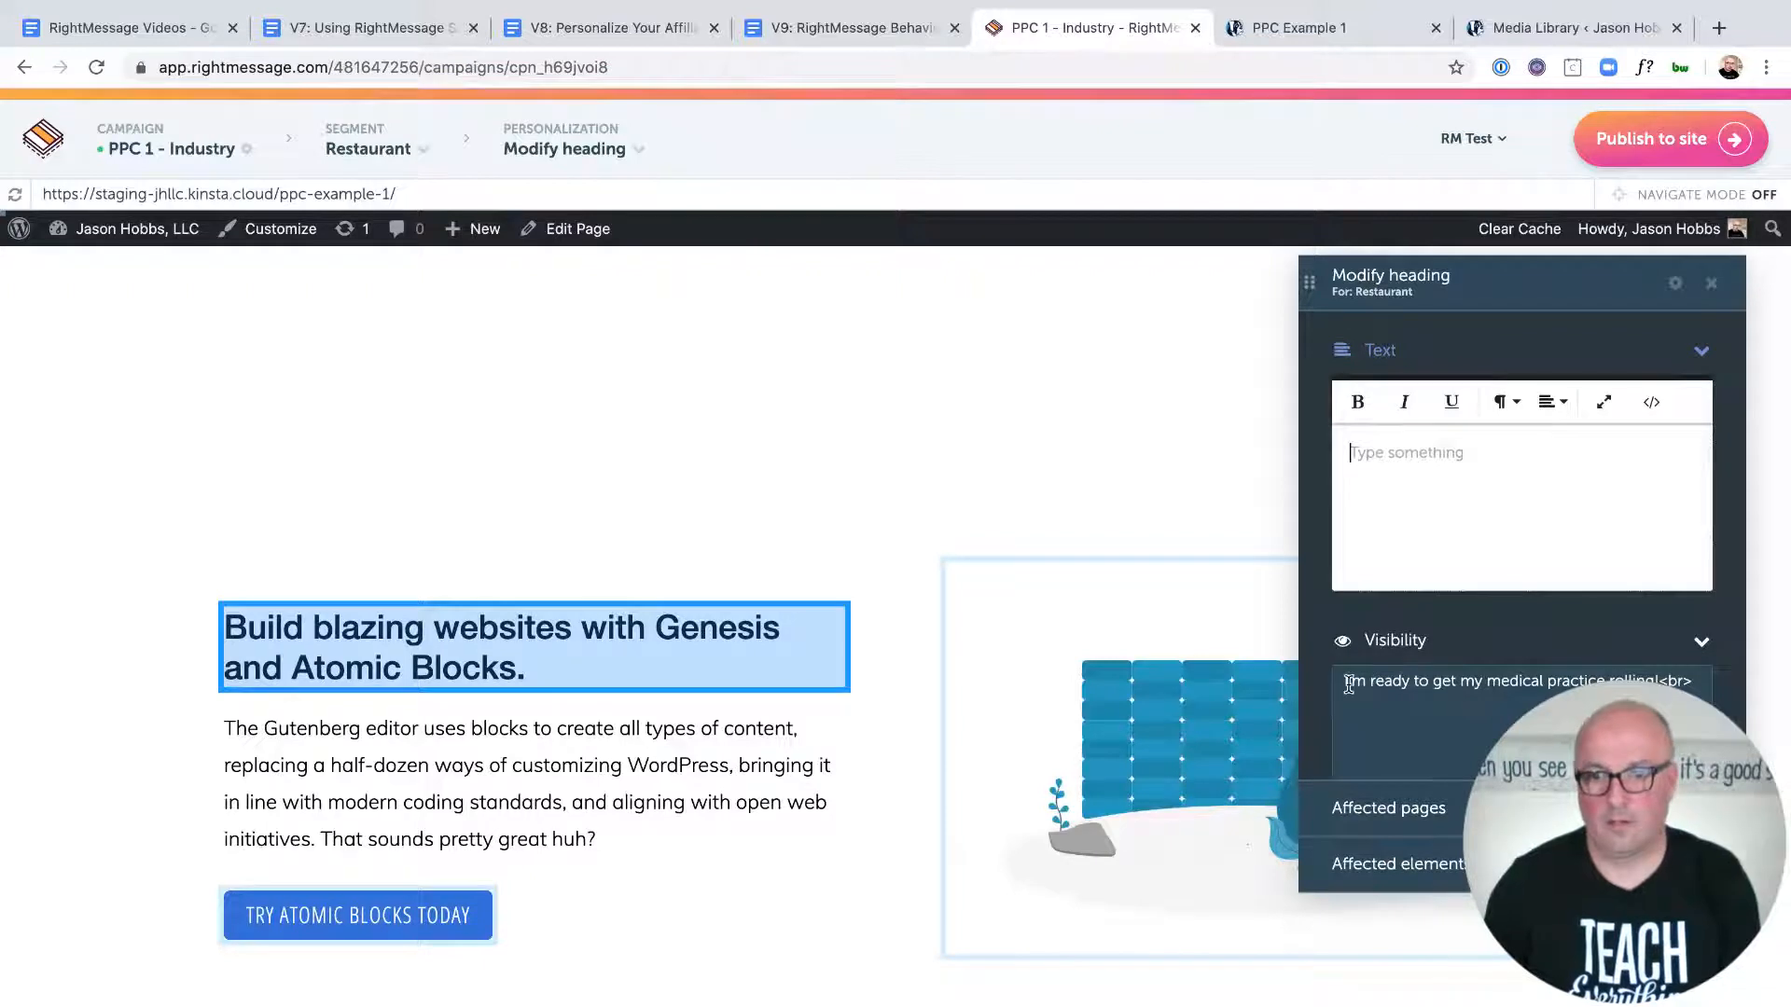
{"action": "left_click_drag", "start_coordinate": [1346, 681], "coordinate": [1485, 679]}
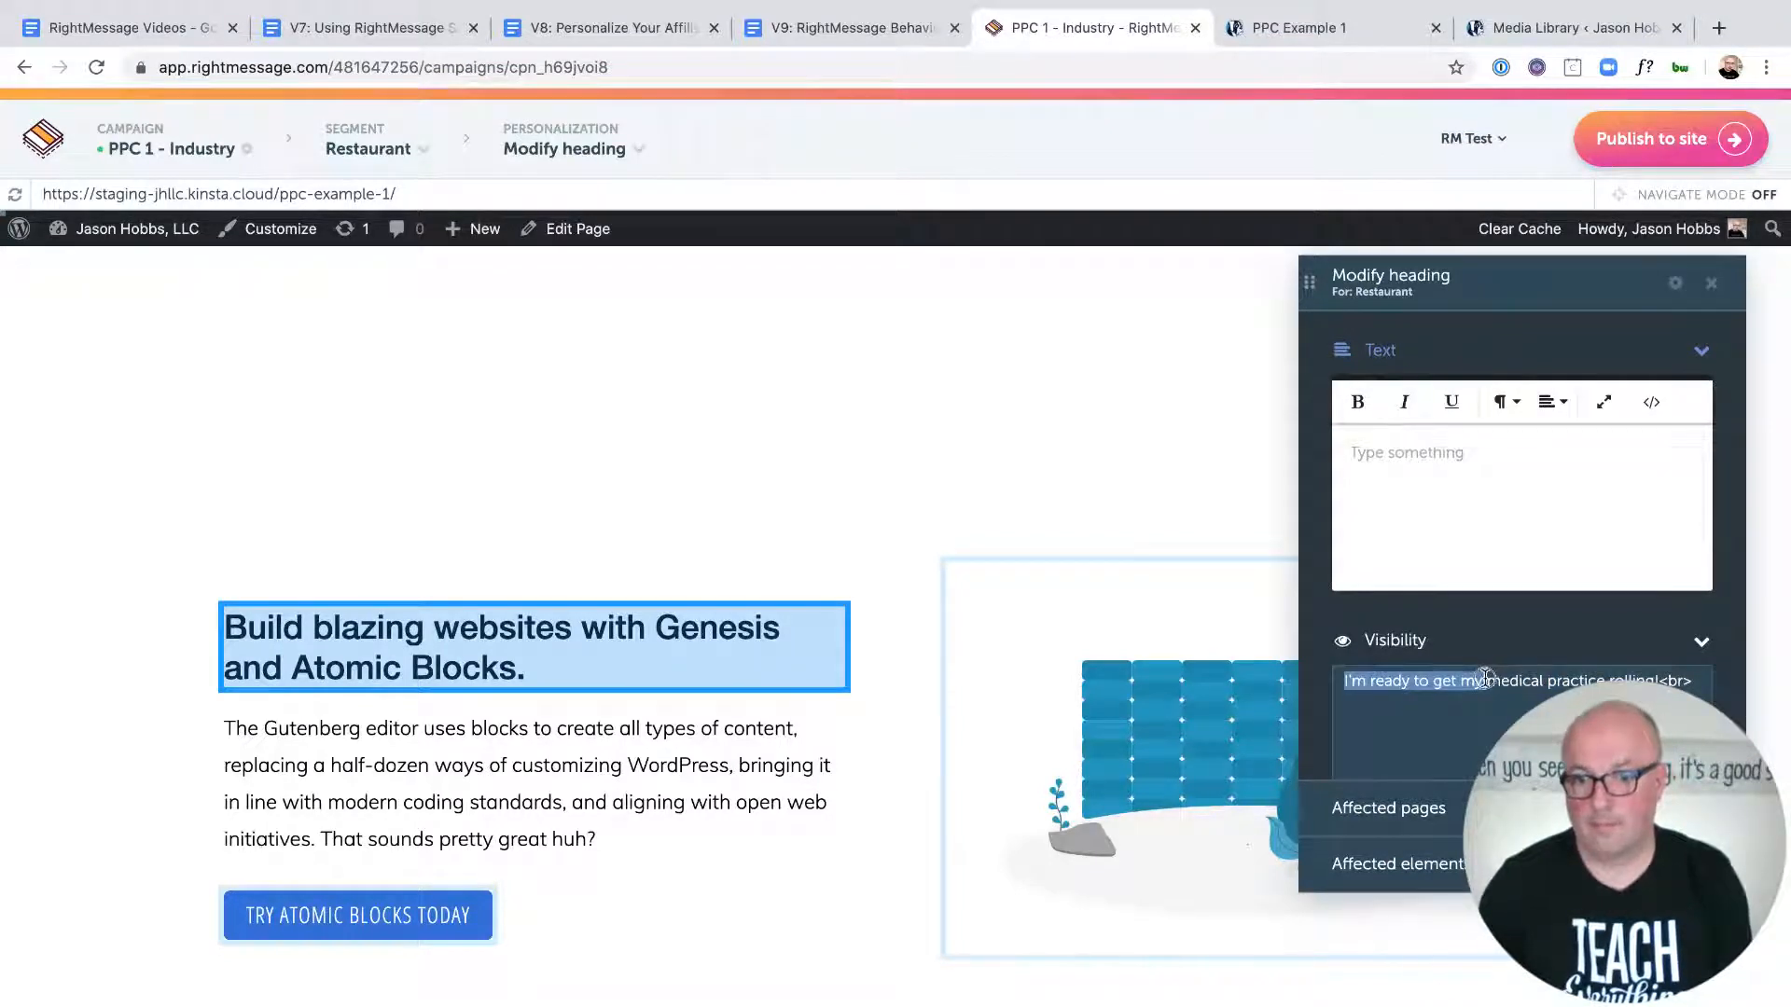
{"action": "left_click", "coordinate": [1454, 457]}
{"action": "type", "text": "W"}
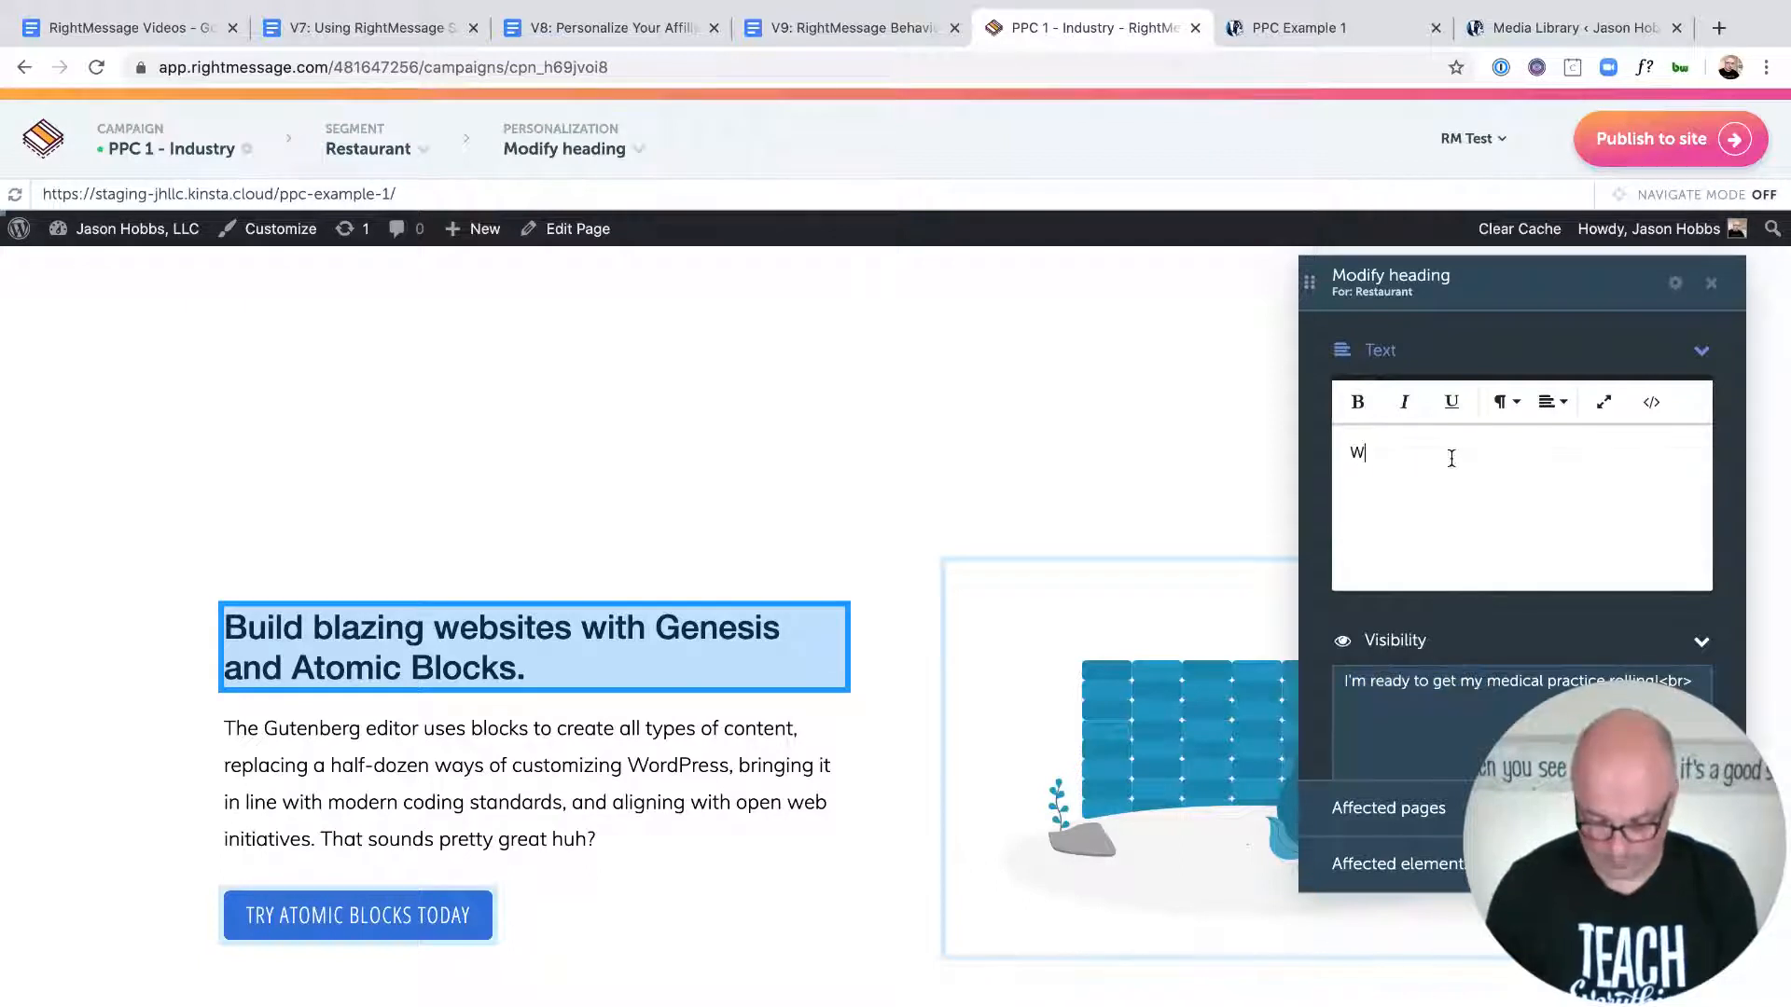
{"action": "key", "text": "BackSpace"}
{"action": "type", "text": "Ready to ge your restaura"}
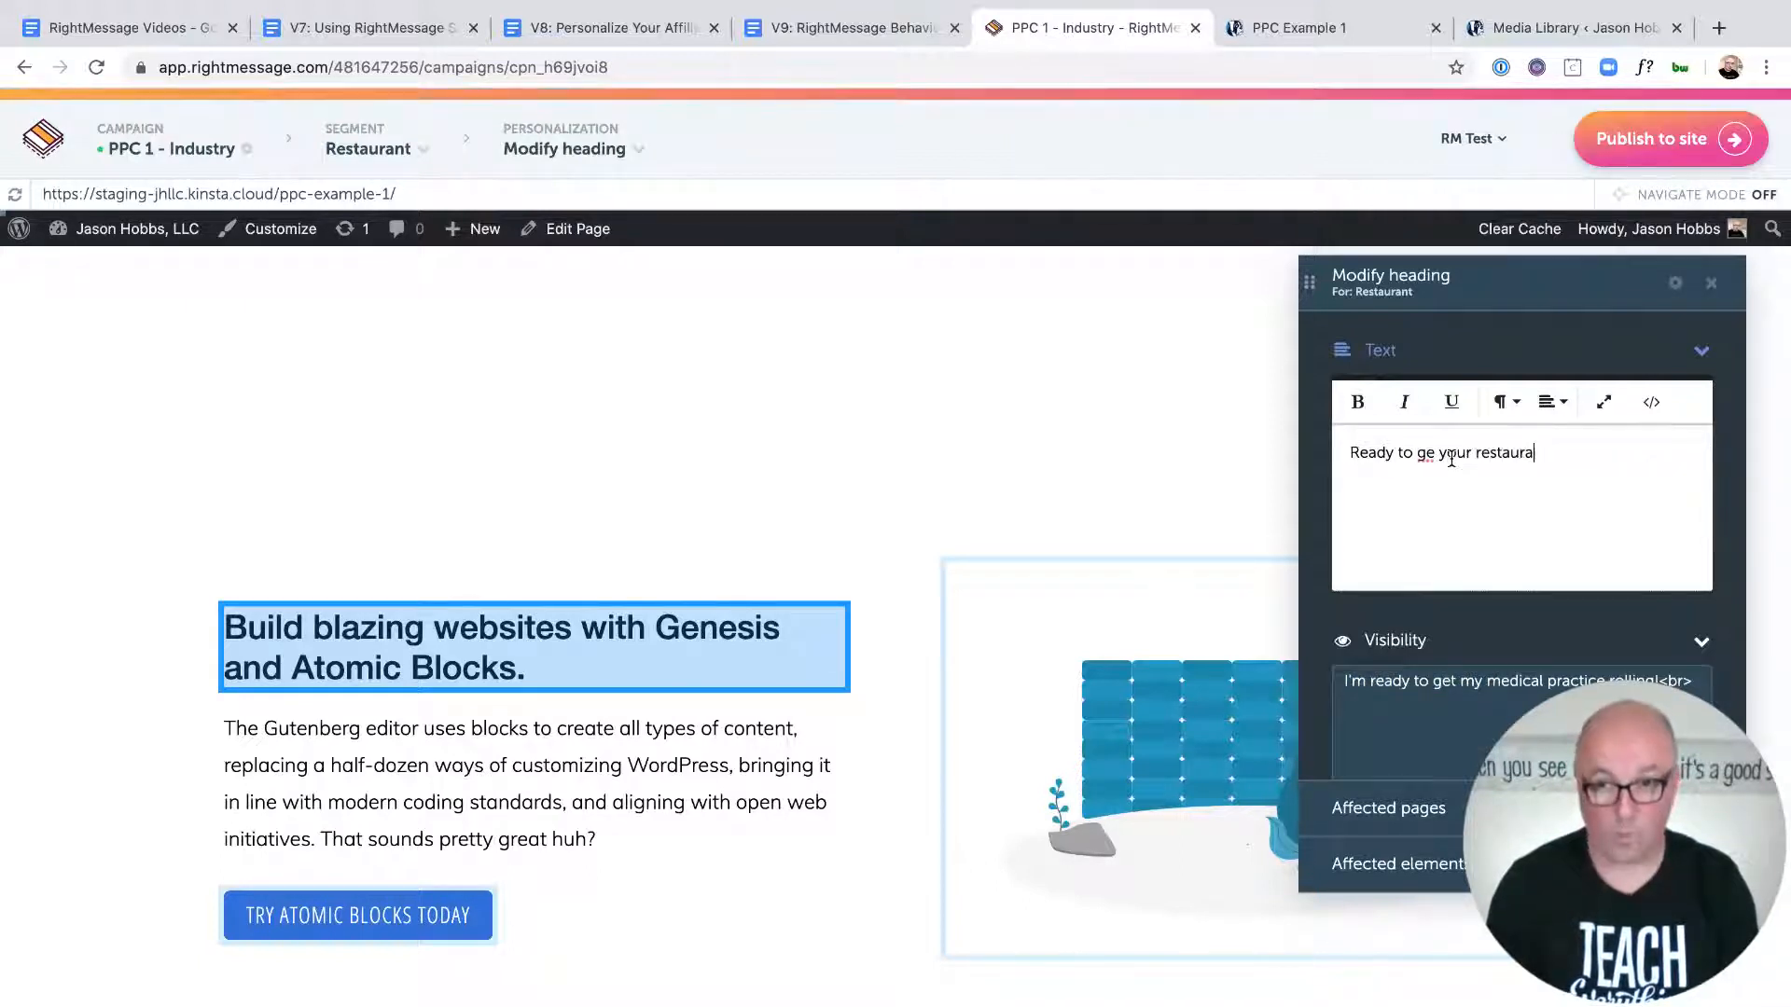
{"action": "type", "text": "rolling?"}
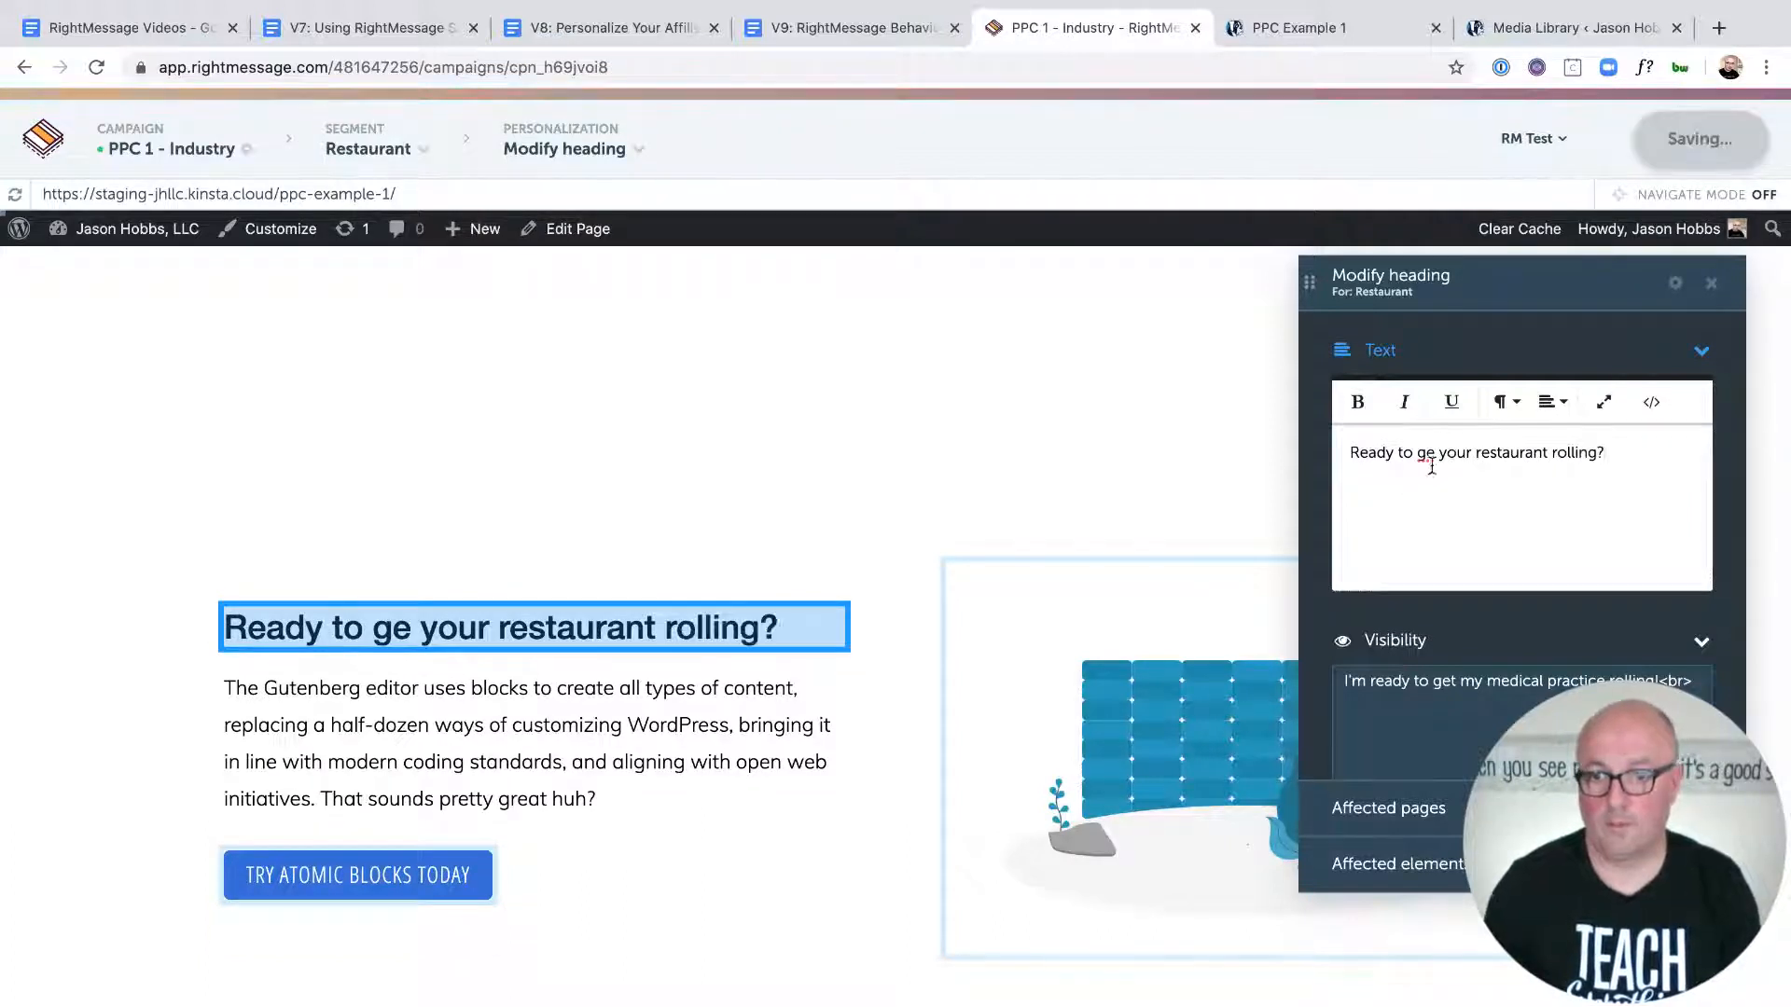
{"action": "left_click", "coordinate": [1435, 453]}
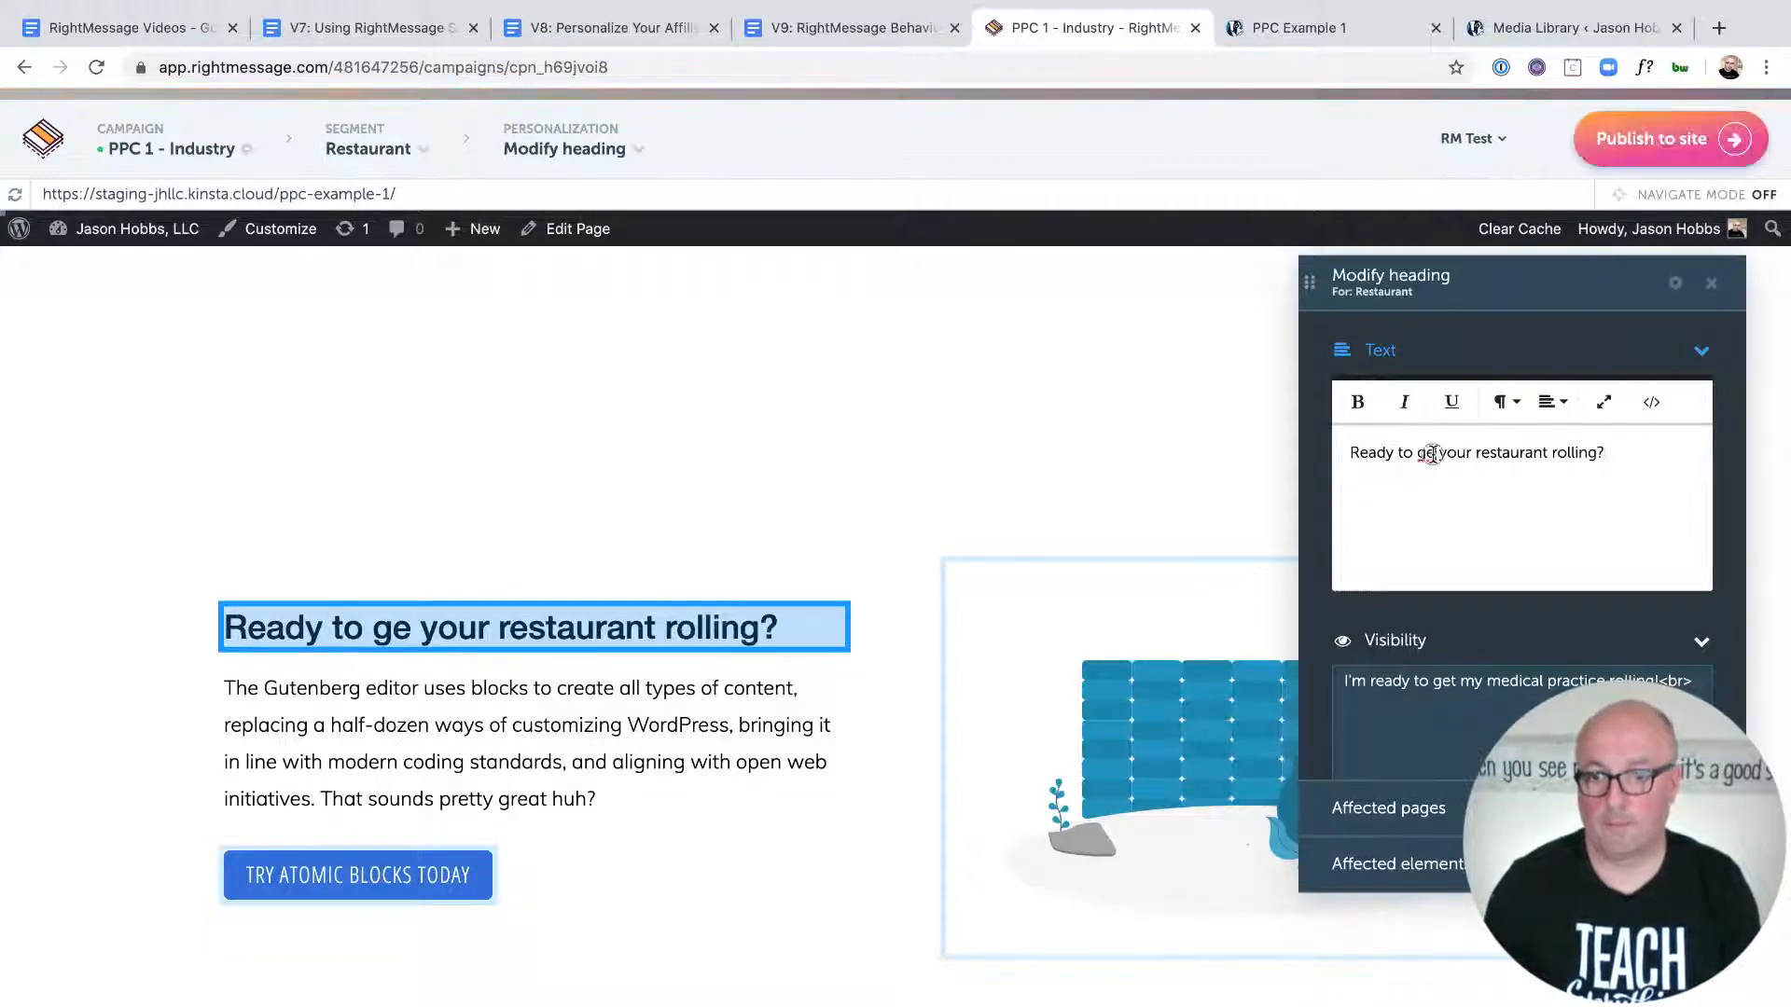
{"action": "type", "text": "t"}
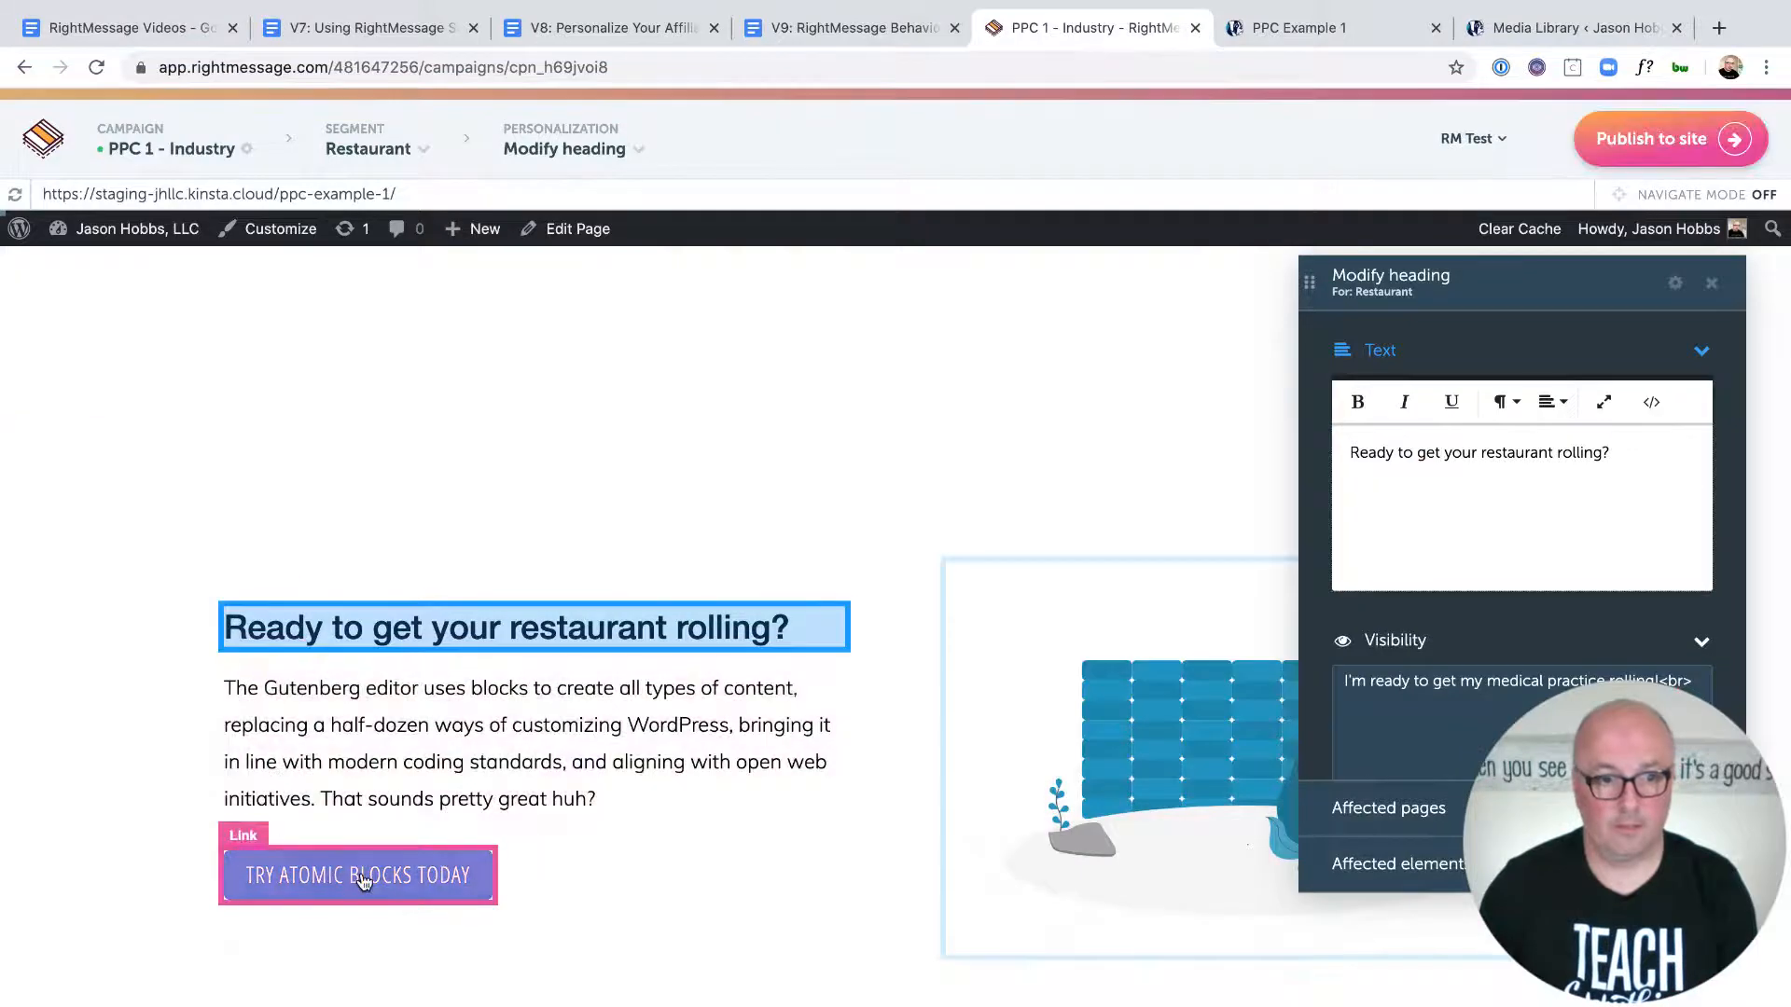
Step: Set the Restaurant segment's "Try Atomic Blocks Today" button text to "I'm ready to get my restaurant rolling!"
{"action": "left_click", "coordinate": [363, 882]}
{"action": "left_click", "coordinate": [366, 933]}
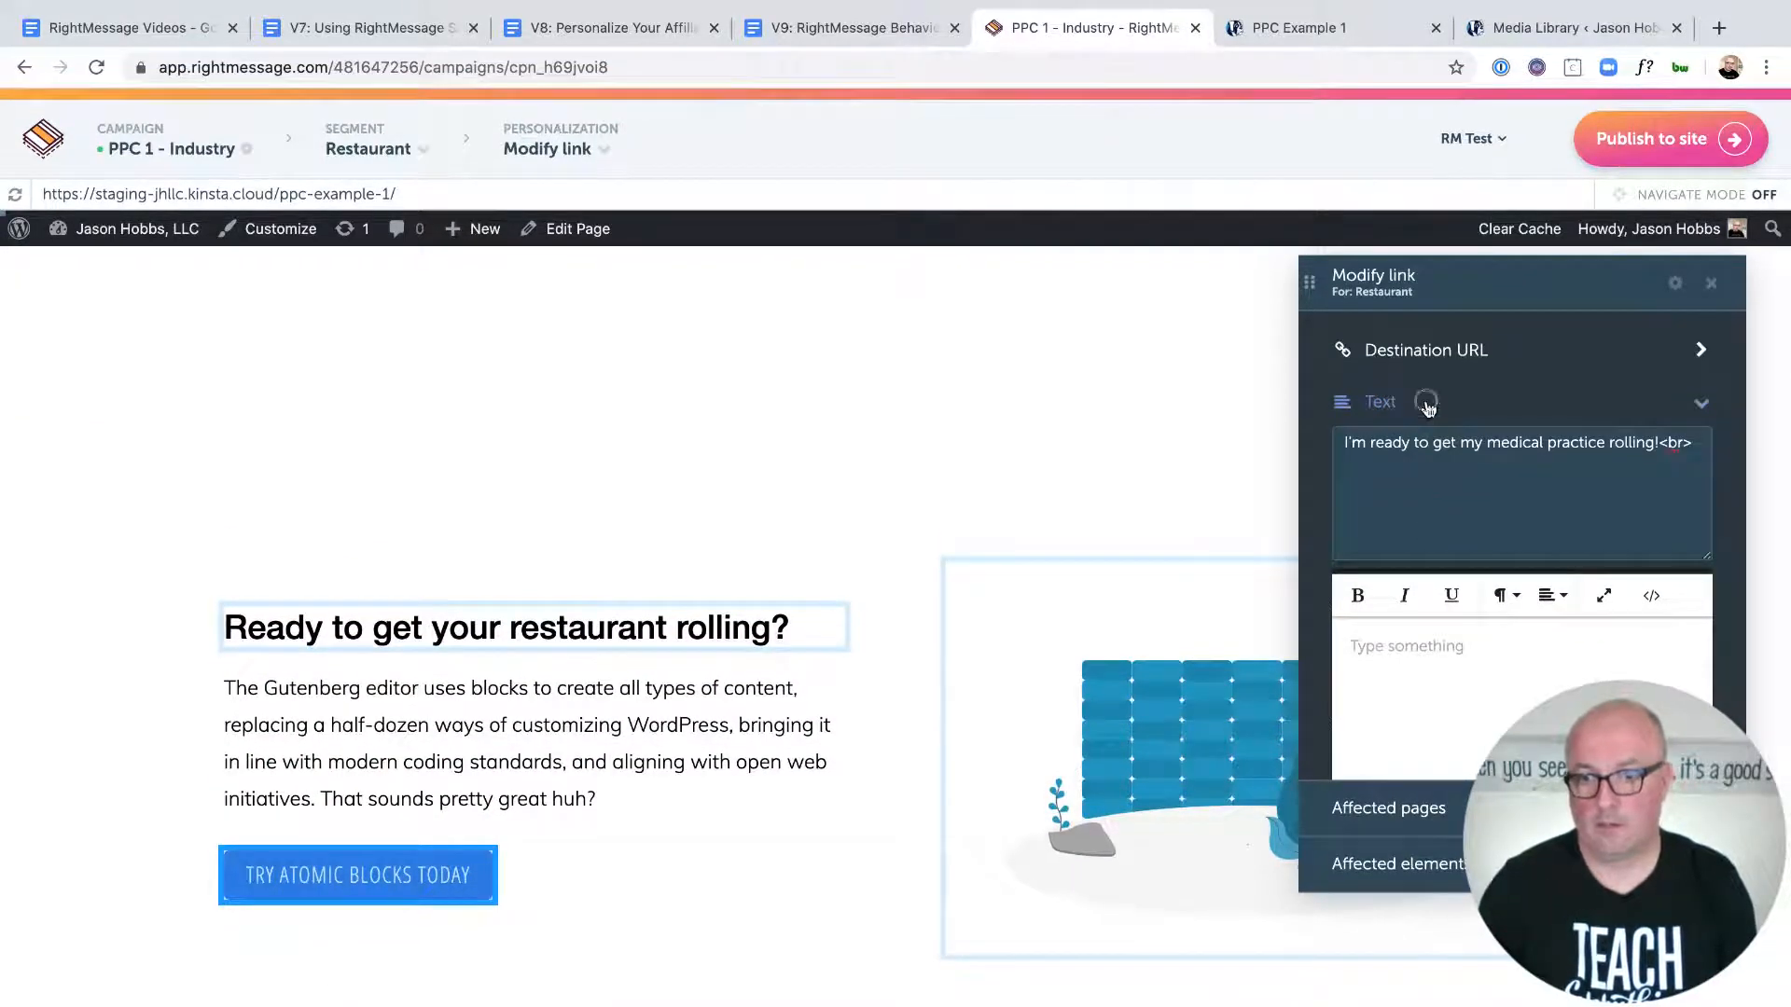
{"action": "left_click", "coordinate": [1427, 402]}
{"action": "left_click", "coordinate": [1422, 457]}
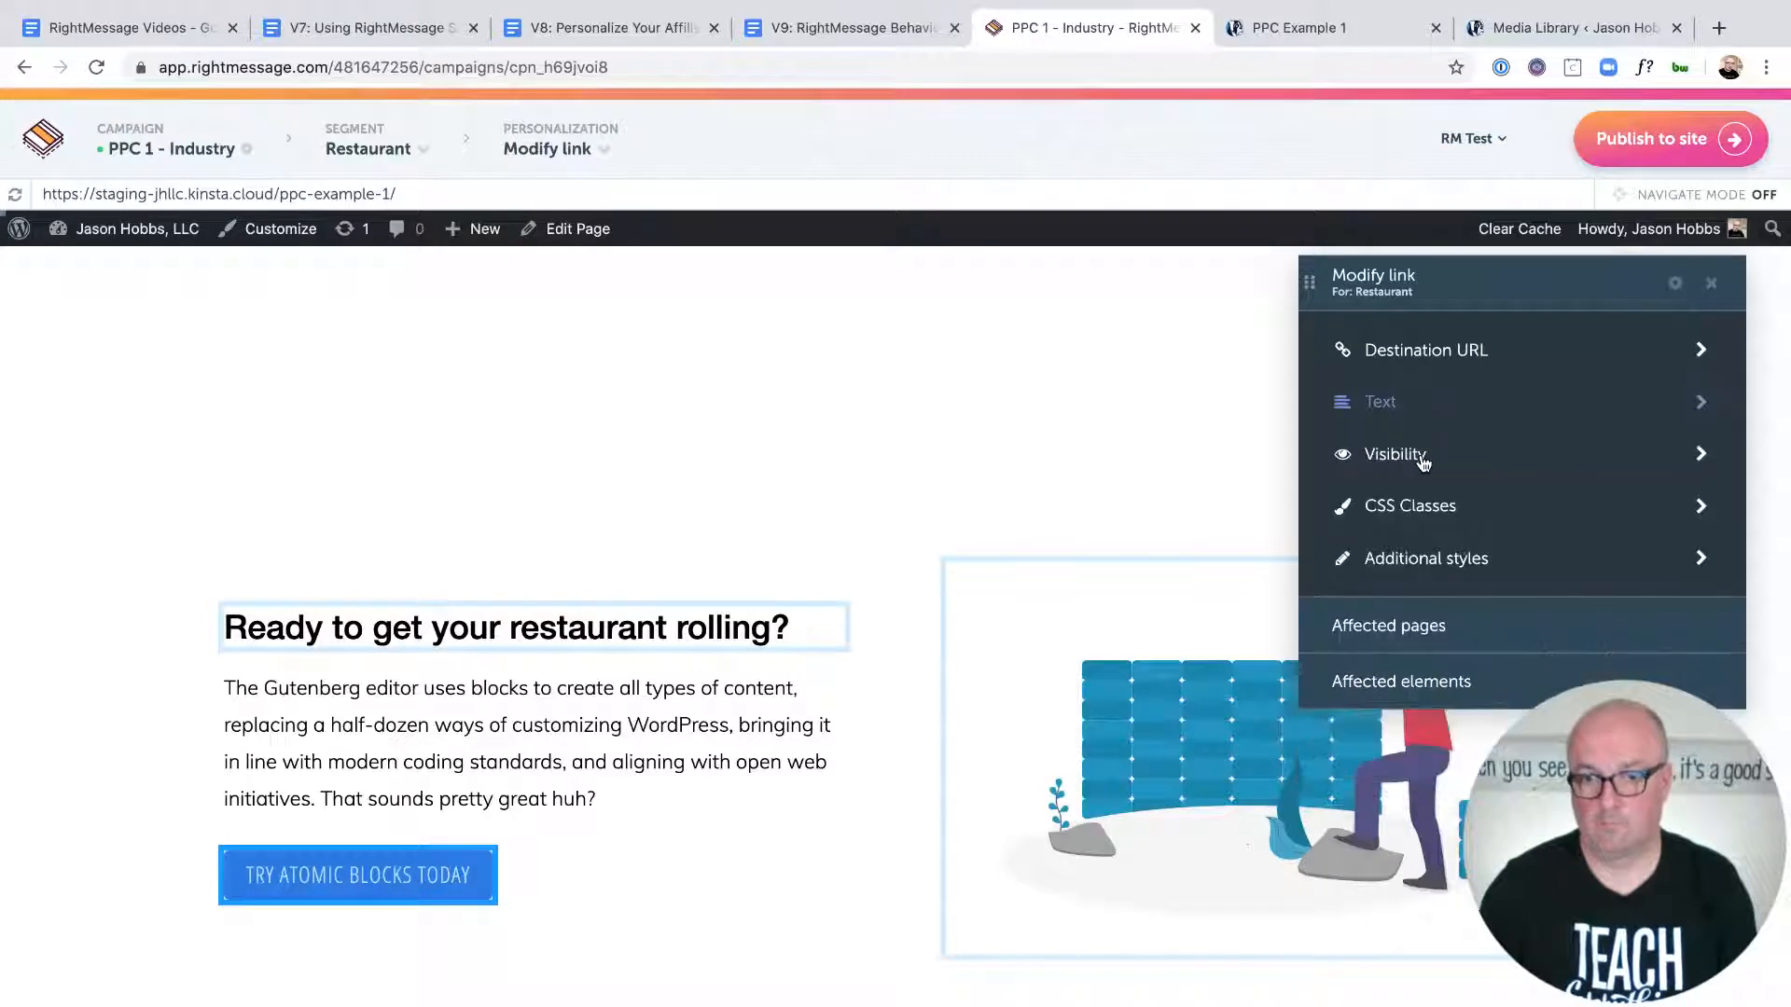
{"action": "left_click", "coordinate": [1433, 403]}
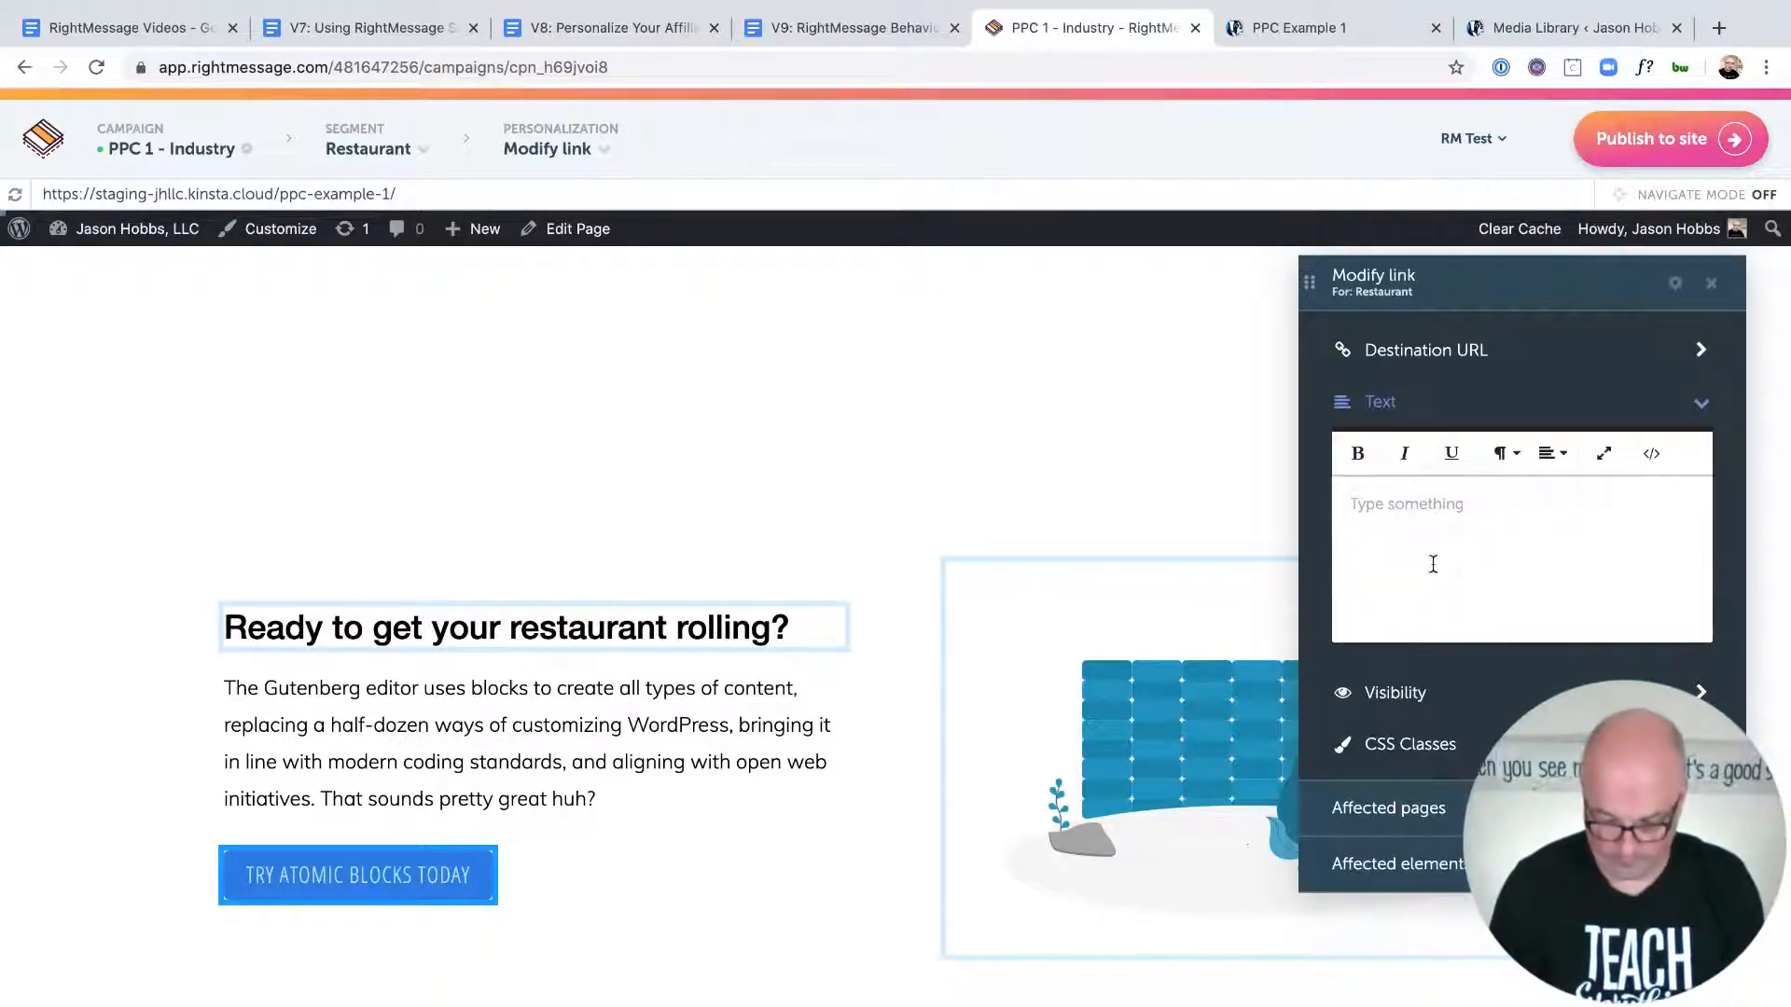
{"action": "type", "text": "I"}
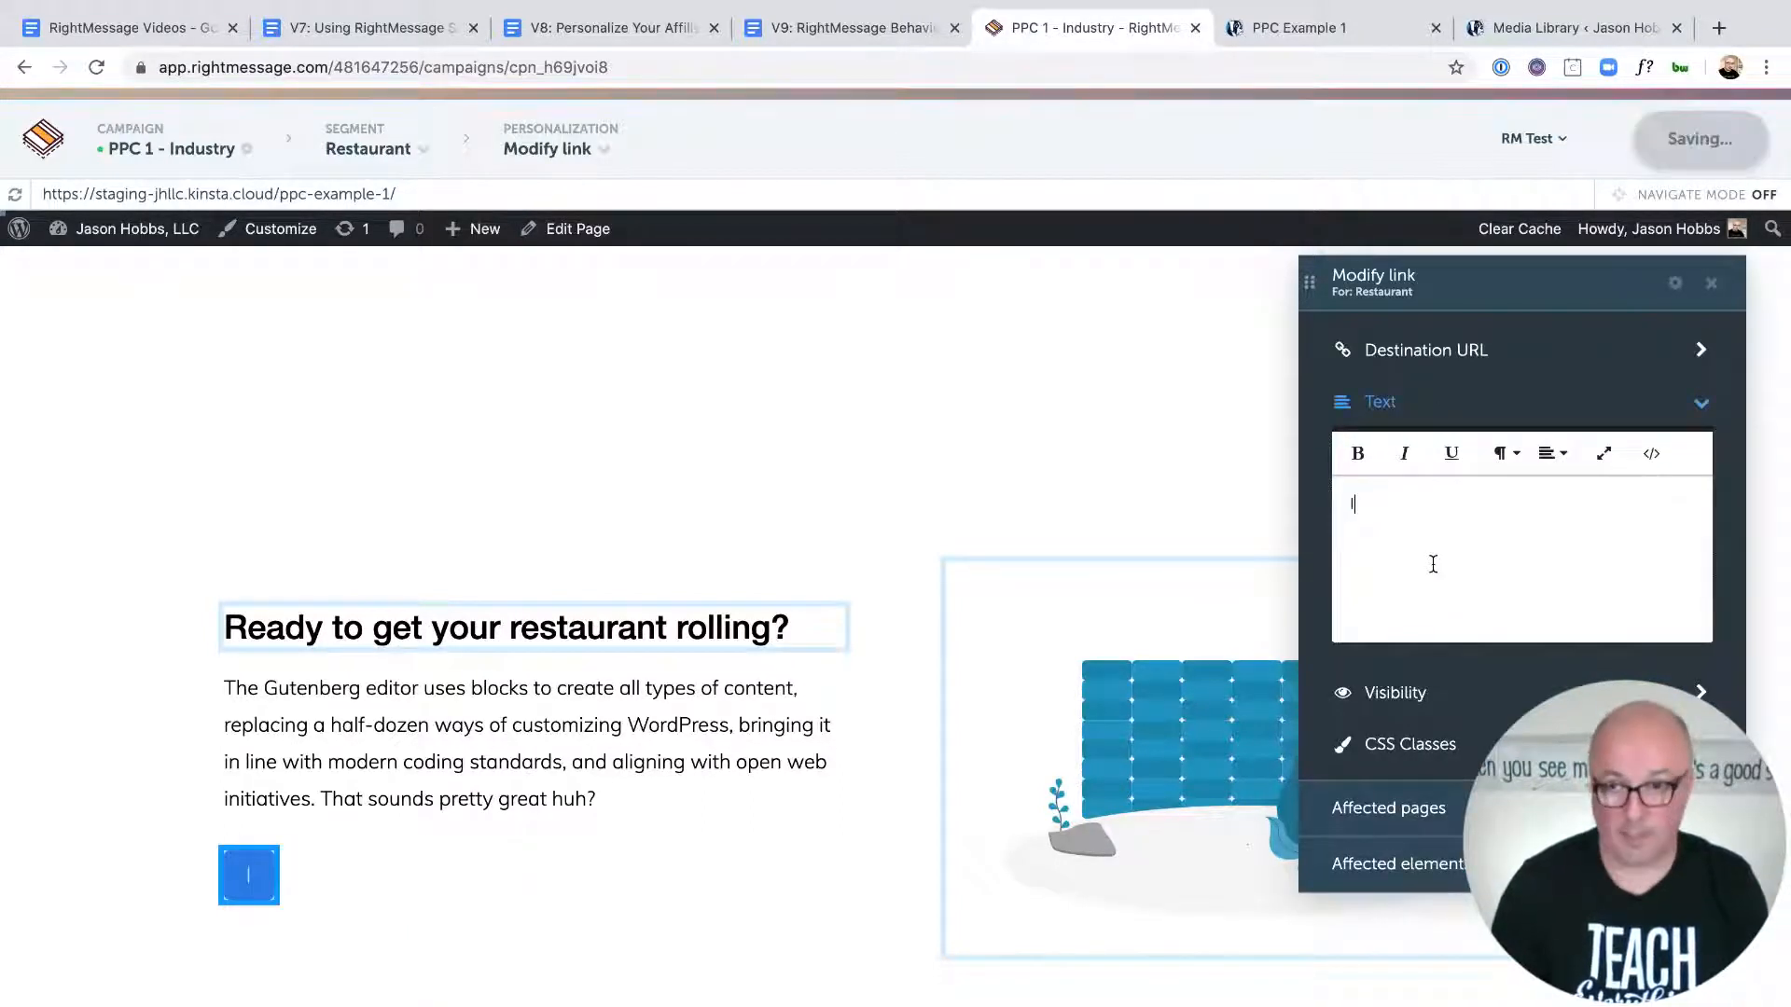
{"action": "type", "text": "'m ready to get my resta"}
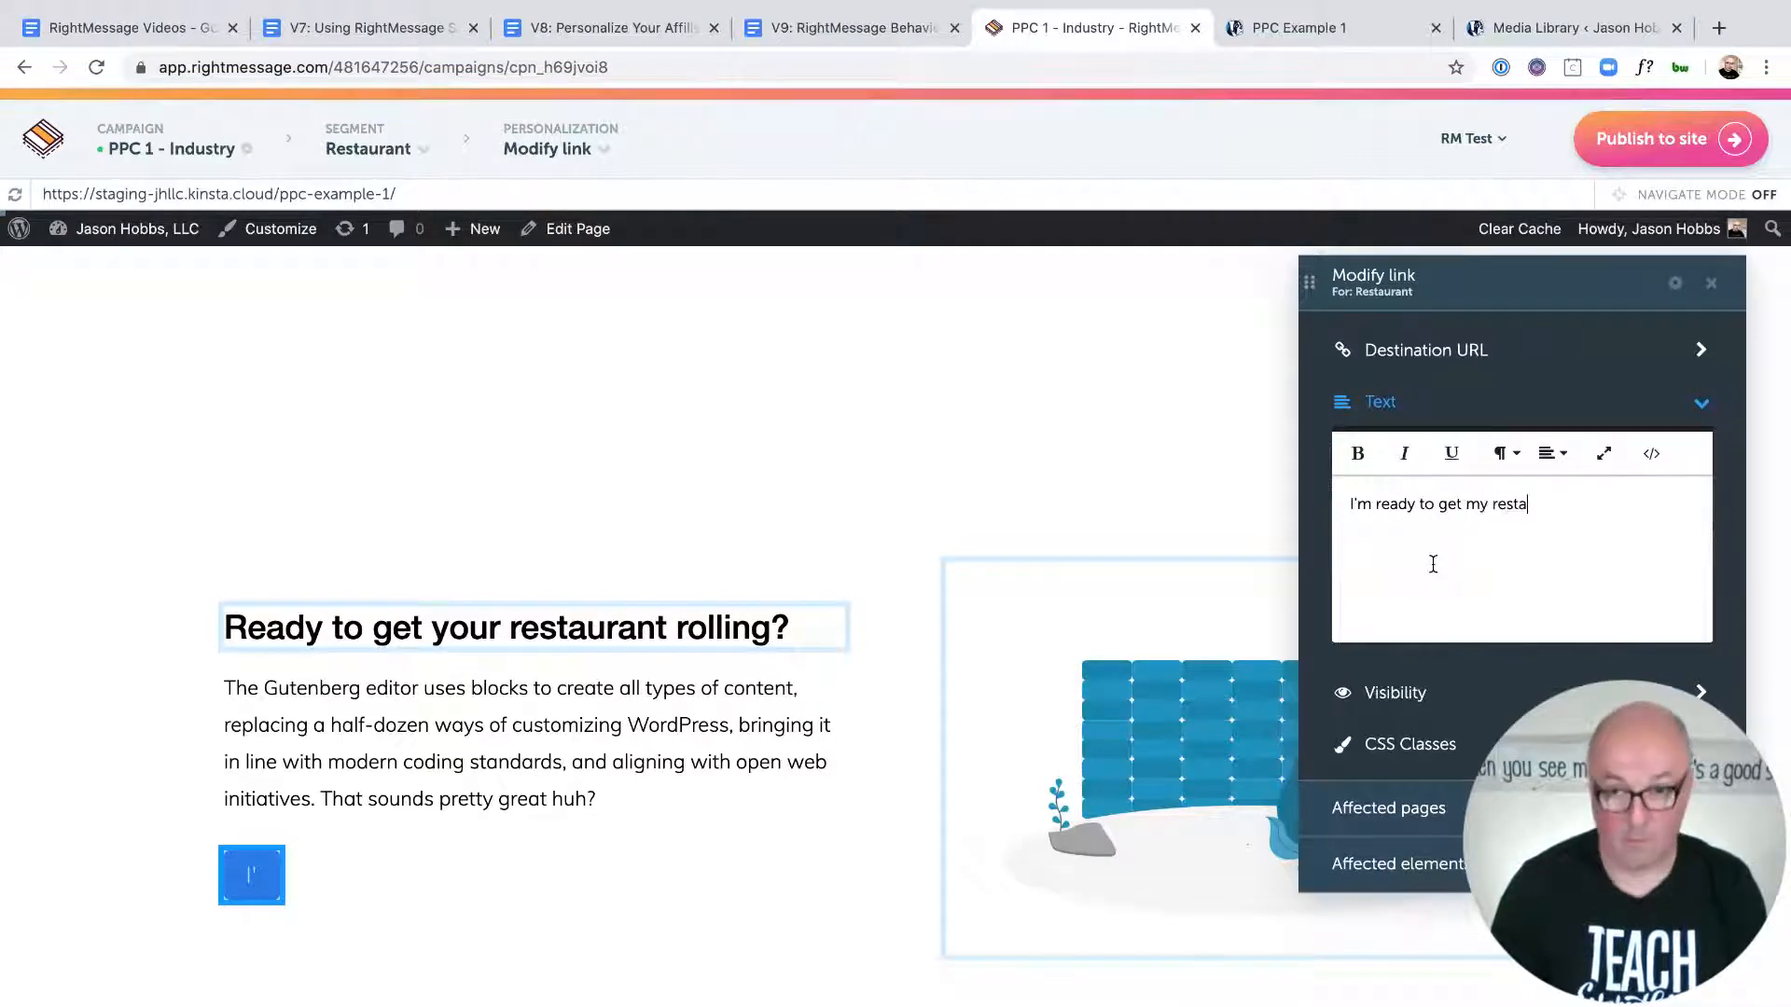
{"action": "type", "text": "urant rolling!"}
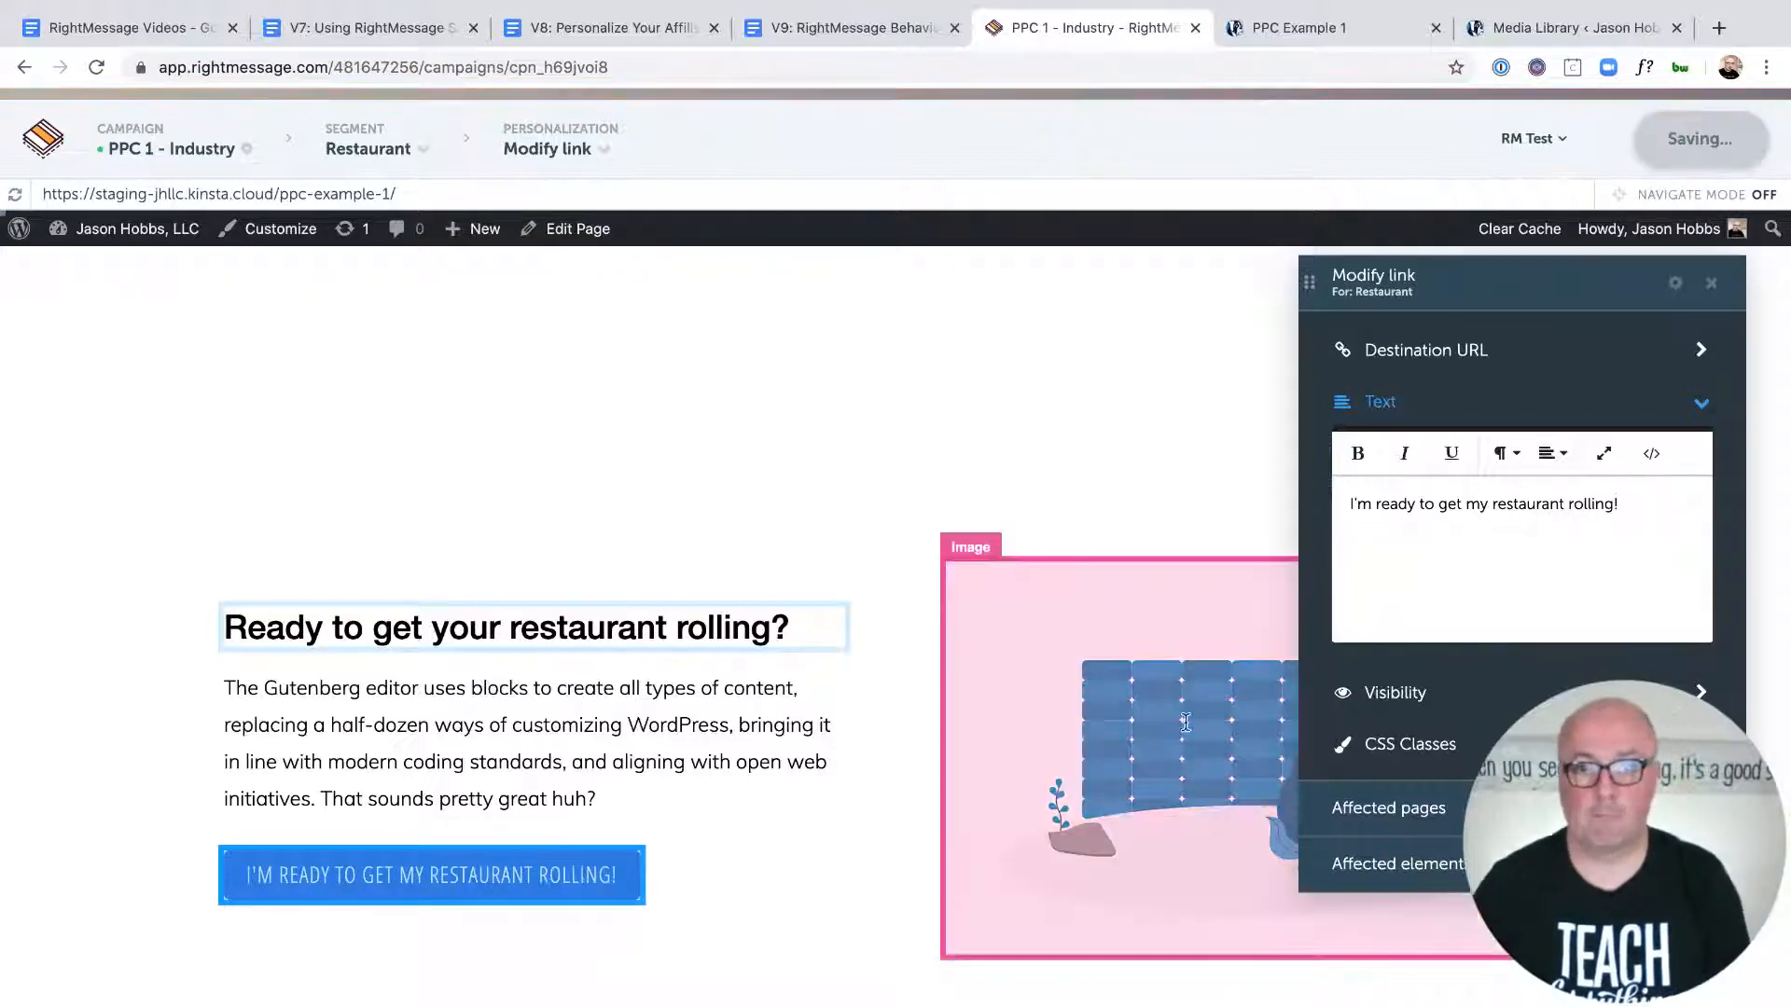
Step: Open the Restaurant segment's image for personalization and copy the file link of front-restaurant.jpg from the WordPress Media Library
{"action": "left_click", "coordinate": [1164, 696]}
{"action": "left_click", "coordinate": [1236, 520]}
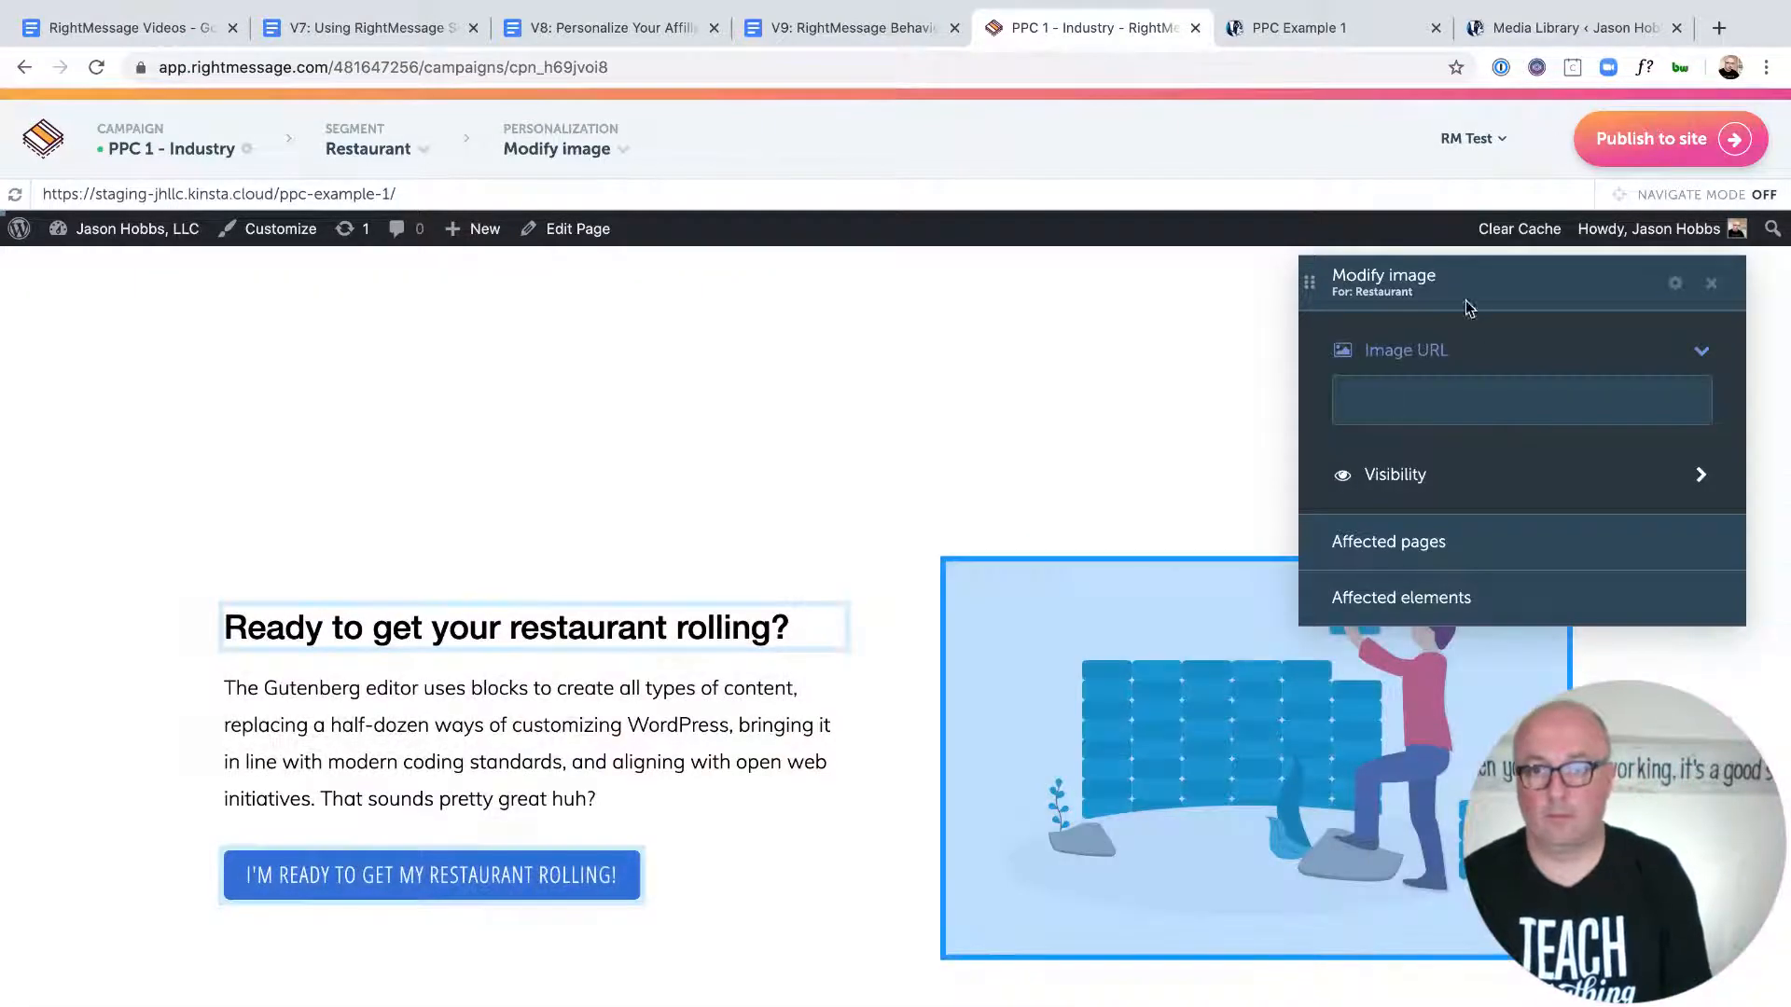
{"action": "left_click", "coordinate": [1549, 28]}
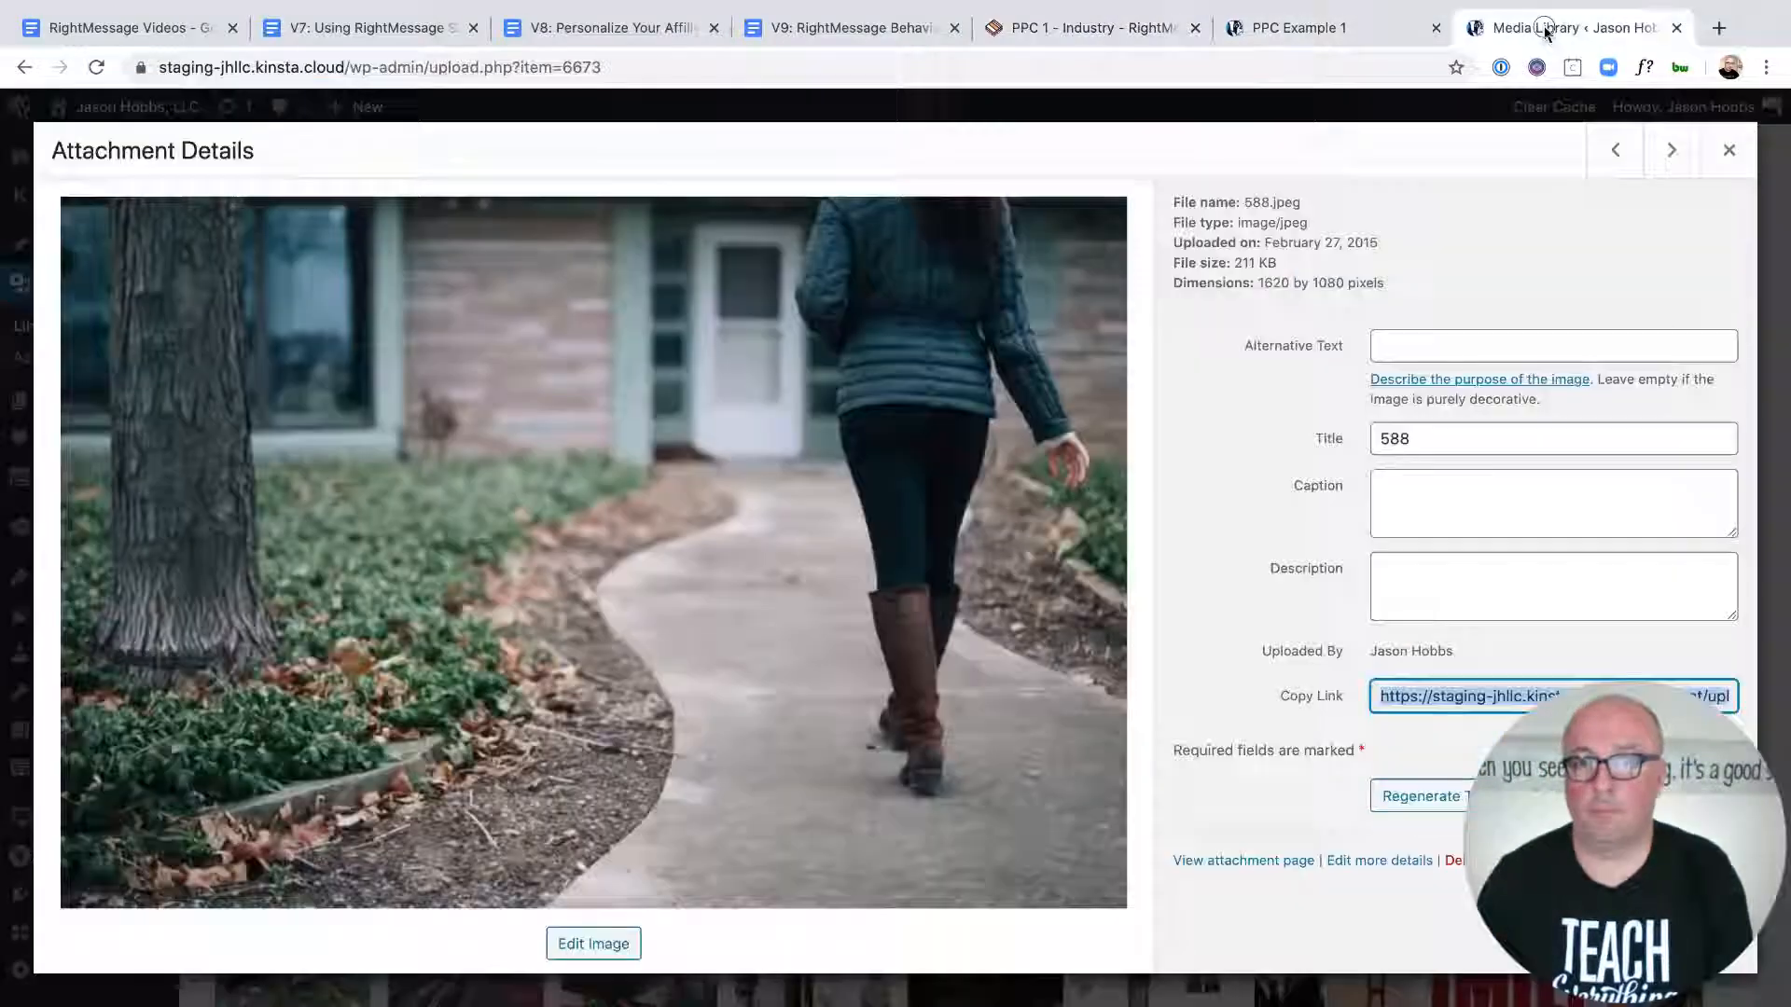
{"action": "left_click", "coordinate": [1732, 148]}
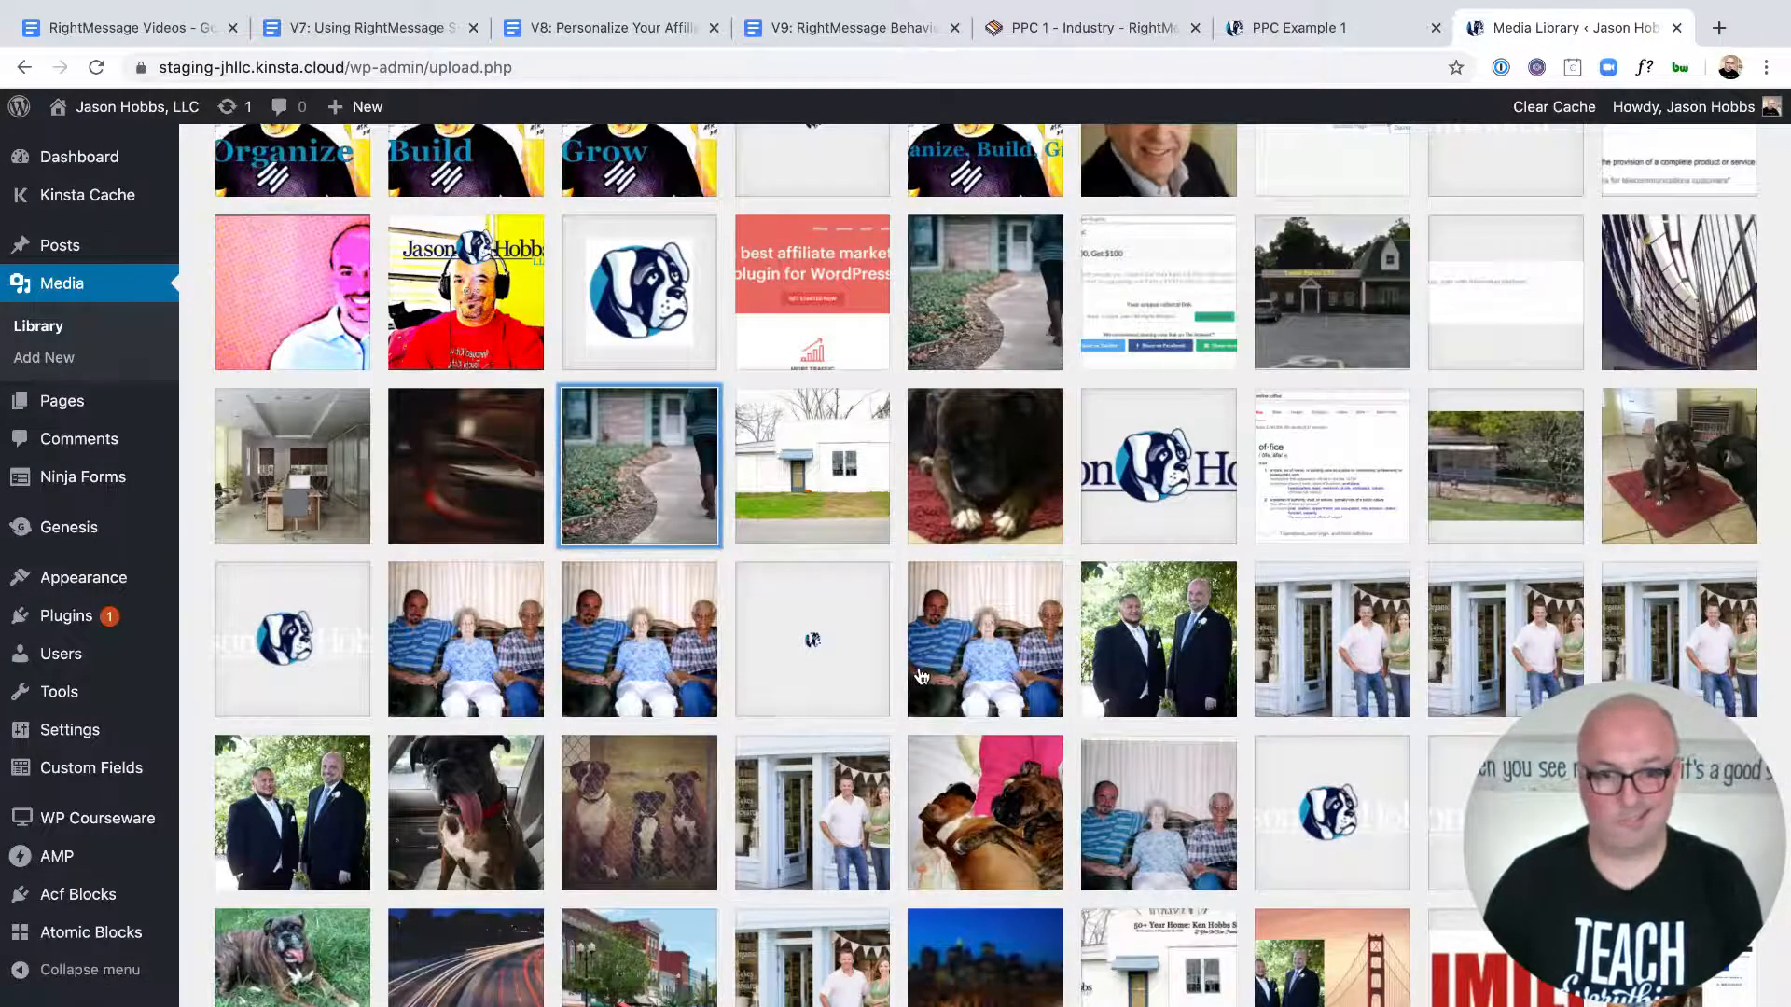
{"action": "scroll", "coordinate": [921, 675], "scroll_direction": "down", "scroll_amount": 5}
{"action": "scroll", "coordinate": [921, 675], "scroll_direction": "up", "scroll_amount": 15}
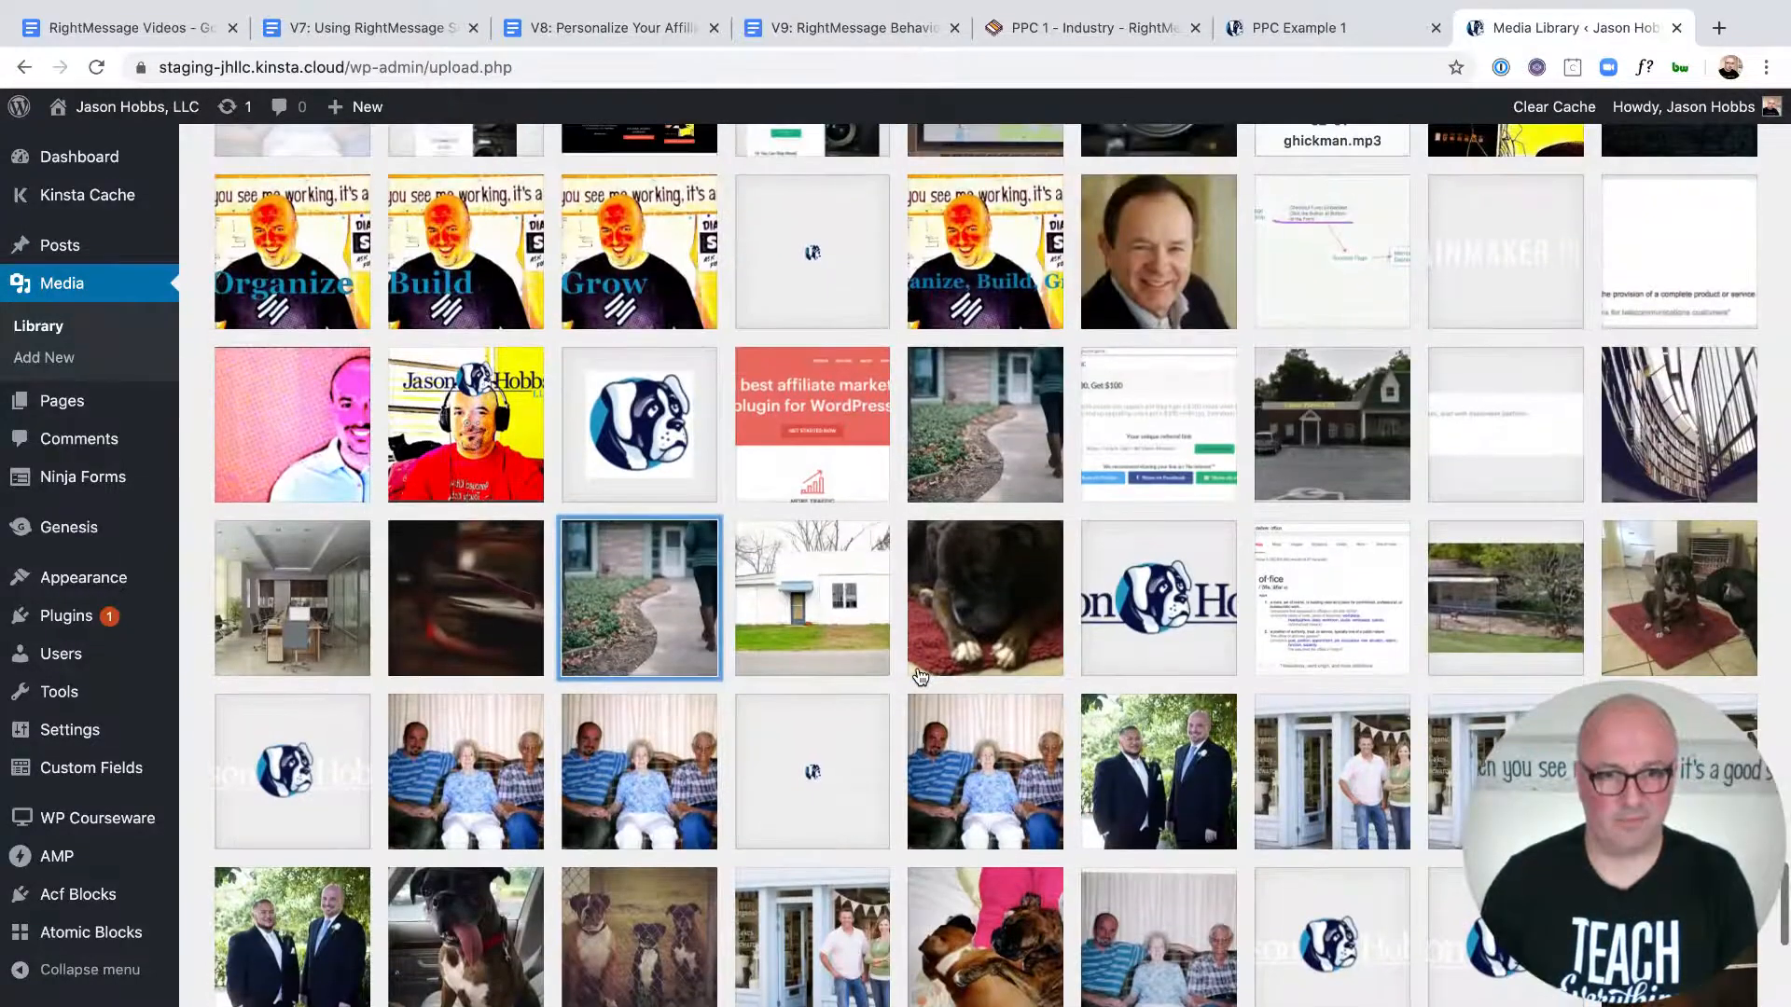
{"action": "scroll", "coordinate": [921, 675], "scroll_direction": "up", "scroll_amount": 20}
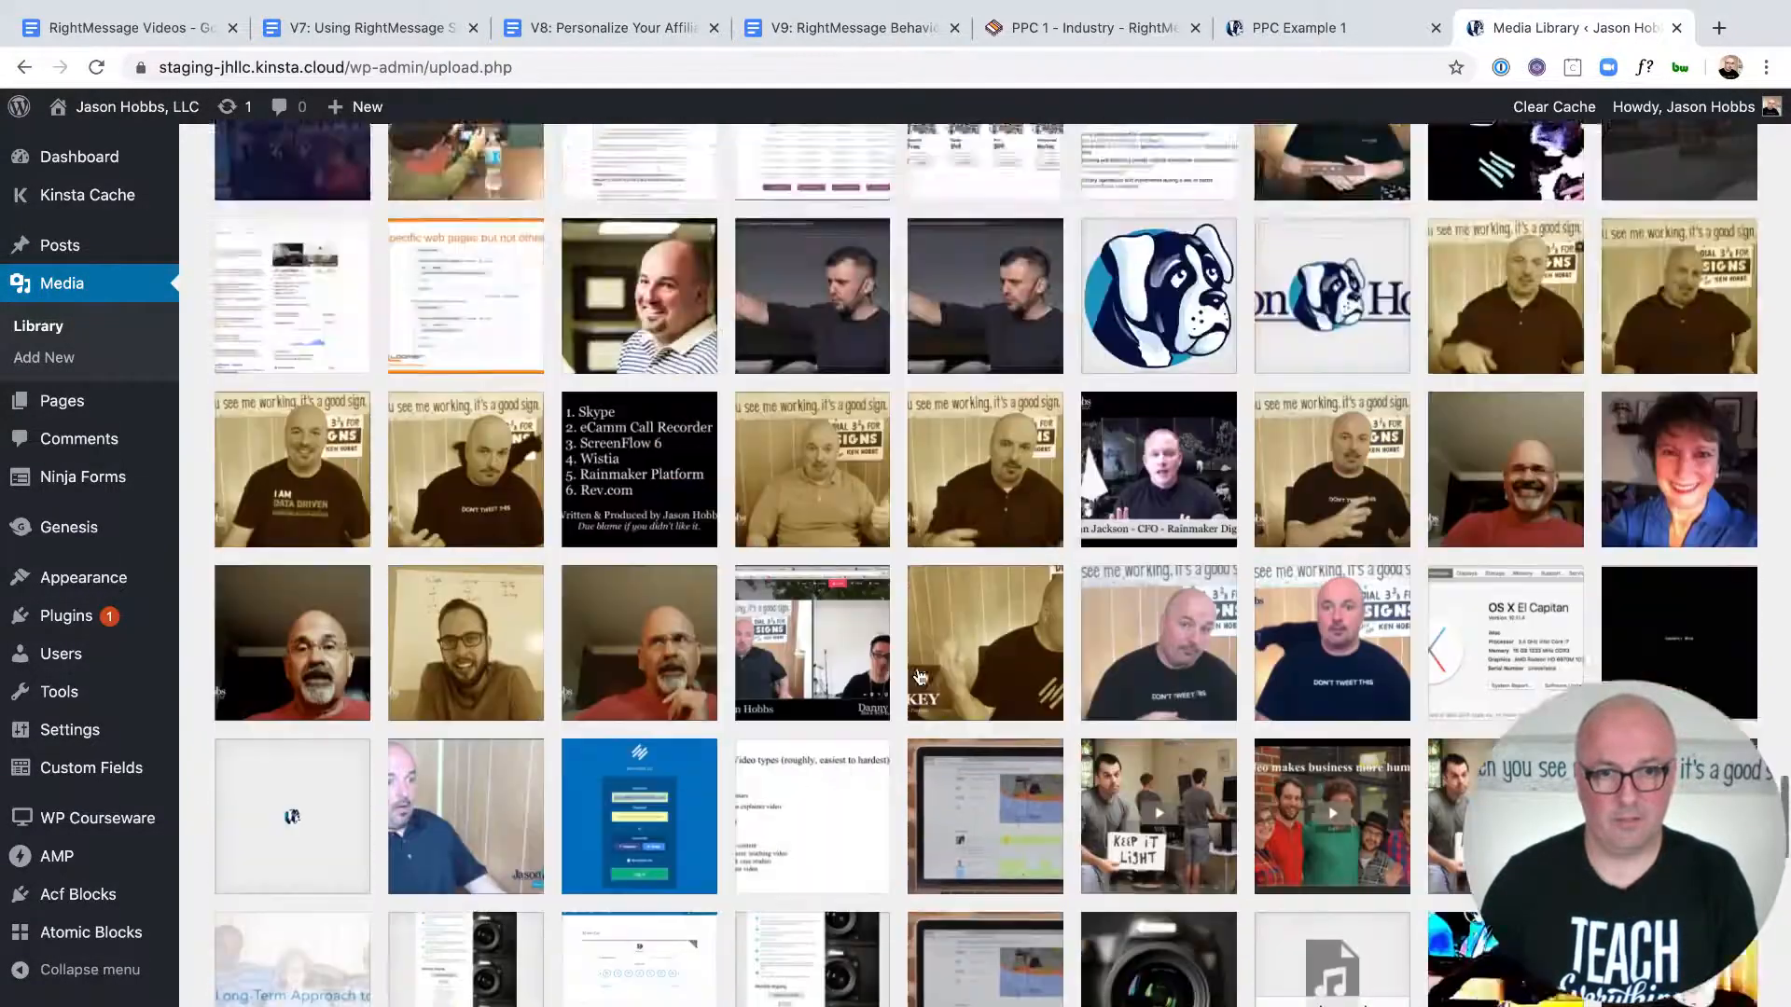
{"action": "scroll", "coordinate": [920, 675], "scroll_direction": "up", "scroll_amount": 15}
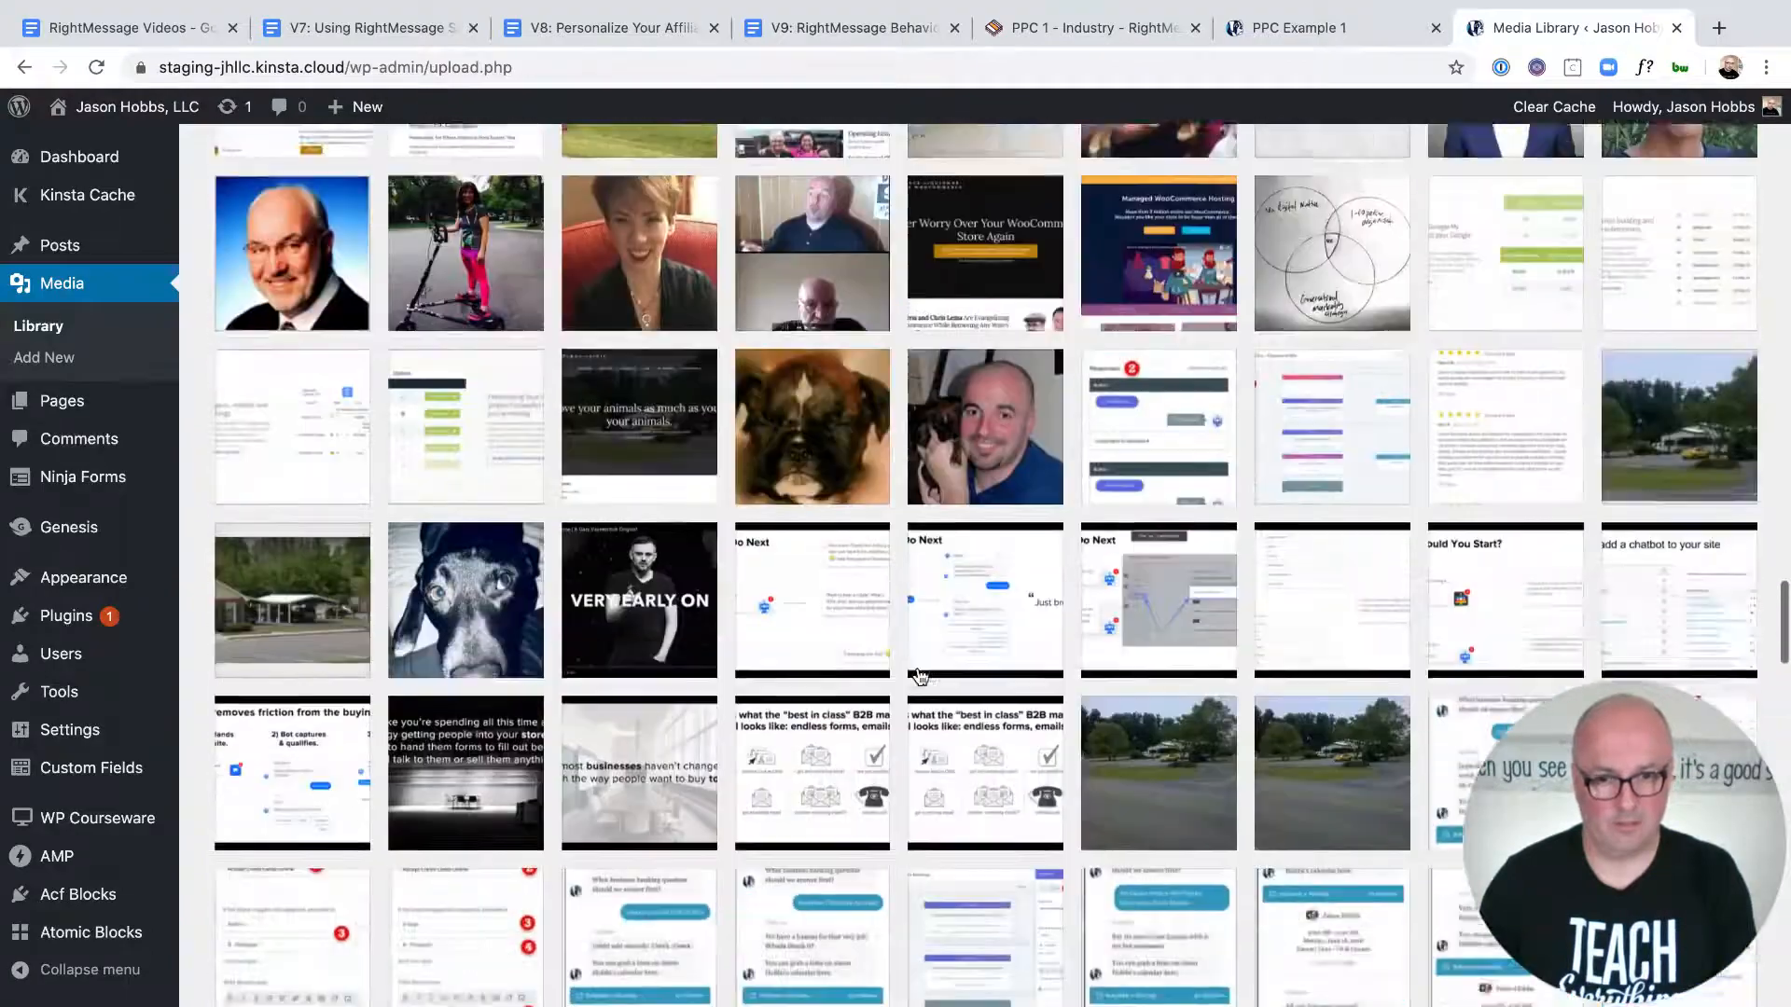
{"action": "scroll", "coordinate": [921, 675], "scroll_direction": "up", "scroll_amount": 6}
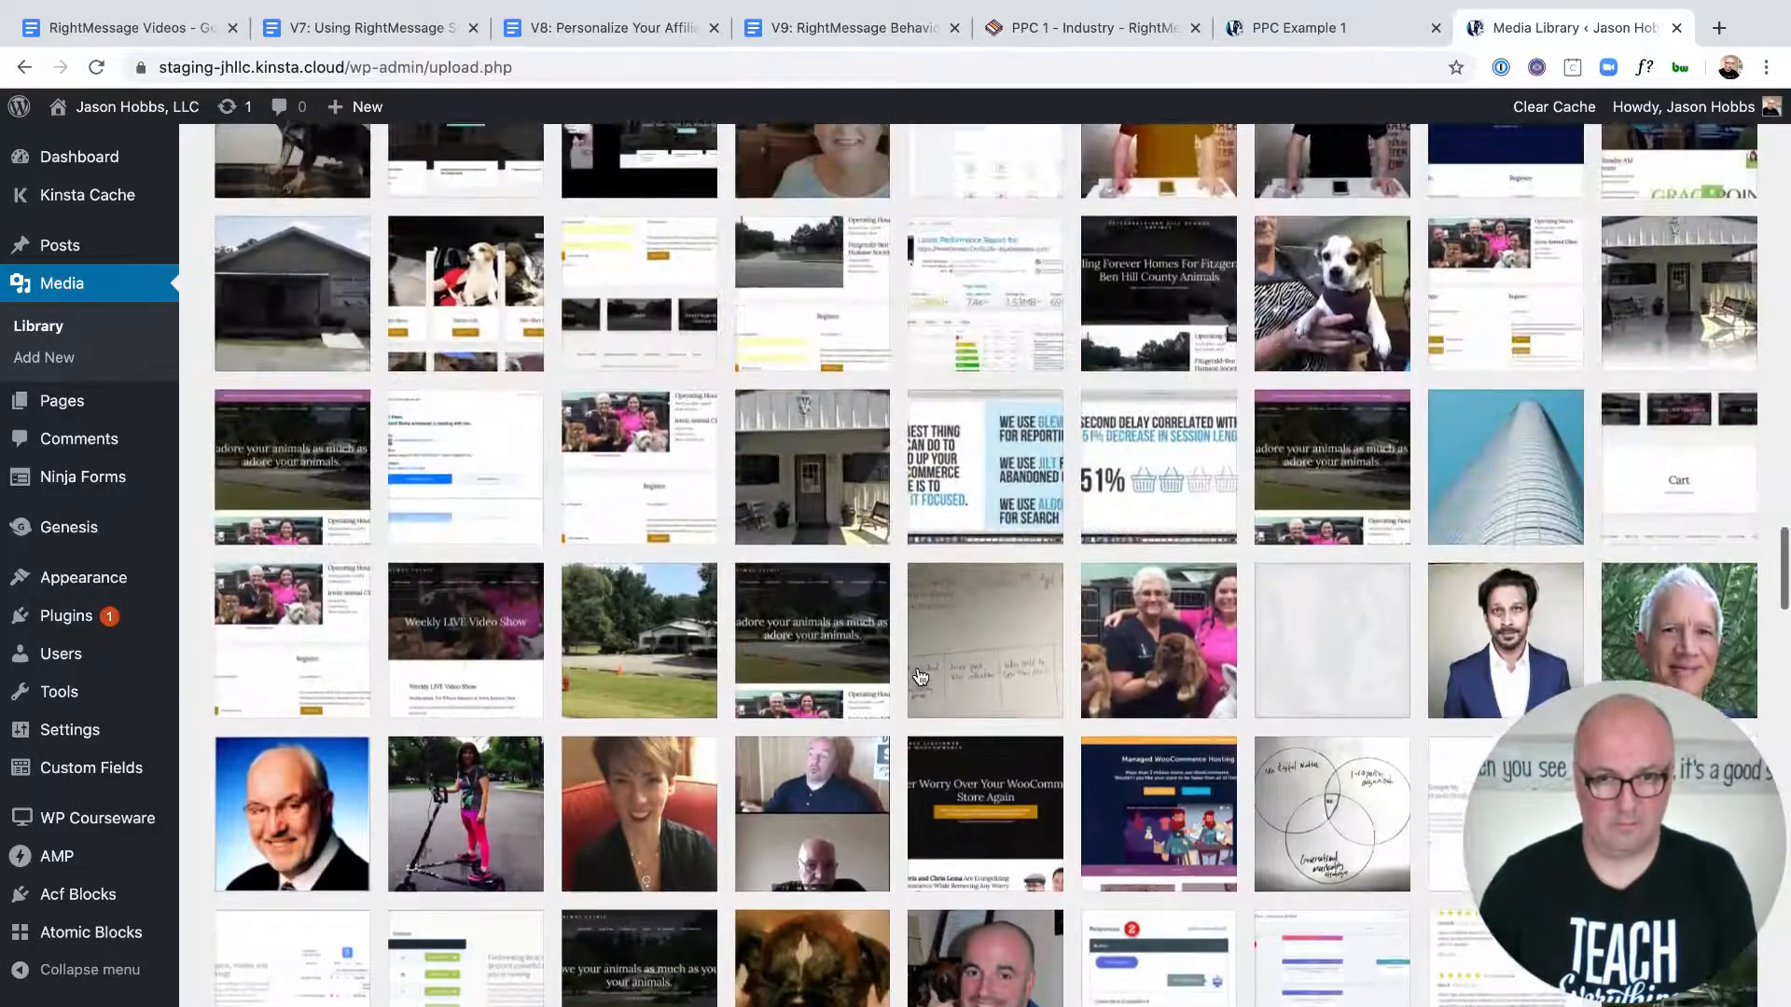
{"action": "scroll", "coordinate": [920, 675], "scroll_direction": "up", "scroll_amount": 5}
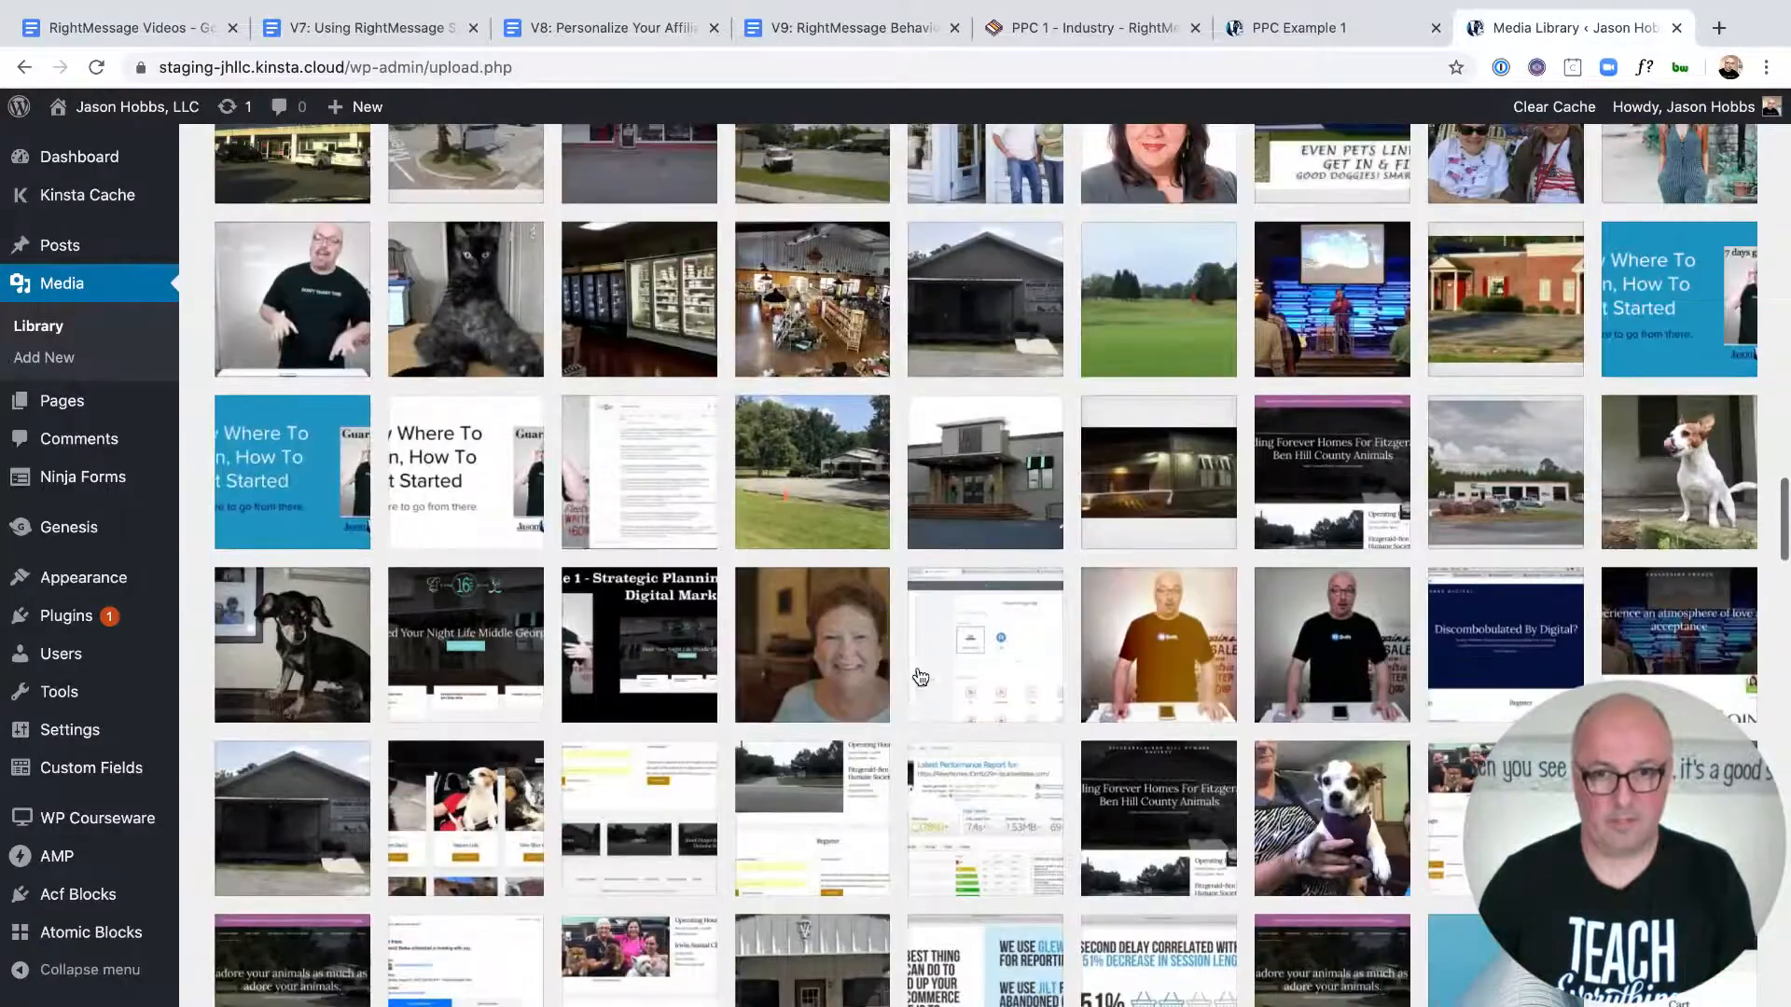
{"action": "left_click", "coordinate": [992, 533]}
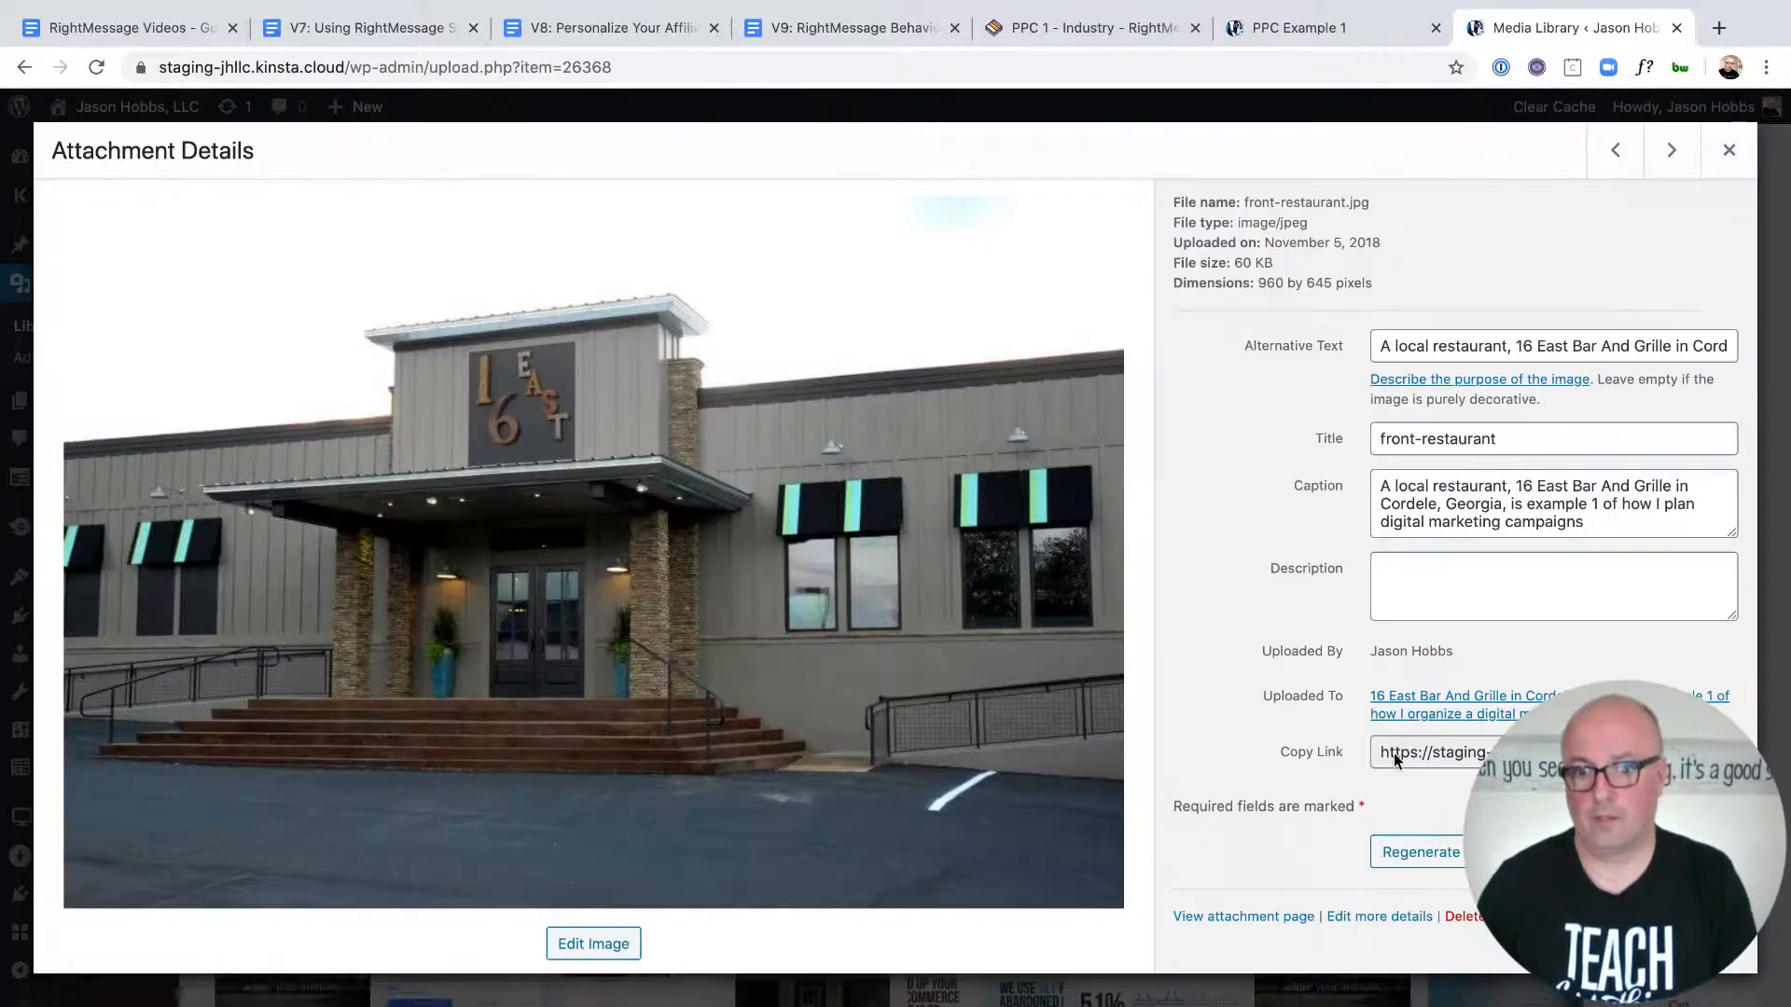
{"action": "left_click", "coordinate": [1395, 758]}
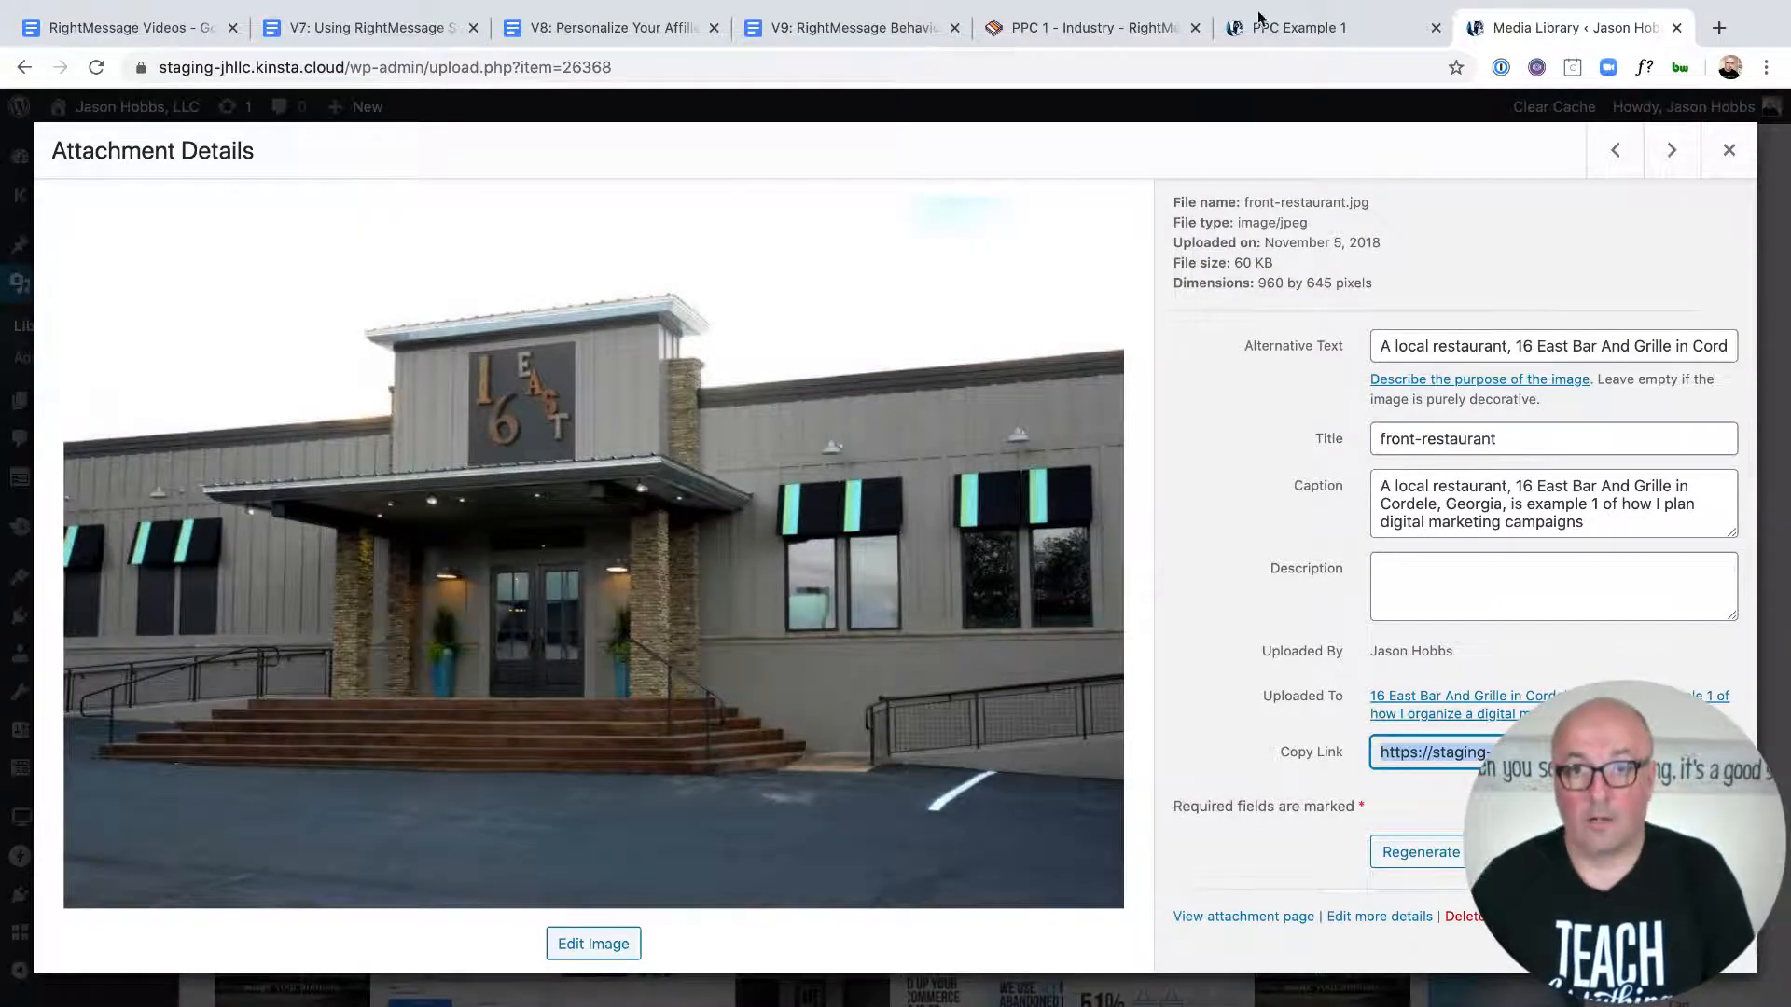
Step: Back in the RightMessage campaign, set the Restaurant segment's image URL to the copied front-restaurant.jpg link and publish to the site
{"action": "left_click", "coordinate": [1073, 28]}
{"action": "left_click", "coordinate": [1408, 402]}
{"action": "type", "text": "https://staging-jhllc.kinsta.cloud/wp-content/uploads/2018/10/front-restaurant.jpg"}
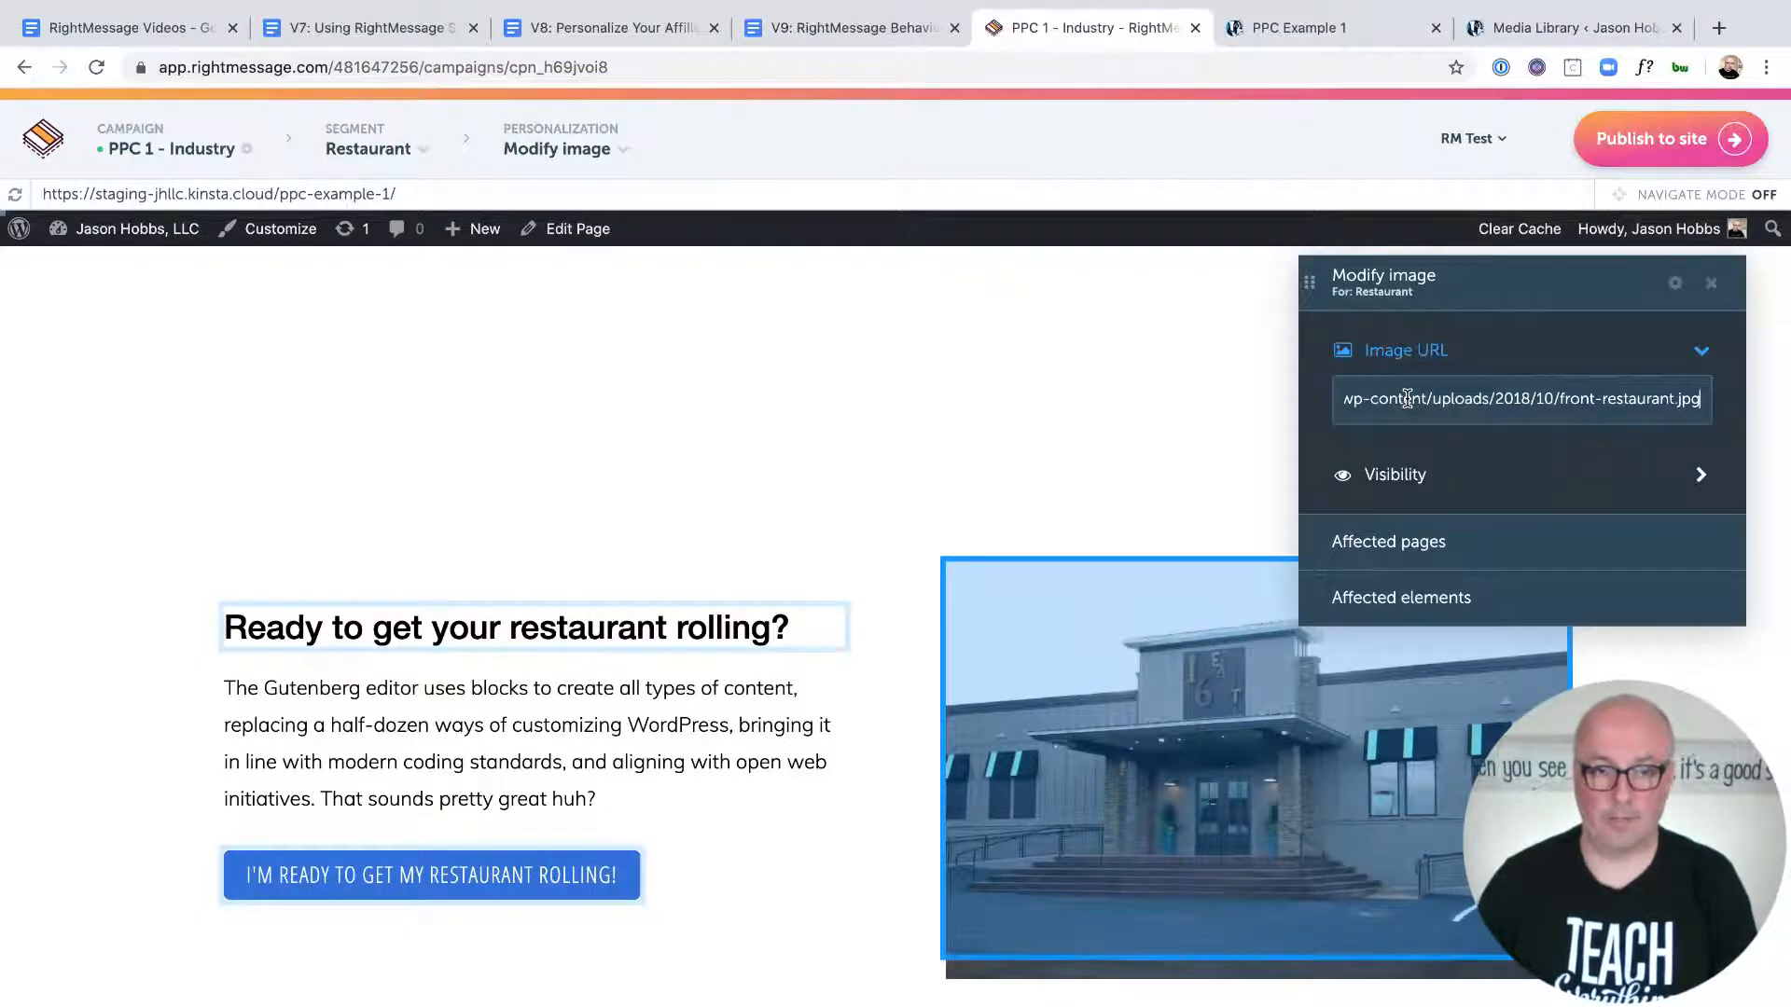
{"action": "left_click", "coordinate": [1306, 447]}
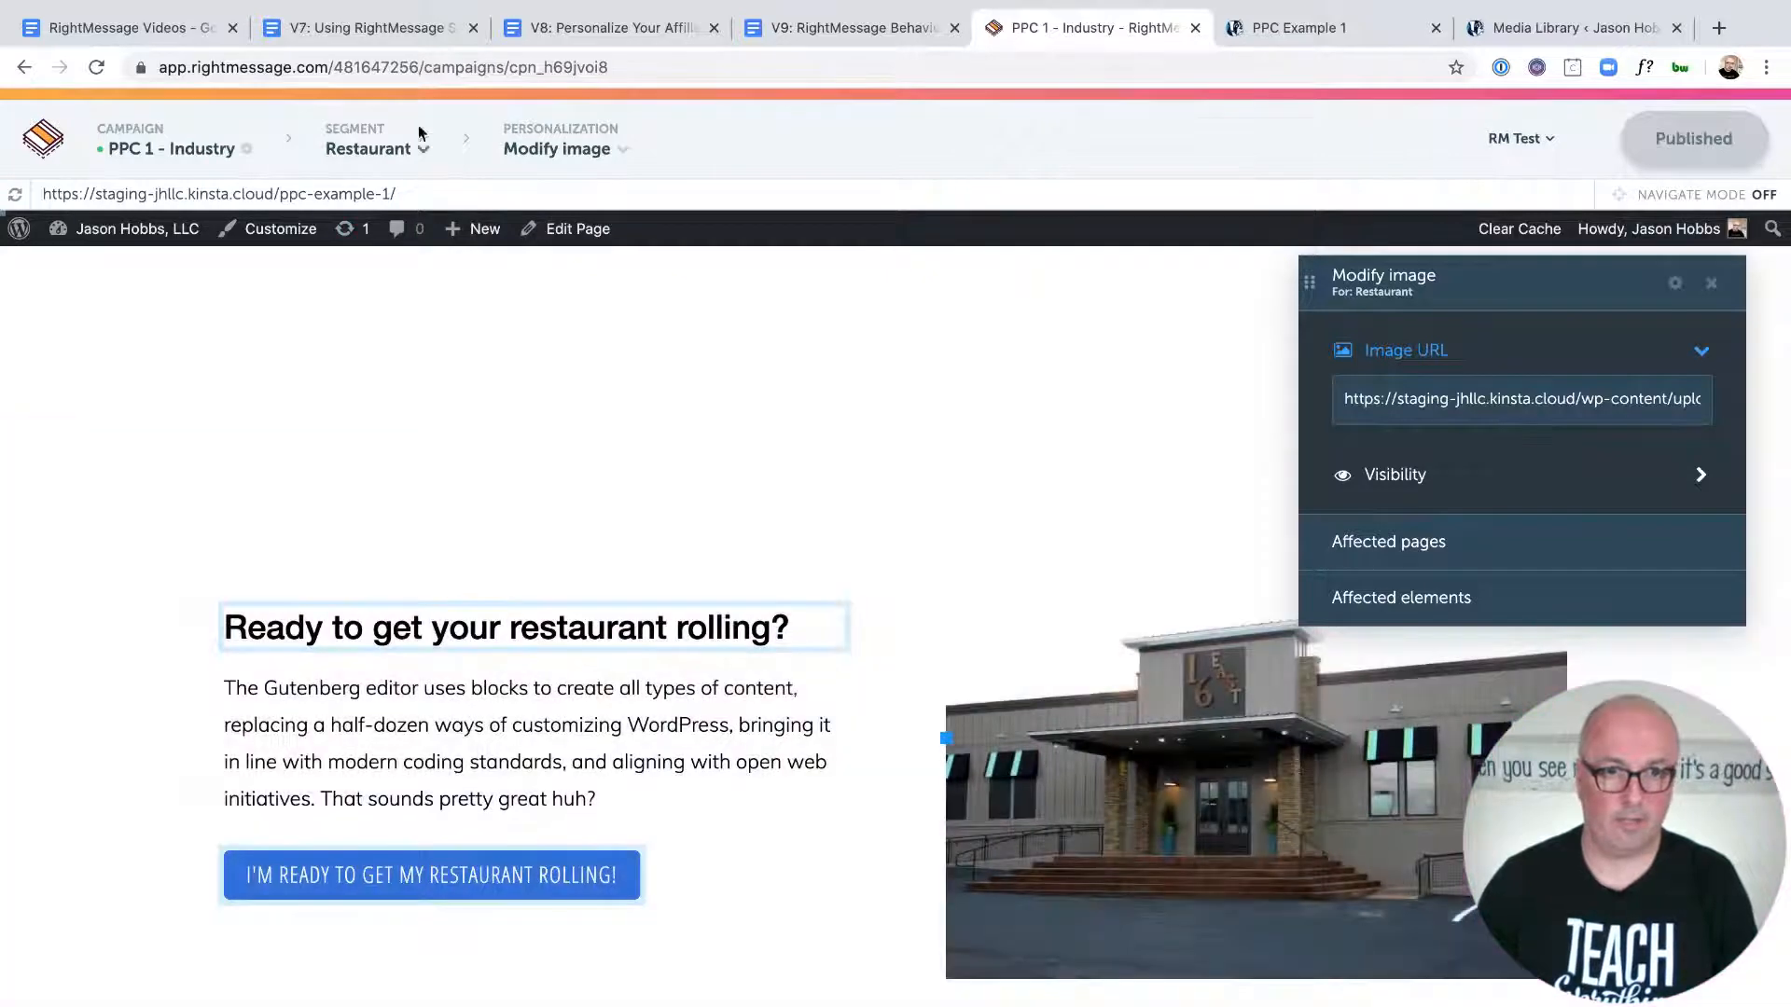
Step: Switch to the Construction segment and set the visibility of its PPC Example 1 title element to Hide
{"action": "left_click", "coordinate": [373, 148]}
{"action": "left_click", "coordinate": [286, 333]}
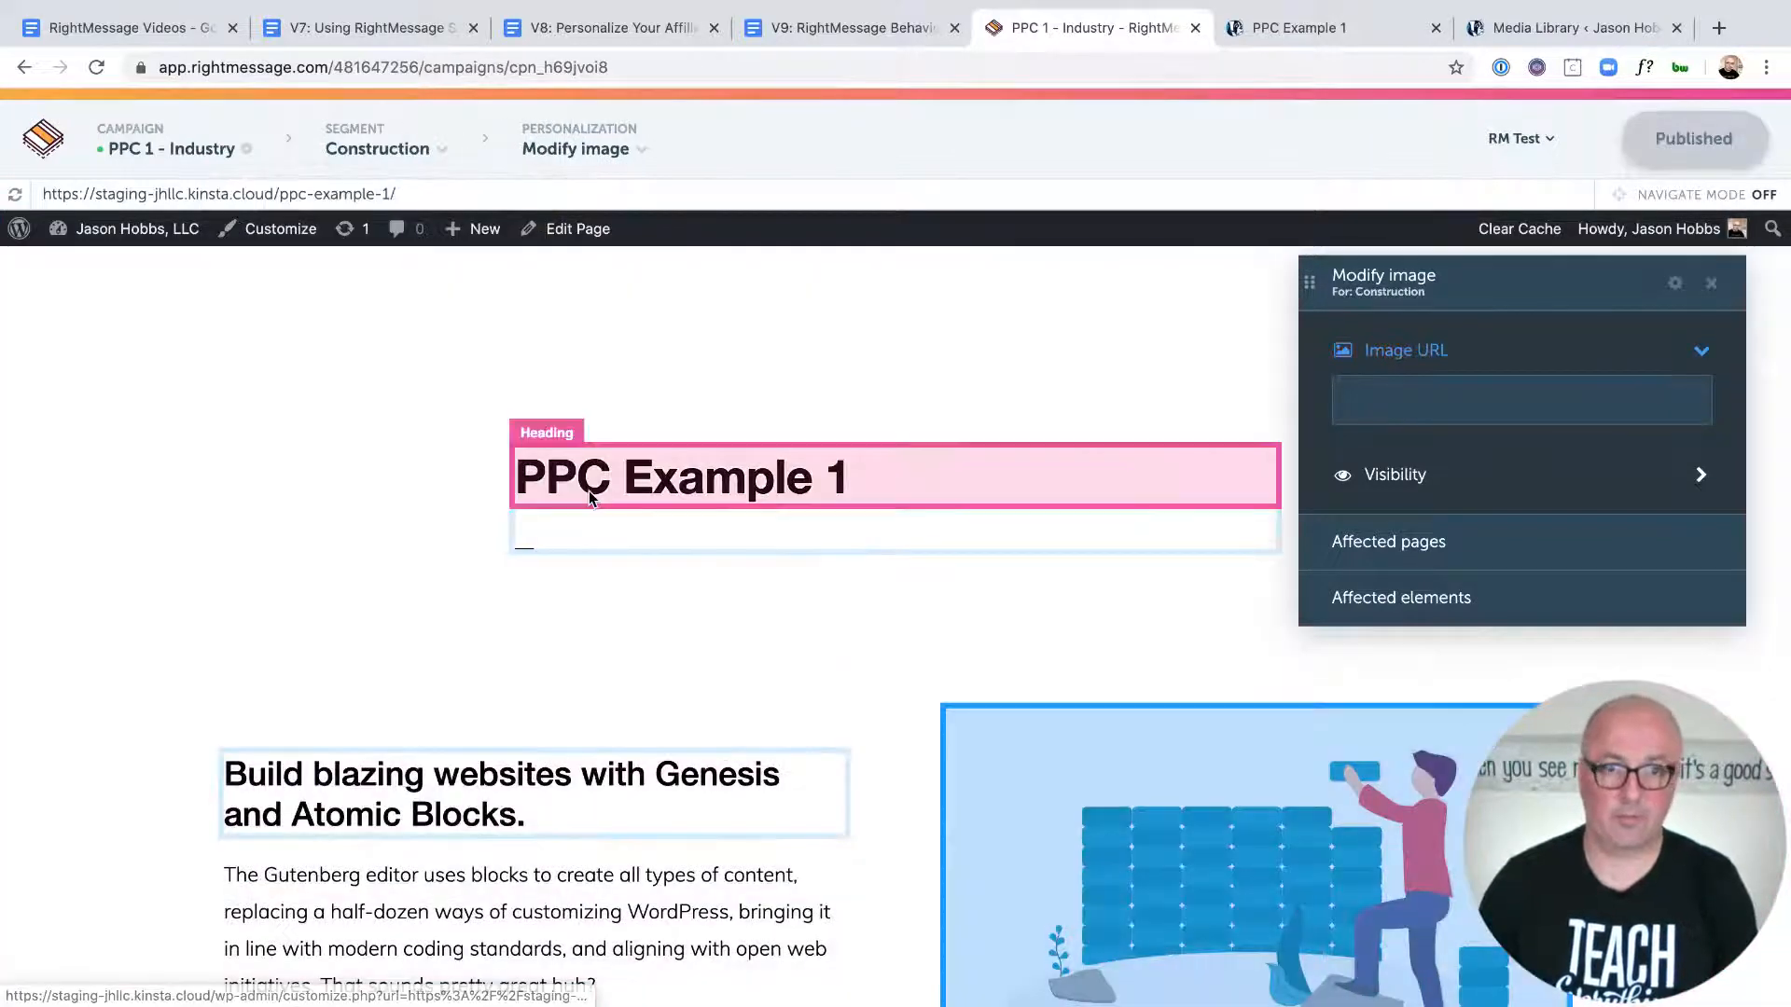
{"action": "left_click", "coordinate": [725, 548]}
{"action": "left_click", "coordinate": [842, 584]}
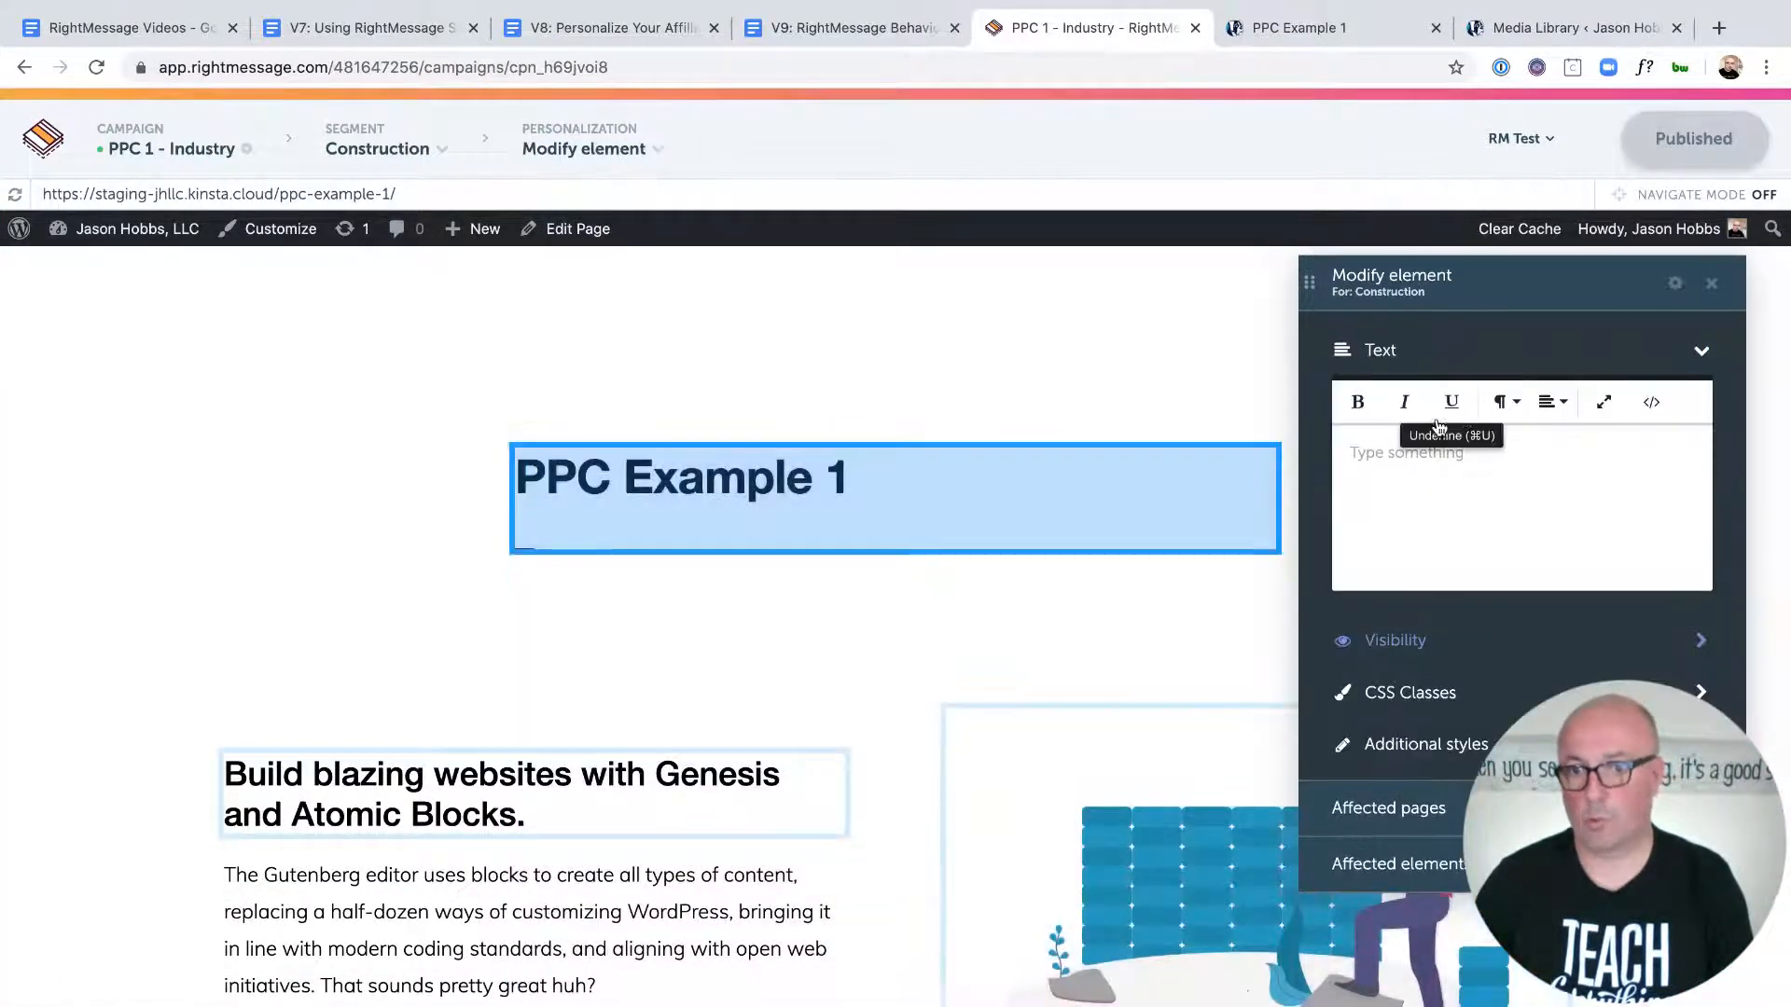
{"action": "left_click", "coordinate": [1444, 648]}
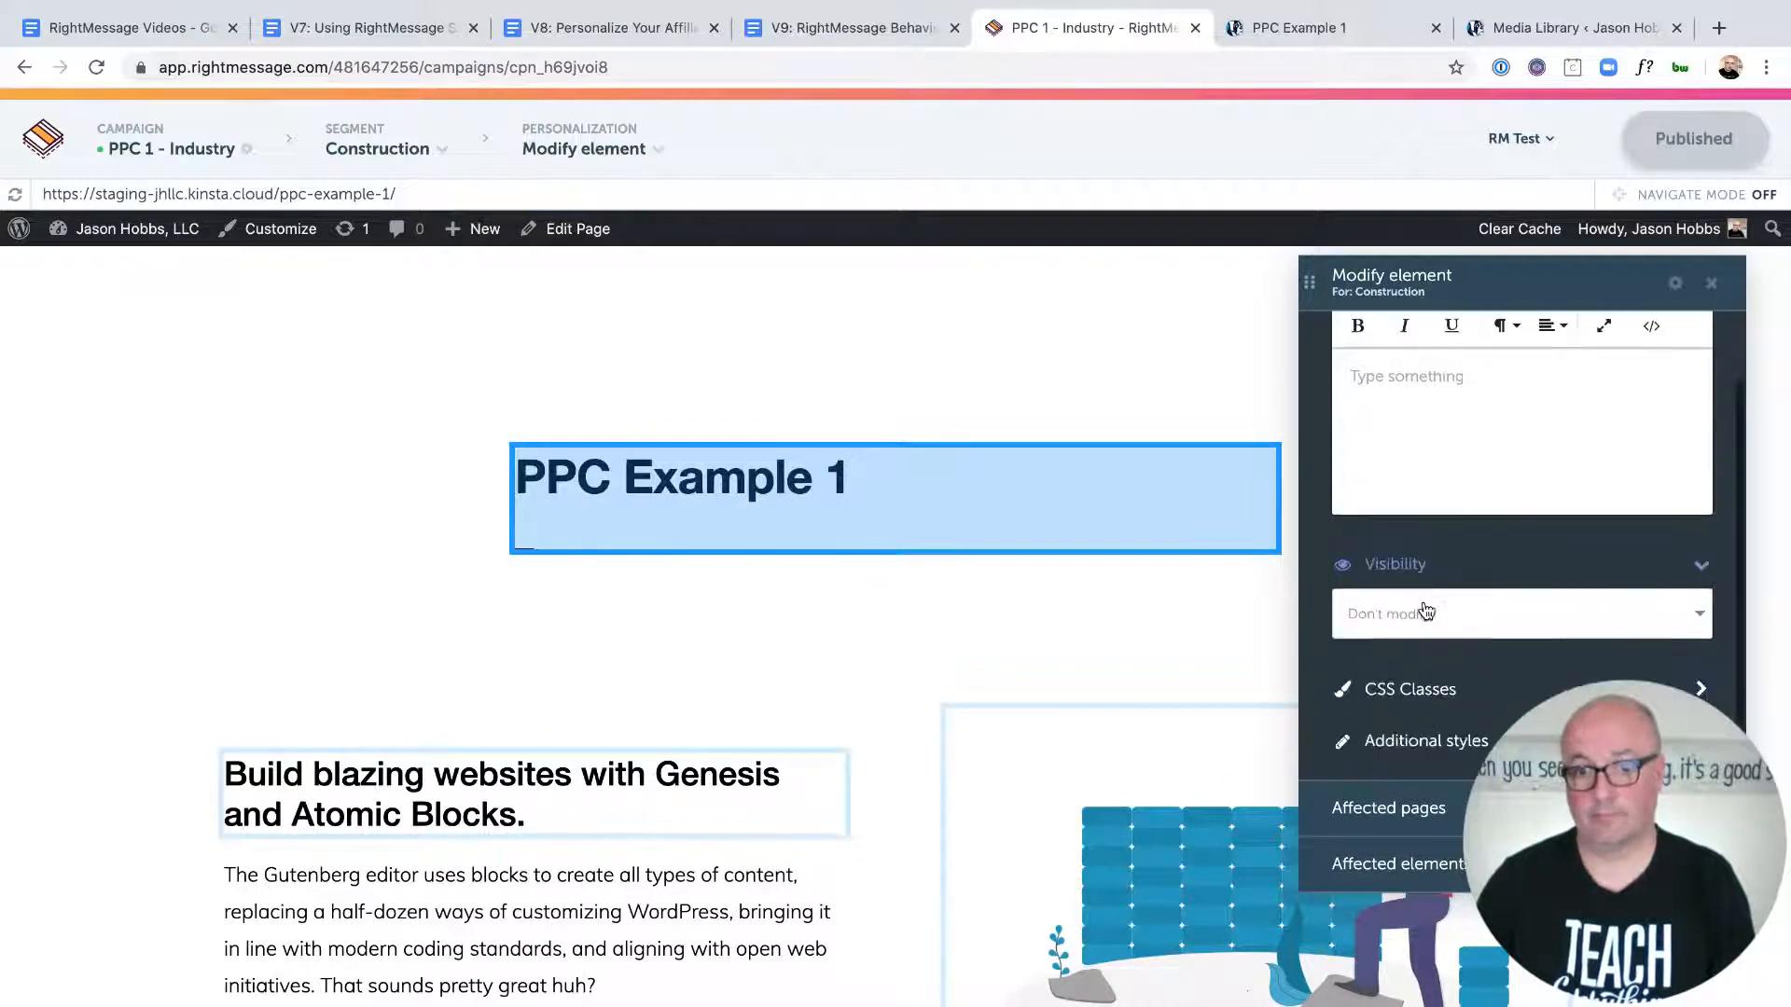
{"action": "left_click", "coordinate": [1425, 613]}
{"action": "left_click", "coordinate": [1407, 739]}
Step: Set the Construction segment's "Build blazing websites" heading text to "Ready to get your construction business rolling?"
{"action": "left_click", "coordinate": [513, 676]}
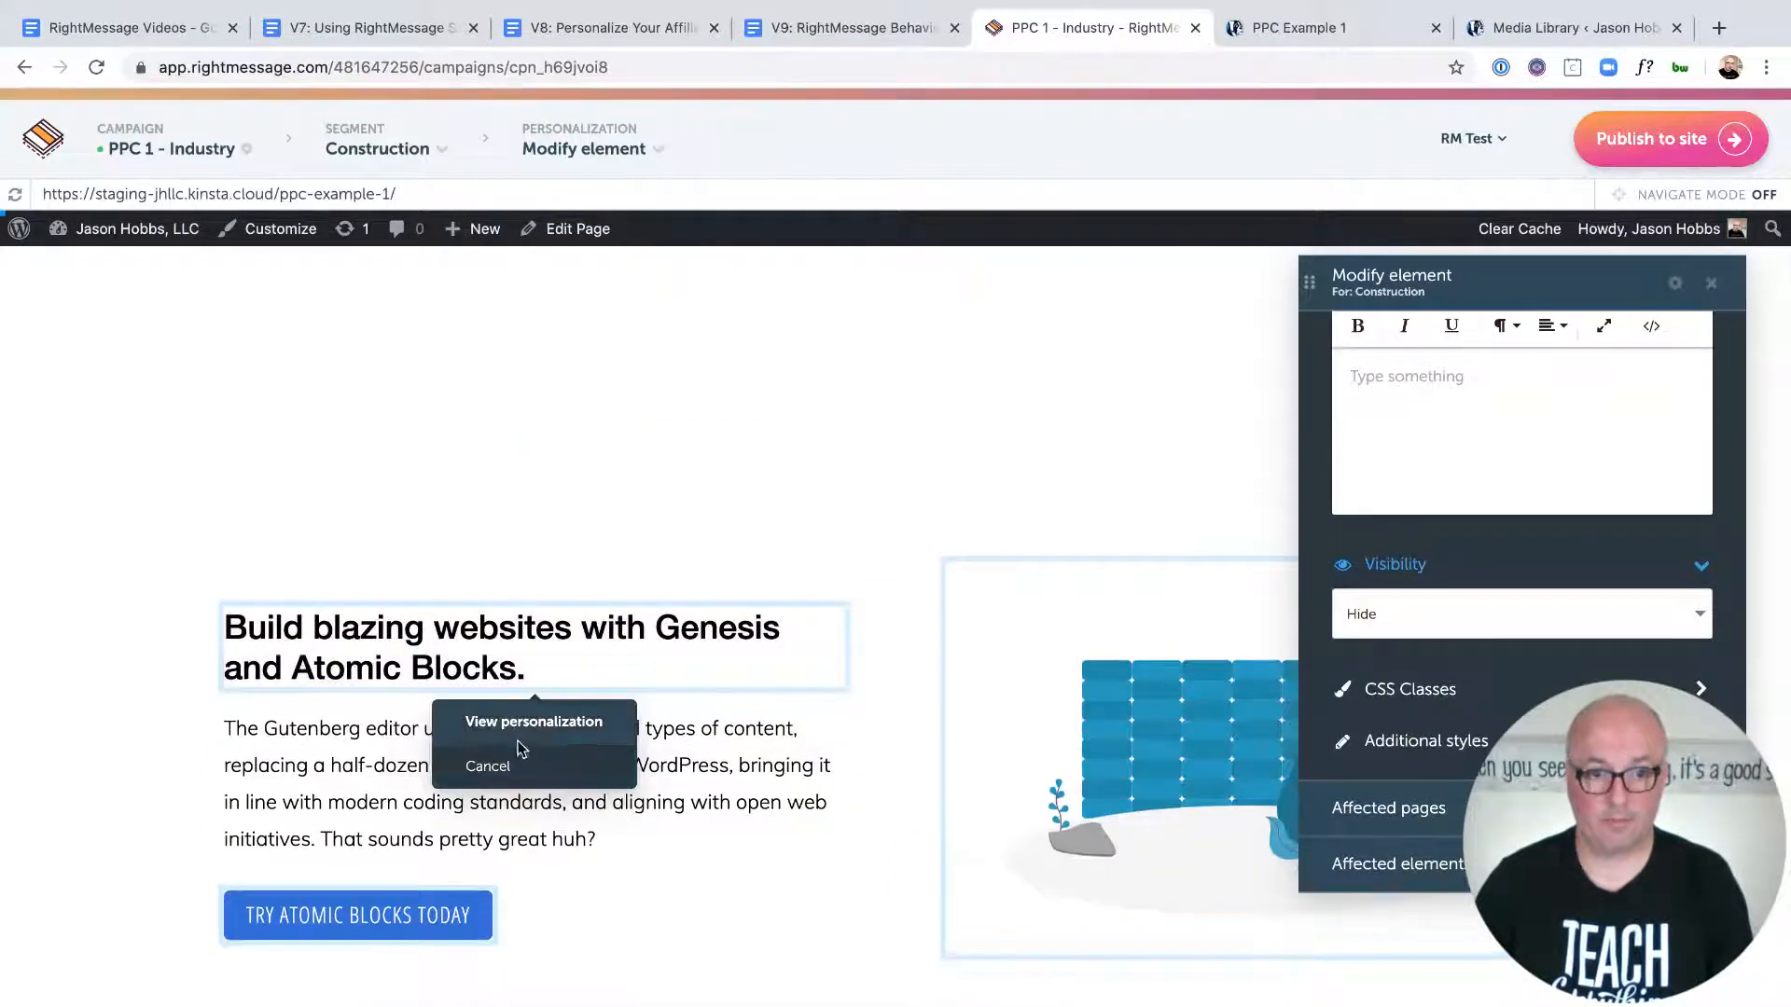
{"action": "left_click", "coordinate": [524, 719]}
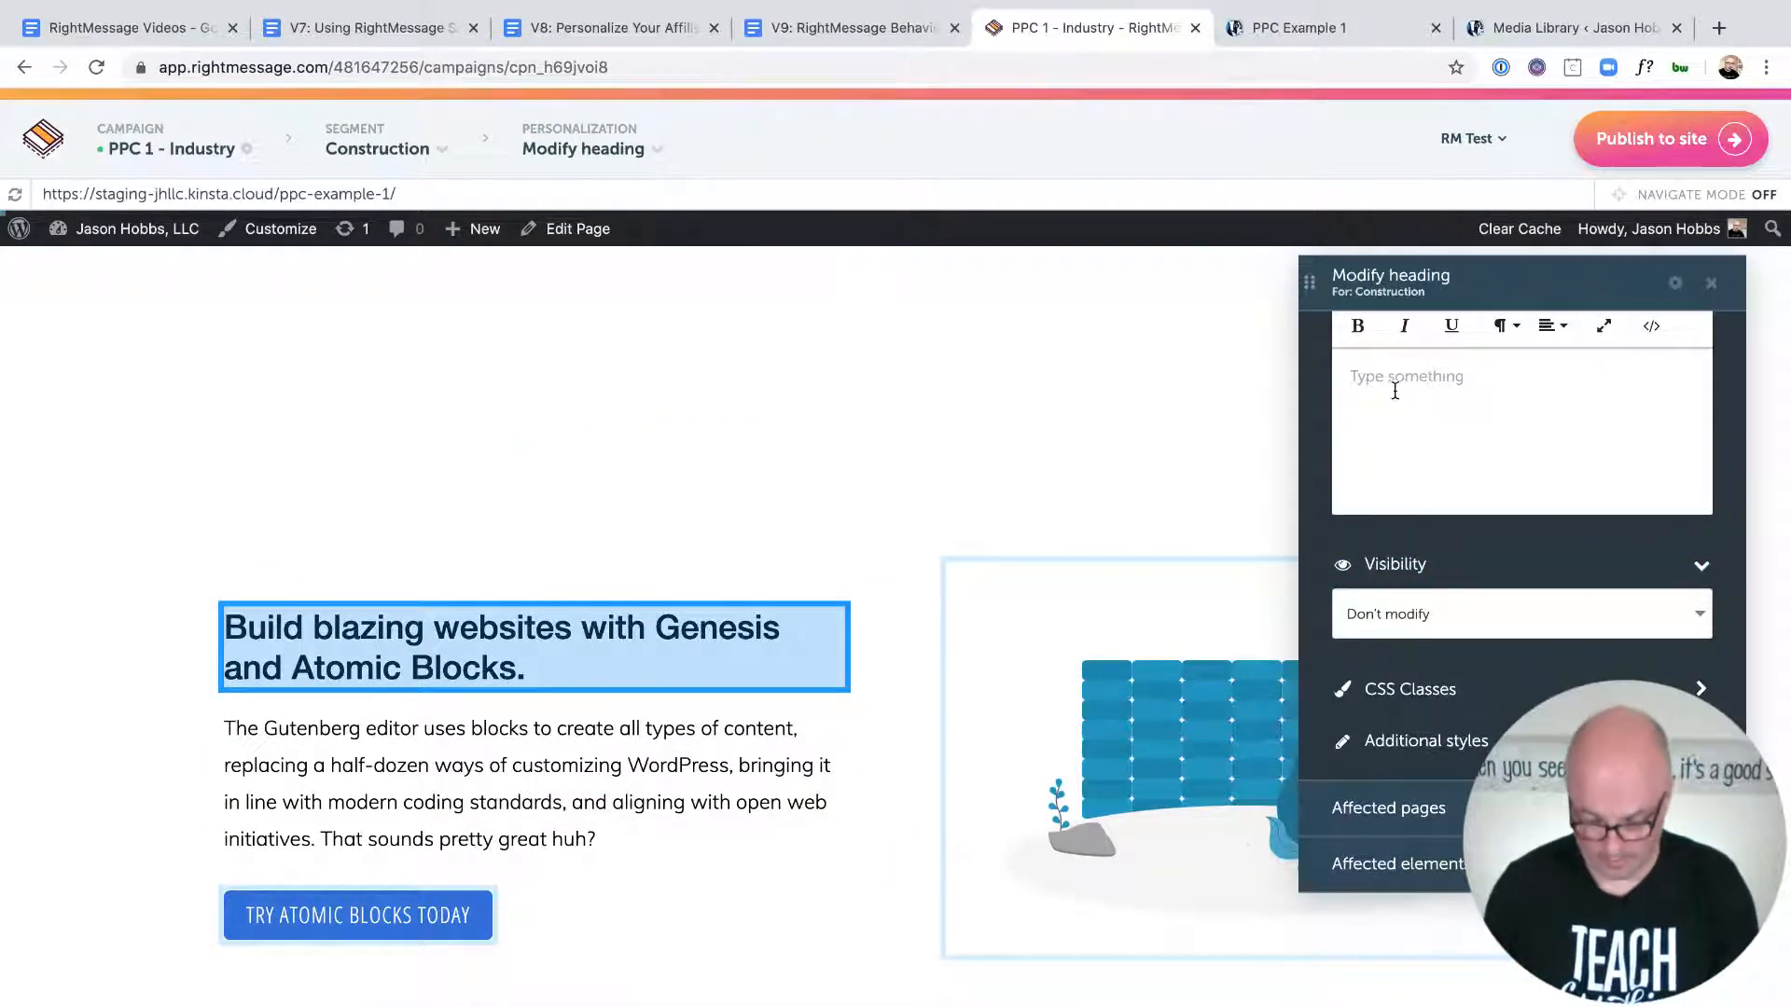
{"action": "type", "text": "Ready to get your const"}
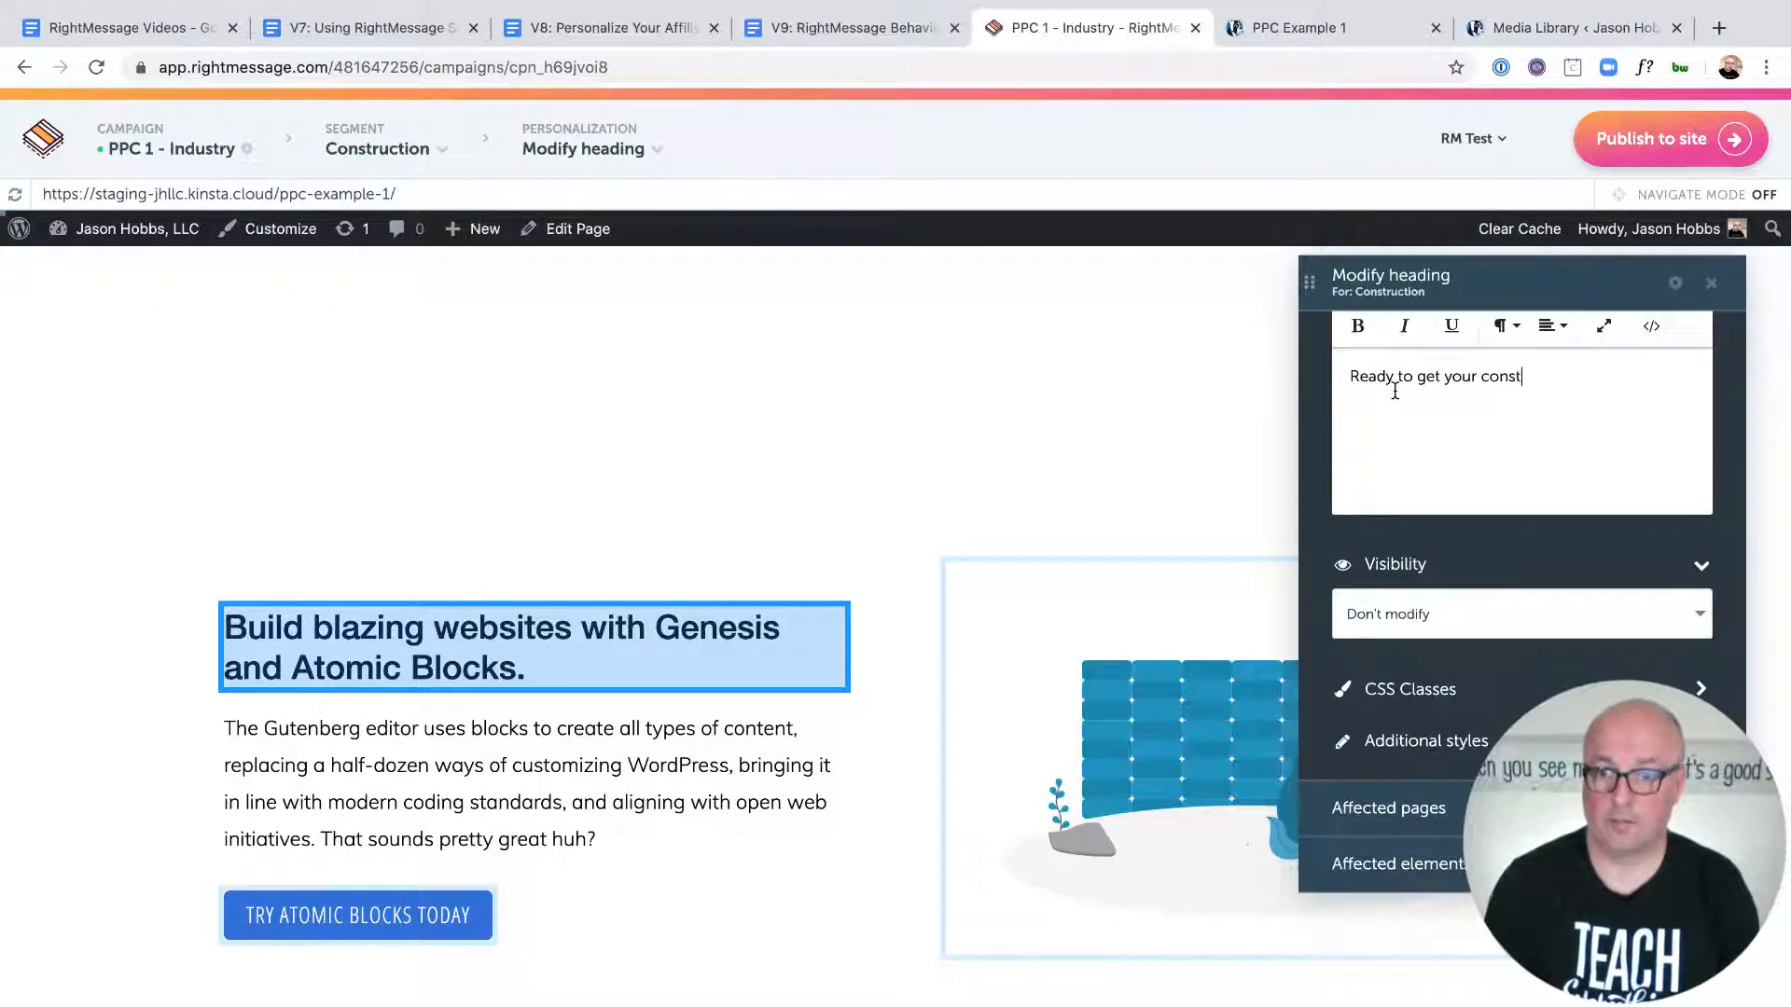
{"action": "type", "text": "iness"}
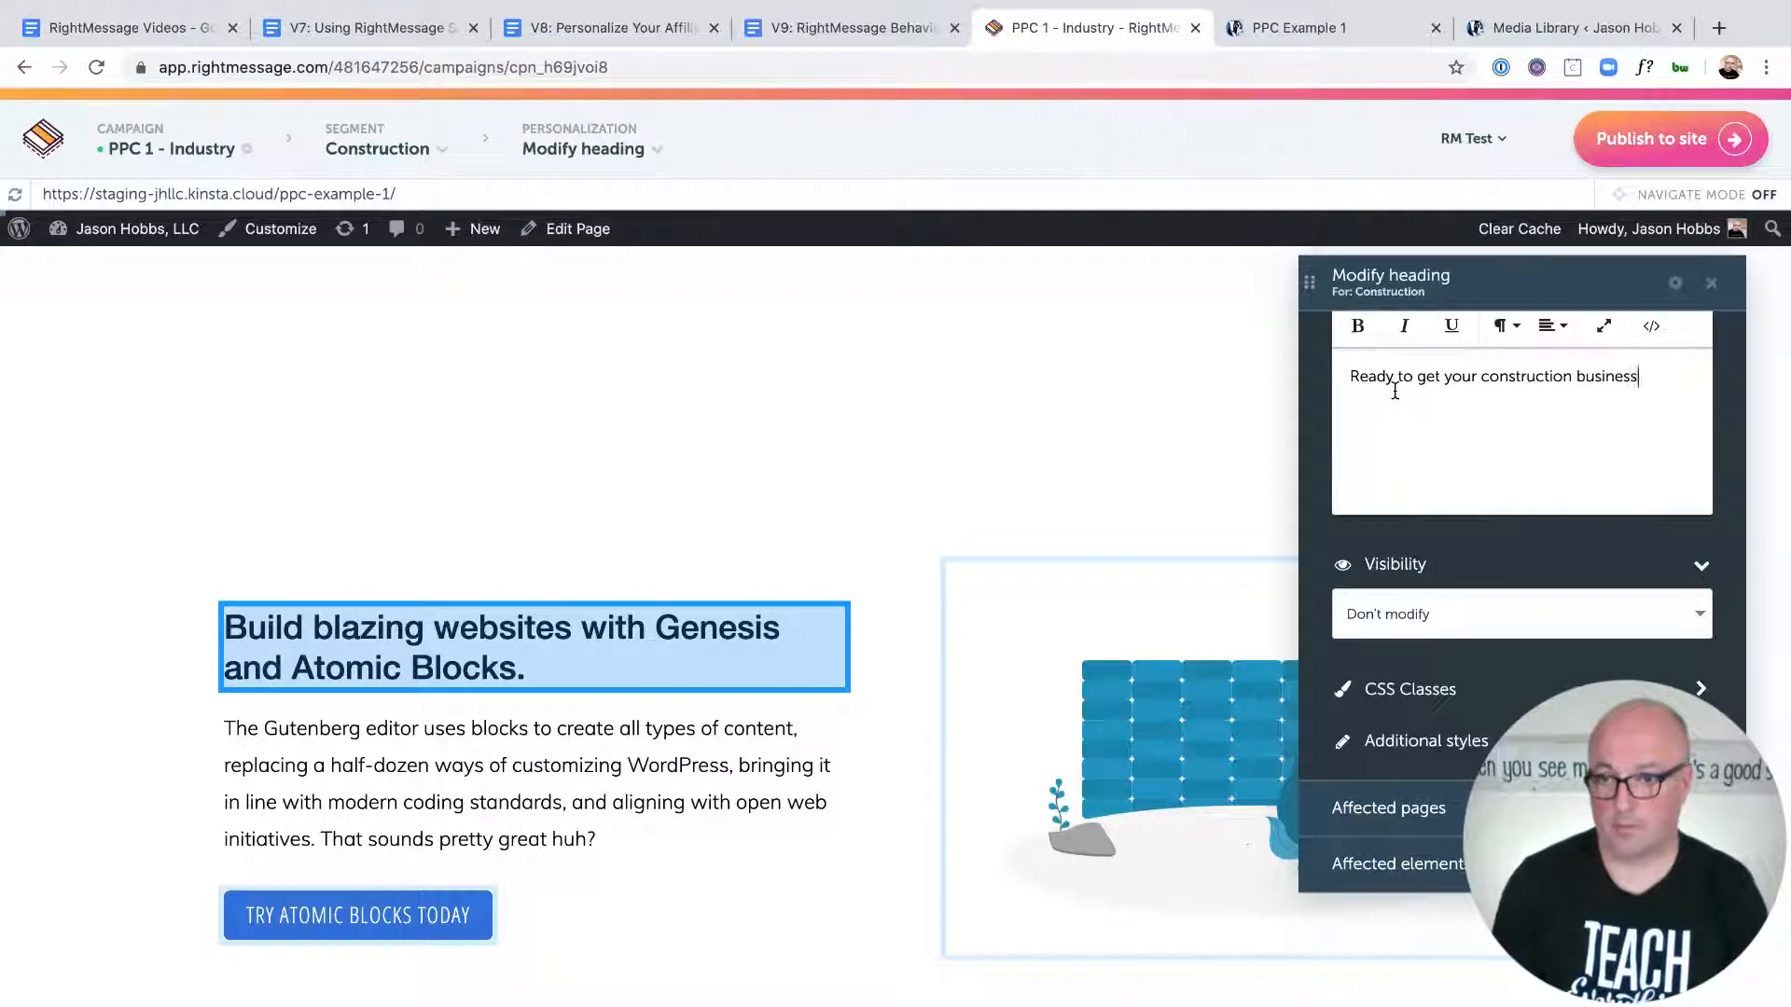
{"action": "type", "text": " rolling?"}
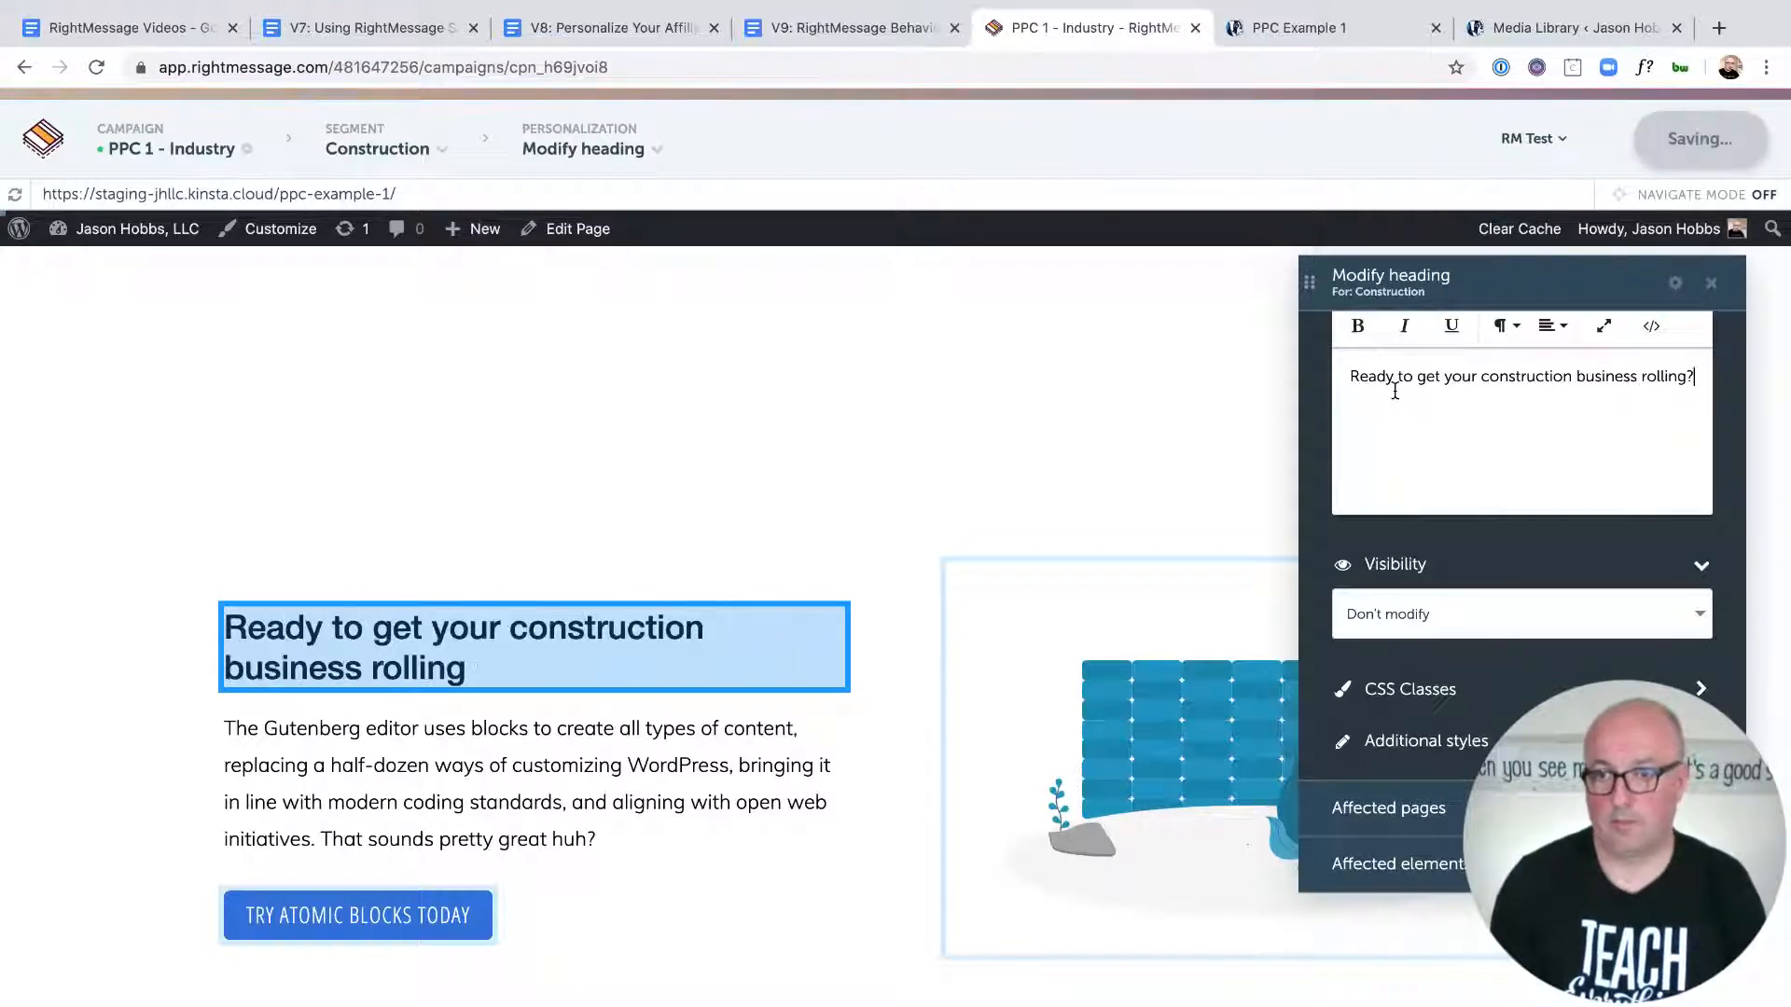
Step: Set the Construction segment's "Try Atomic Blocks Today" button text to "I'm ready to get my construction business rolling!"
{"action": "left_click", "coordinate": [308, 916]}
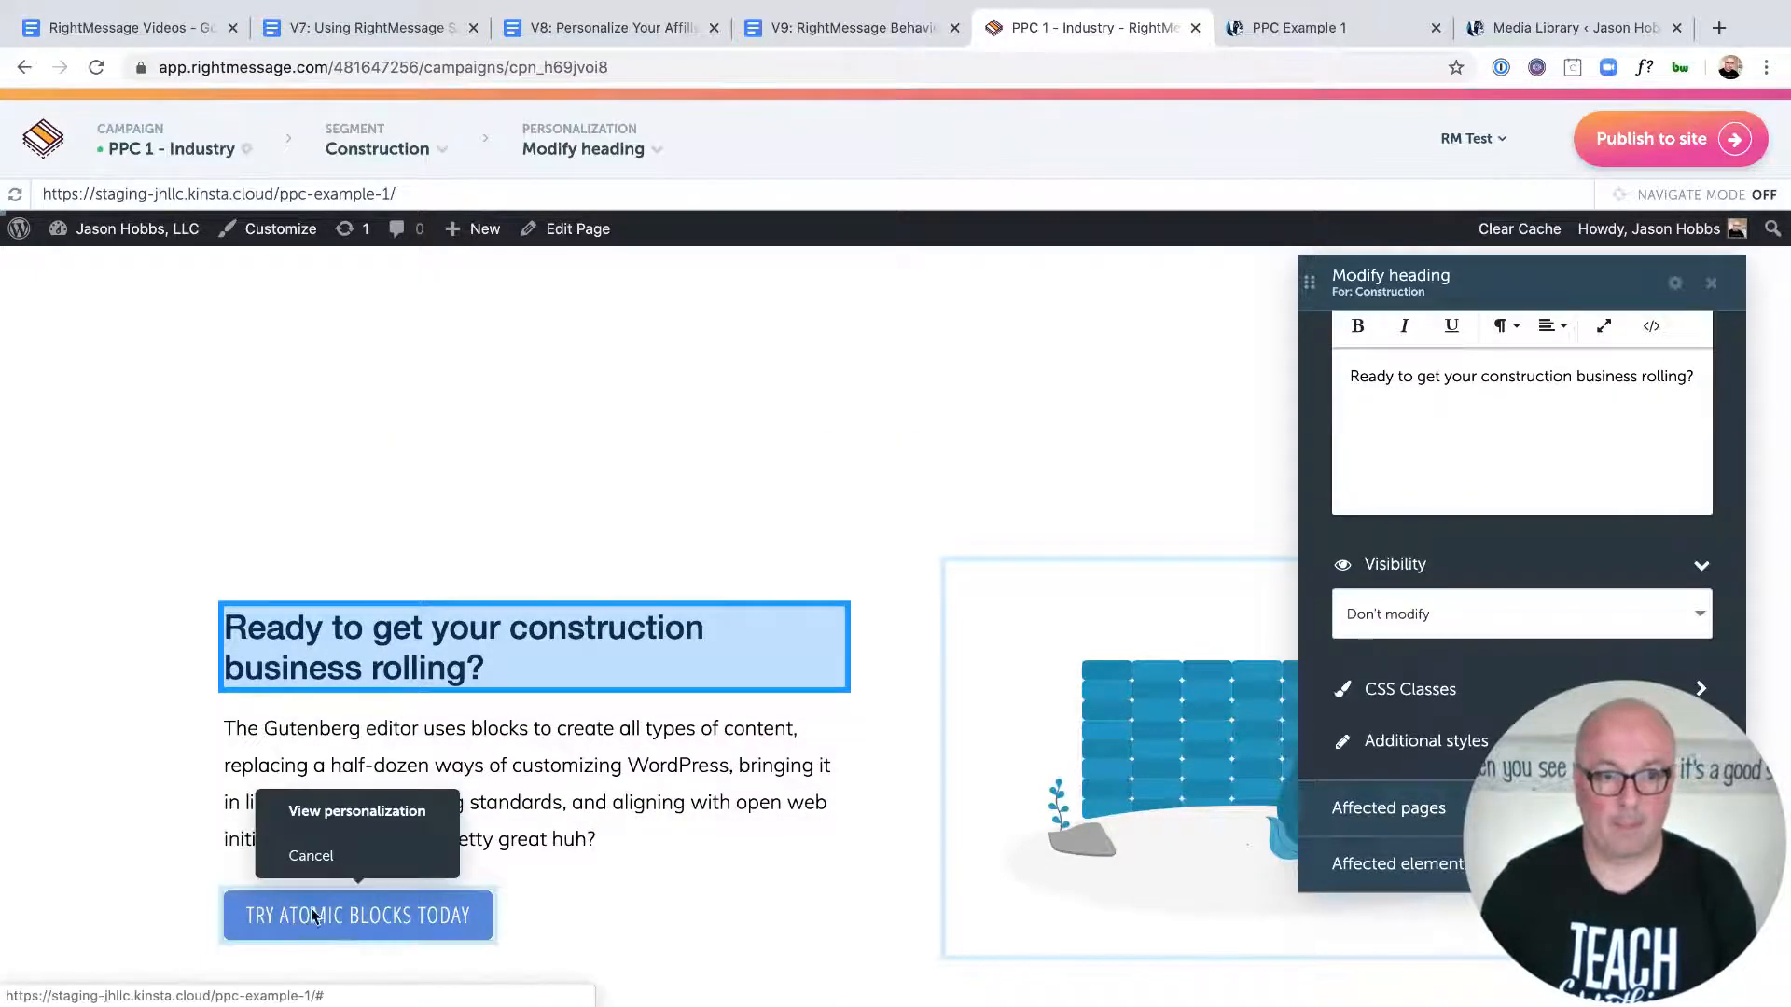
{"action": "left_click", "coordinate": [386, 815]}
{"action": "left_click", "coordinate": [1378, 444]}
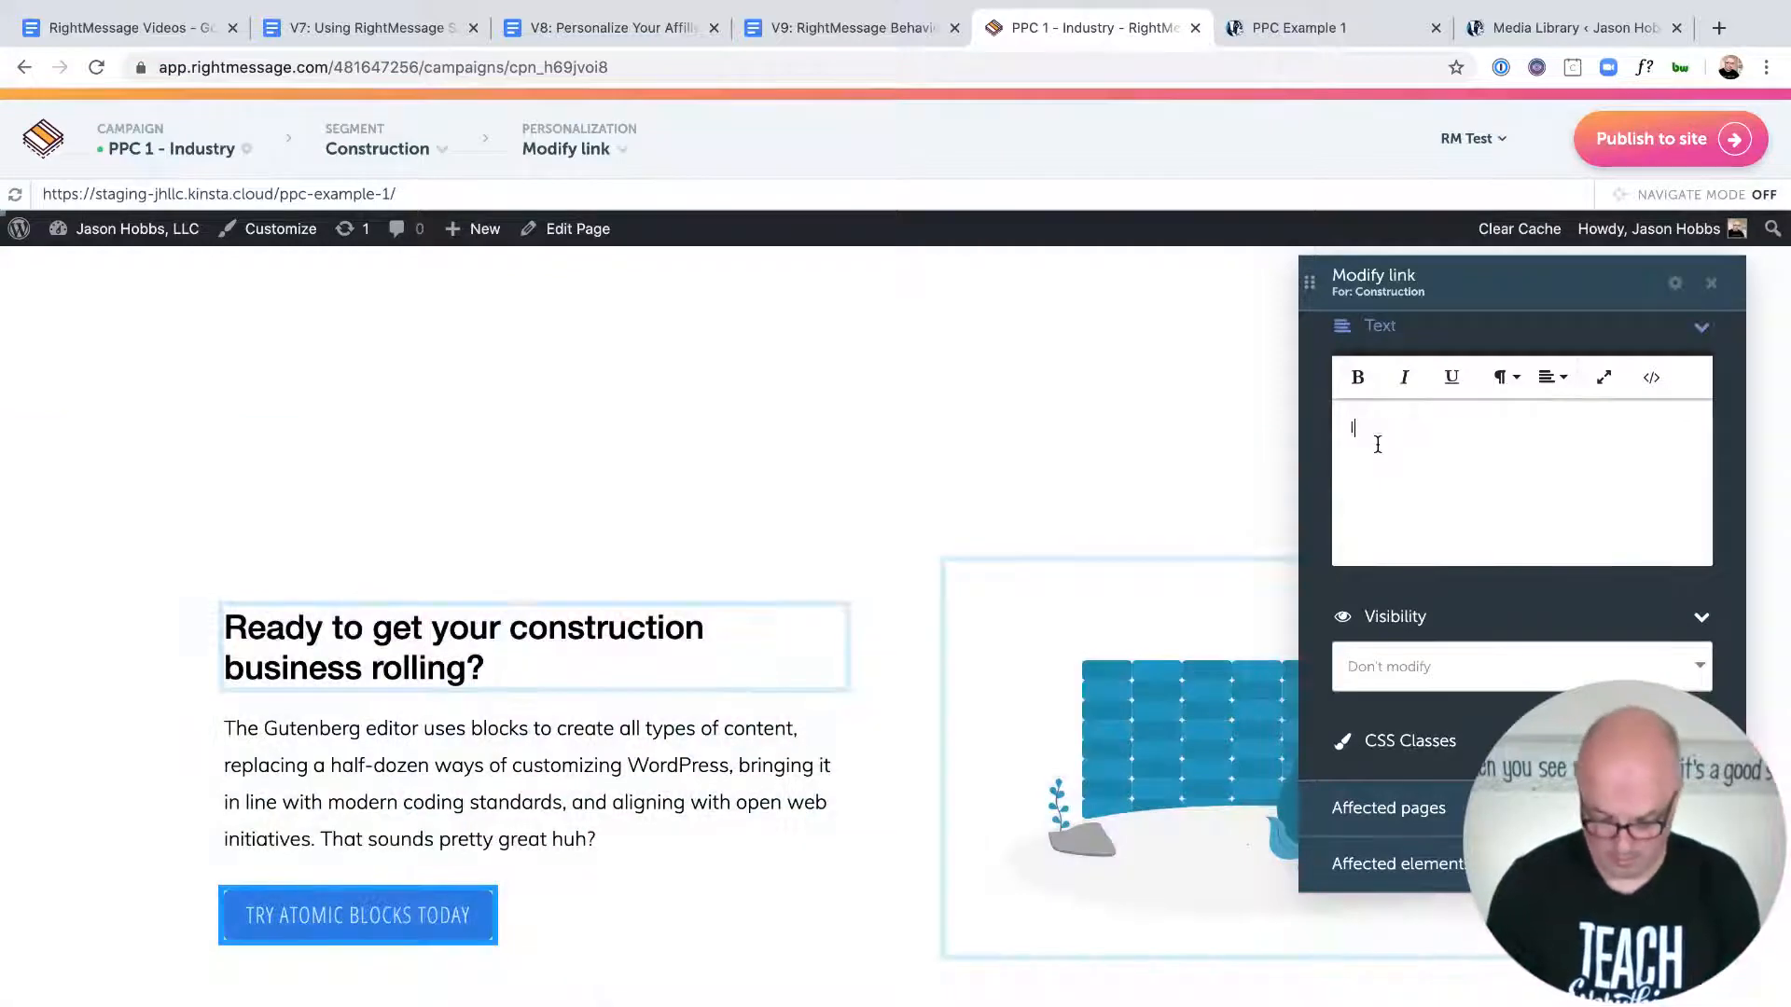
{"action": "type", "text": "I'm ready tio g"}
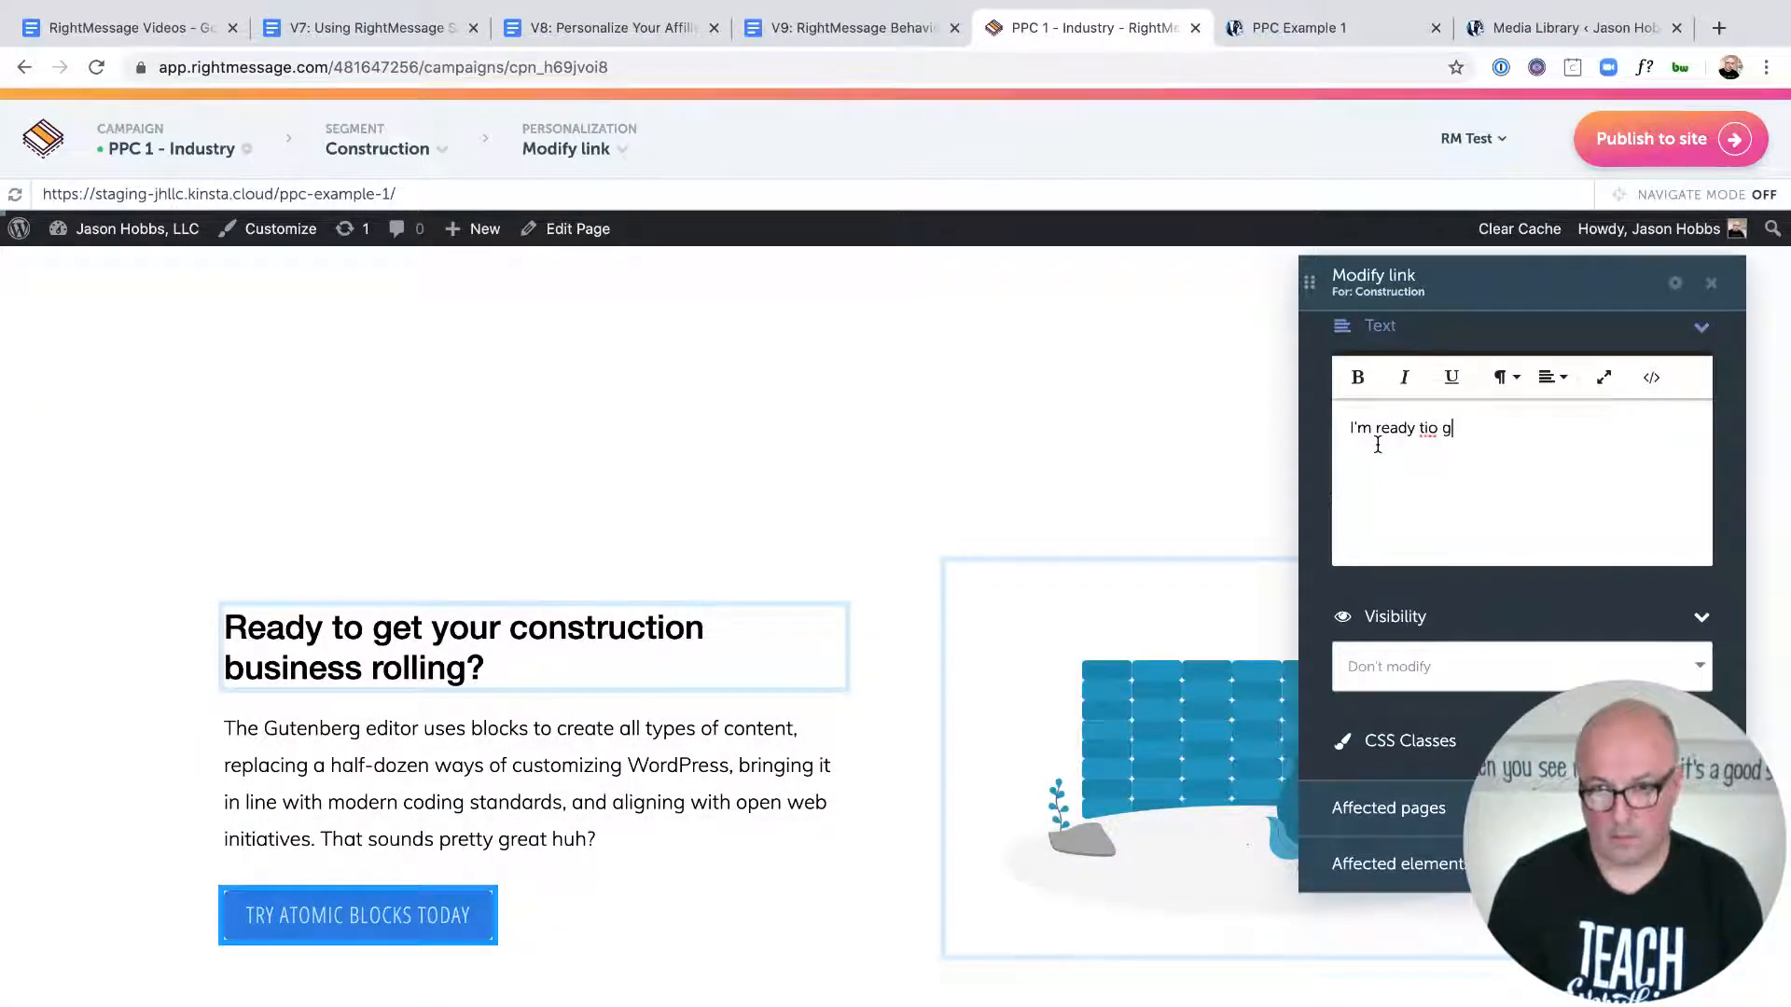
{"action": "key", "text": "BackSpace"}
{"action": "key", "text": "BackSpace"}
{"action": "key", "text": "BackSpace"}
{"action": "key", "text": "BackSpace"}
{"action": "type", "text": "o g"}
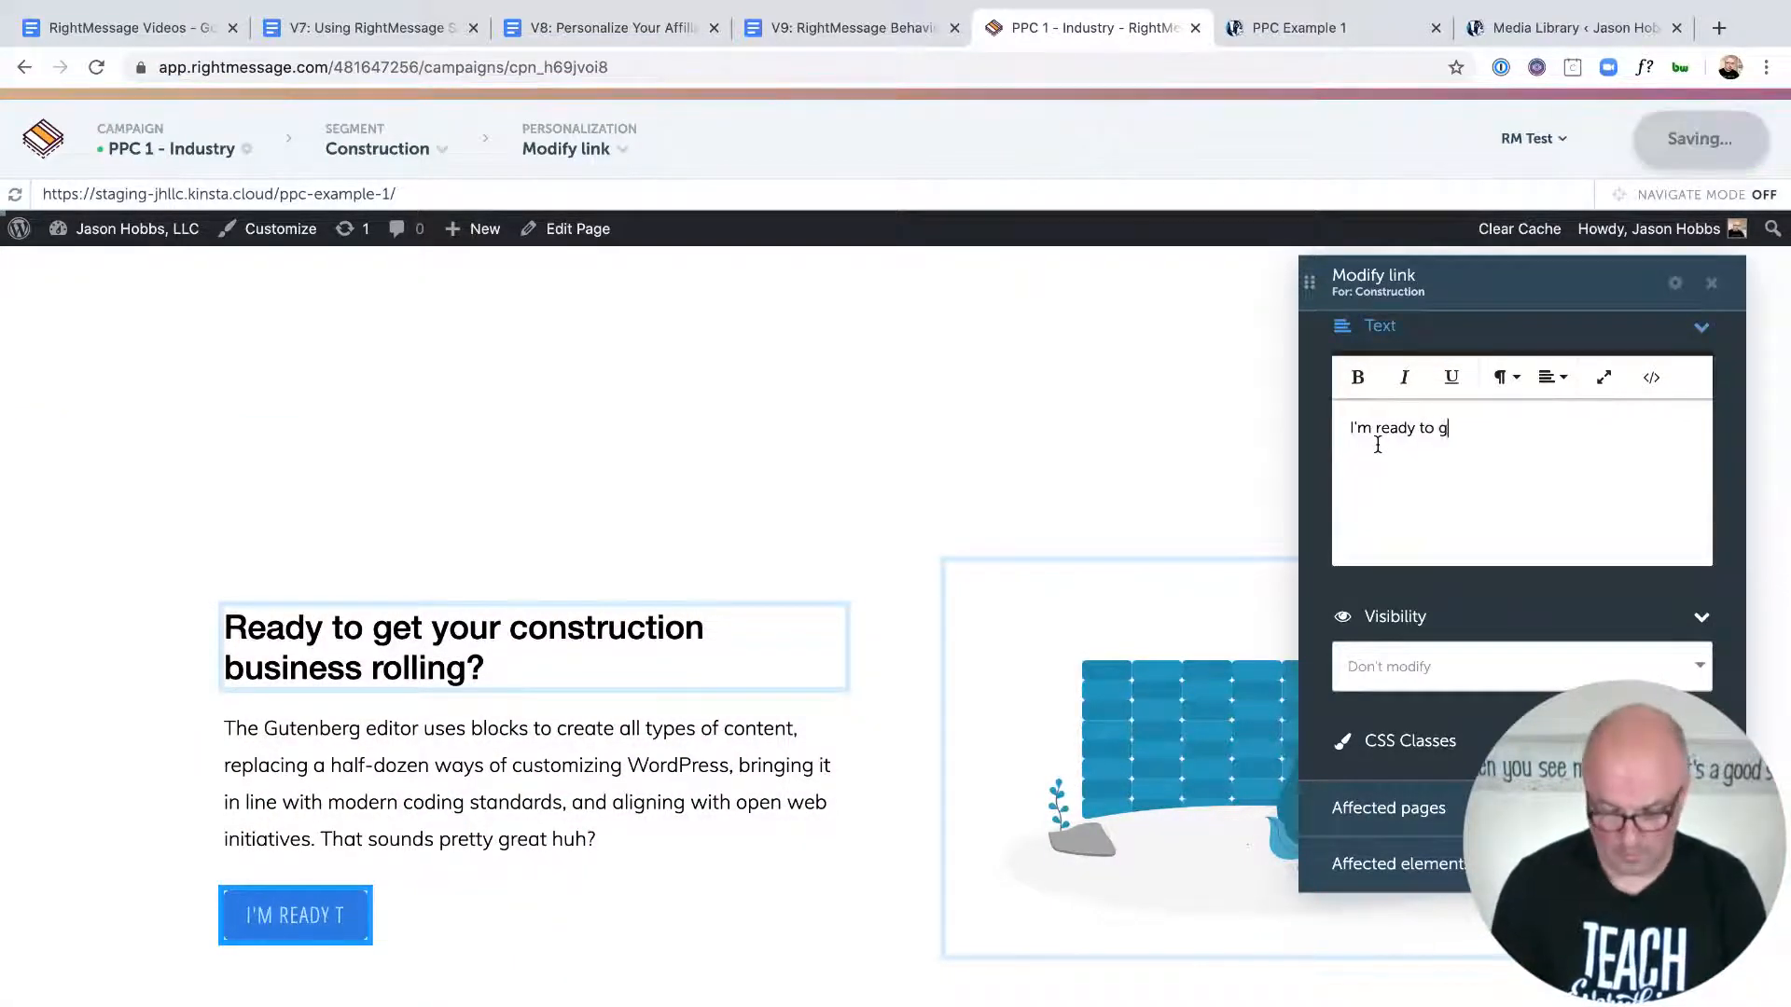
{"action": "key", "text": "BackSpace"}
{"action": "type", "text": "my r"}
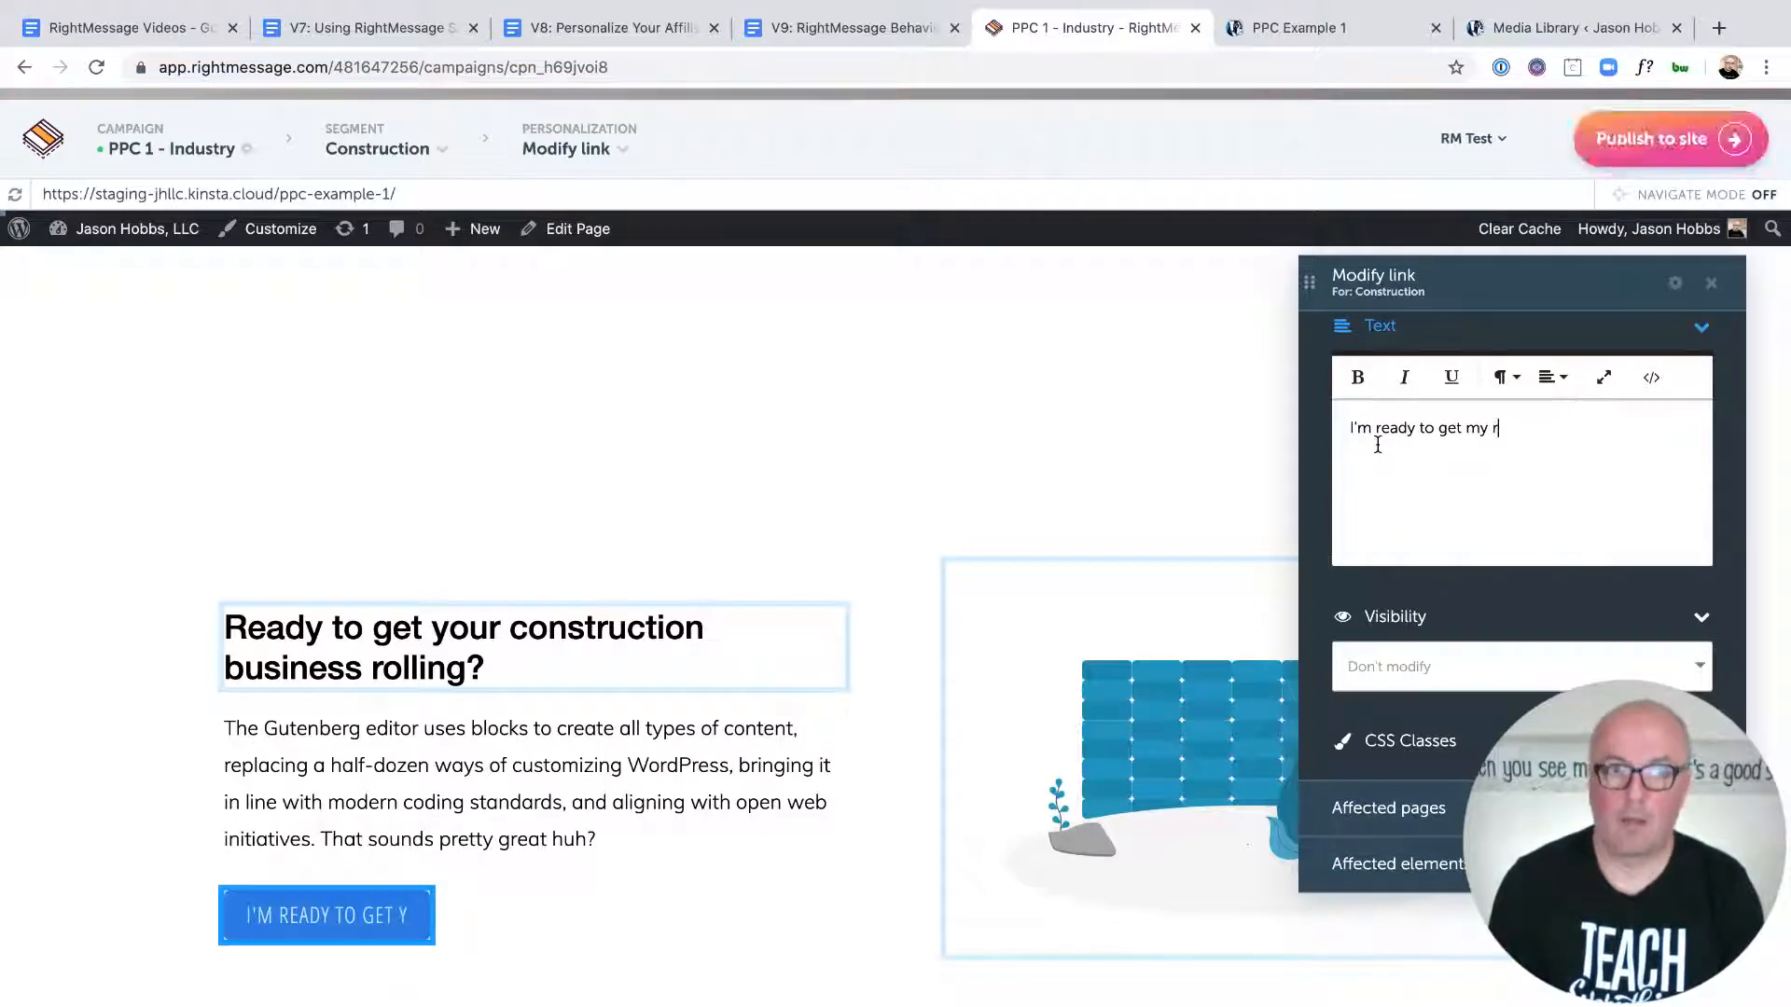
{"action": "key", "text": "BackSpace"}
{"action": "type", "text": "construction busine"}
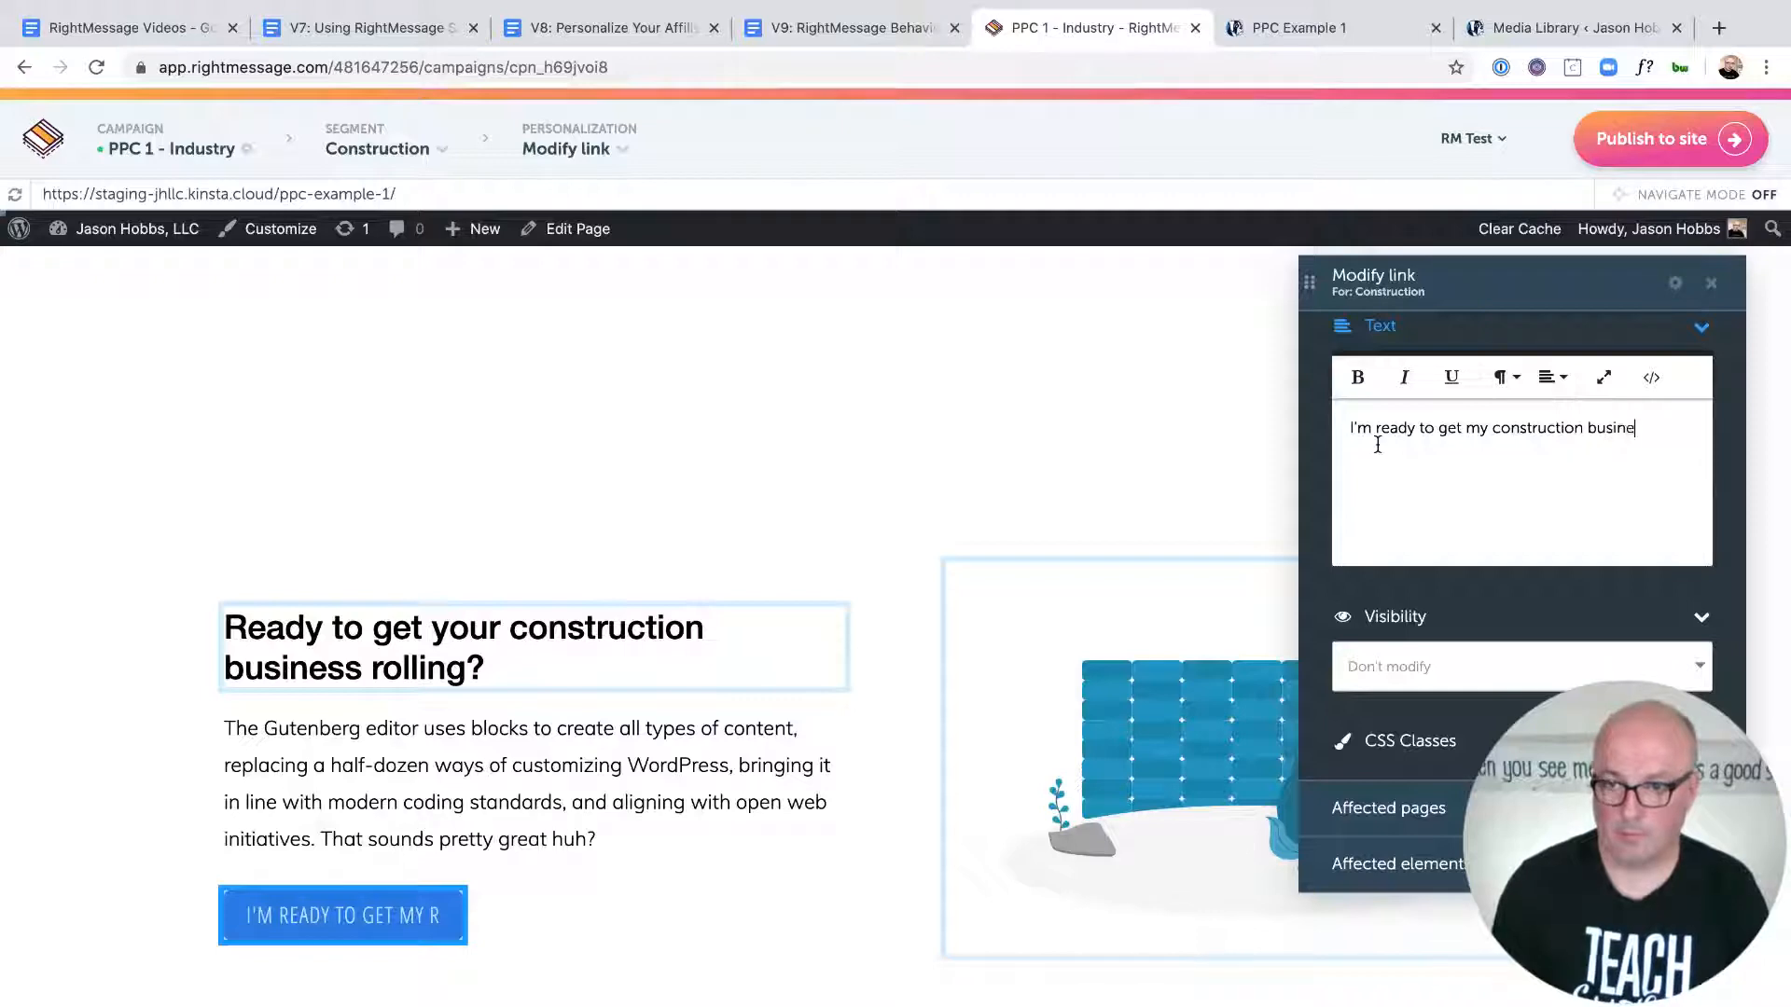
{"action": "type", "text": "ss rolling!"}
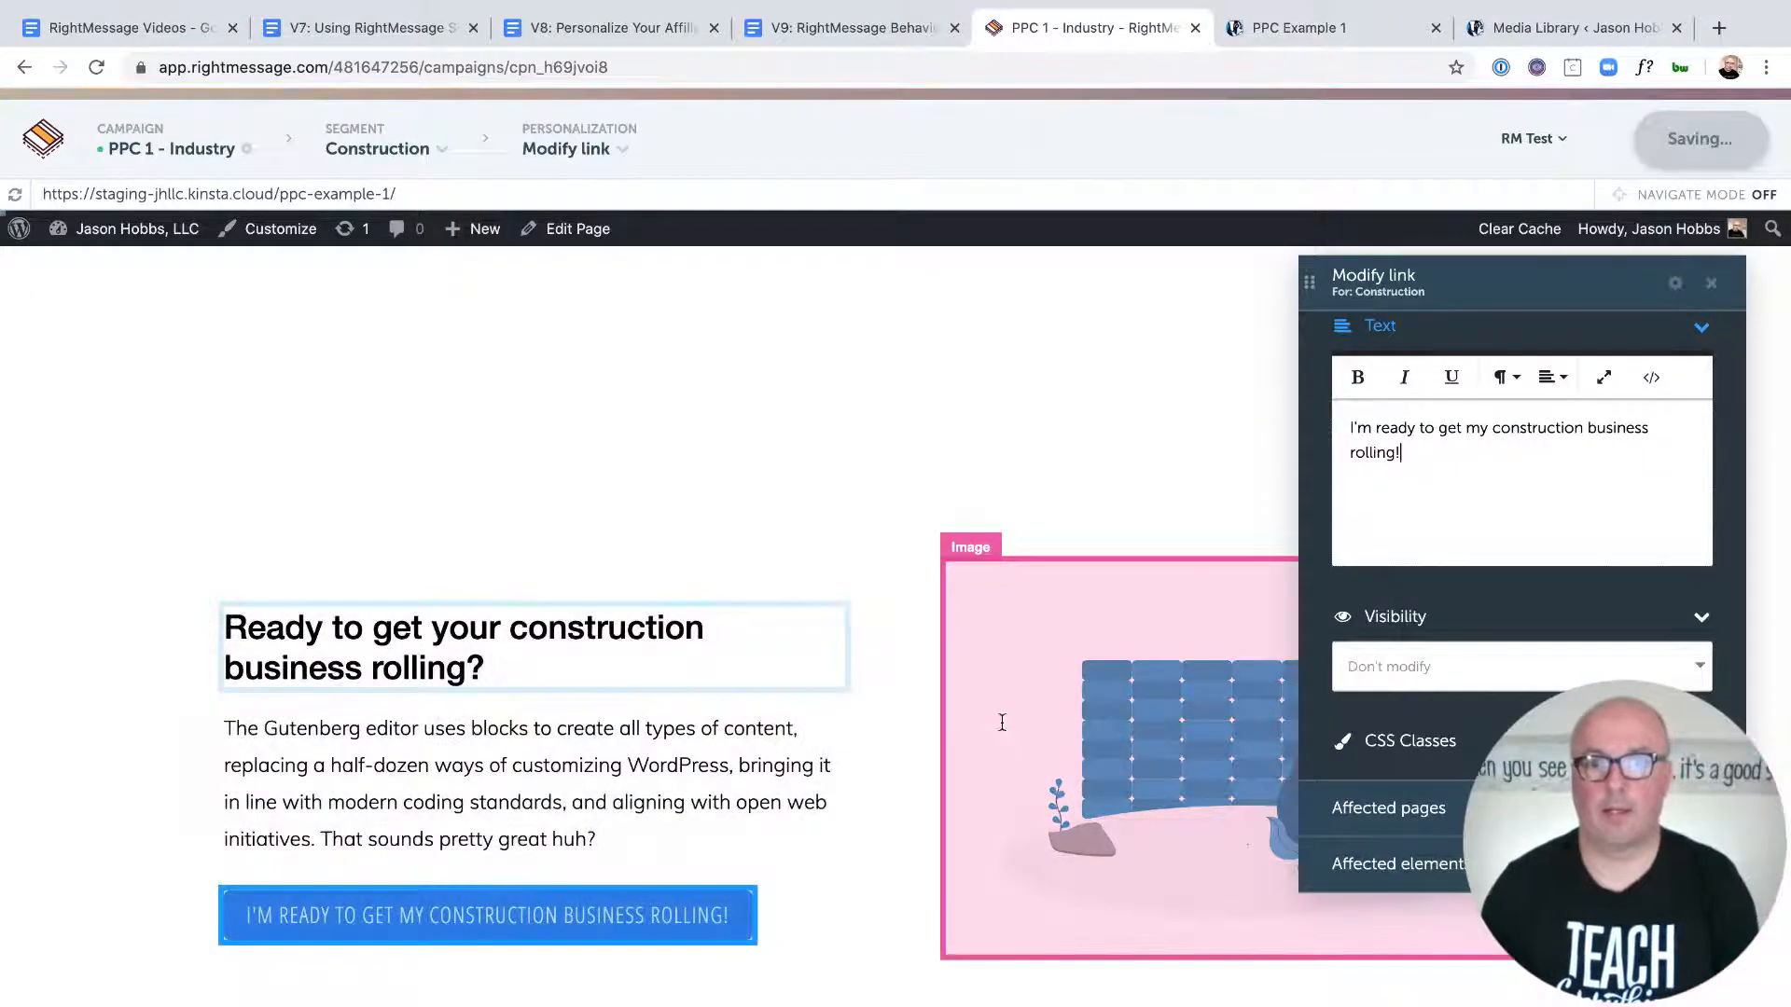
Step: Open the Construction segment's illustration for personalization, and copy the file link of IMG_0031.jpg from the WordPress media library
{"action": "left_click", "coordinate": [1142, 690]}
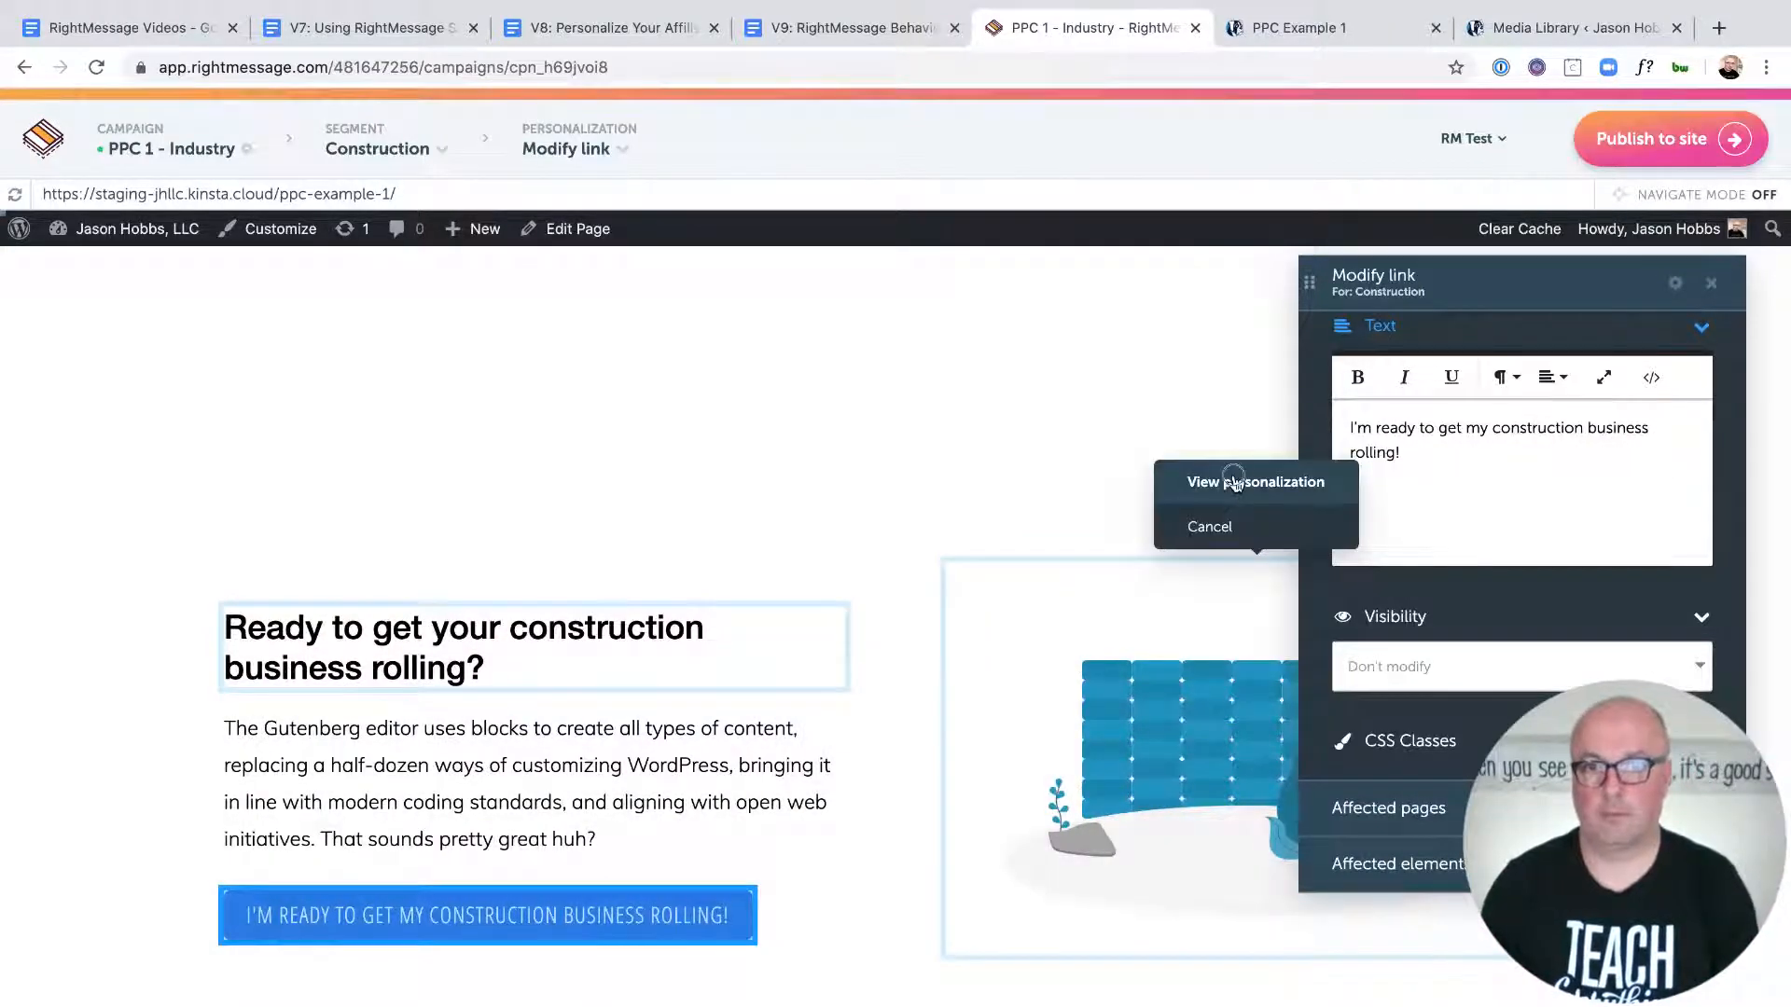
{"action": "left_click", "coordinate": [1233, 483]}
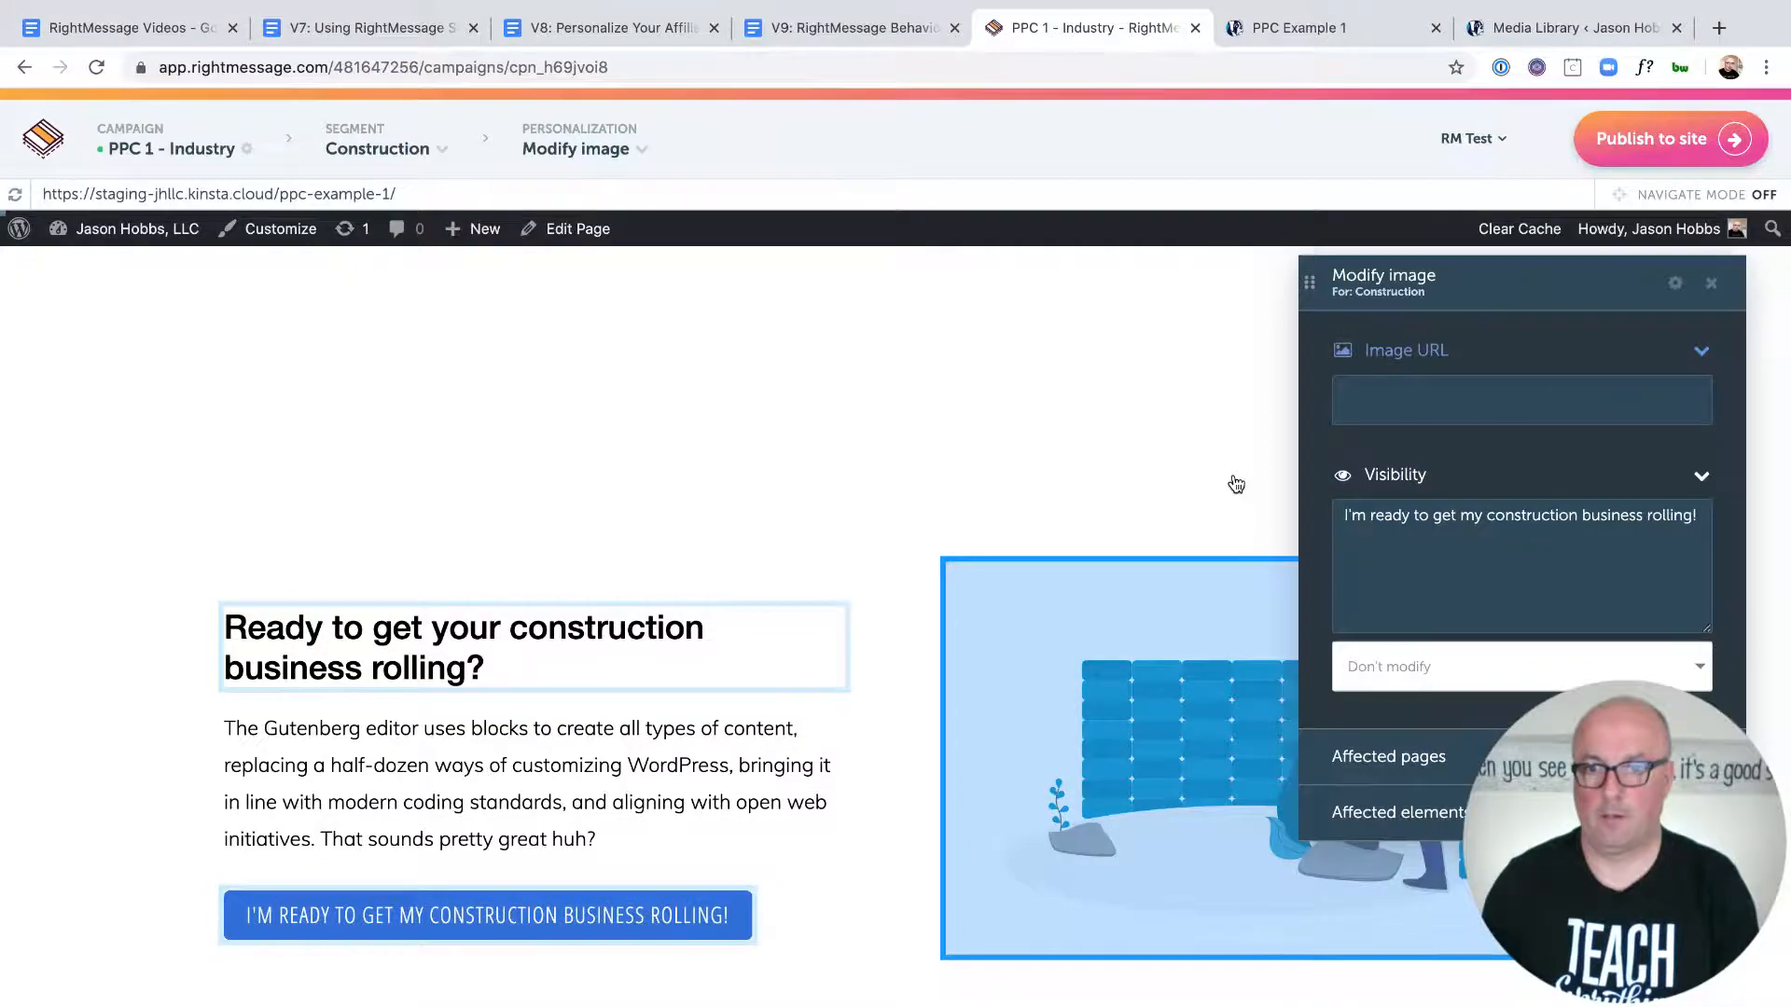
{"action": "left_click", "coordinate": [1535, 24]}
{"action": "left_click", "coordinate": [1728, 150]}
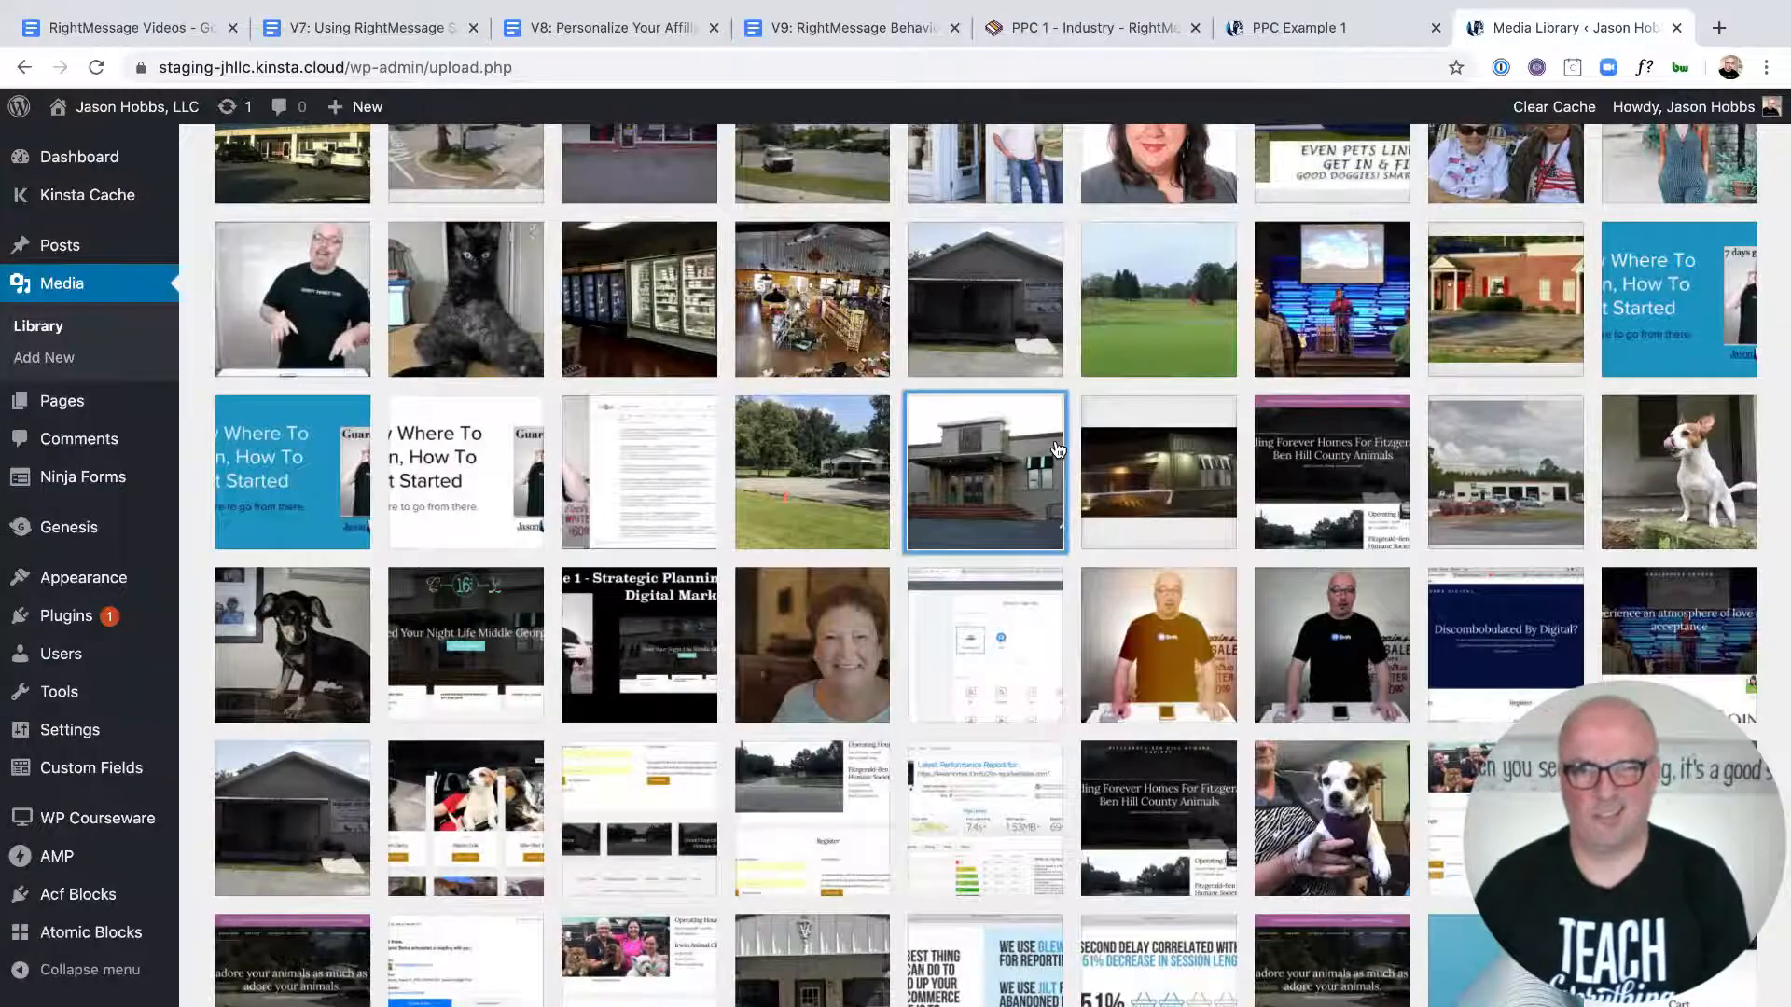
{"action": "scroll", "coordinate": [1058, 450], "scroll_direction": "down", "scroll_amount": 5}
{"action": "scroll", "coordinate": [1057, 449], "scroll_direction": "down", "scroll_amount": 4}
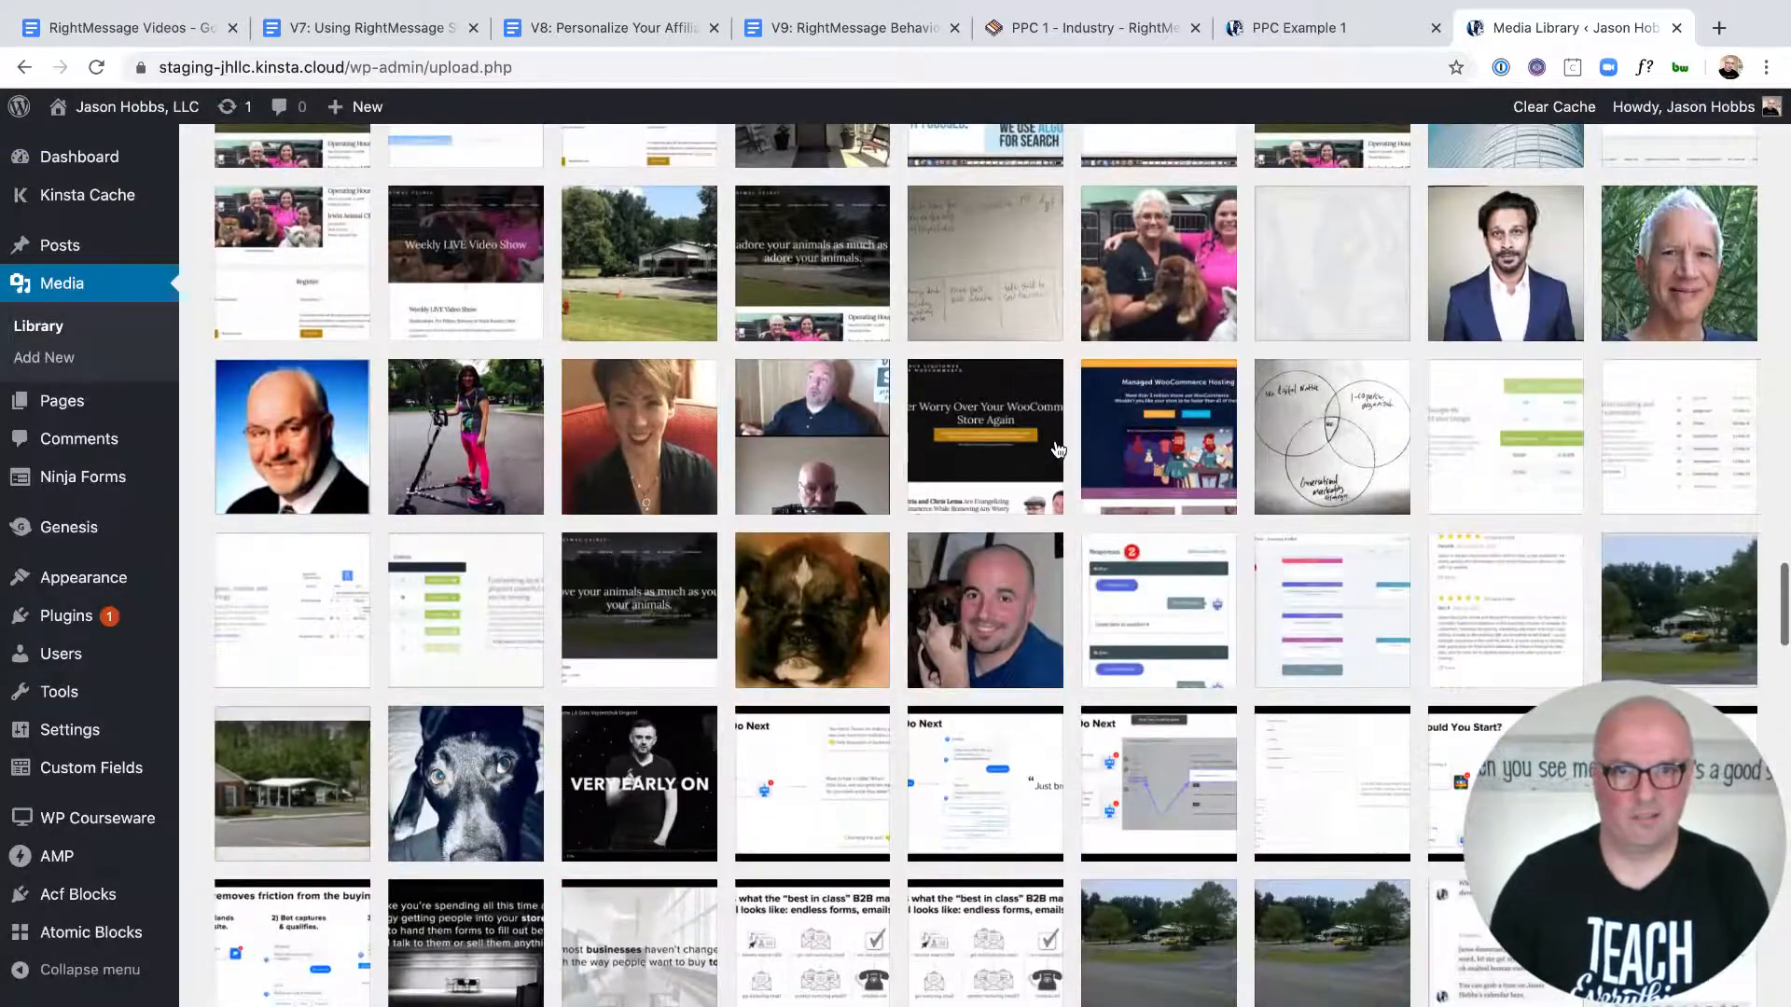
{"action": "scroll", "coordinate": [1058, 450], "scroll_direction": "down", "scroll_amount": 15}
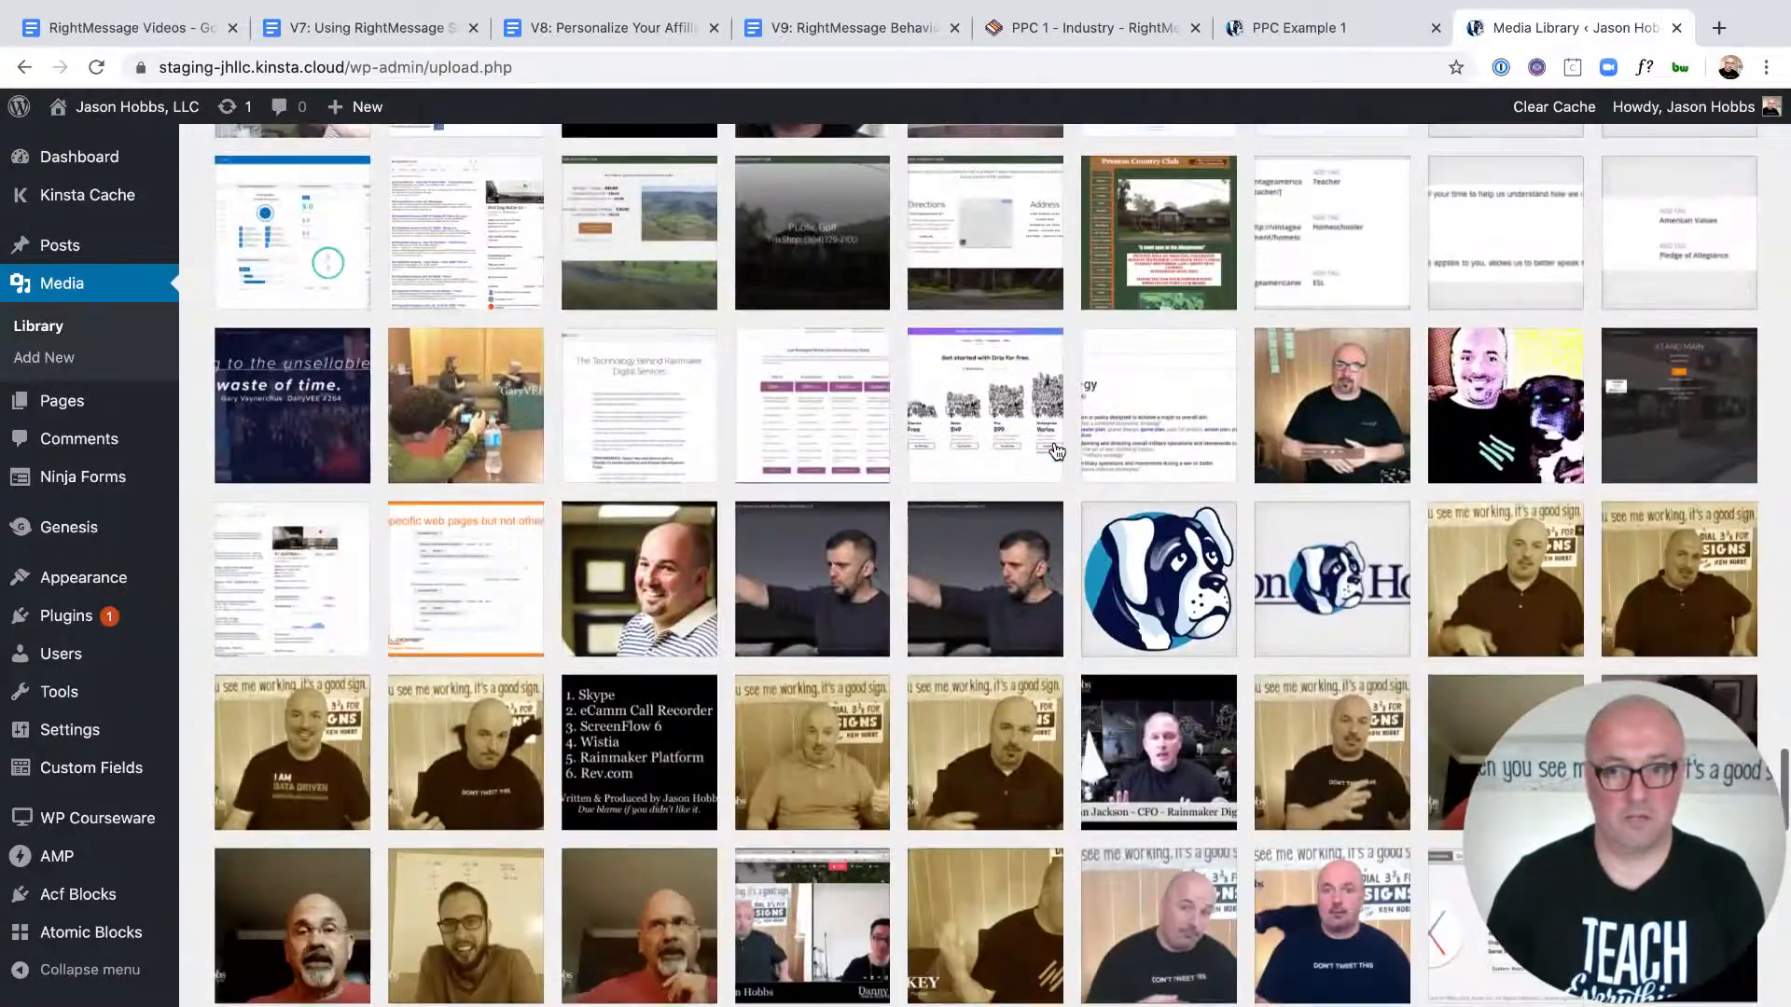
{"action": "scroll", "coordinate": [1058, 452], "scroll_direction": "down", "scroll_amount": 20}
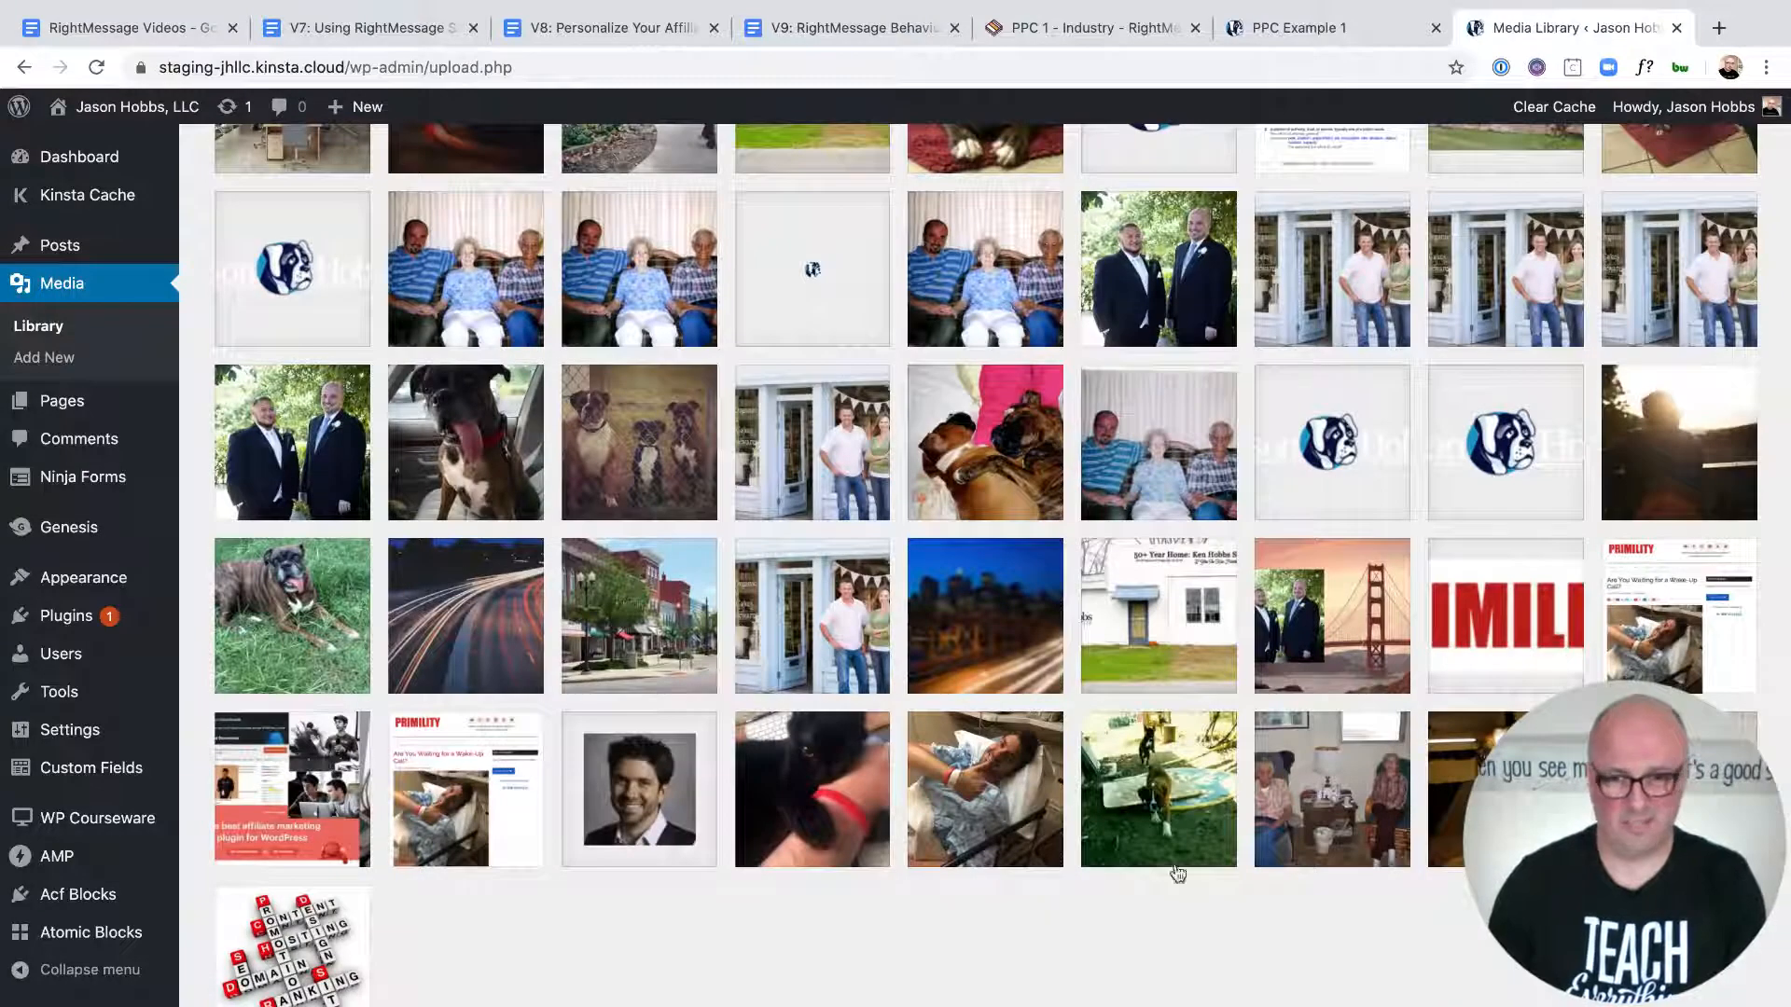
{"action": "left_click", "coordinate": [1208, 804]}
{"action": "left_click", "coordinate": [1424, 696]}
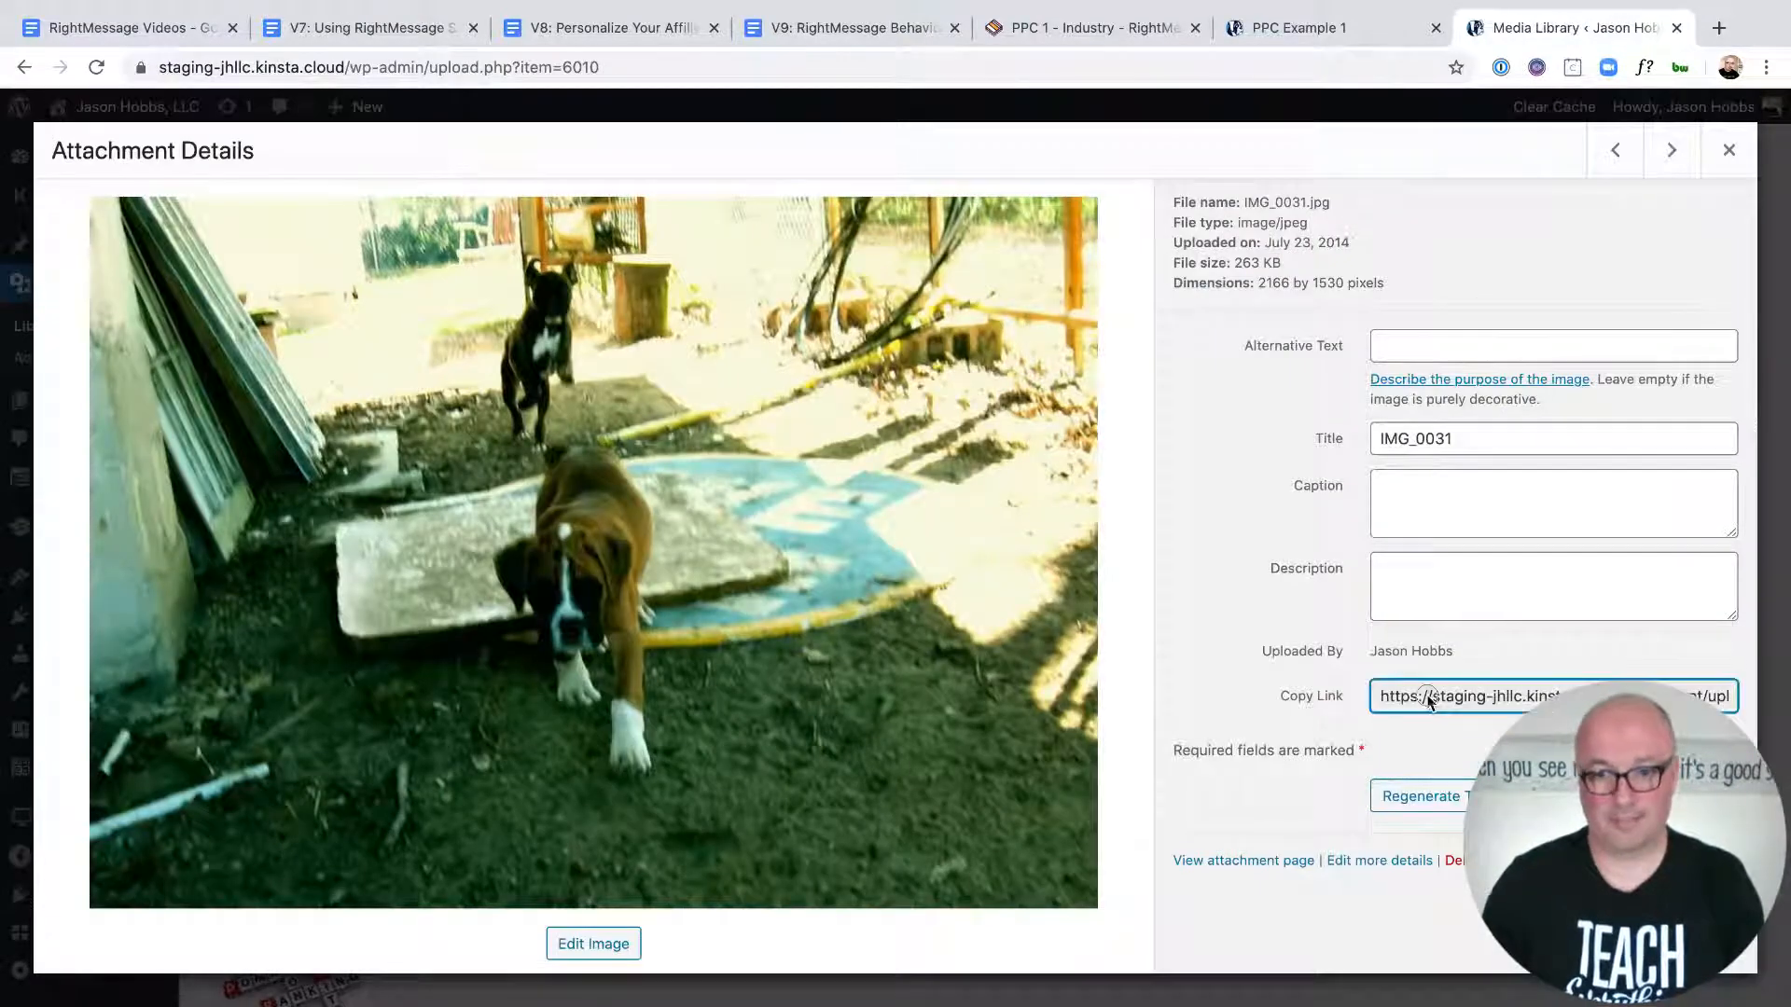
Step: Back in the RightMessage campaign, set the Construction segment's image URL to the copied IMG_0031.jpg link and publish to the site
{"action": "left_click", "coordinate": [1026, 29]}
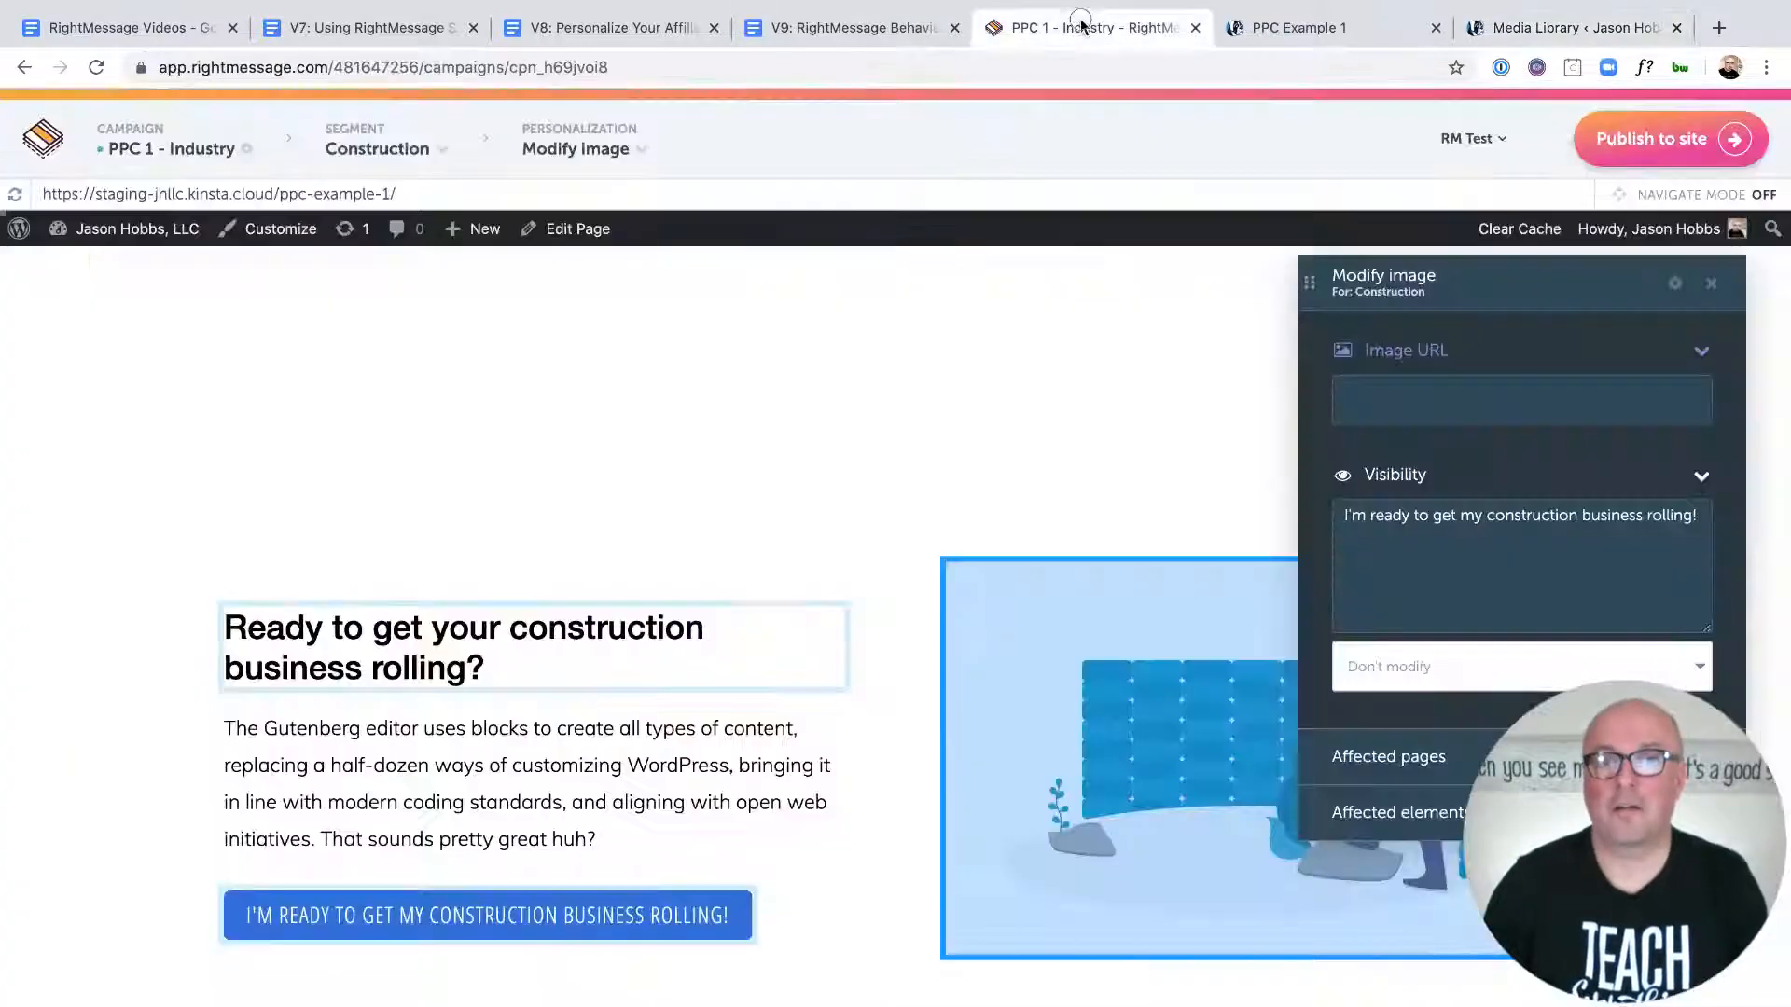
{"action": "left_click", "coordinate": [1433, 403]}
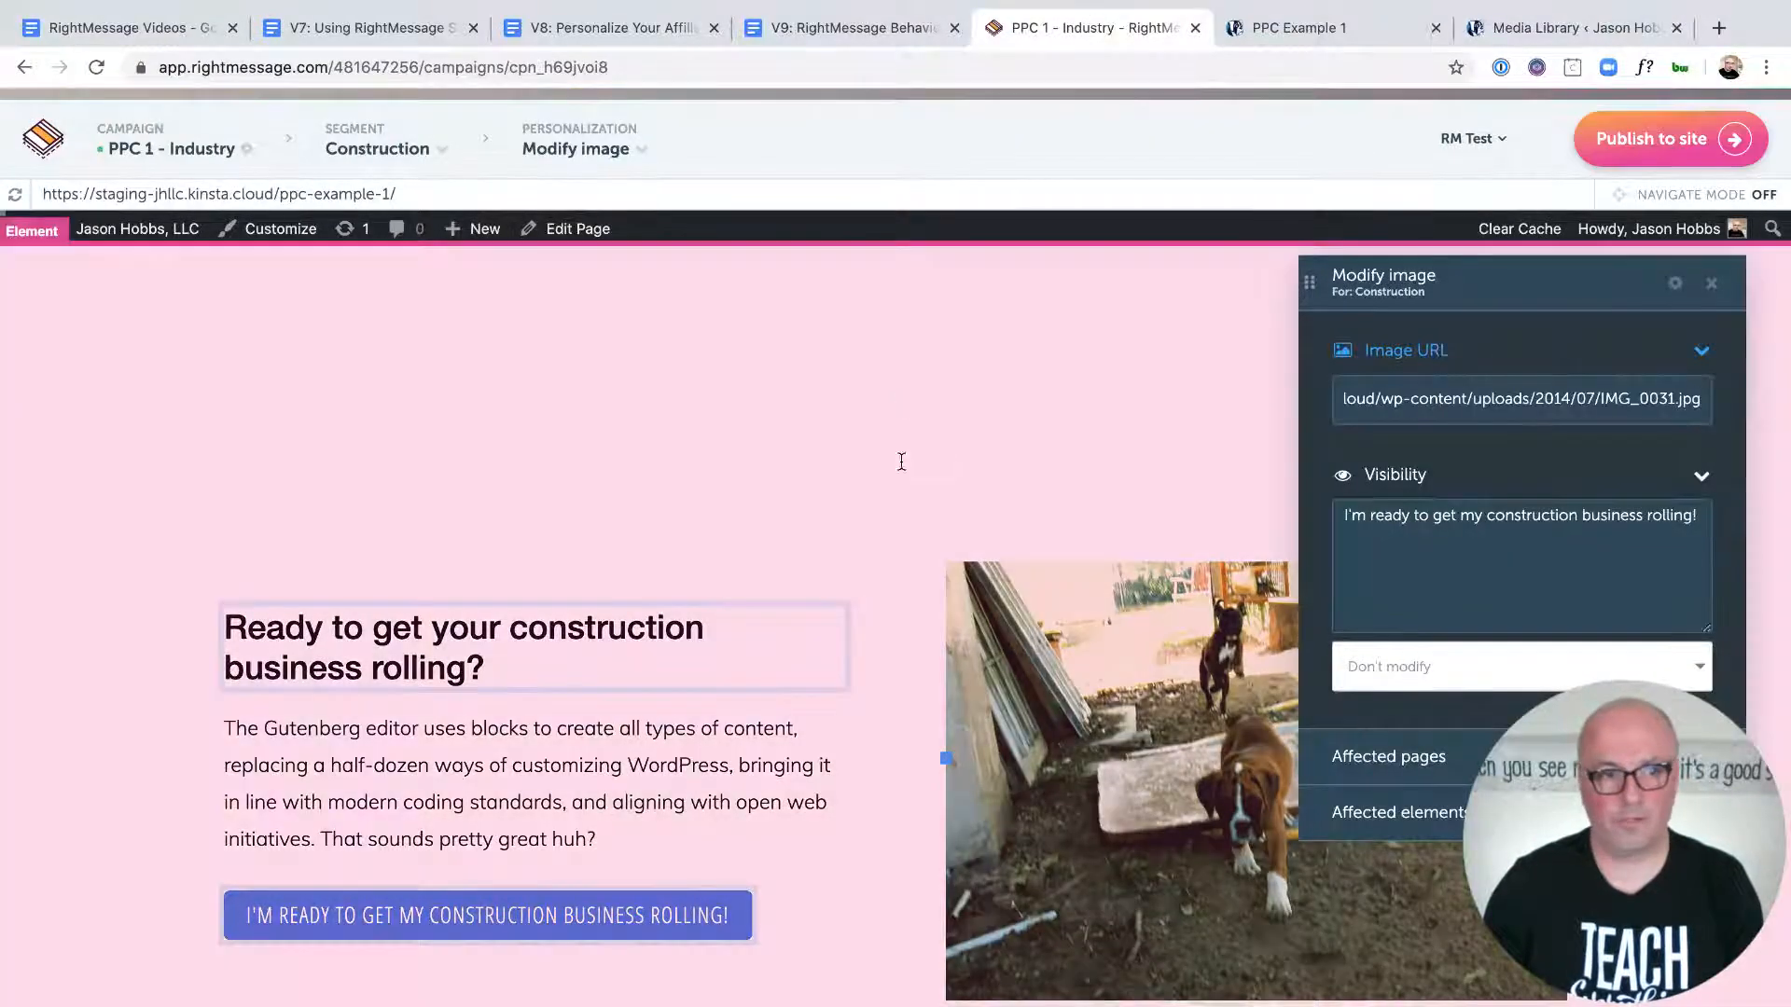
{"action": "scroll", "coordinate": [787, 759], "scroll_direction": "down", "scroll_amount": 5}
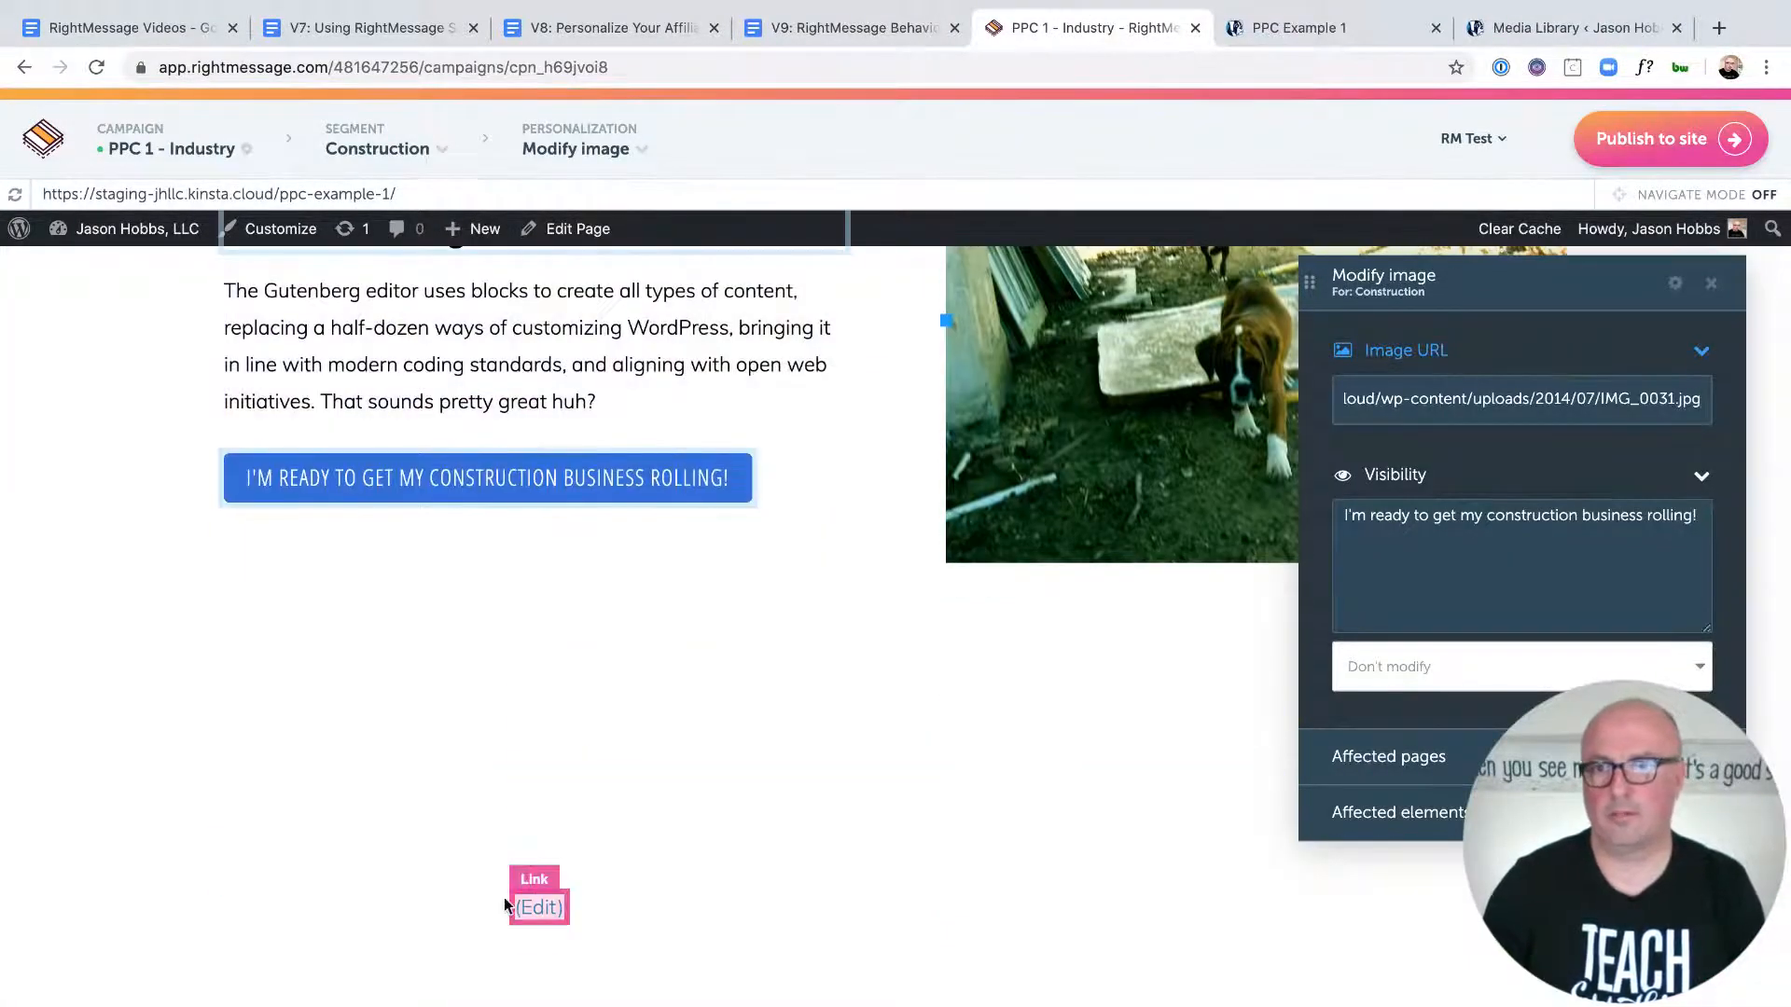
{"action": "left_click", "coordinate": [1665, 138]}
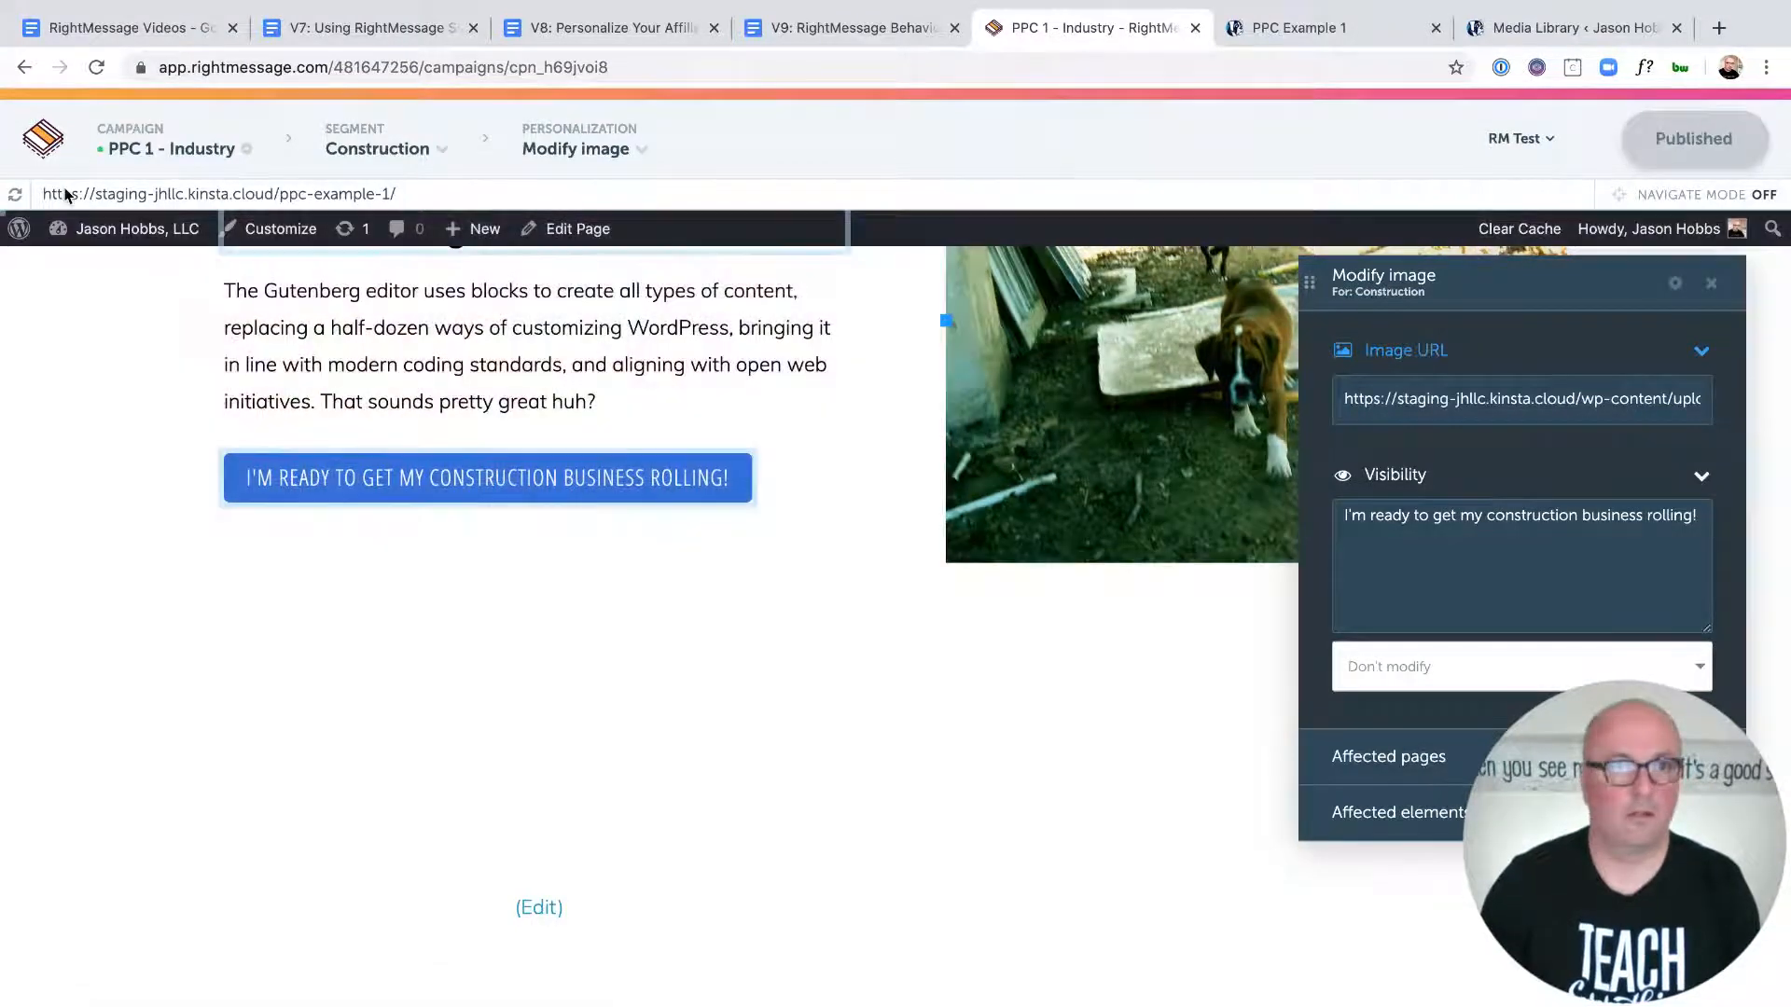
Step: Reopen the PPC 1 - Industry campaign from the campaigns list, save its campaign settings, and publish to the site
{"action": "left_click", "coordinate": [41, 146]}
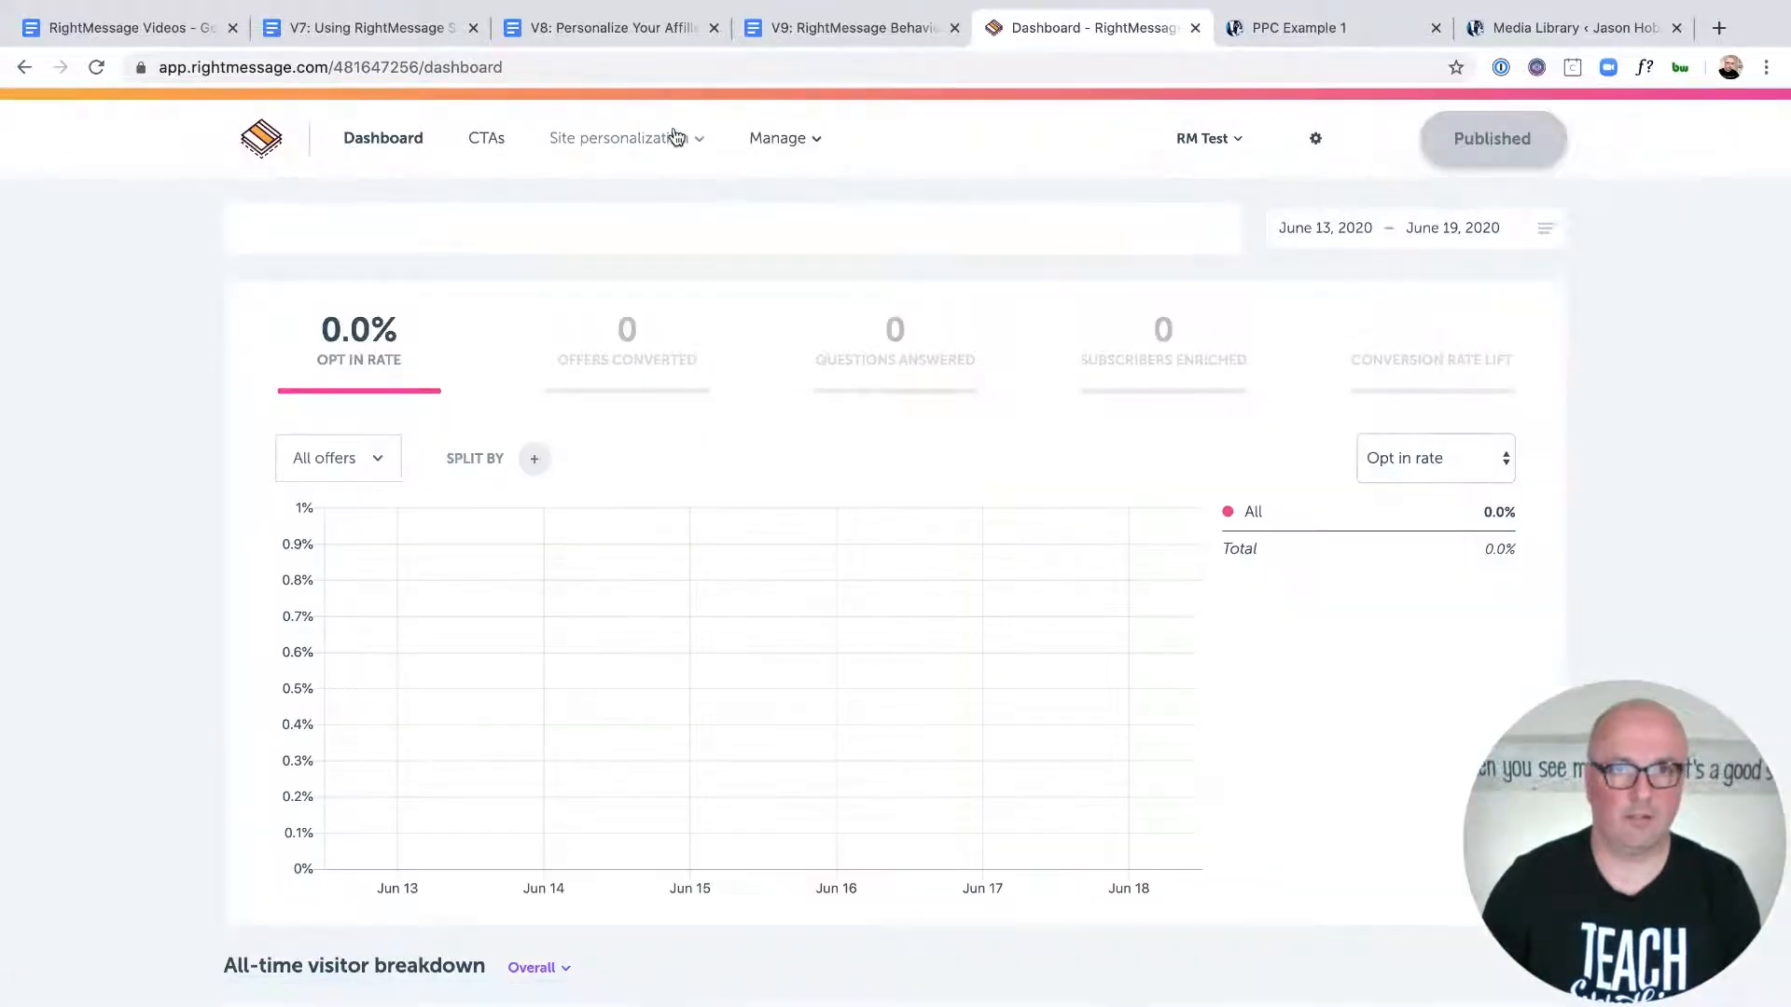
{"action": "left_click", "coordinate": [650, 144]}
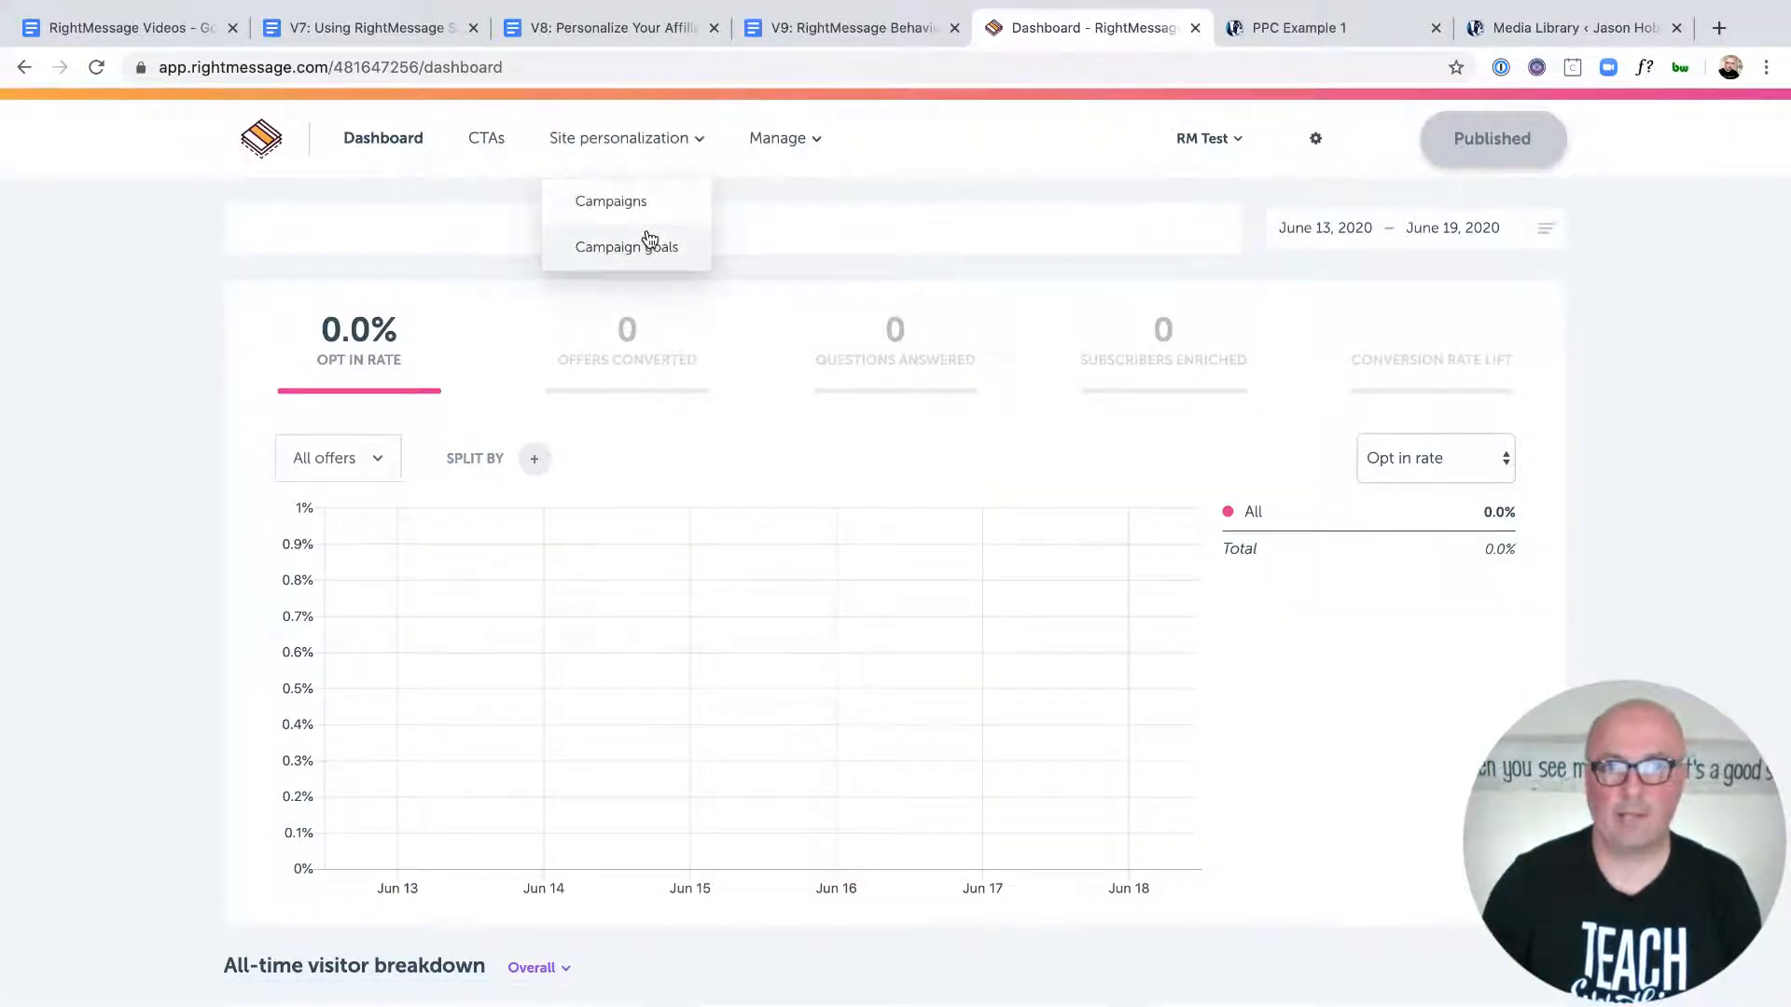
{"action": "left_click", "coordinate": [649, 201]}
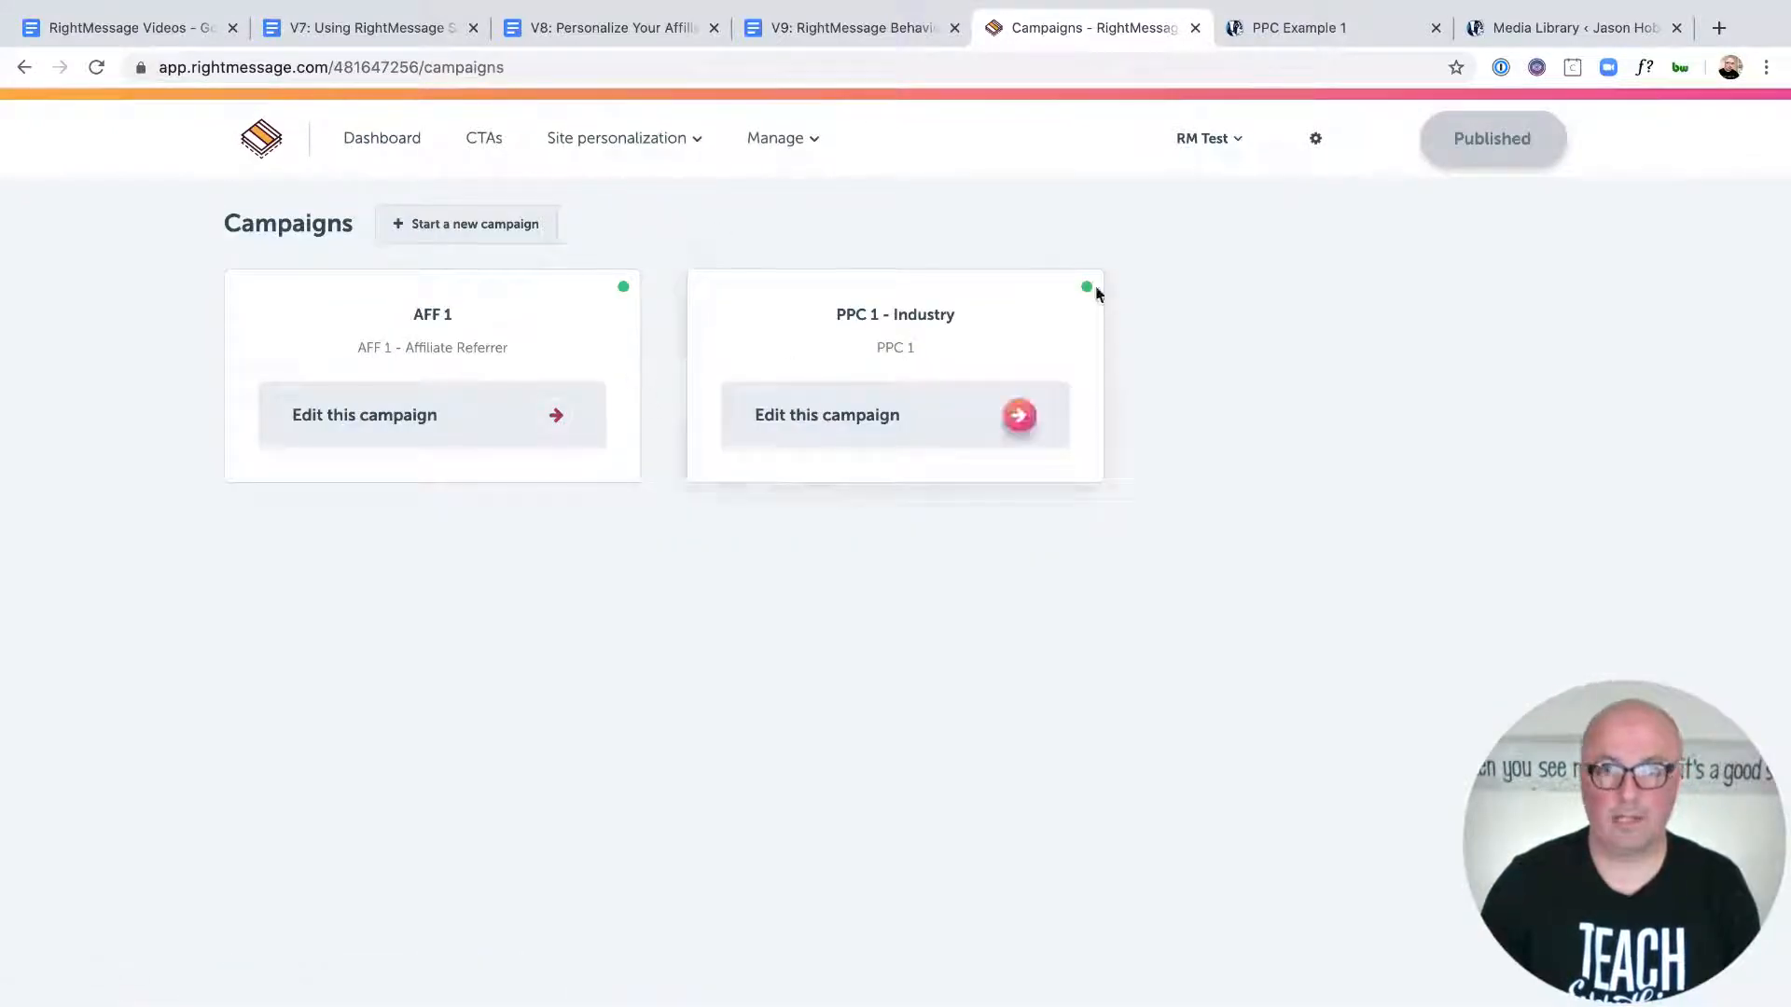
{"action": "left_click", "coordinate": [960, 332]}
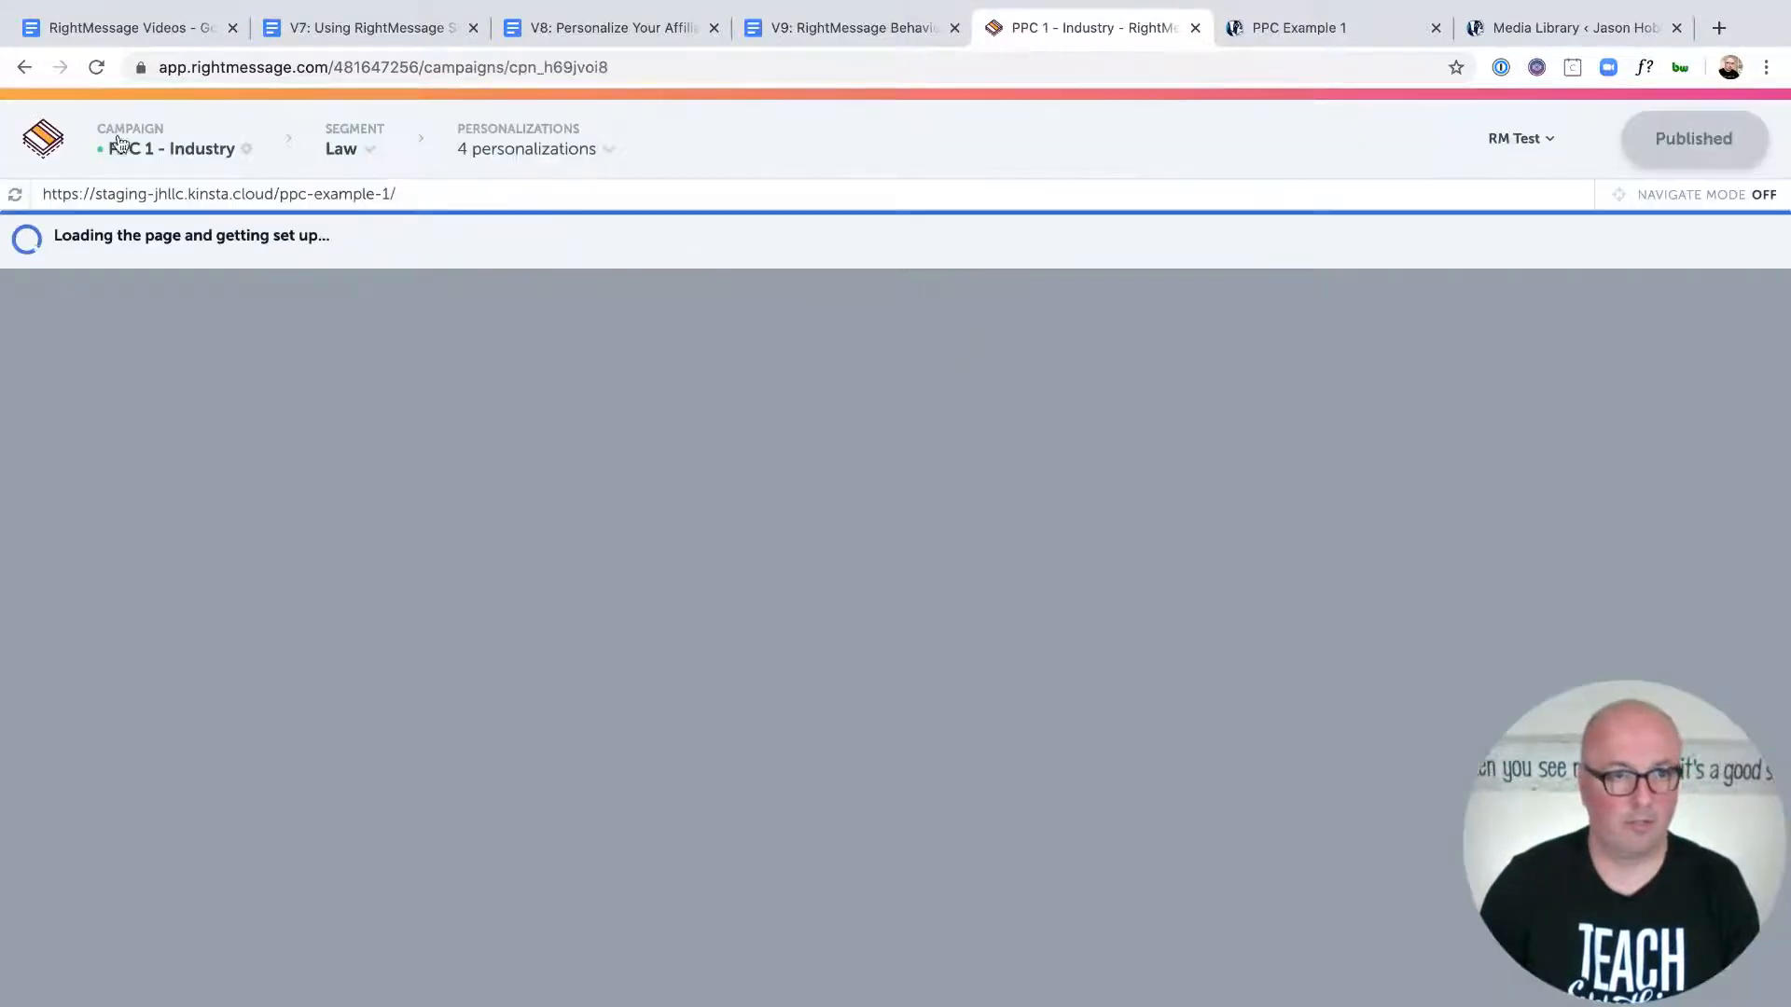
{"action": "left_click", "coordinate": [245, 149]}
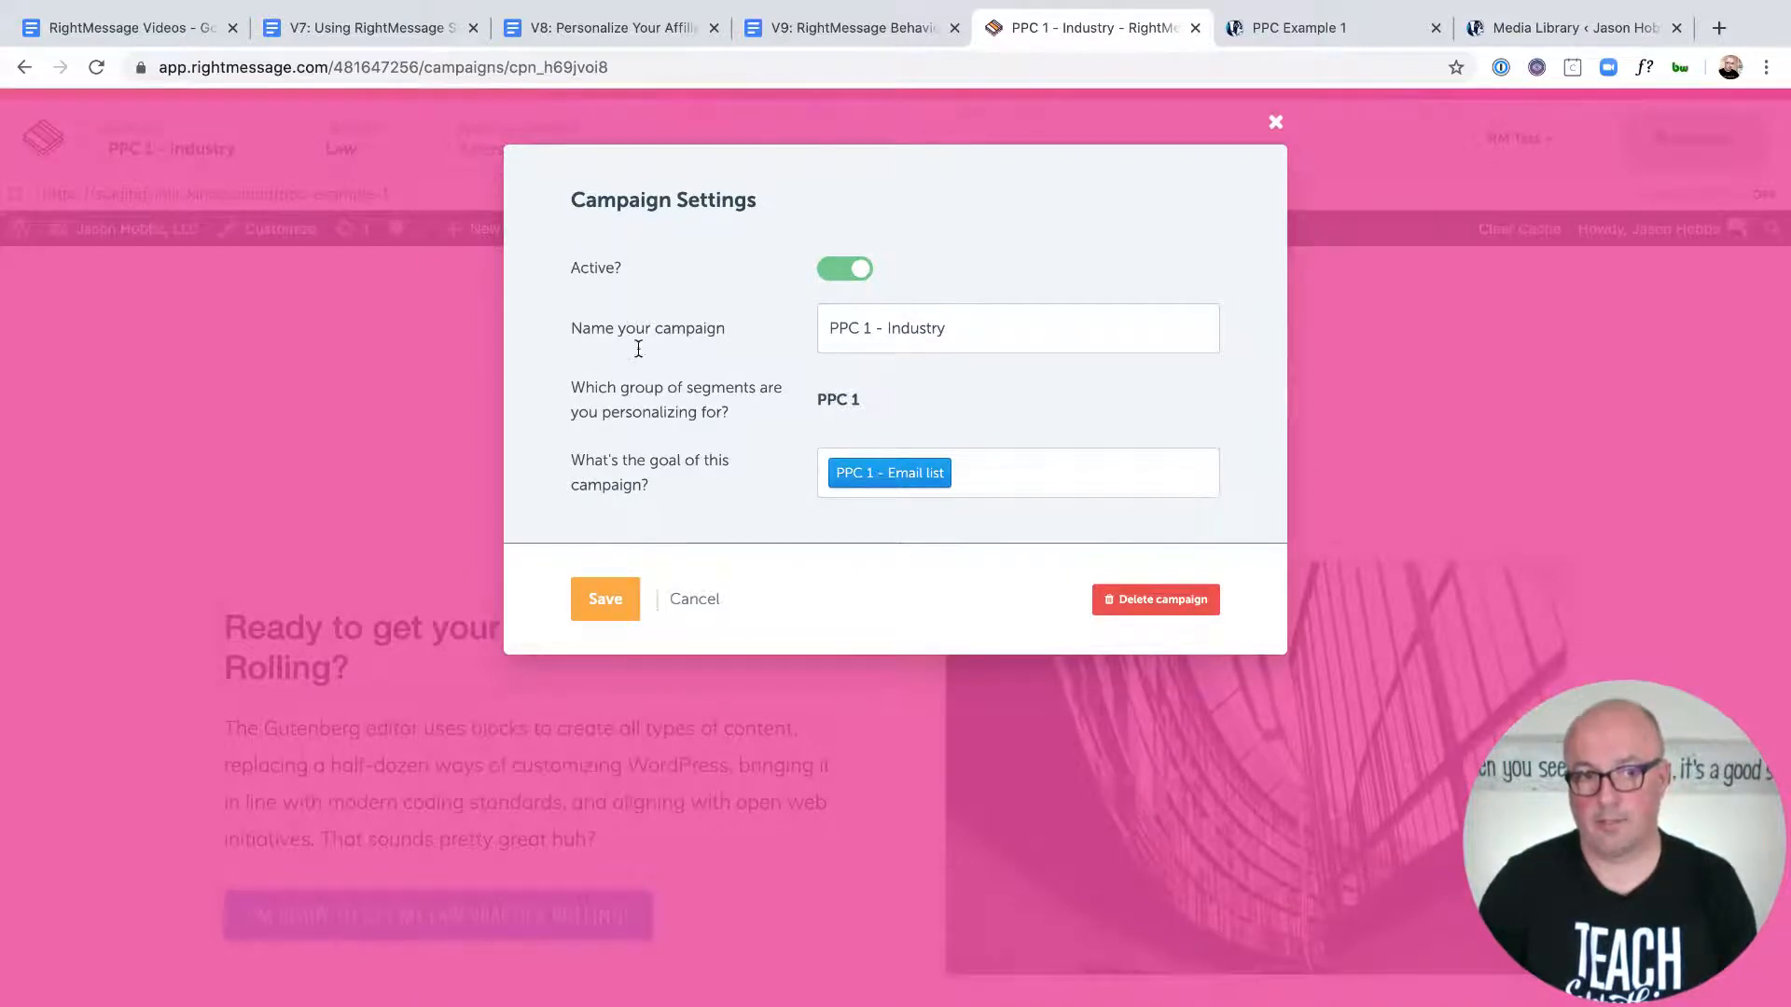
{"action": "left_click", "coordinate": [605, 598]}
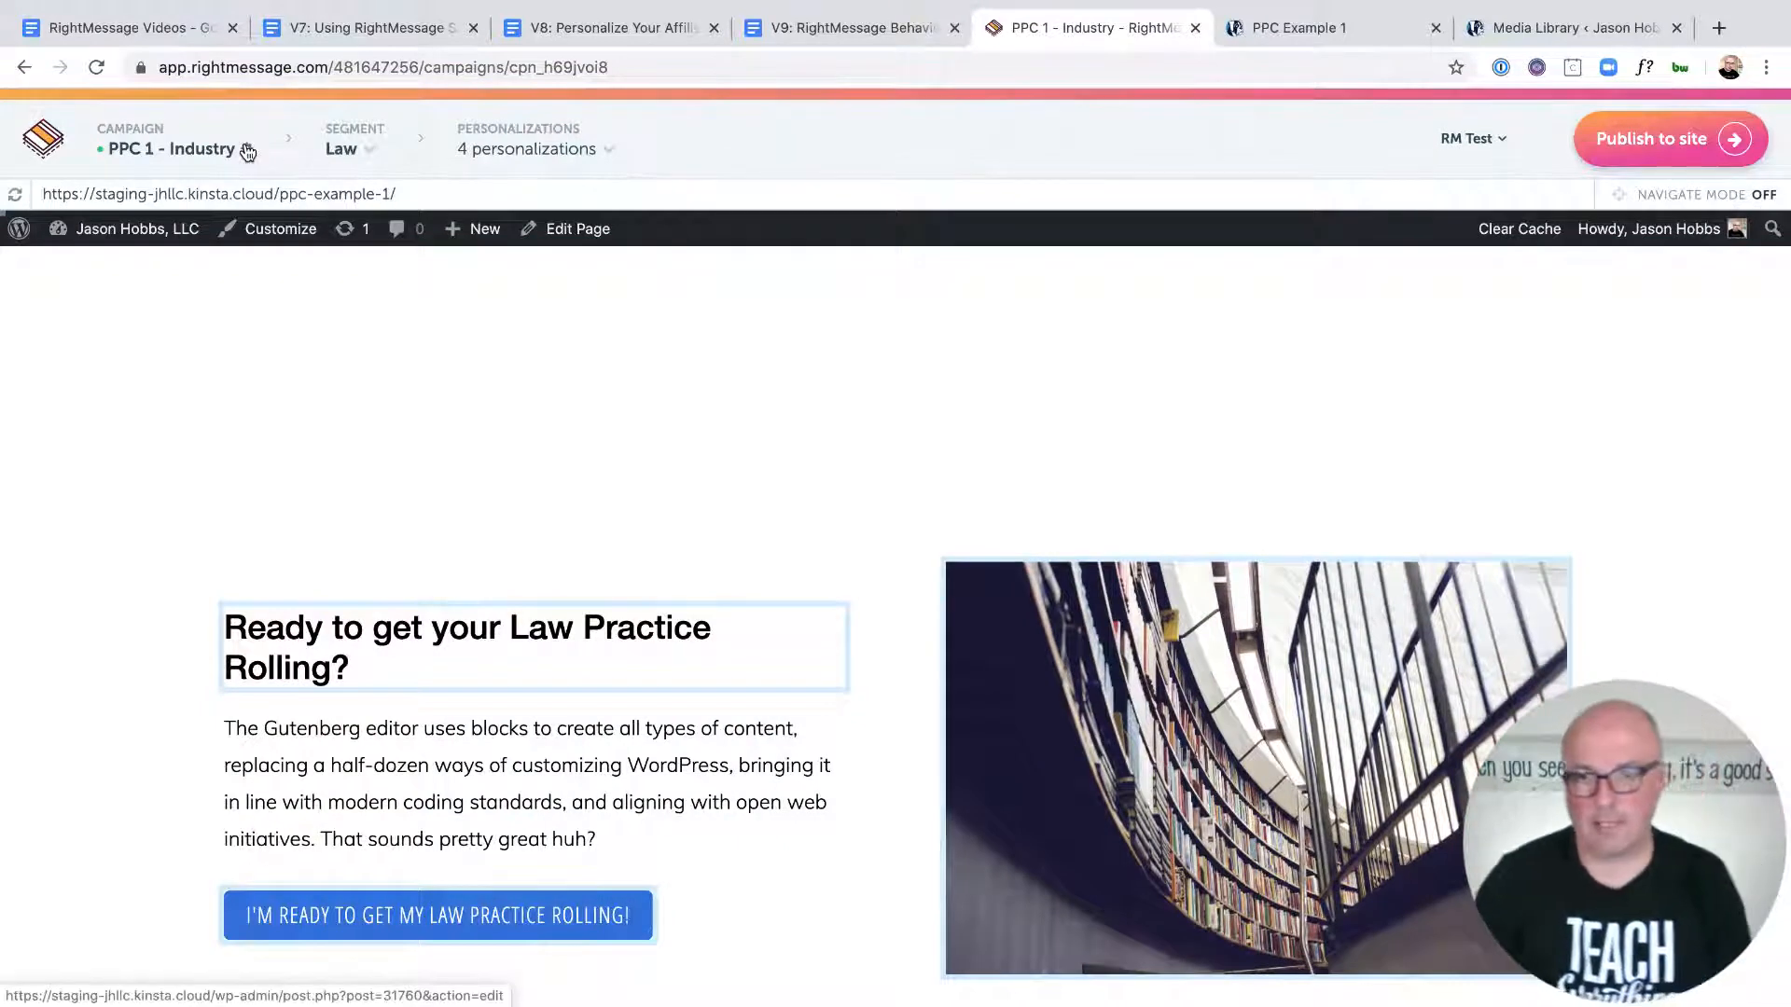
{"action": "left_click", "coordinate": [1671, 142]}
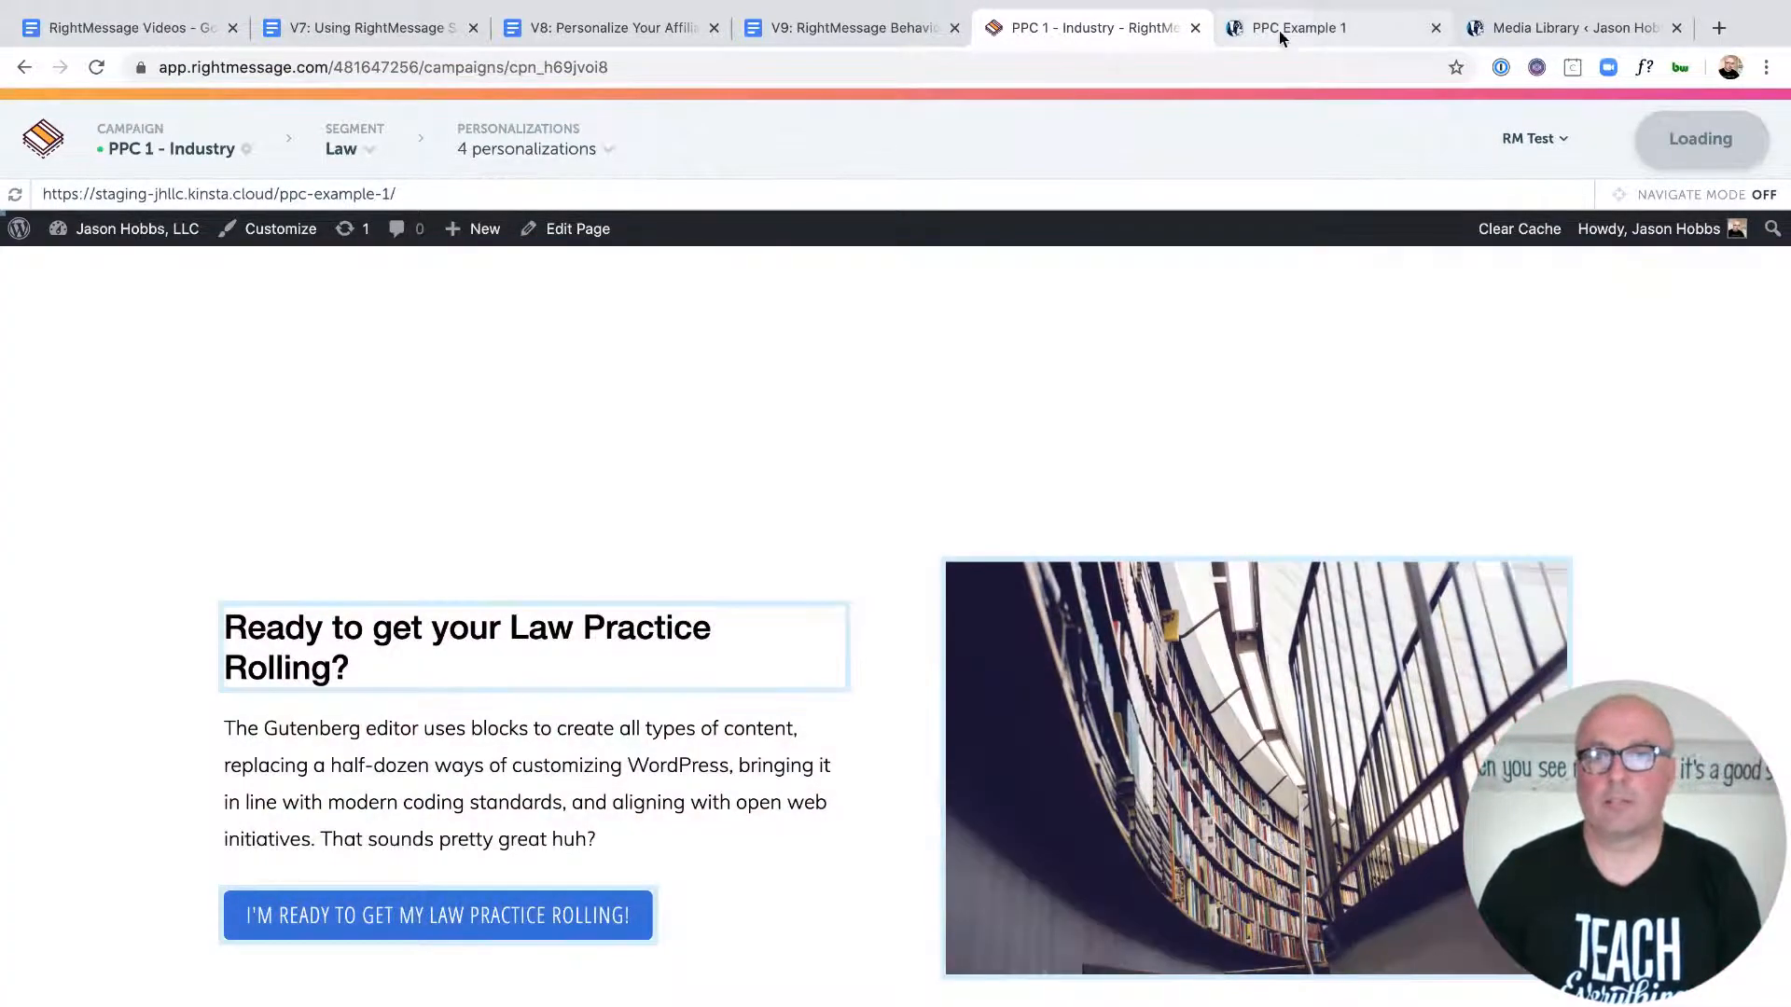
Step: Reload the live PPC Example 1 page and review its default content and sign-up form
{"action": "left_click", "coordinate": [1282, 28]}
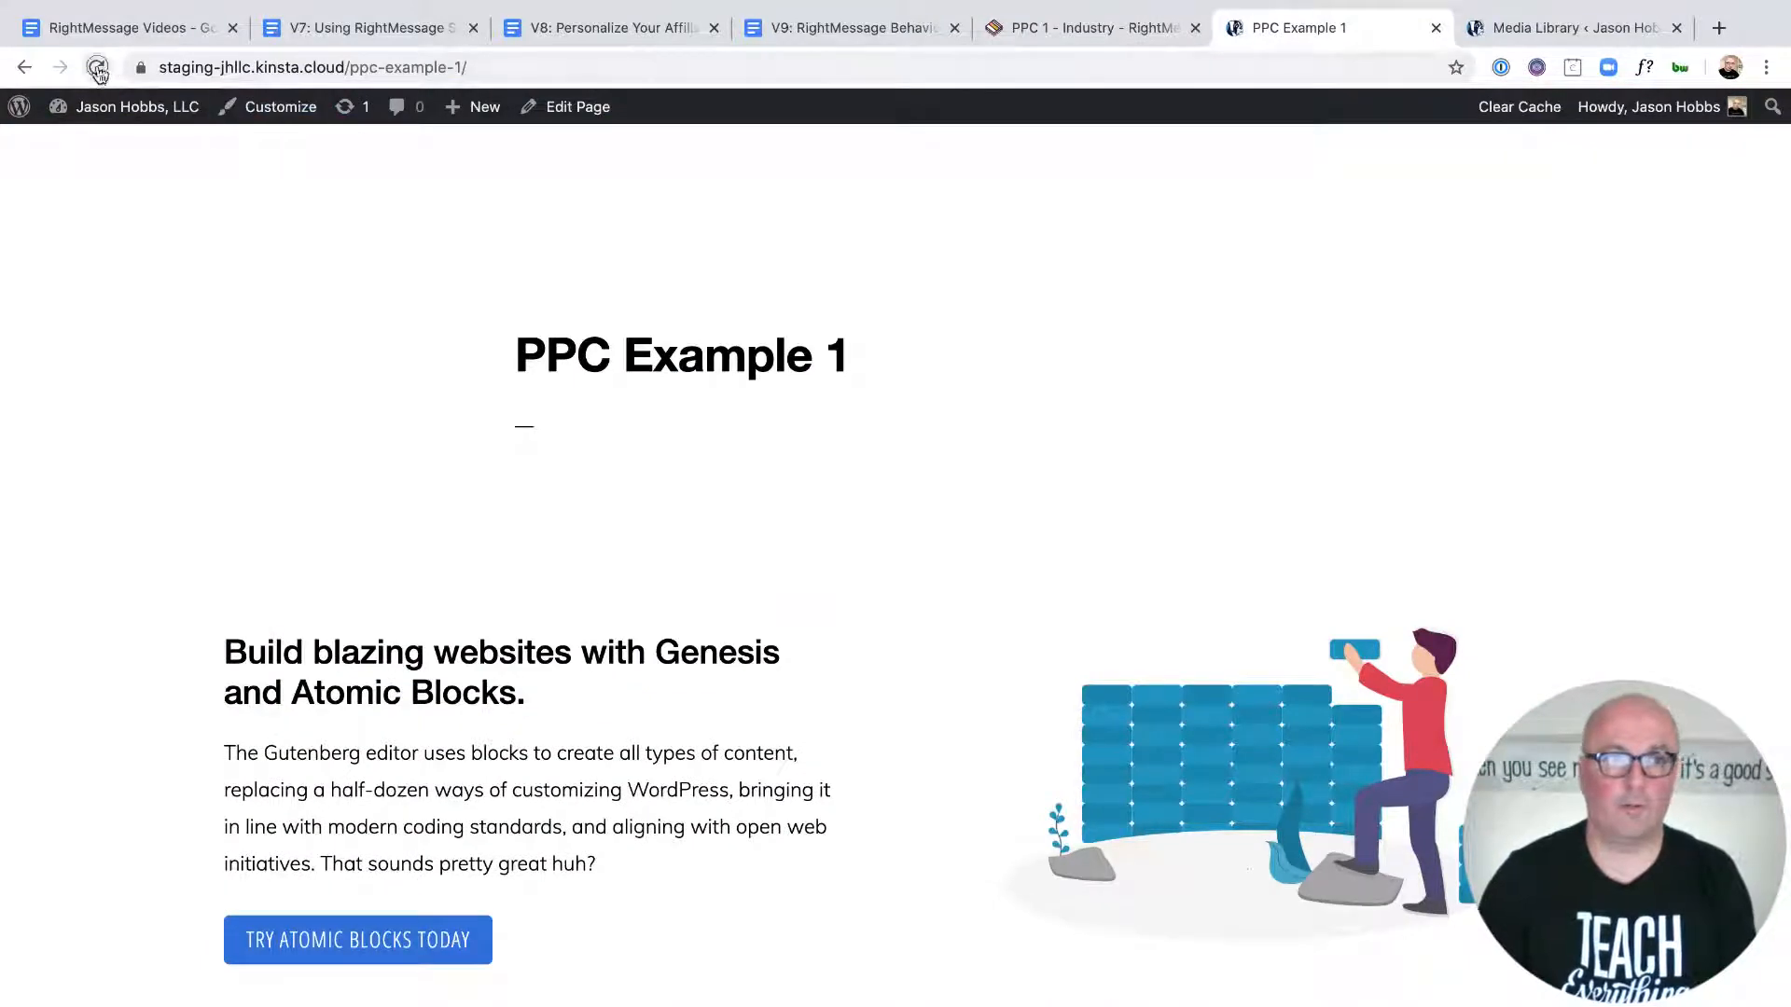
{"action": "left_click", "coordinate": [96, 67]}
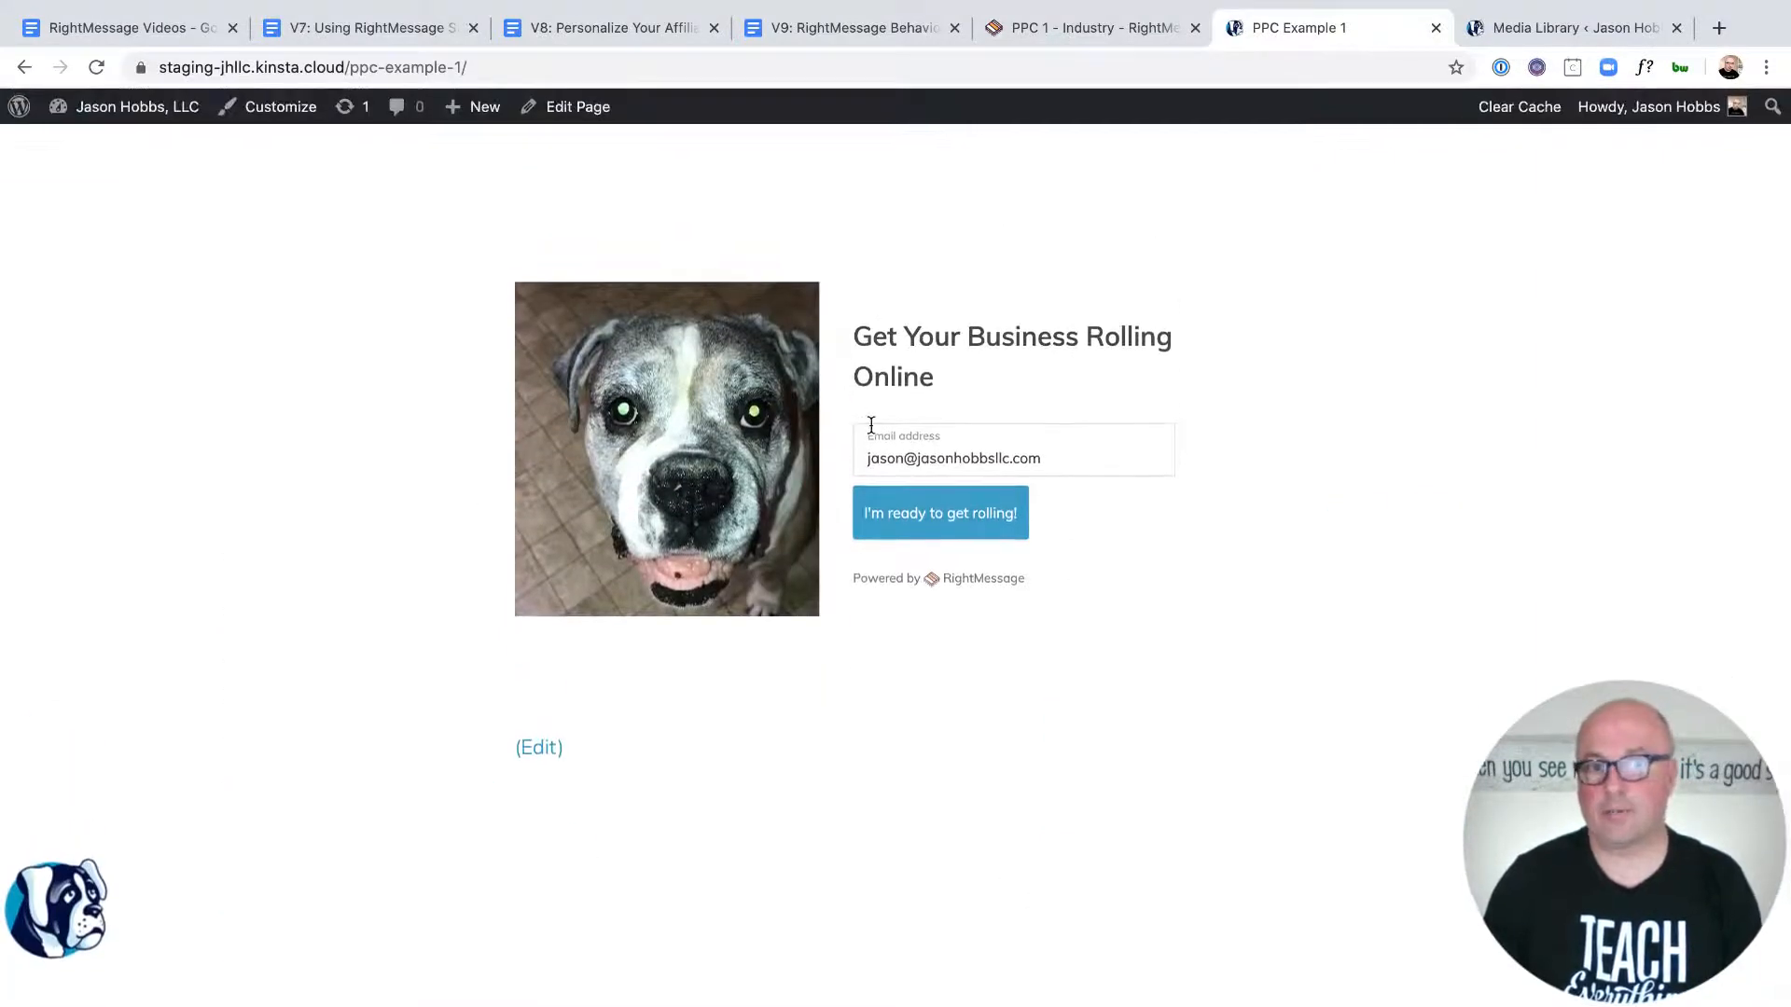
{"action": "left_click", "coordinate": [880, 518]}
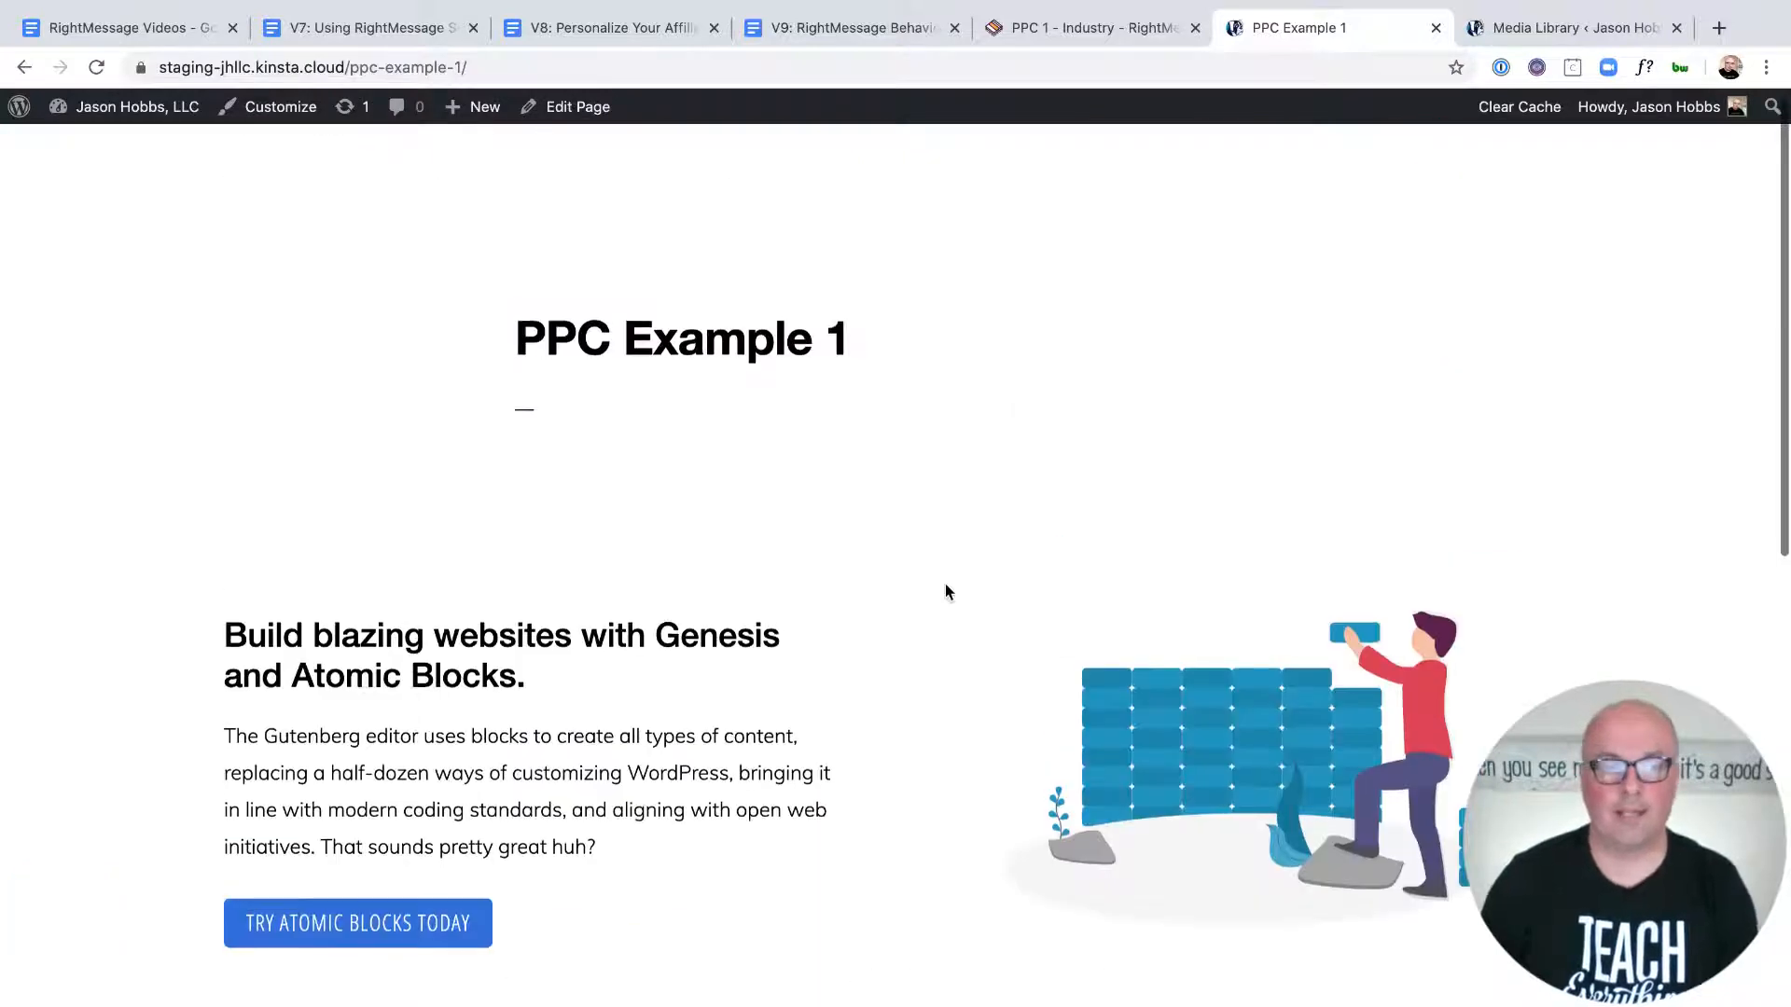
{"action": "scroll", "coordinate": [640, 154], "scroll_direction": "down", "scroll_amount": 3}
{"action": "scroll", "coordinate": [975, 494], "scroll_direction": "up", "scroll_amount": 3}
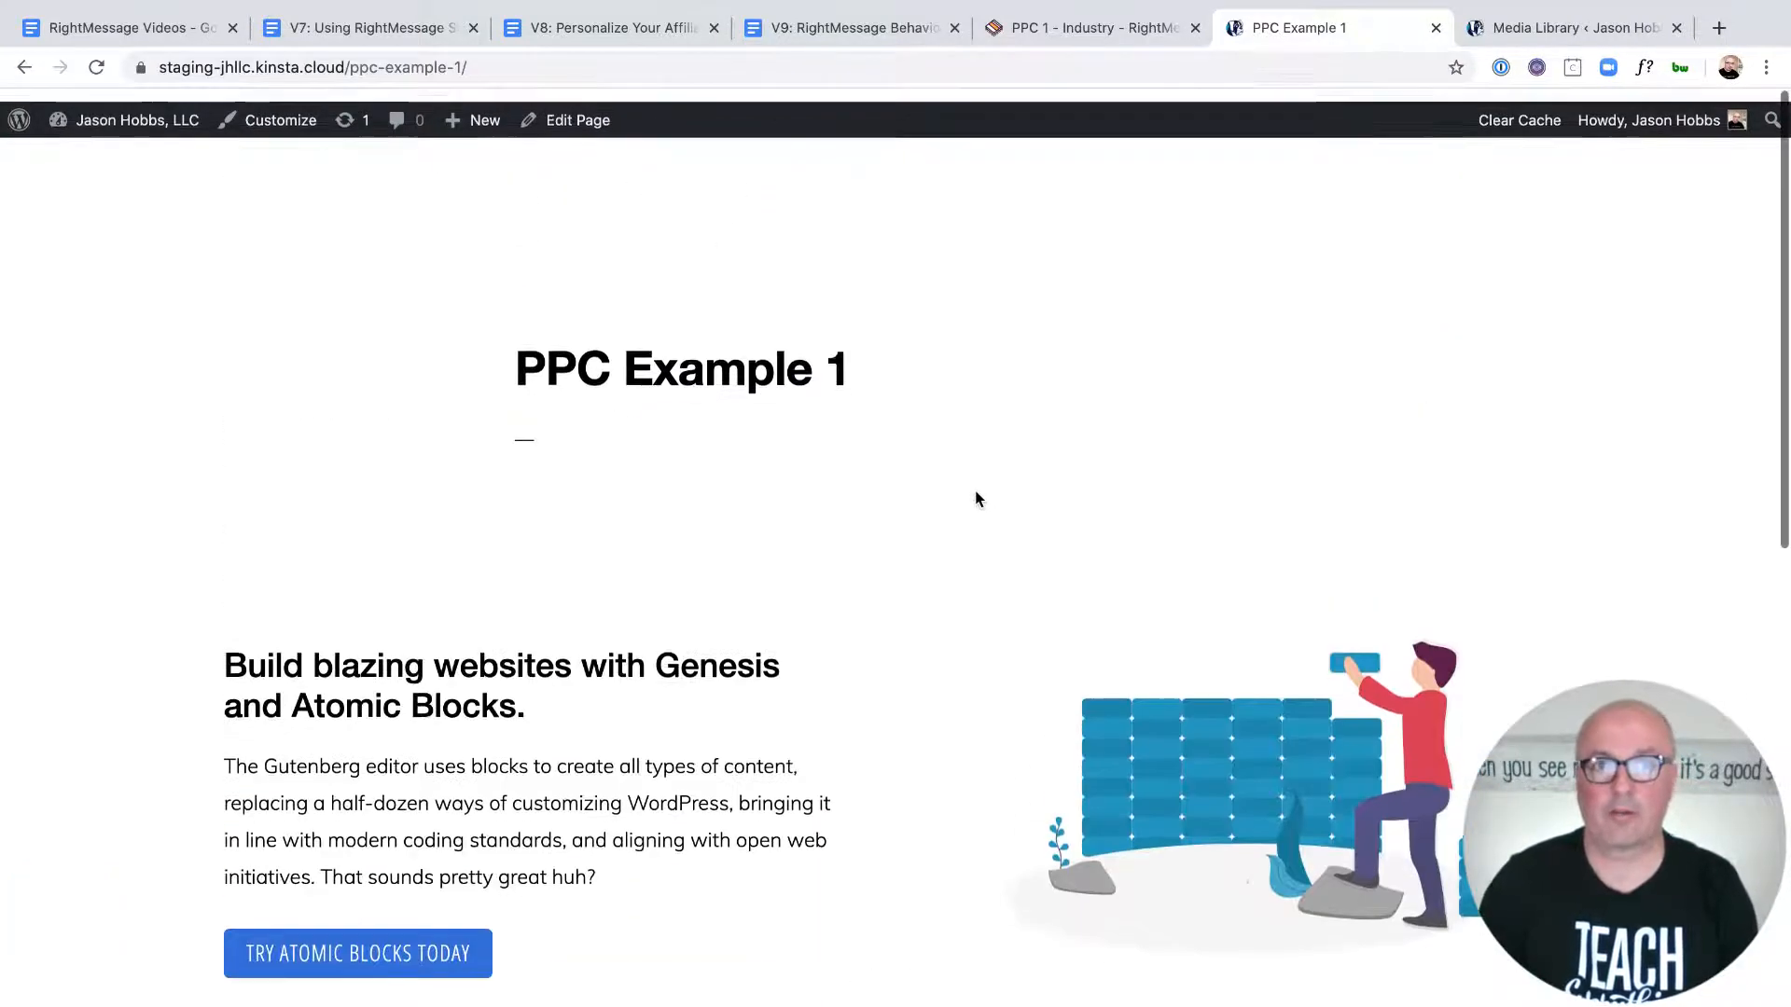
Step: Load the PPC Example 1 page with ?utm_campaign=law appended to its URL and review the law version down to the sign-up form
{"action": "left_click", "coordinate": [534, 57]}
{"action": "left_click", "coordinate": [537, 65]}
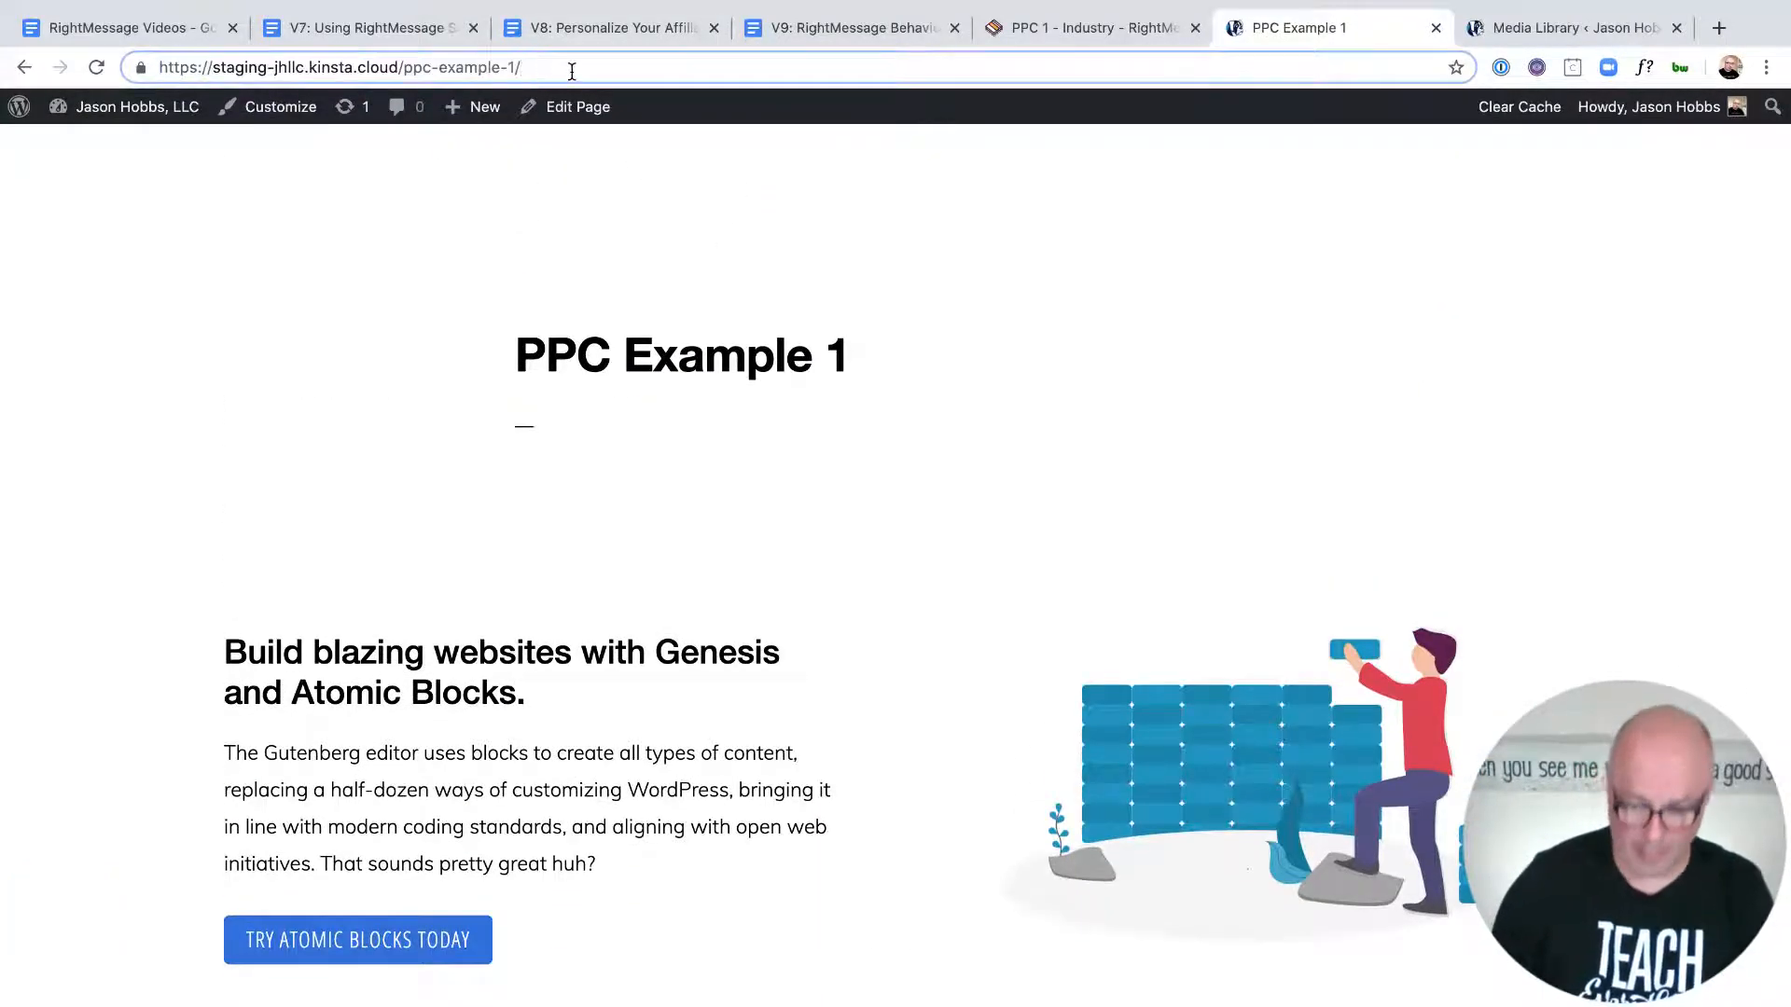
{"action": "type", "text": "?utm"}
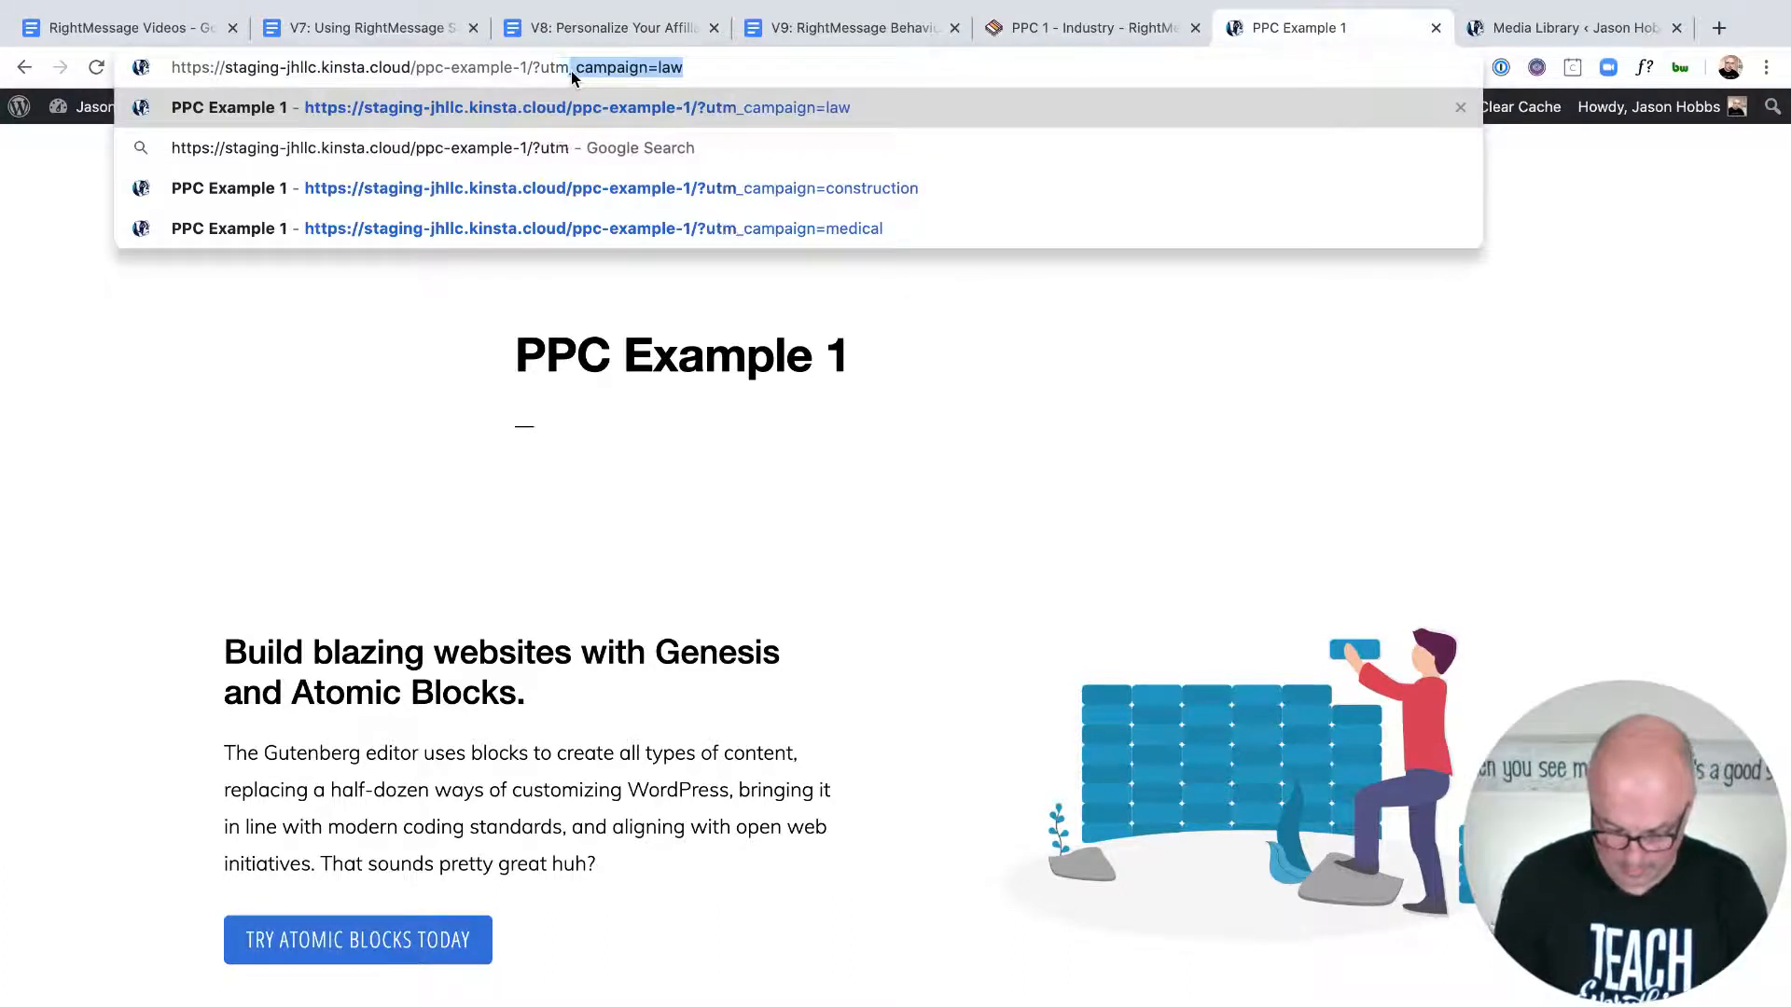
{"action": "type", "text": "_campaign="}
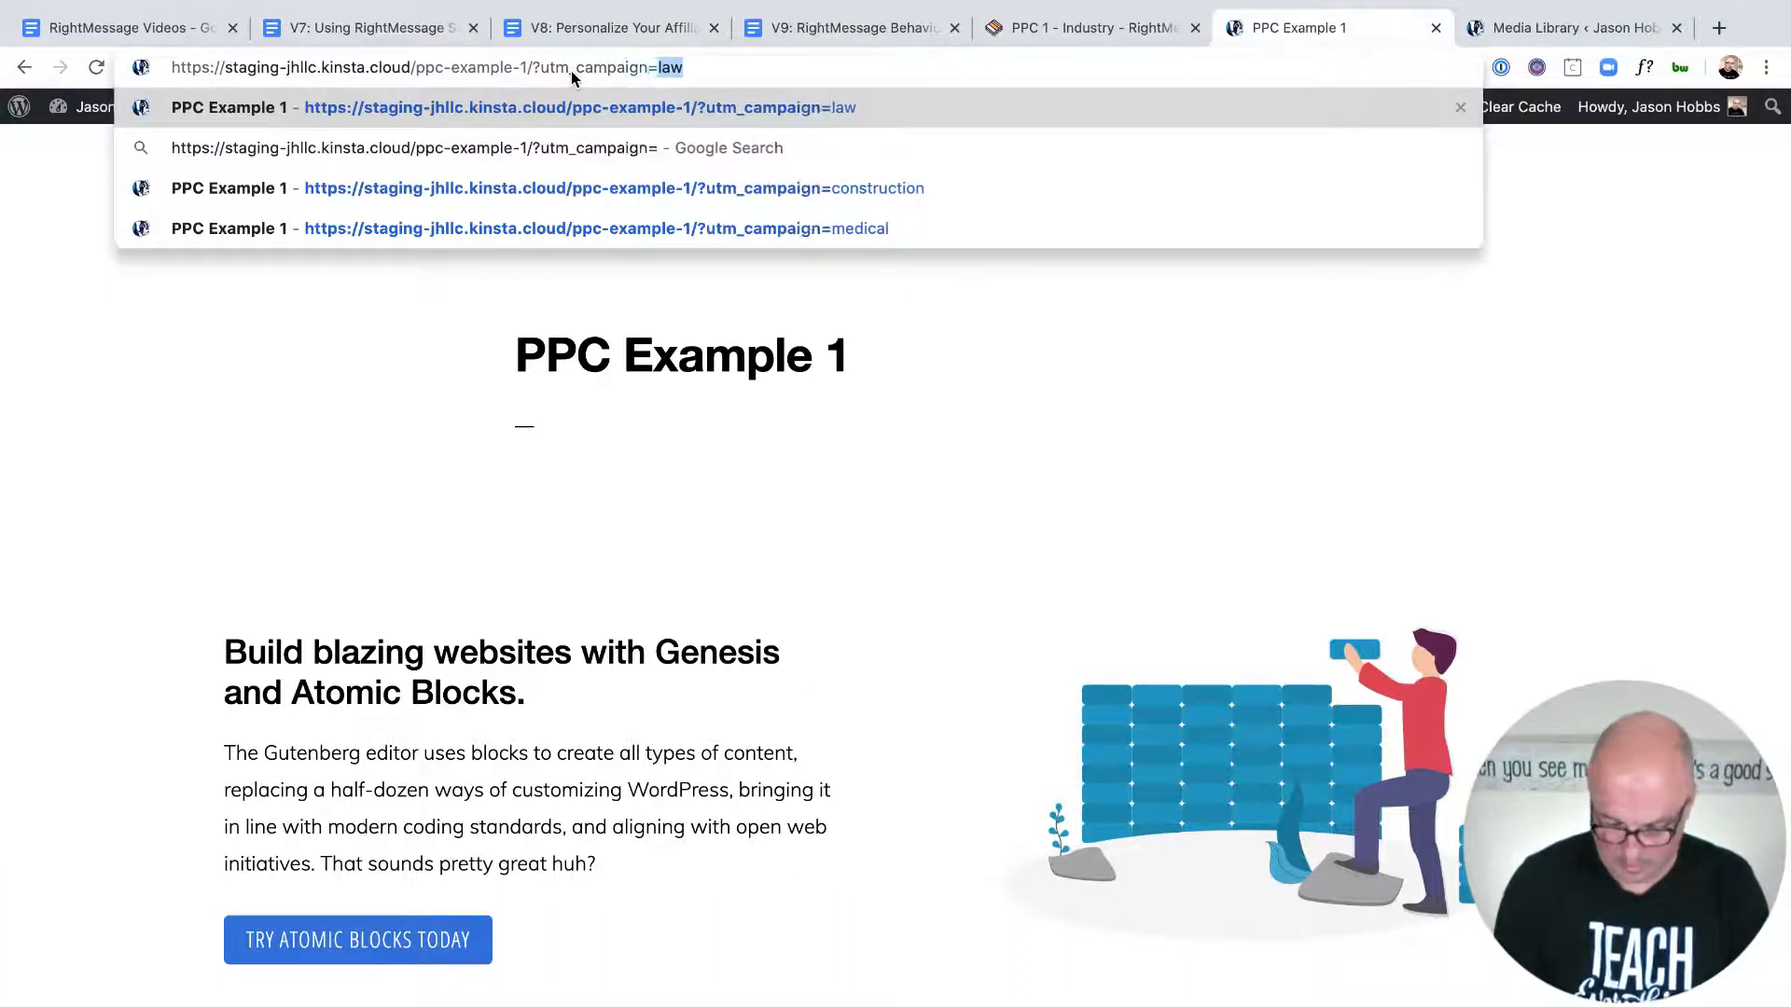
{"action": "type", "text": "law"}
{"action": "key", "text": "Return"}
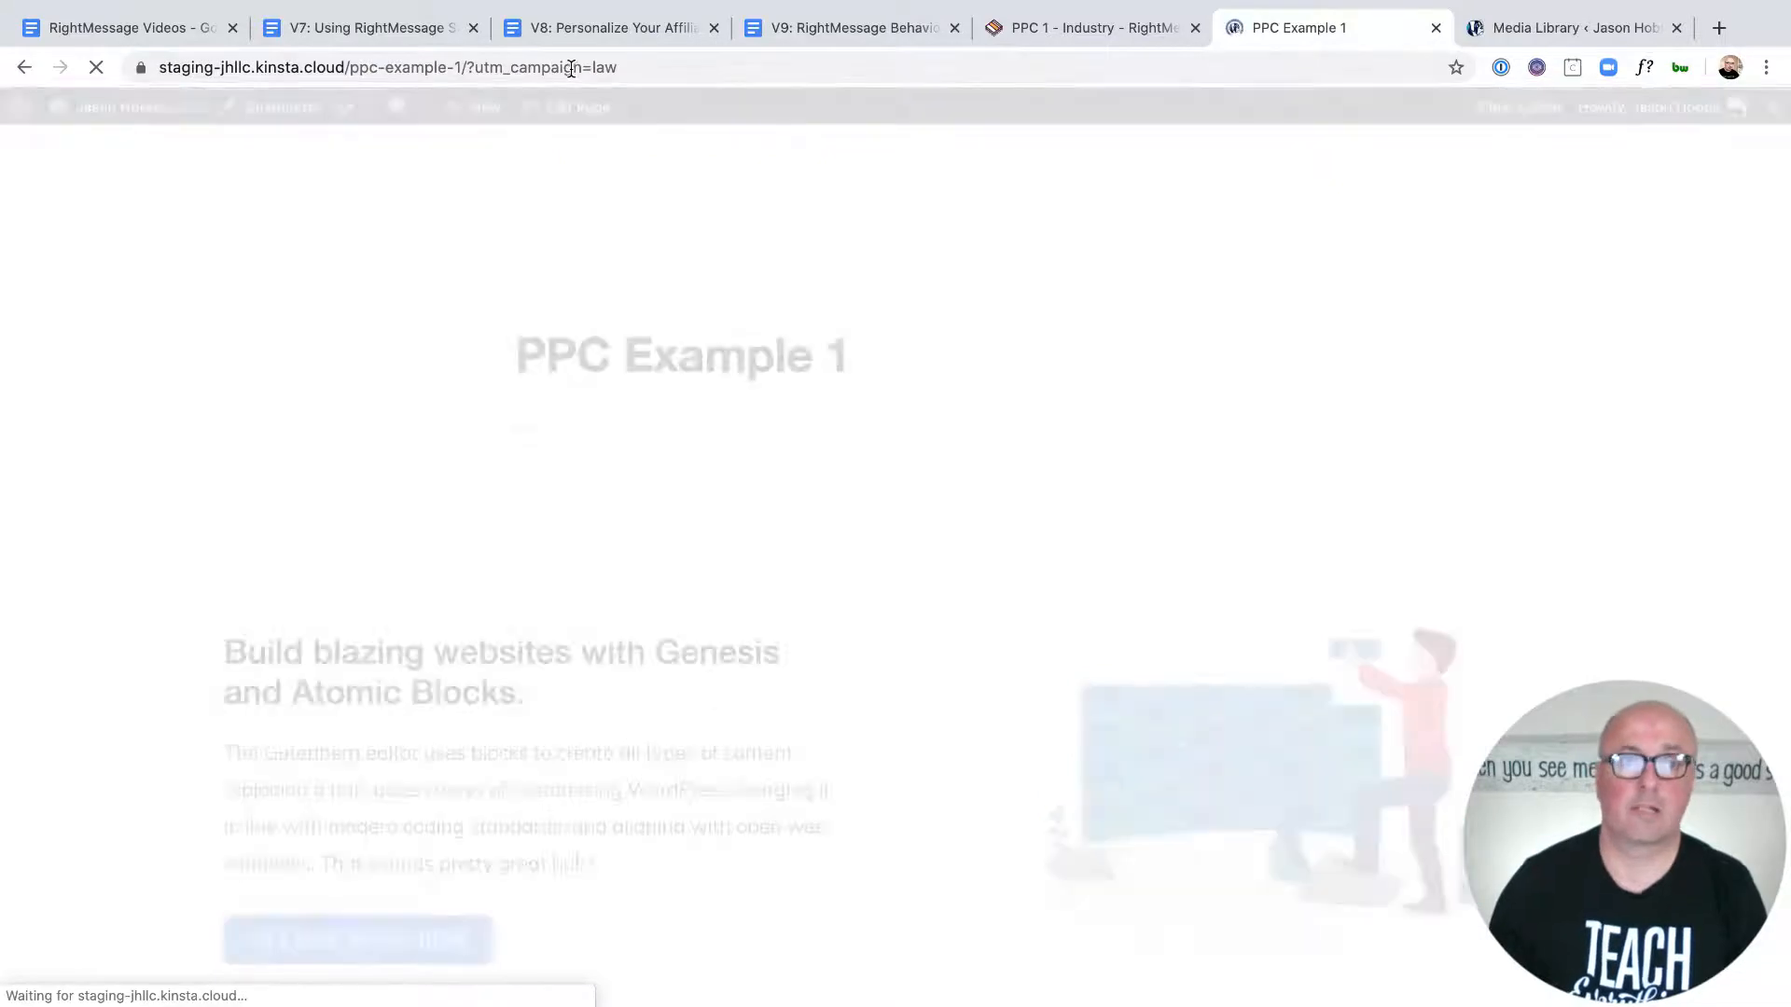
{"action": "scroll", "coordinate": [614, 280], "scroll_direction": "down", "scroll_amount": 3}
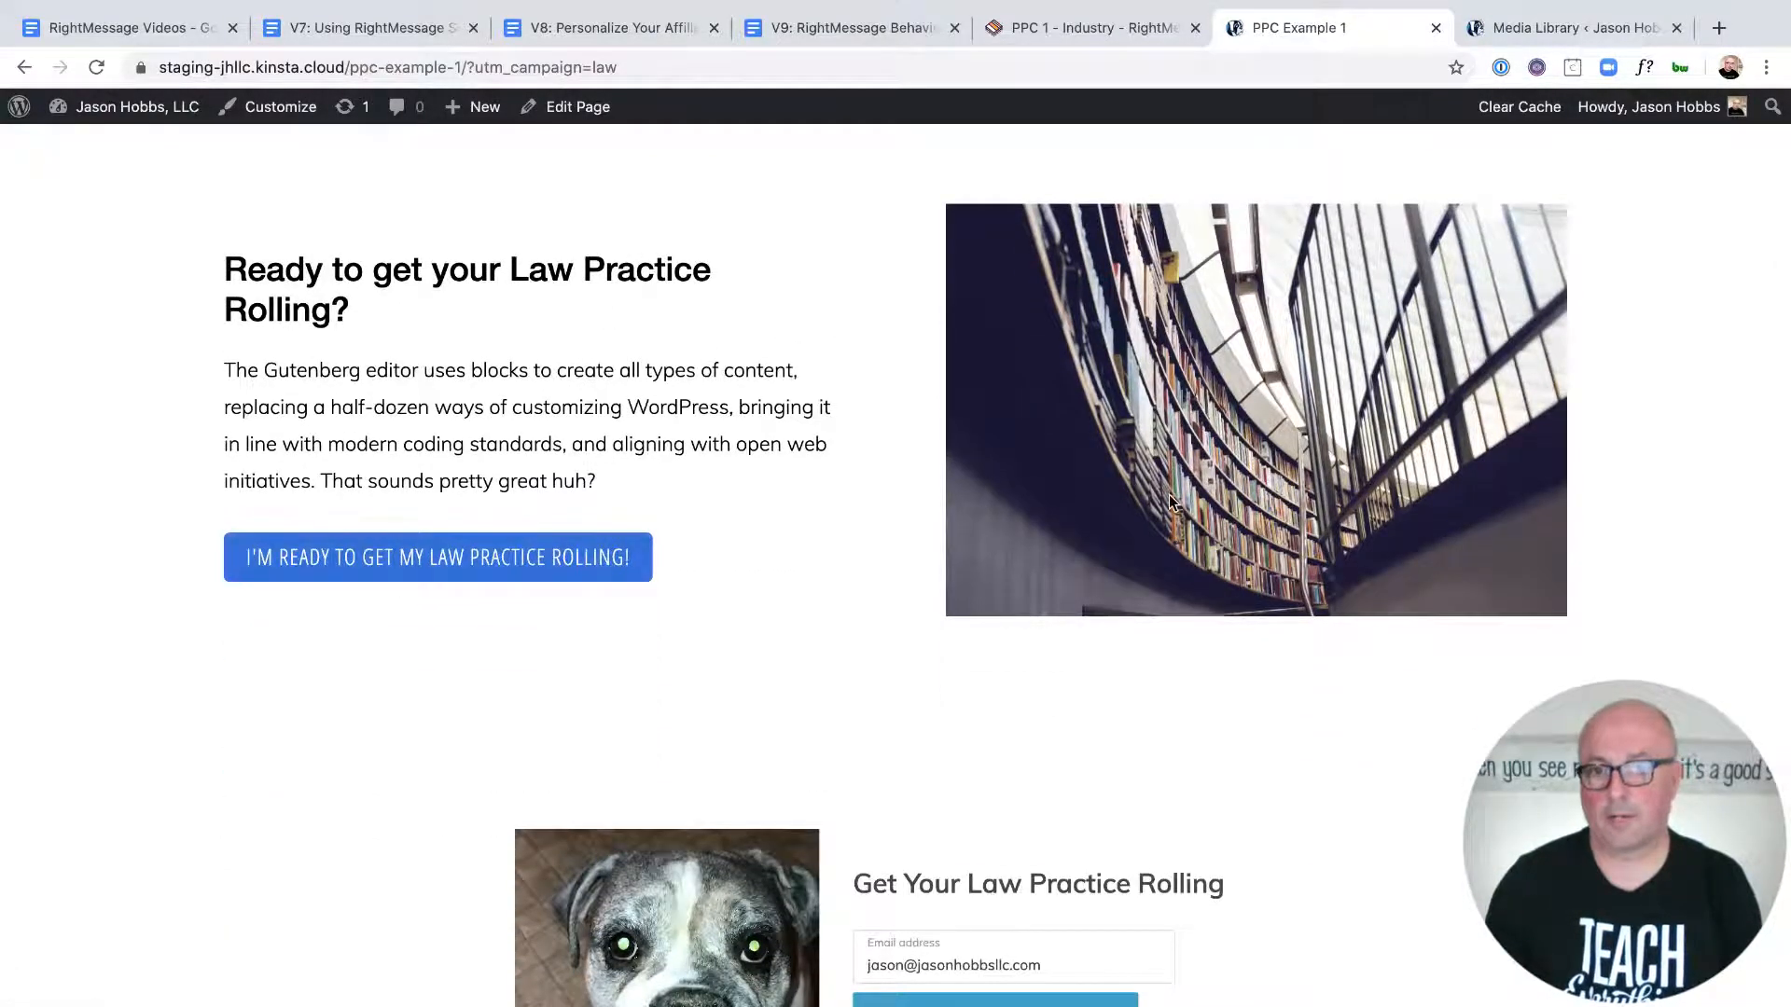
{"action": "scroll", "coordinate": [1157, 513], "scroll_direction": "down", "scroll_amount": 4}
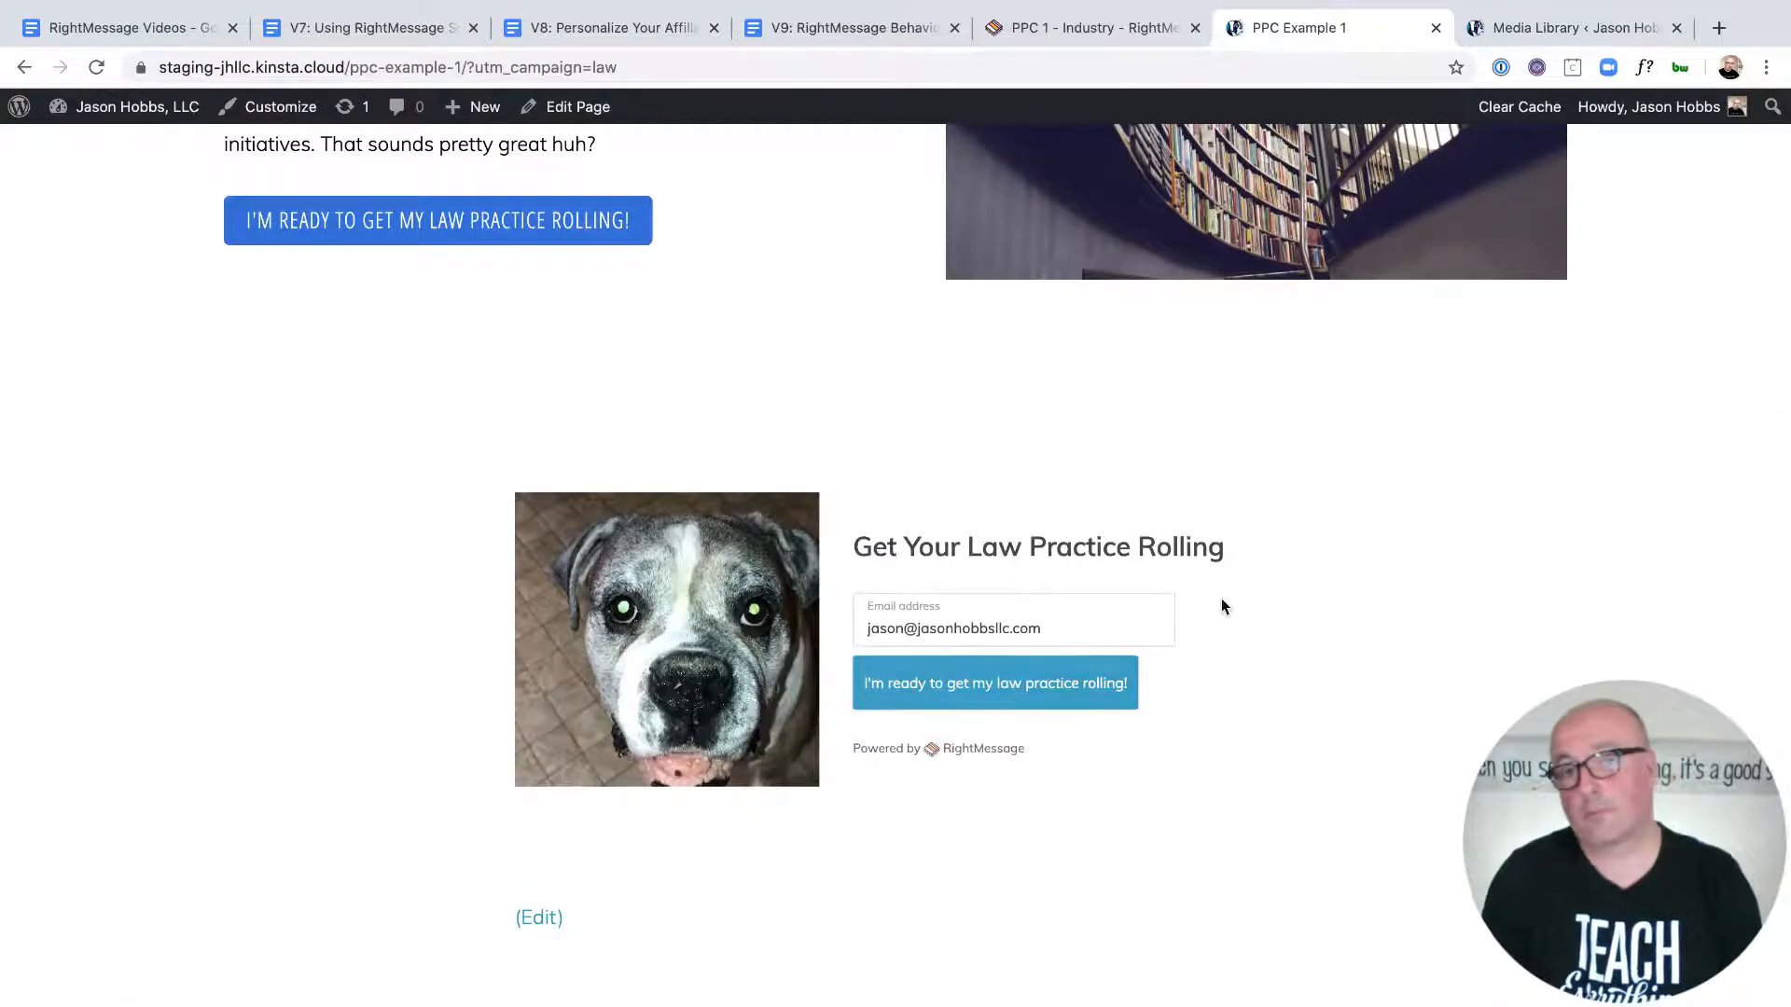
{"action": "scroll", "coordinate": [1212, 597], "scroll_direction": "up", "scroll_amount": 3}
Step: Change the page's utm_campaign value to medical, reload, and review the medical version down to the sign-up form
{"action": "double_click", "coordinate": [657, 67]}
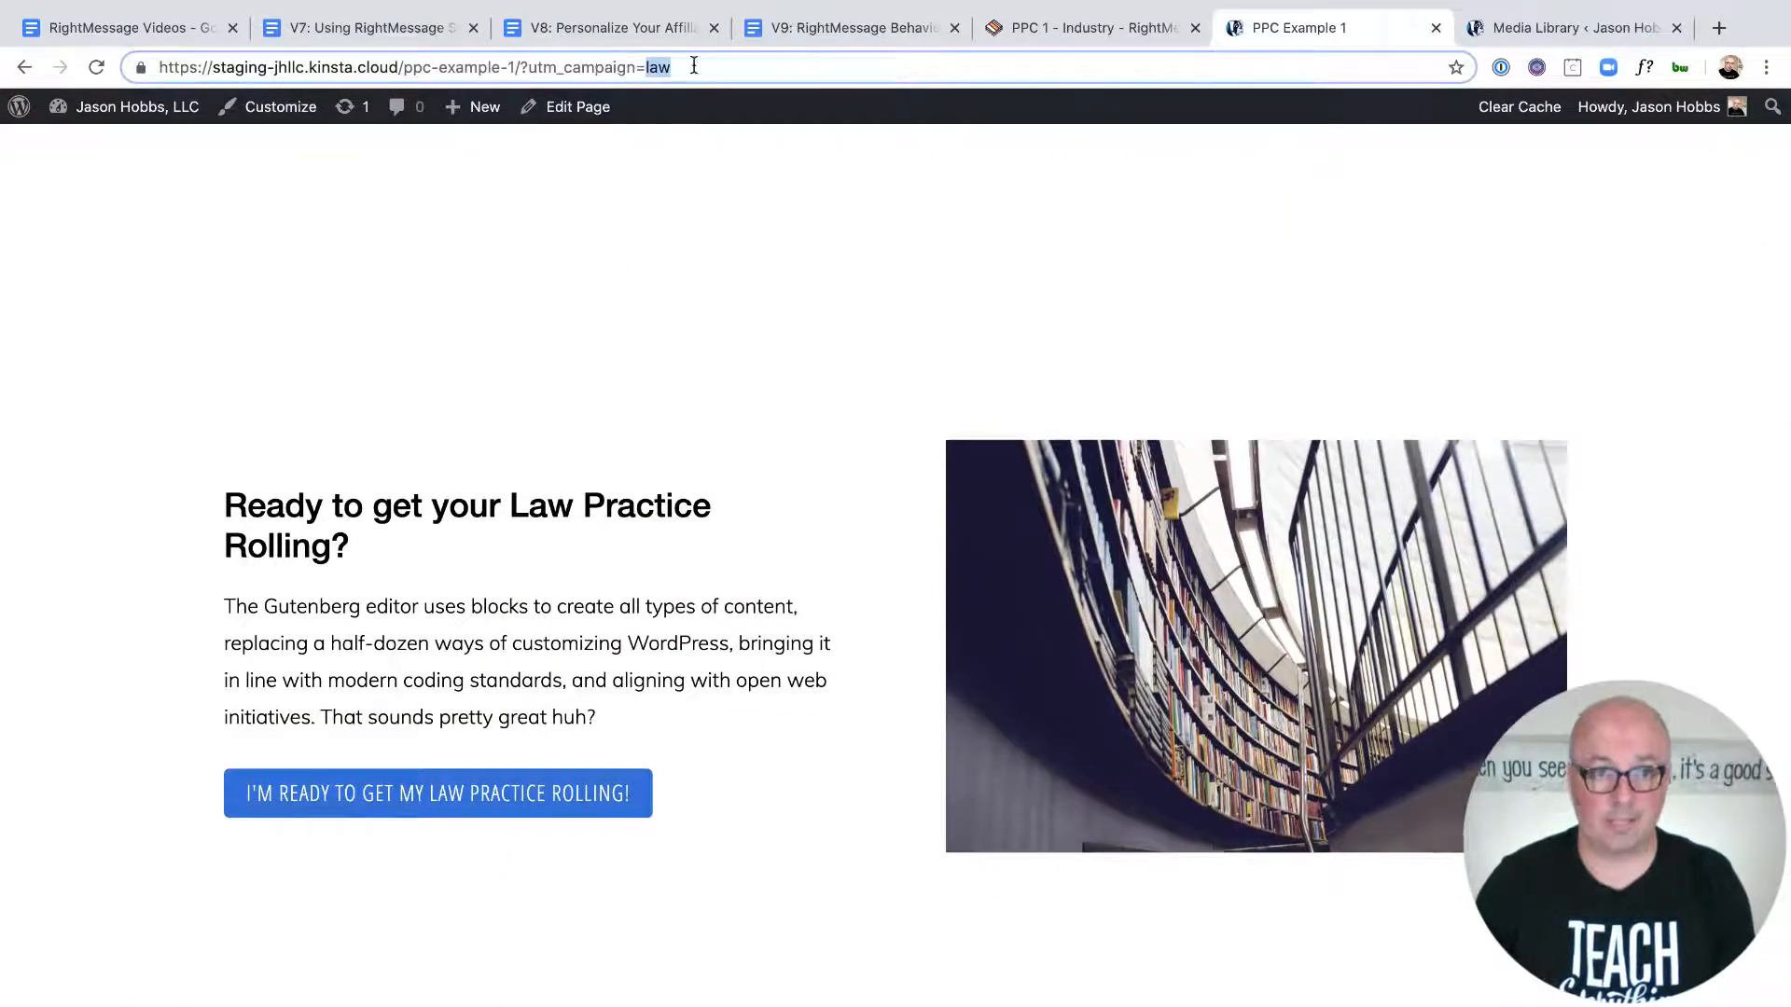
{"action": "type", "text": "medical"}
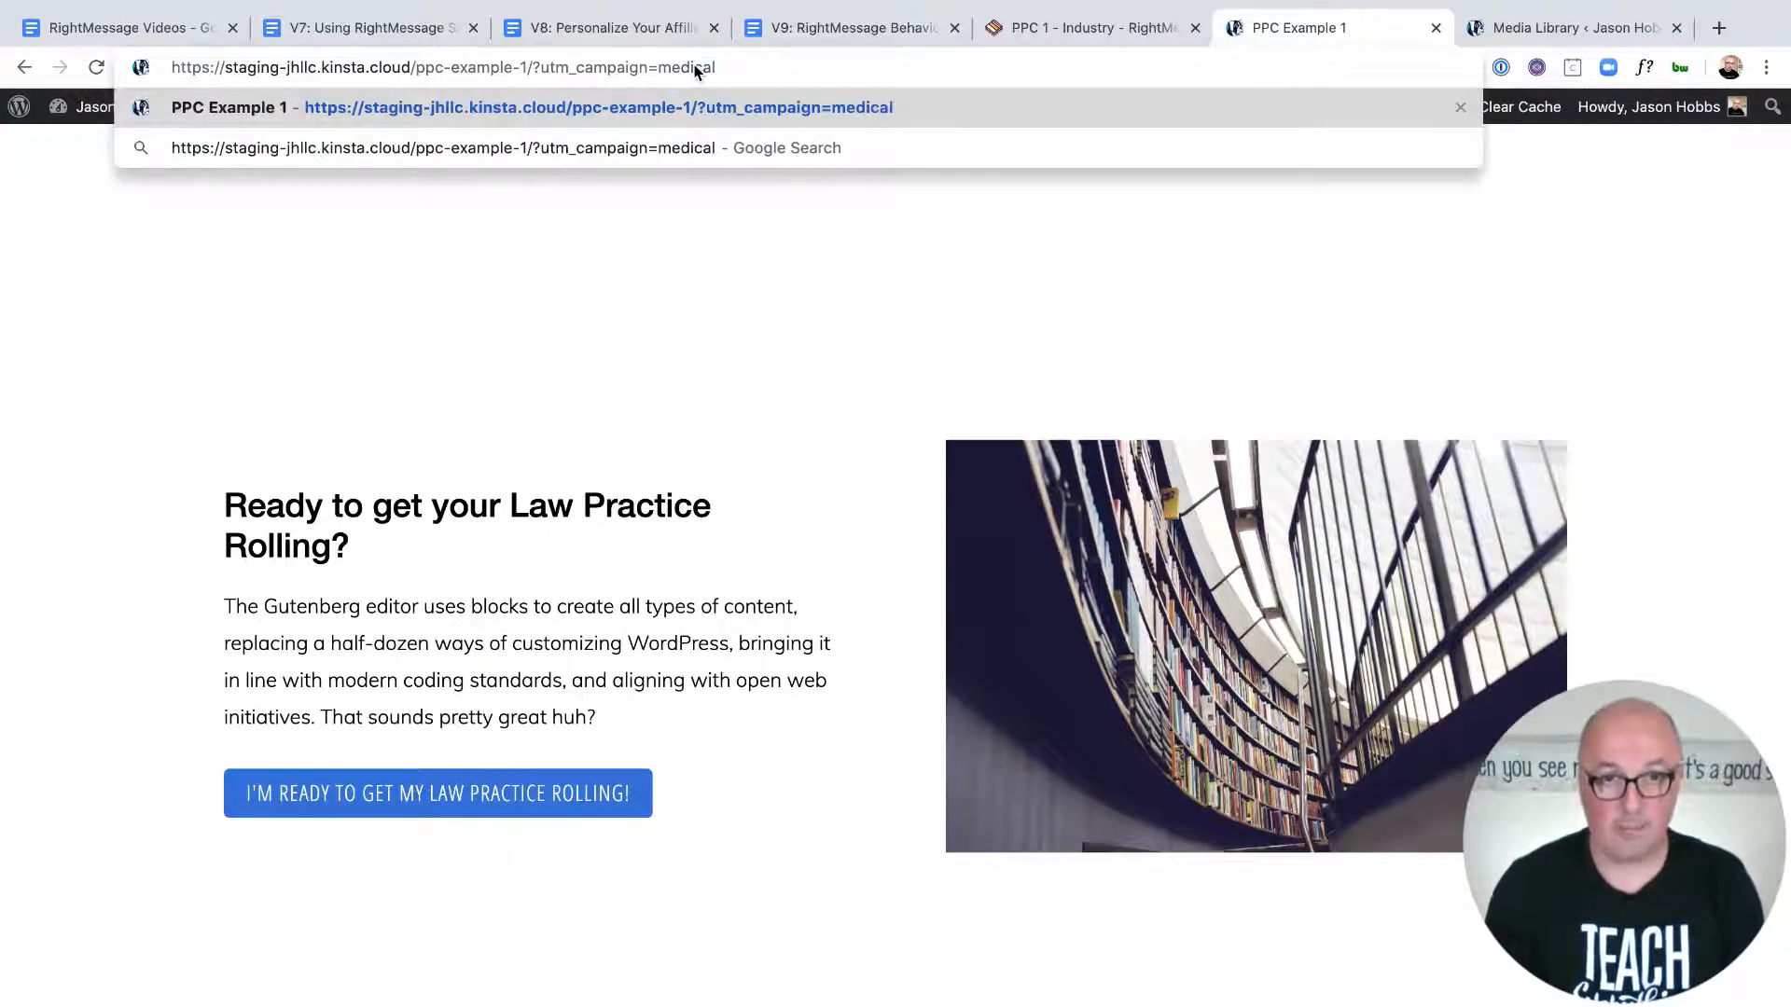
{"action": "key", "text": "Return"}
{"action": "scroll", "coordinate": [1202, 408], "scroll_direction": "down", "scroll_amount": 3}
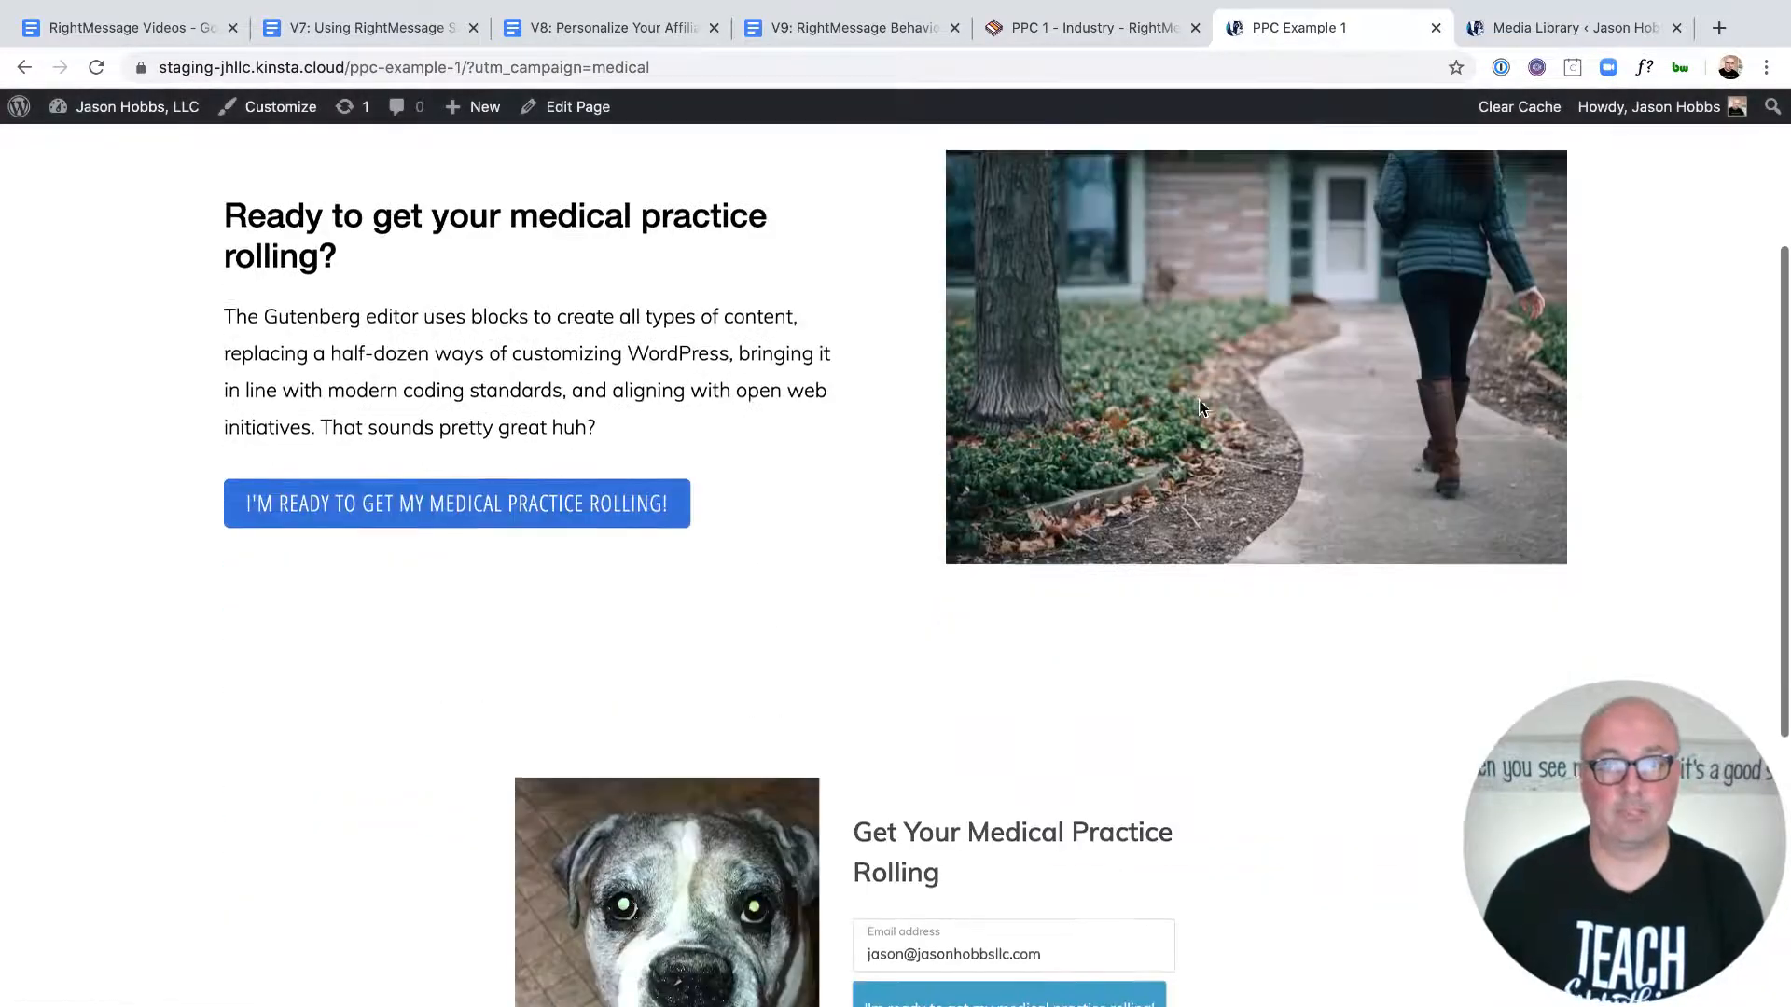
{"action": "scroll", "coordinate": [1199, 408], "scroll_direction": "down", "scroll_amount": 5}
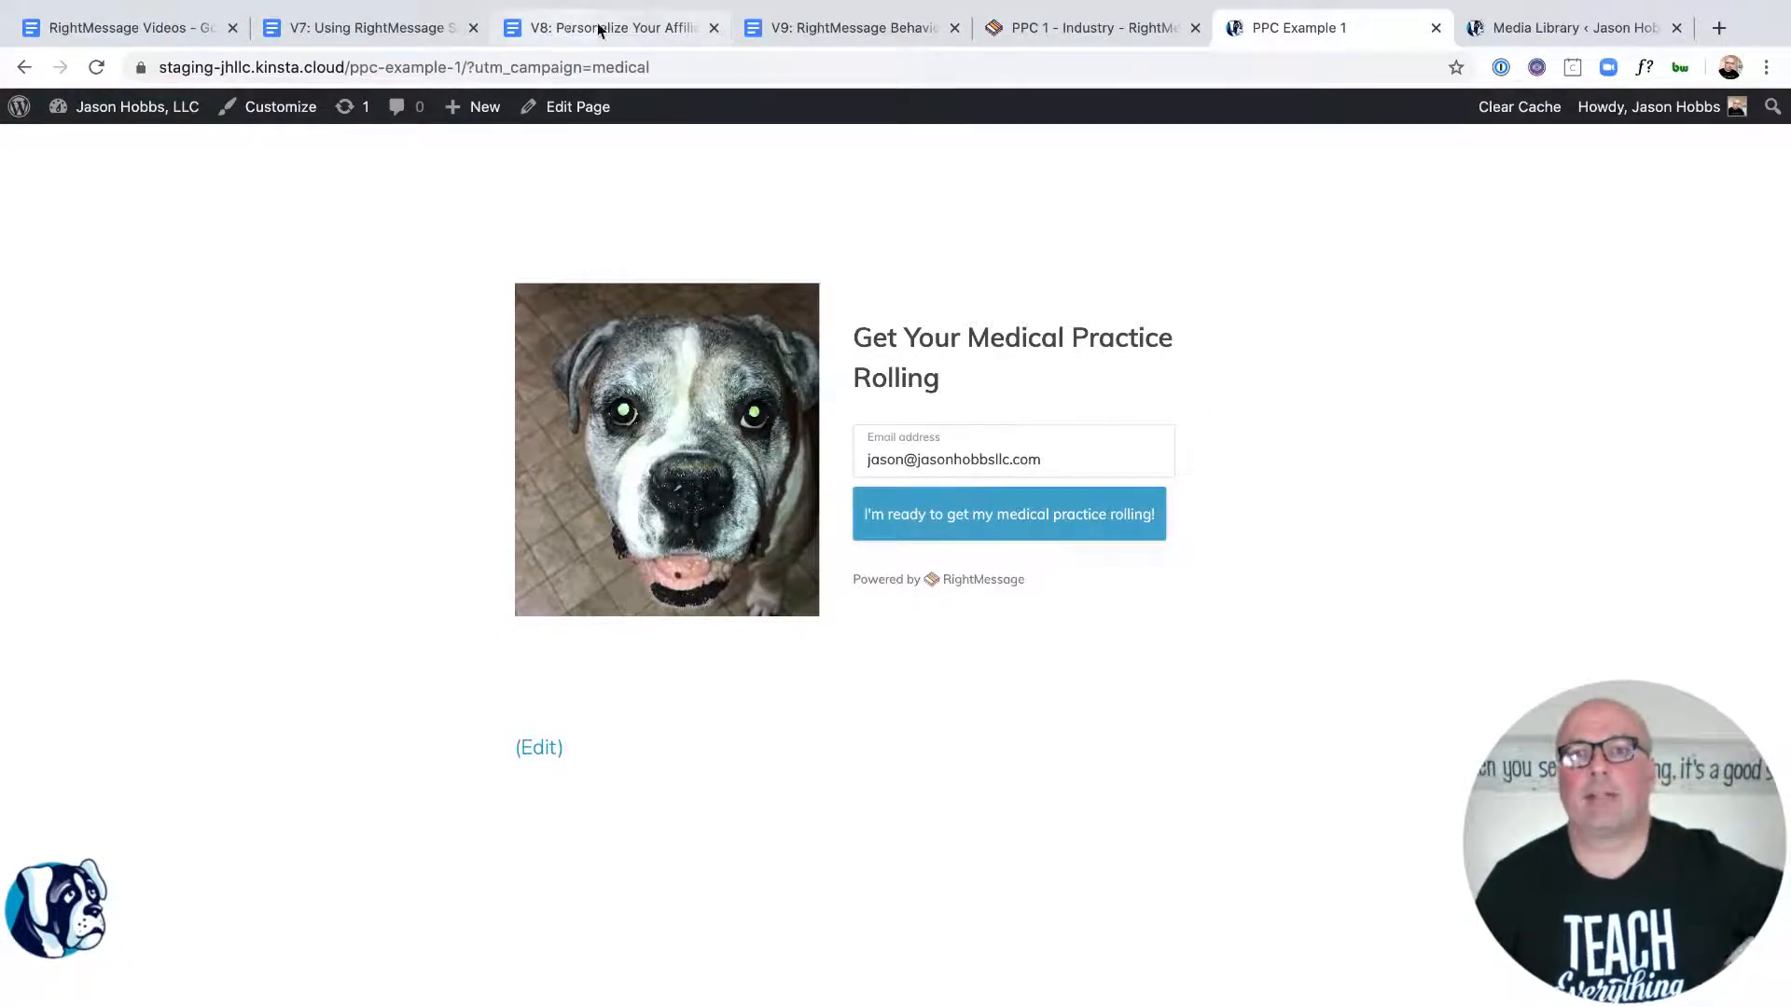
Step: Switch to the V7 RightMessage site personalization document in Google Docs and read through to the Auto-Segment Tab section
{"action": "left_click", "coordinate": [355, 28]}
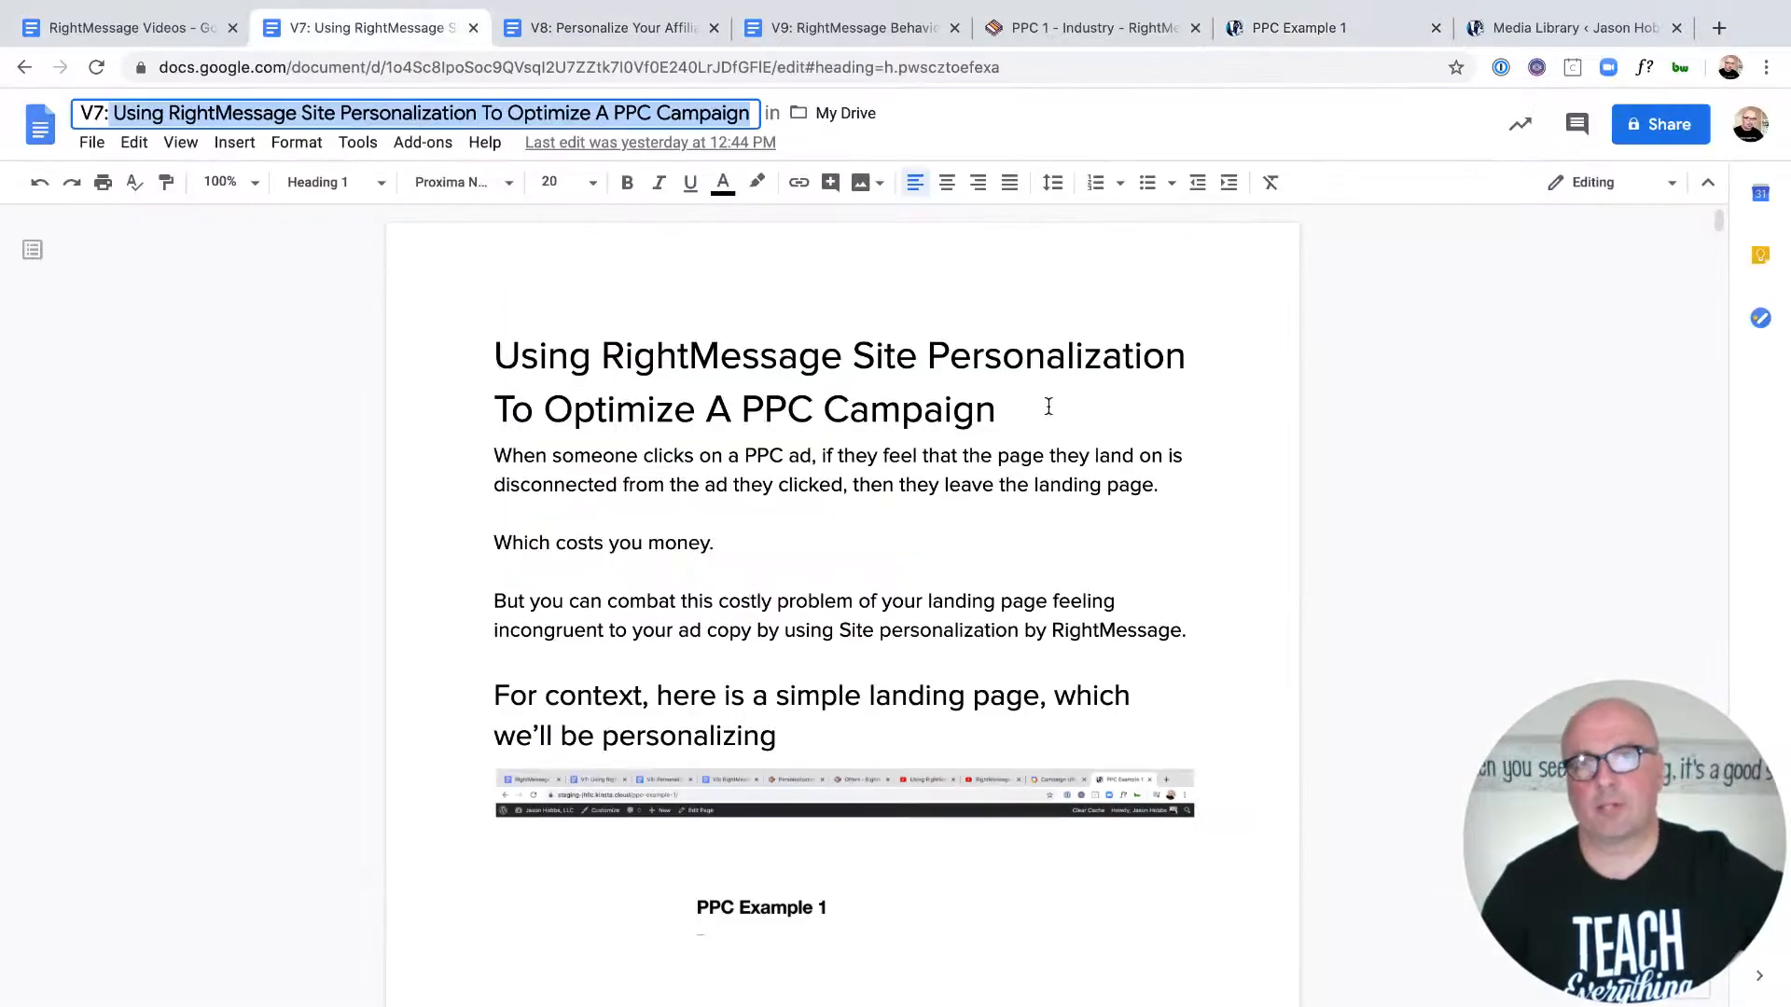
{"action": "left_click", "coordinate": [1200, 725]}
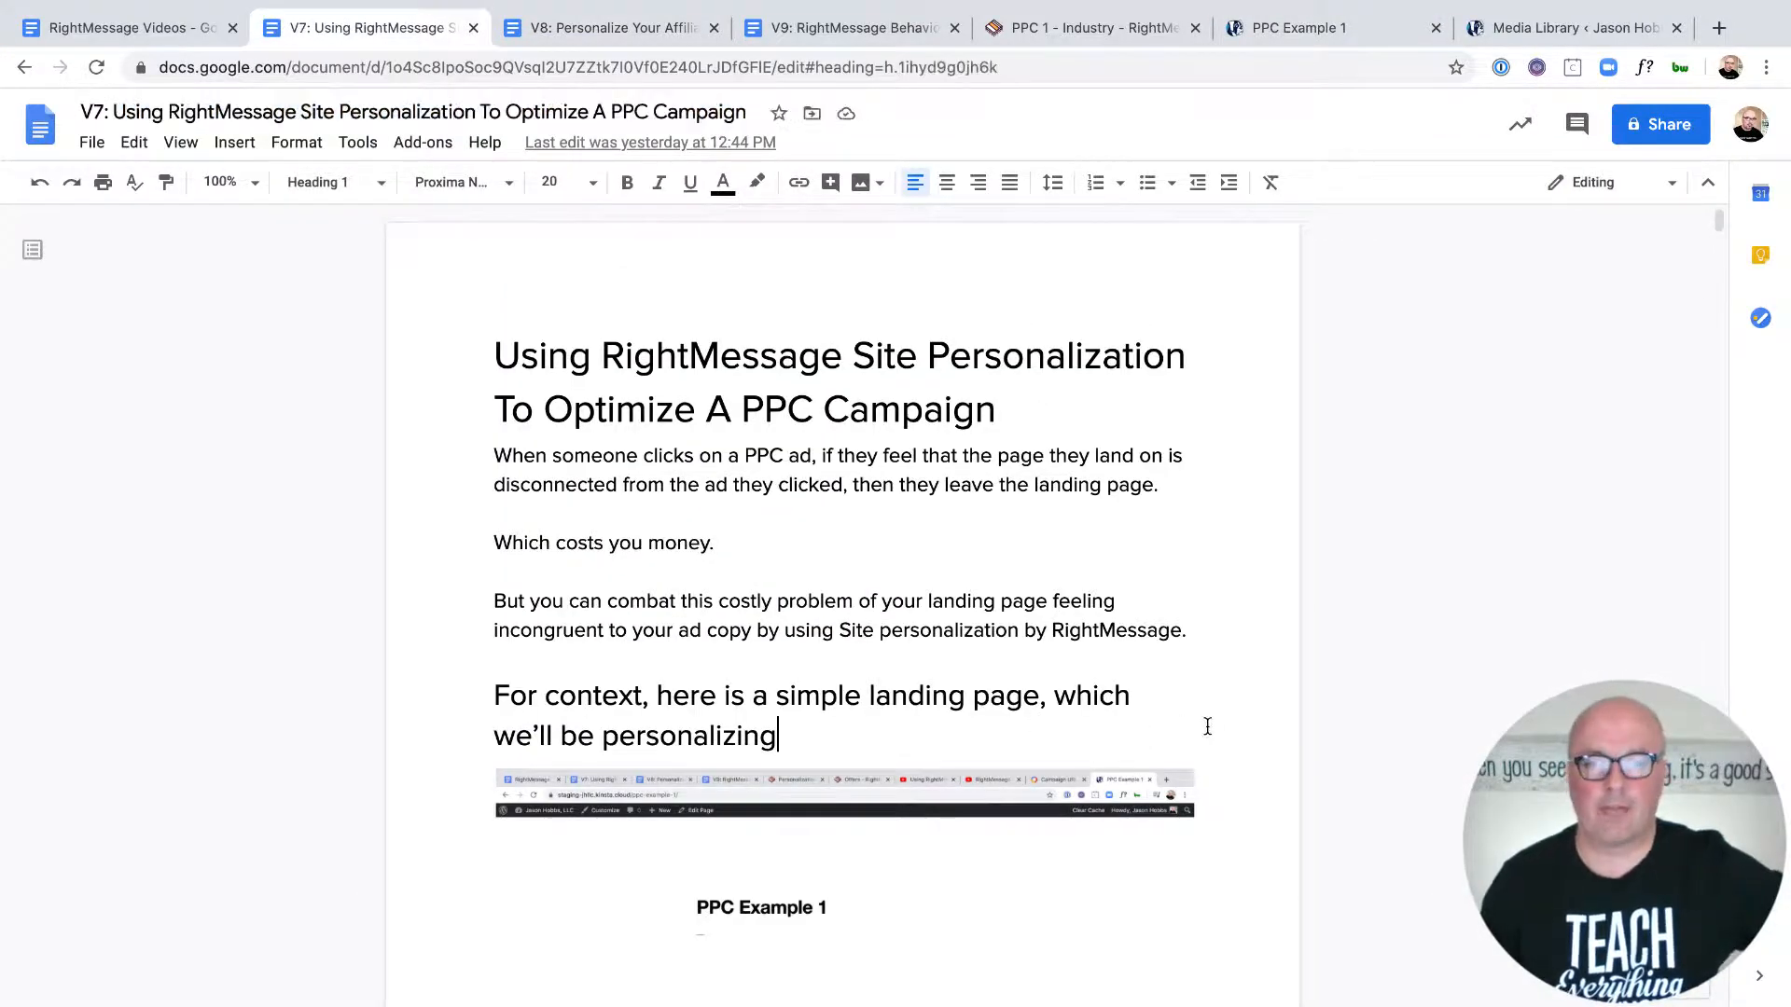
{"action": "scroll", "coordinate": [1208, 726], "scroll_direction": "down", "scroll_amount": 10}
{"action": "scroll", "coordinate": [1209, 727], "scroll_direction": "down", "scroll_amount": 15}
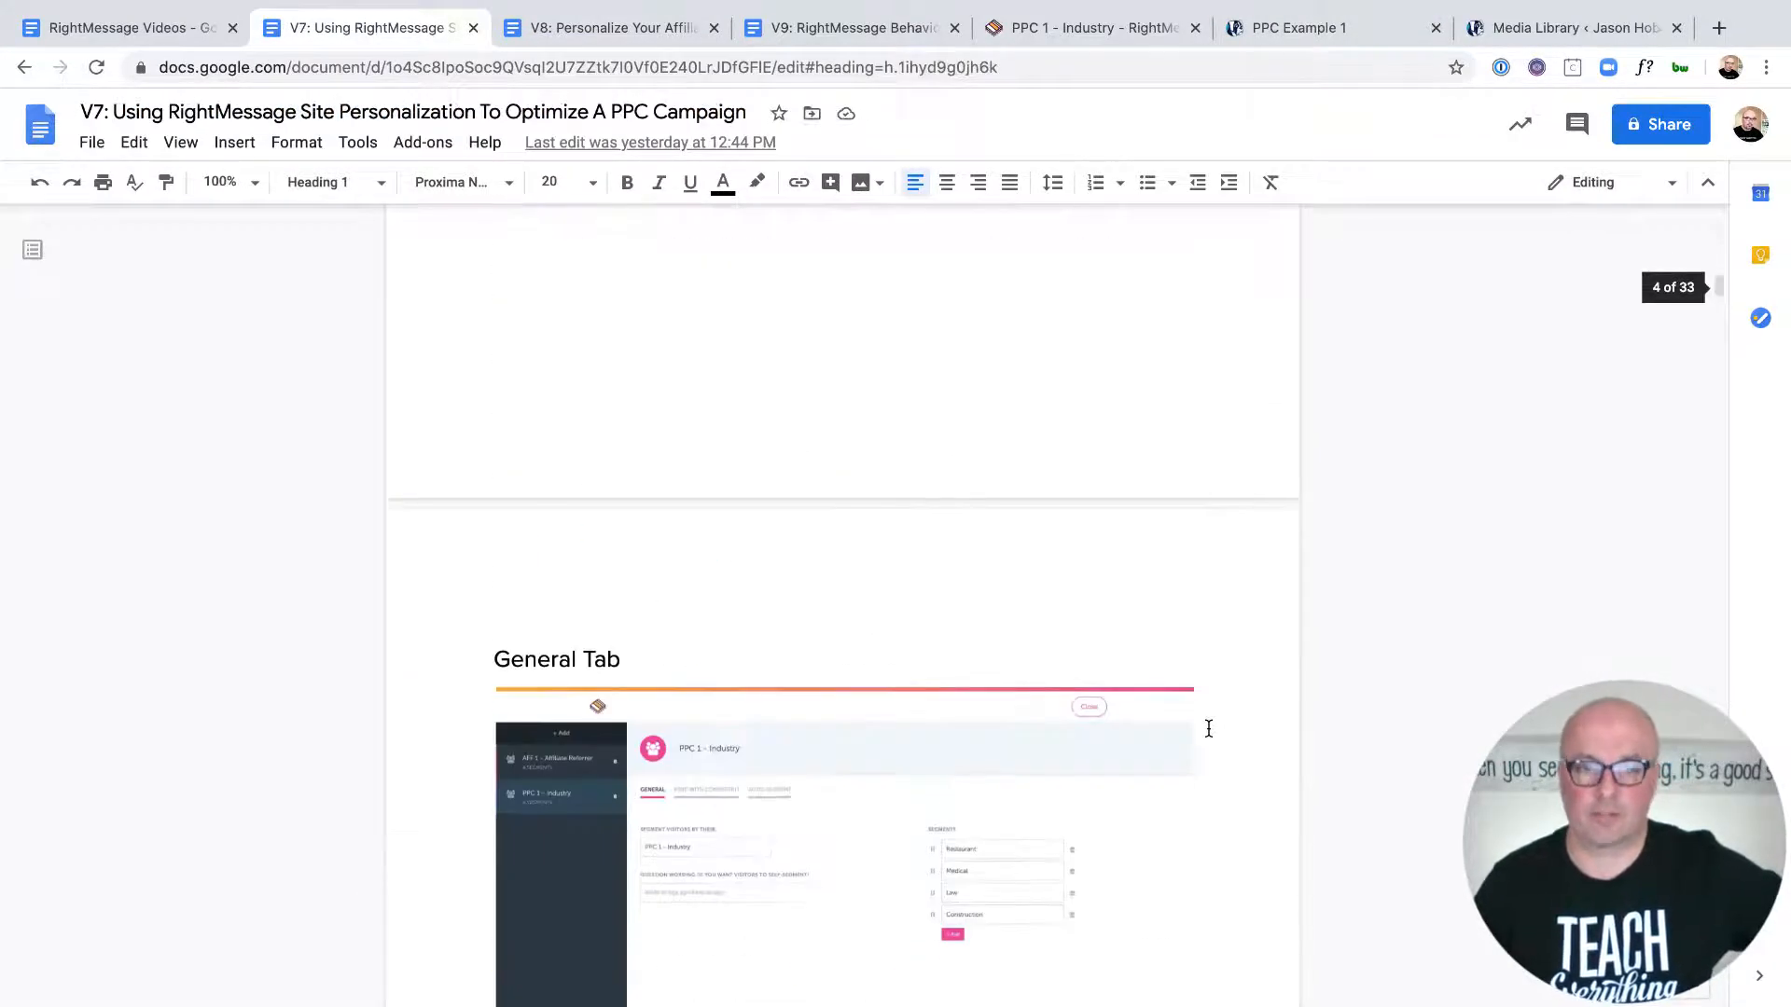
{"action": "scroll", "coordinate": [1209, 728], "scroll_direction": "down", "scroll_amount": 8}
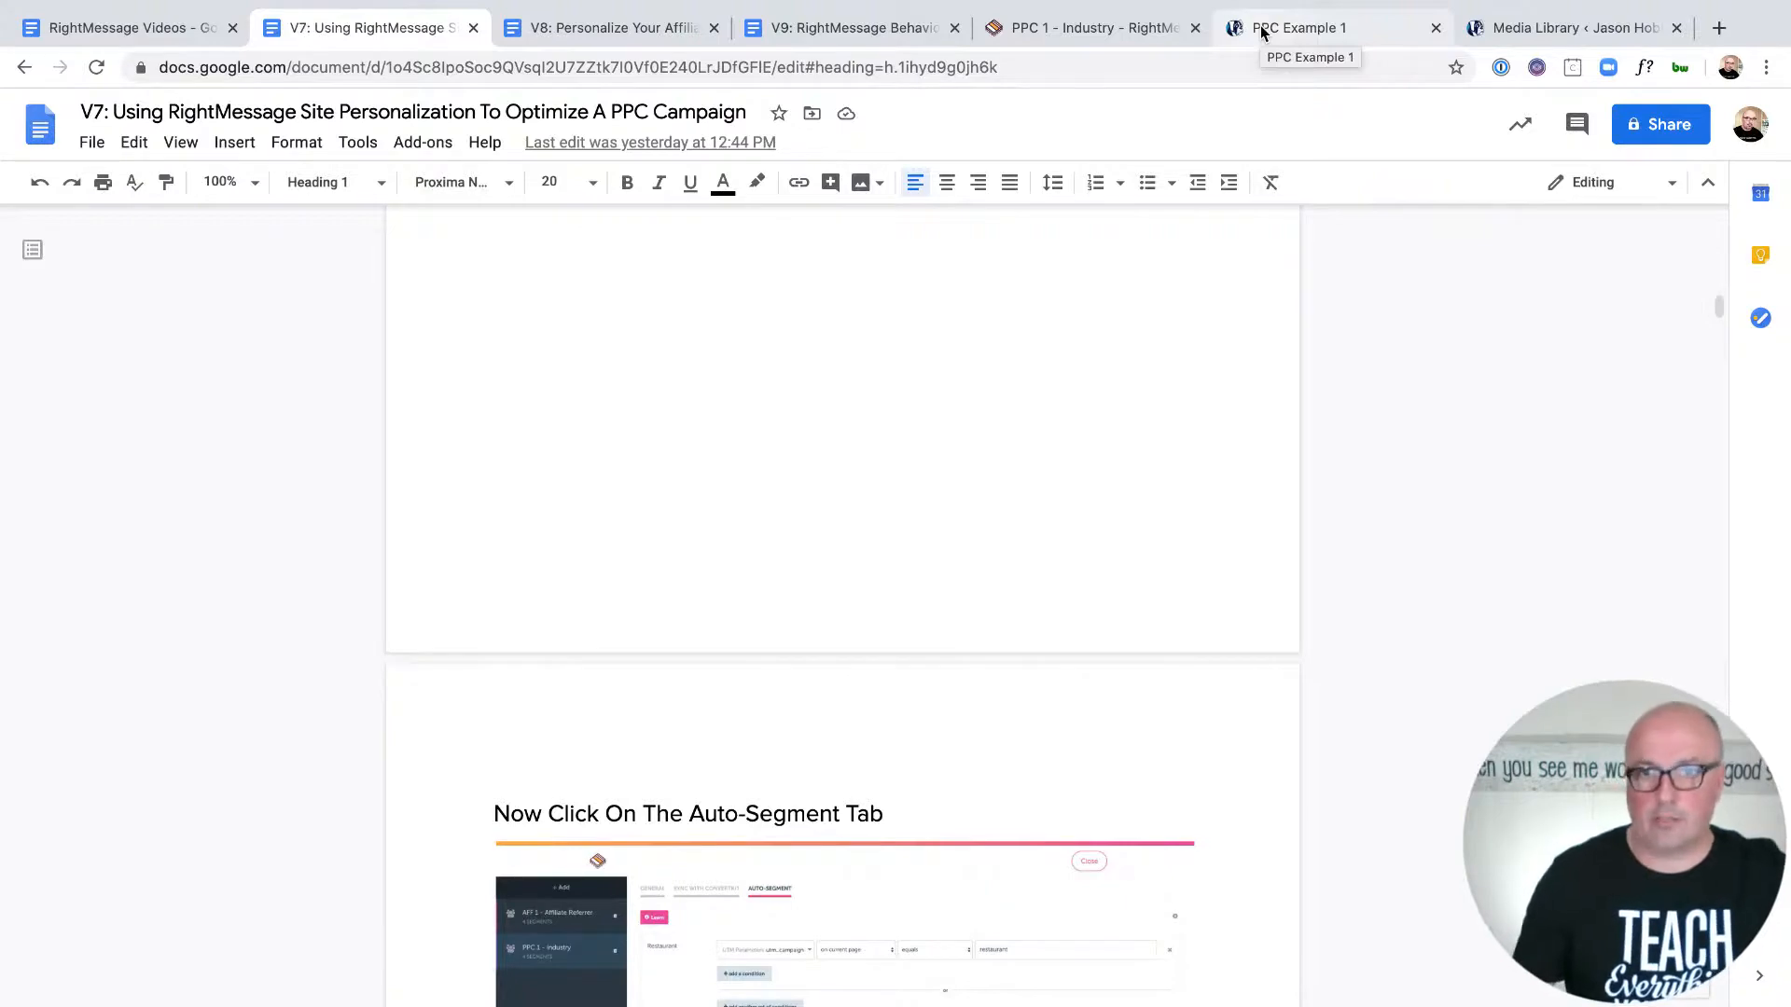
{"action": "scroll", "coordinate": [1147, 387], "scroll_direction": "down", "scroll_amount": 10}
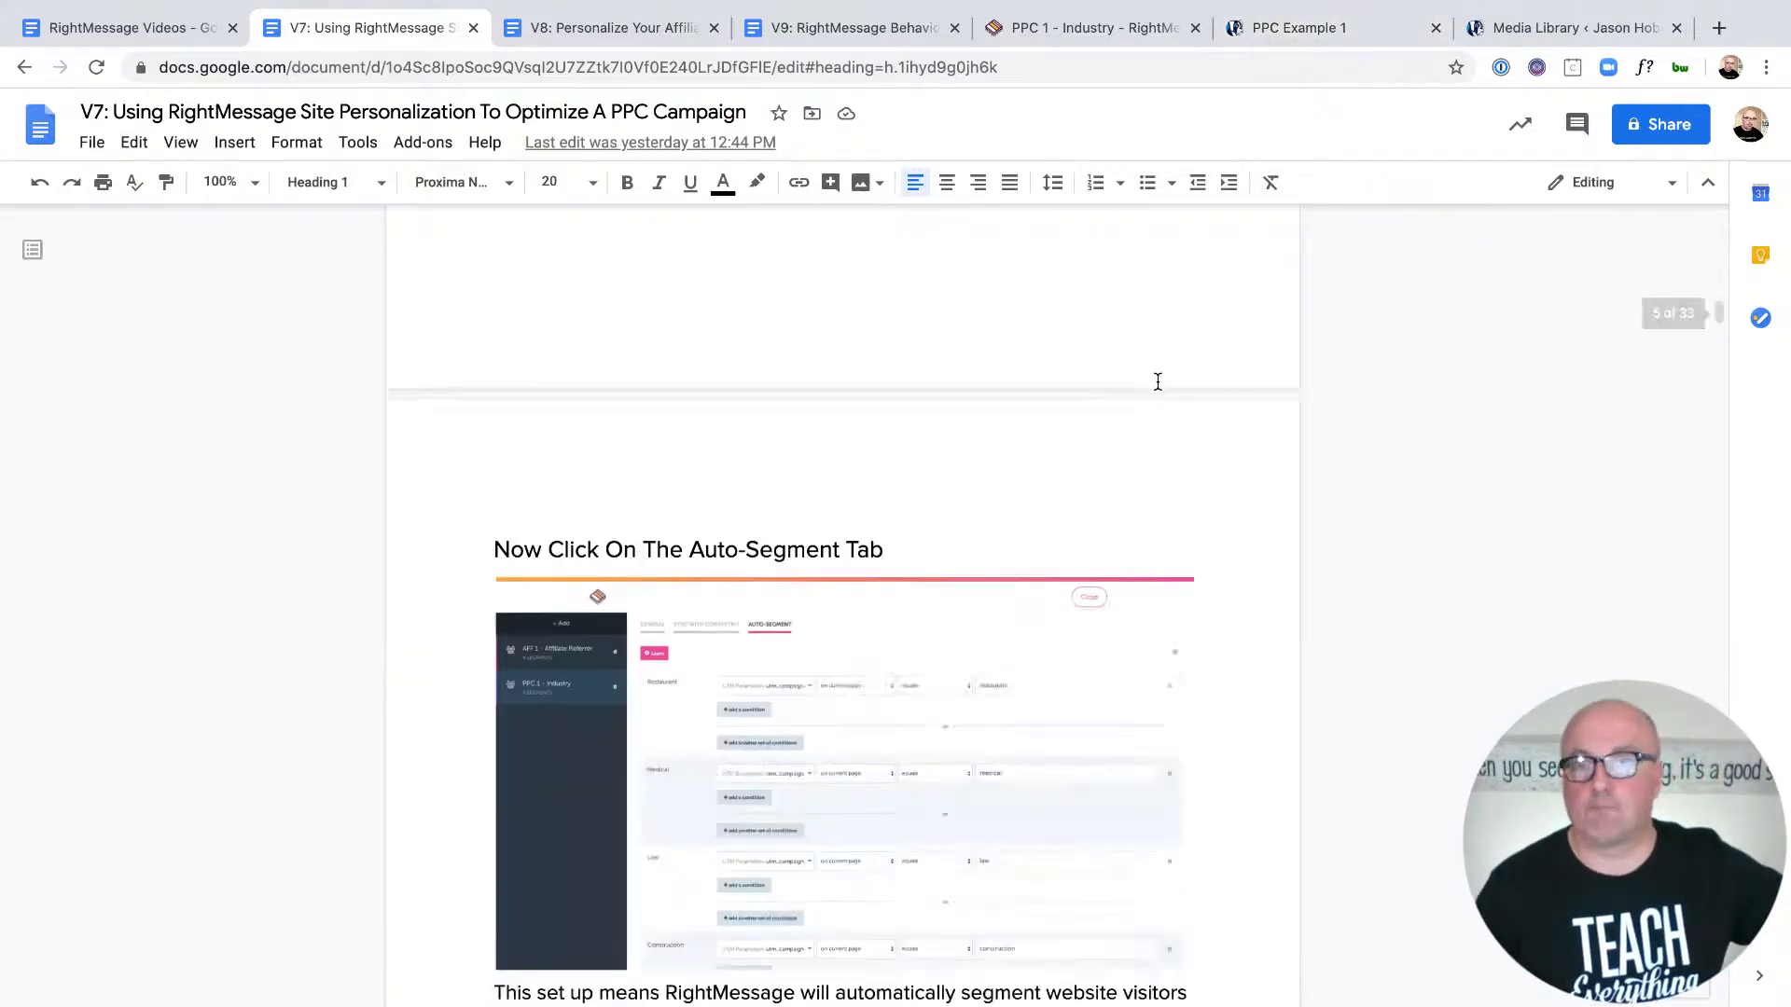